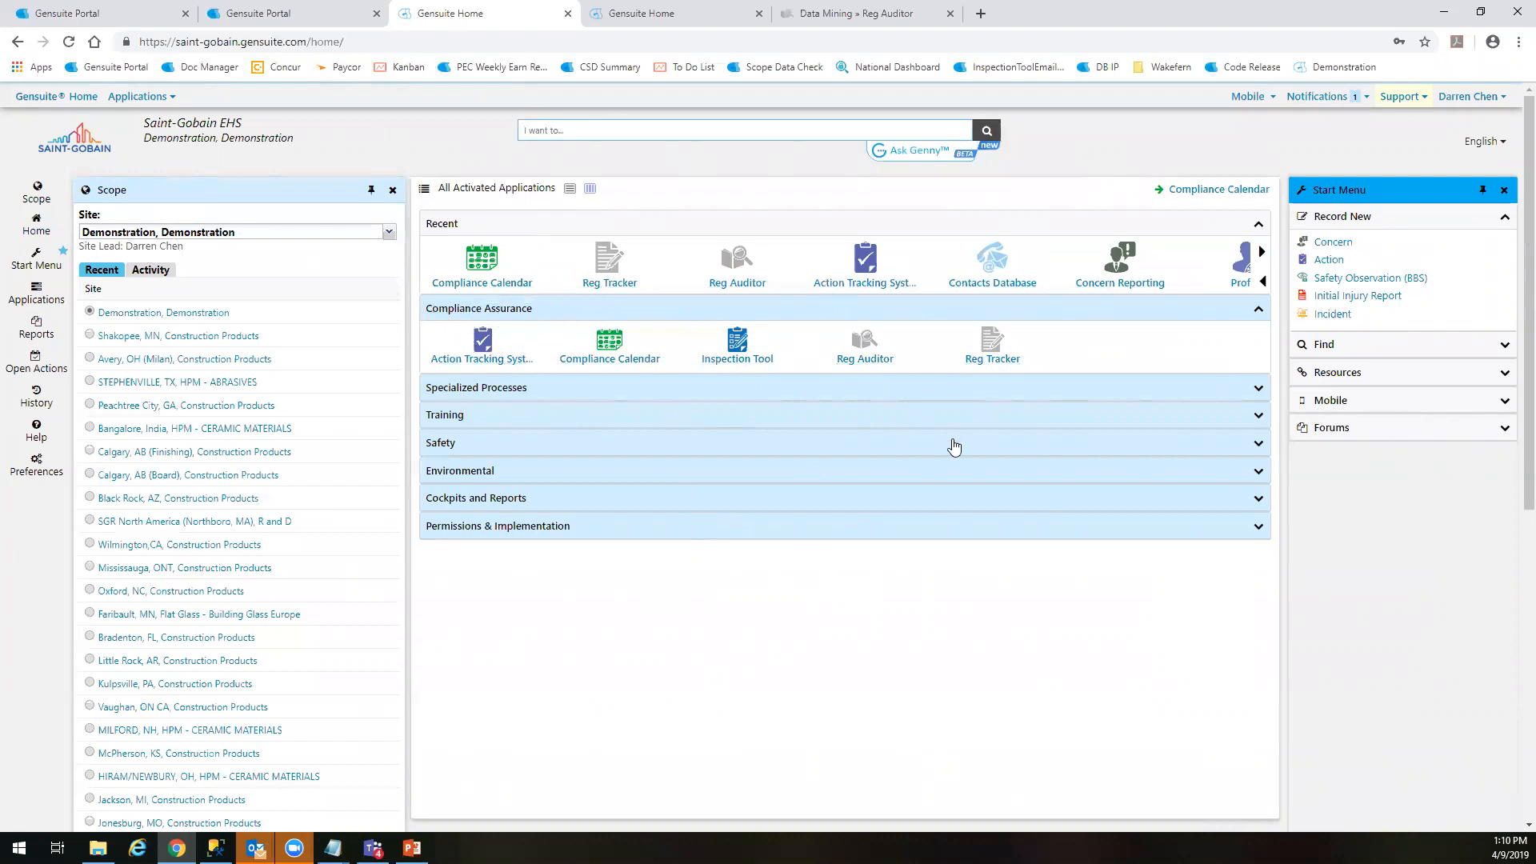
Open the Reg Tracker application and apply its US TX quick view
click(602, 266)
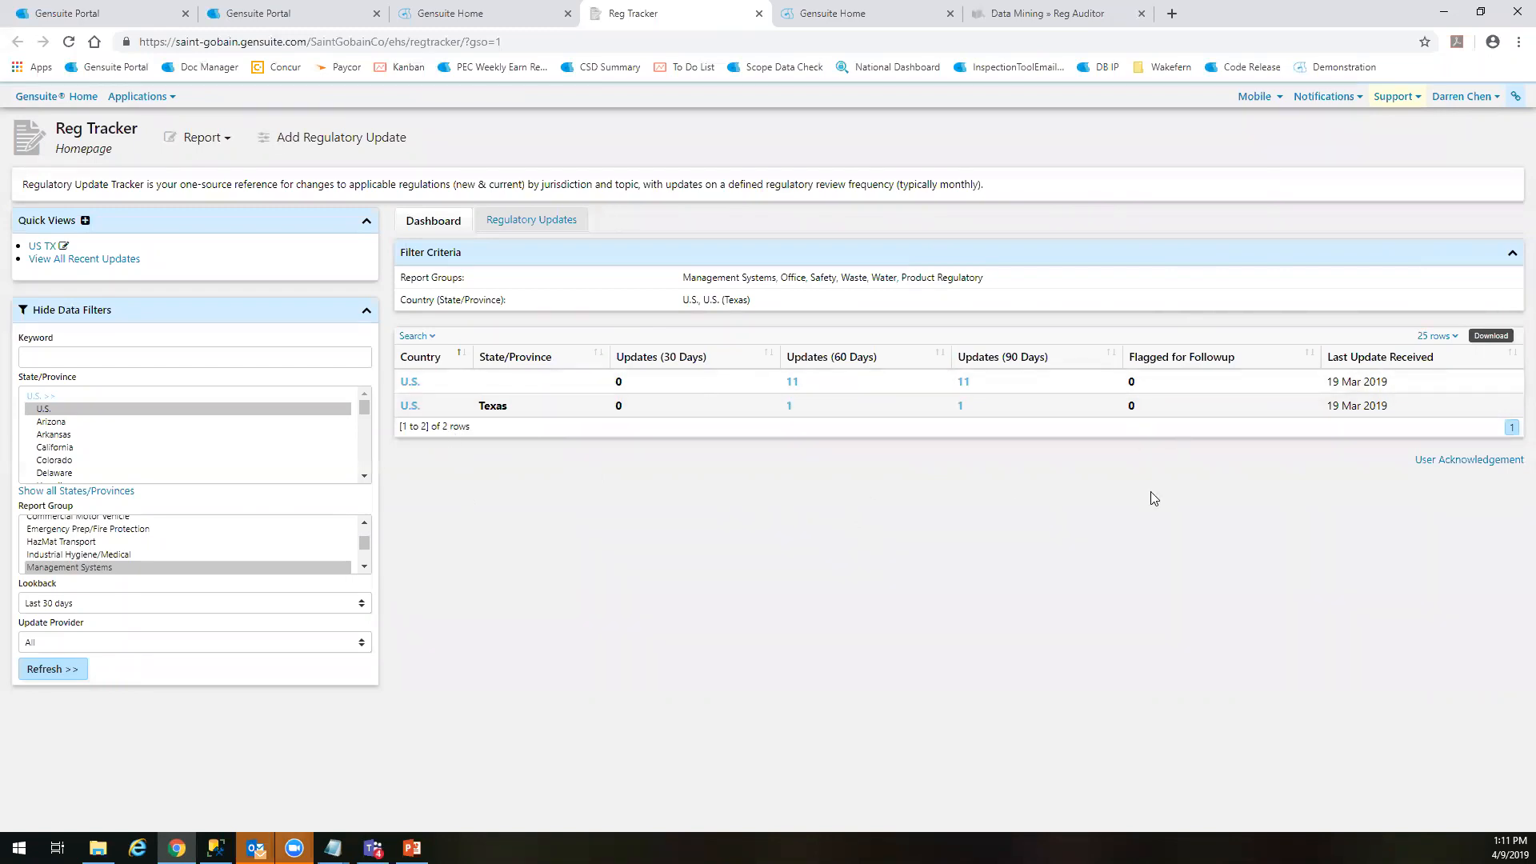
scroll(106, 436, down, 2)
scroll(165, 439, up, 2)
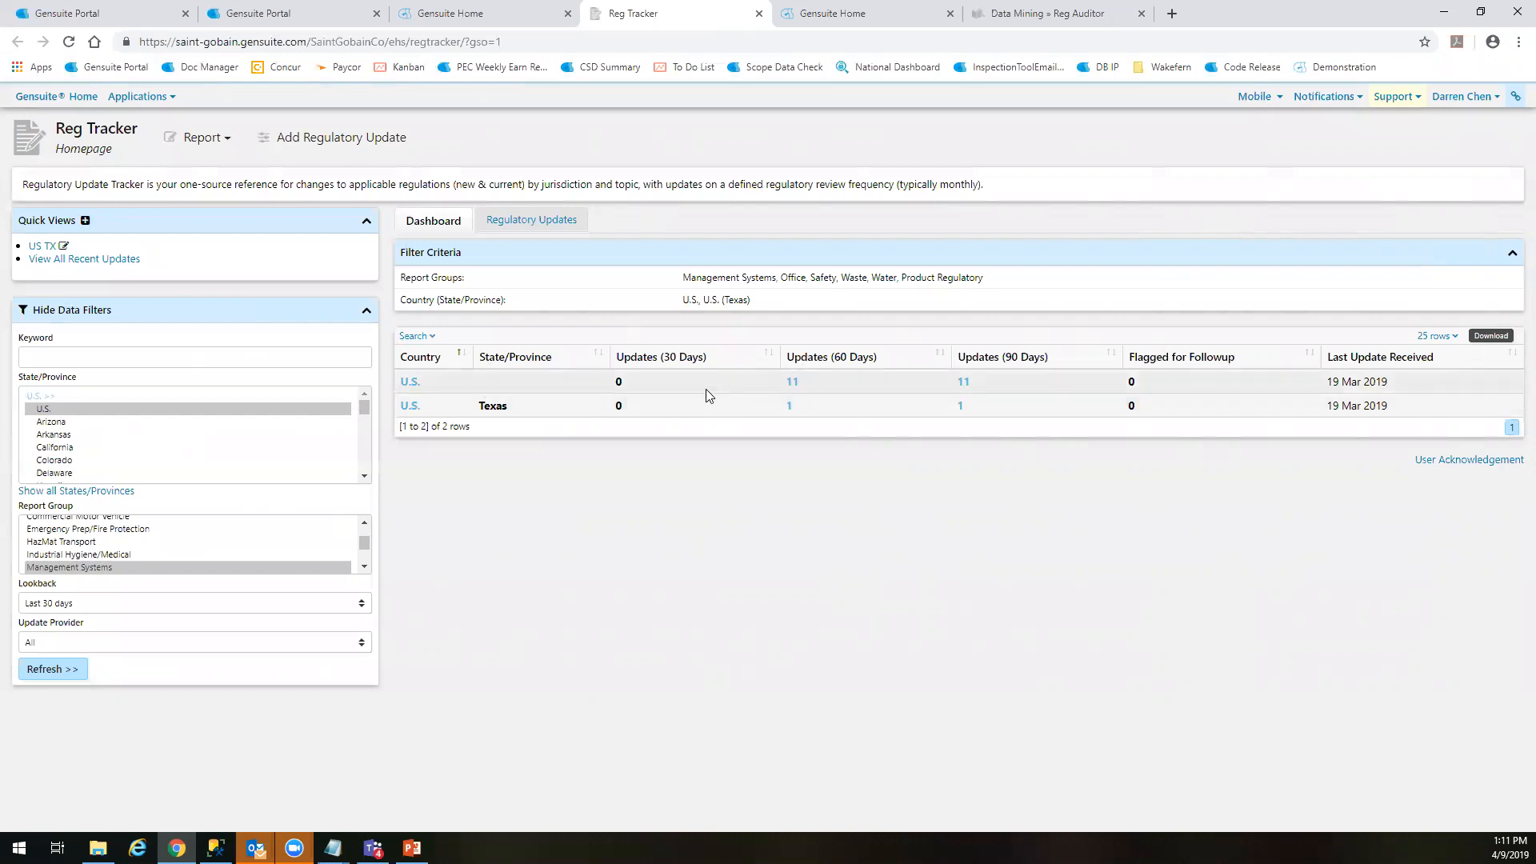
click(36, 248)
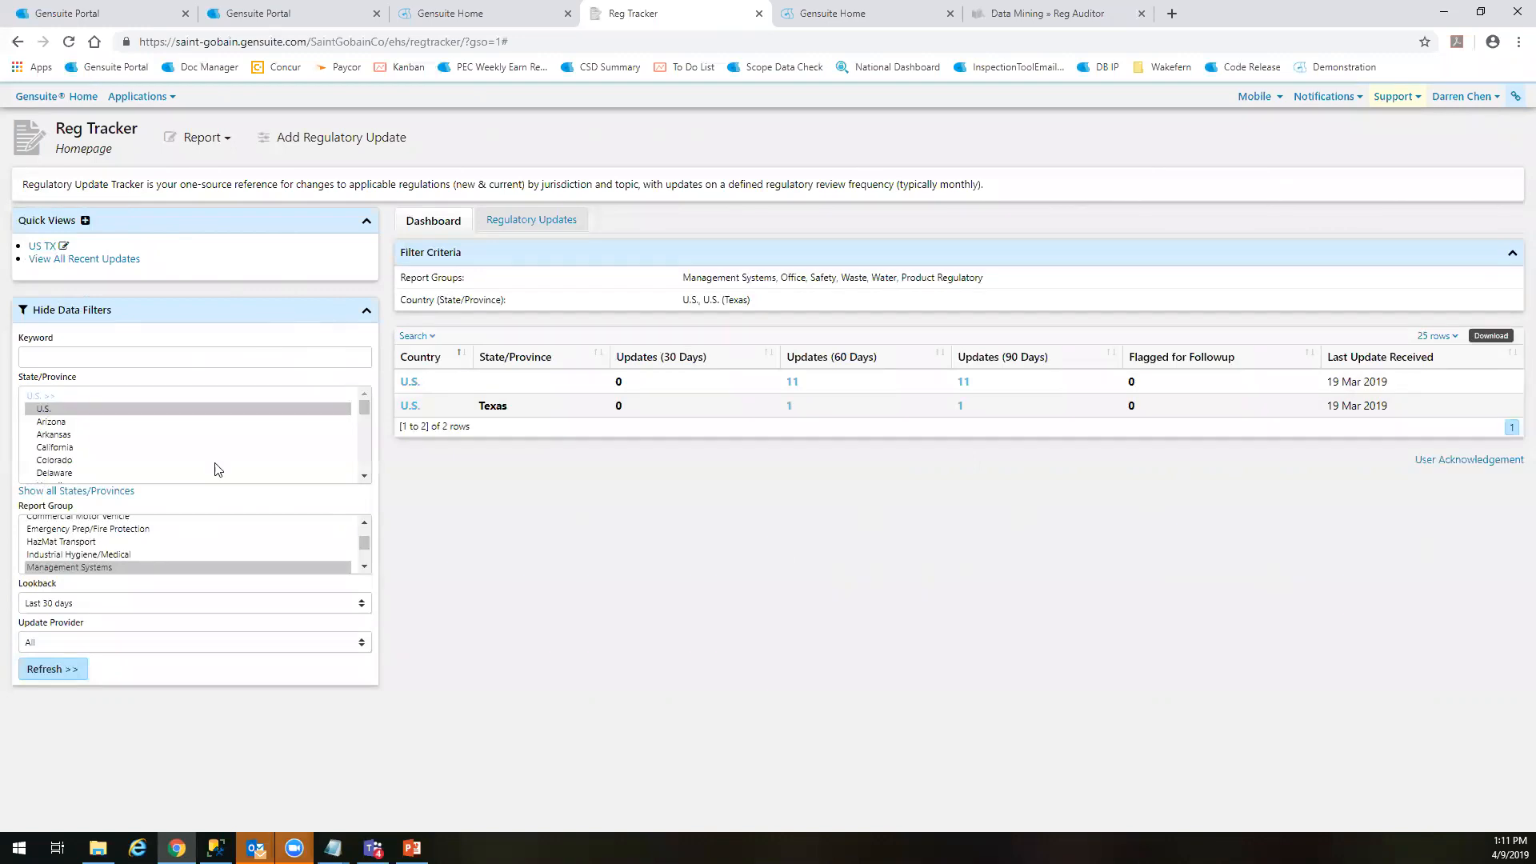
Browse the U.S. entries available in the State/Province filter, trying out individual selections
click(80, 437)
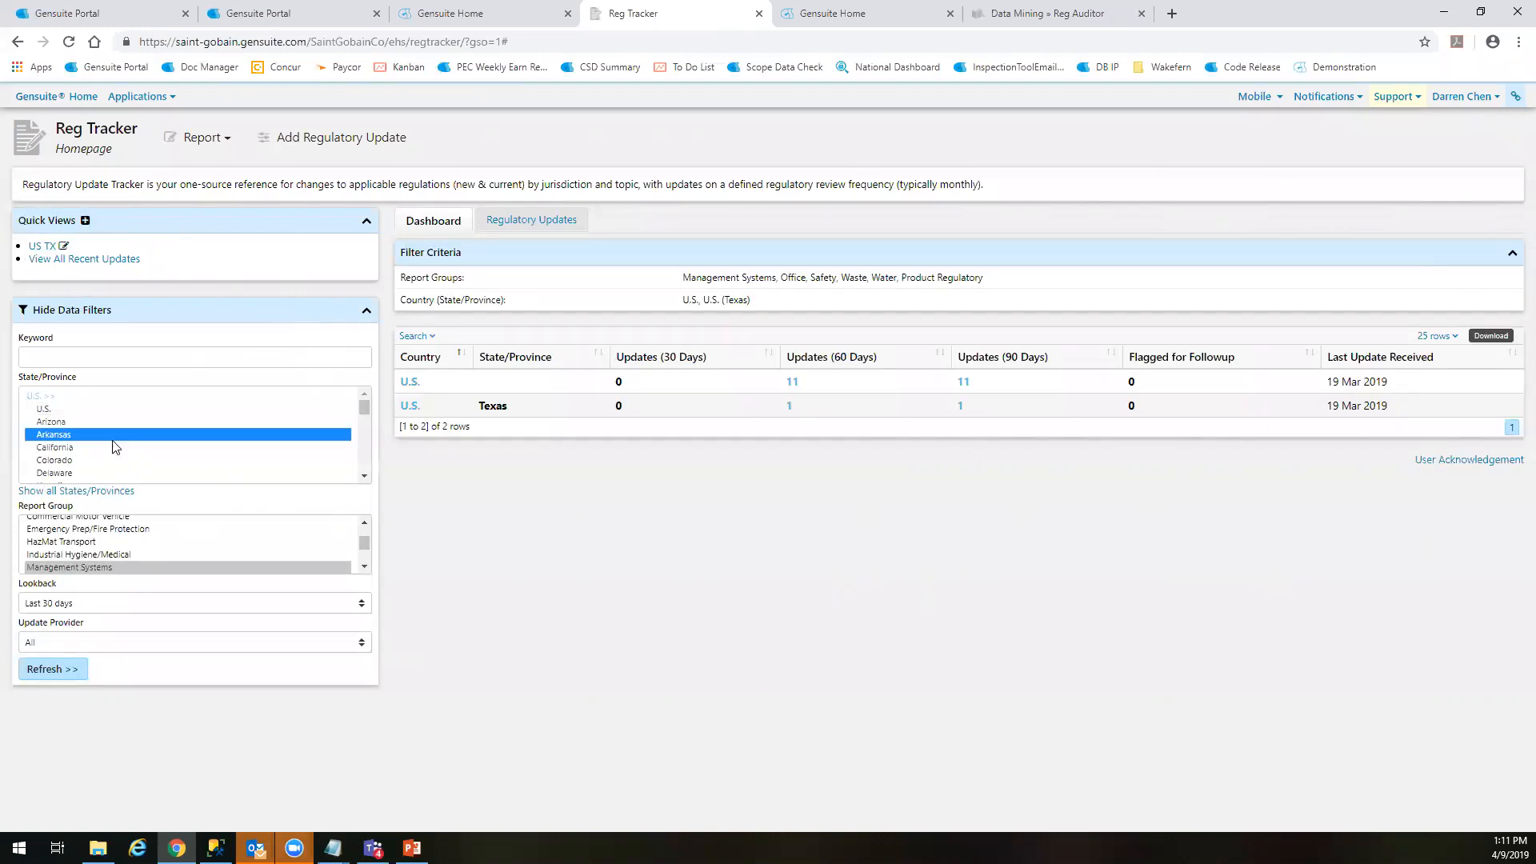
click(58, 411)
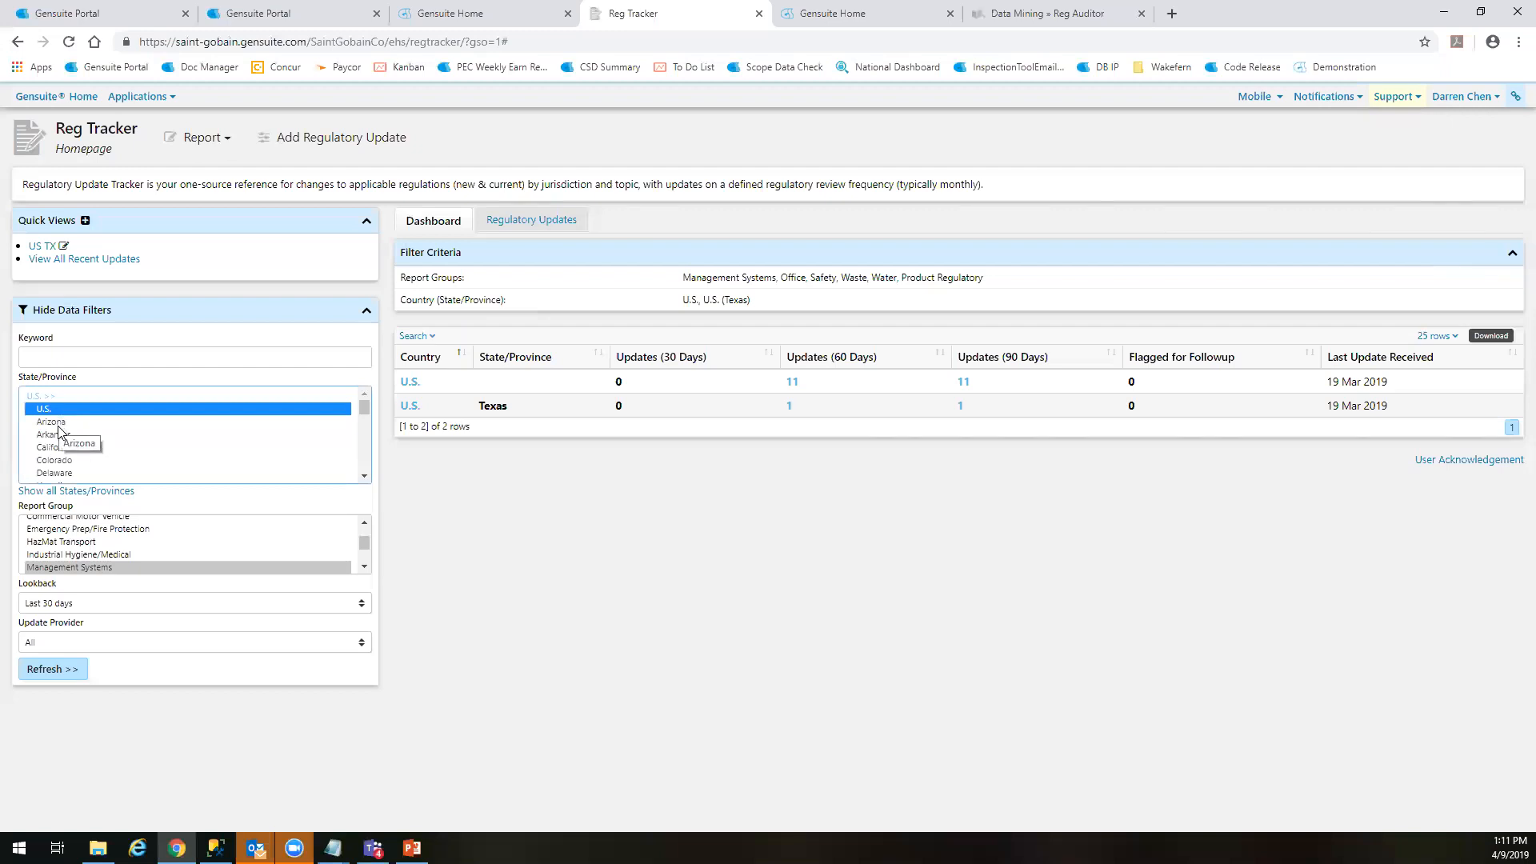
click(59, 434)
scroll(72, 444, down, 7)
scroll(78, 450, up, 7)
scroll(80, 452, down, 7)
scroll(78, 448, up, 5)
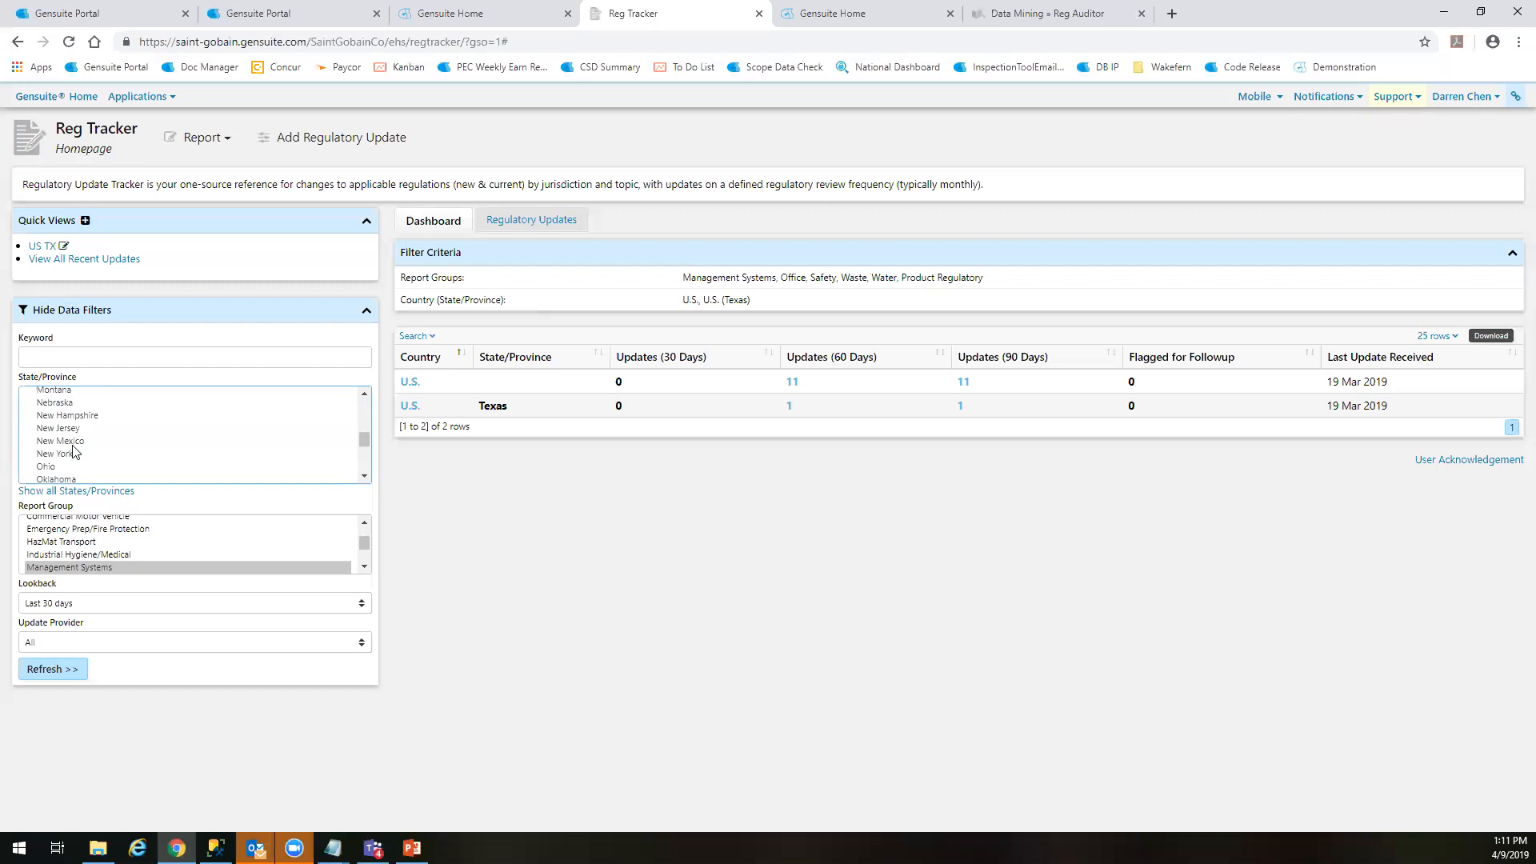
click(57, 428)
drag(54, 402, 58, 453)
Expand the State/Province filter to all states and provinces and look through the jurisdictions of other countries
click(92, 491)
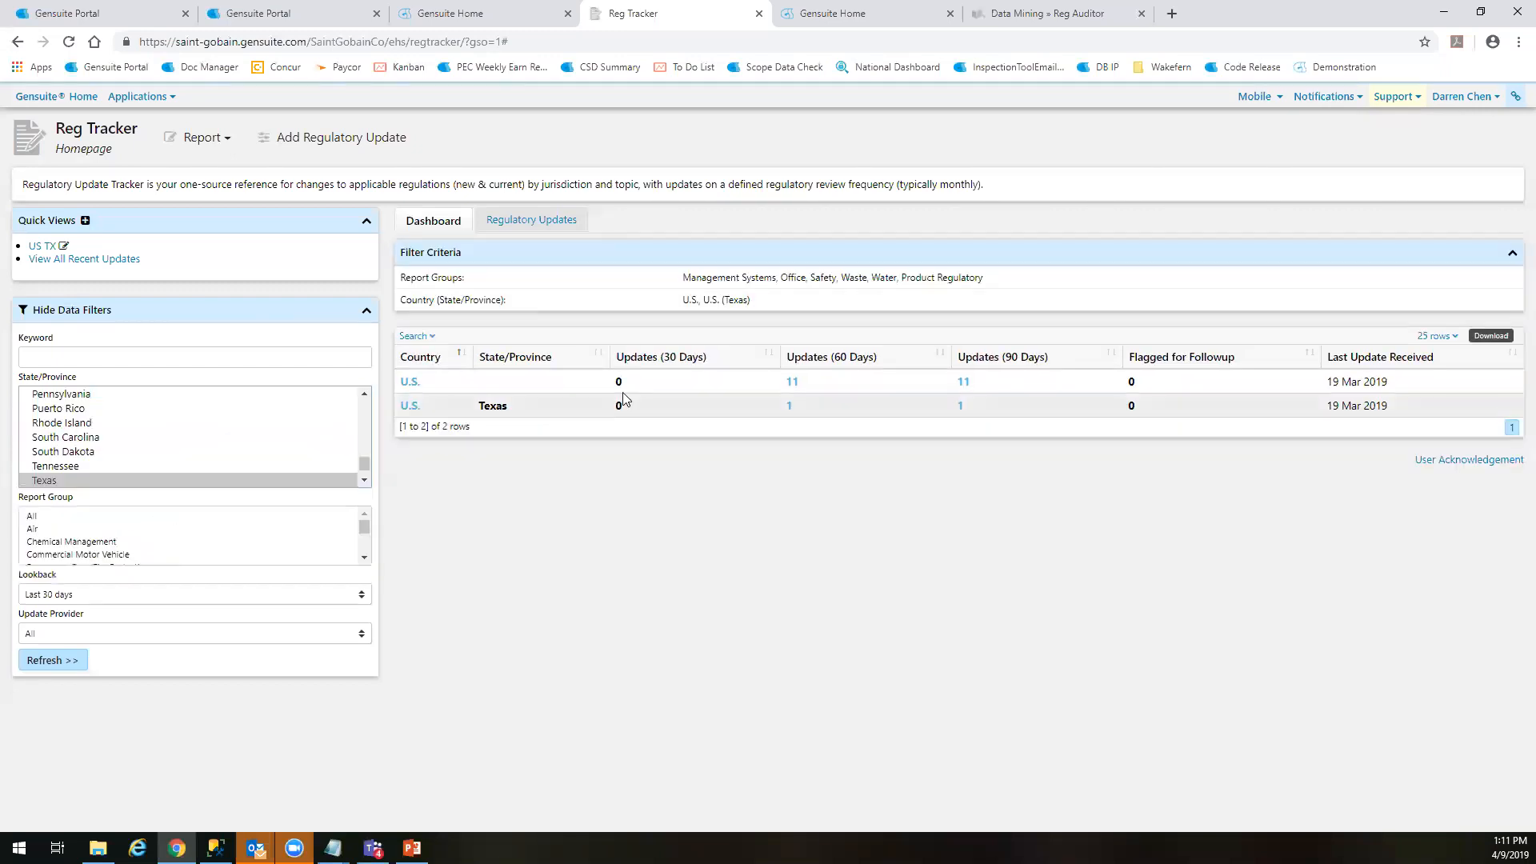
scroll(120, 432, up, 4)
scroll(120, 432, up, 10)
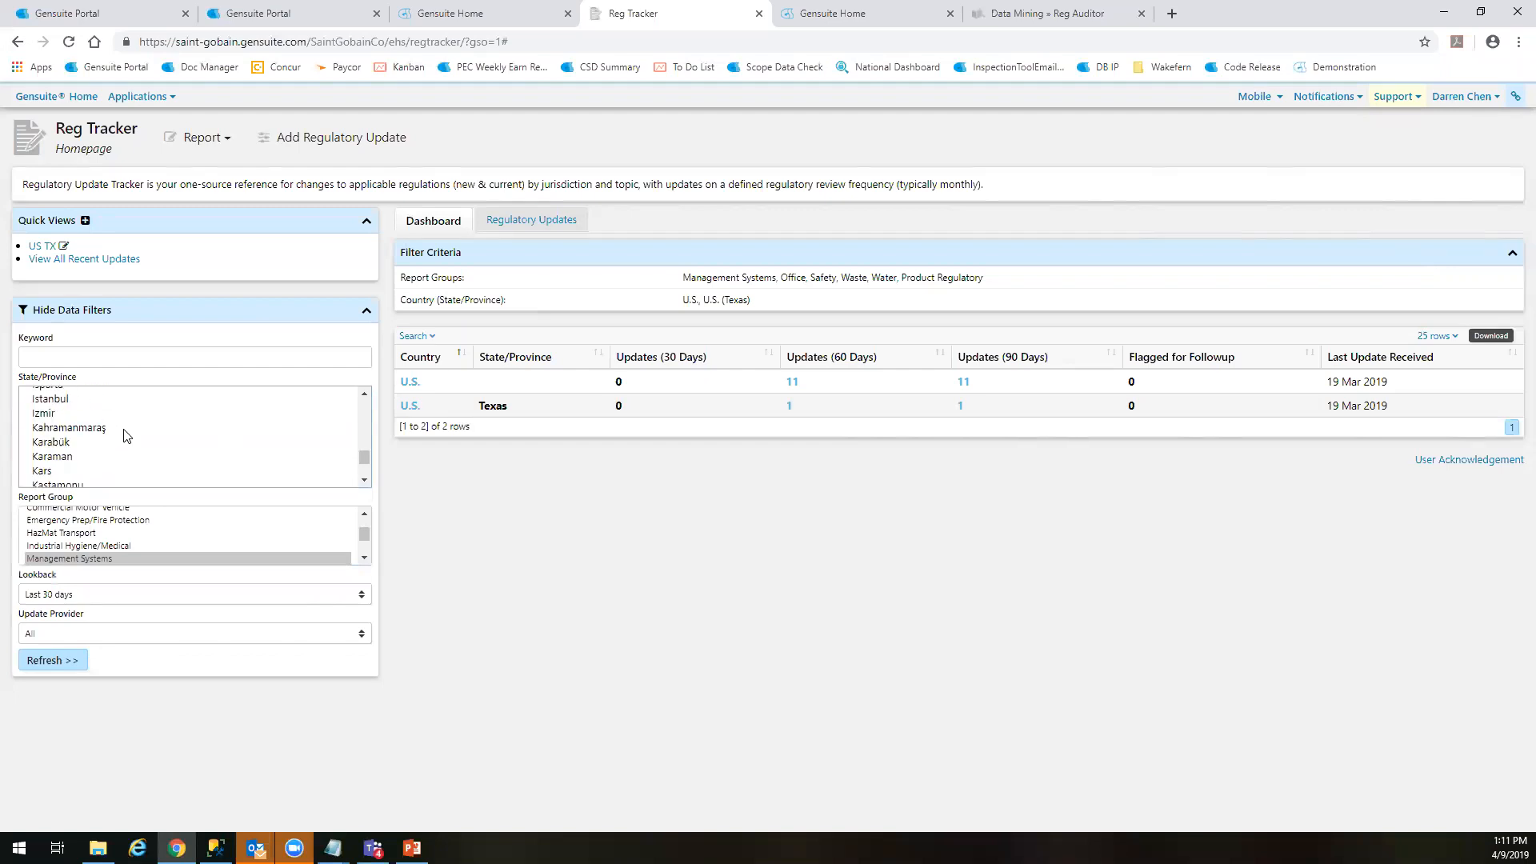
mouse_move(365, 455)
mouse_down()
mouse_move(370, 473)
mouse_move(366, 446)
mouse_up()
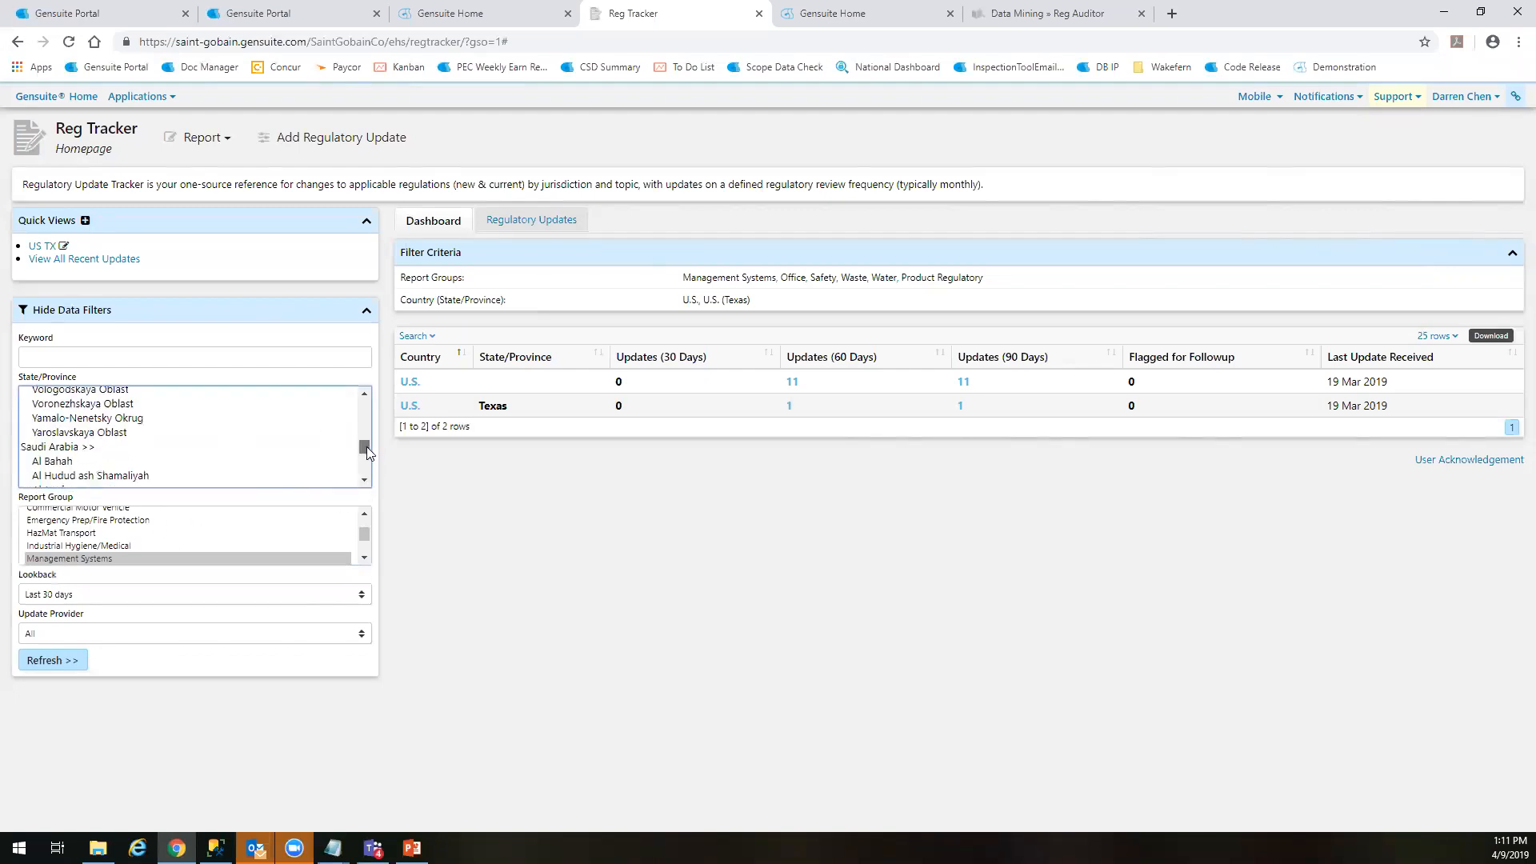
scroll(152, 534, down, 2)
scroll(132, 538, up, 5)
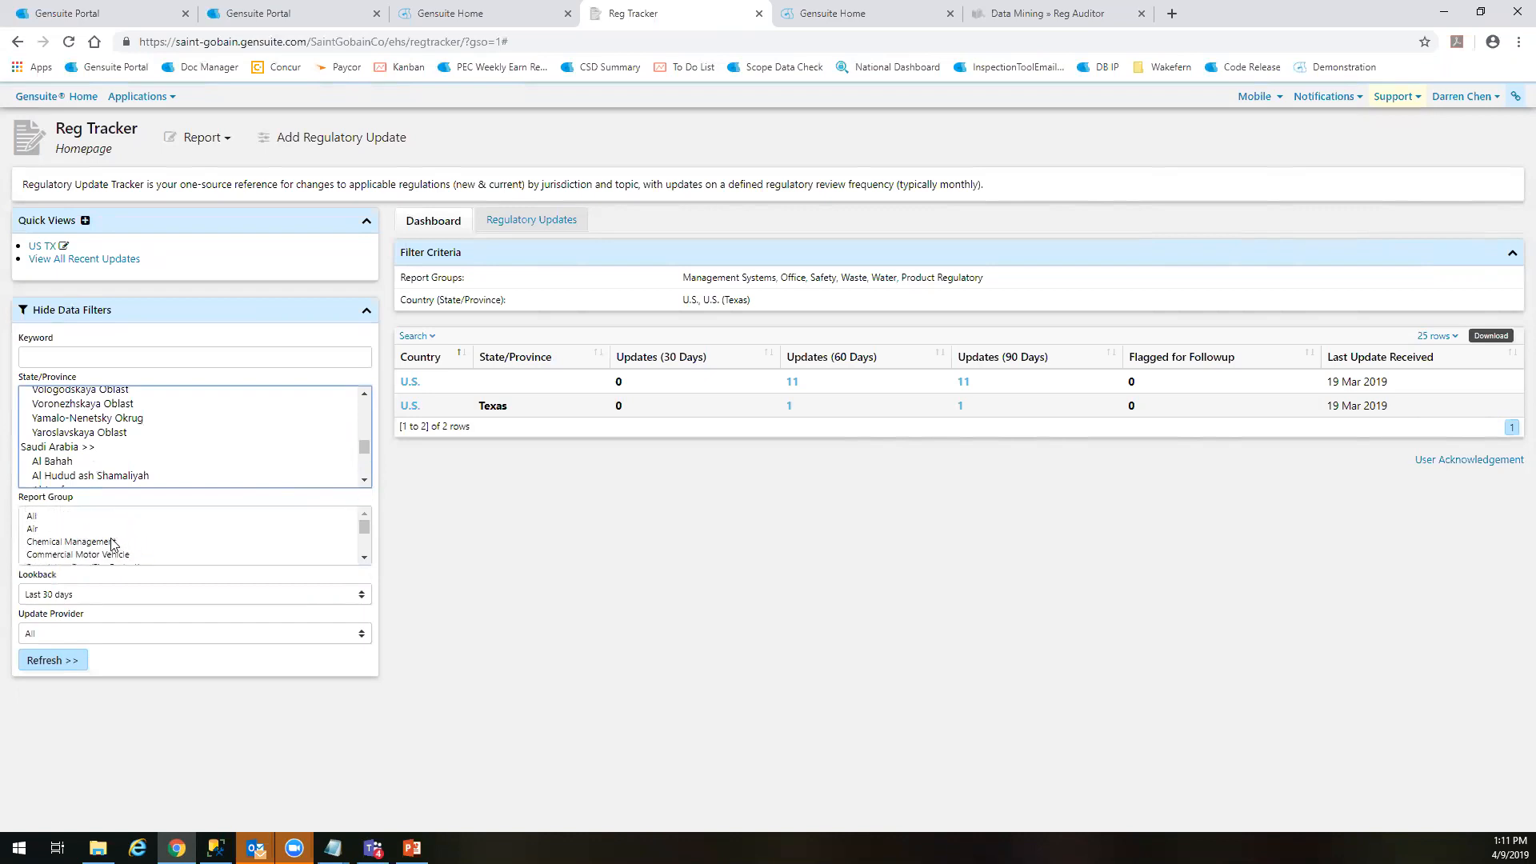
Examine the topics available in the Report Group filter, from Air through Water
click(110, 542)
key(Up)
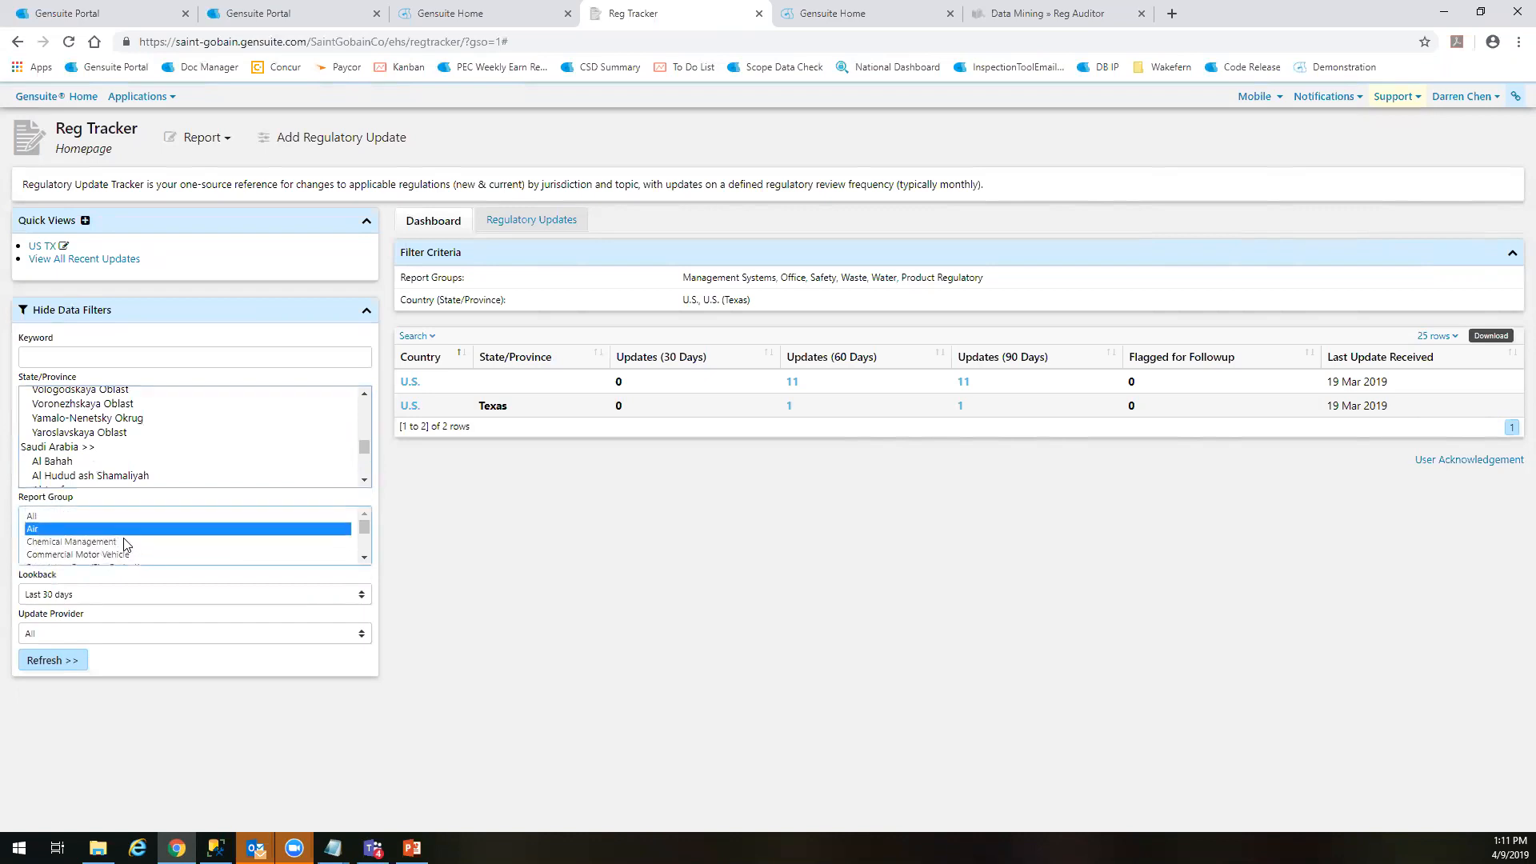
key(Down)
key(Down)
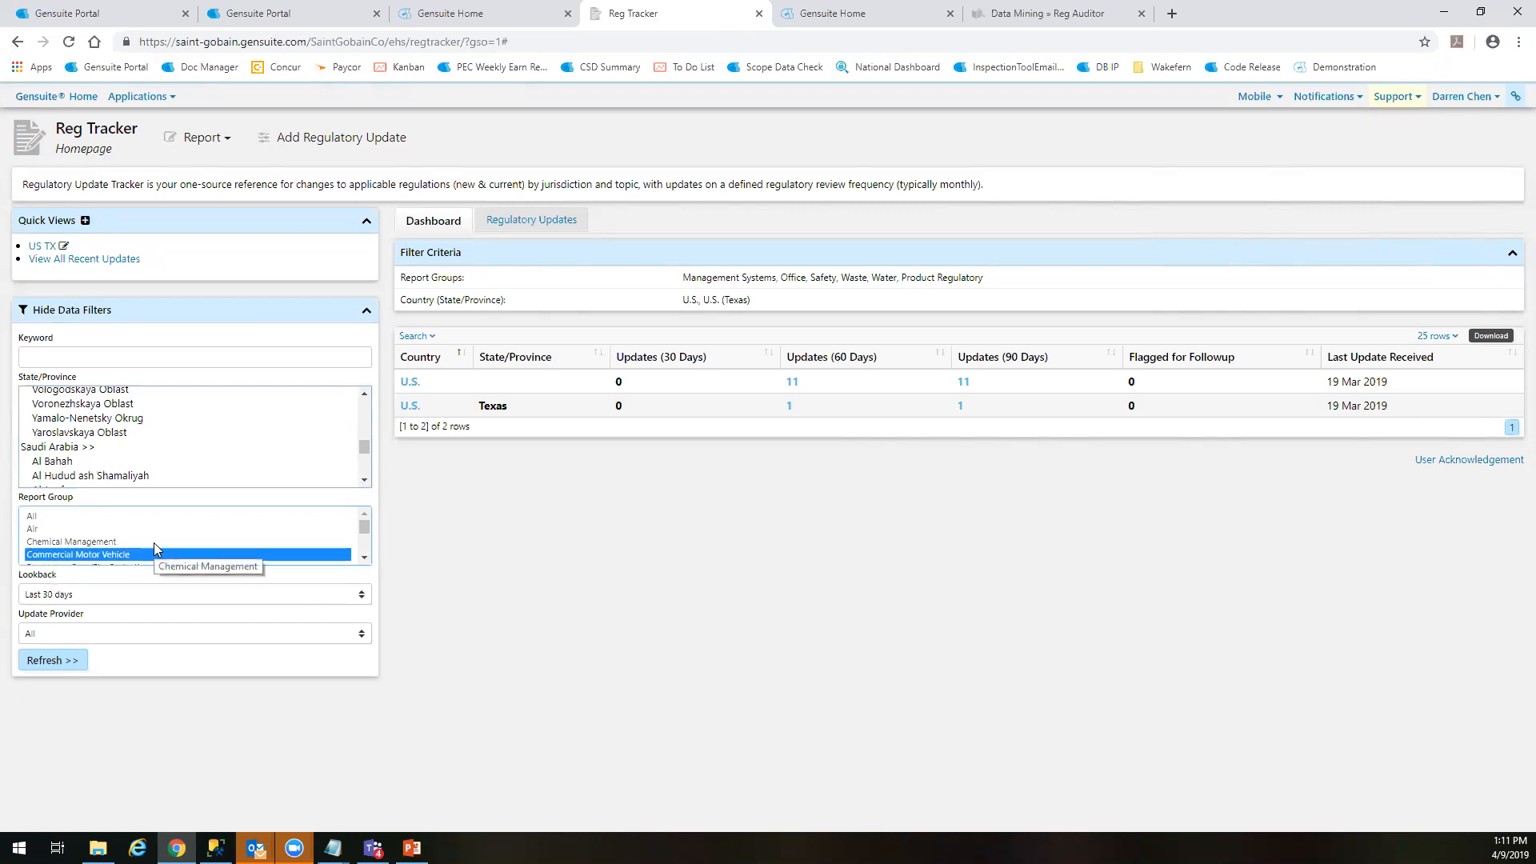
key(Down)
key(Down)
scroll(147, 544, down, 1)
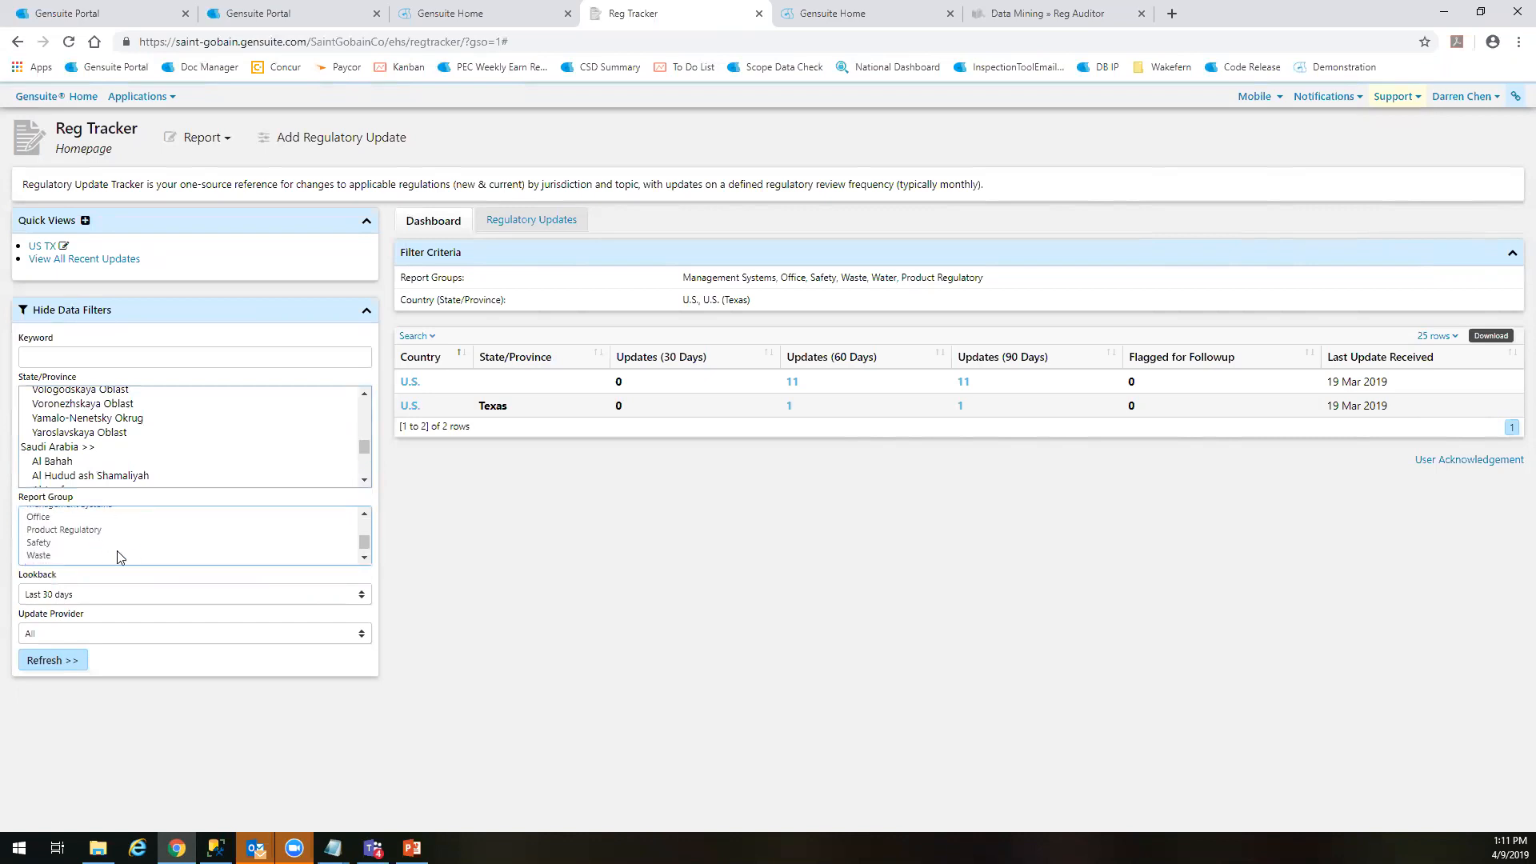
click(68, 545)
key(Down)
key(Down)
key(Up)
key(Up)
Filter the dashboard to the Air, Chemical Management and Commercial Motor Vehicle report groups
scroll(102, 528, up, 2)
click(94, 530)
shift+click(81, 560)
click(48, 664)
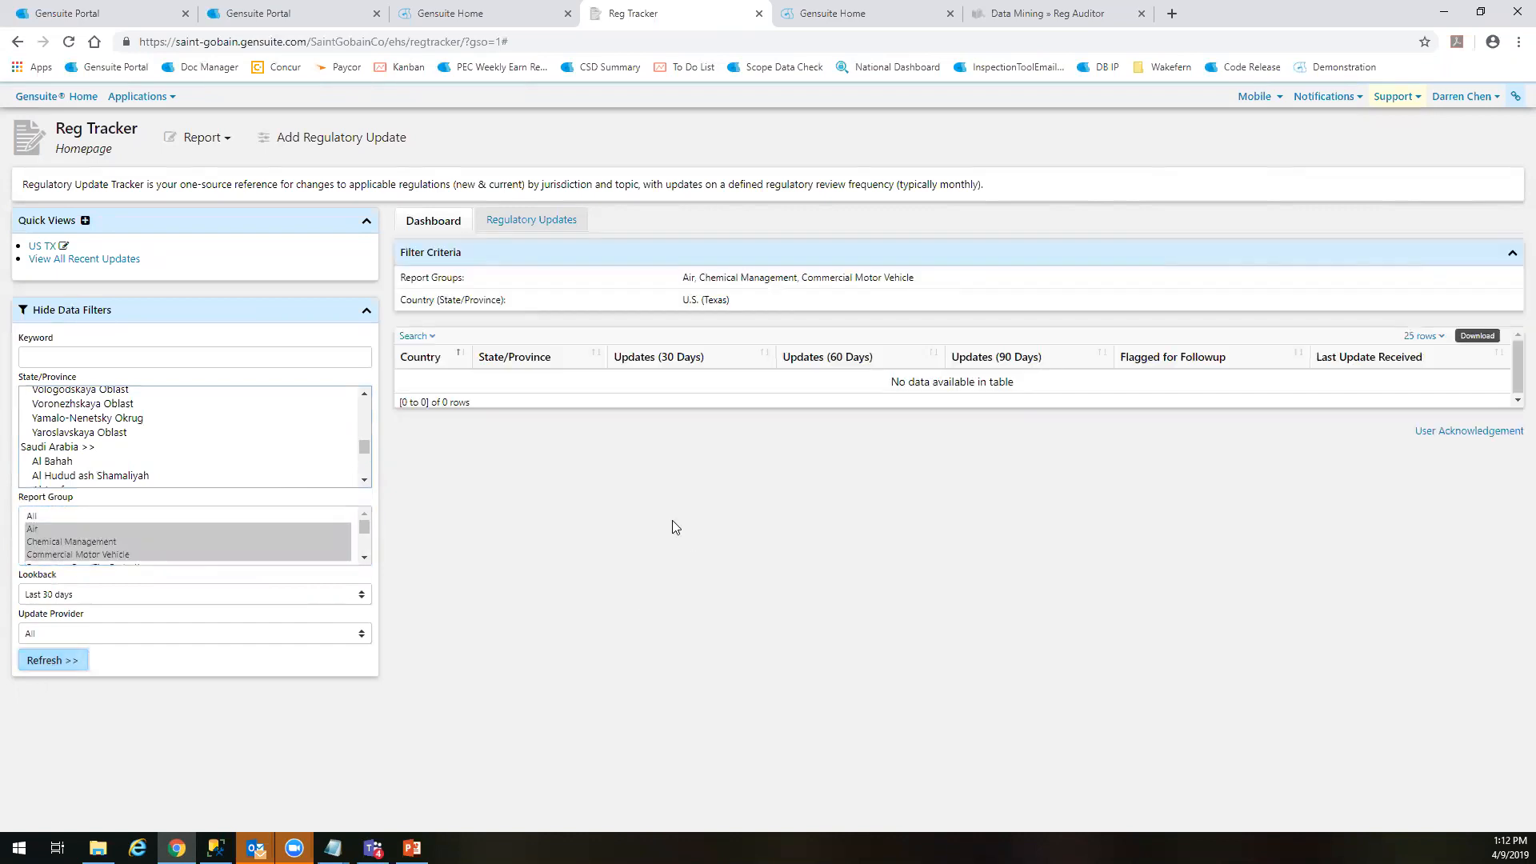
Reload the Reg Tracker page to reset its data filters
scroll(142, 456, up, 5)
mouse_move(365, 441)
mouse_down()
mouse_move(365, 393)
mouse_move(367, 465)
mouse_up()
right_click(481, 451)
click(520, 504)
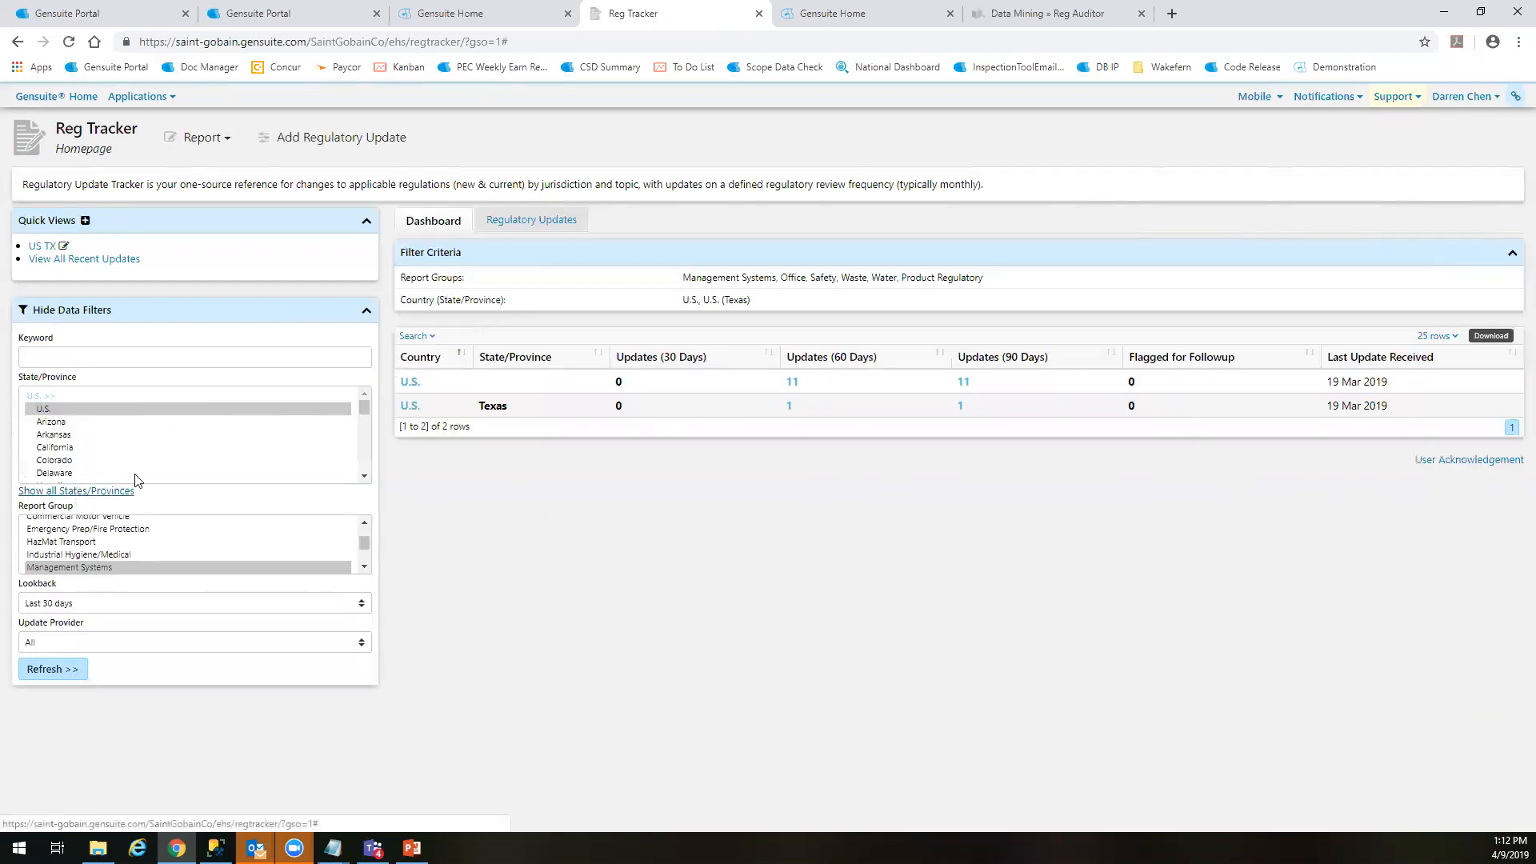
Select Arizona, Arkansas and California together in the State/Province filter
drag(363, 407, 350, 450)
scroll(124, 436, up, 5)
scroll(112, 441, down, 1)
click(107, 436)
scroll(108, 444, down, 1)
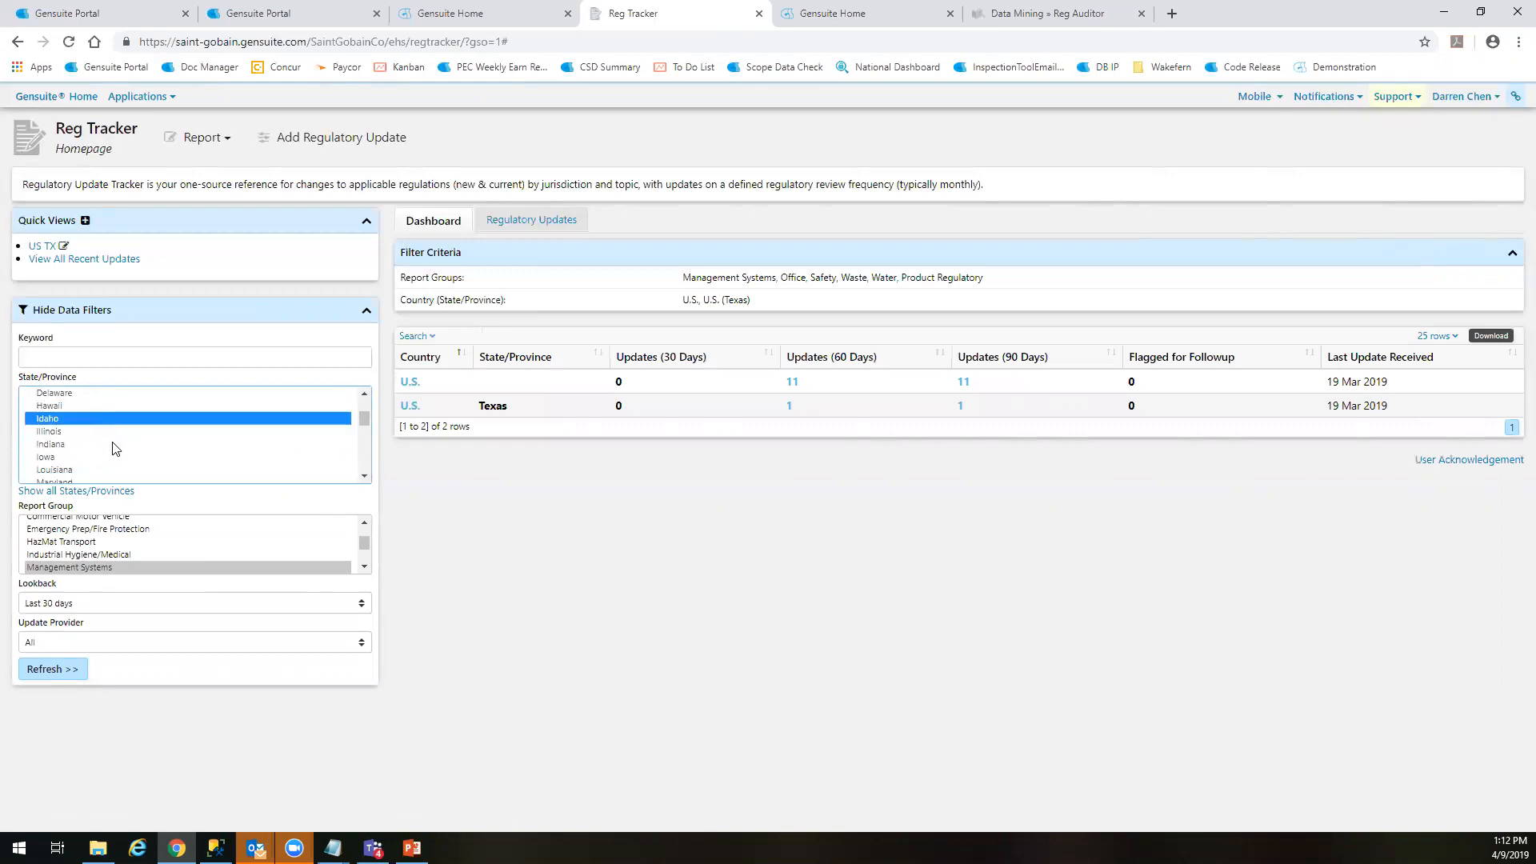
scroll(110, 456, down, 4)
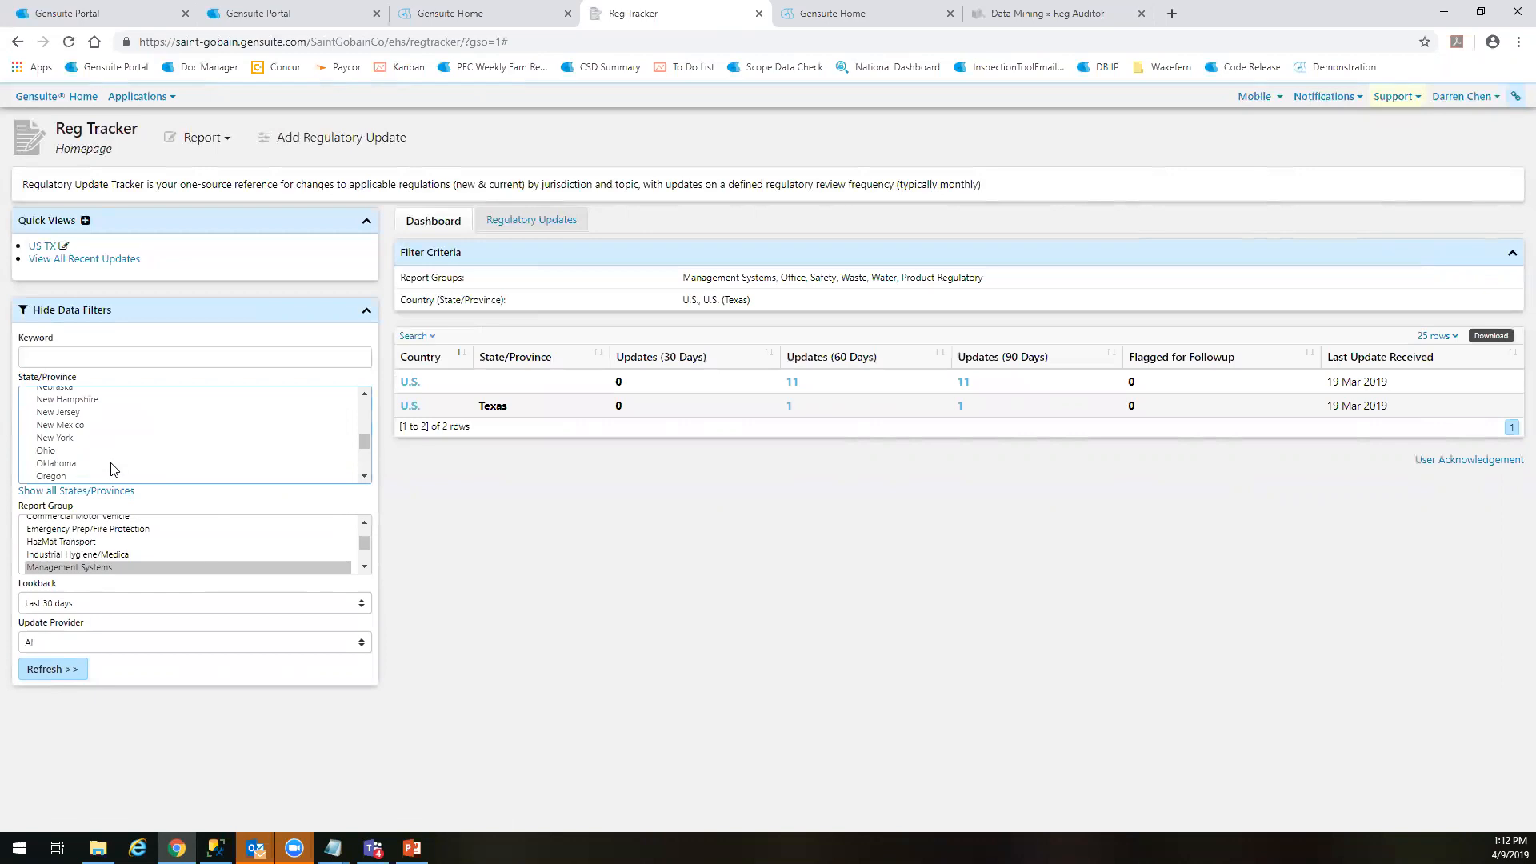
scroll(84, 468, down, 3)
scroll(84, 464, up, 5)
scroll(78, 452, up, 5)
click(71, 429)
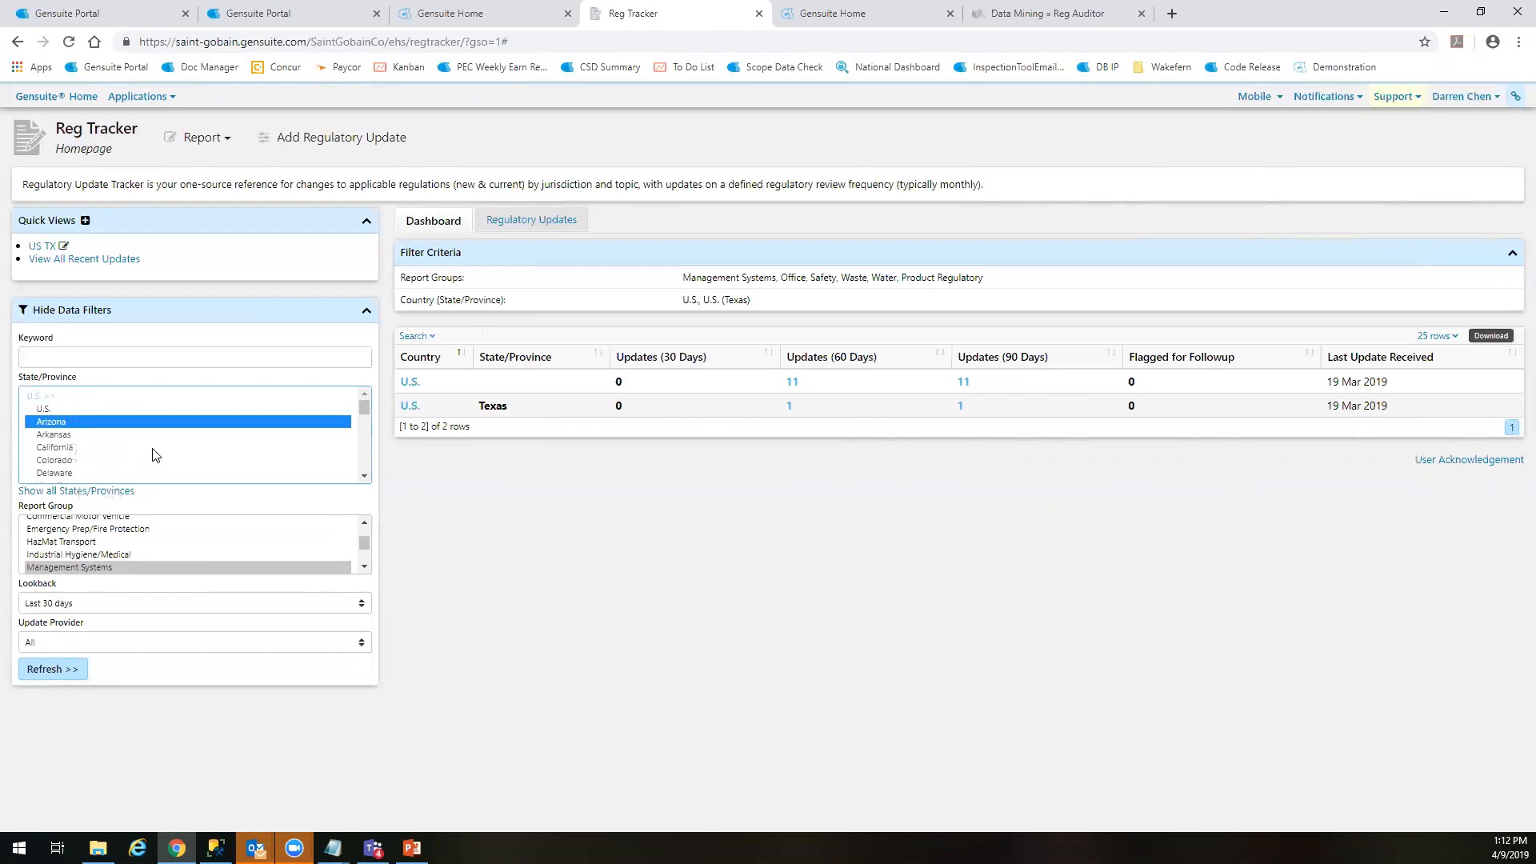
ctrl+click(91, 438)
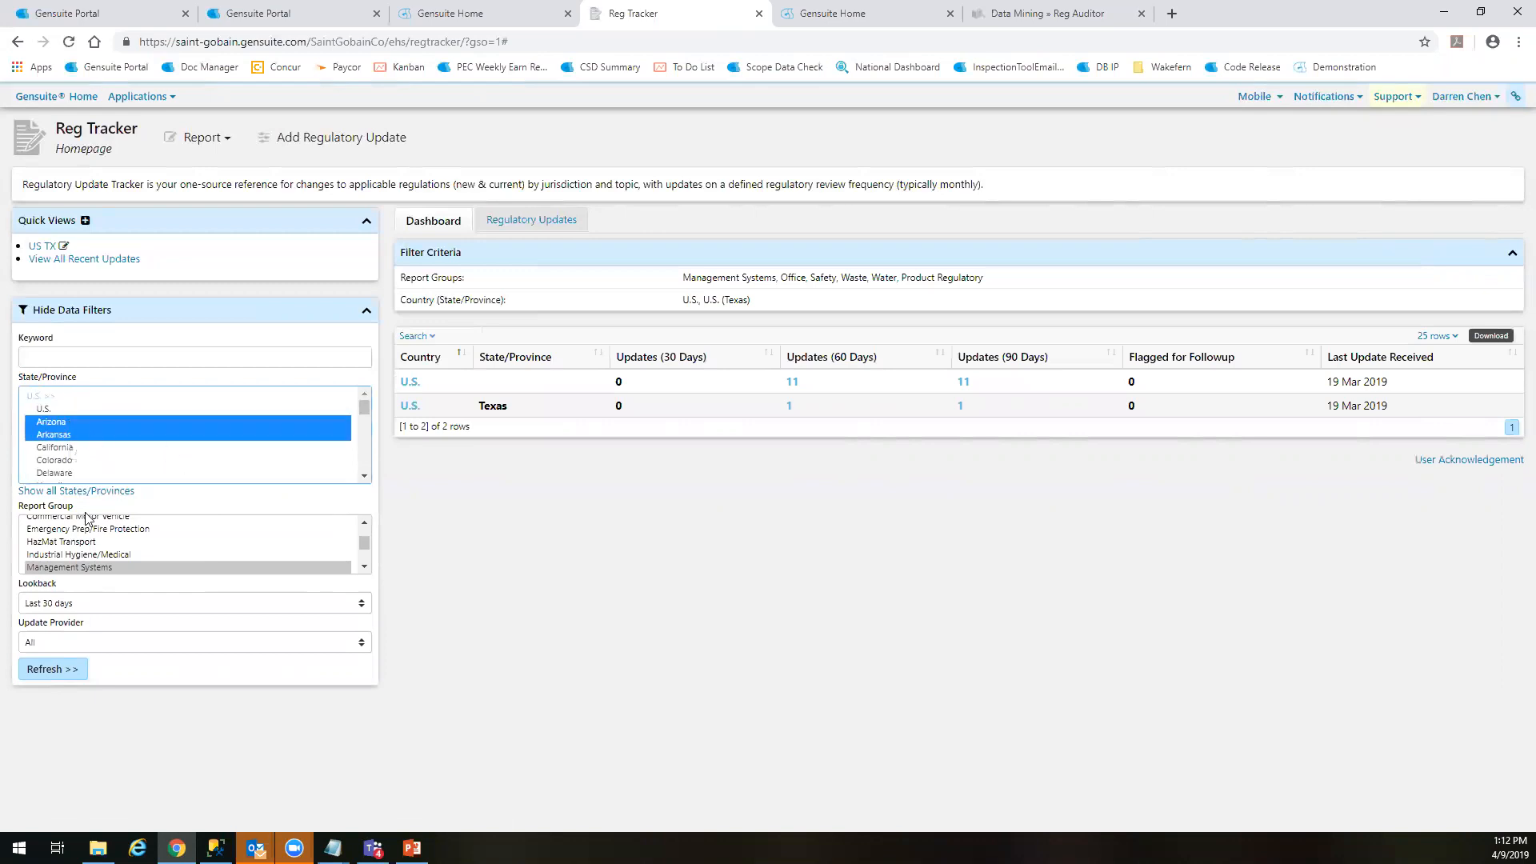
ctrl+click(53, 448)
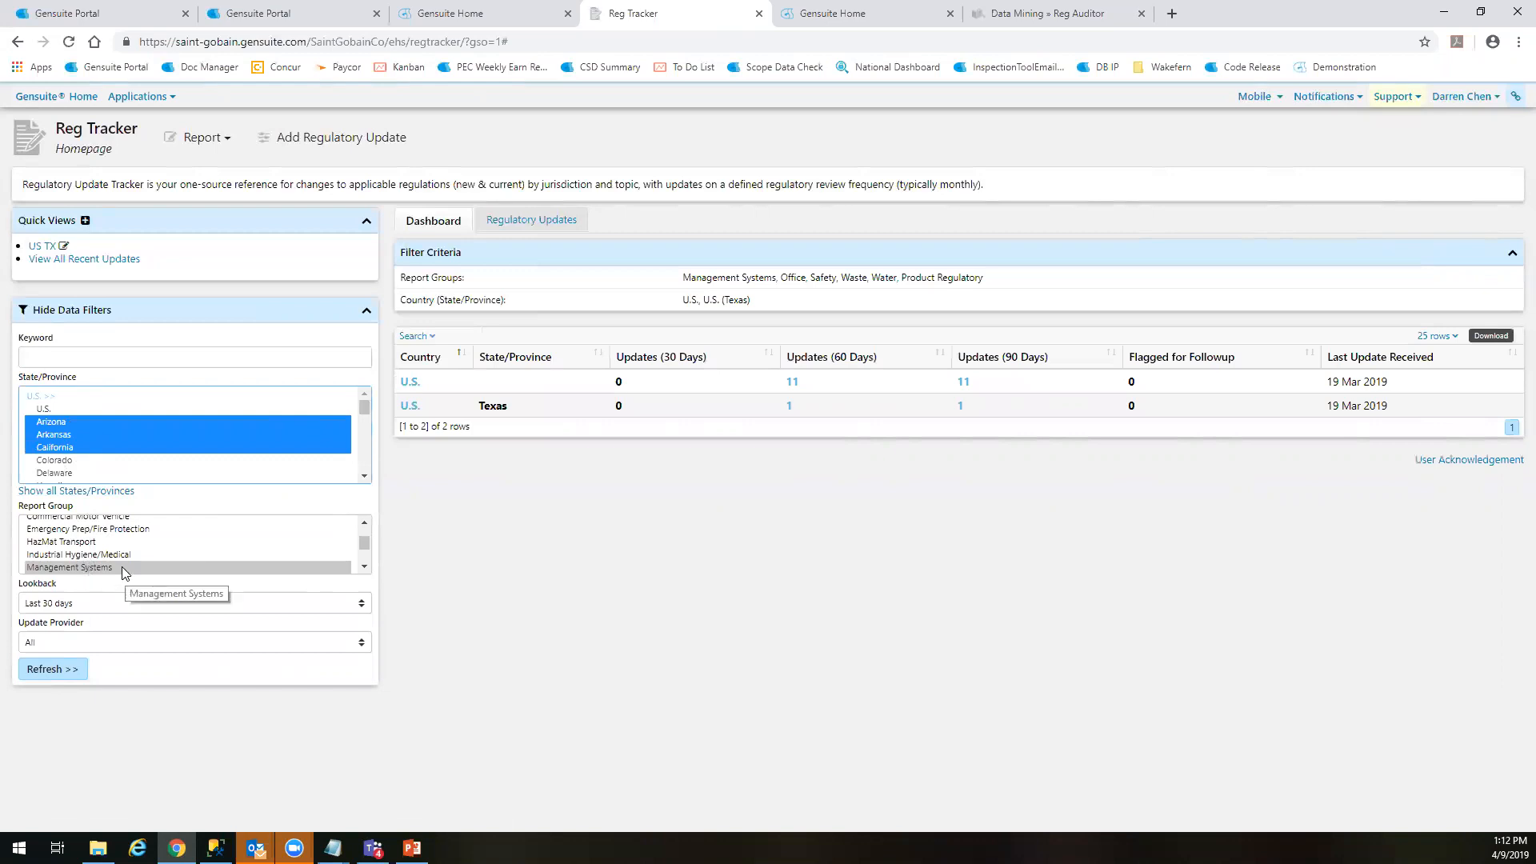
Limit the report groups to Safety, Waste and Water, with a lookback of the last 90 days, and refresh the dashboard
scroll(112, 564, down, 2)
click(173, 538)
shift+click(84, 563)
click(95, 606)
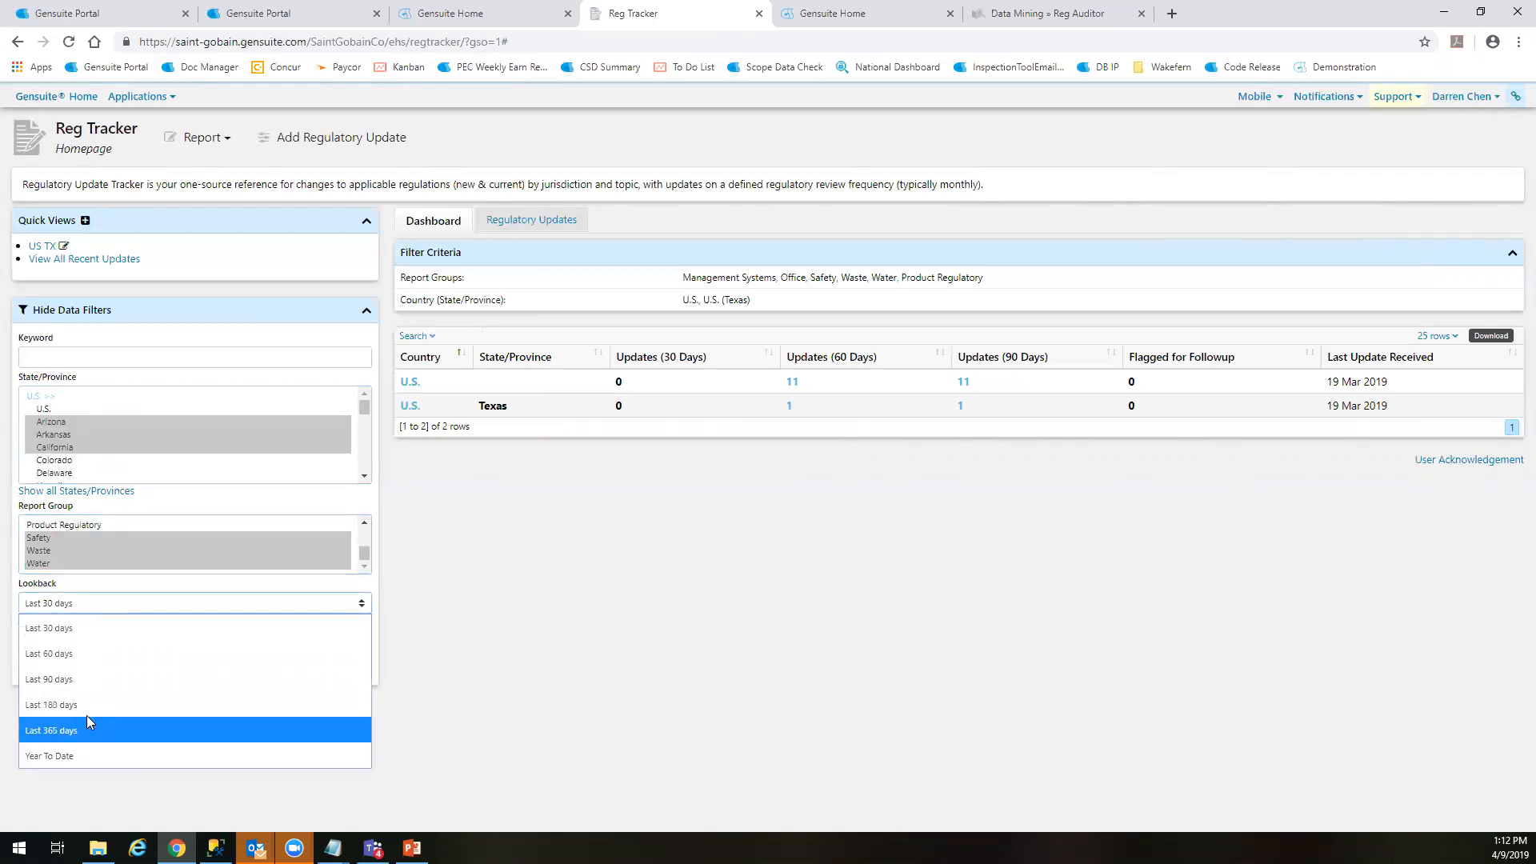
click(88, 682)
click(44, 670)
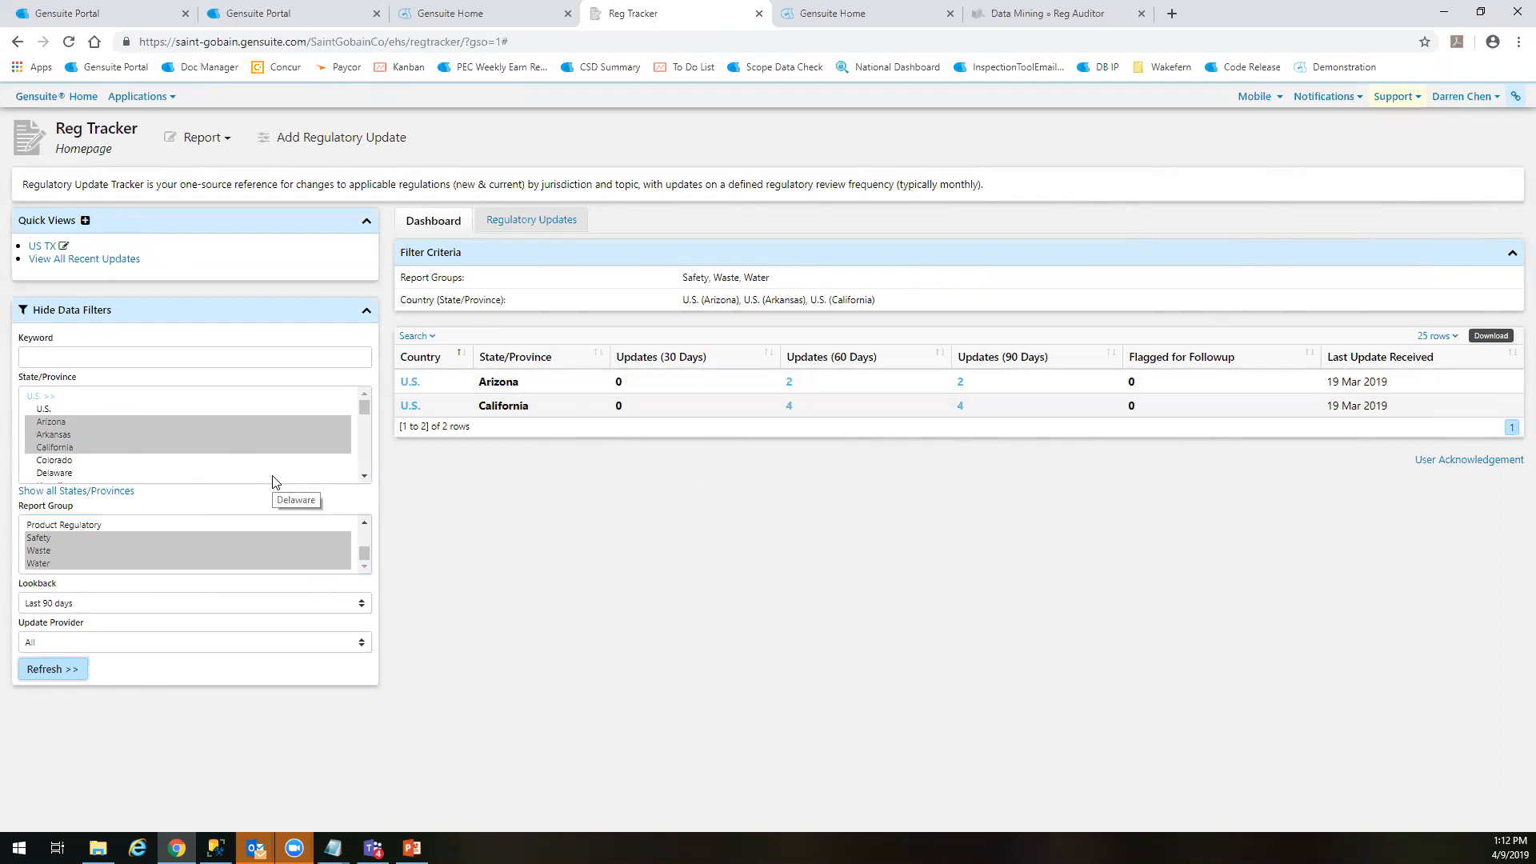
Start a new personal quick view covering Arizona, Arkansas and California
click(86, 221)
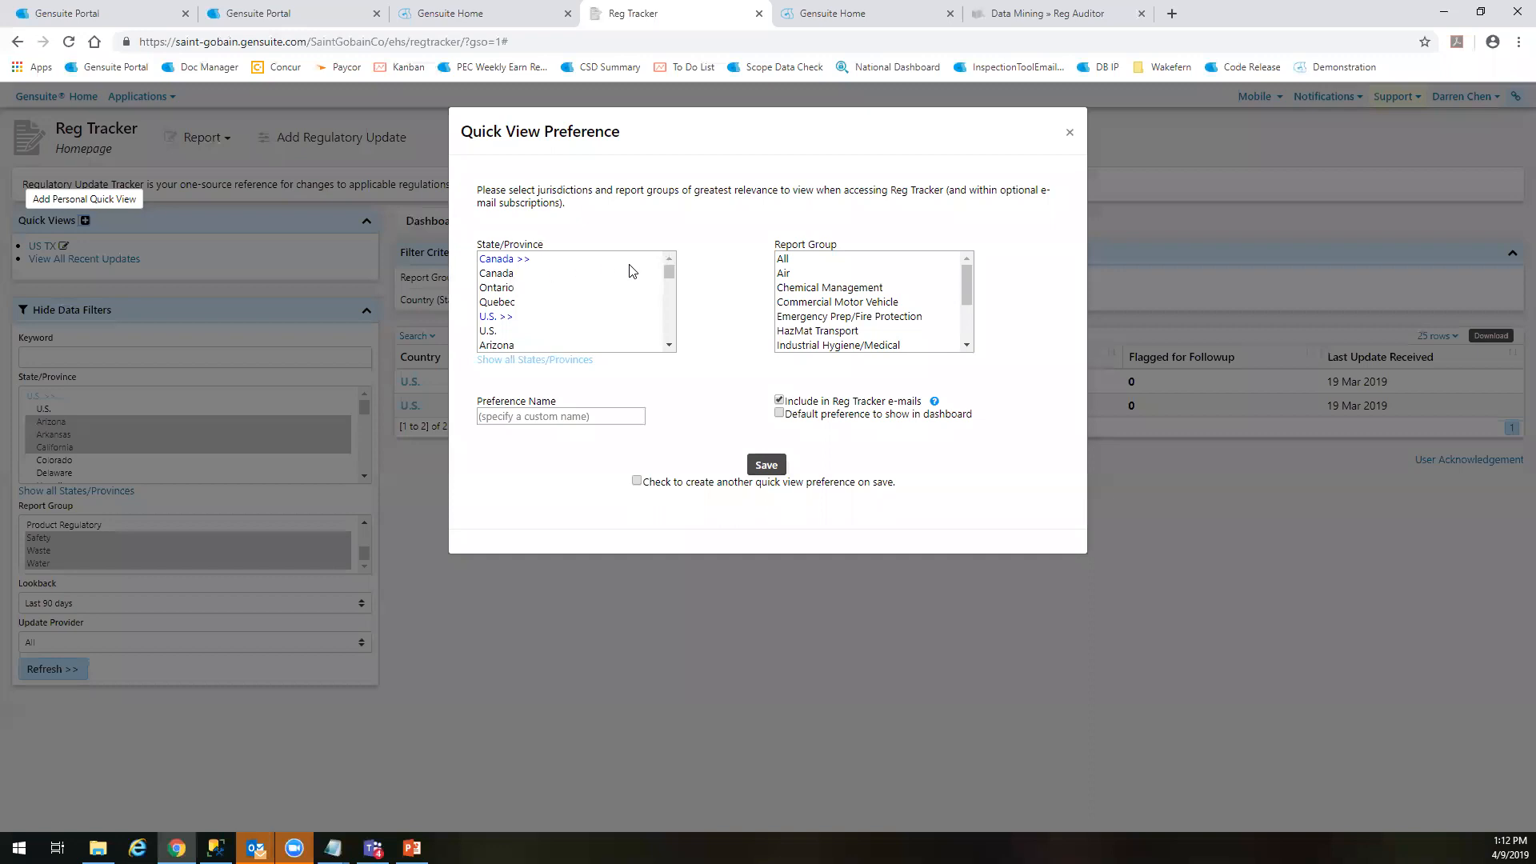
drag(669, 275, 669, 277)
click(533, 278)
click(523, 291)
shift+click(514, 324)
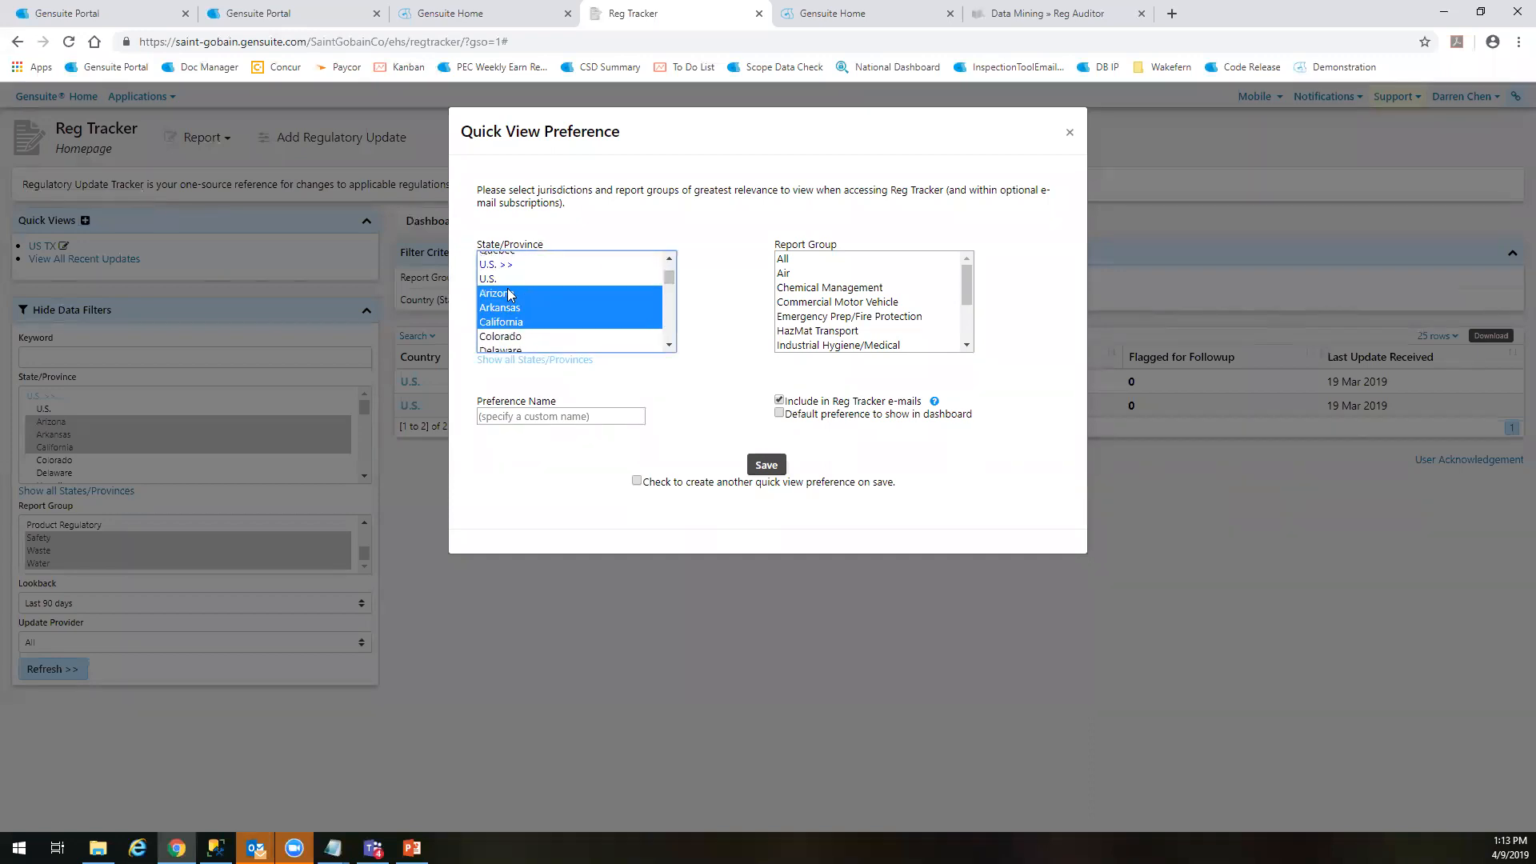
Choose Safety, Waste and Water as the quick view's report groups
drag(968, 287, 971, 332)
click(849, 318)
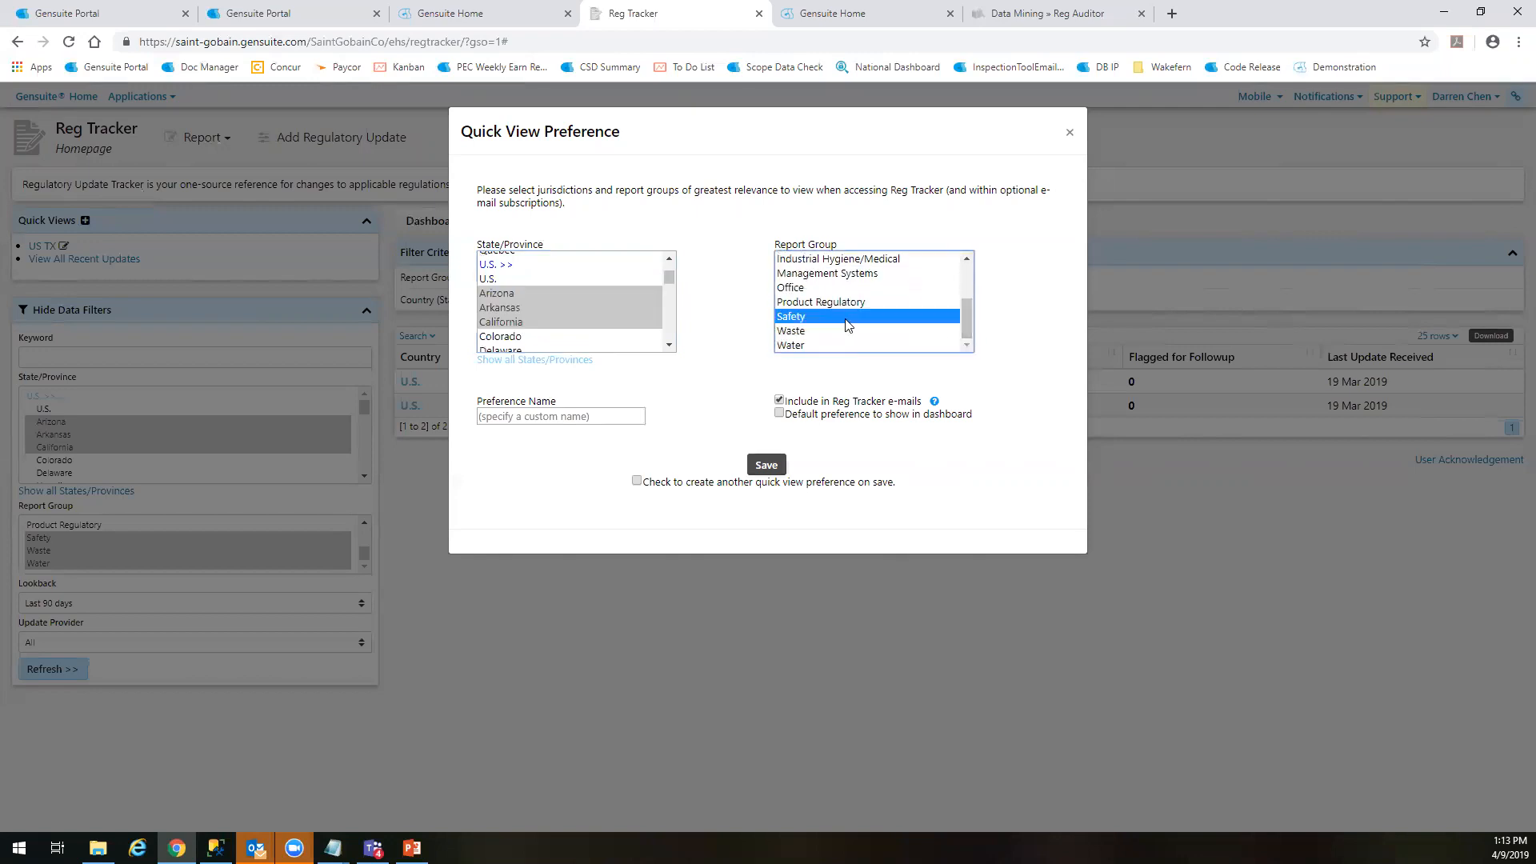
shift+click(832, 346)
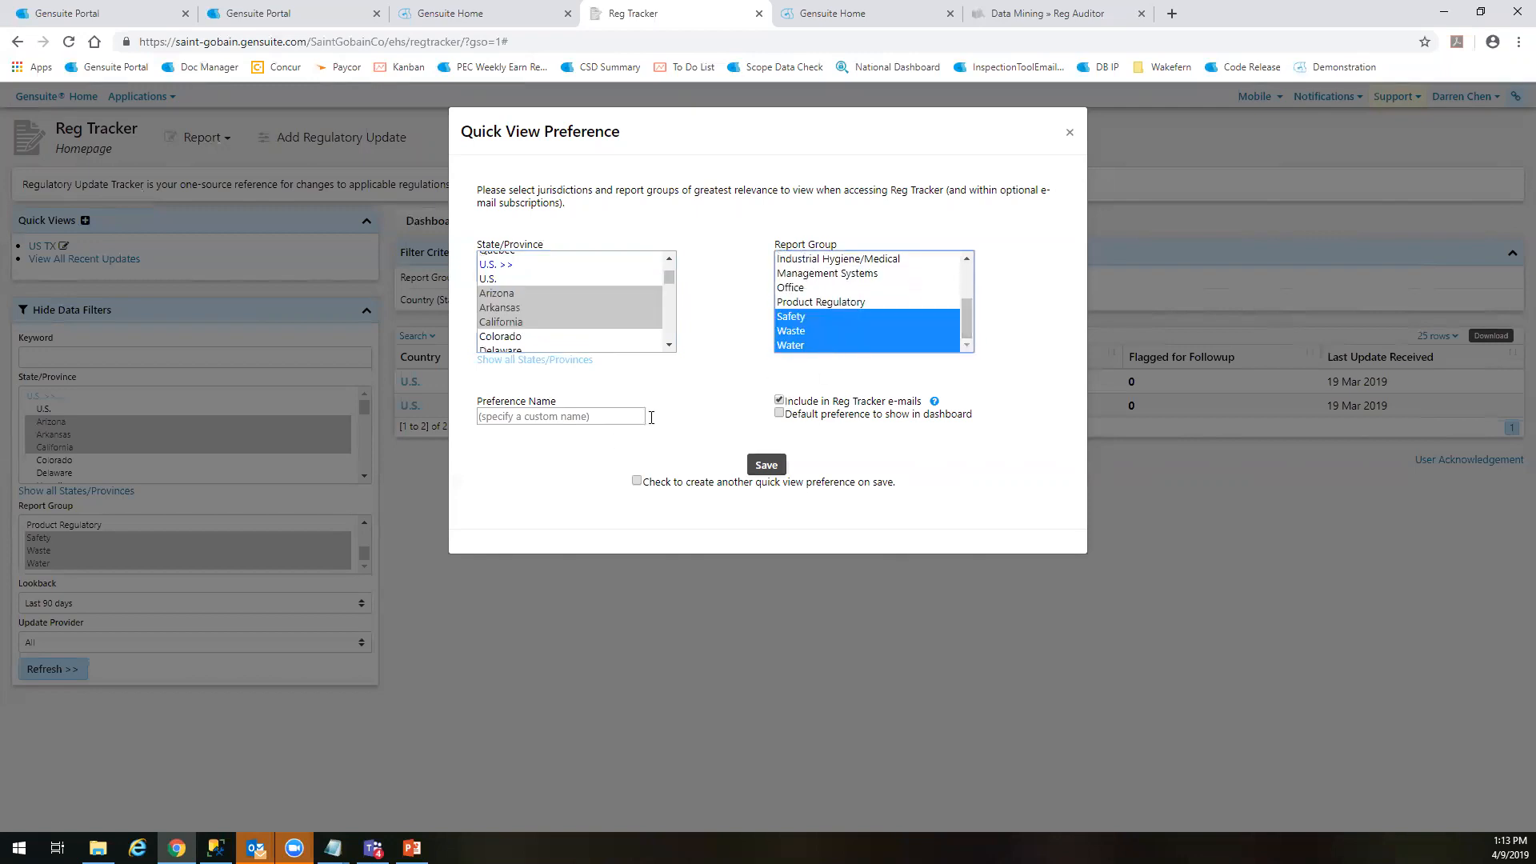
Name the quick view preference "AAC Quickview" and save it
click(600, 416)
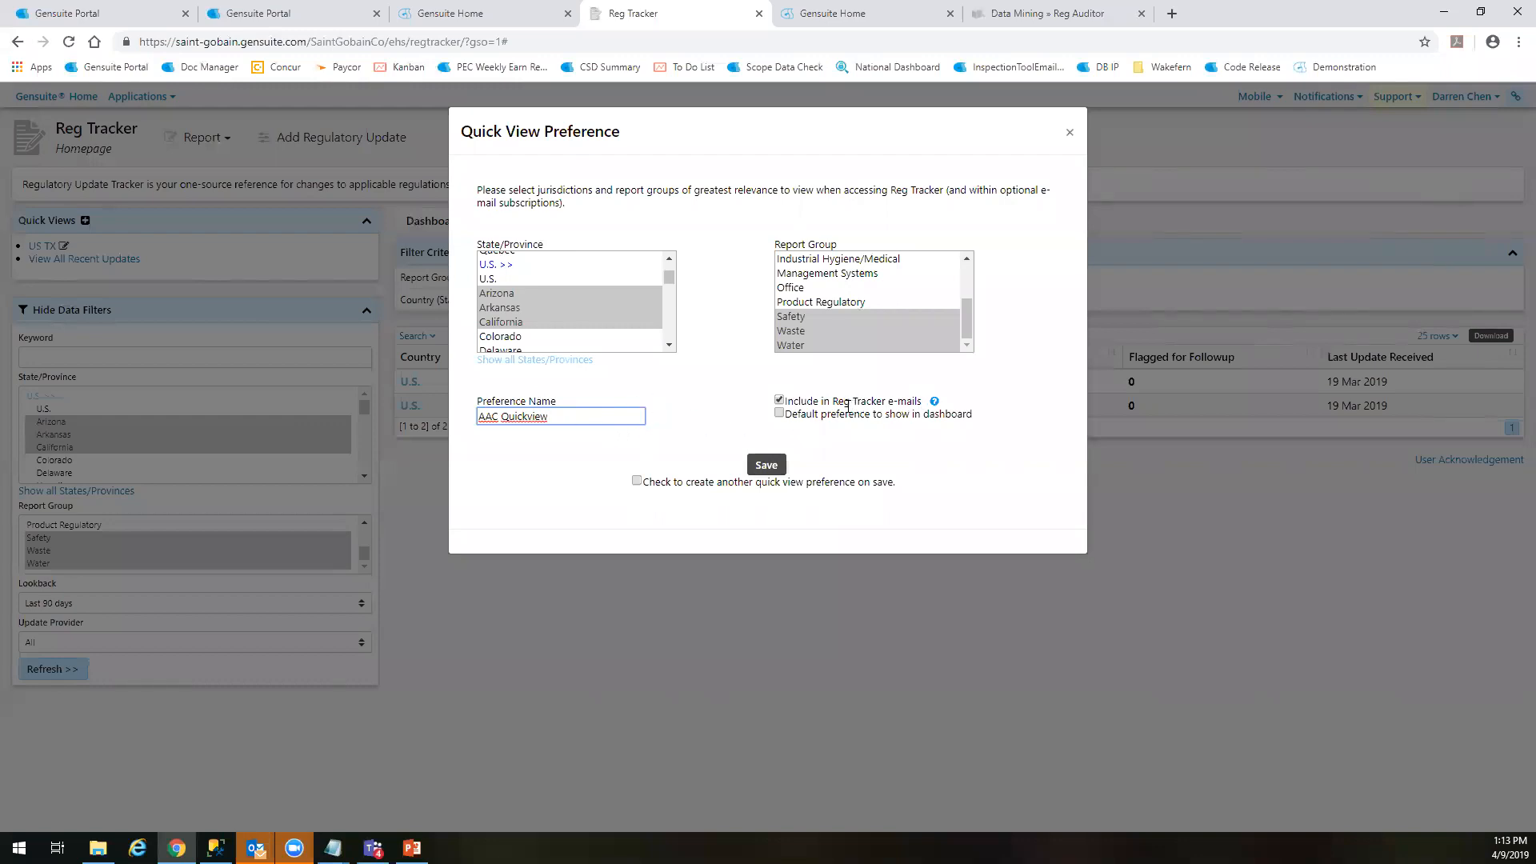
mouse_move(935, 404)
click(967, 327)
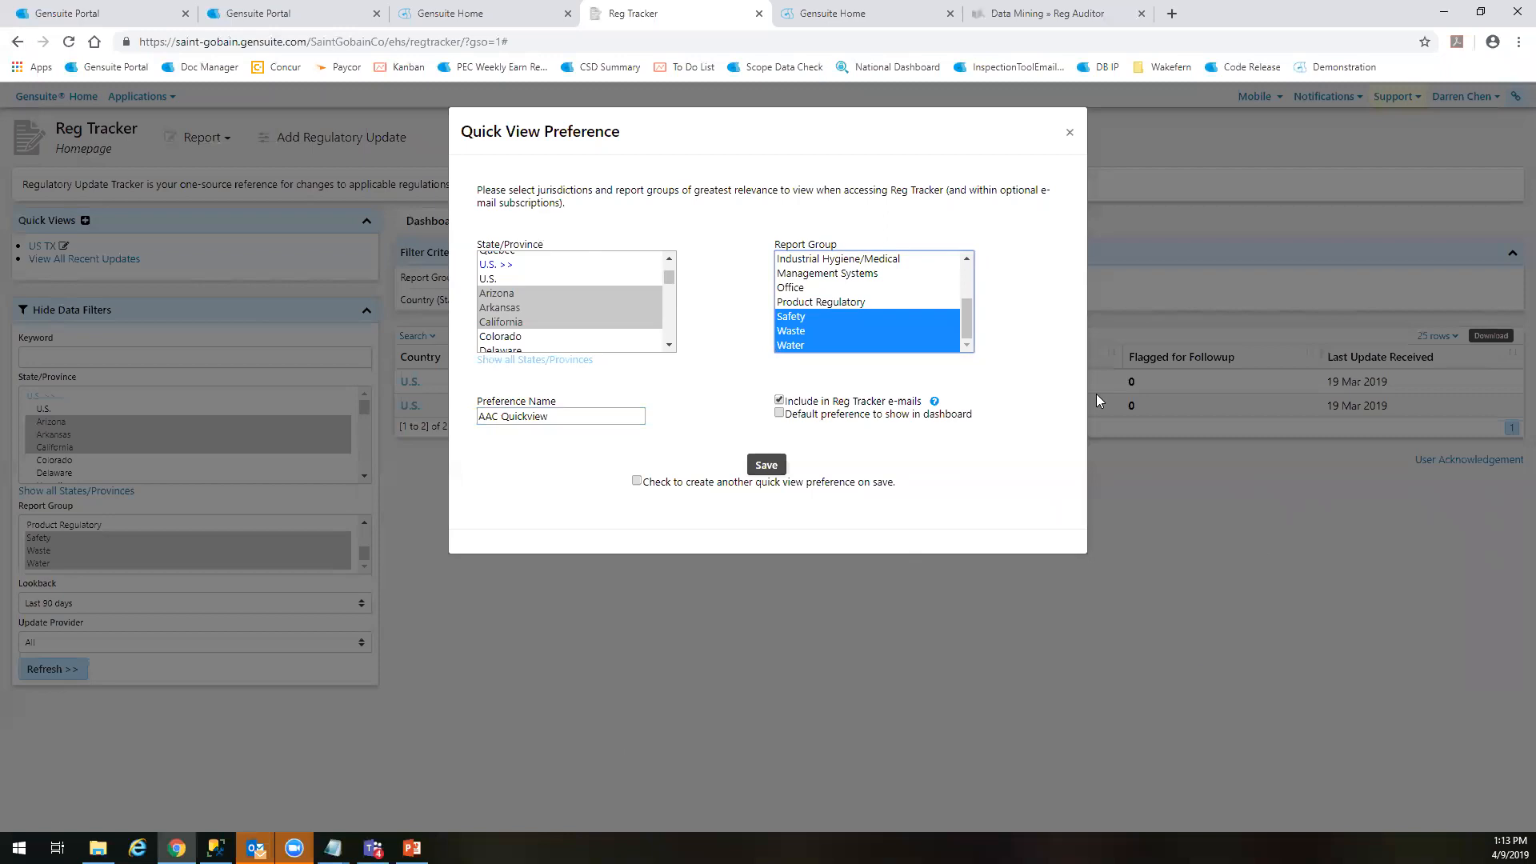
click(766, 466)
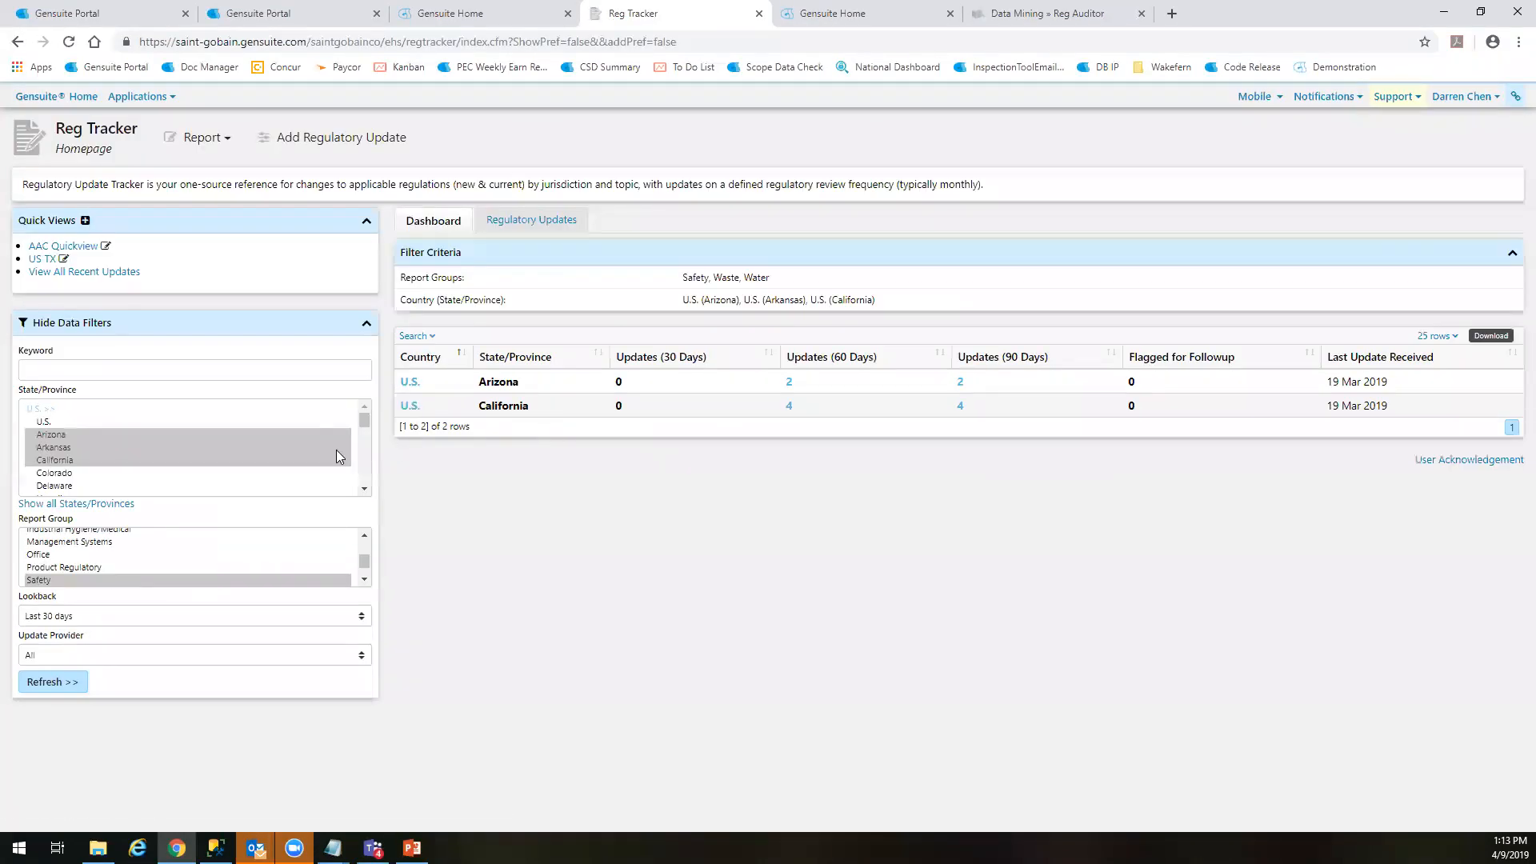
Compare the US TX and AAC Quickview dashboards, finishing with AAC Quickview displayed
click(40, 258)
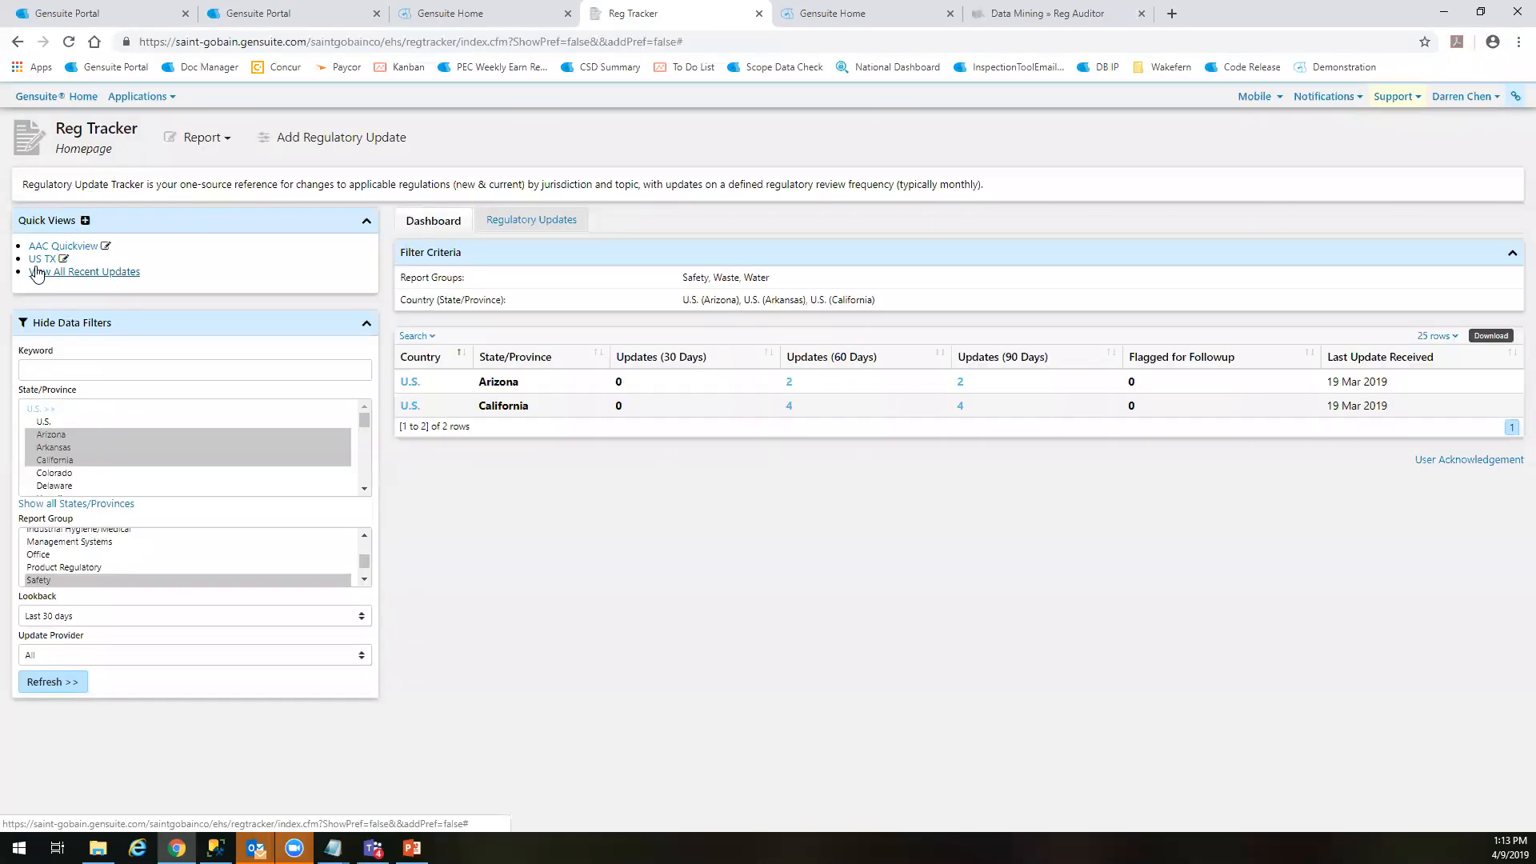
click(42, 258)
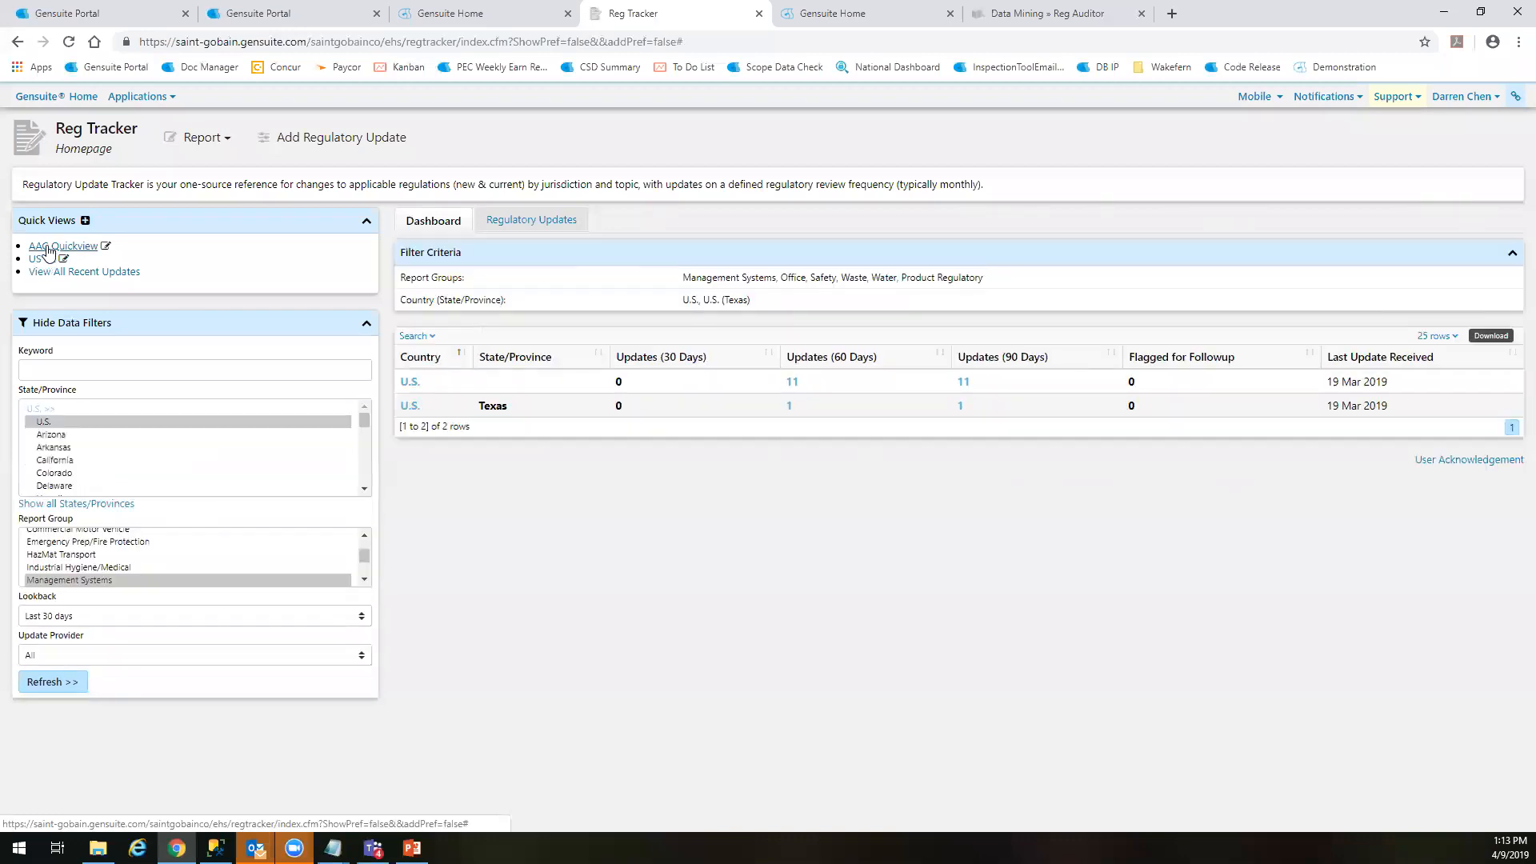
click(46, 247)
click(38, 260)
click(48, 247)
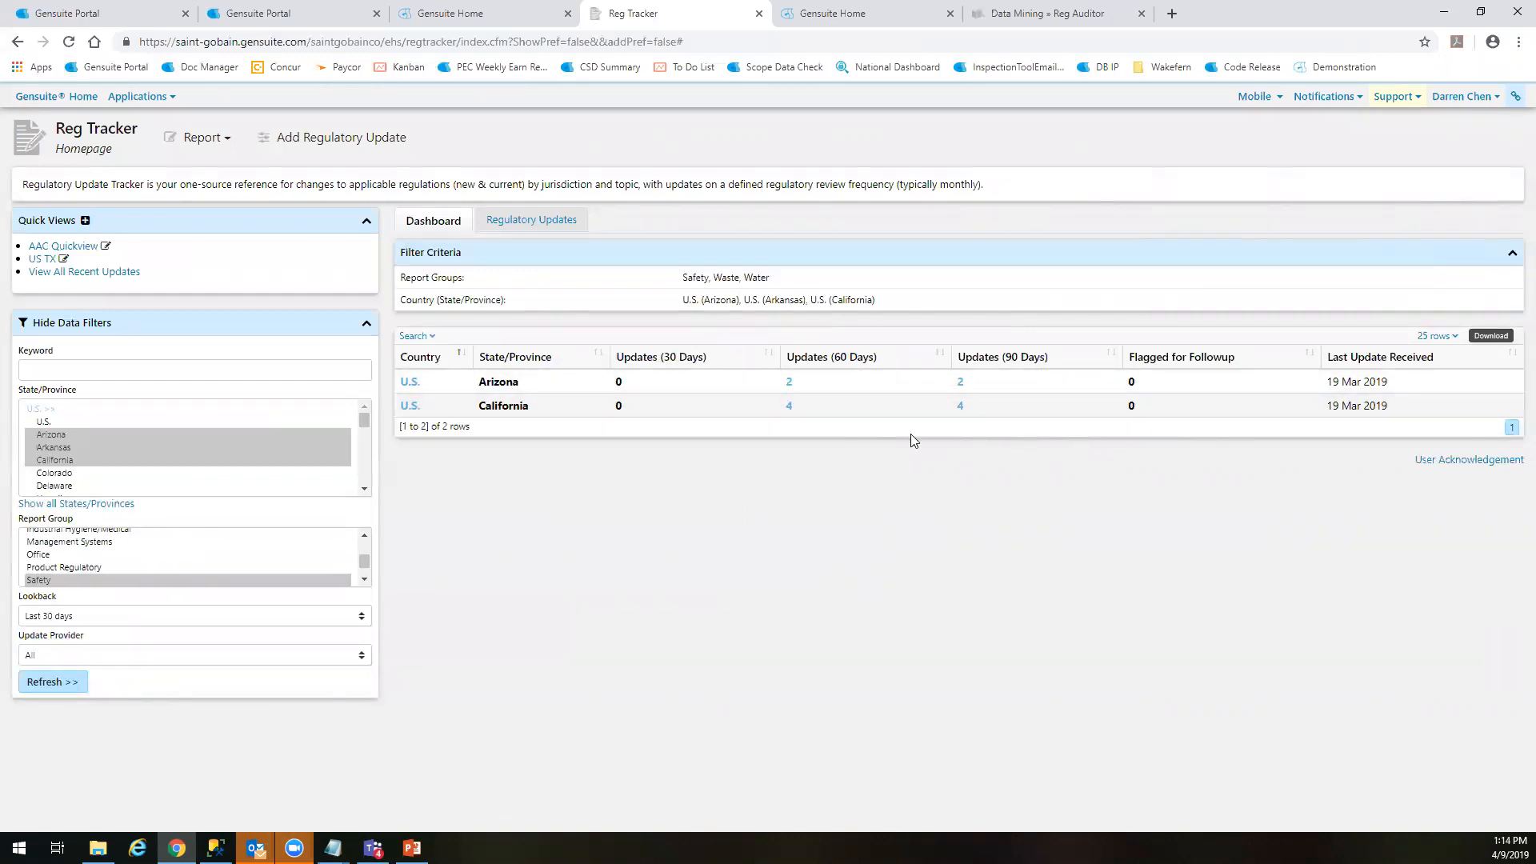
List Arizona's updates from the past 60 days and open the Department of Environmental Quality Water Pollution Control entry
click(788, 383)
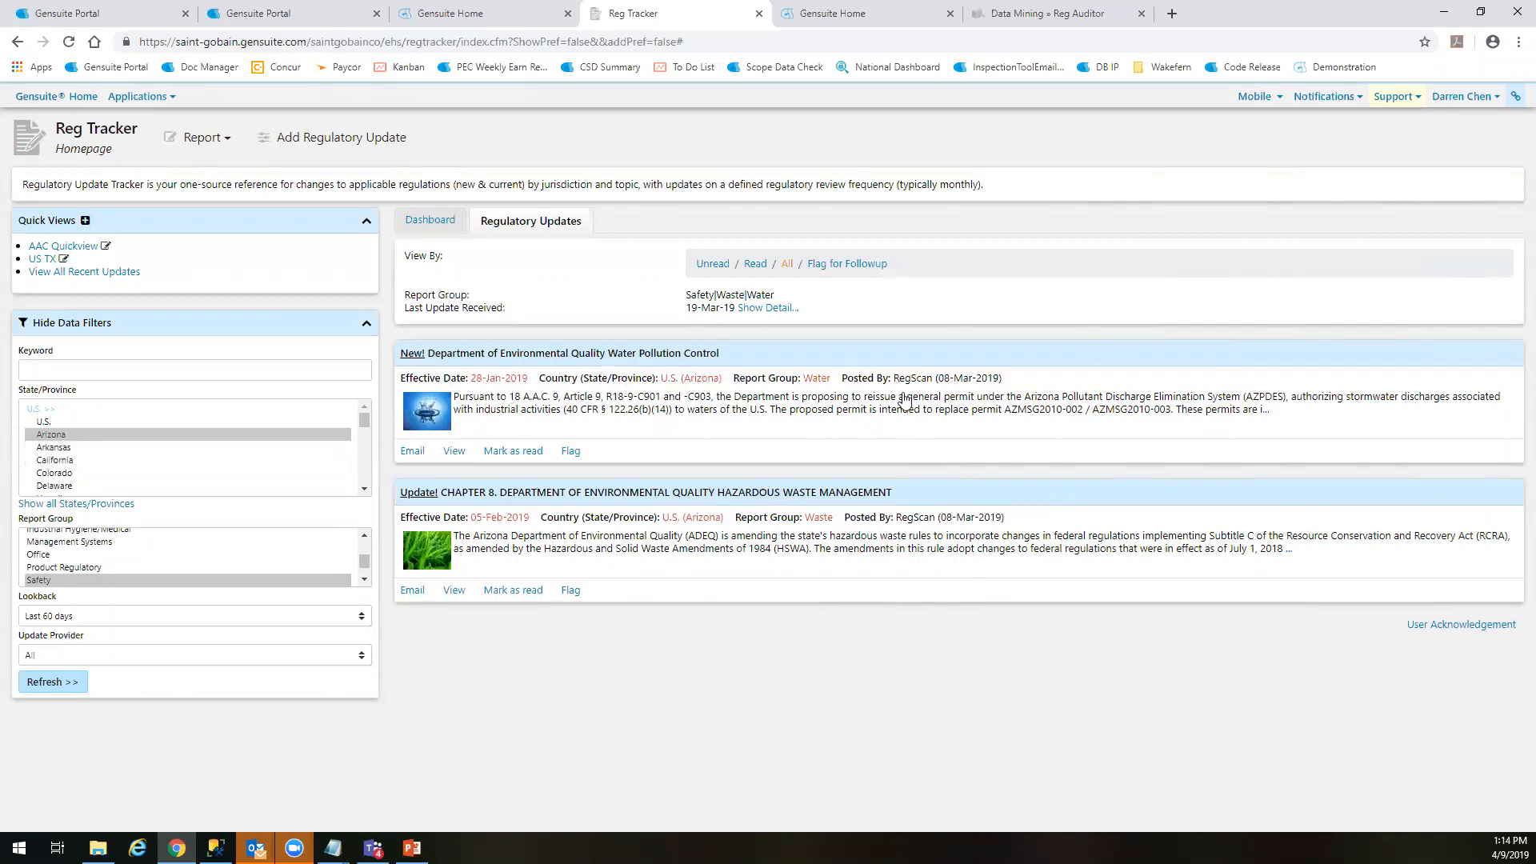
click(568, 412)
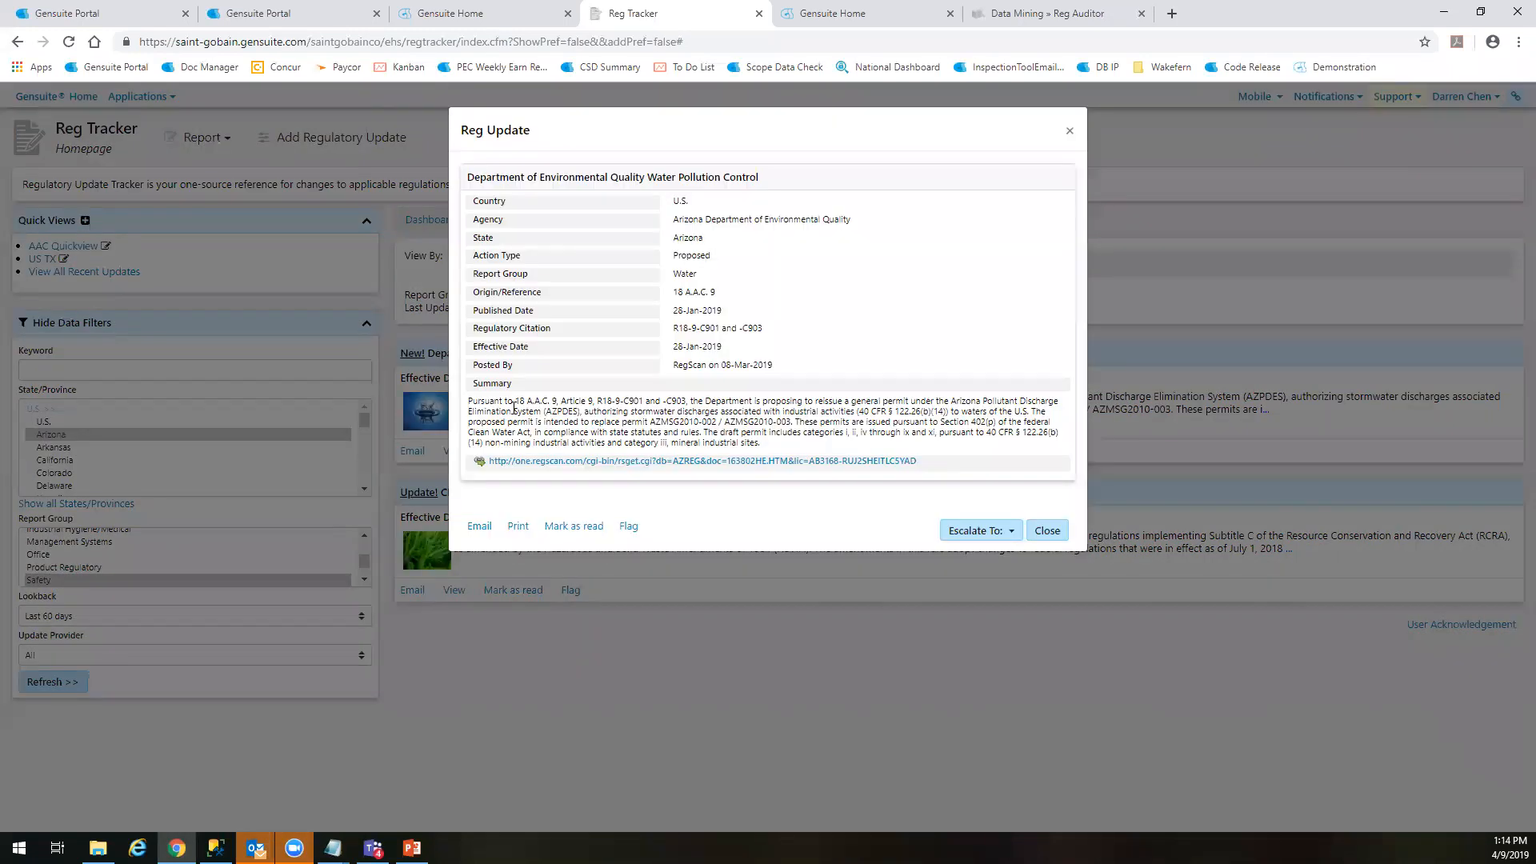
Review the water pollution update's summary and open its linked RegScan source document
drag(783, 450, 471, 402)
click(469, 404)
click(606, 466)
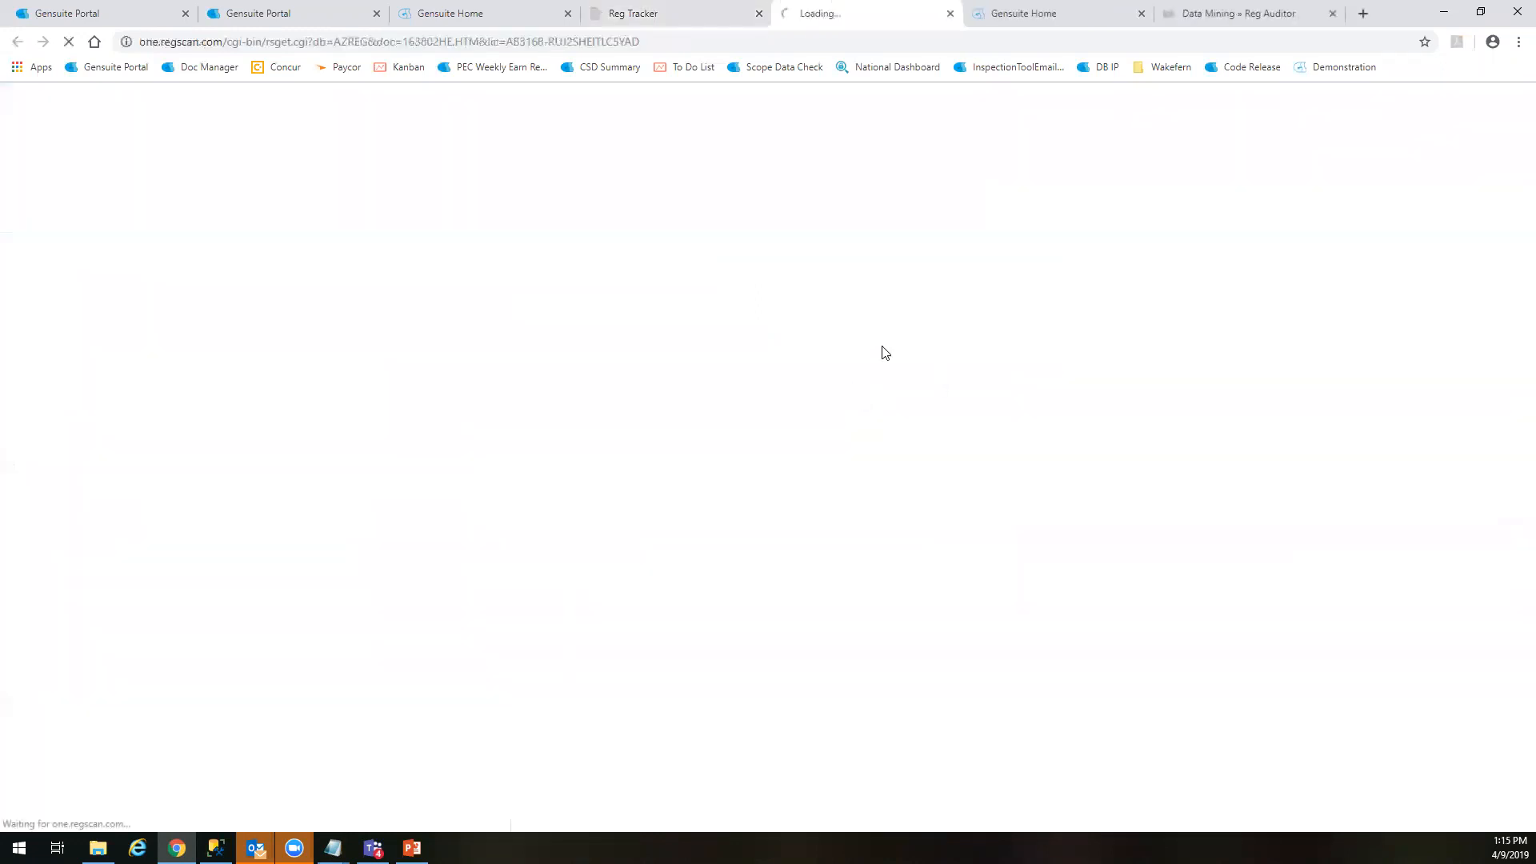
Read through the Arizona water pollution control notice in the RegScan source document
scroll(276, 420, down, 3)
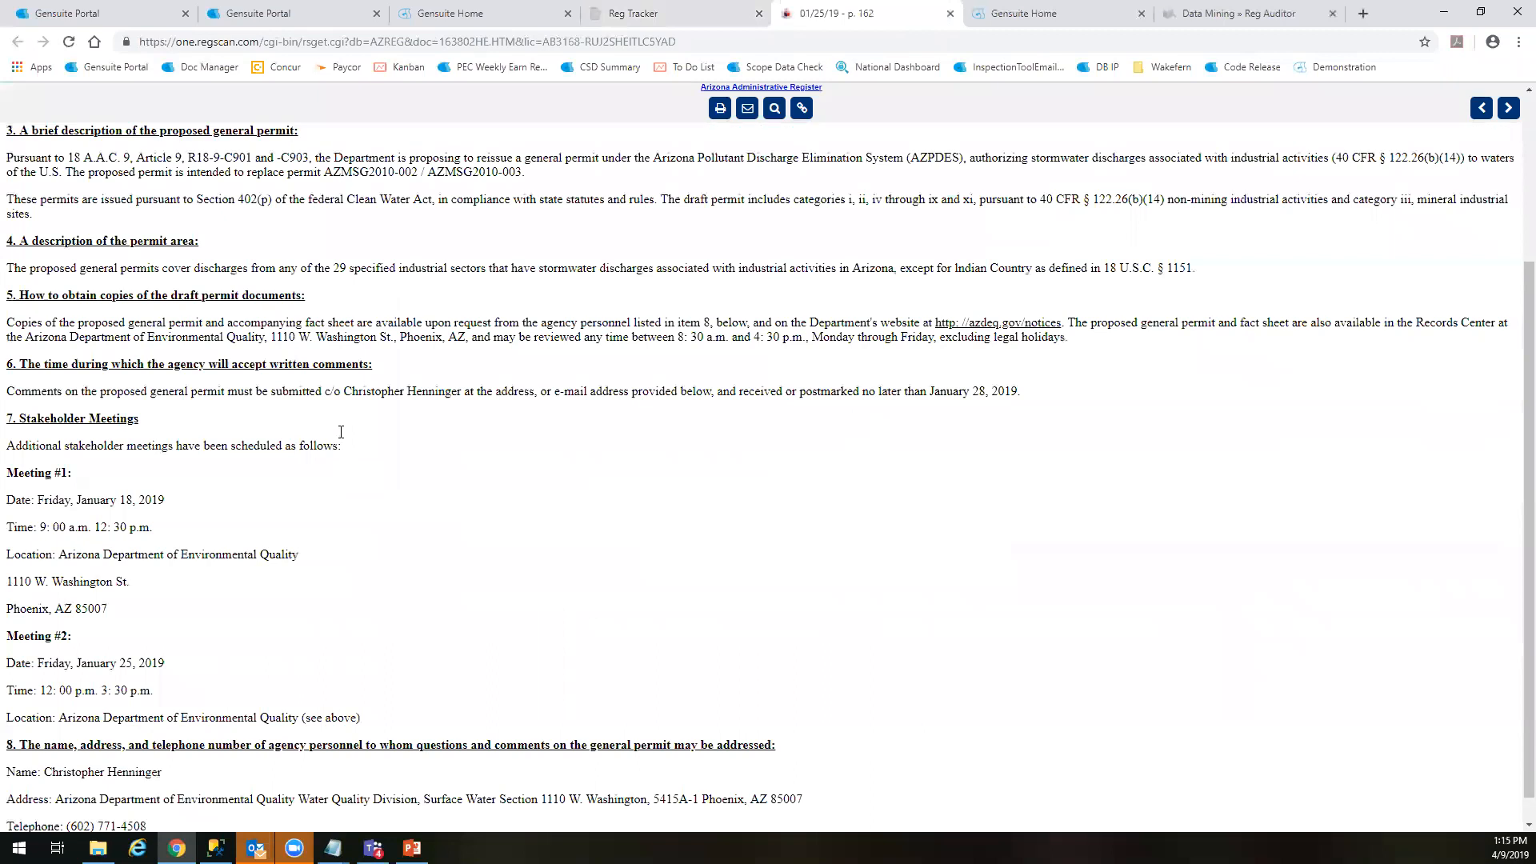
scroll(336, 434, up, 3)
scroll(334, 442, down, 2)
scroll(200, 360, up, 3)
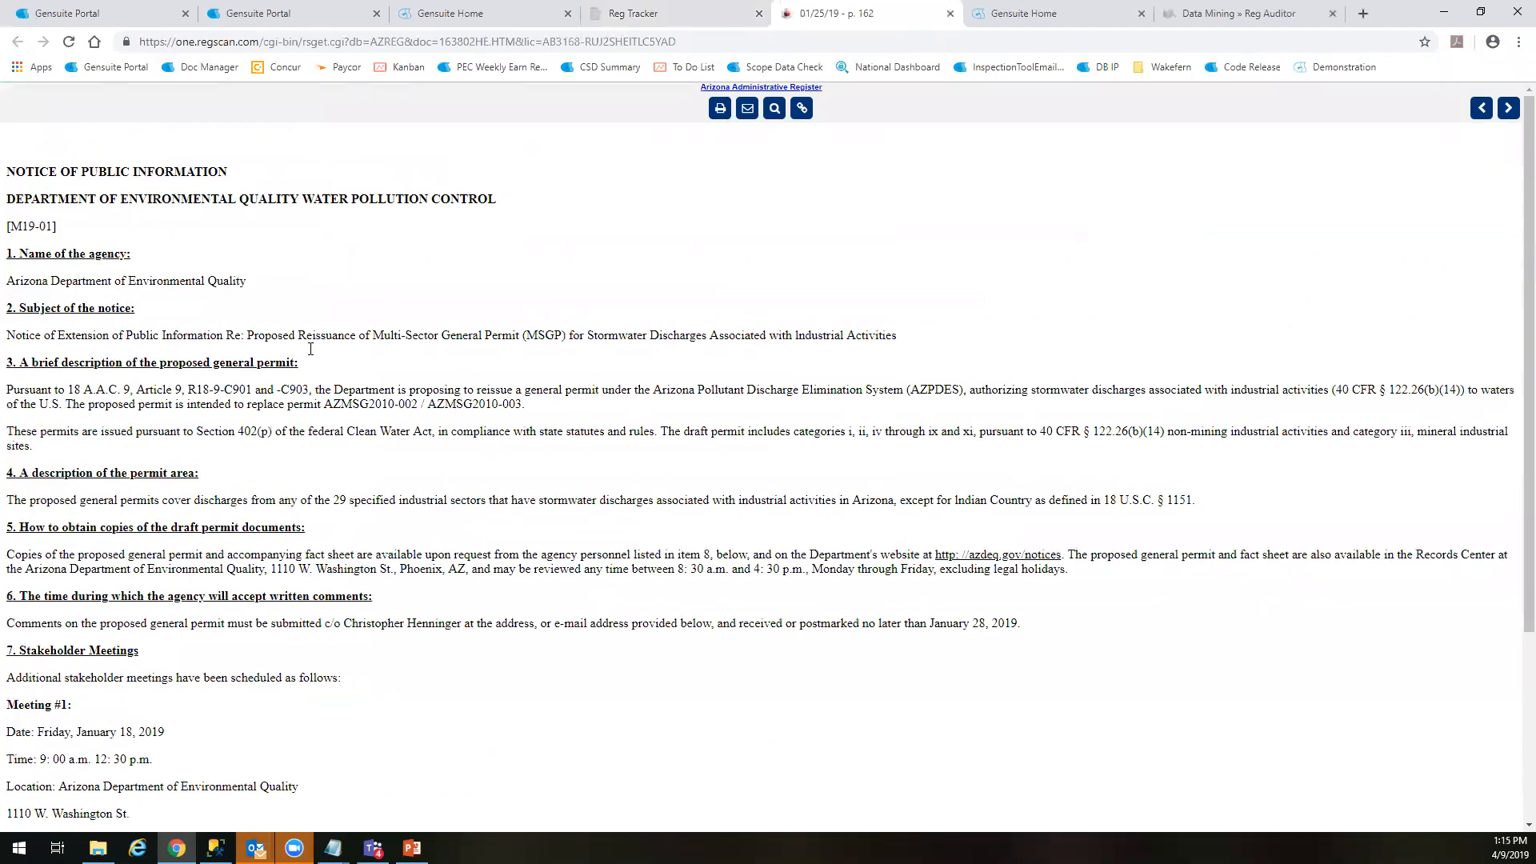
scroll(393, 431, down, 4)
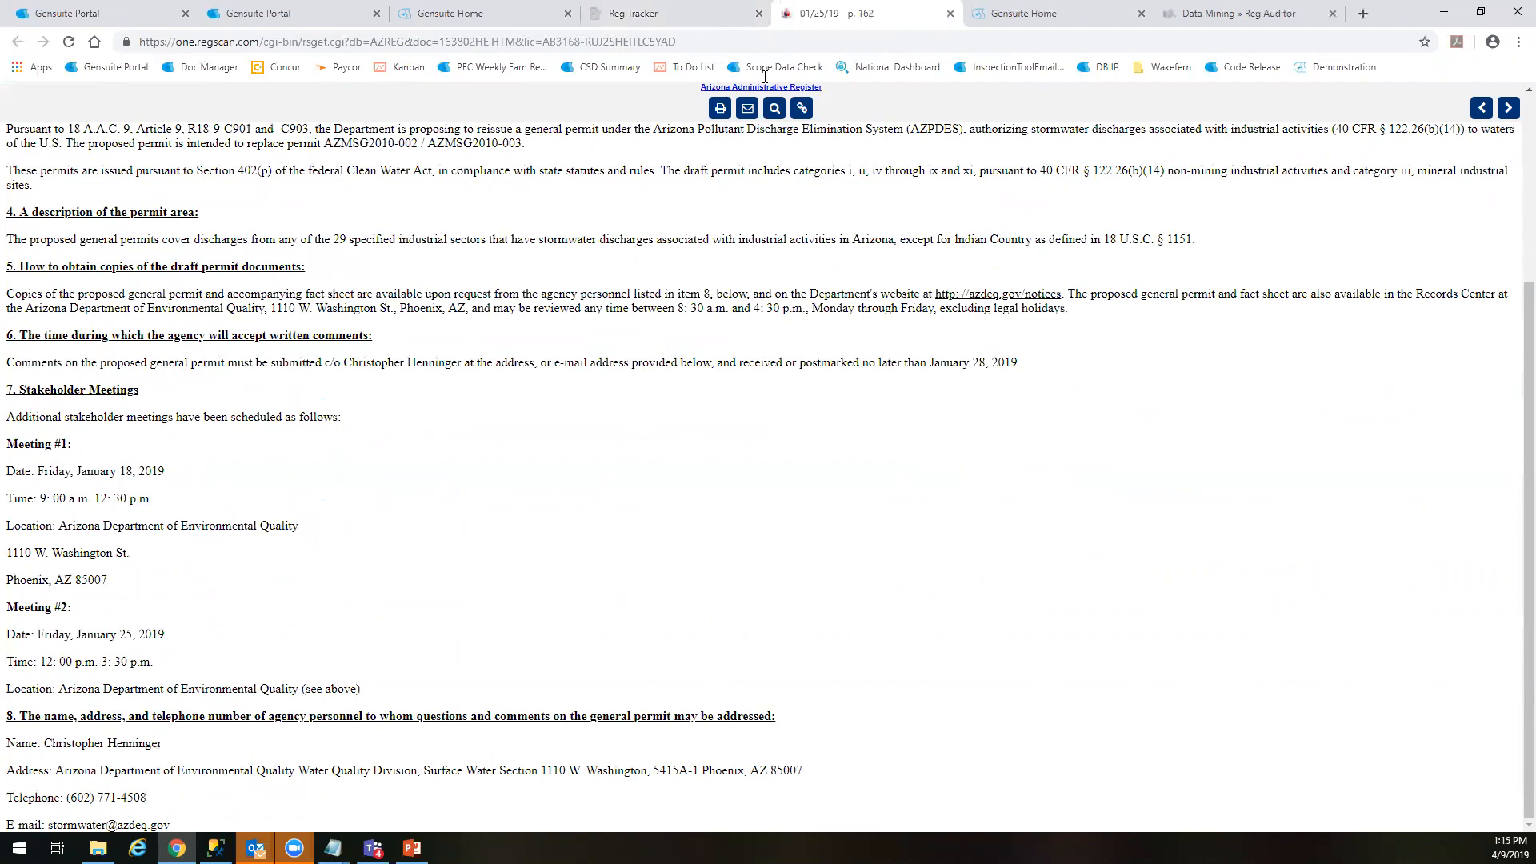
Return to the Reg Tracker update details, review the country, agency and publication fields, and close the details
click(680, 12)
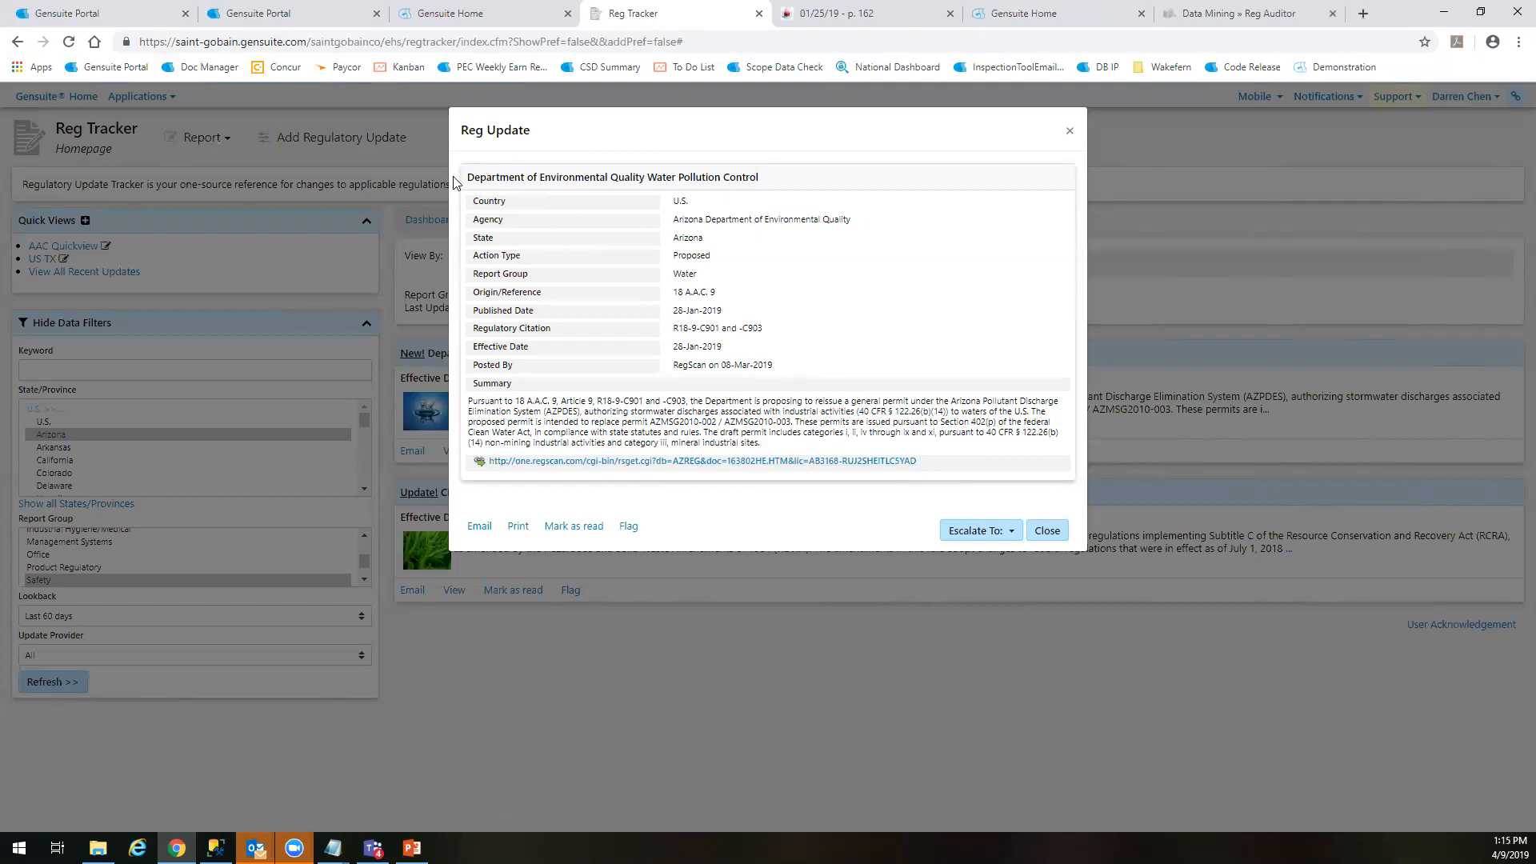
drag(472, 201, 806, 328)
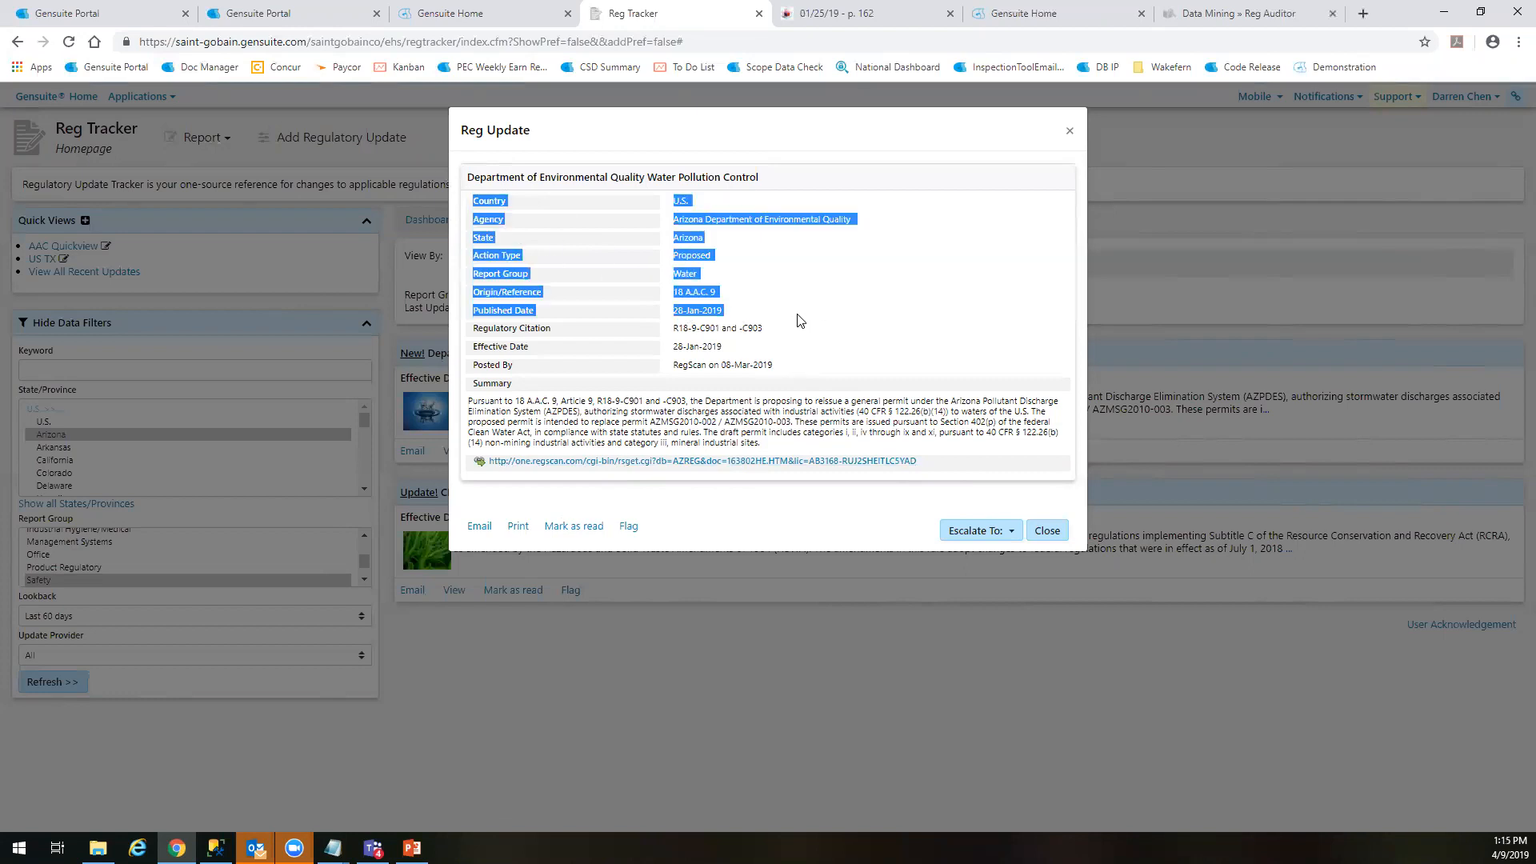
click(772, 316)
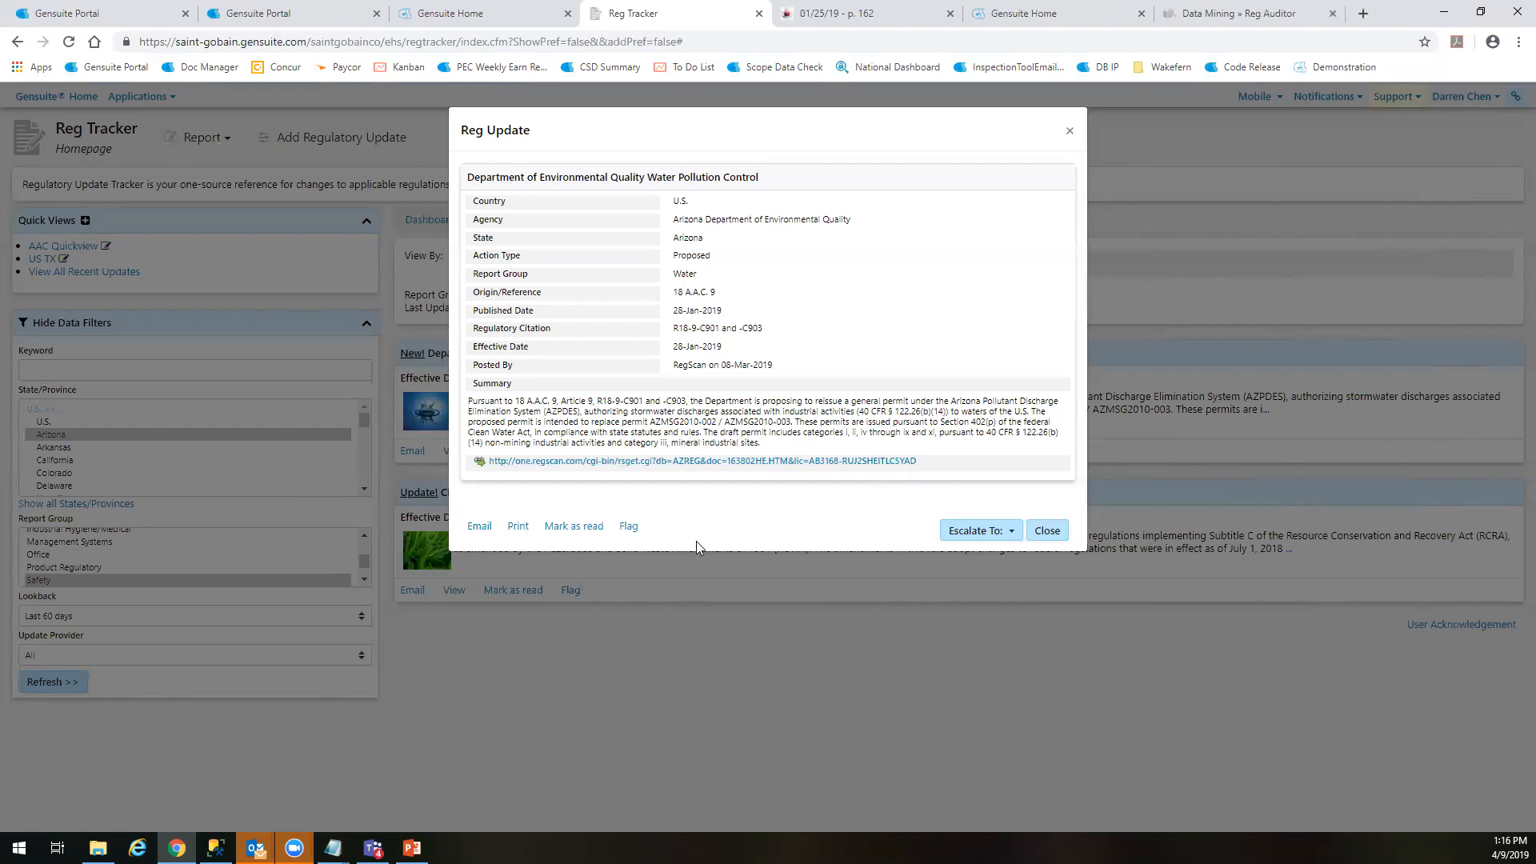
click(1043, 530)
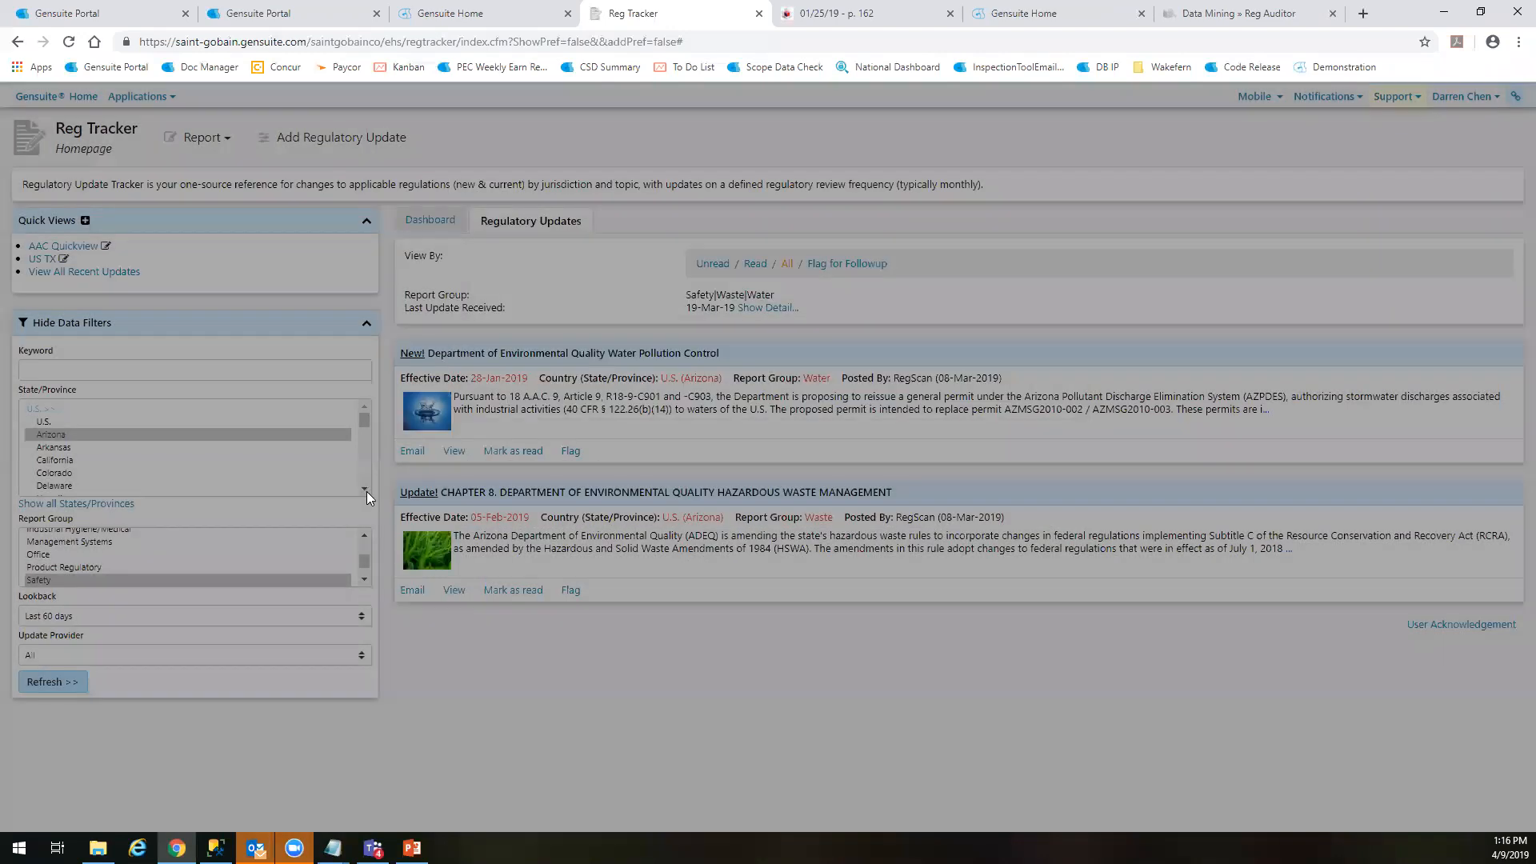
Browse the short State/Province filter list and expand it to show all states and provinces
click(365, 490)
click(366, 490)
click(366, 490)
click(366, 490)
click(366, 491)
click(365, 491)
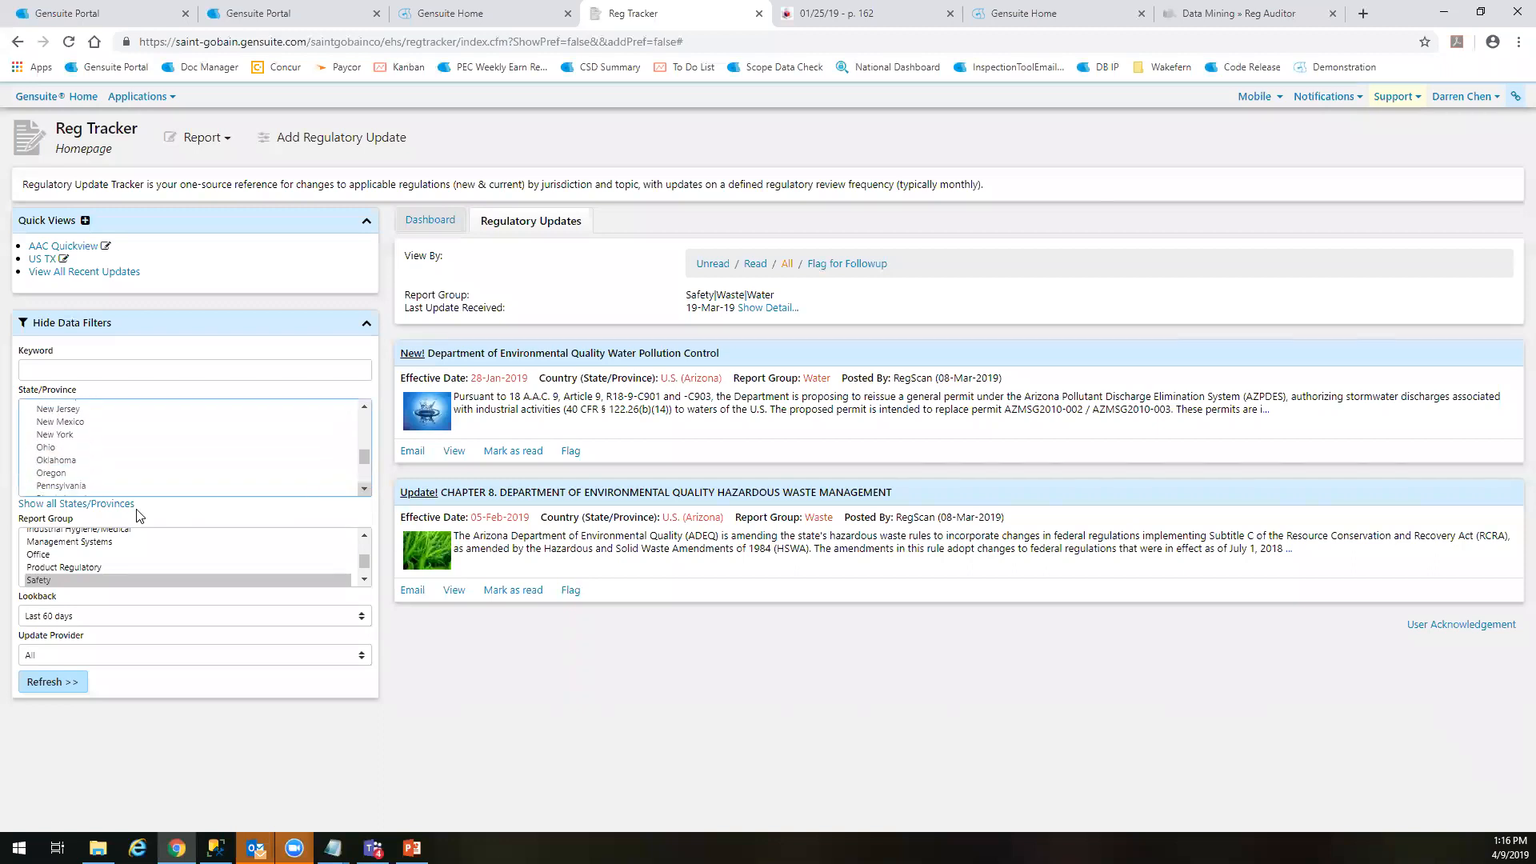
click(83, 504)
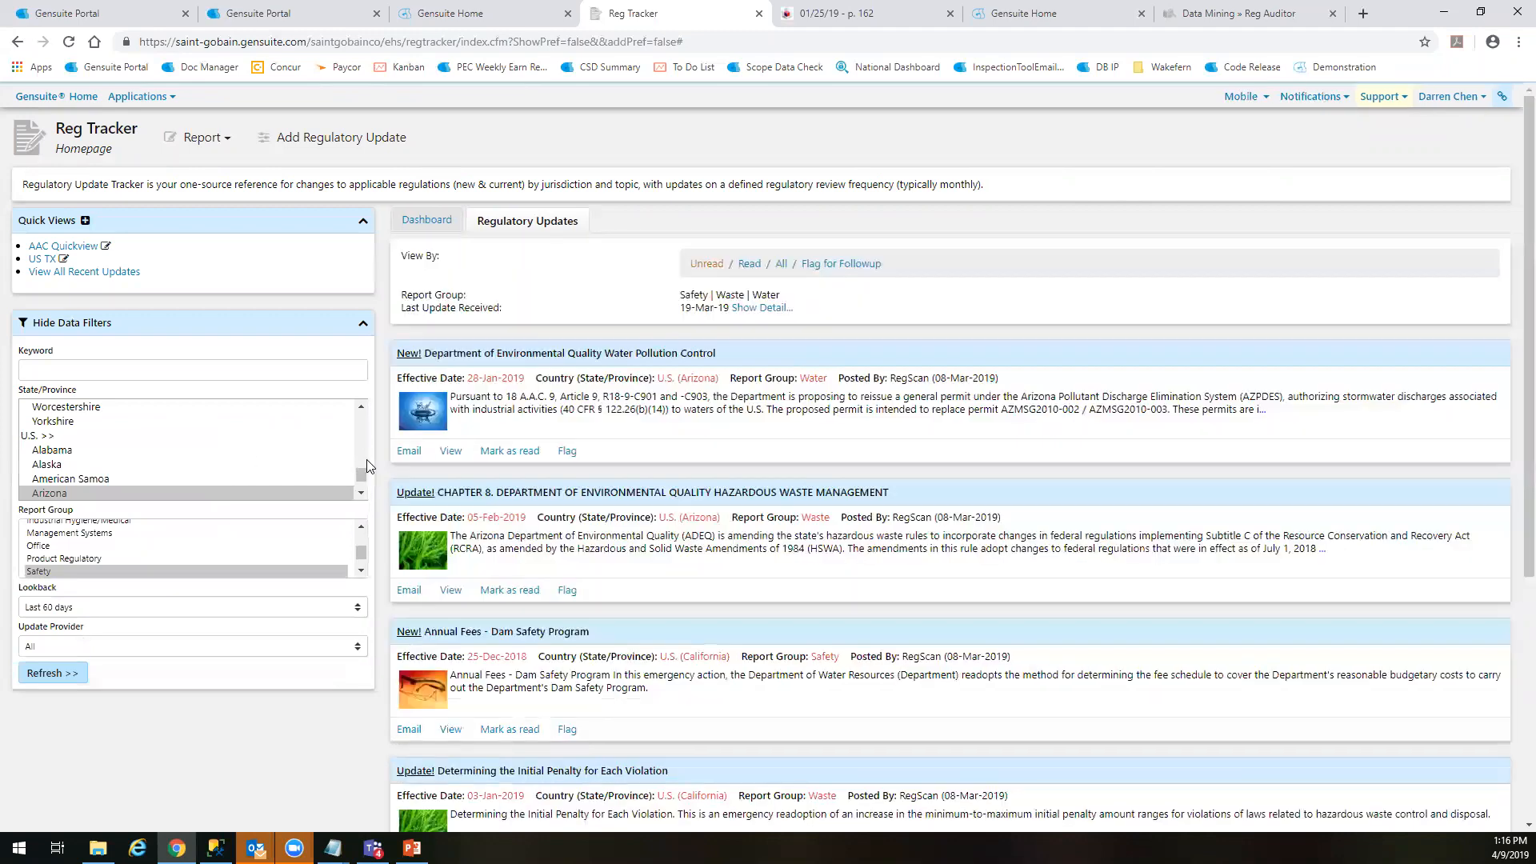
Find North Carolina among the U.S. entries of the full State/Province filter list and select it
click(361, 494)
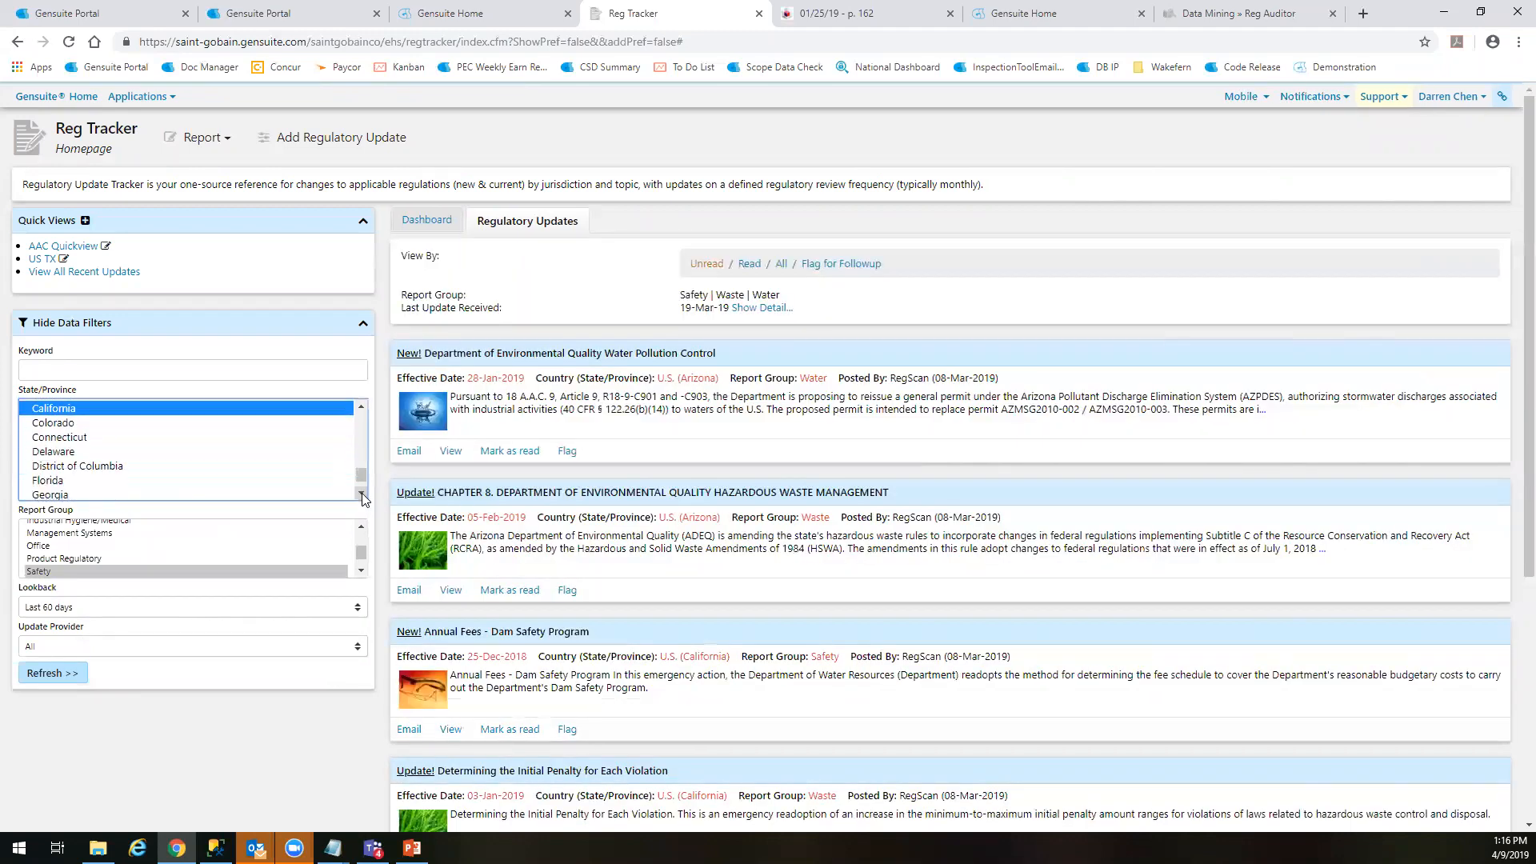
click(362, 495)
click(361, 494)
click(362, 494)
click(362, 494)
click(362, 493)
click(362, 494)
click(361, 494)
click(361, 494)
click(361, 493)
click(361, 495)
click(361, 494)
click(361, 495)
click(361, 494)
click(361, 494)
click(361, 494)
click(361, 494)
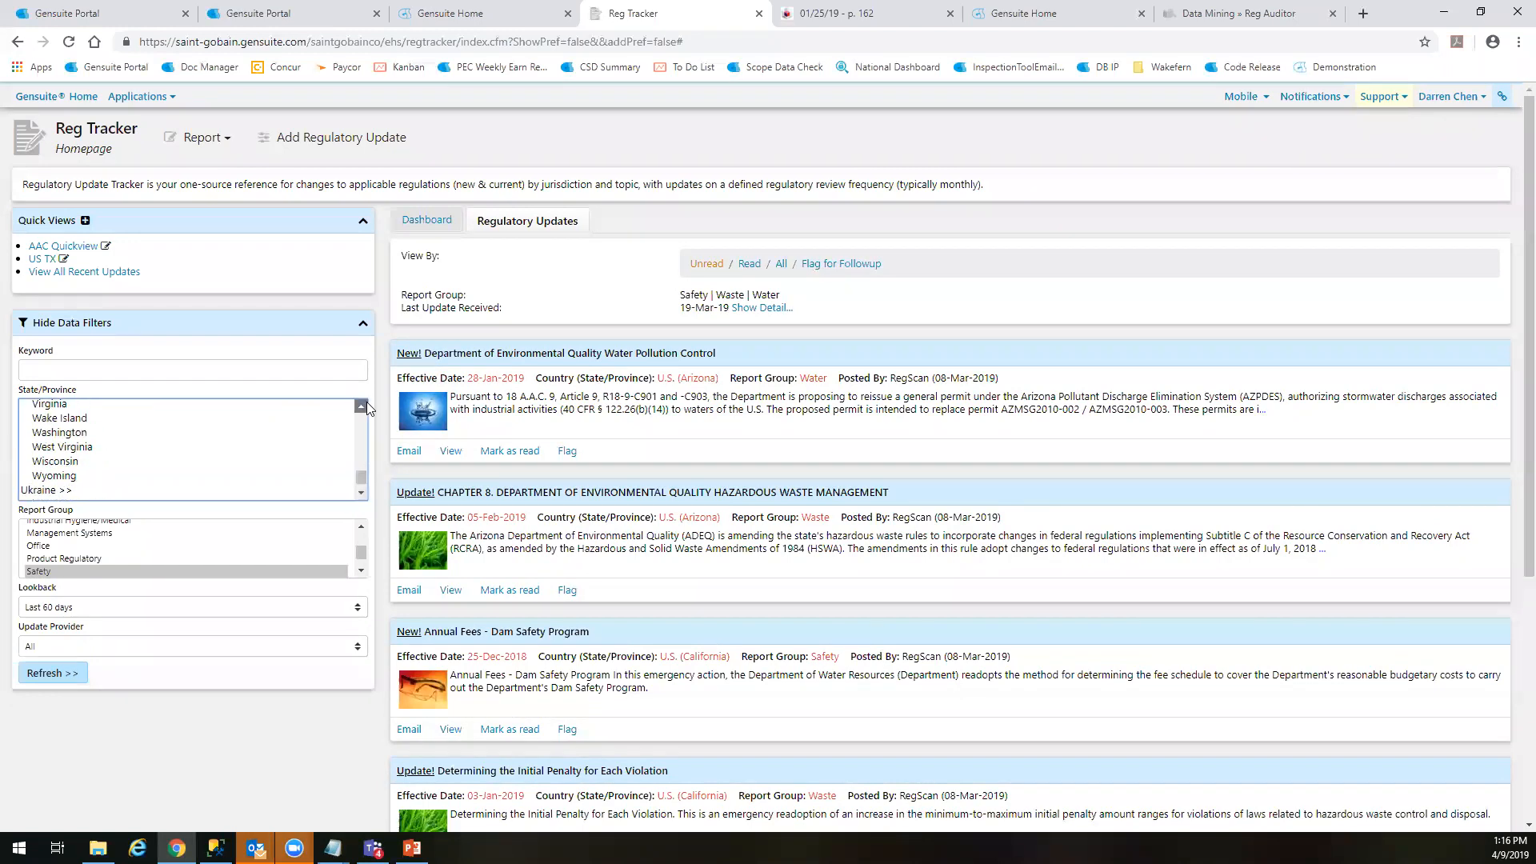
click(367, 402)
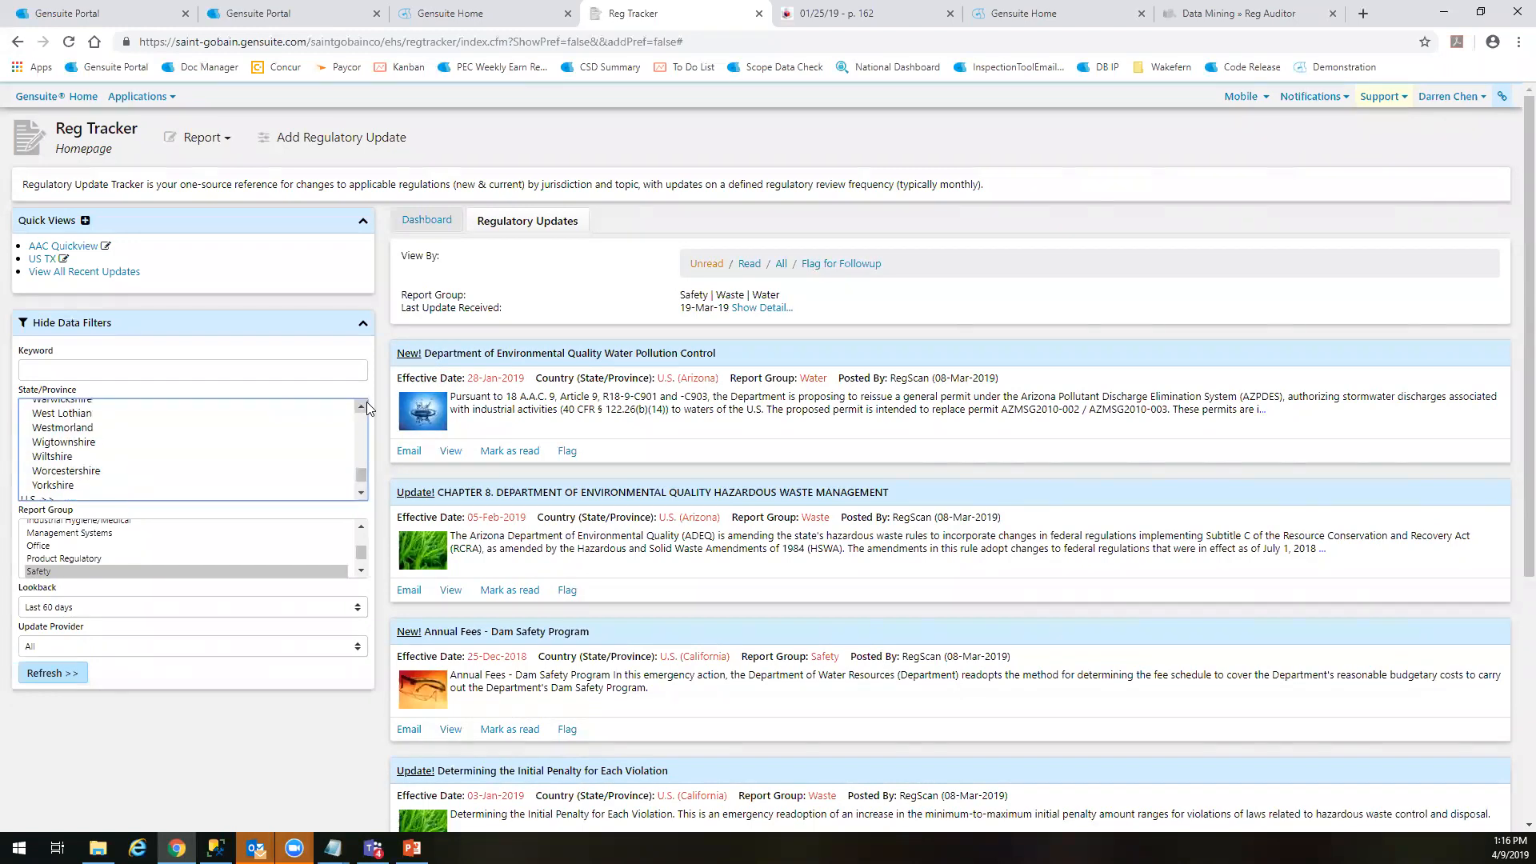
click(365, 490)
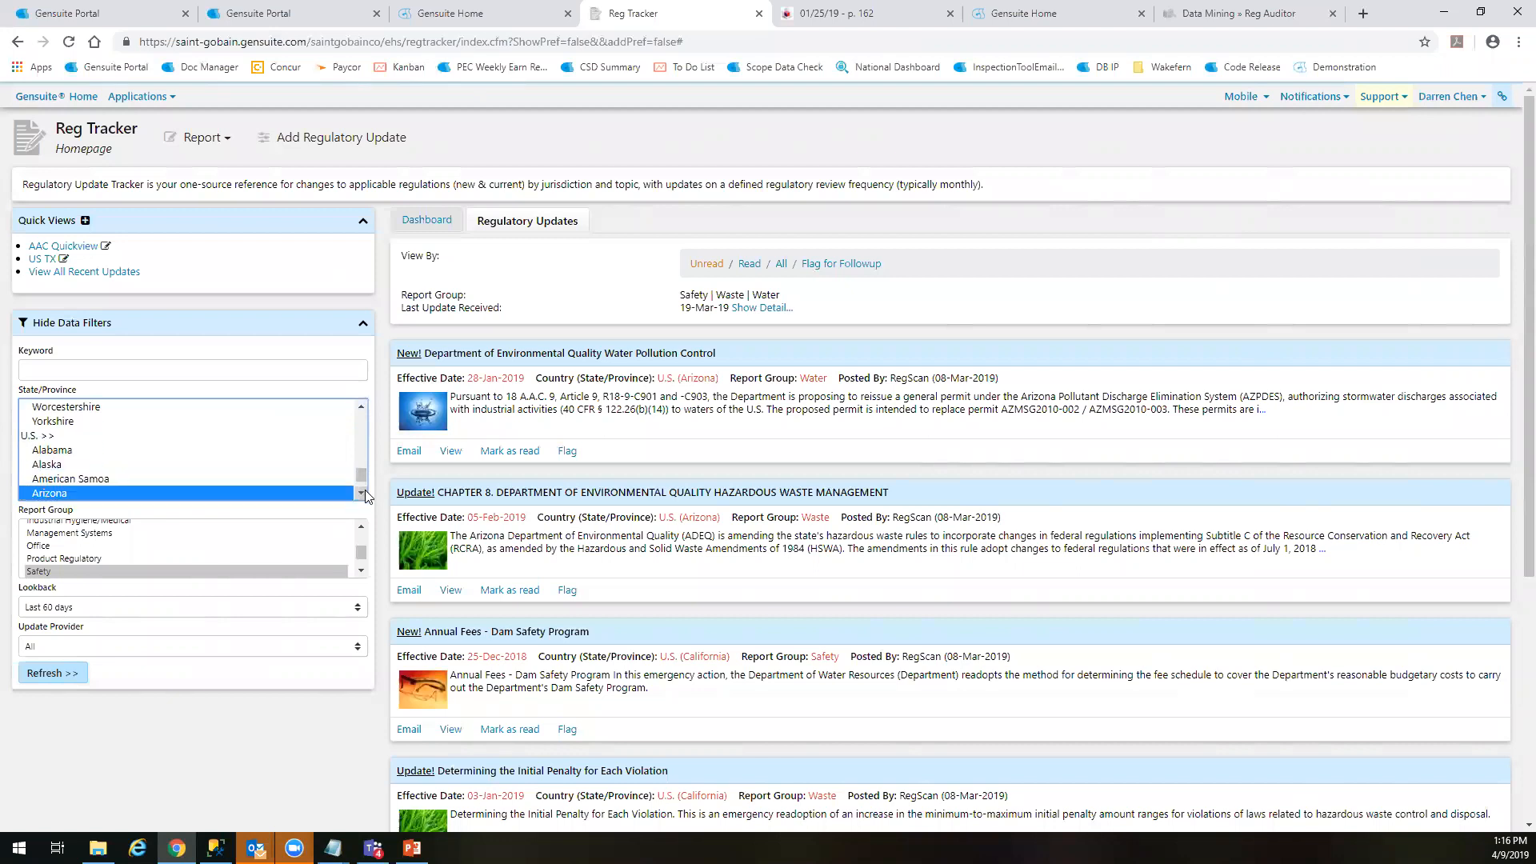
click(363, 407)
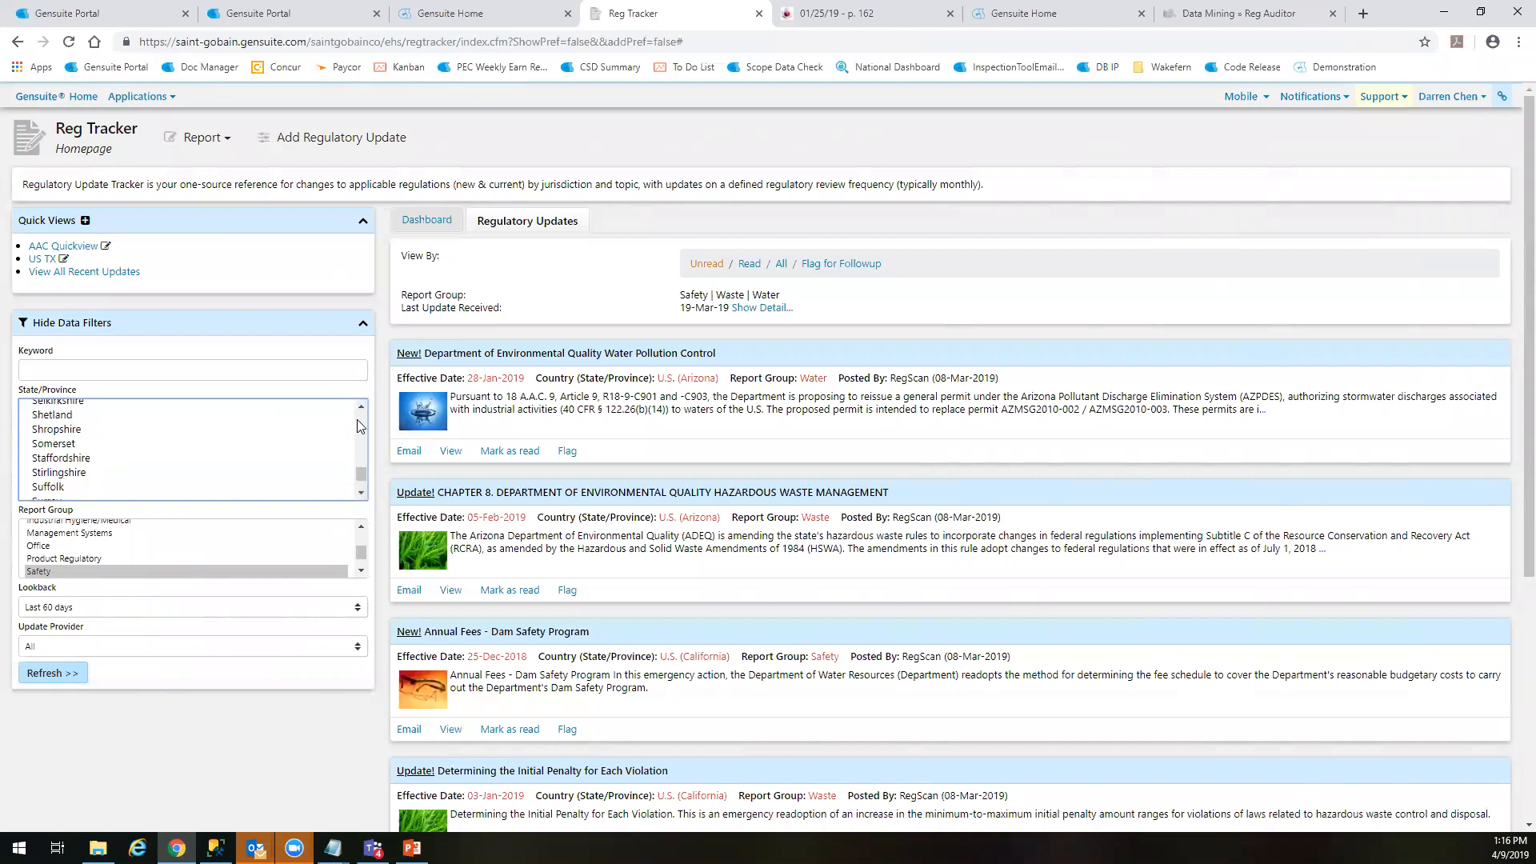
click(364, 493)
click(362, 493)
click(361, 494)
click(362, 494)
click(362, 493)
click(364, 498)
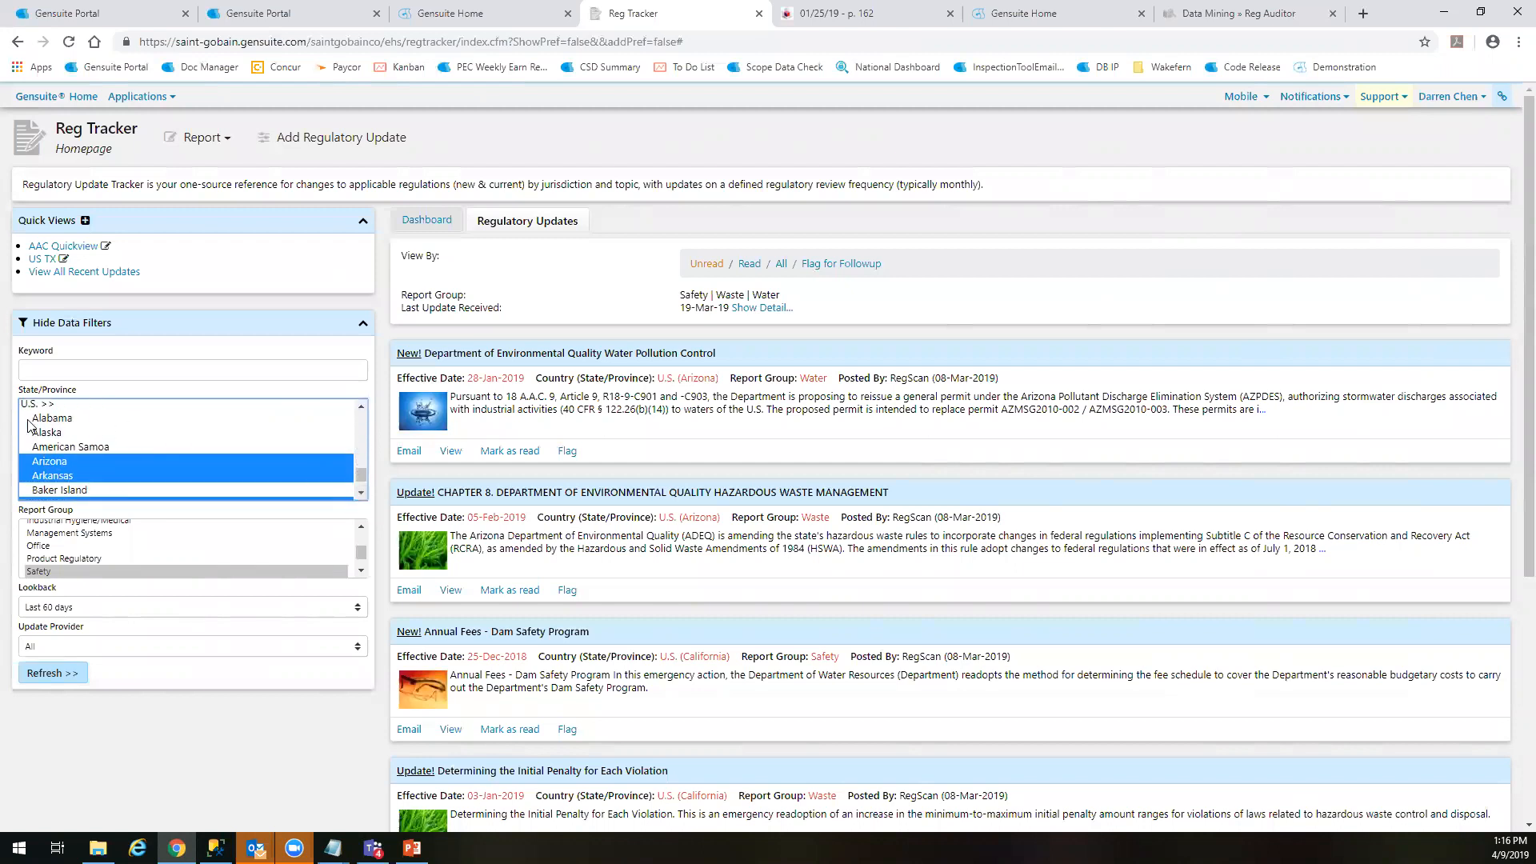
scroll(64, 448, down, 4)
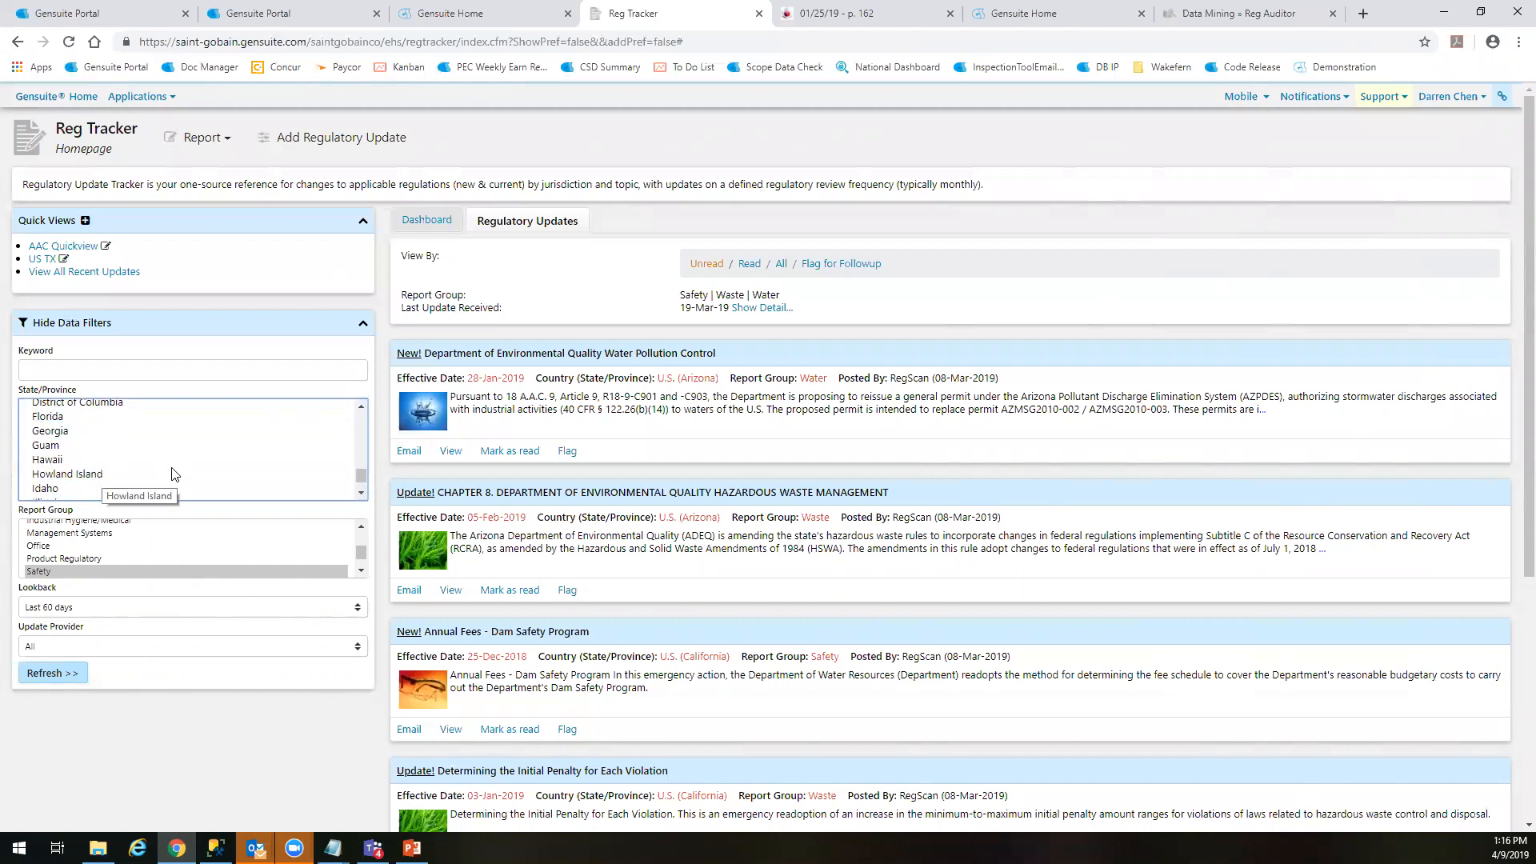
scroll(146, 485, down, 2)
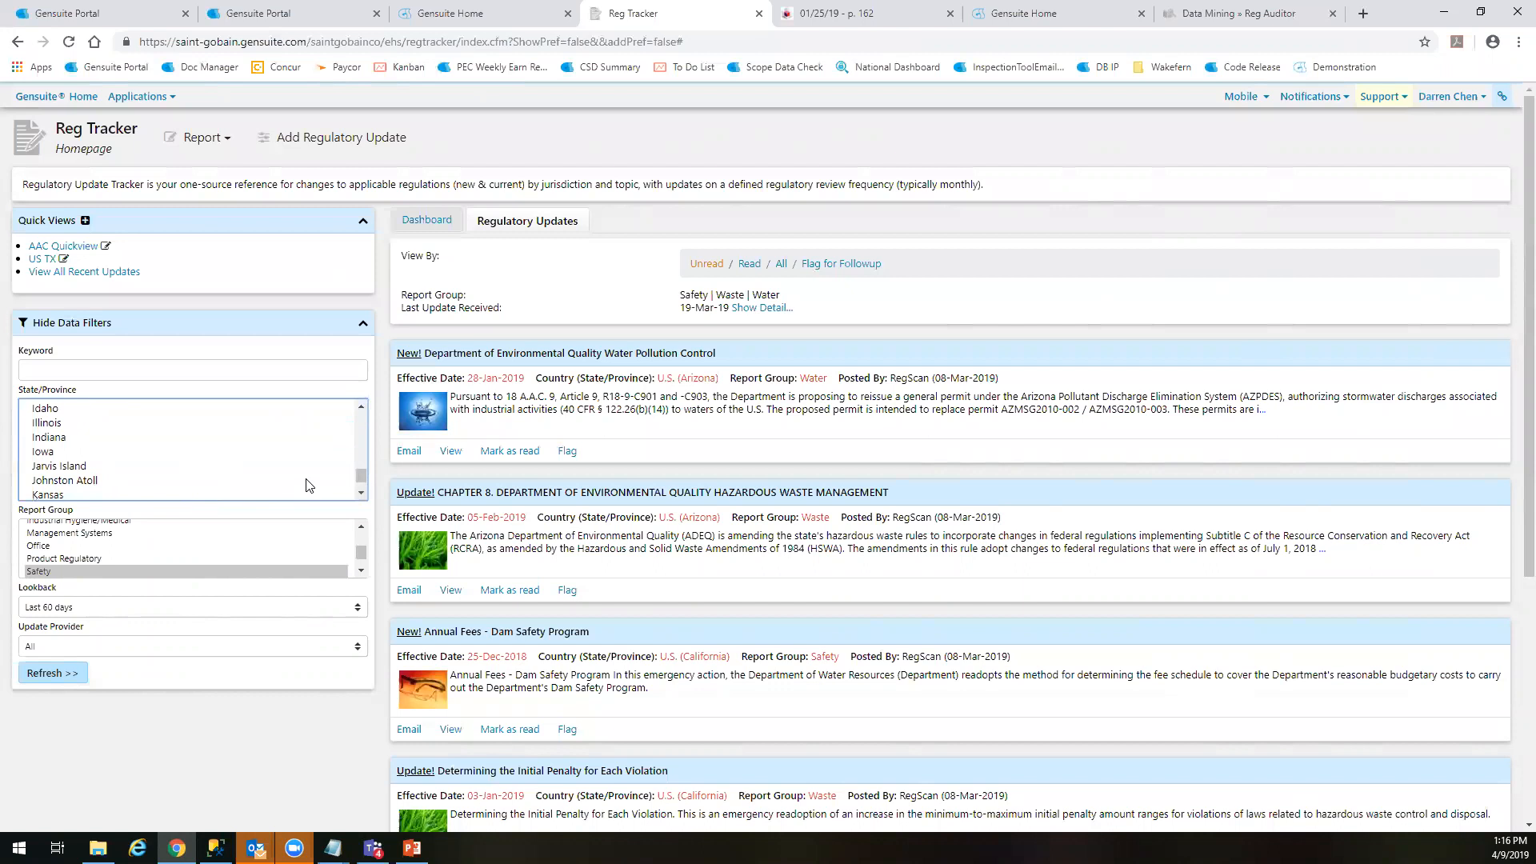
scroll(310, 486, up, 2)
scroll(323, 482, up, 1)
scroll(237, 476, down, 7)
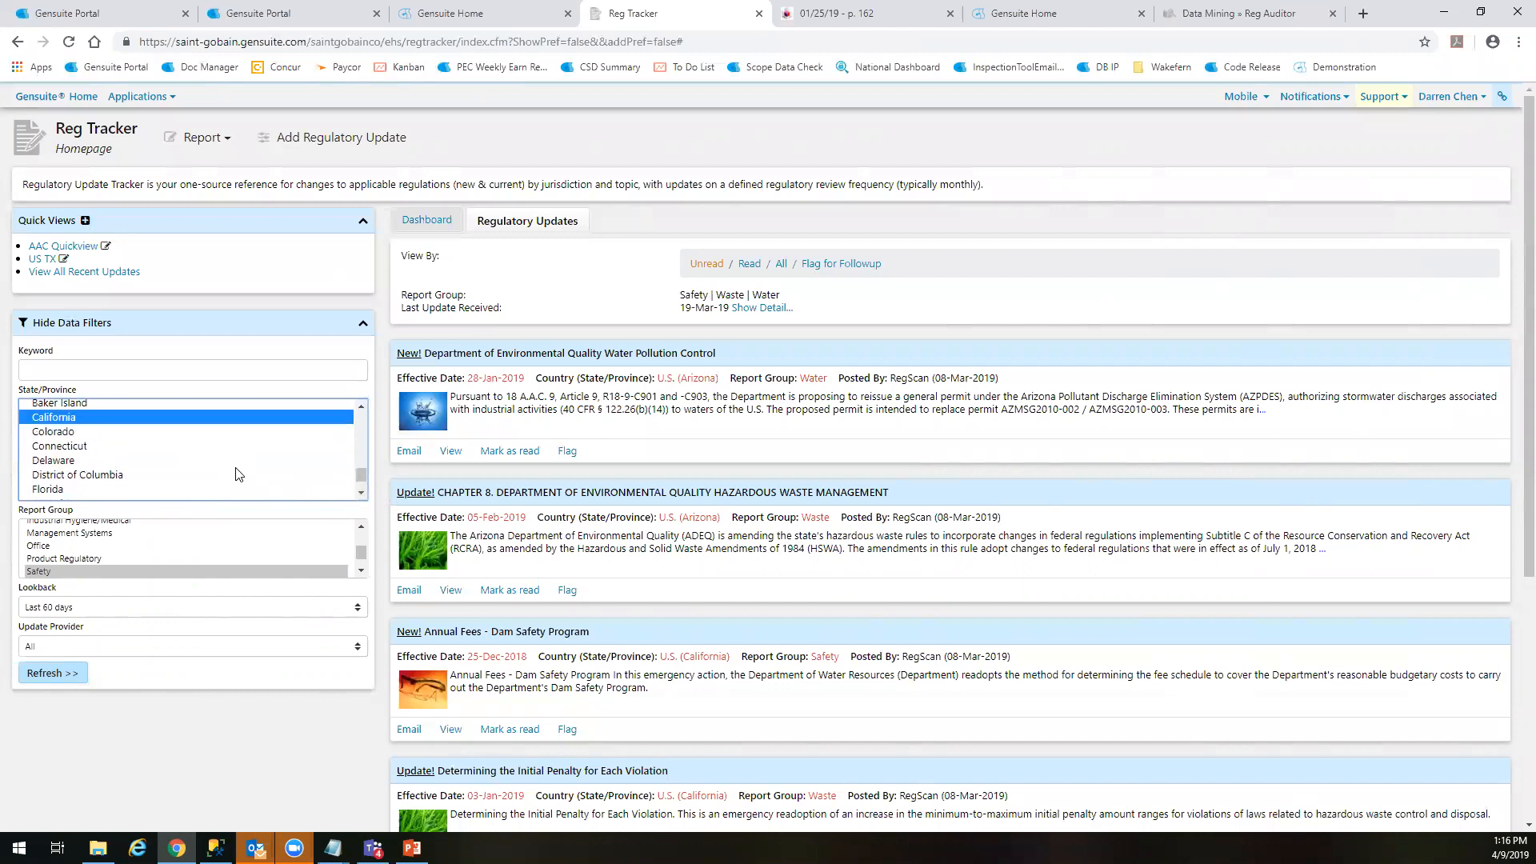
scroll(172, 468, down, 3)
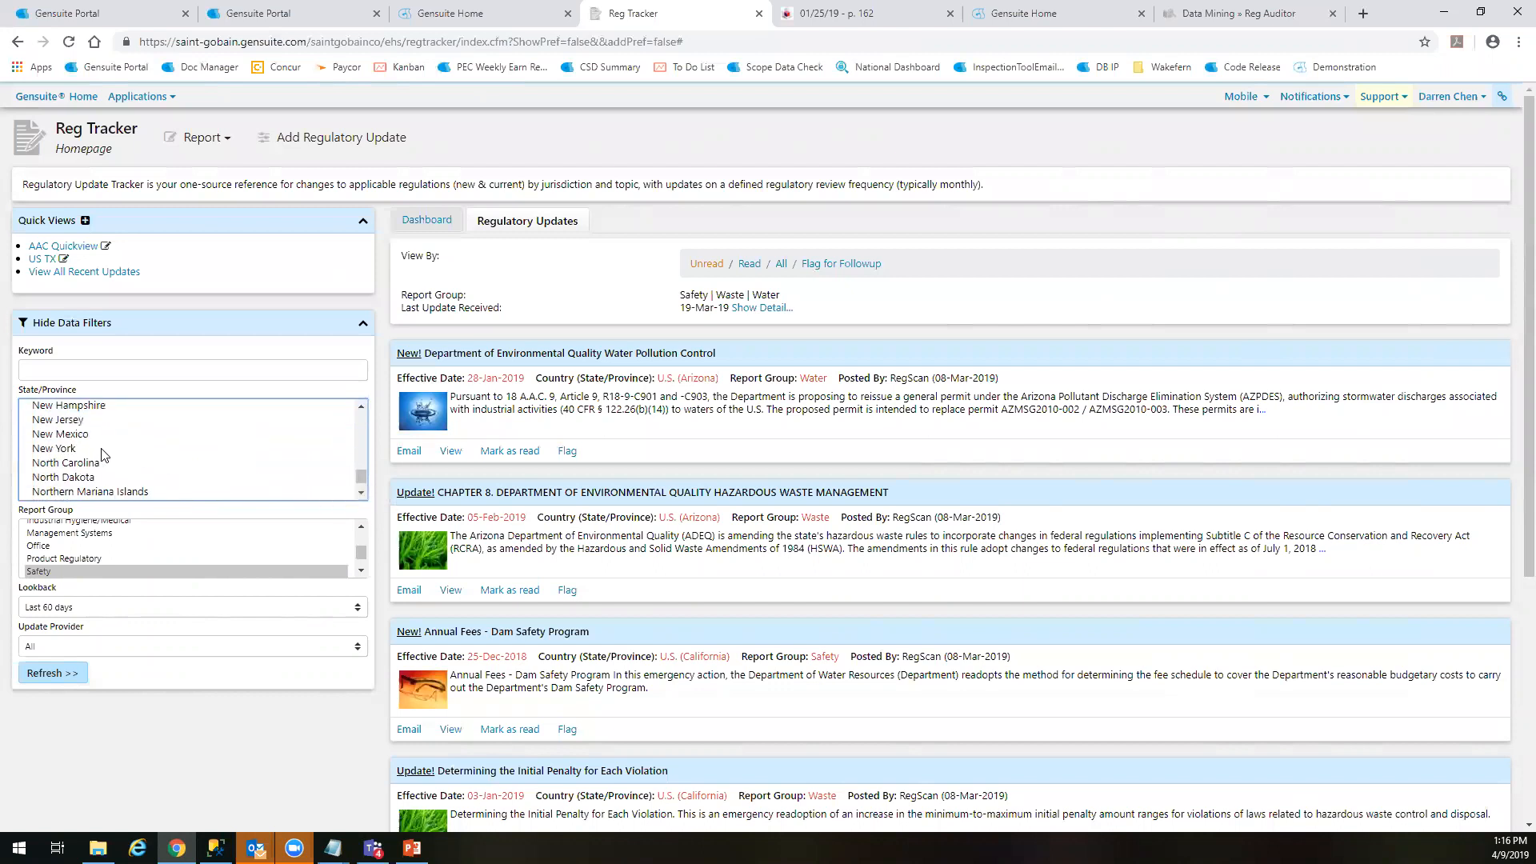
click(82, 467)
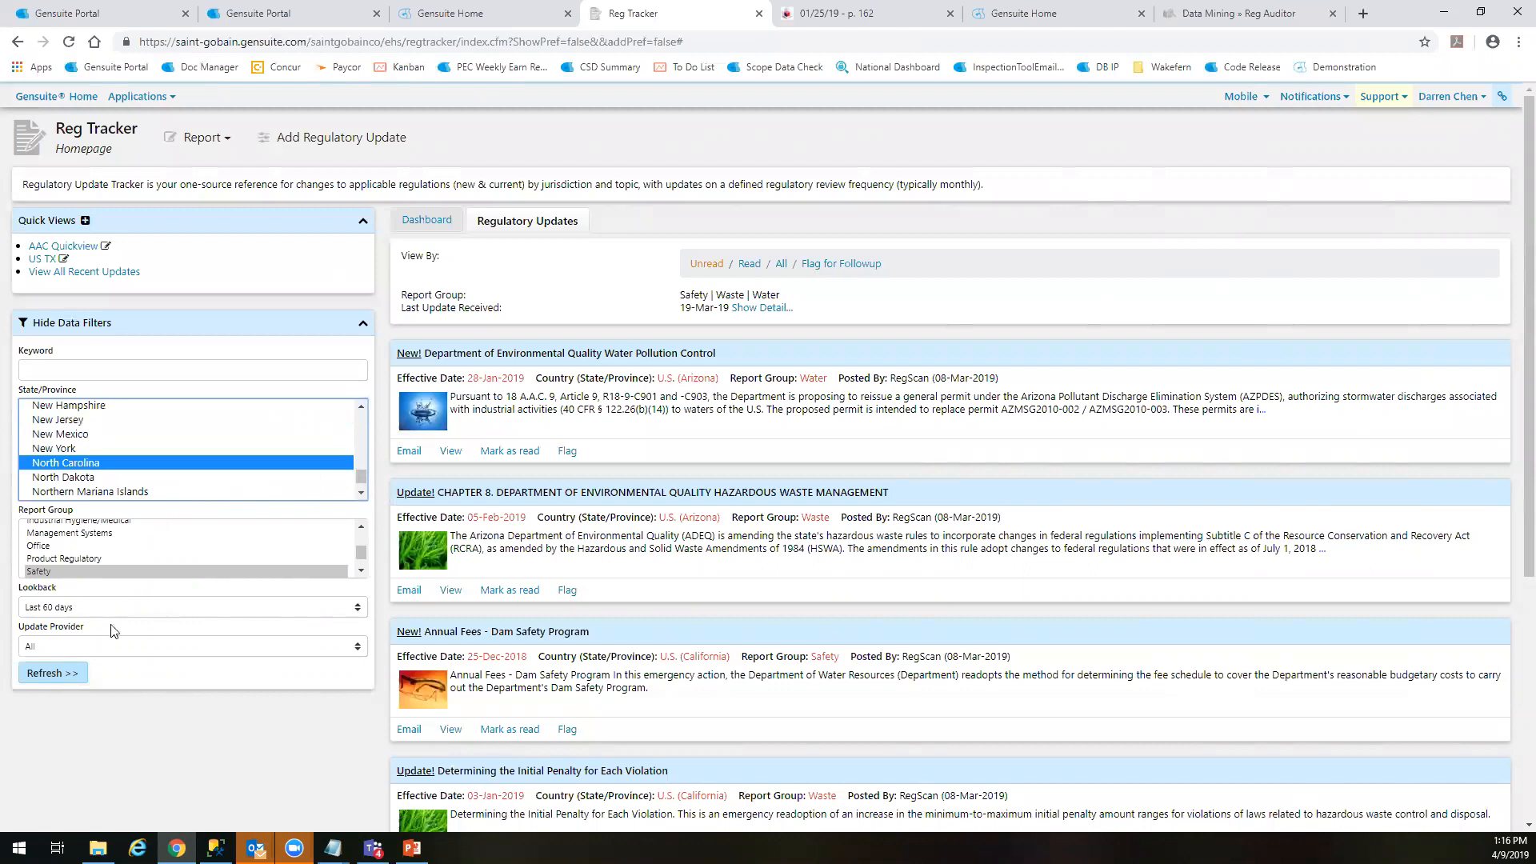
Refresh the North Carolina updates with a 90-day lookback and again with a lookback of the last 365 days
click(76, 614)
click(61, 691)
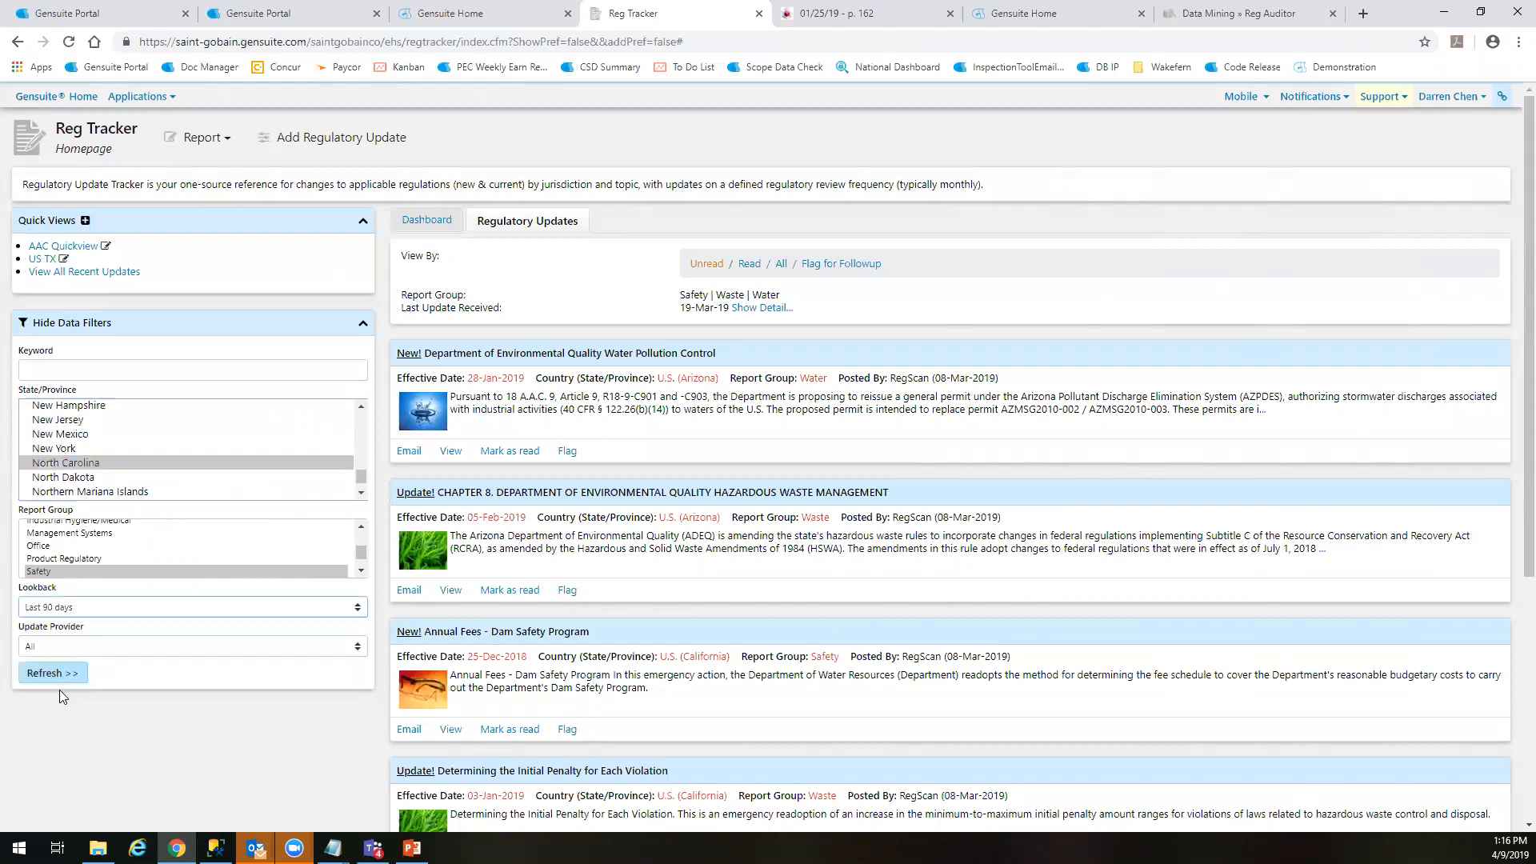
click(56, 674)
click(68, 608)
click(53, 720)
click(84, 674)
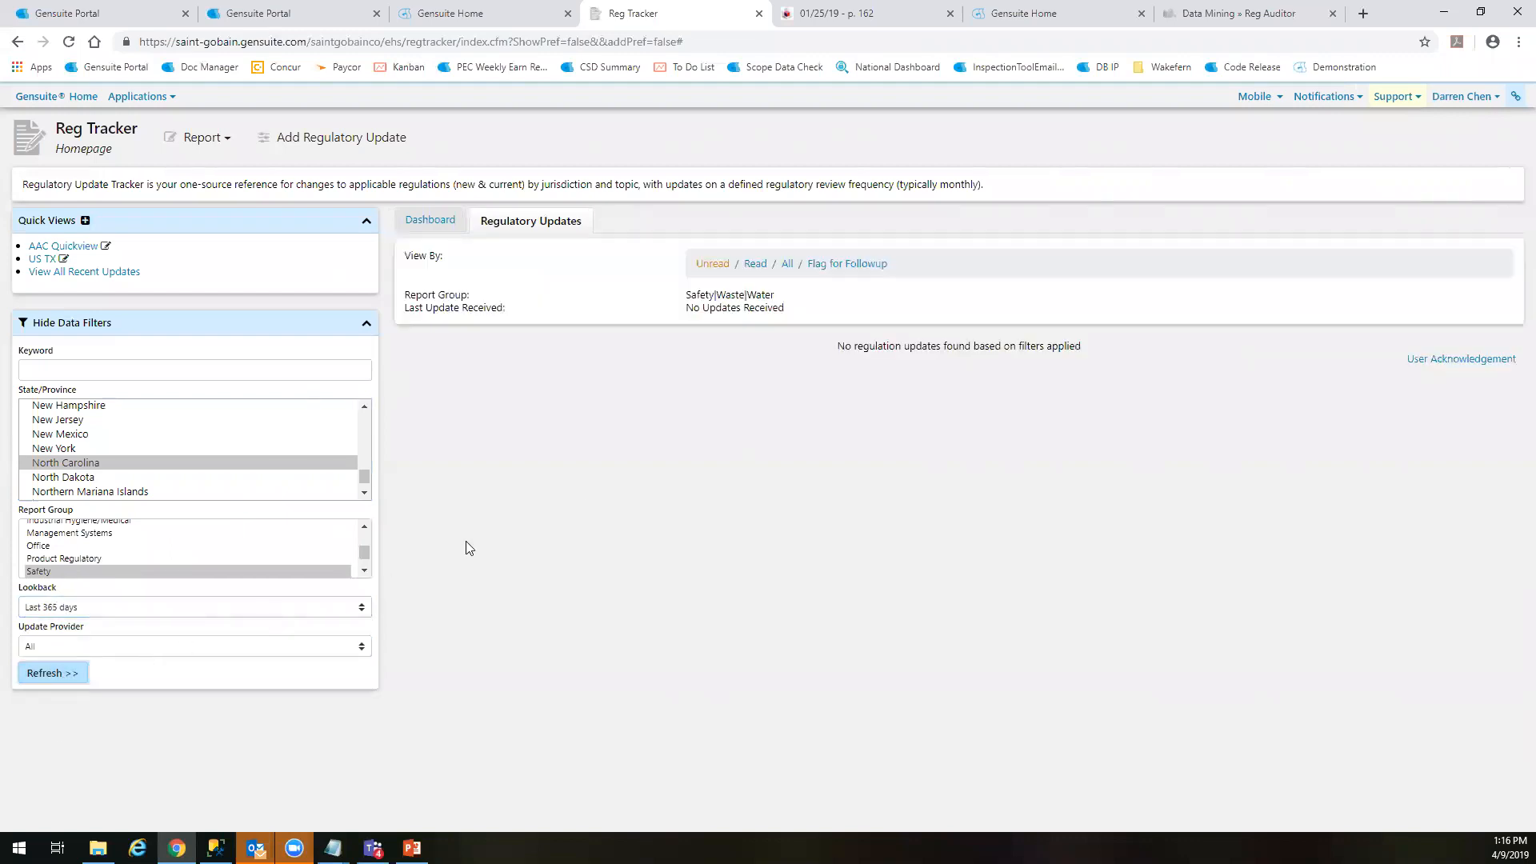
Check North Carolina's dashboard, refresh the filters and return to the regulatory updates list
click(101, 463)
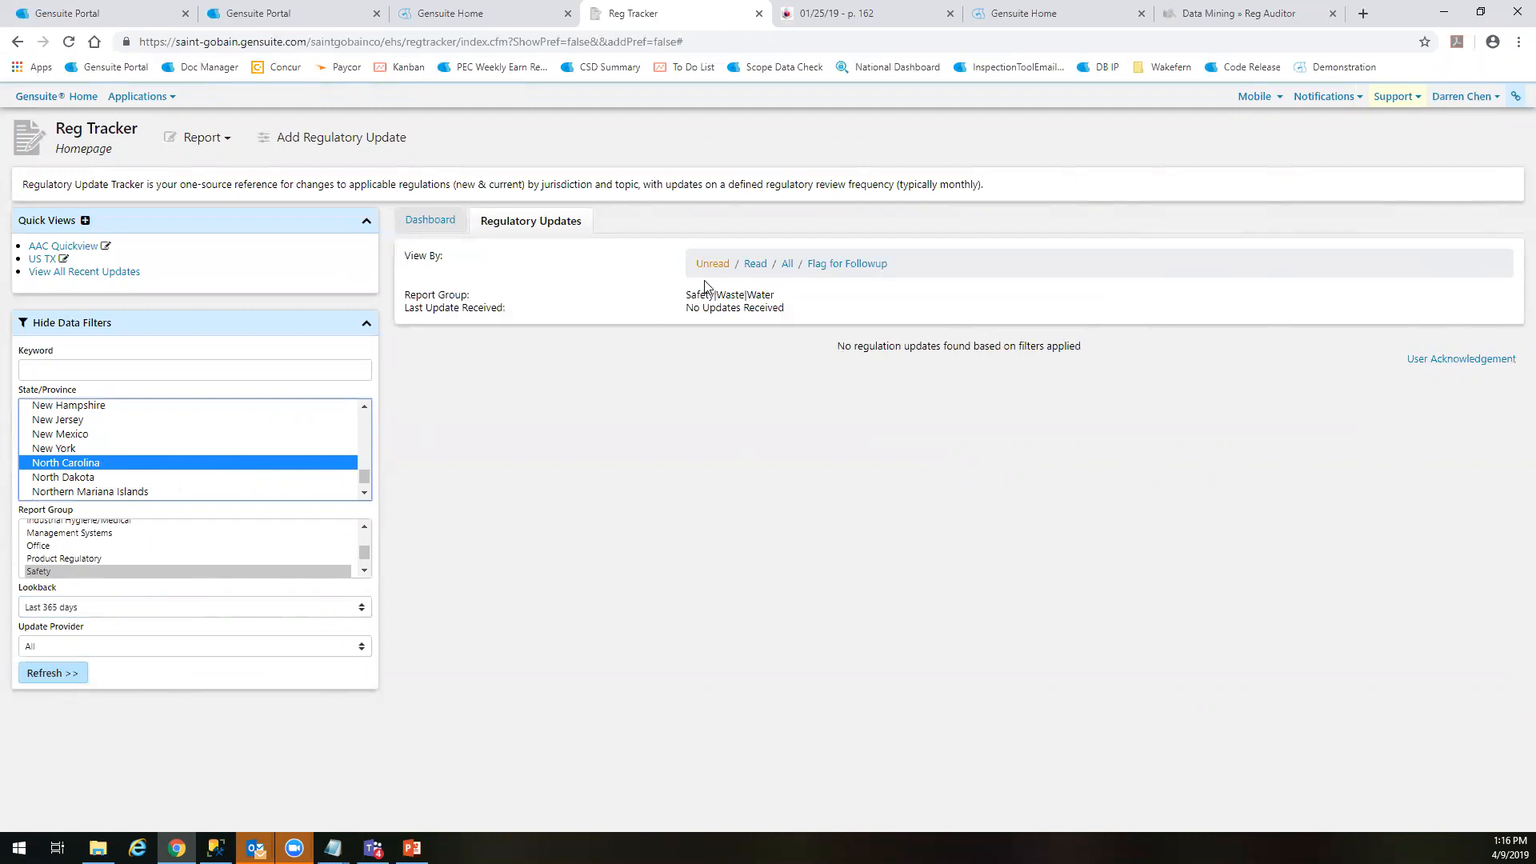
click(413, 227)
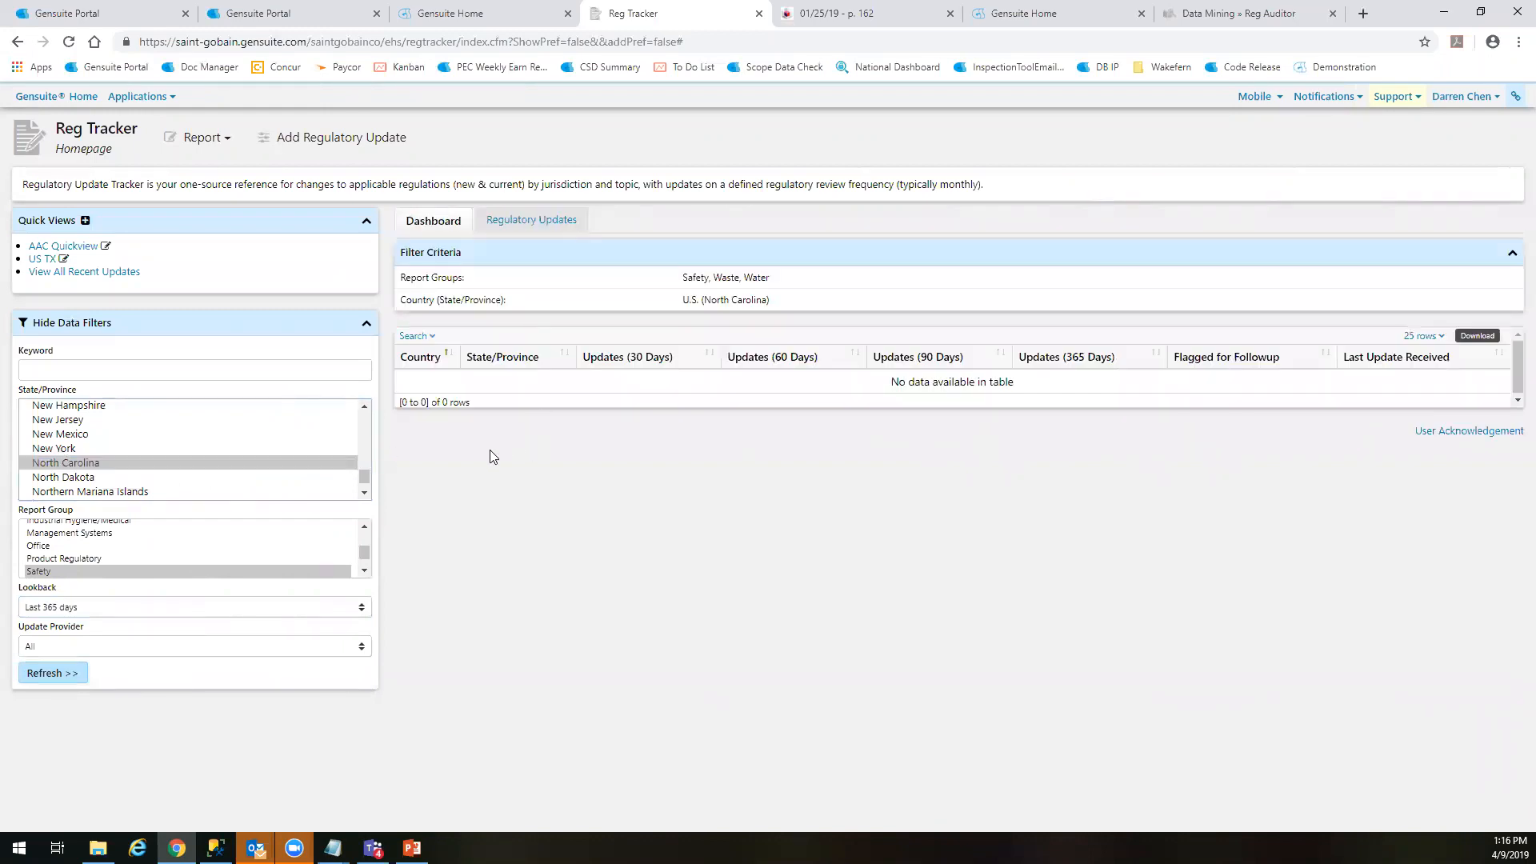
click(53, 674)
click(549, 222)
Display AAC Quickview's regulatory updates and review the details of the Department of Environmental Quality Water Pollution Control entry
click(64, 273)
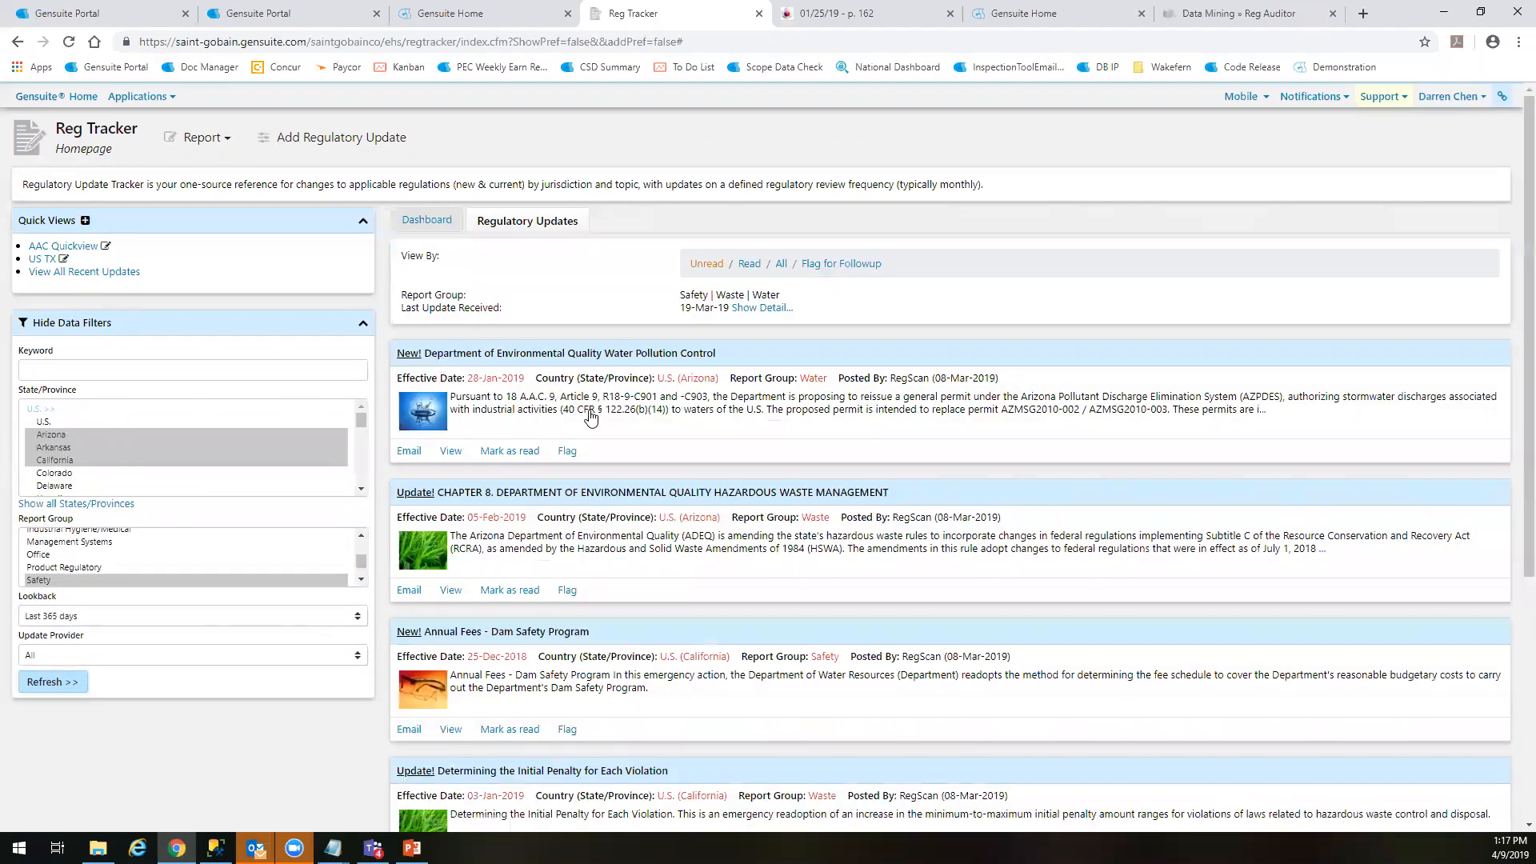
click(591, 417)
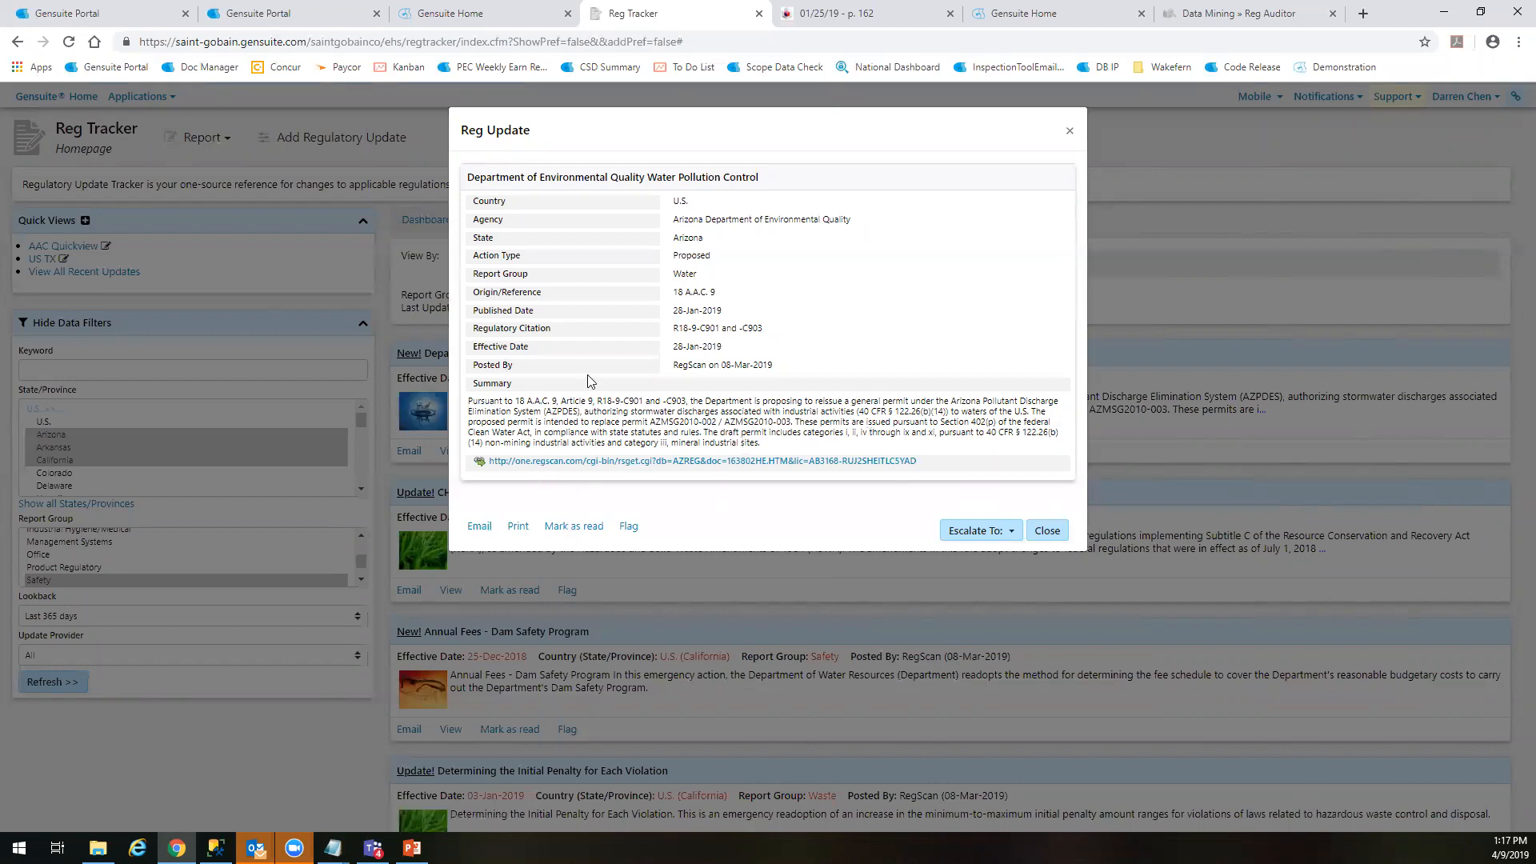
drag(806, 440, 589, 419)
click(590, 420)
Open the email form for the water pollution control update and review its prefilled message and attached details
drag(475, 526, 626, 529)
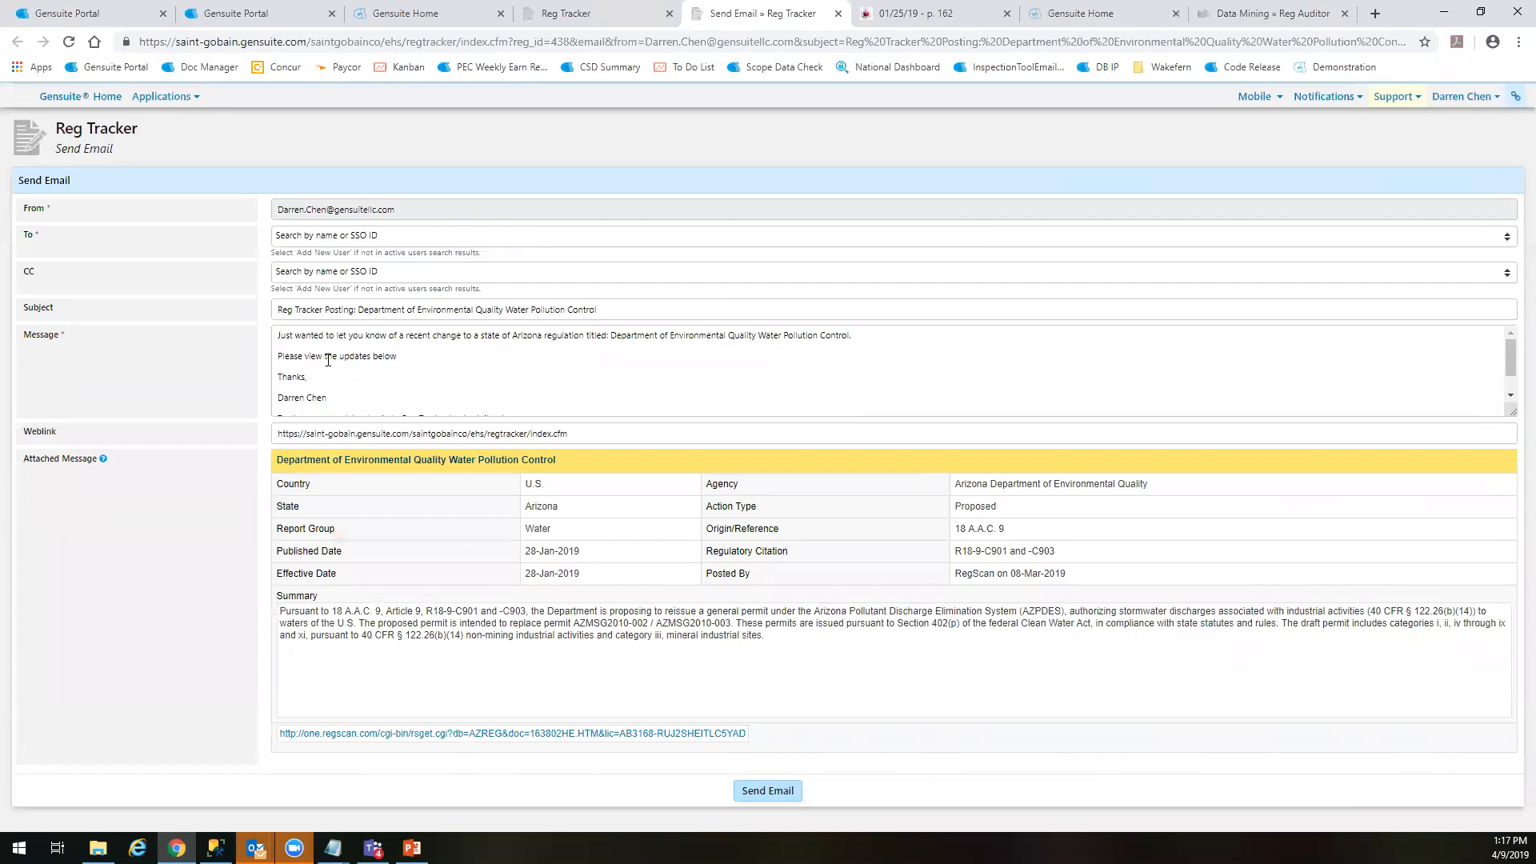
scroll(365, 387, down, 1)
scroll(576, 382, up, 2)
scroll(488, 372, down, 1)
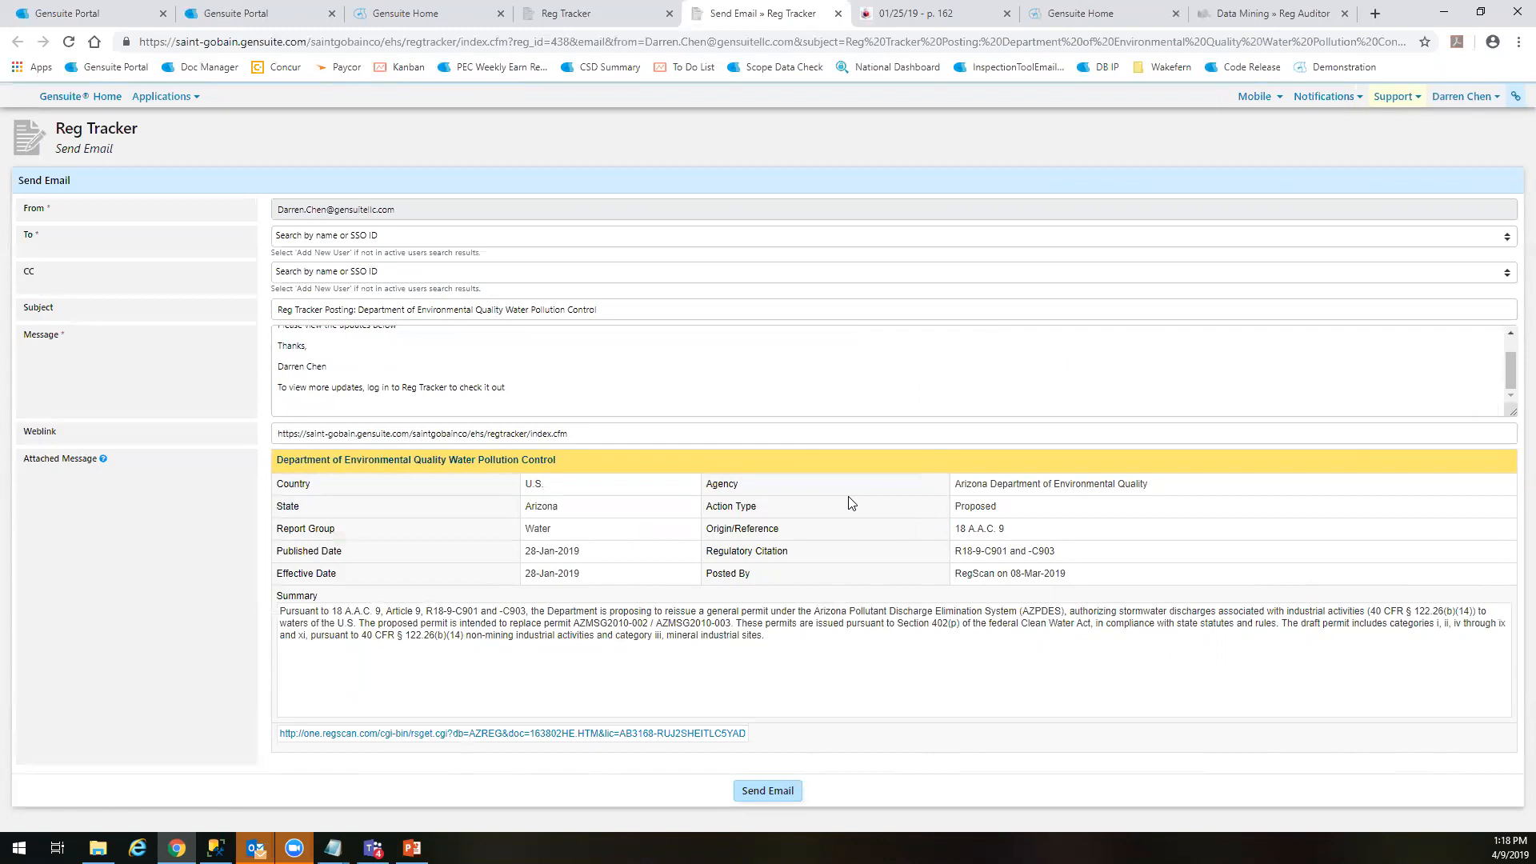
Close the unsent email form and flag the water pollution control update for follow-up
click(594, 11)
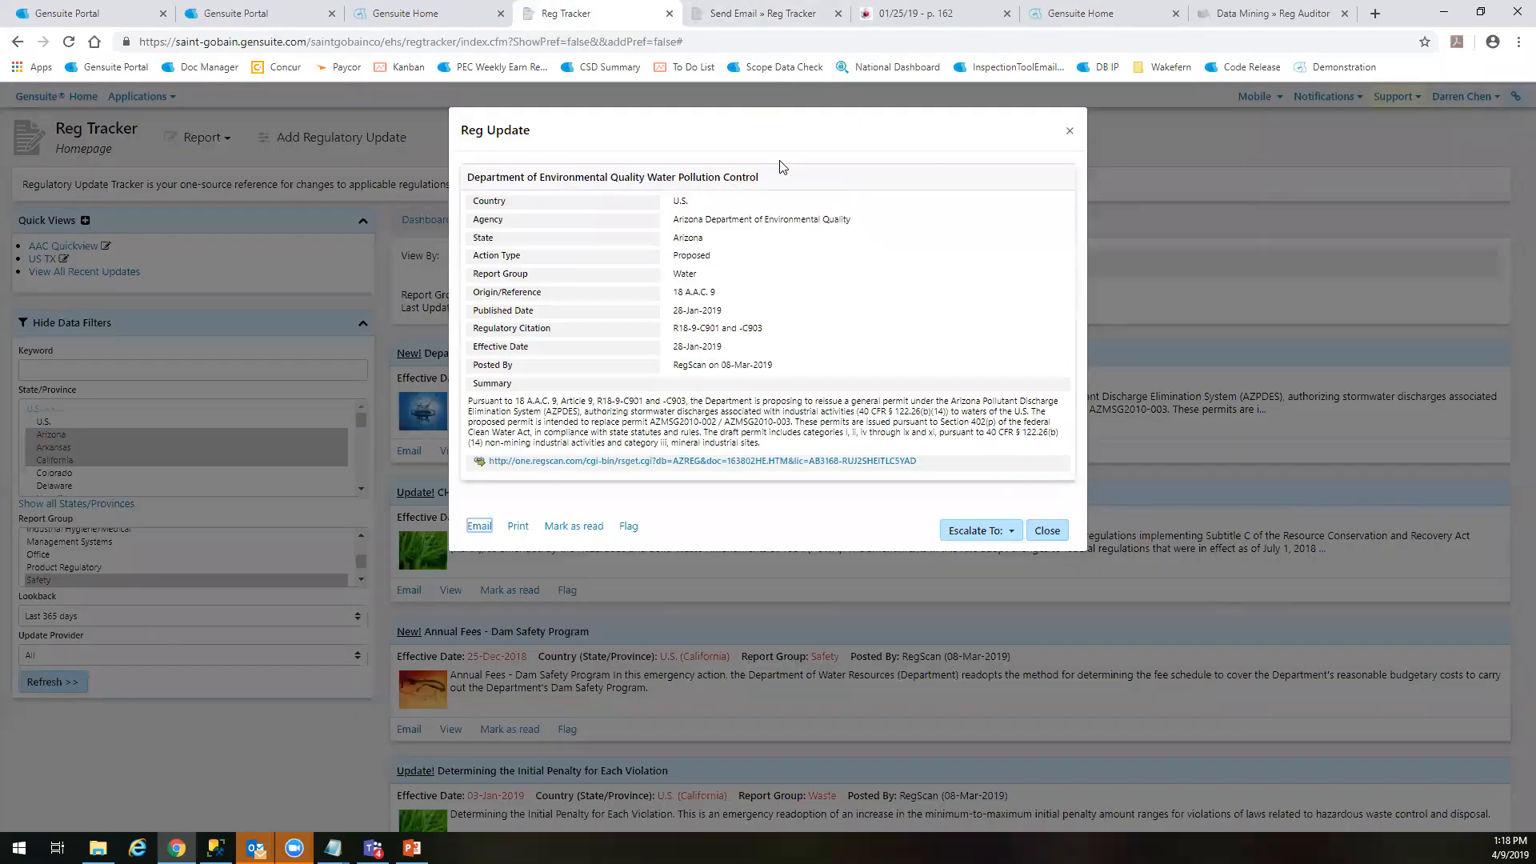
middle_click(776, 13)
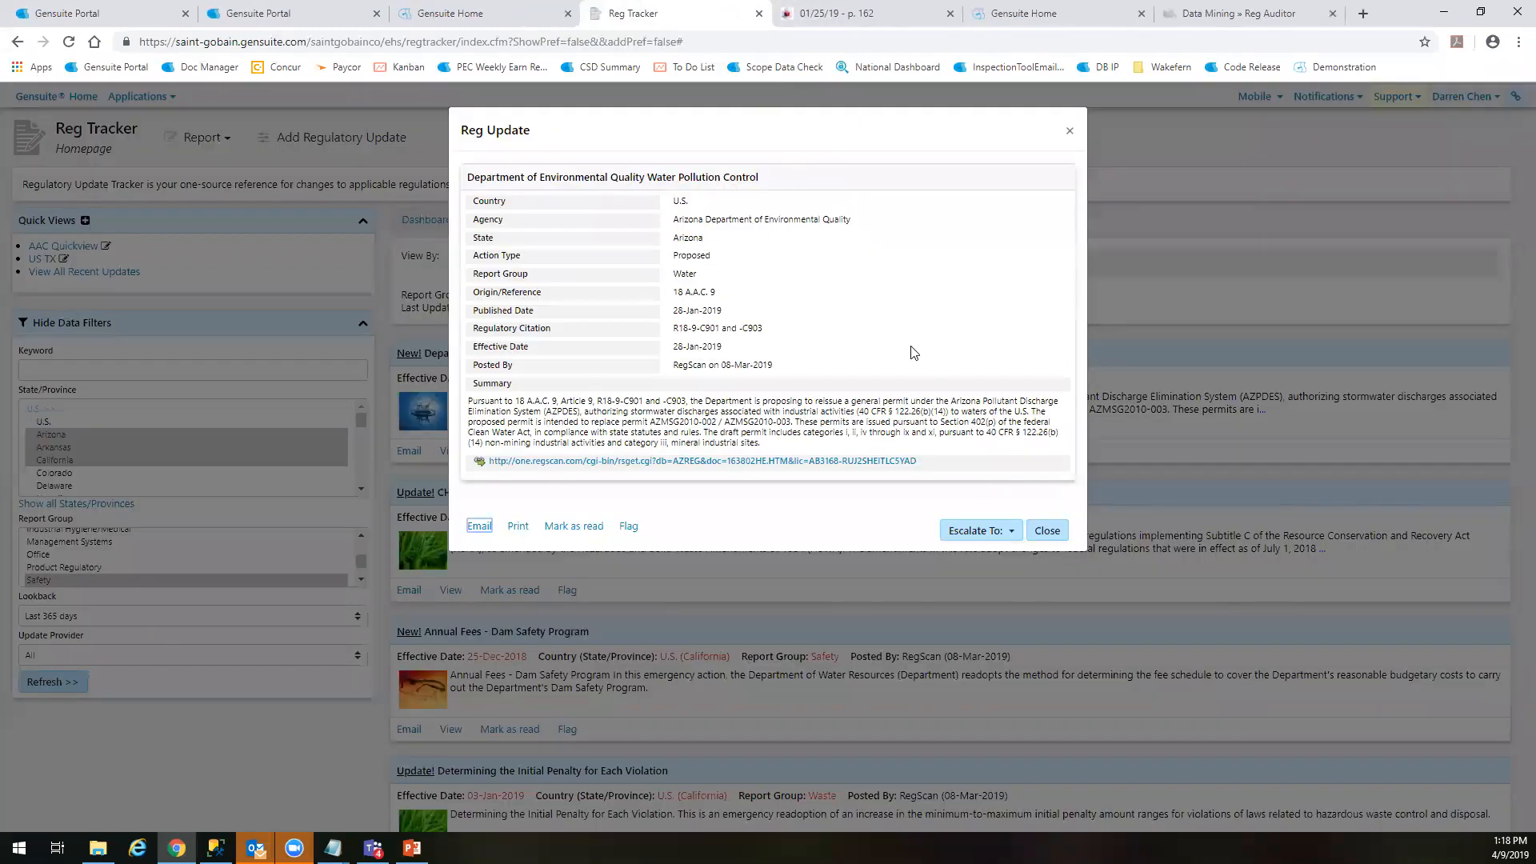
click(630, 527)
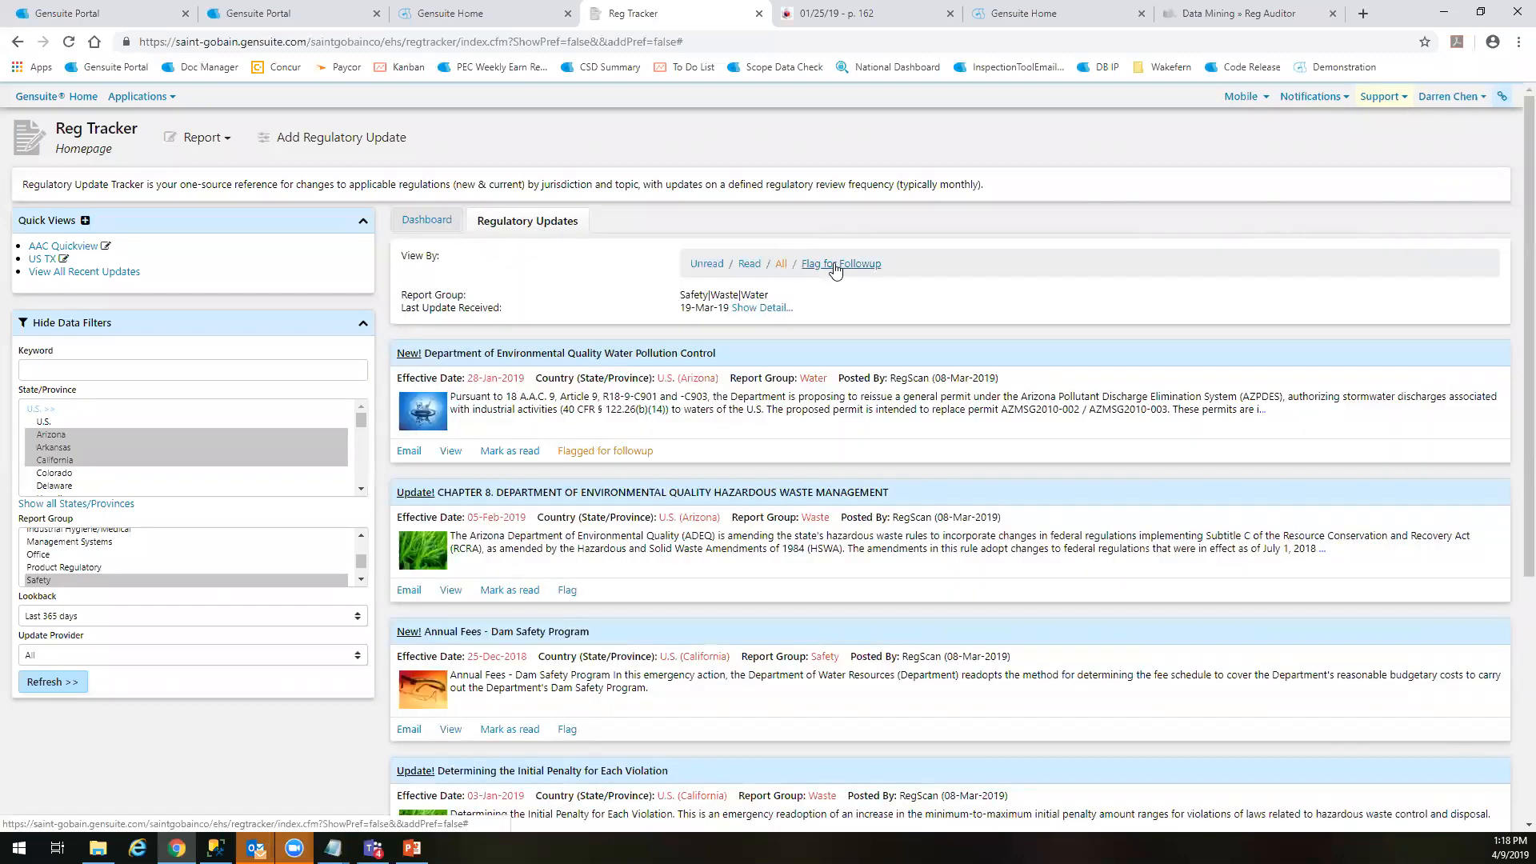
View the updates flagged for follow-up, and compare the unread and read lists, finishing with the read list
click(834, 265)
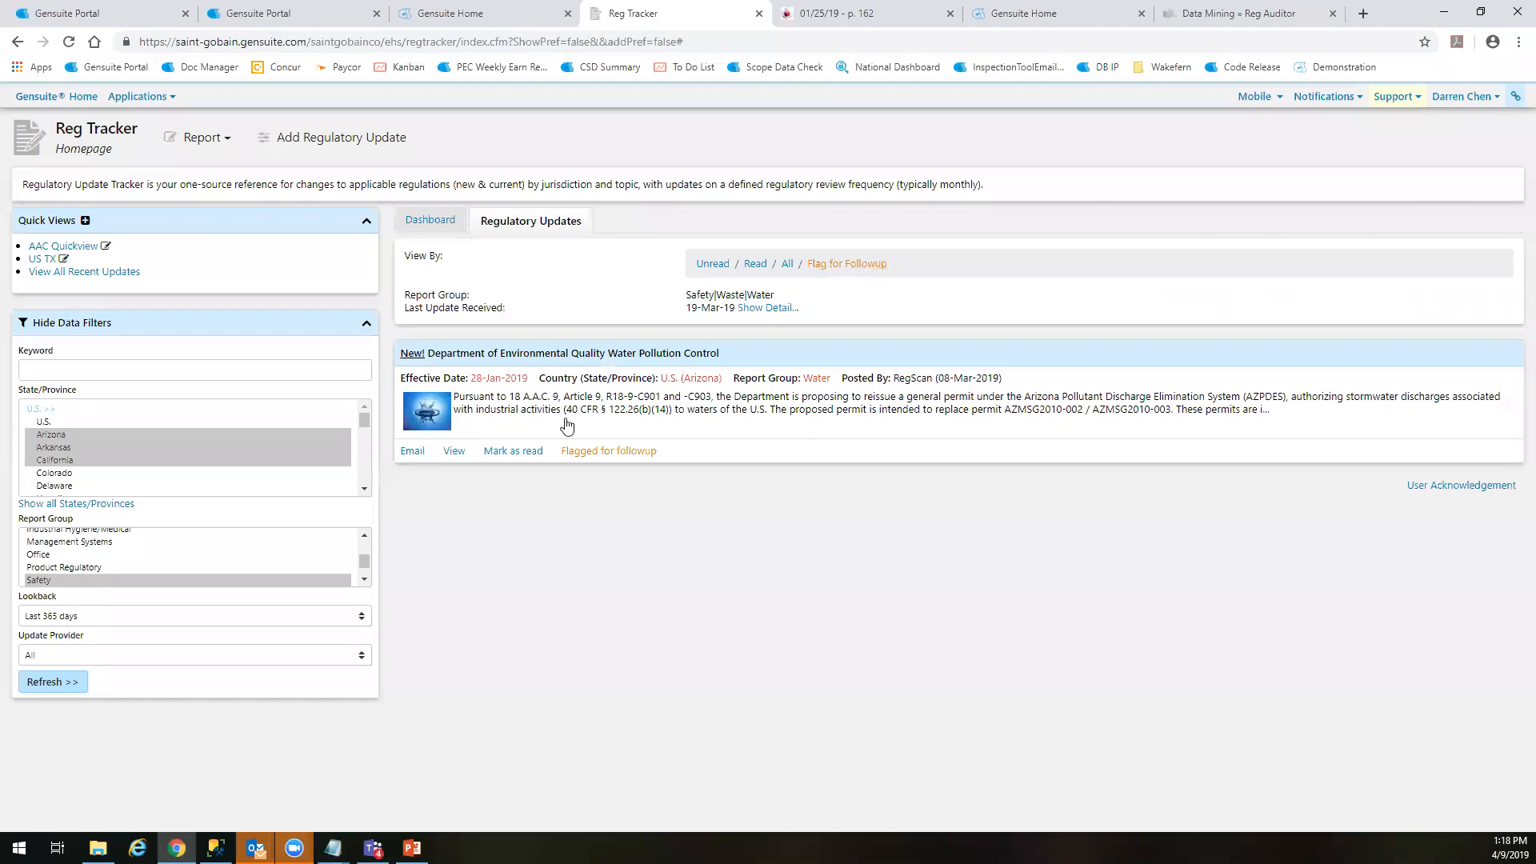
click(756, 265)
click(710, 266)
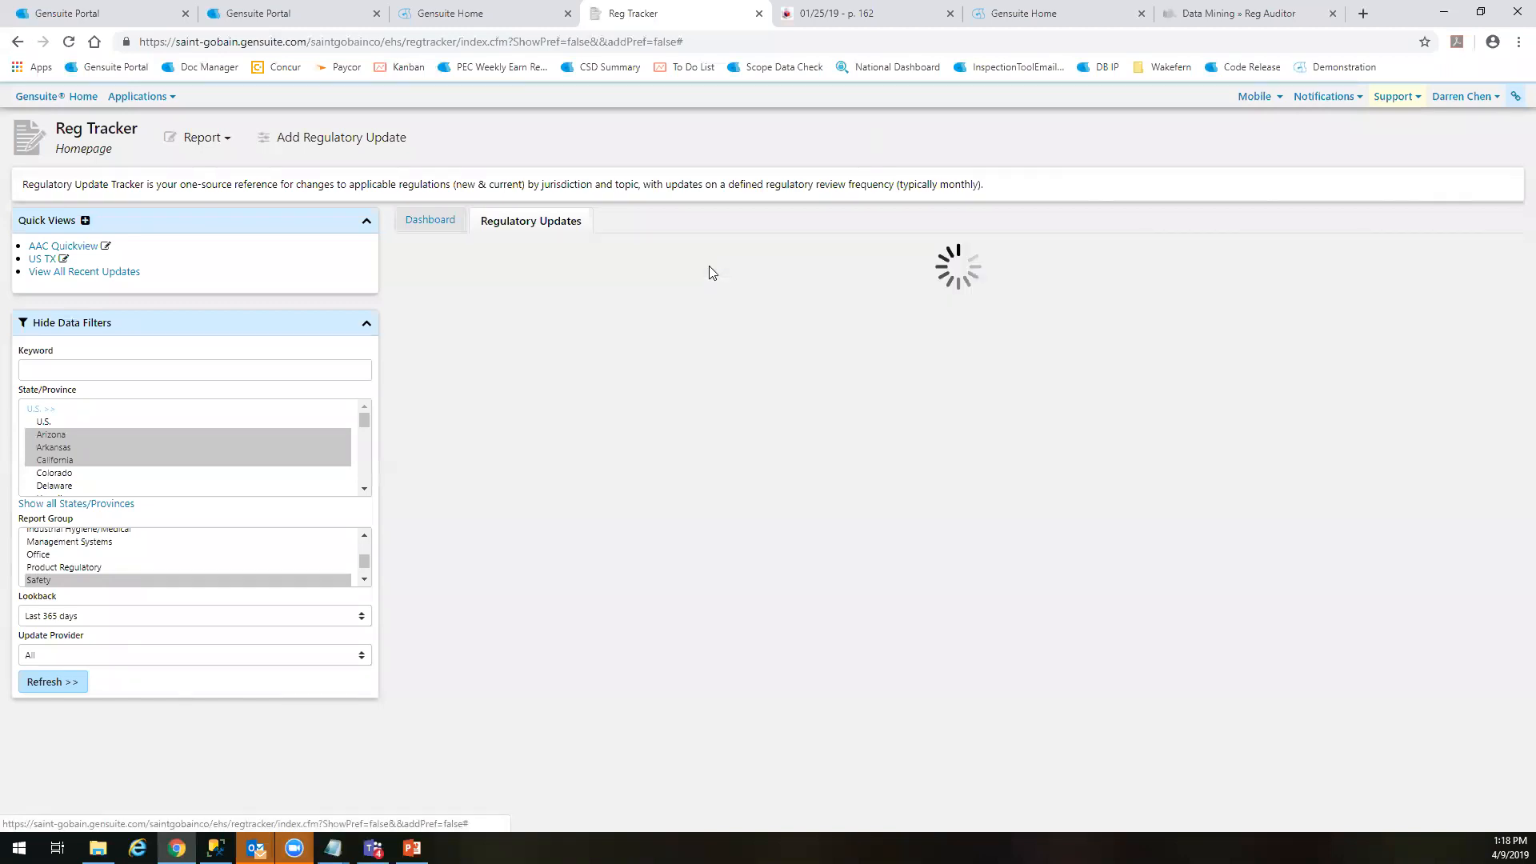
click(752, 264)
click(707, 263)
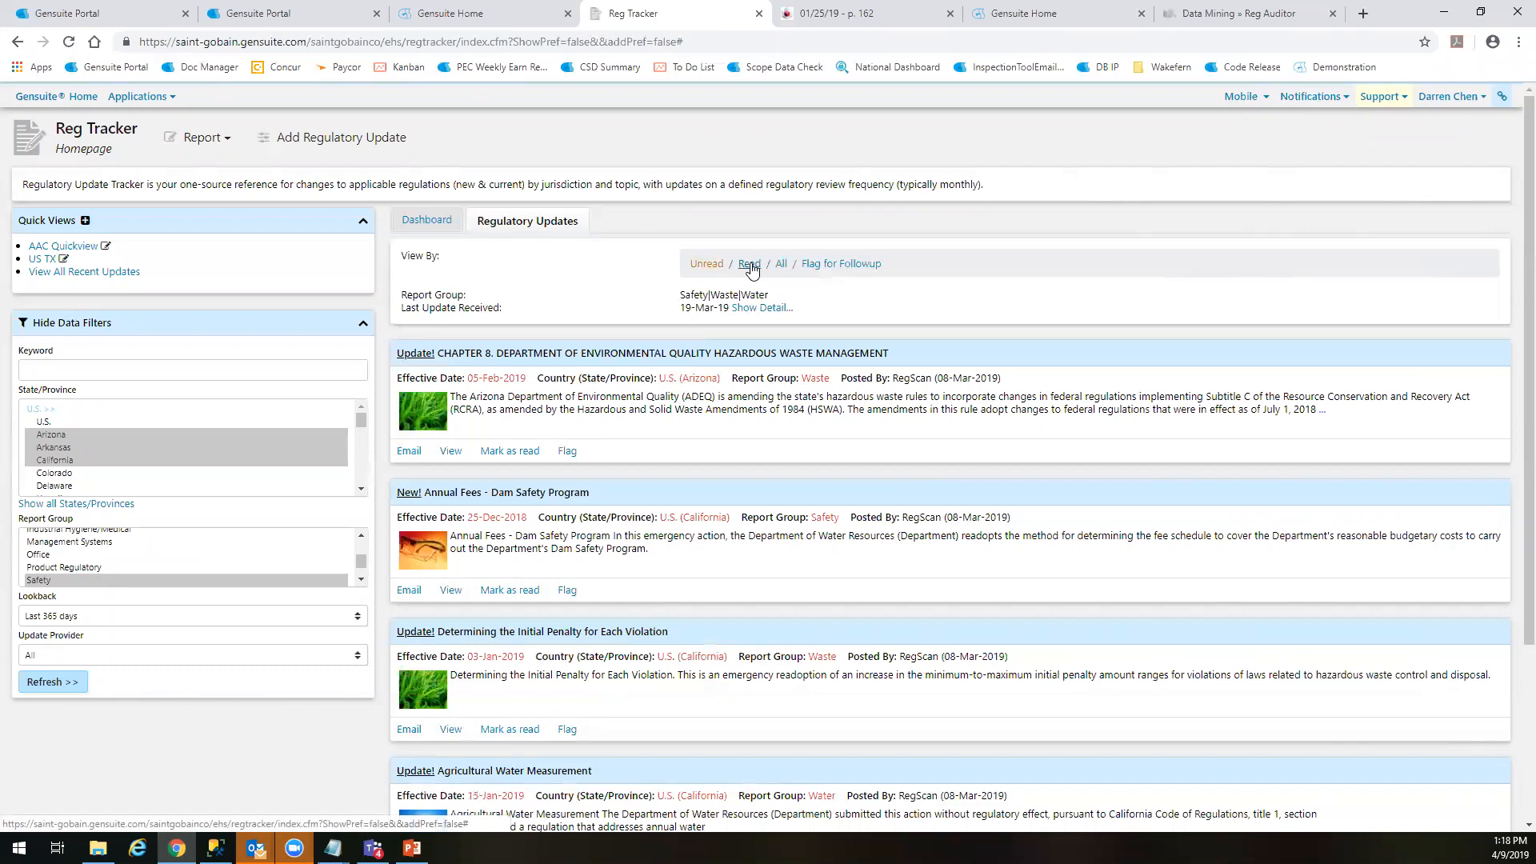
click(750, 265)
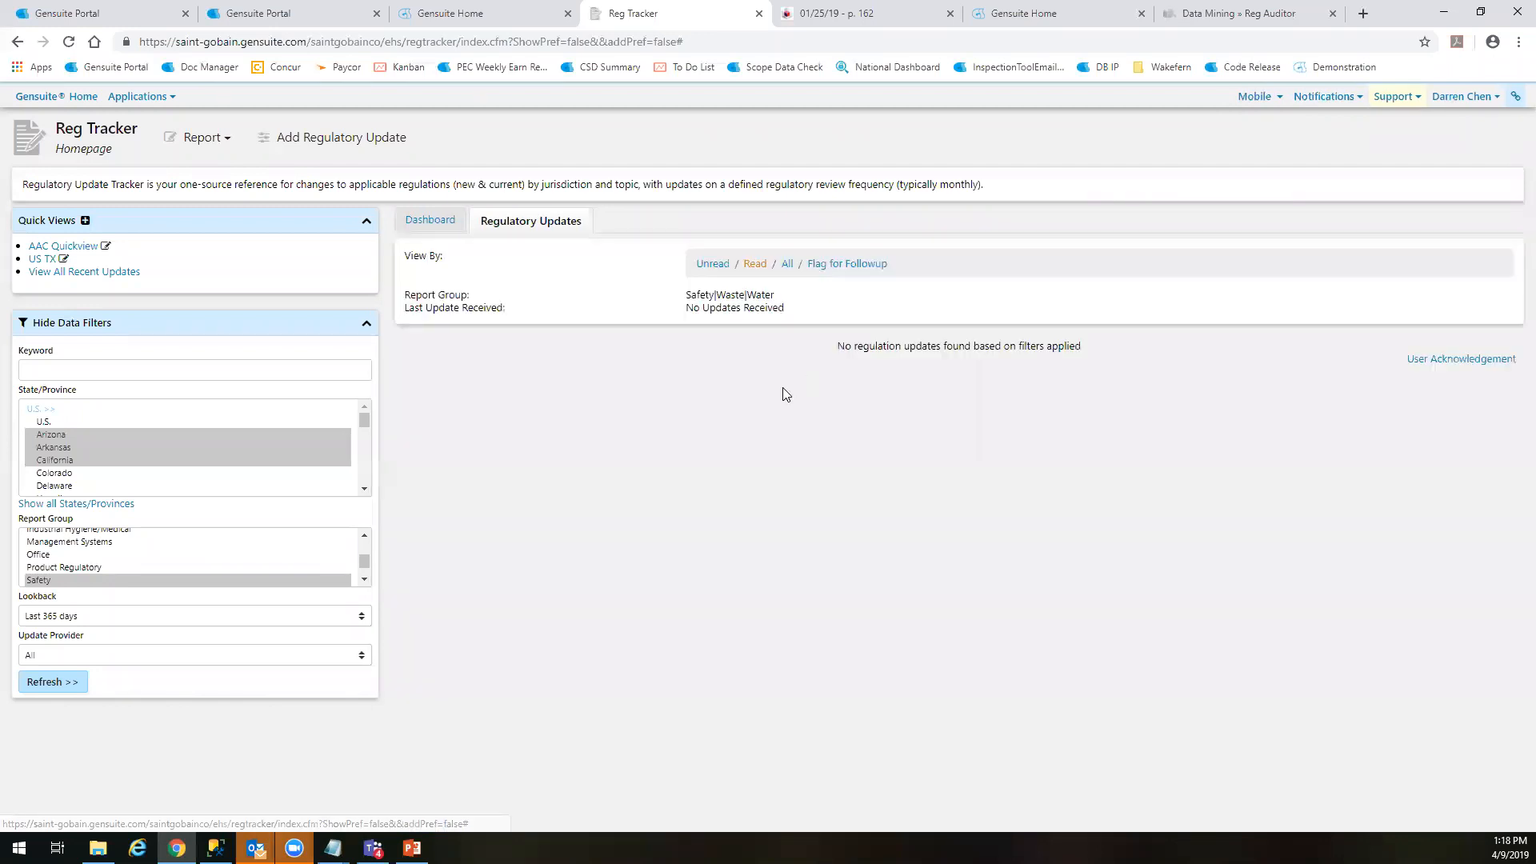
Open the water pollution control update from the updates flagged for follow-up and review its escalation options
click(835, 265)
click(617, 392)
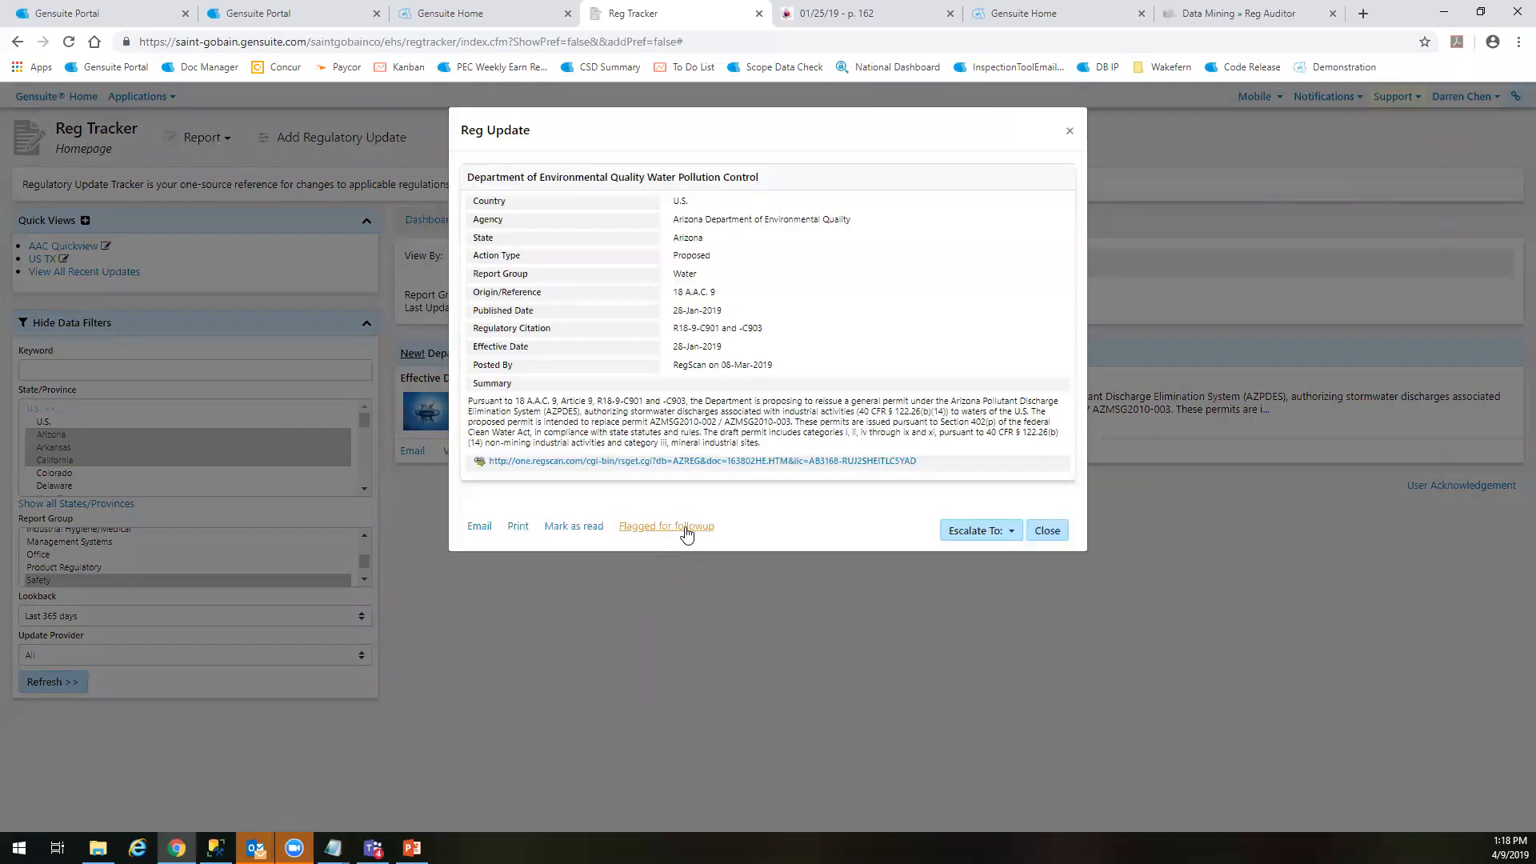
click(975, 531)
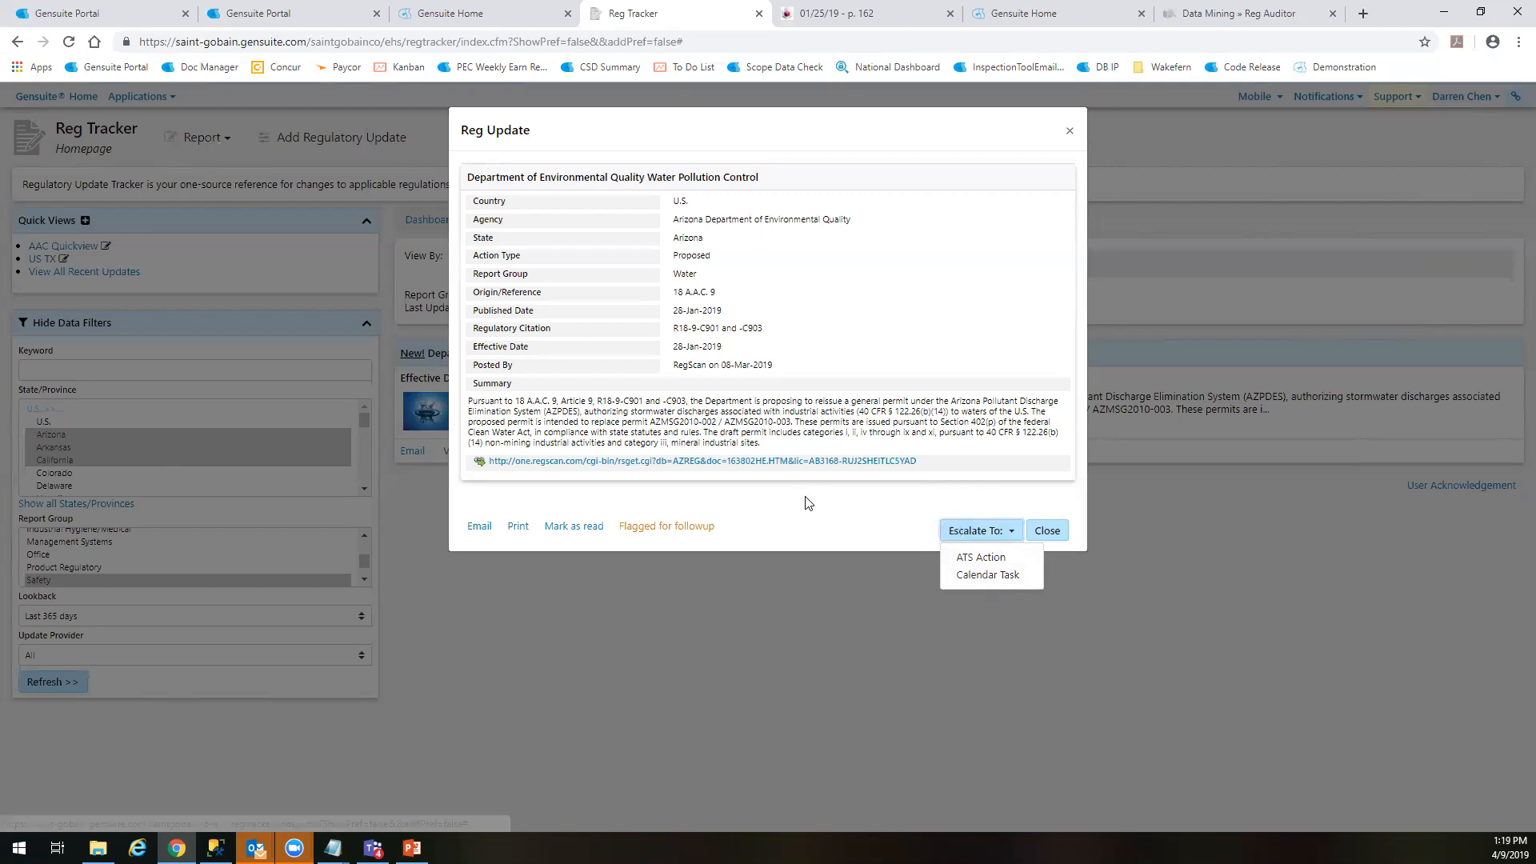
click(835, 542)
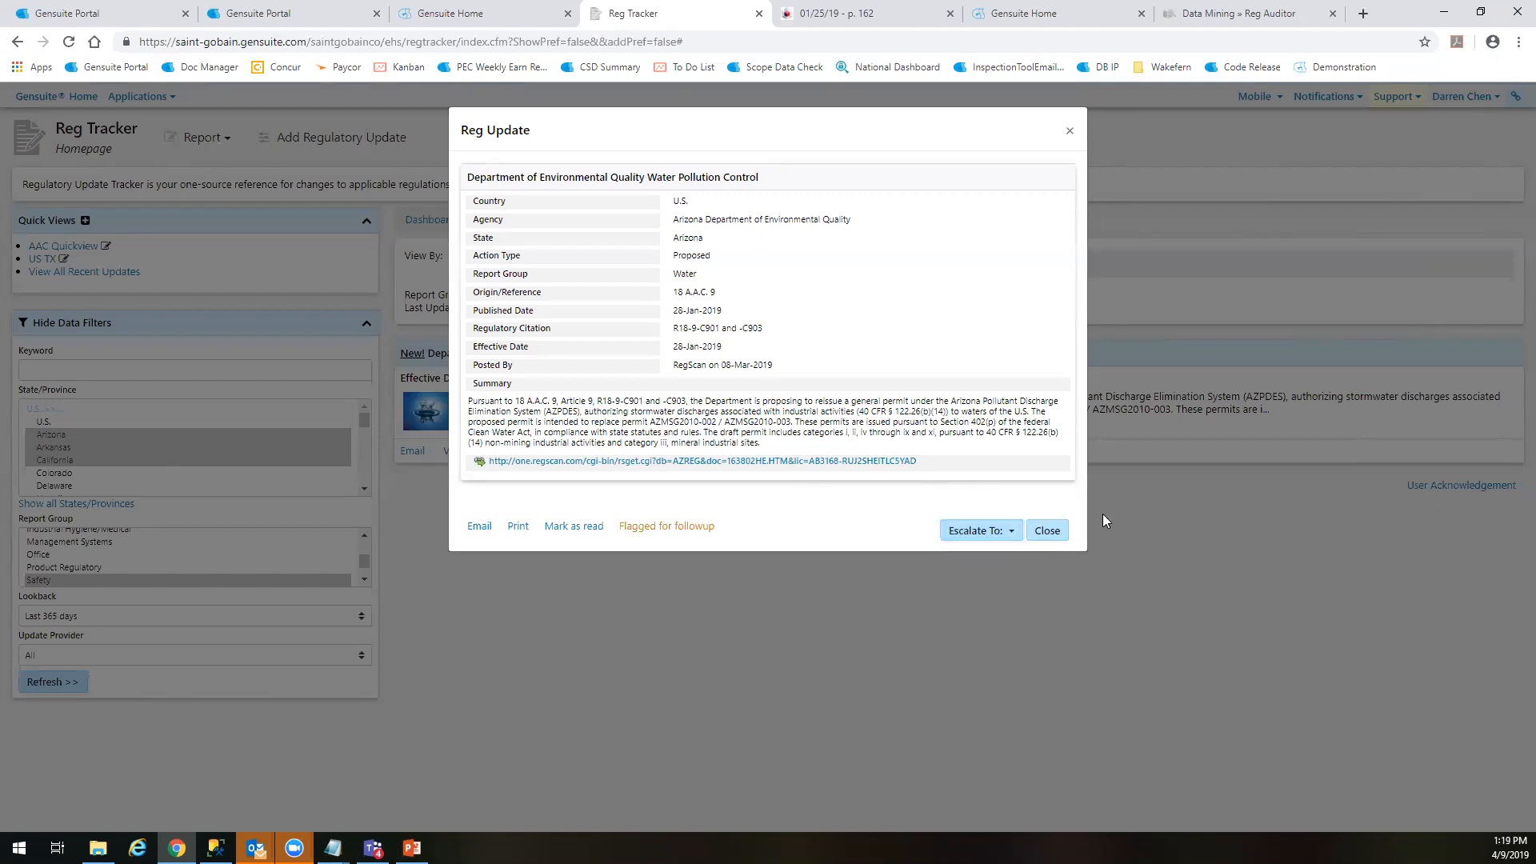
Start escalating the water pollution control update to a Calendar Task in the original Reg Tracker browser tab
click(1002, 531)
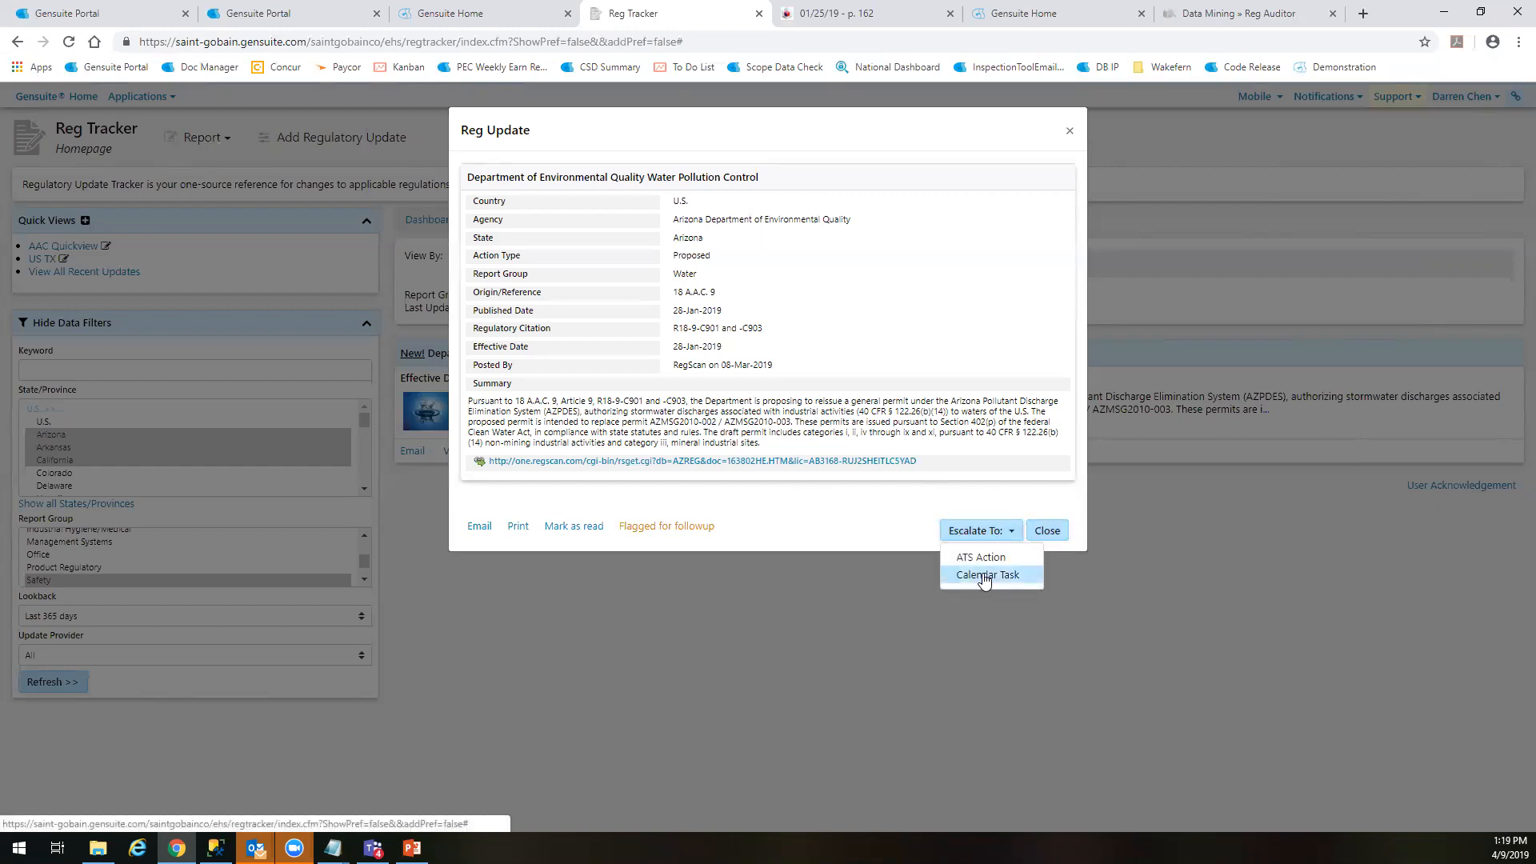
click(983, 576)
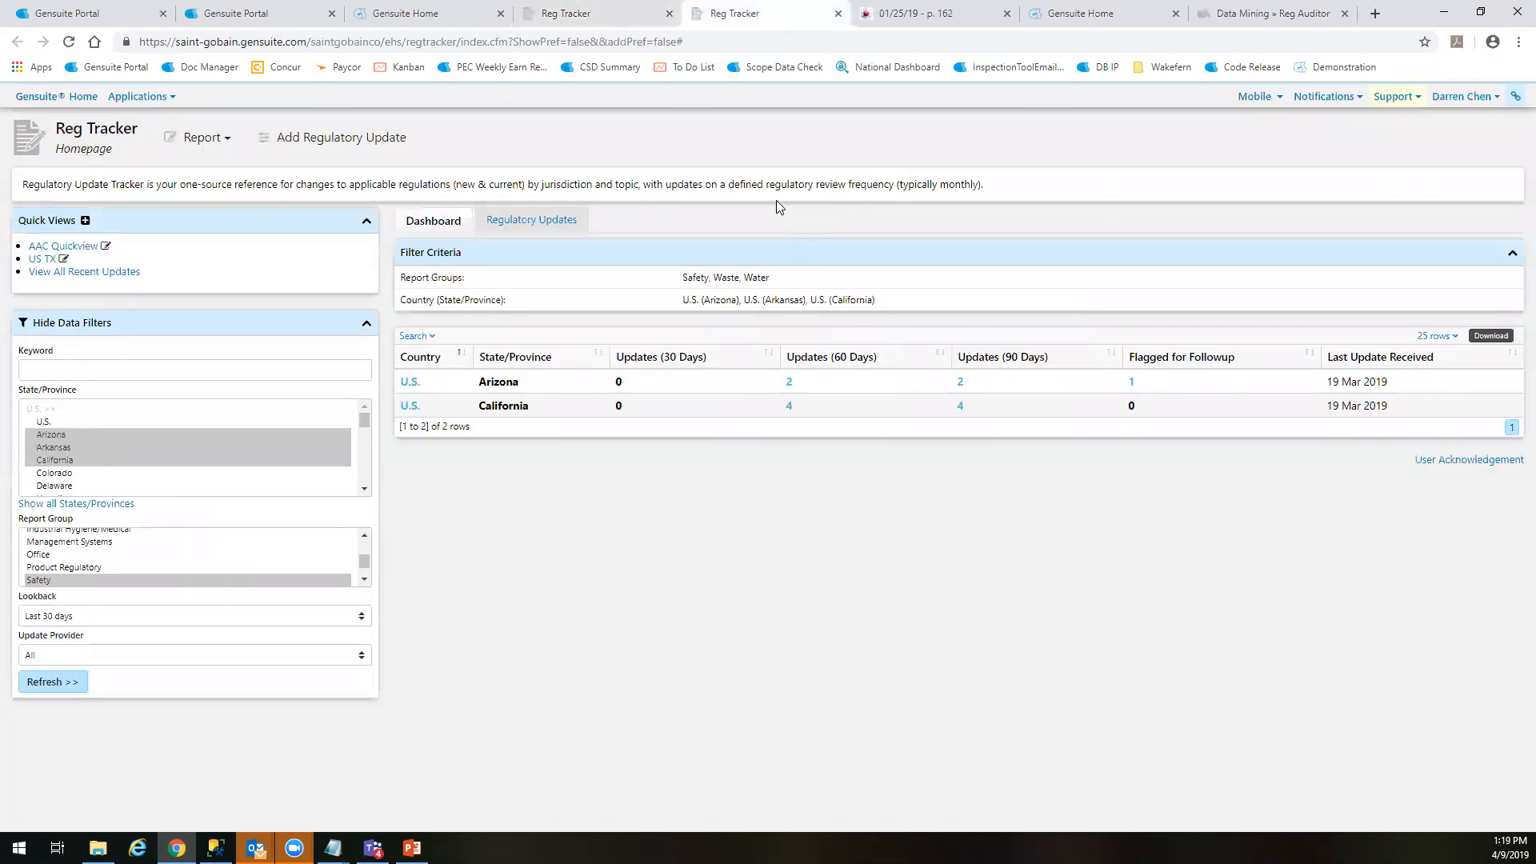
click(598, 12)
click(996, 577)
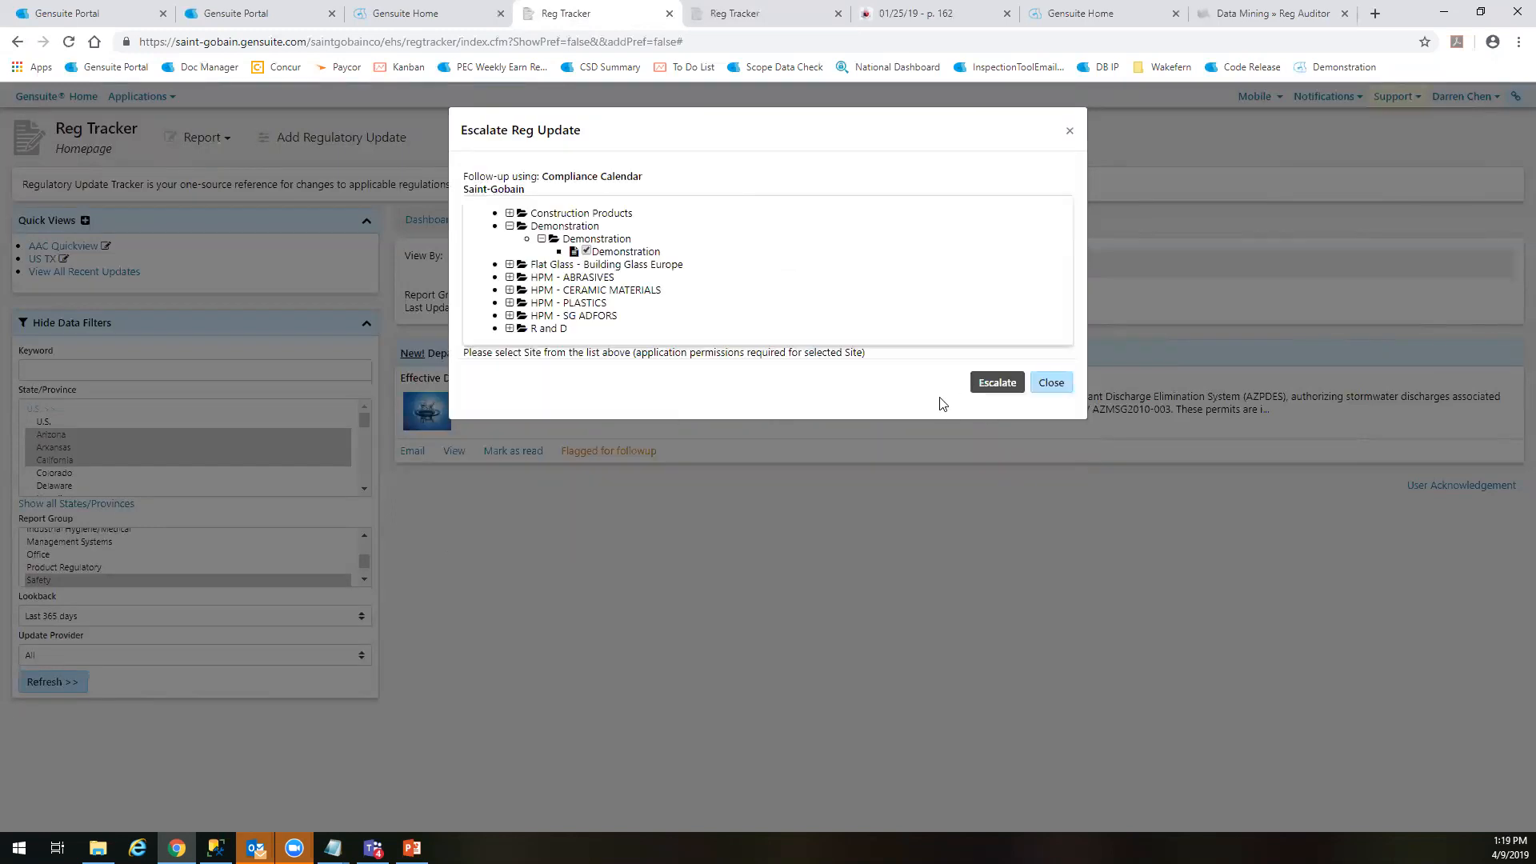
Browse the CT Ceilings sites under Construction Products, and escalate the update to the Demonstration site in Compliance Calendar
click(509, 214)
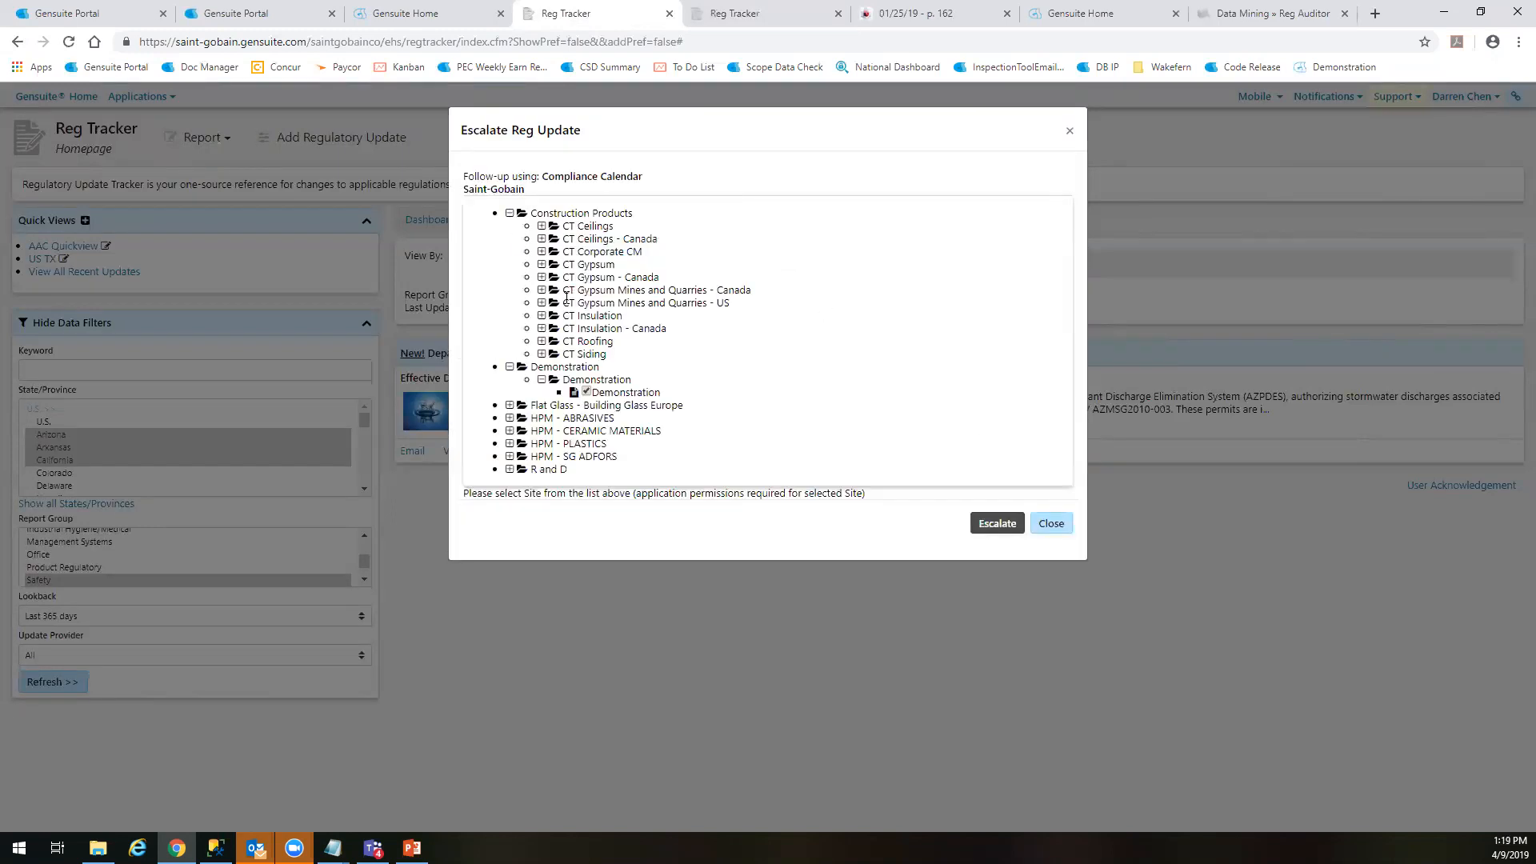
click(542, 226)
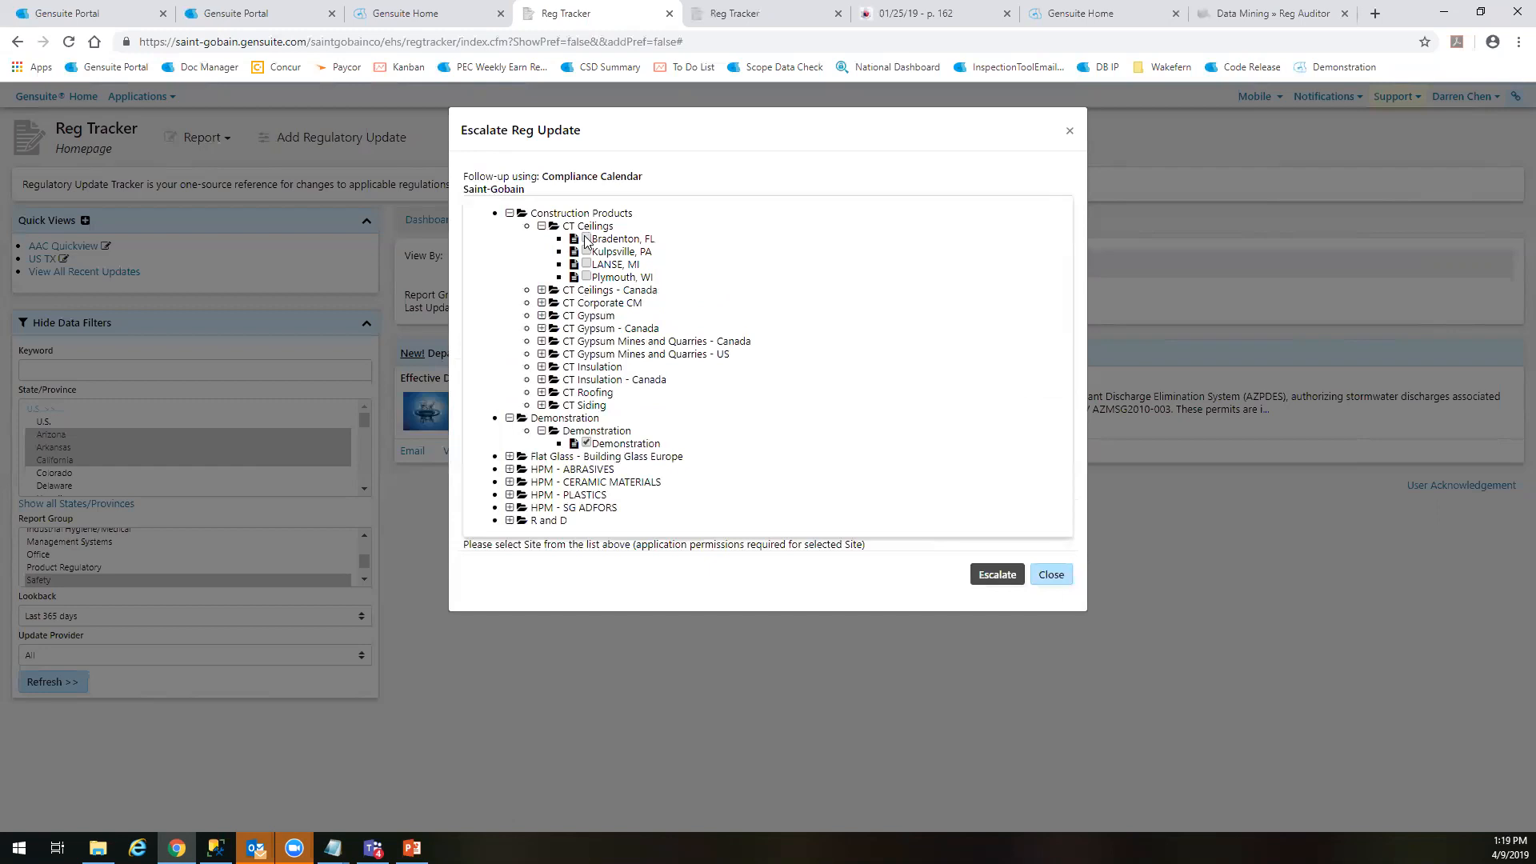
click(510, 213)
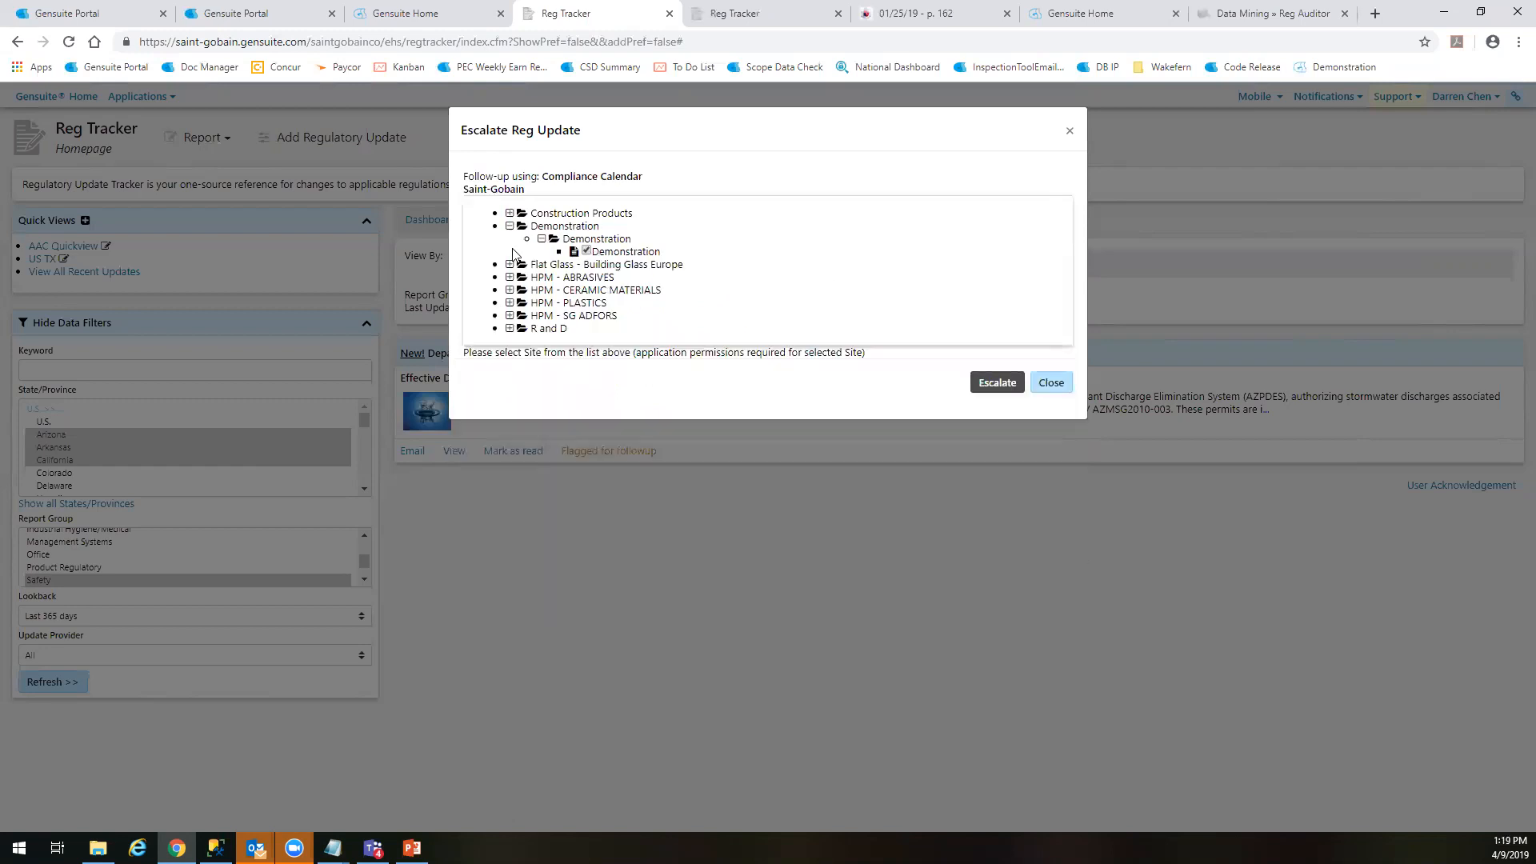
click(586, 251)
click(997, 383)
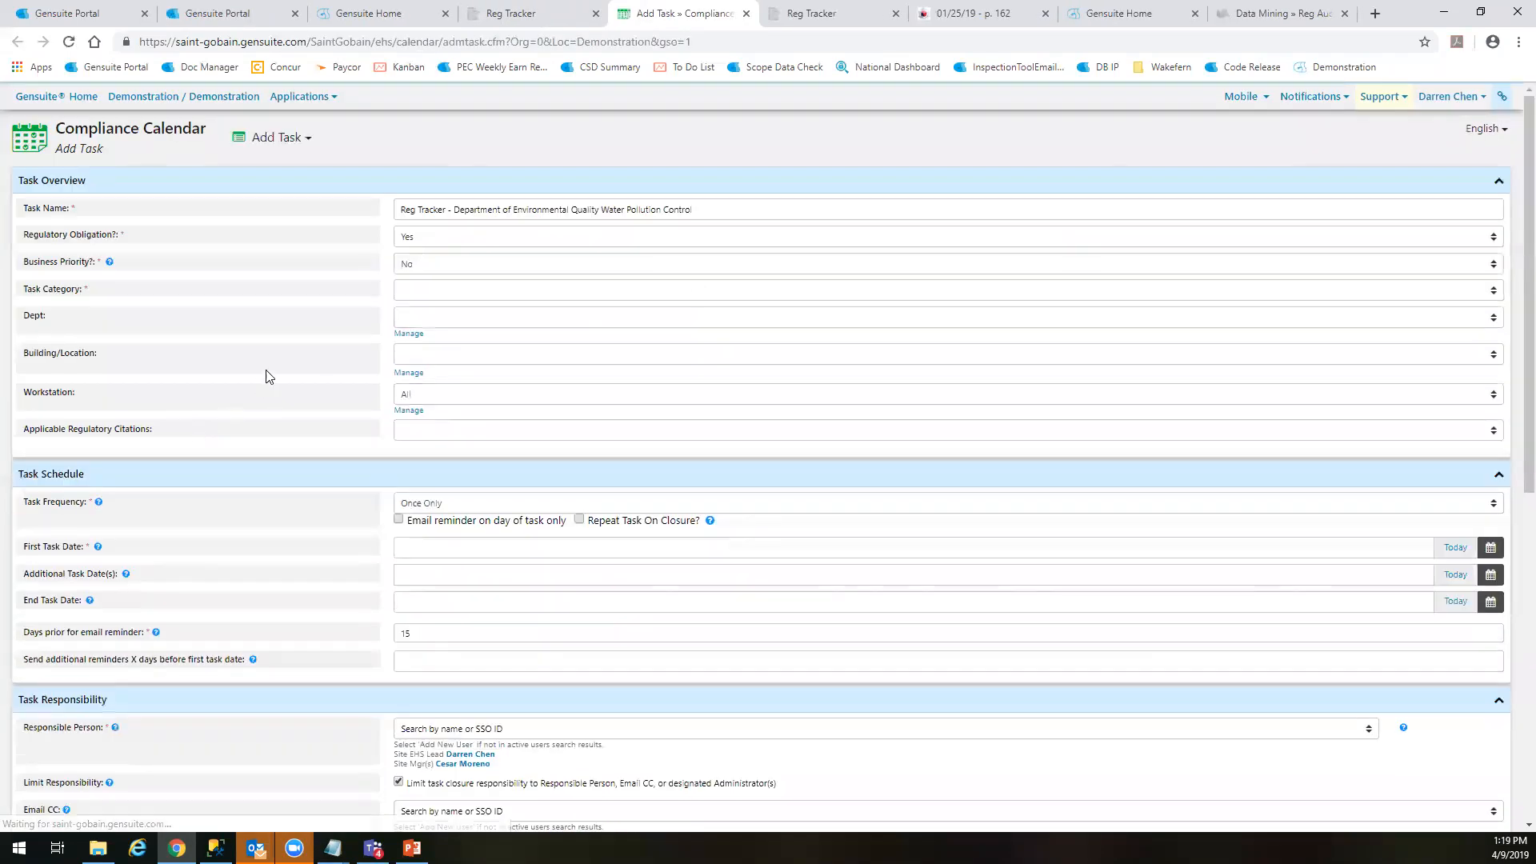
Review the prefilled Compliance Calendar task form from overview to closure verifier, highlighting the regulation summary and link in the Task Plan
scroll(254, 348, down, 1)
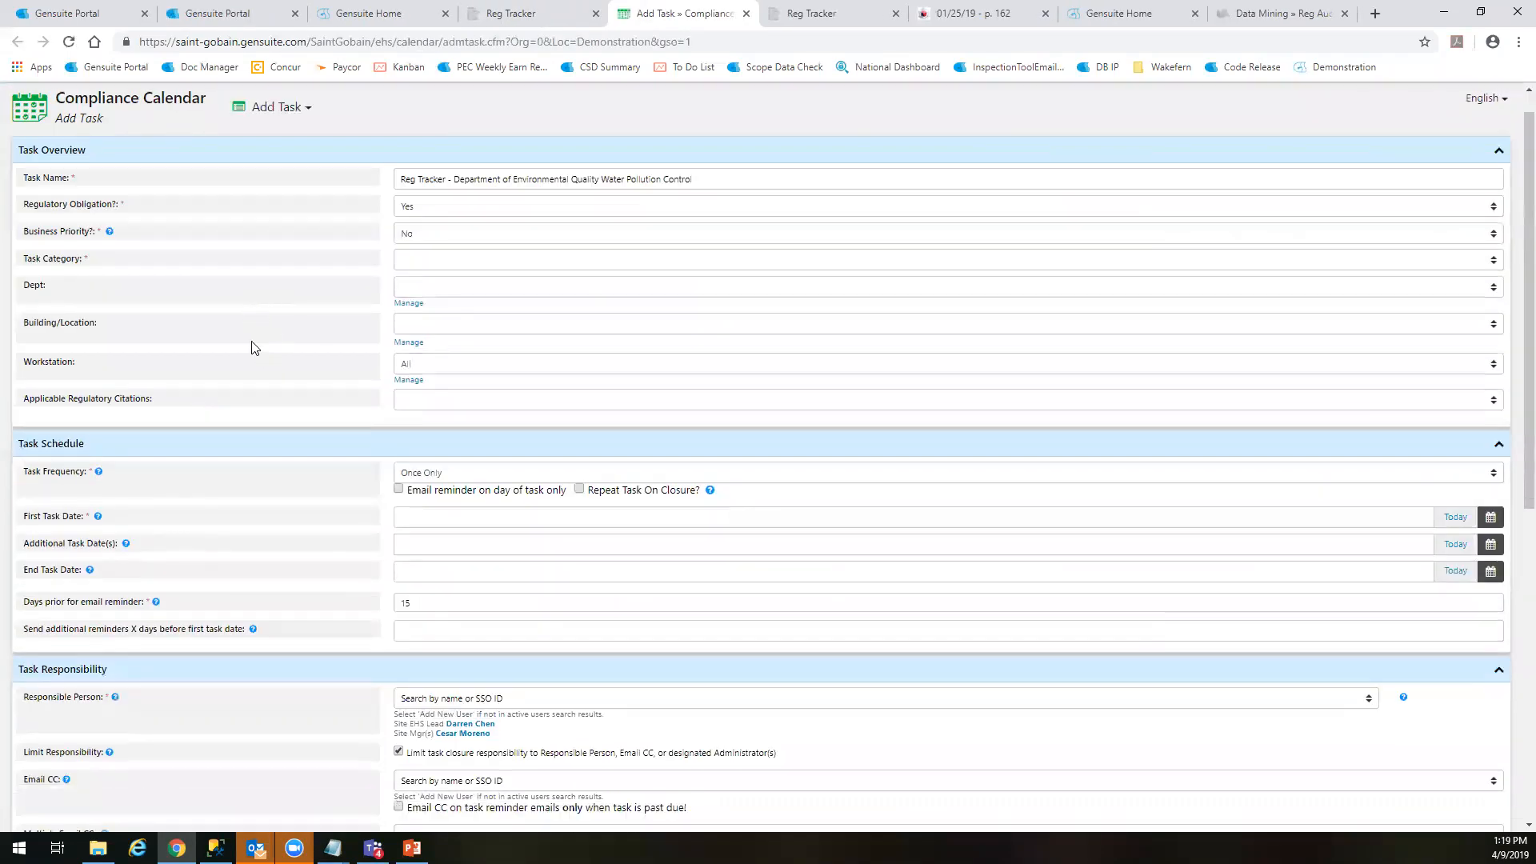
scroll(254, 348, down, 3)
scroll(252, 348, down, 3)
scroll(439, 436, up, 2)
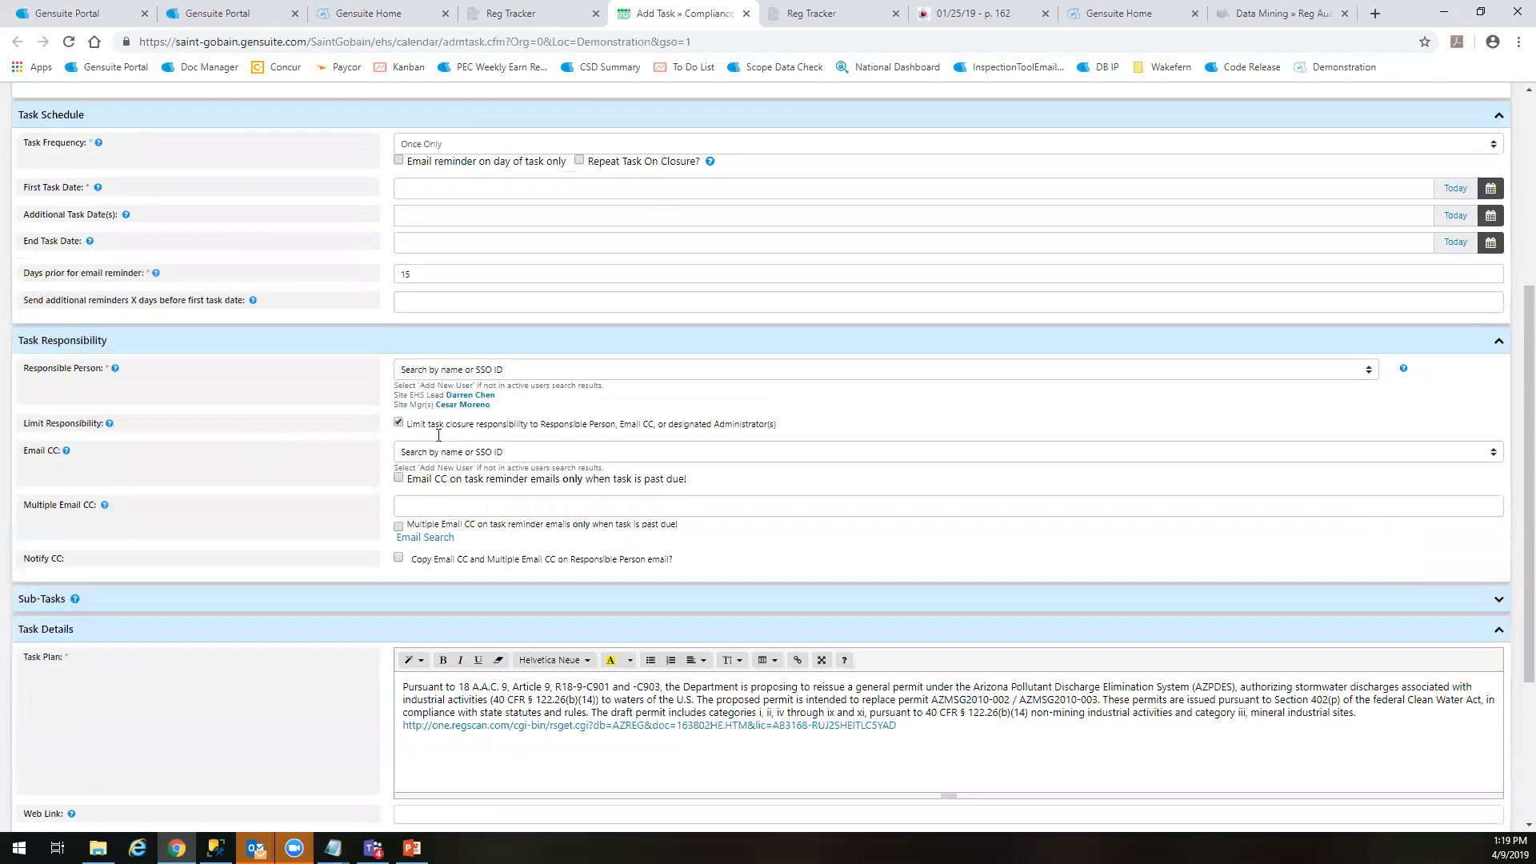
scroll(752, 486, down, 3)
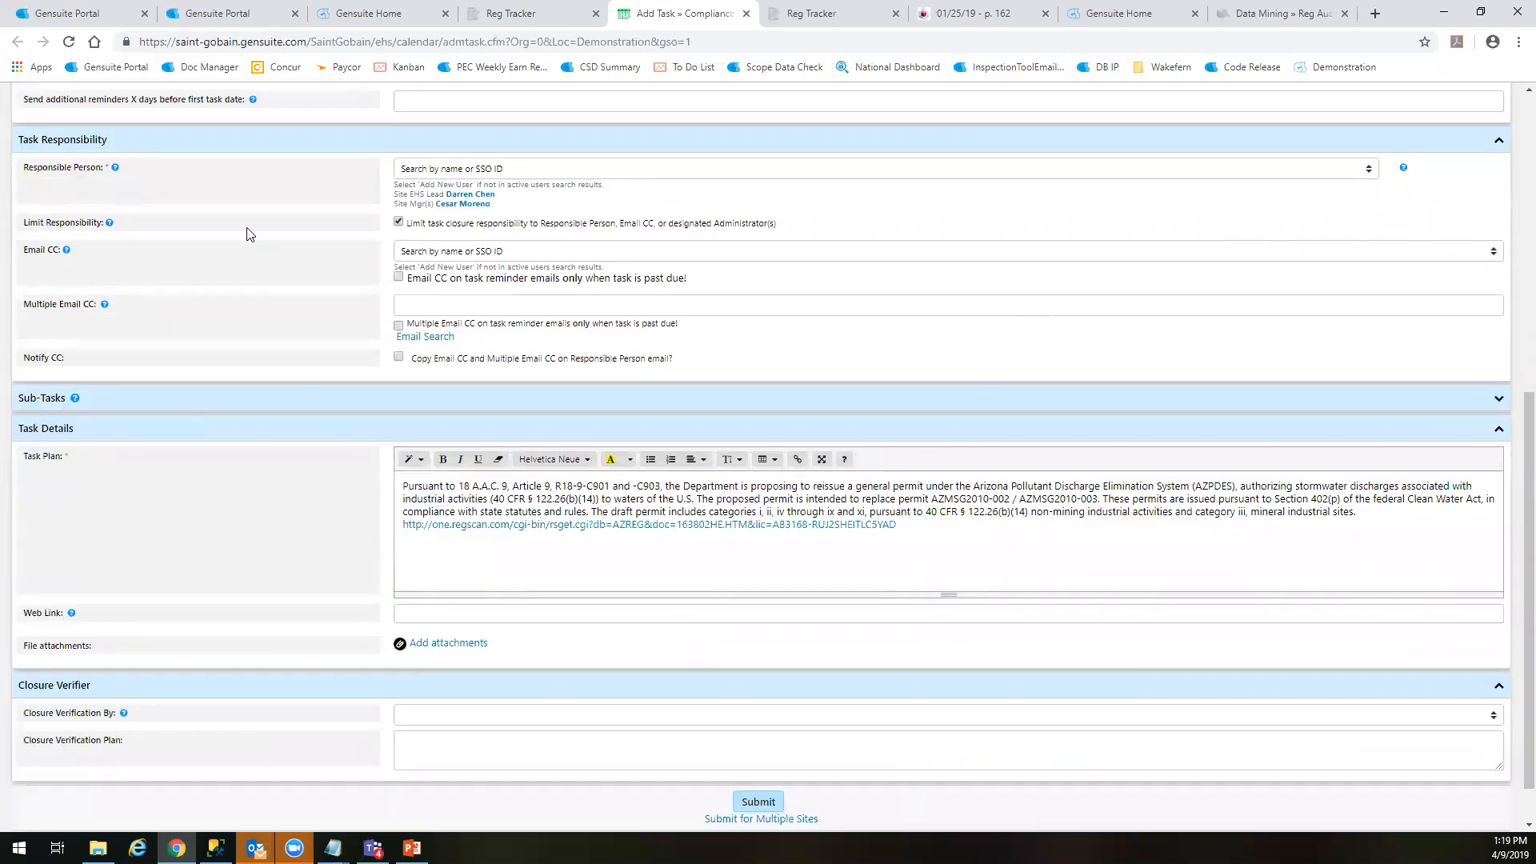
click(520, 13)
click(680, 13)
drag(993, 532, 257, 477)
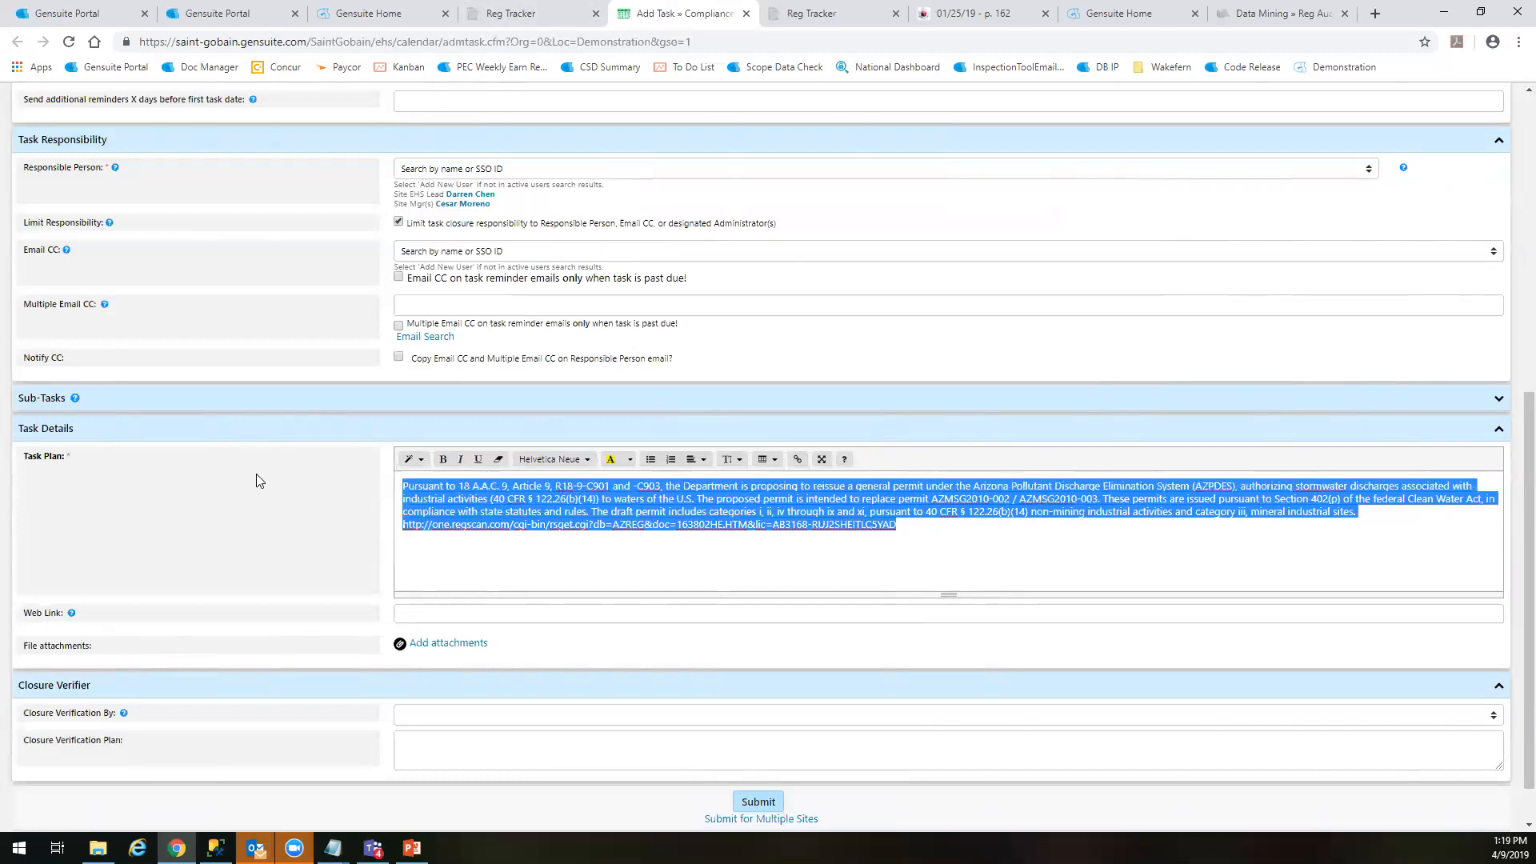
click(973, 559)
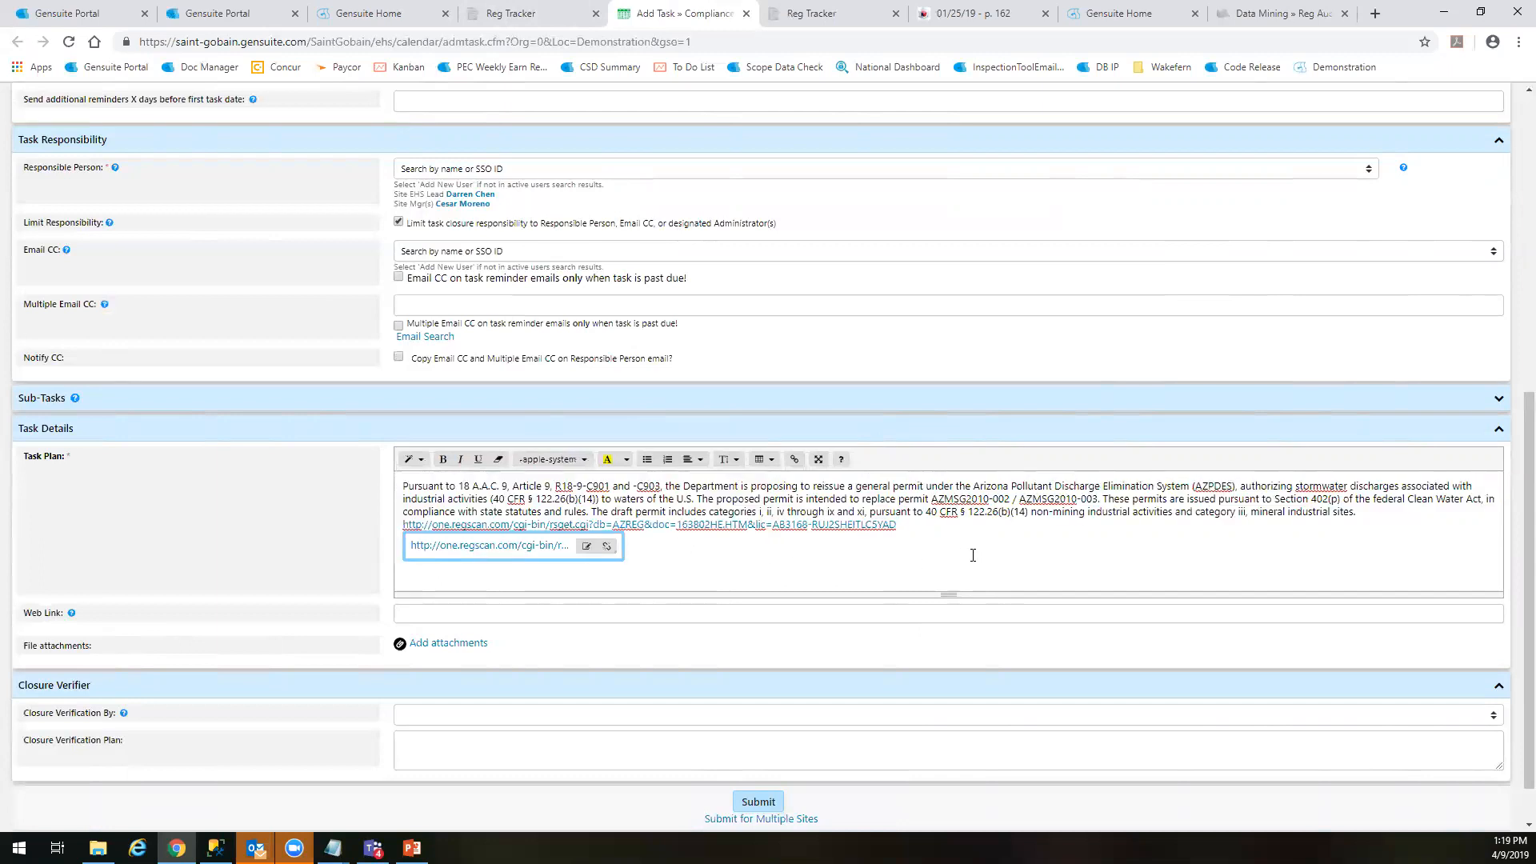
click(1143, 512)
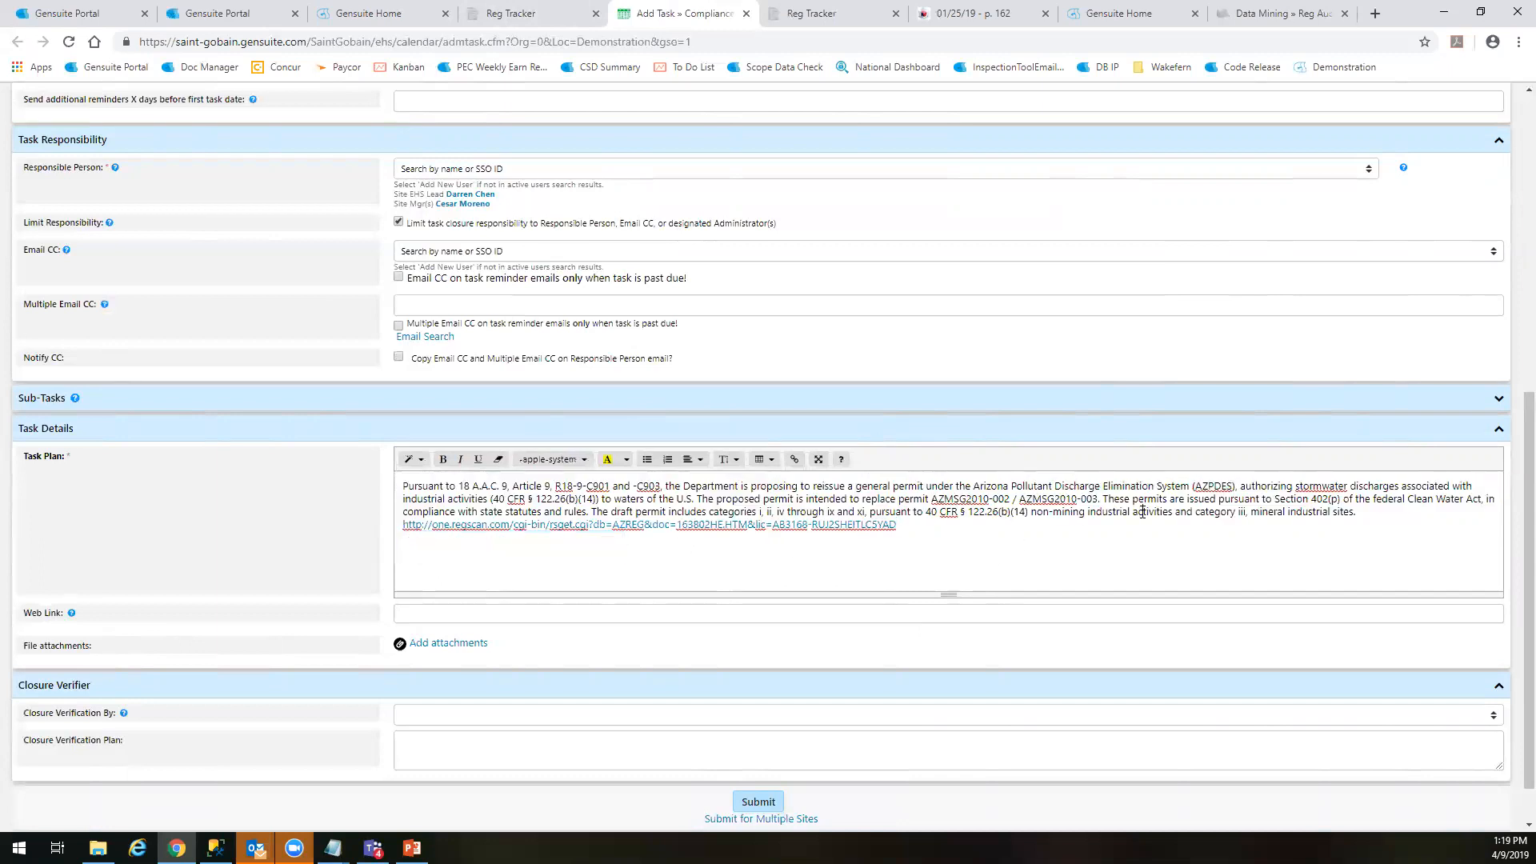
scroll(1112, 536, up, 6)
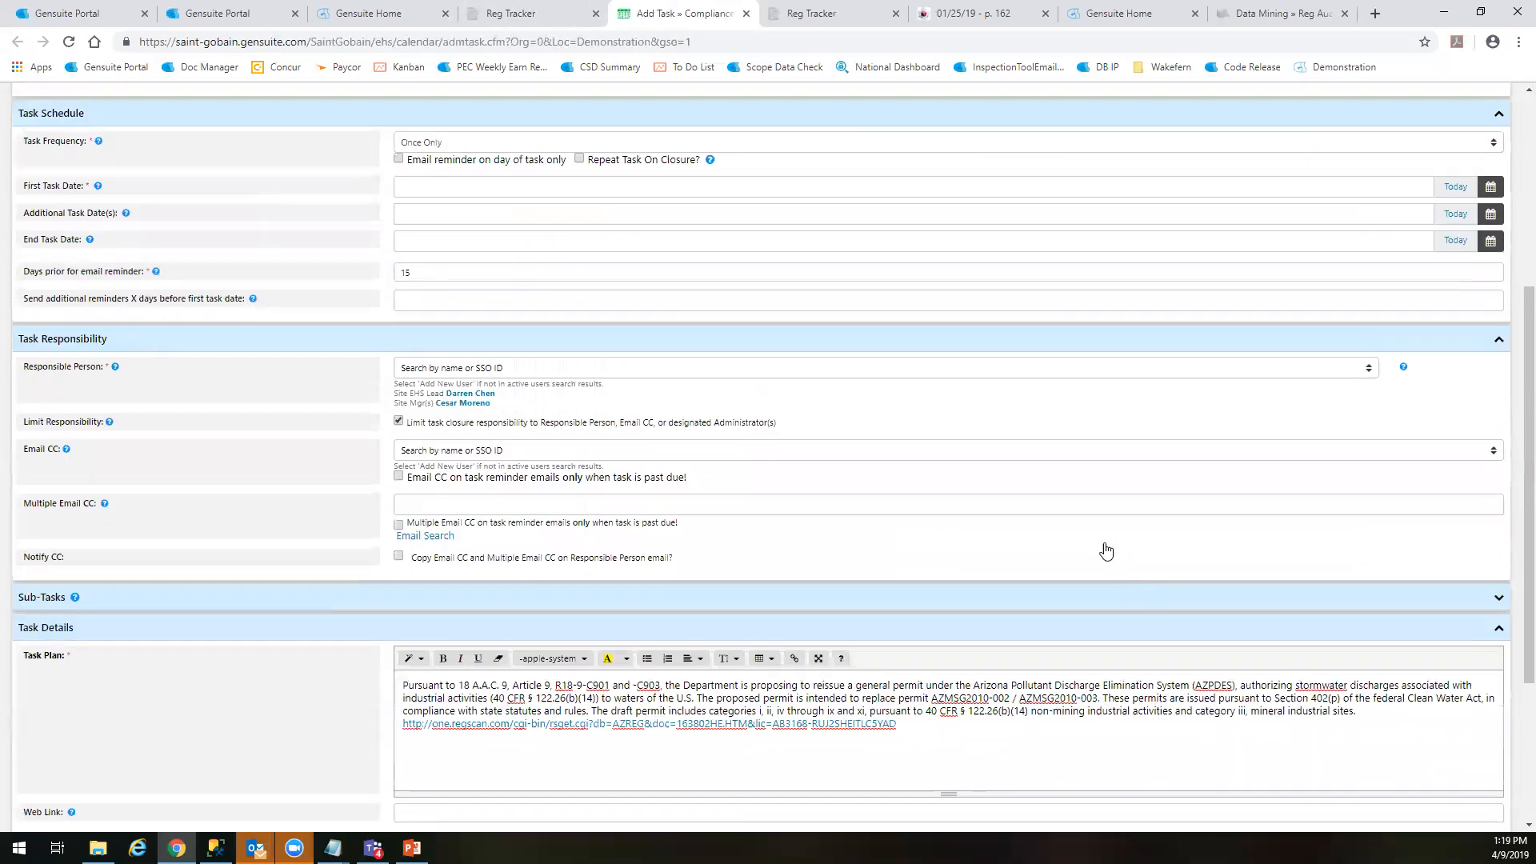
scroll(821, 585, up, 1)
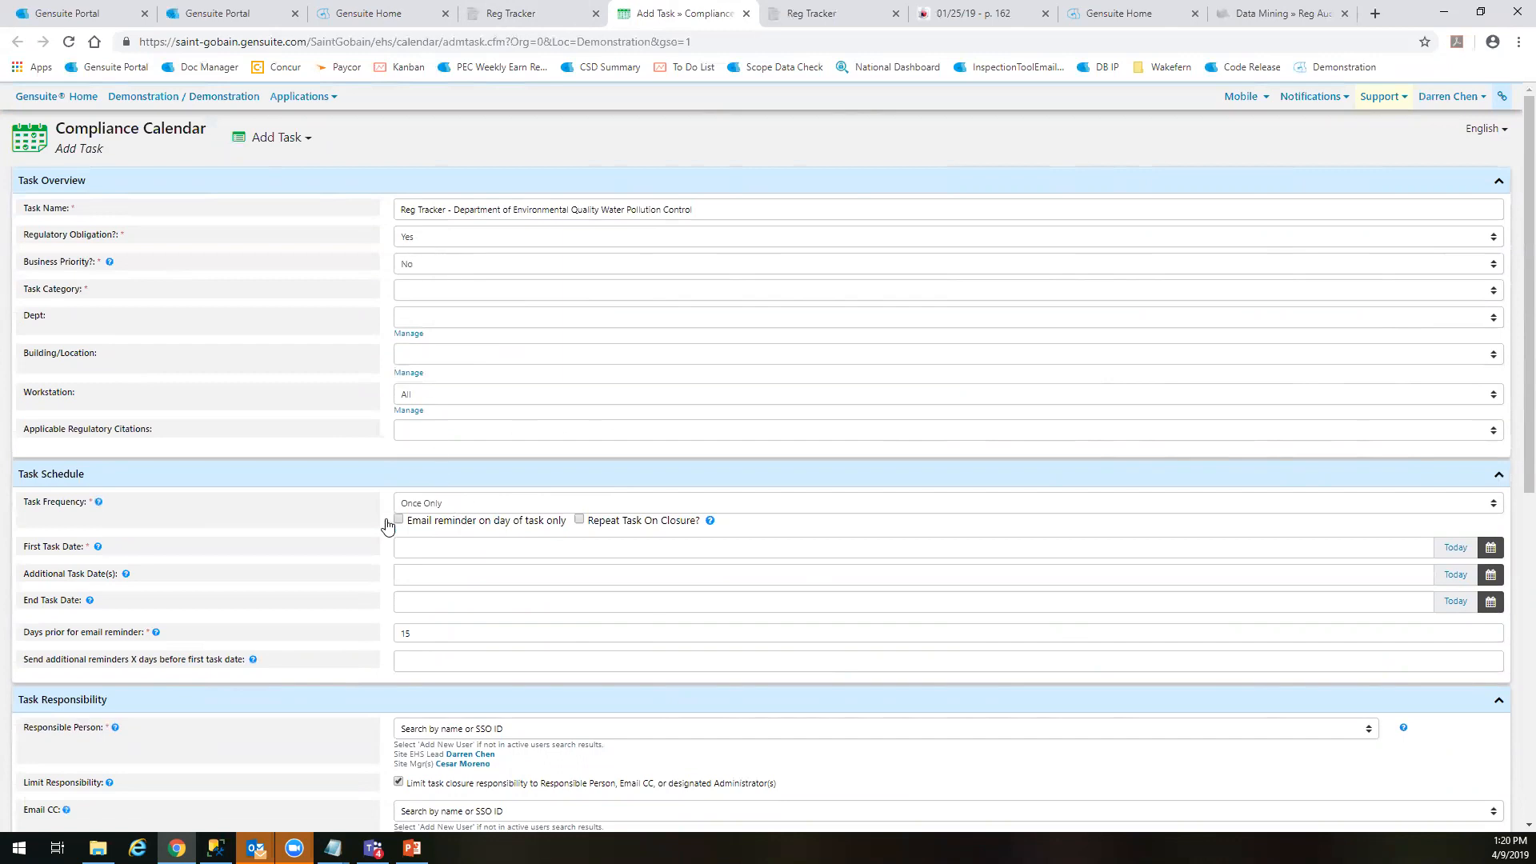
Examine the Task Category and Business Priority choices in the task overview, leaving both fields as they are
click(446, 291)
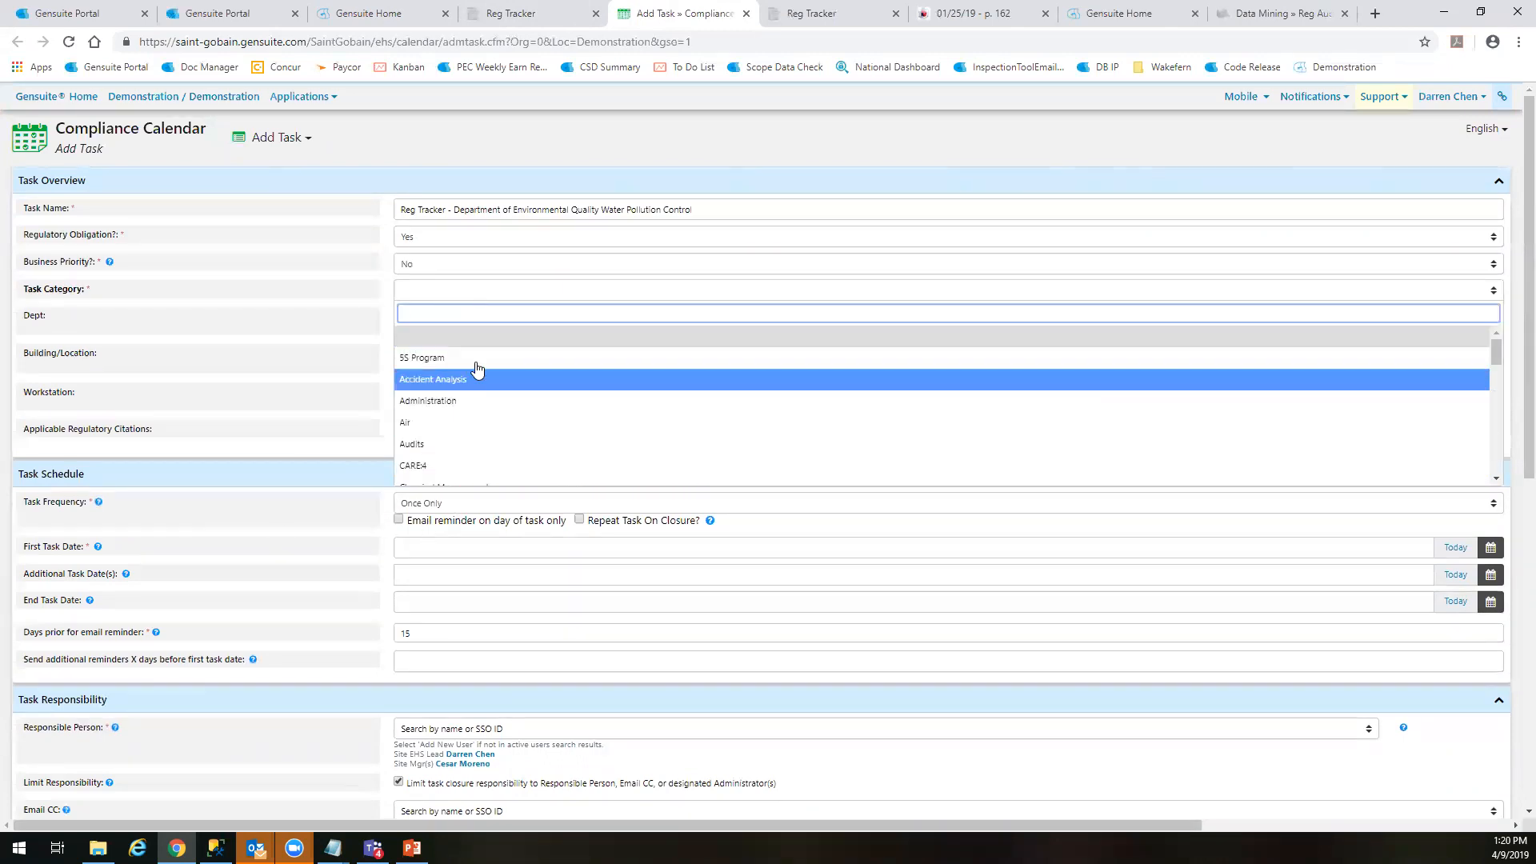
click(360, 332)
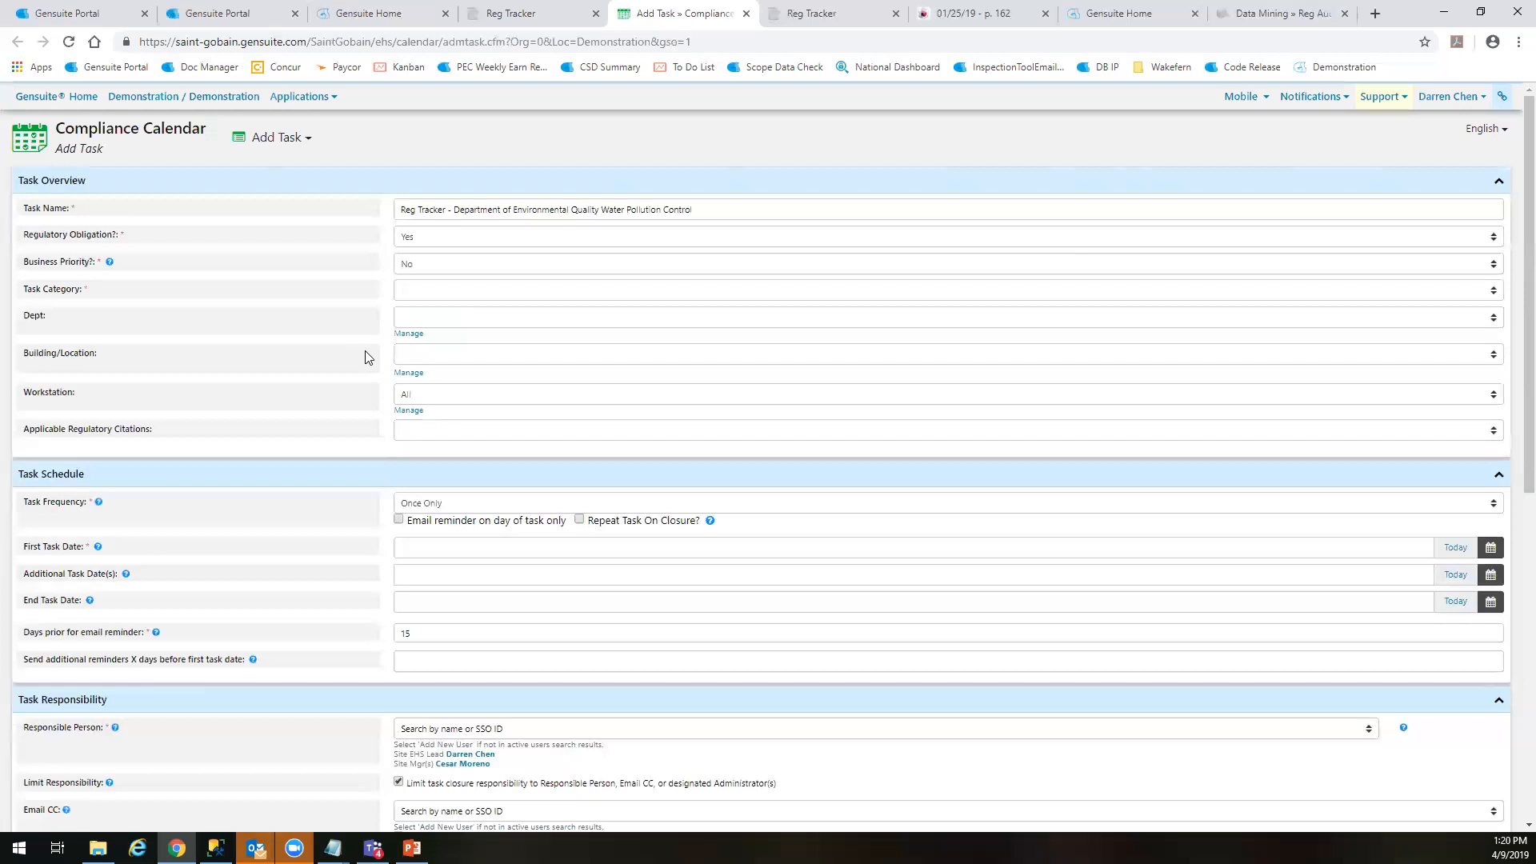
click(437, 267)
click(392, 301)
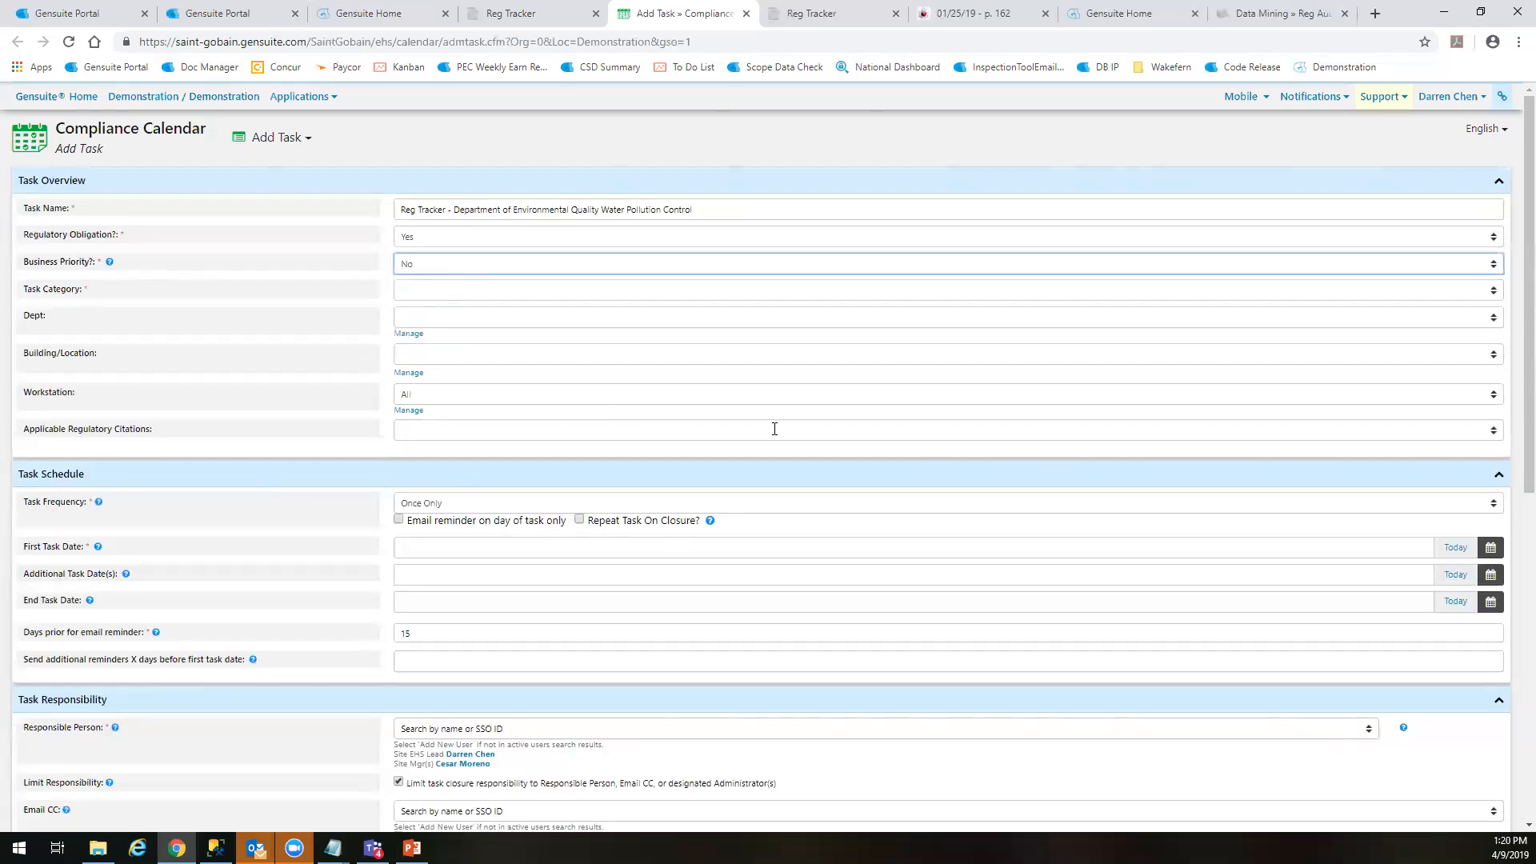
Review the task's schedule, responsibility, details and closure sections, and expand the Task Update History
scroll(646, 496, down, 3)
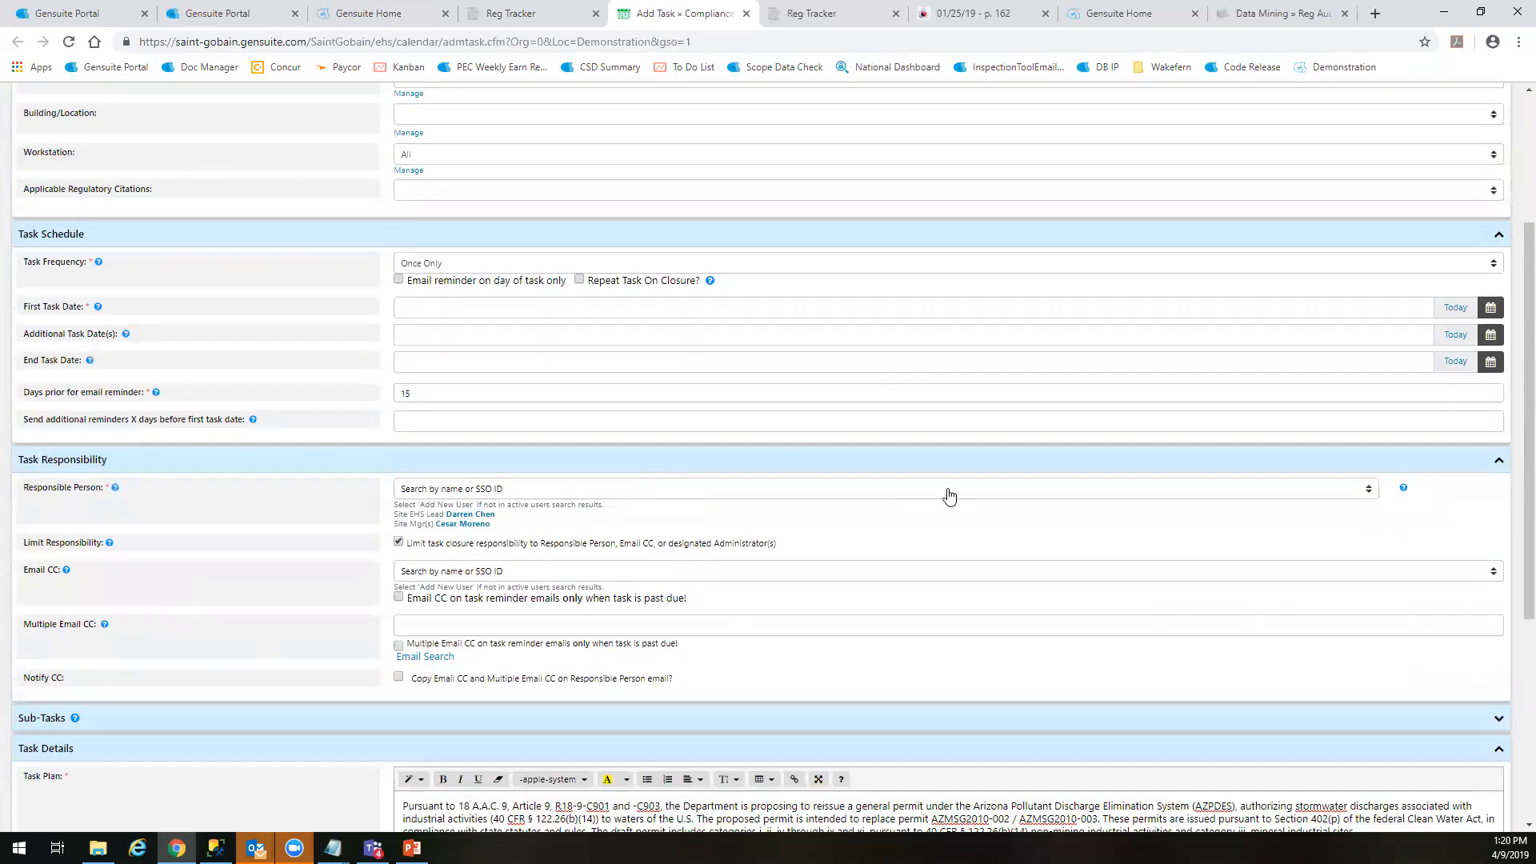
scroll(816, 611, down, 2)
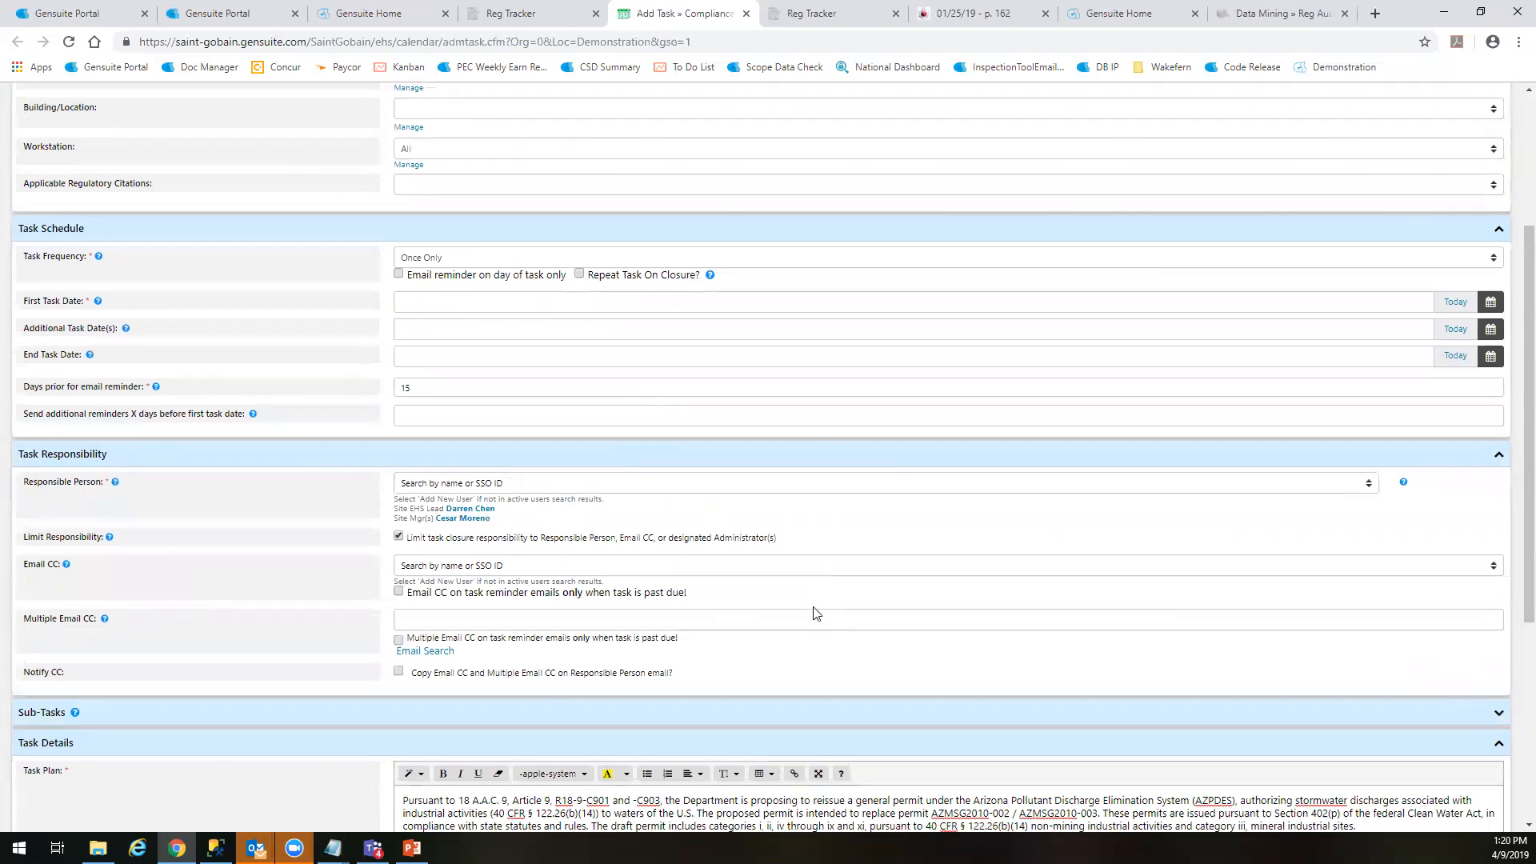
scroll(535, 633, down, 3)
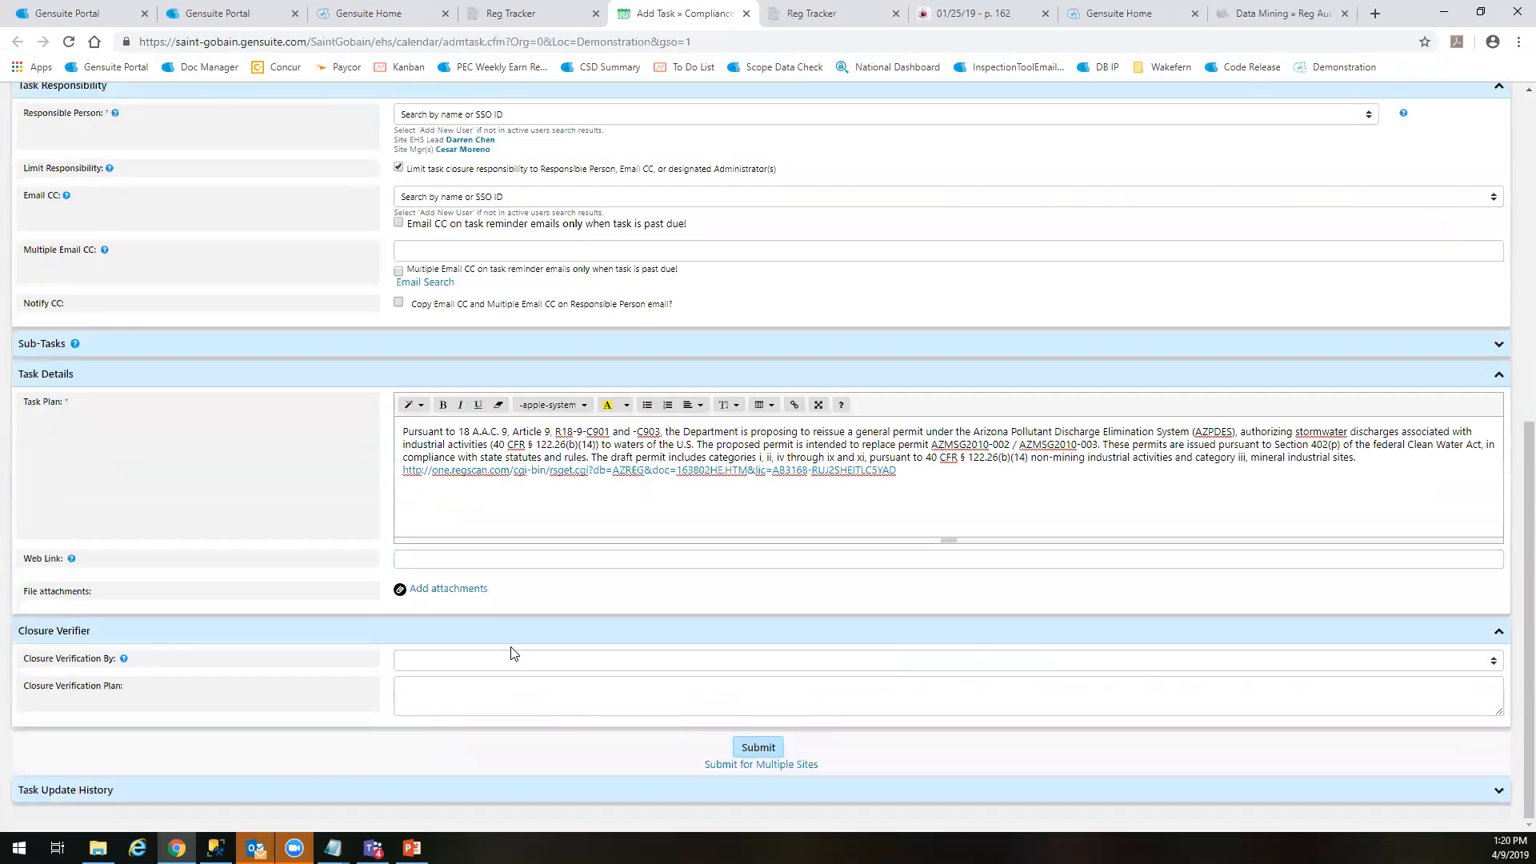
click(438, 794)
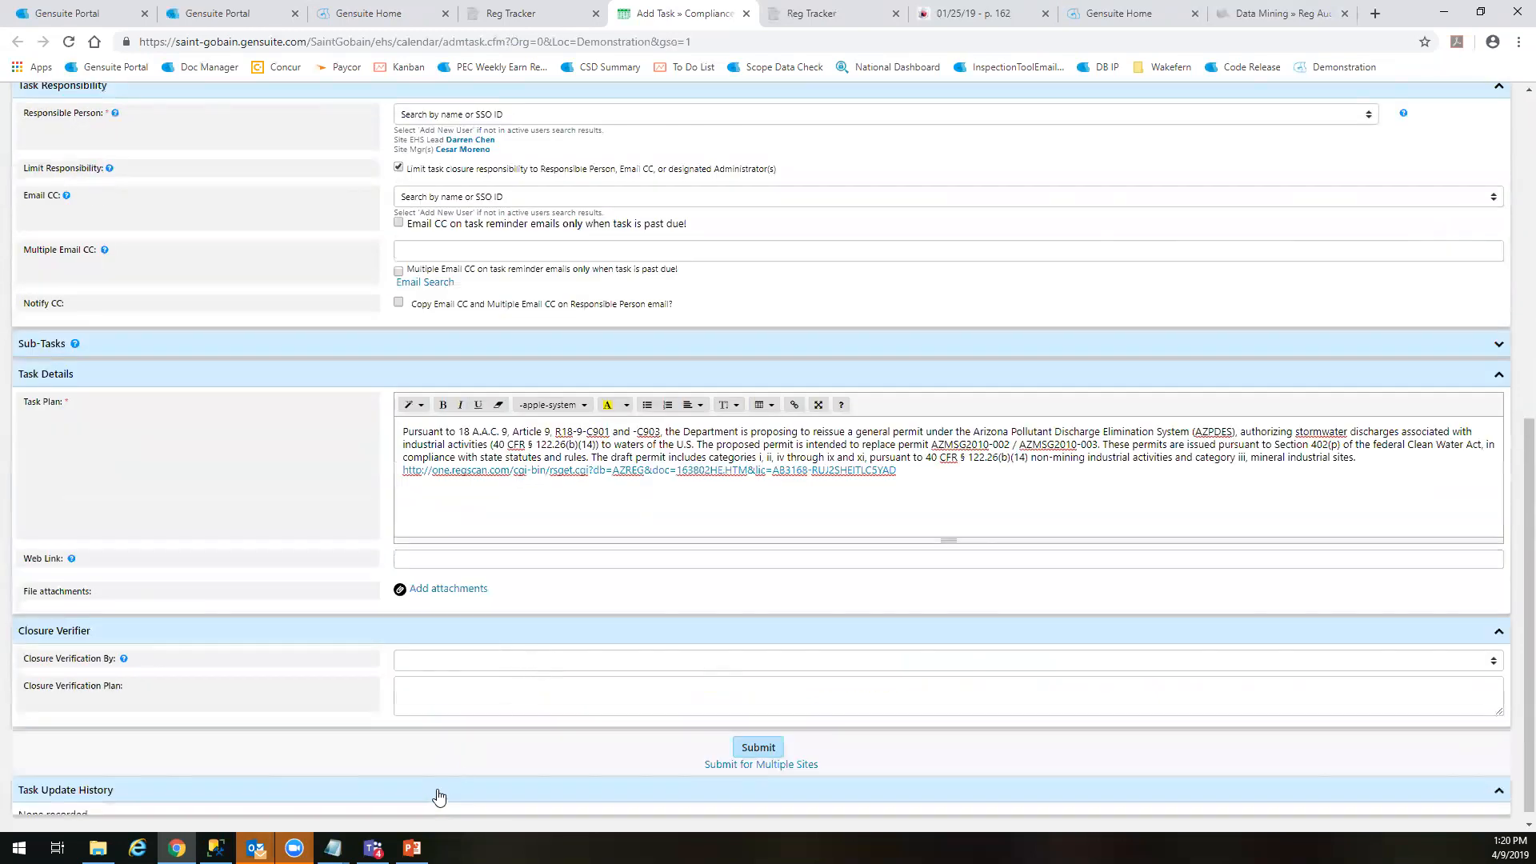
Leave the calendar task unsubmitted, return to Reg Tracker and close the Escalate Reg Update dialog
scroll(621, 573, up, 8)
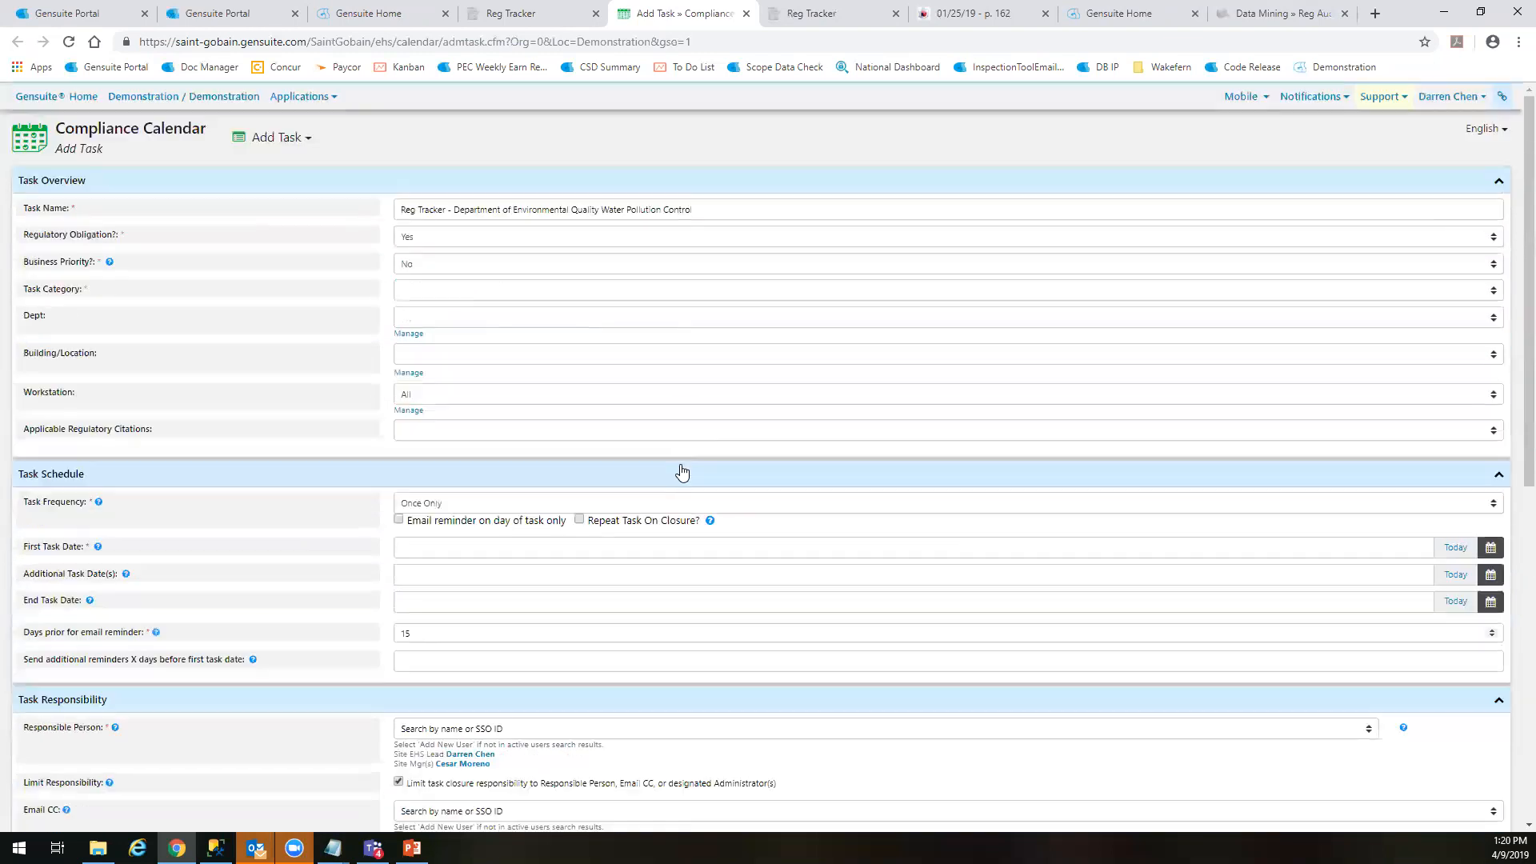
click(560, 7)
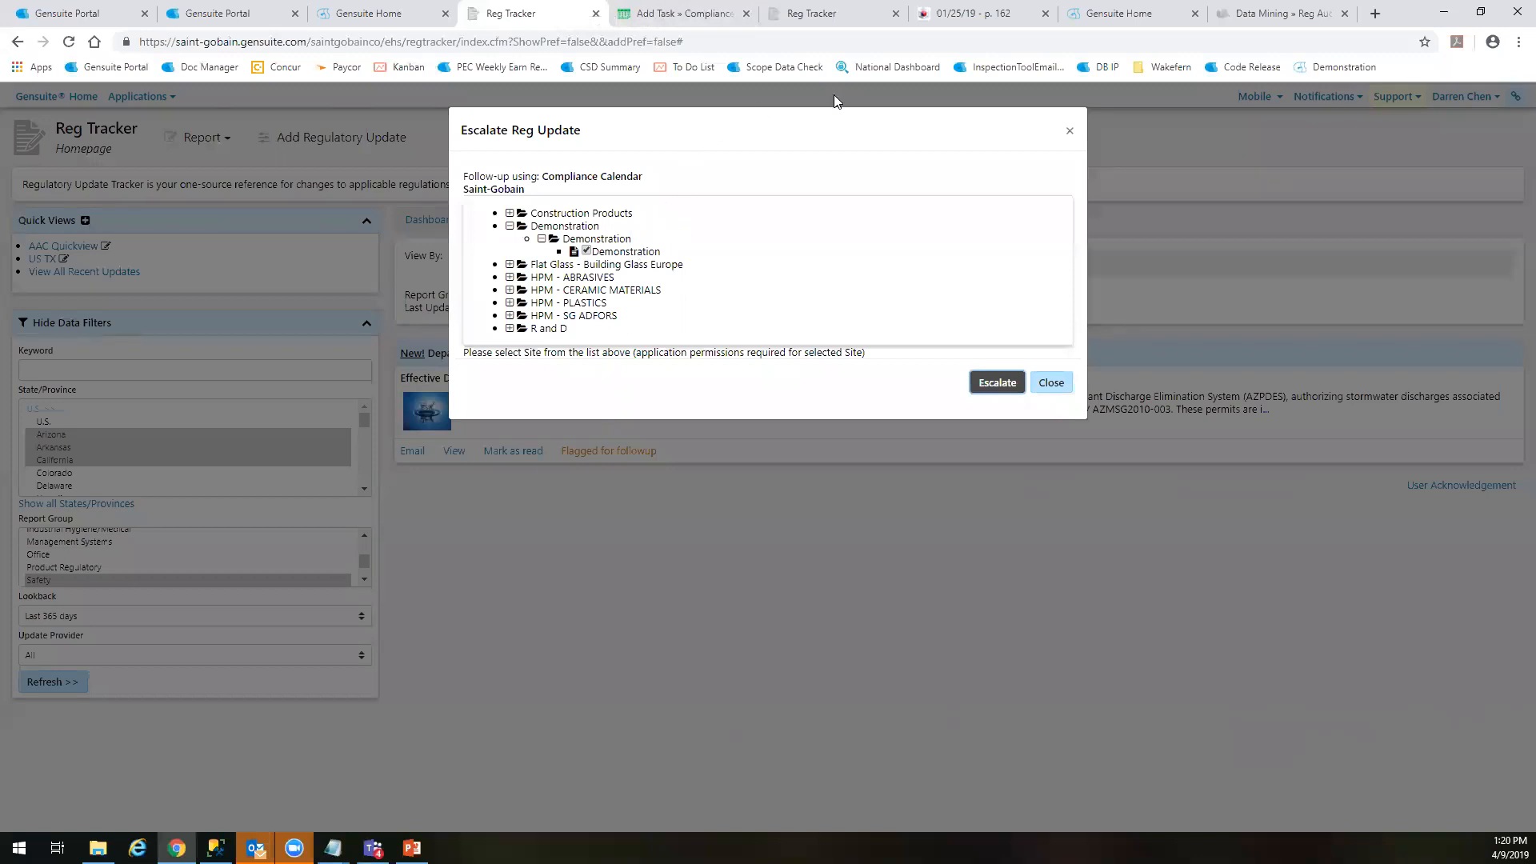
click(1051, 385)
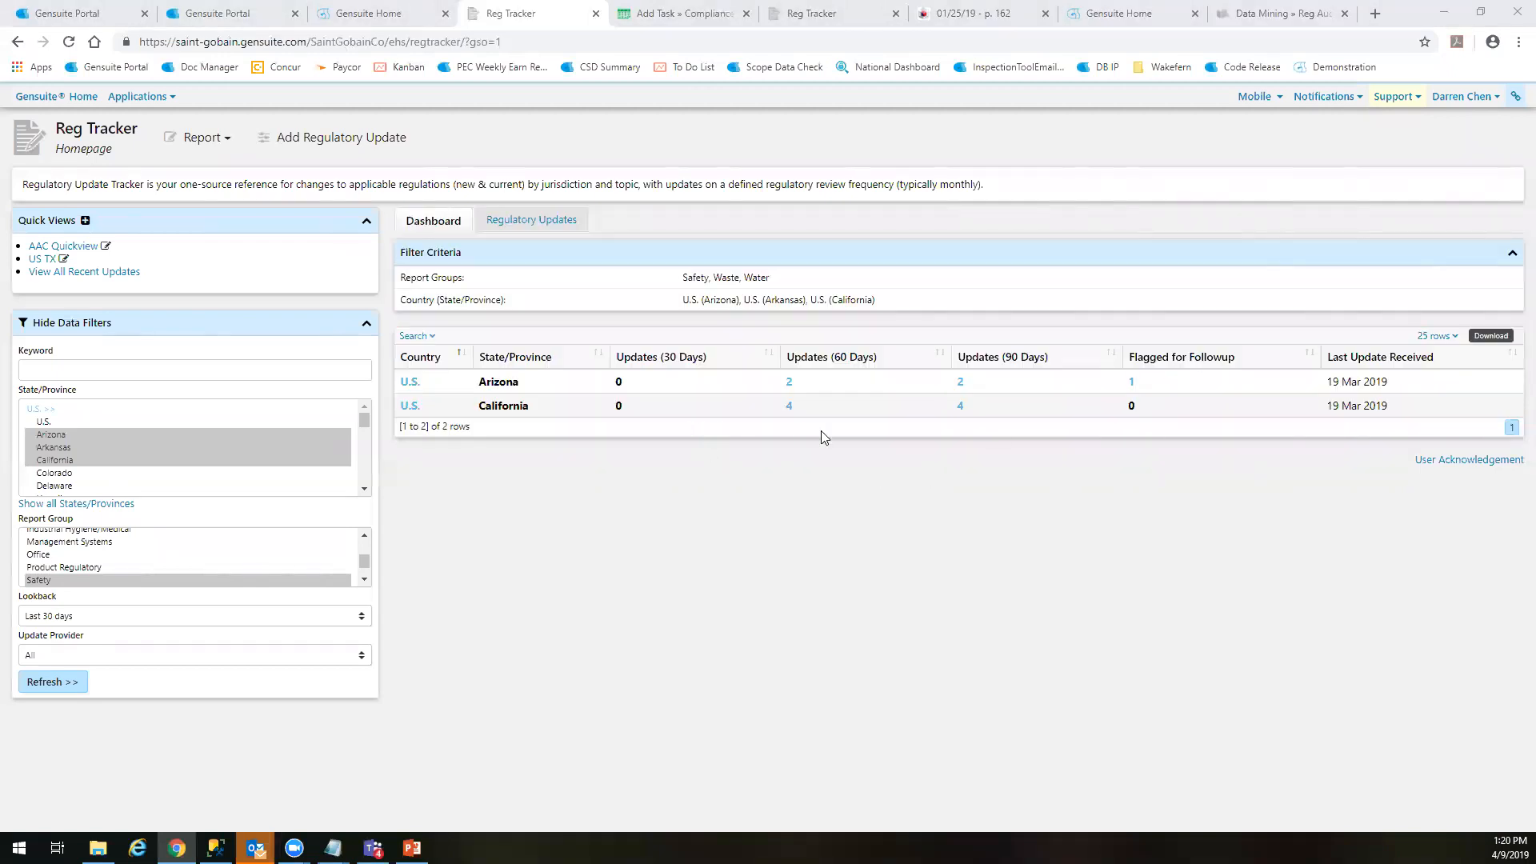
Run the Regulatory Updates Report with effective dates from 10-Mar-2019 to 09-Apr-2019 and review the listed records
click(200, 138)
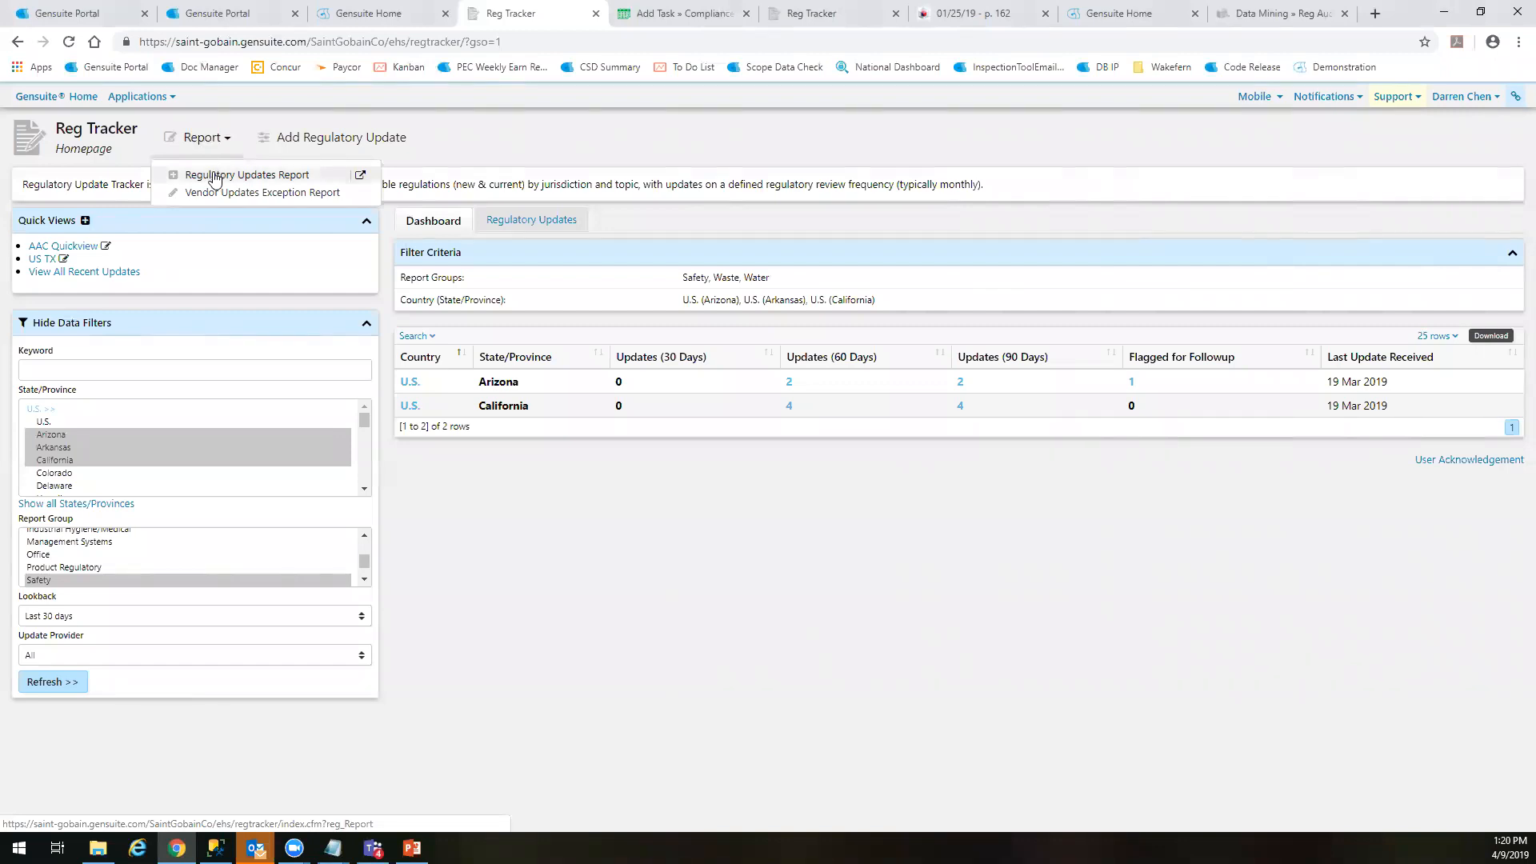
click(213, 174)
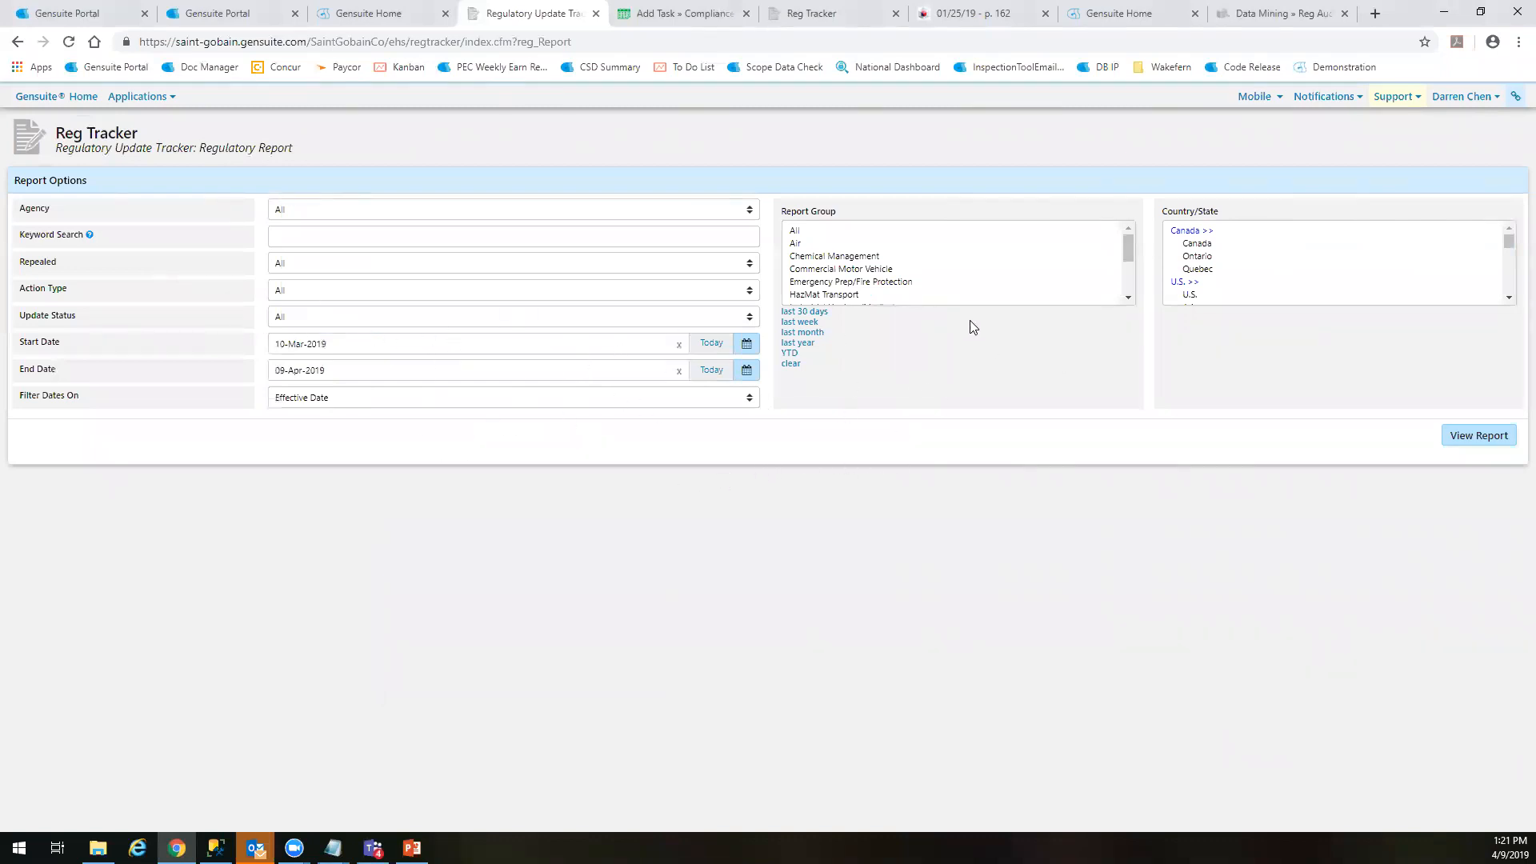
scroll(1268, 261, down, 5)
scroll(1268, 261, up, 5)
scroll(884, 270, down, 2)
scroll(884, 270, up, 2)
click(1476, 436)
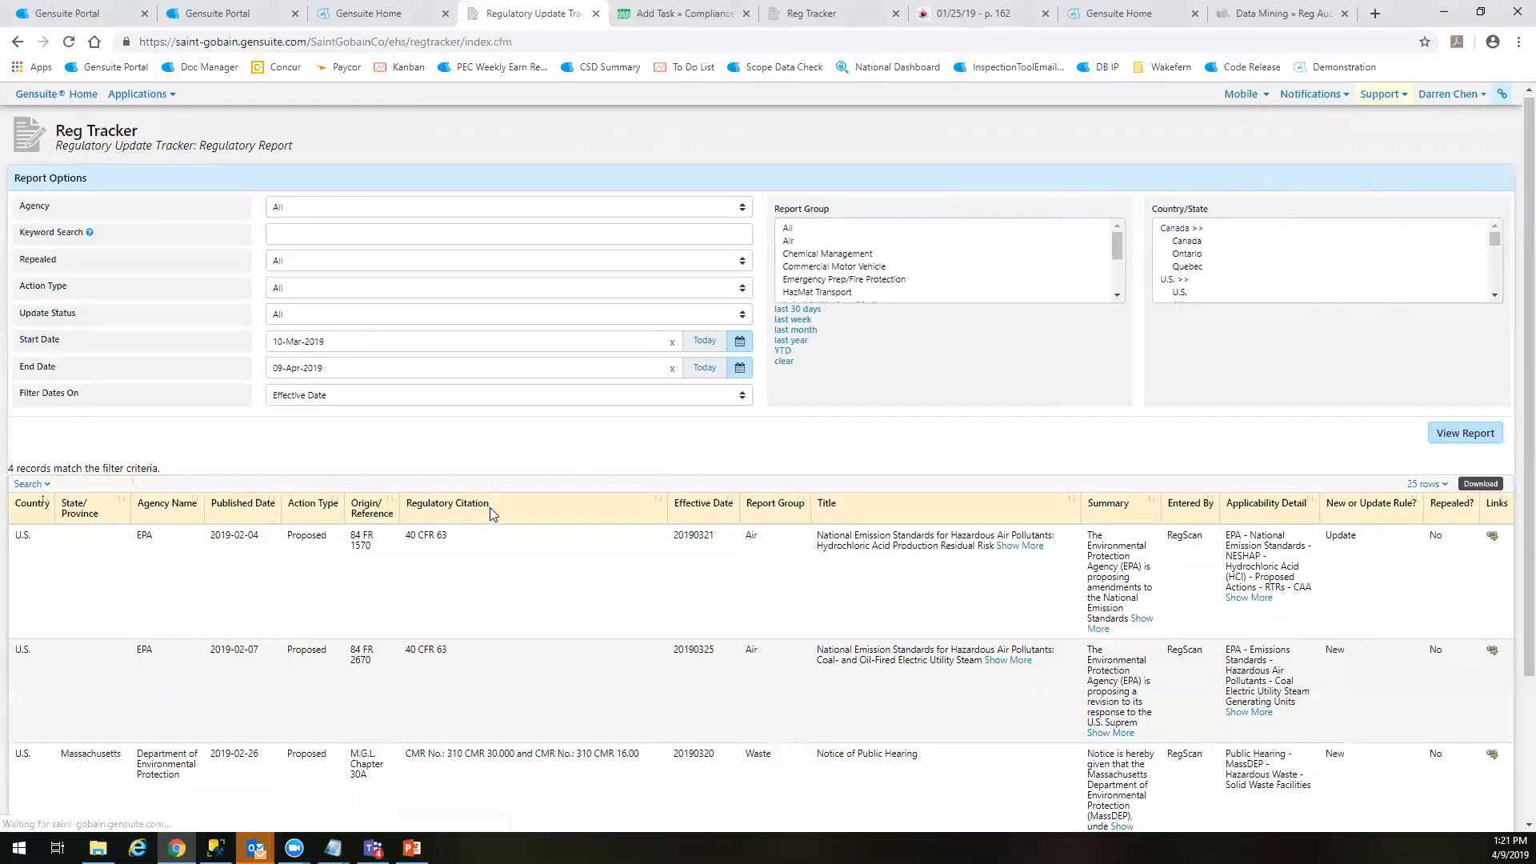
scroll(859, 509, down, 3)
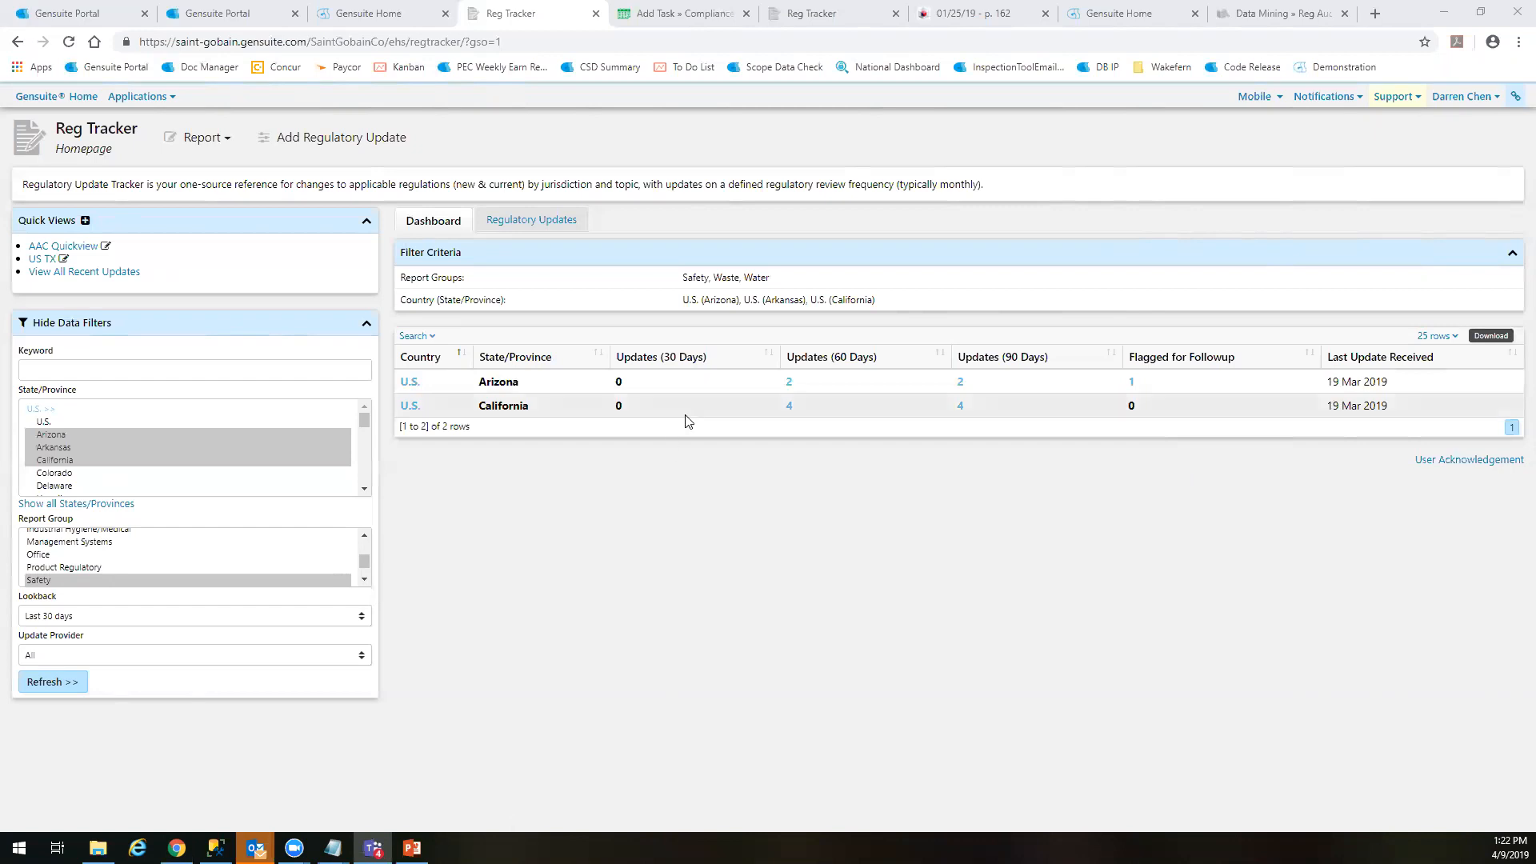
Check the unread regulatory updates list and go back to the Reg Tracker dashboard
click(516, 228)
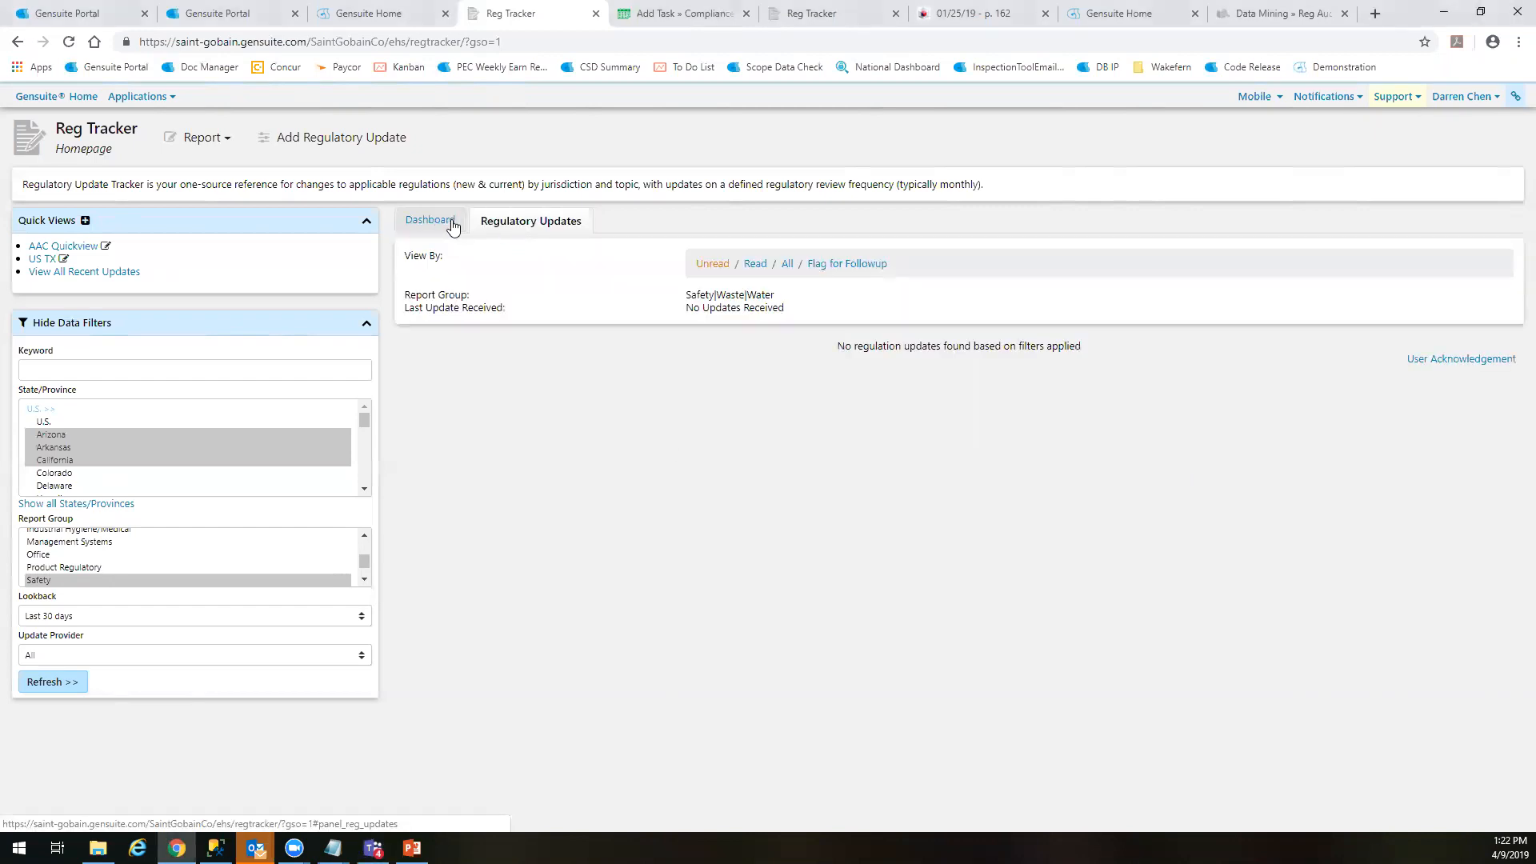
click(447, 223)
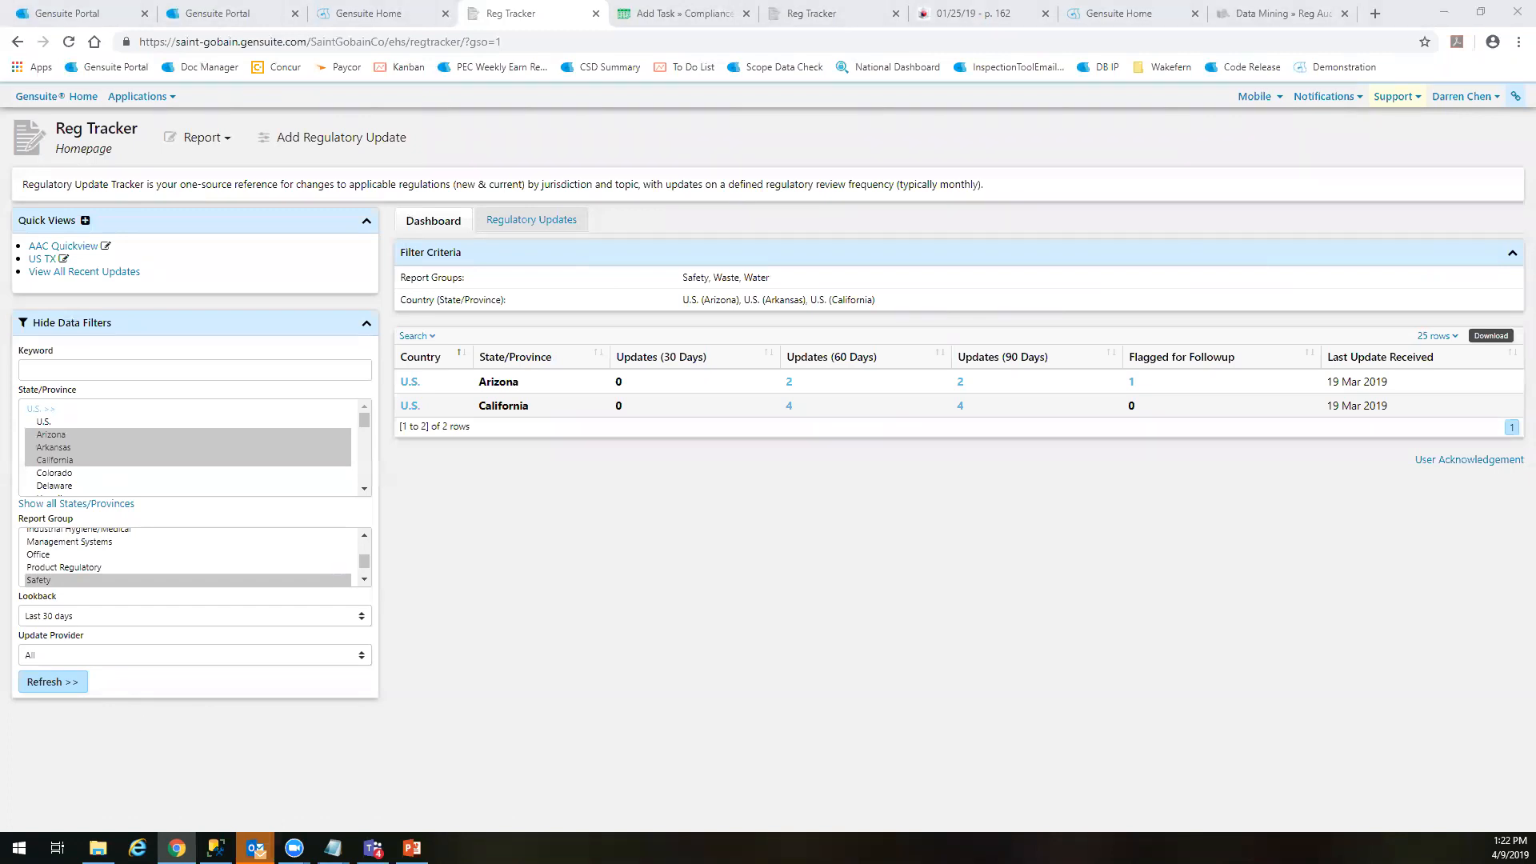
Switch to the PowerPoint presentation and display slide 8 on Reg Auditor's key capabilities
click(412, 847)
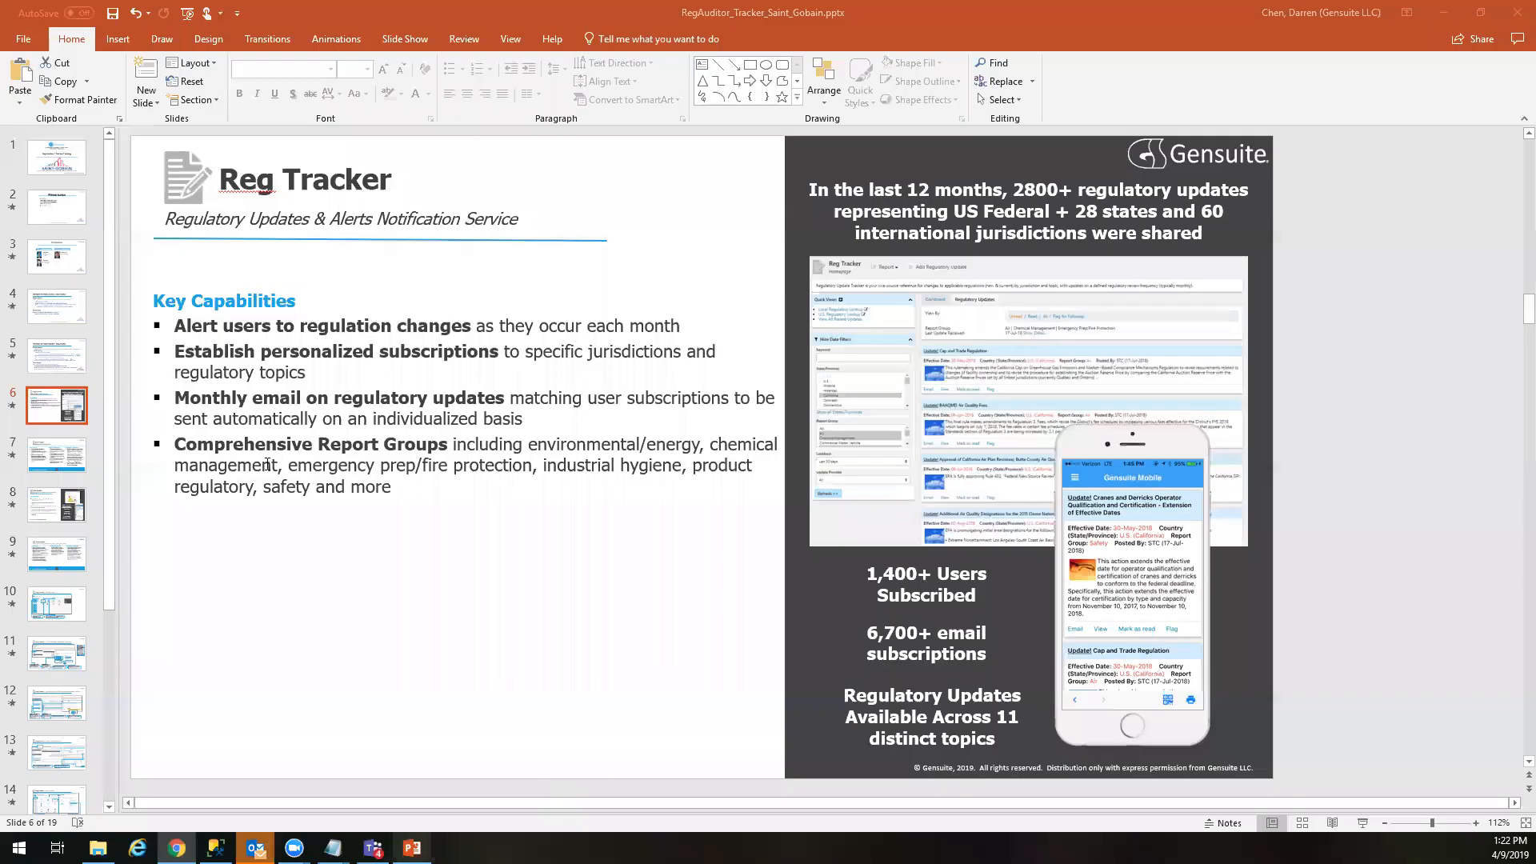
click(64, 519)
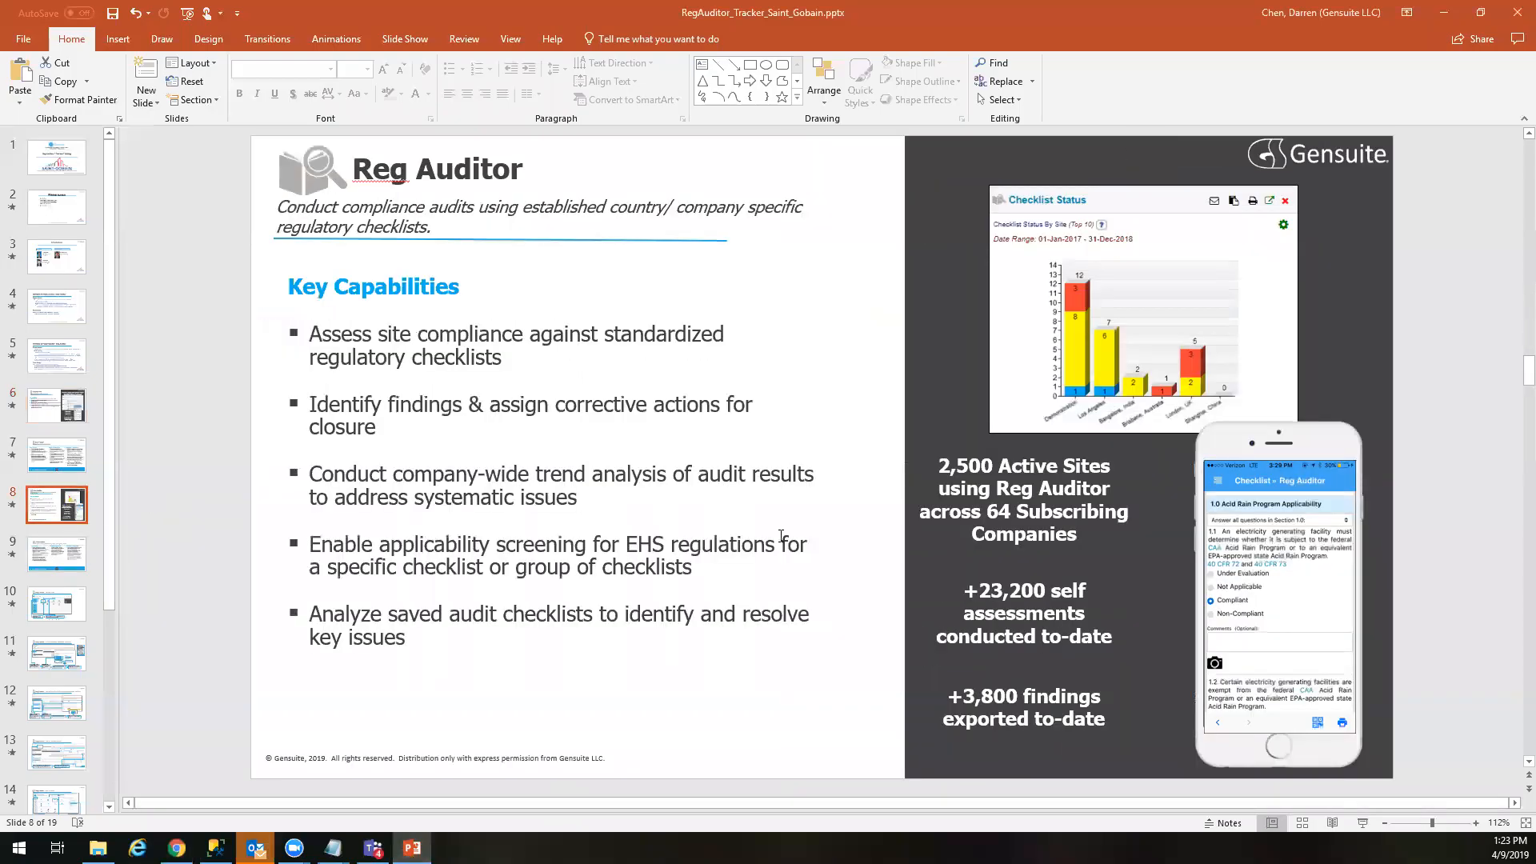
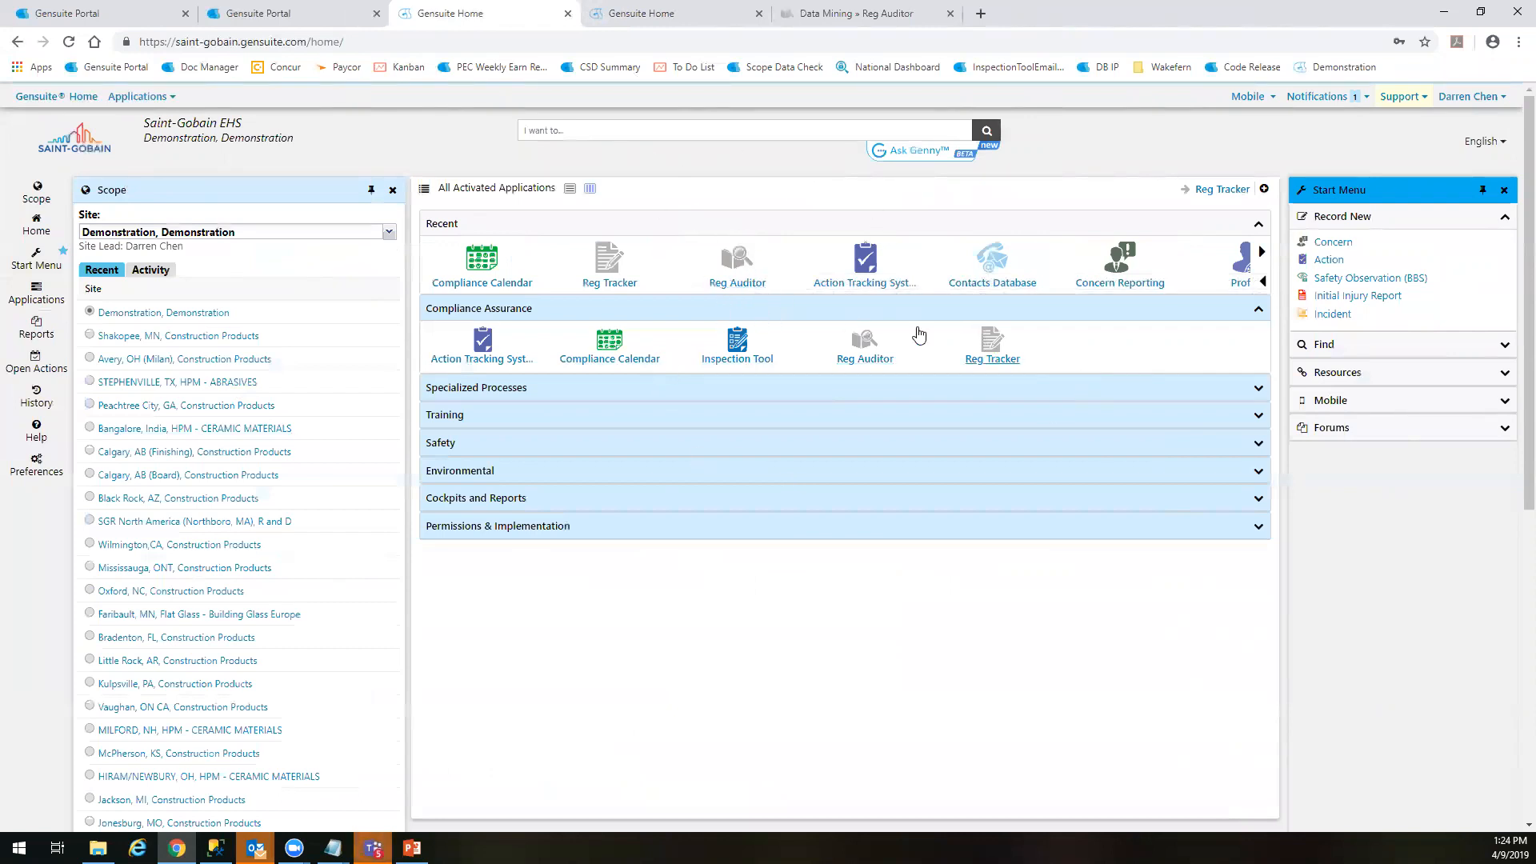
Open the Reg Auditor application and expand the Air group to list its checklists
click(750, 268)
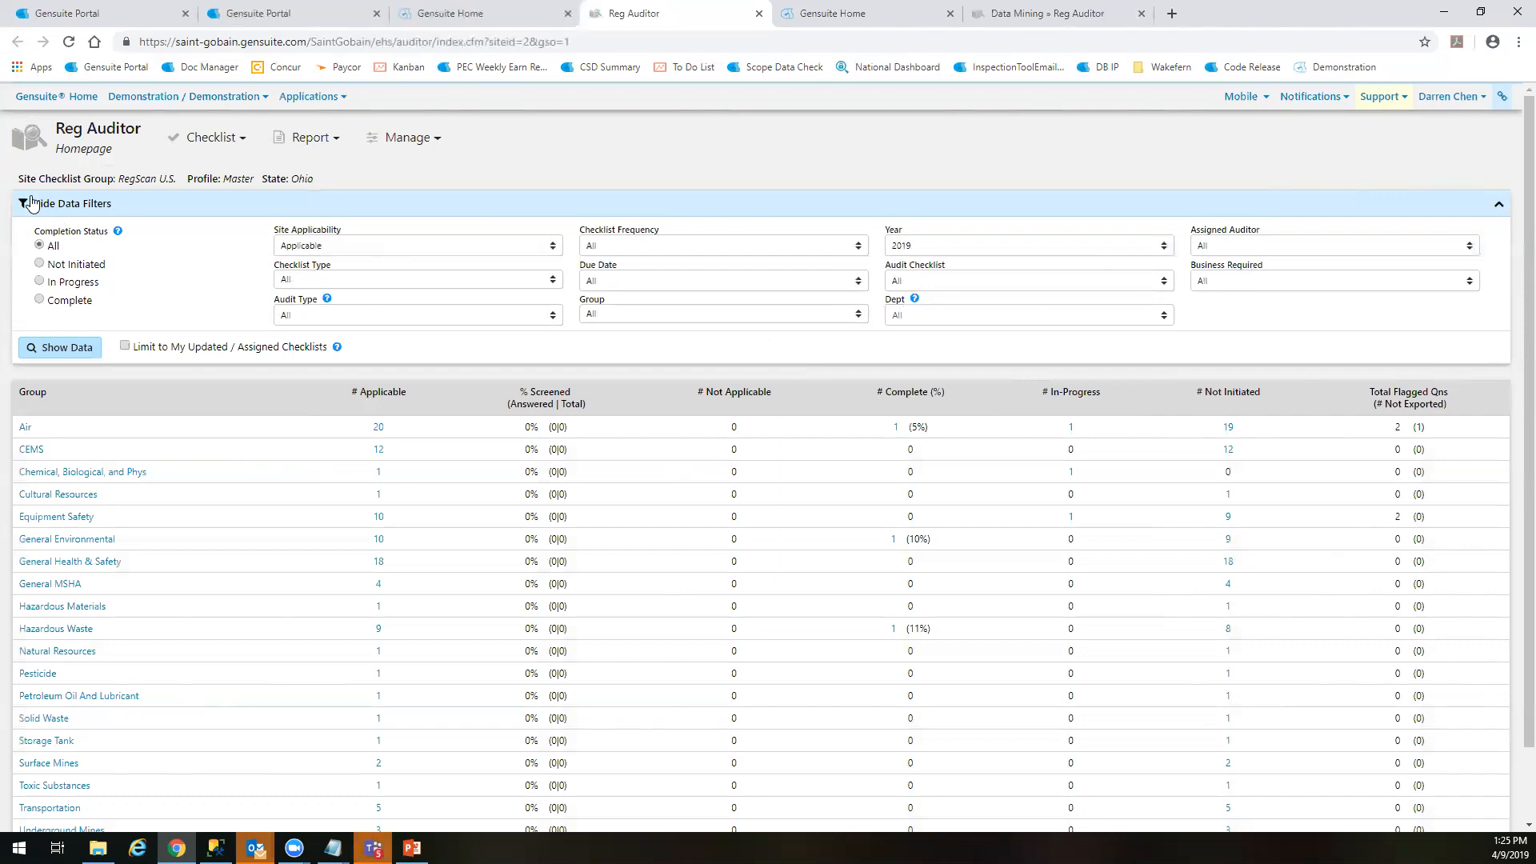
click(1379, 248)
click(1380, 248)
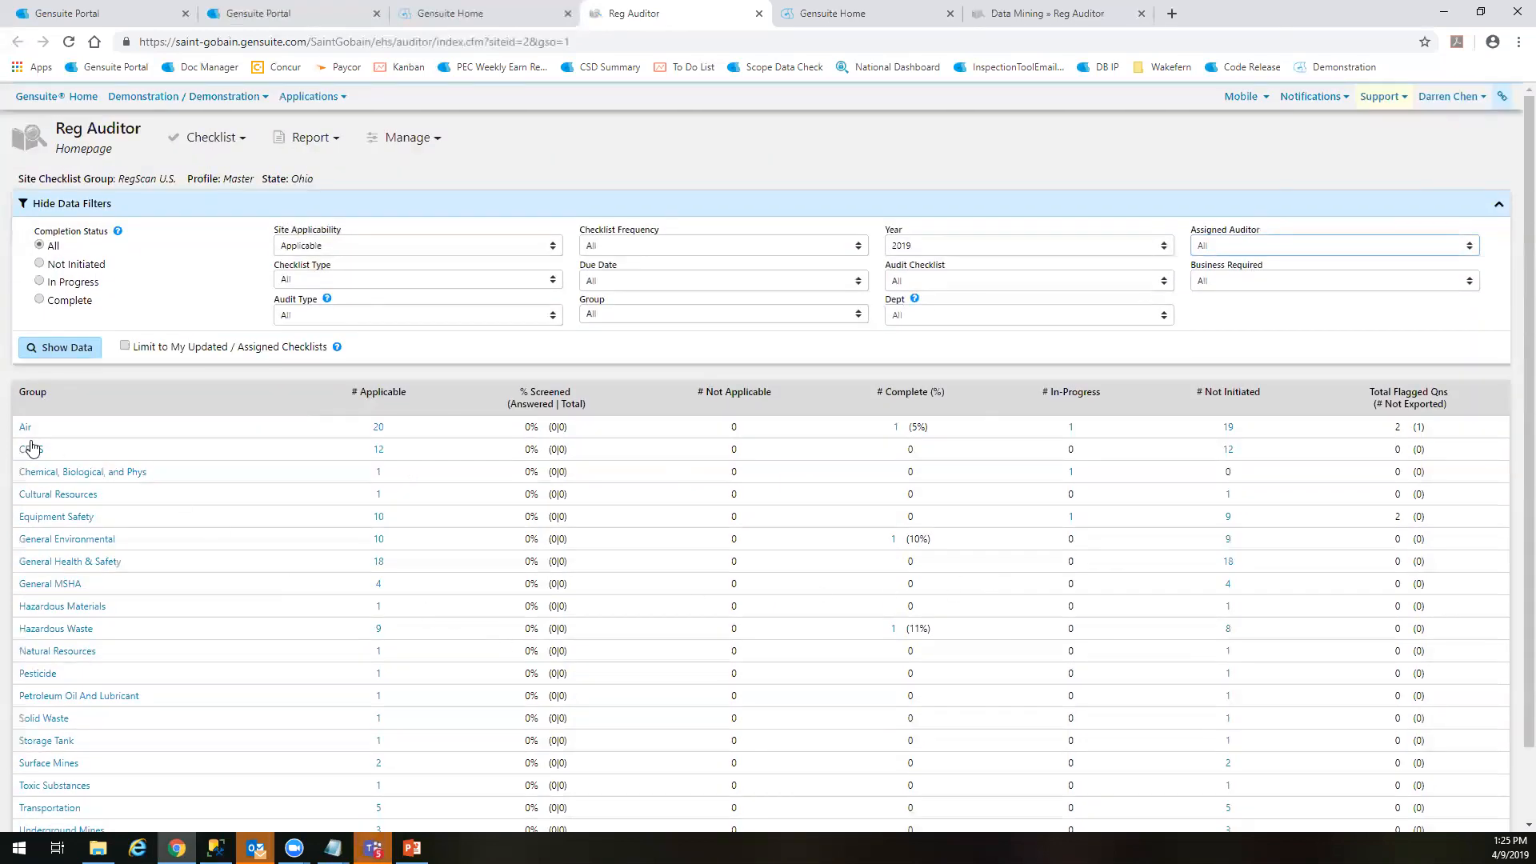
click(25, 428)
click(26, 428)
Examine the Air group's checklists, including Compliance Assurance Monitoring, General Air Quality Permits and Greenhouse Gas Reporting, with their status and auditor assignments
scroll(472, 594, down, 10)
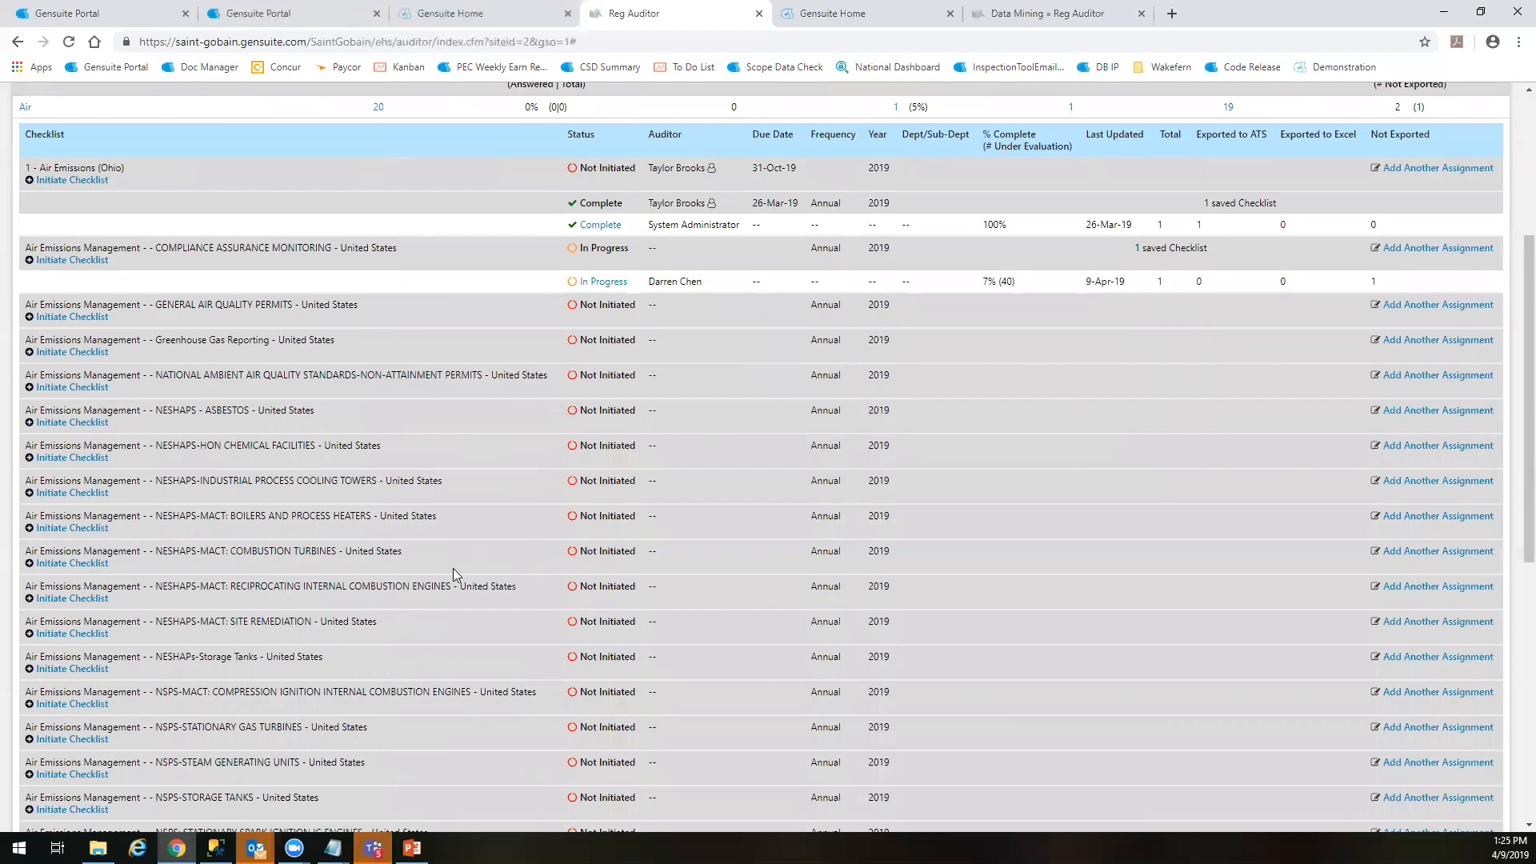
scroll(440, 572, up, 10)
scroll(424, 563, down, 2)
scroll(415, 576, up, 2)
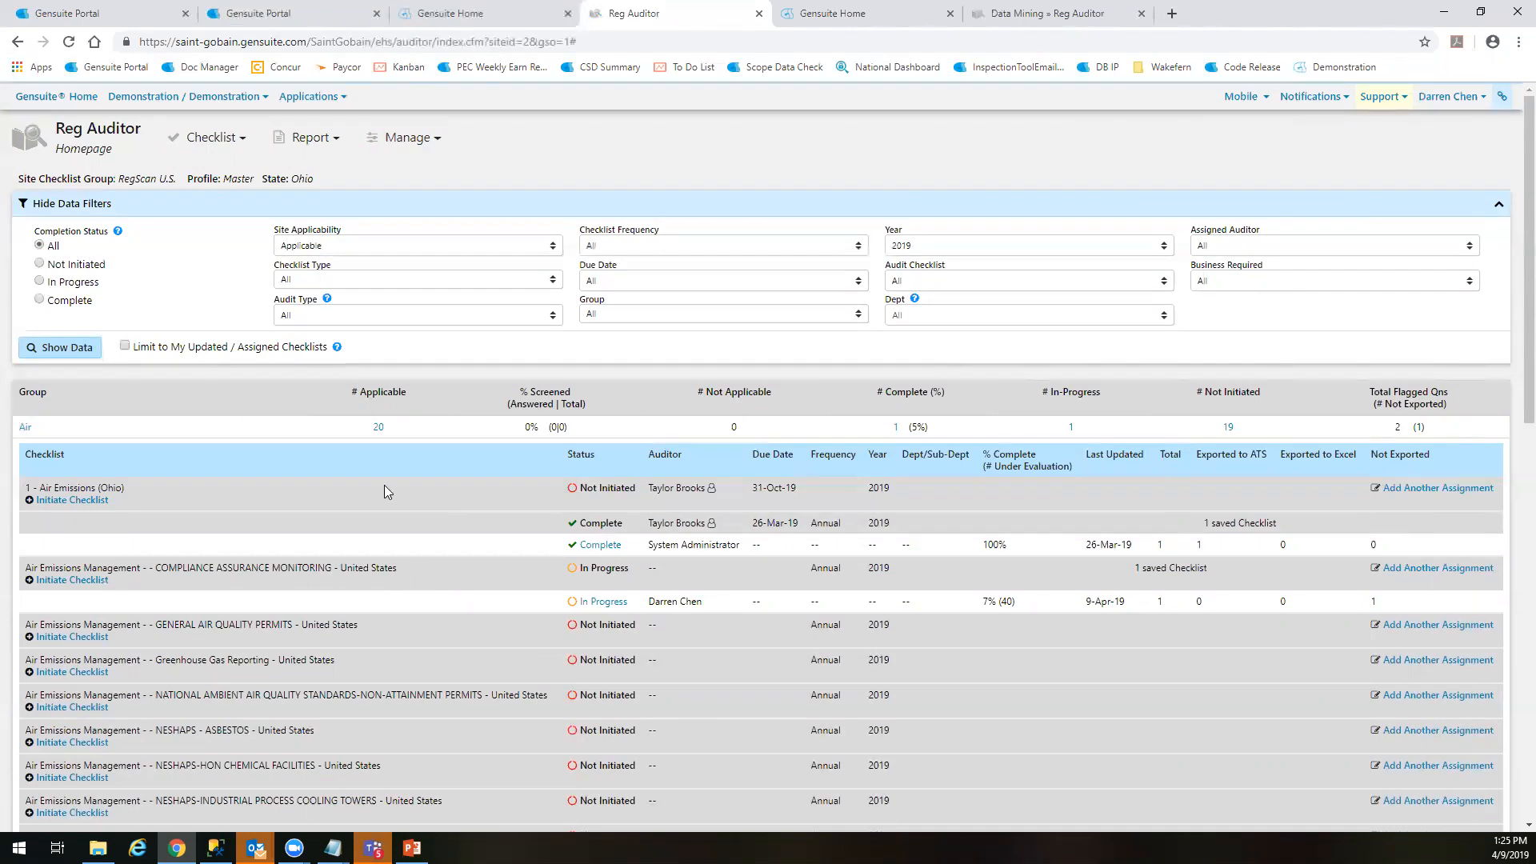
drag(100, 485, 153, 485)
click(154, 484)
drag(343, 587, 355, 552)
click(454, 564)
click(355, 552)
drag(156, 625, 281, 622)
click(282, 622)
drag(156, 661, 280, 659)
click(311, 658)
scroll(332, 656, down, 3)
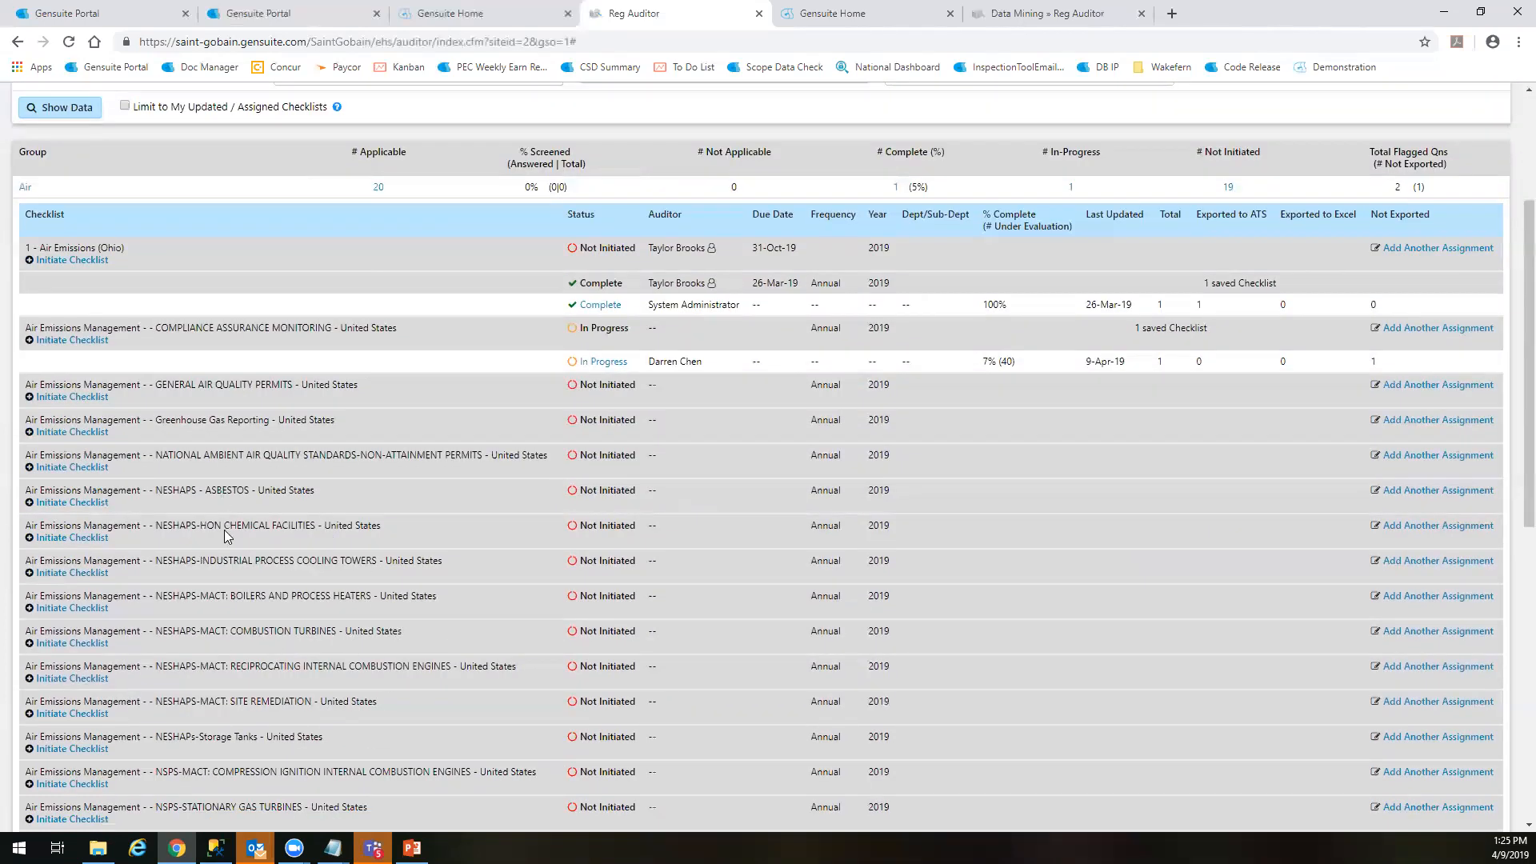
scroll(224, 530, down, 4)
scroll(193, 576, up, 7)
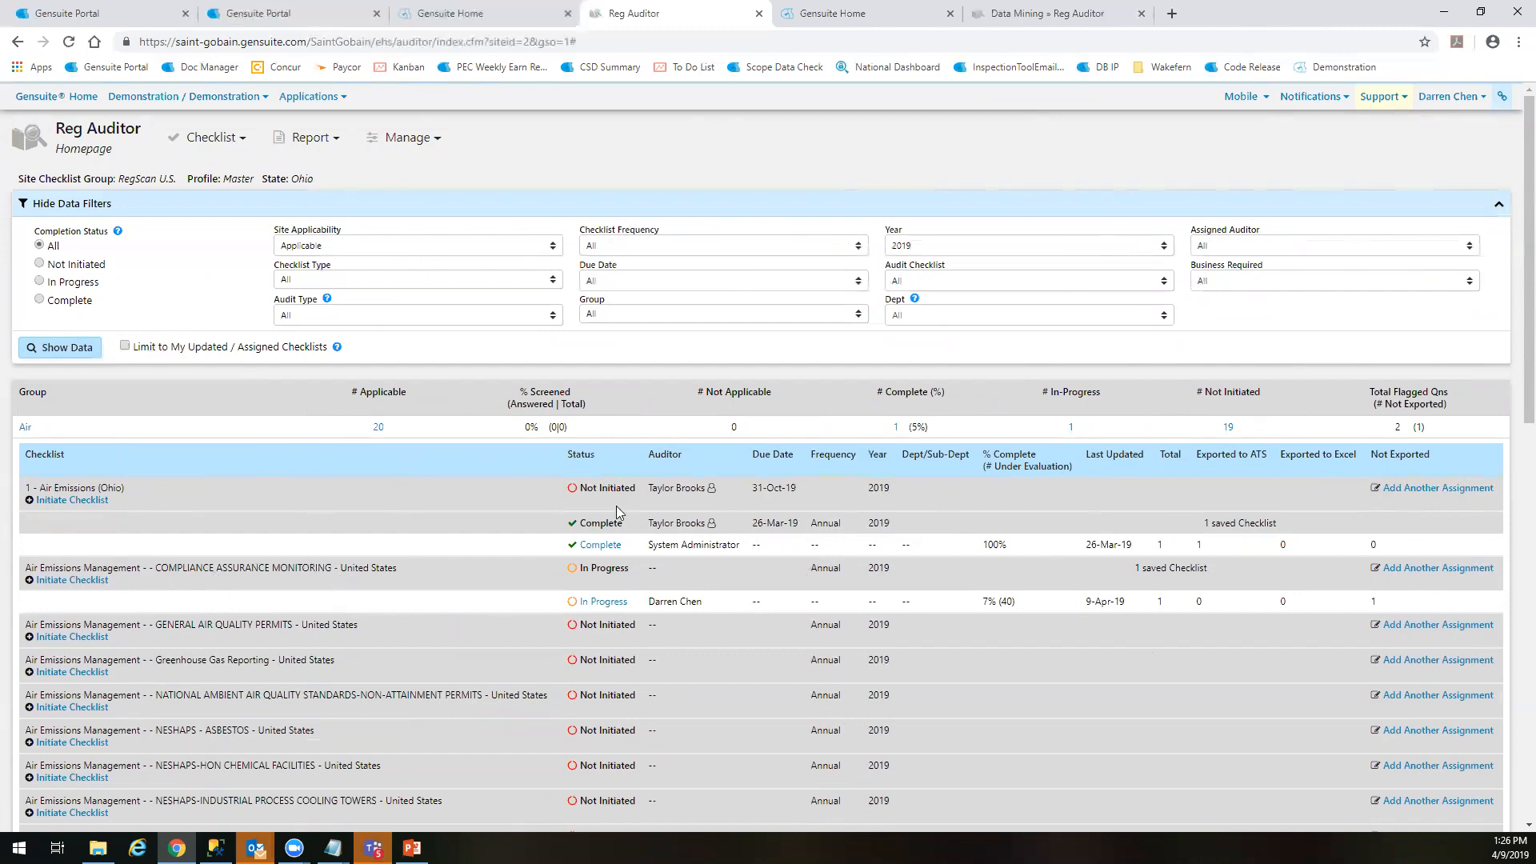
Add another assignment for the General Air Quality Permits checklist, choosing an auditor and a due date of 30-Apr-2019
scroll(1062, 490, down, 2)
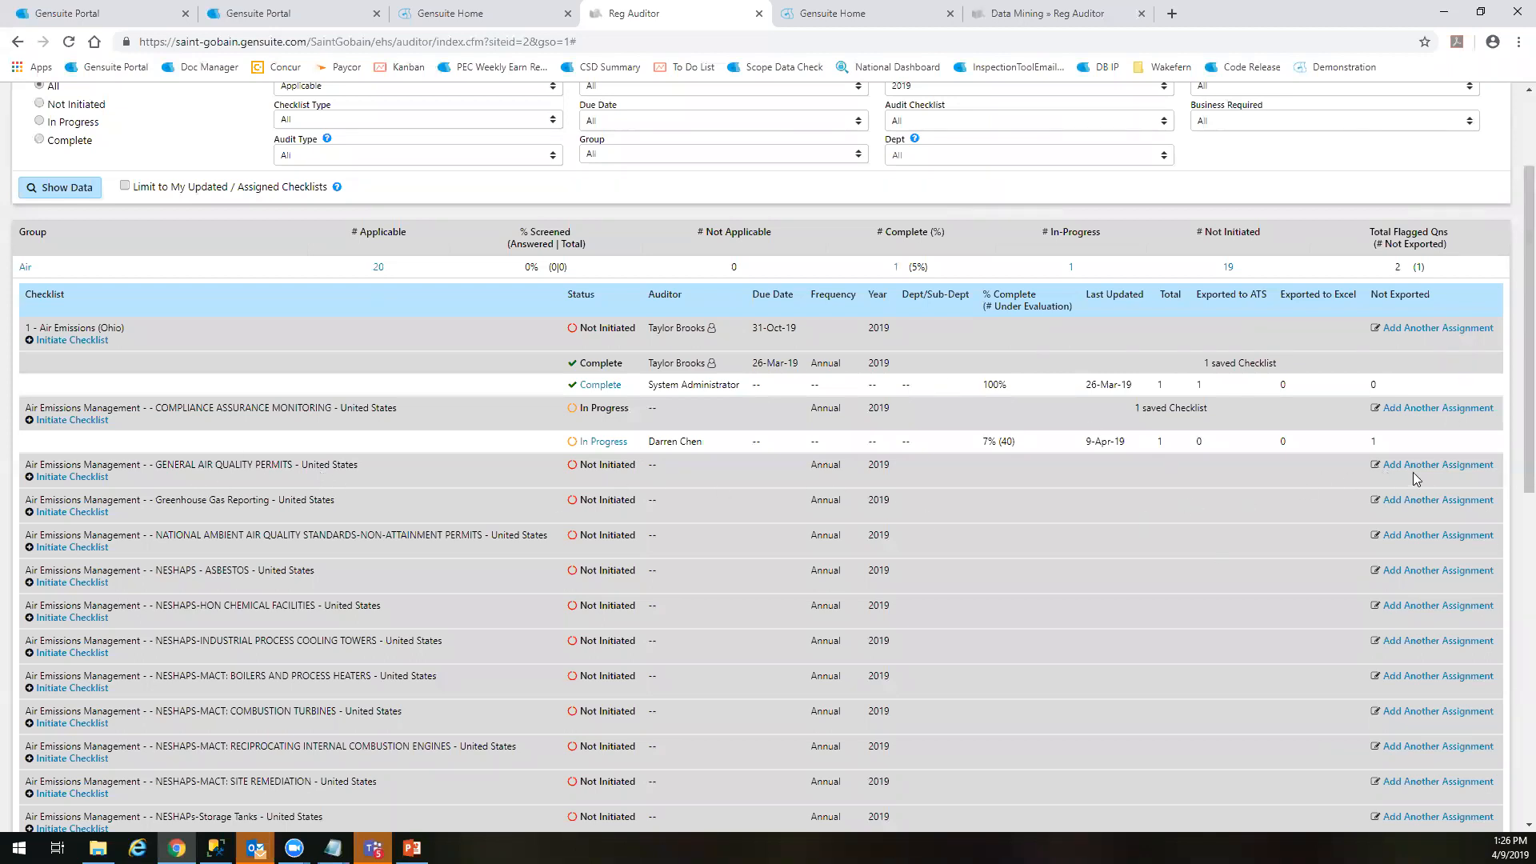
scroll(535, 497, down, 1)
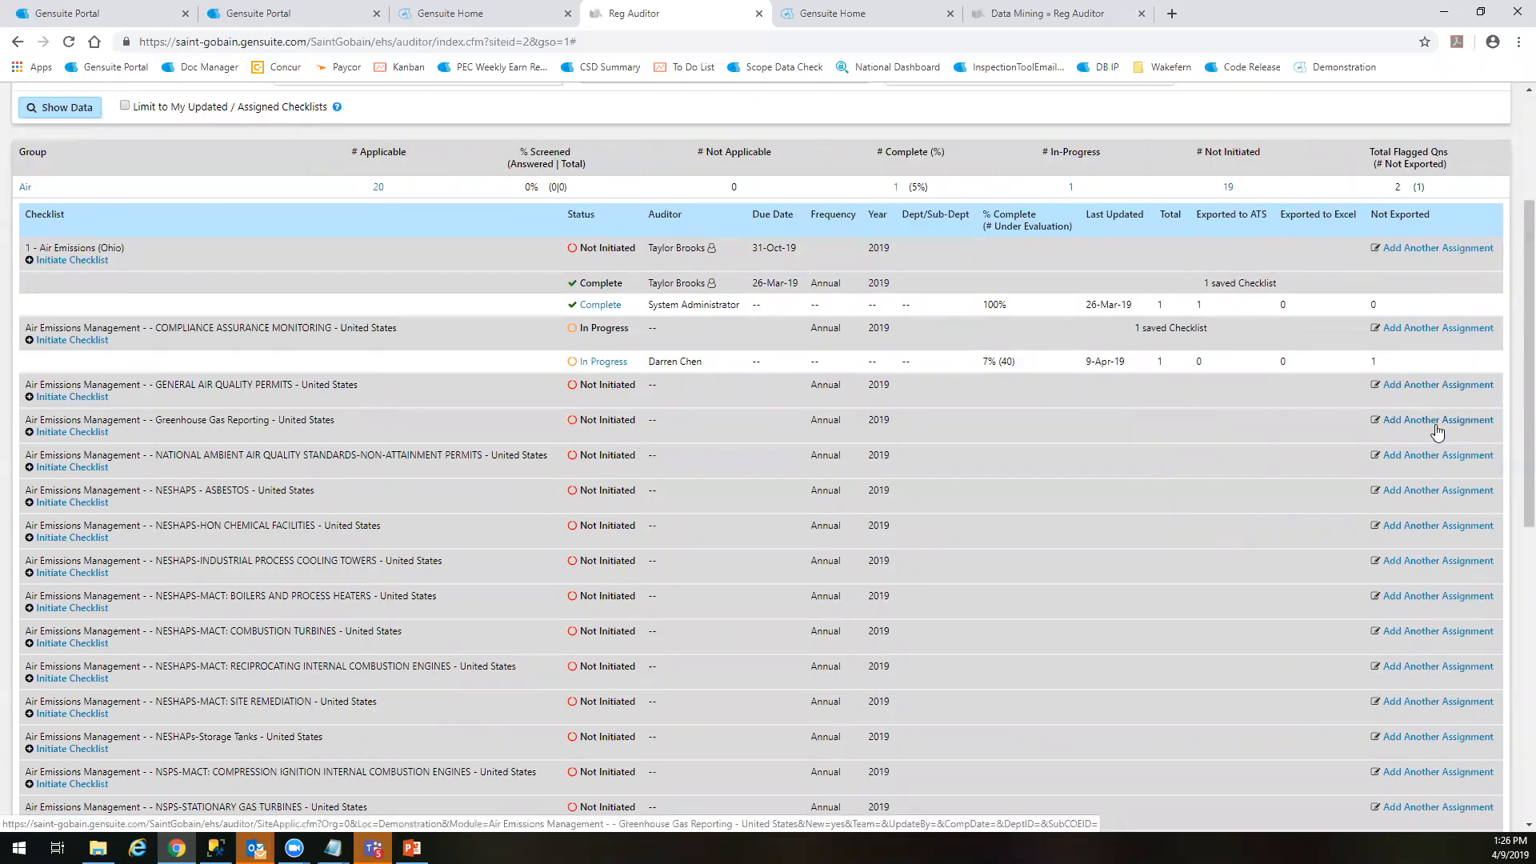
click(1419, 389)
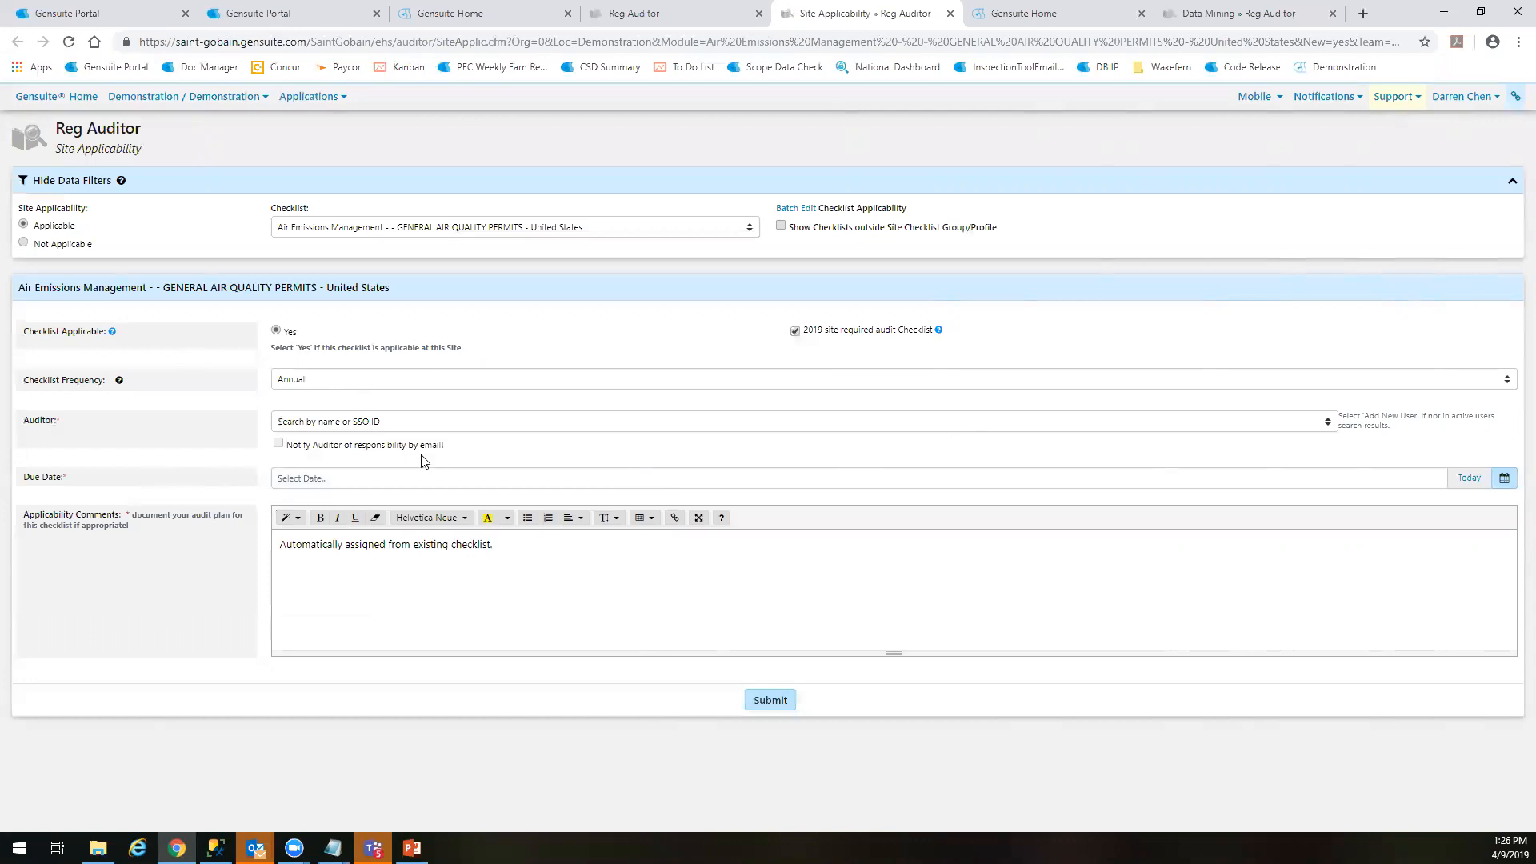
click(300, 418)
click(330, 554)
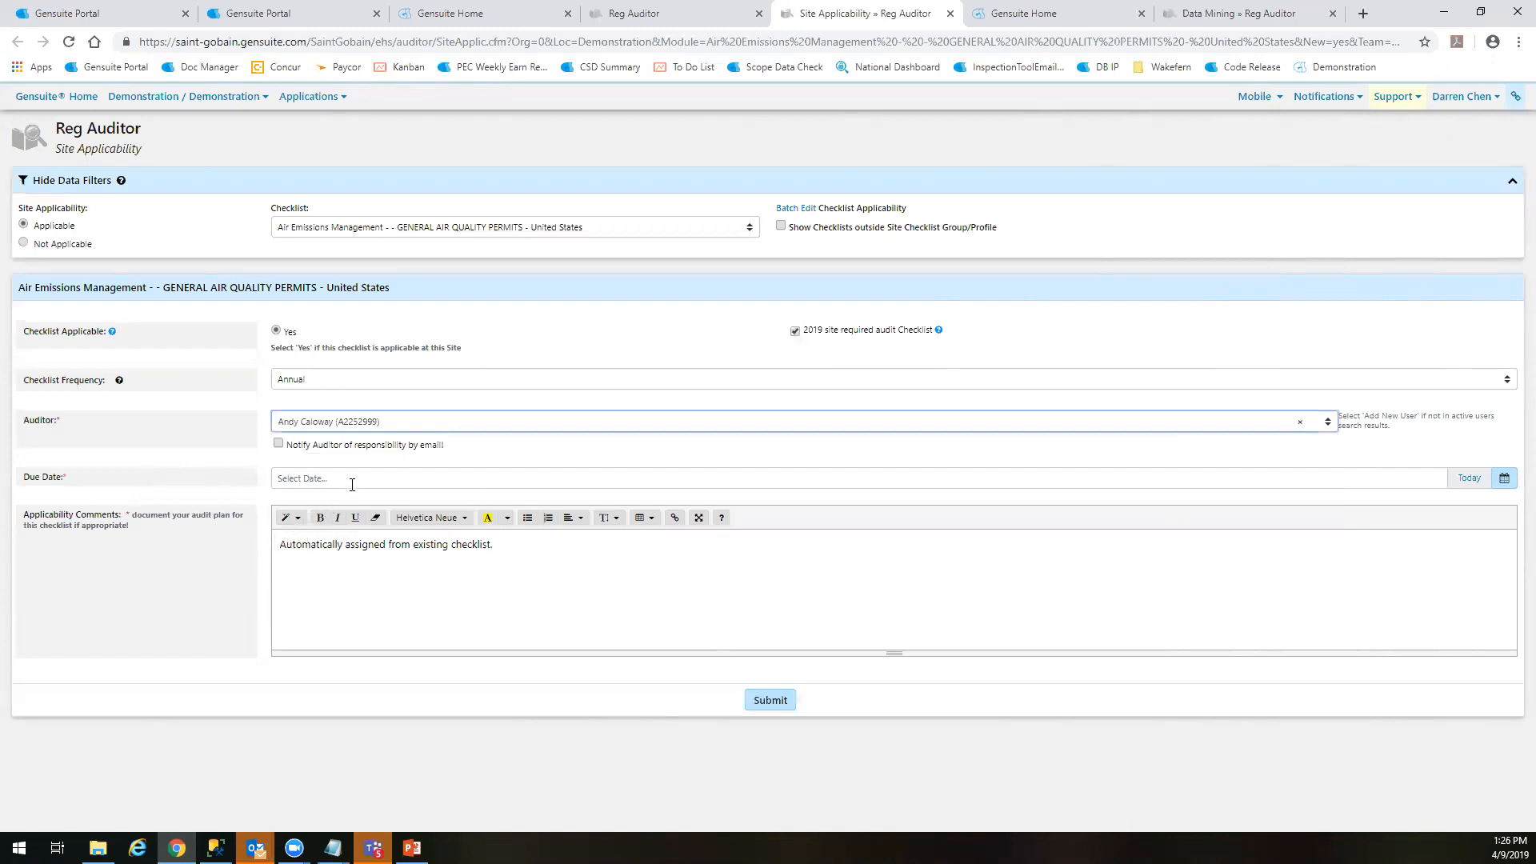
click(462, 480)
click(333, 643)
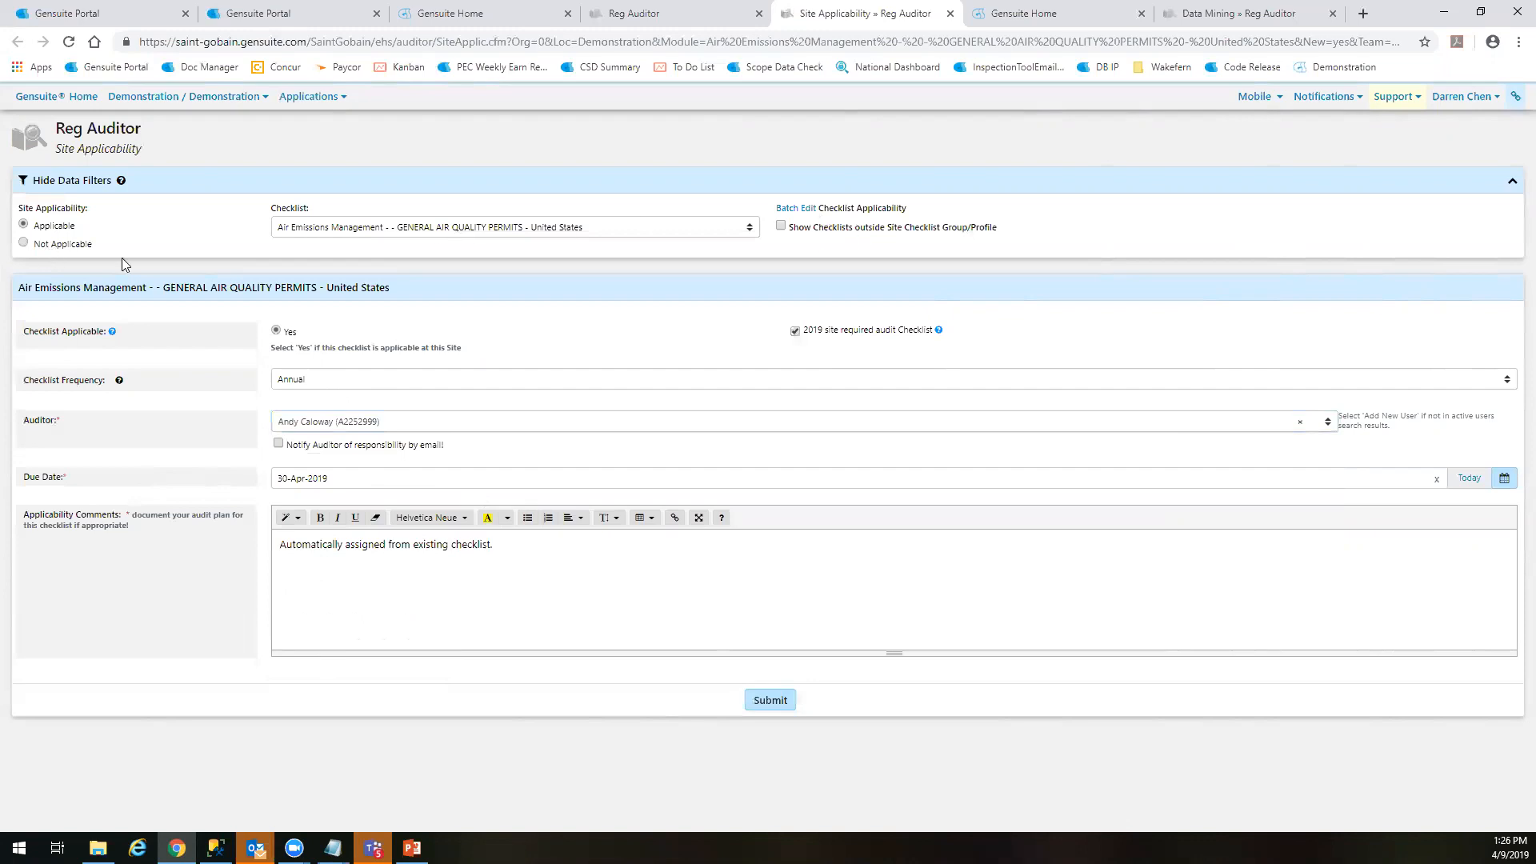
Switch the site applicability filter to Not Applicable, check its checklist choices and restore Applicable
click(23, 243)
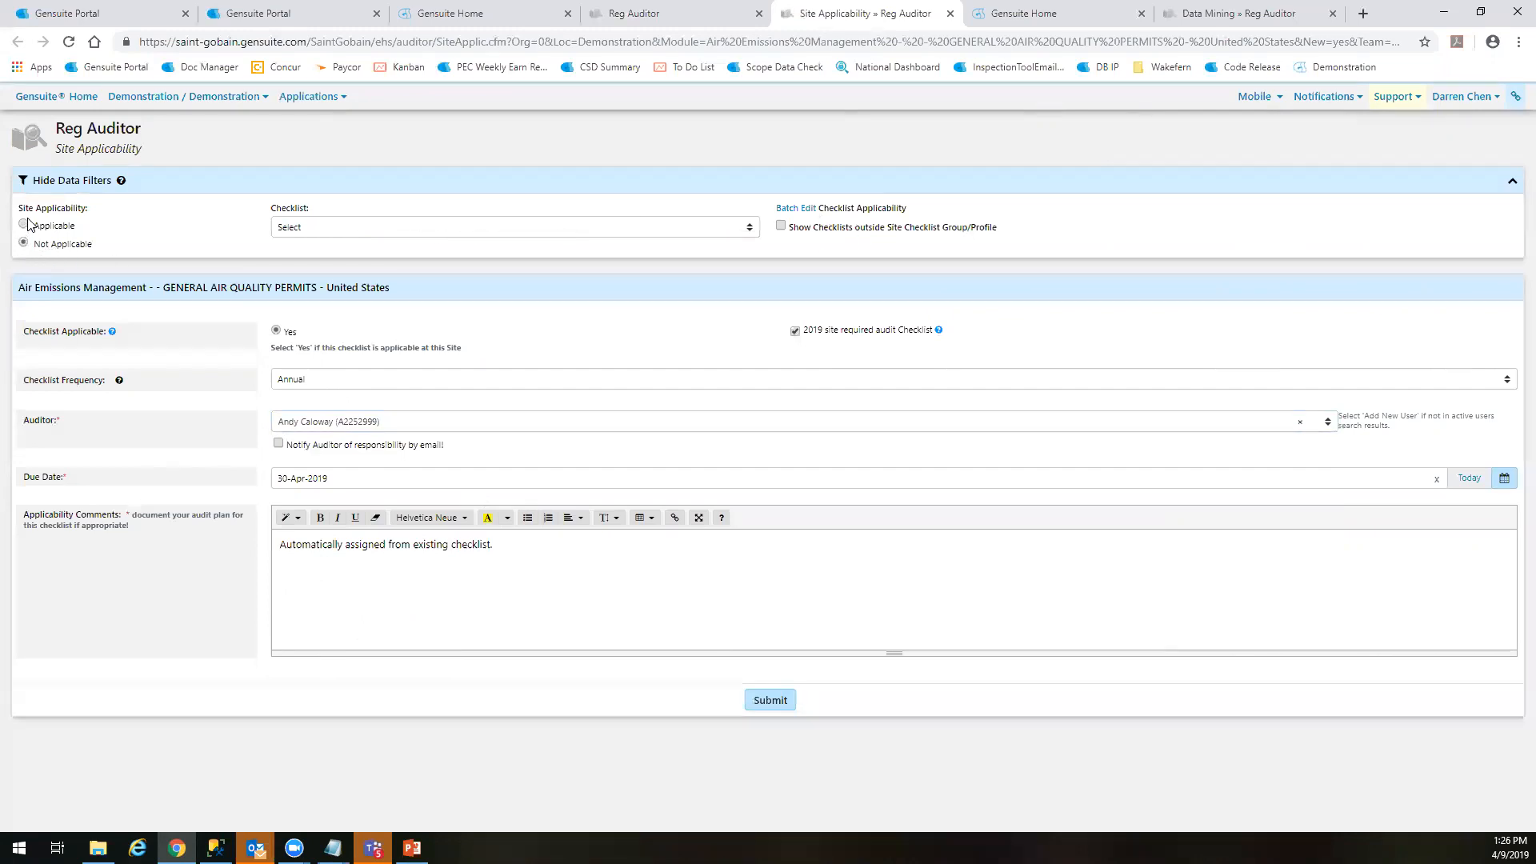
click(357, 227)
click(349, 228)
click(24, 224)
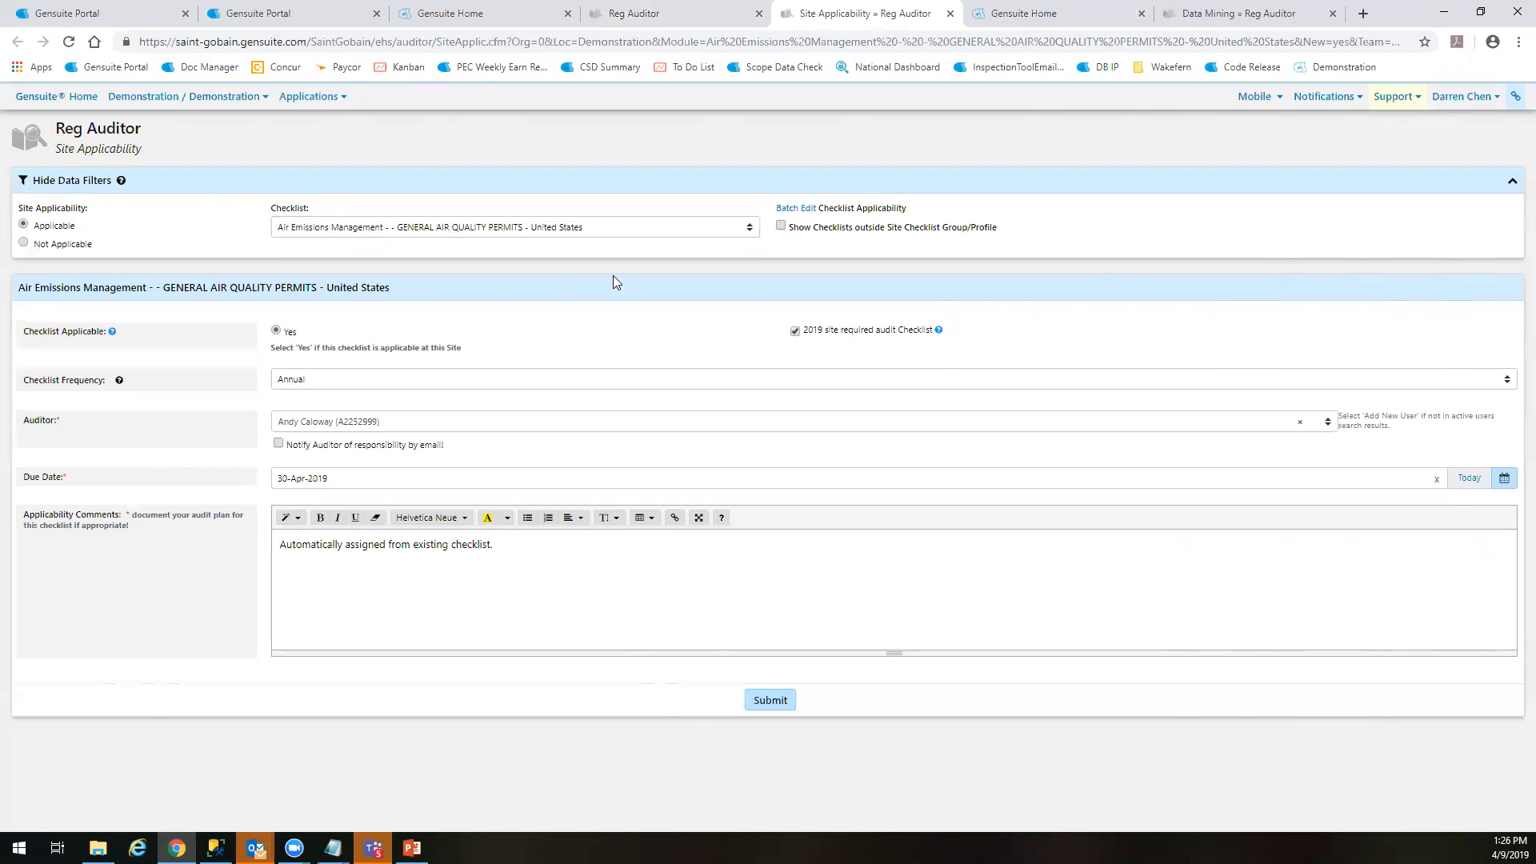
Return to the Reg Auditor homepage and load checklists 1 - Air Emissions (Ohio) through 7 - Pesticide (Ohio) for editing in Update Site Applicability
click(640, 13)
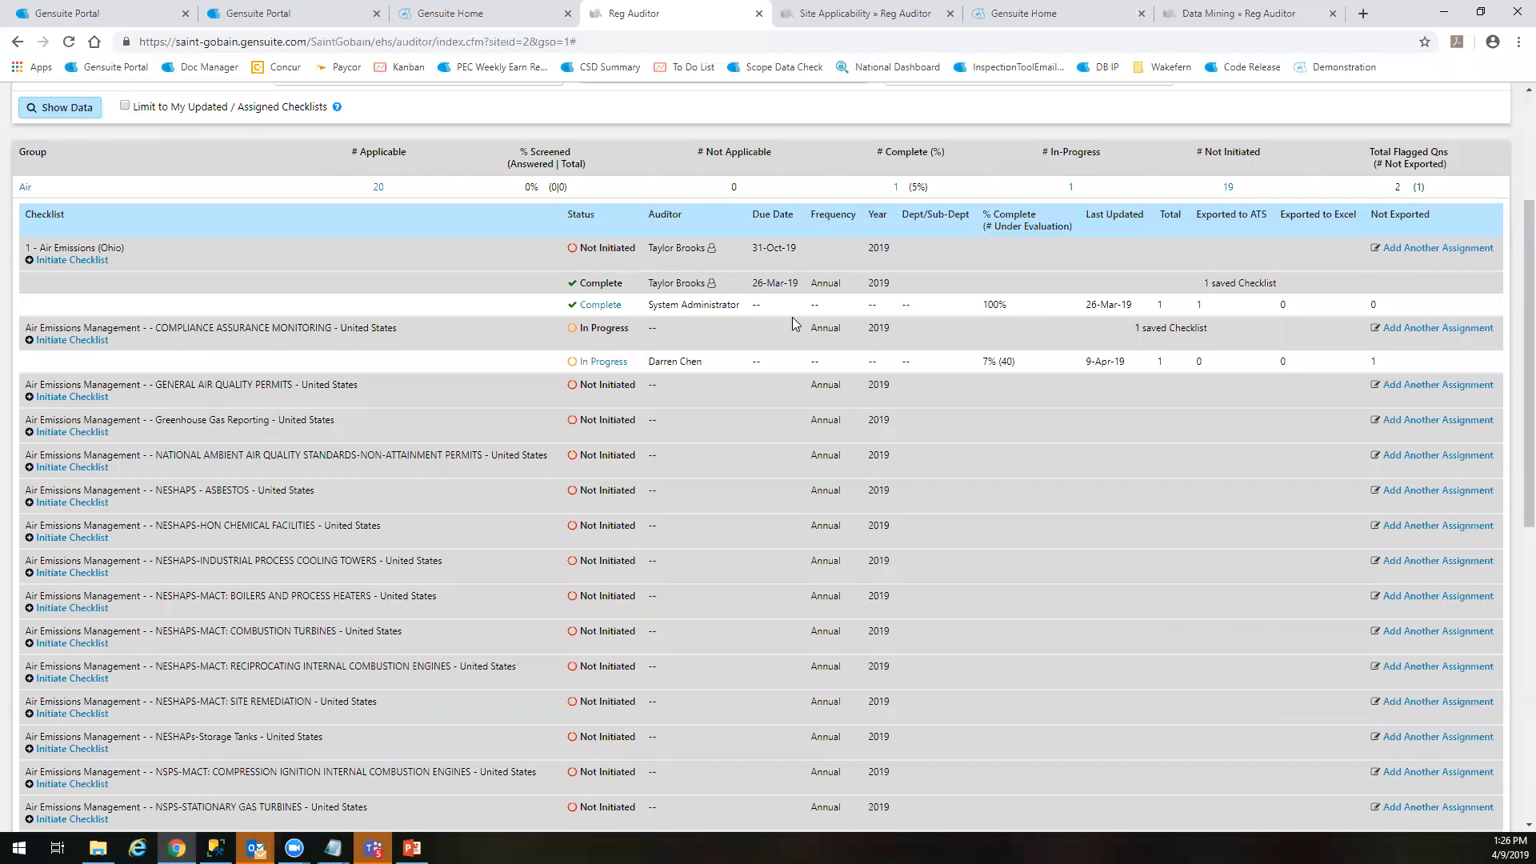
scroll(792, 316, up, 3)
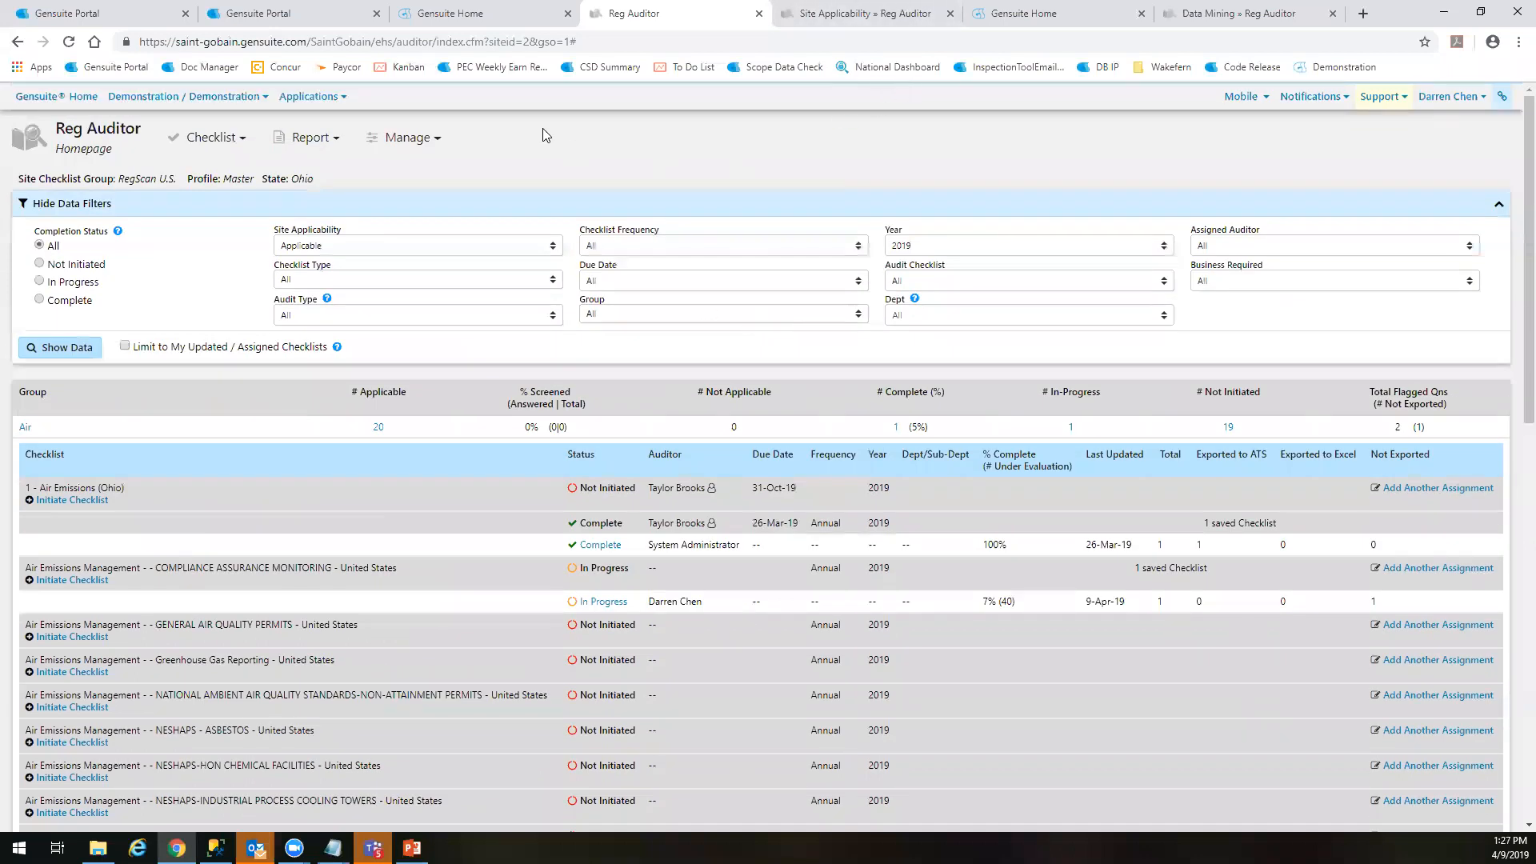
click(424, 137)
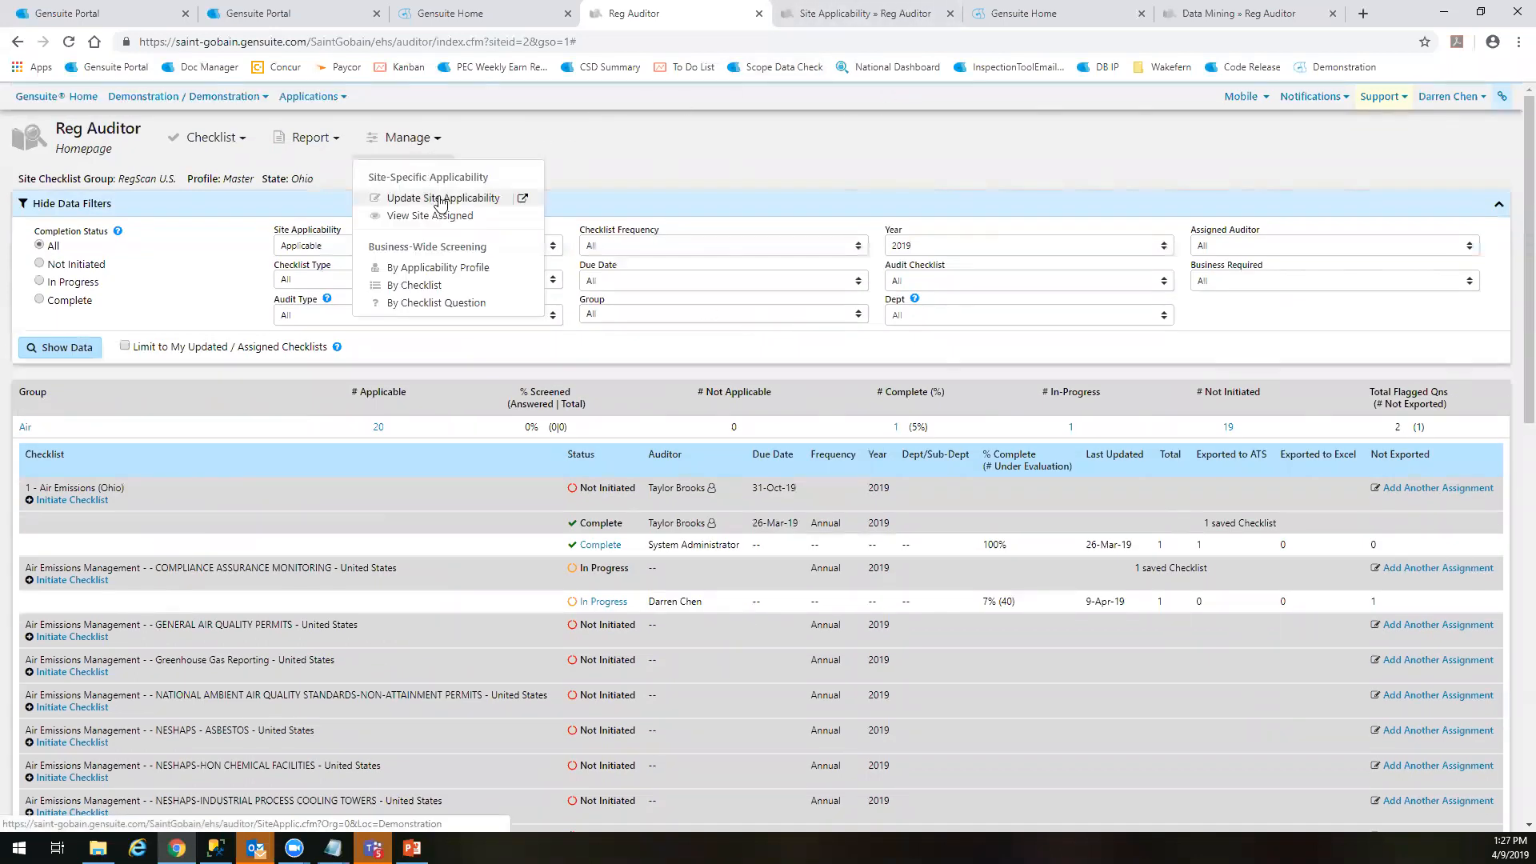
click(441, 199)
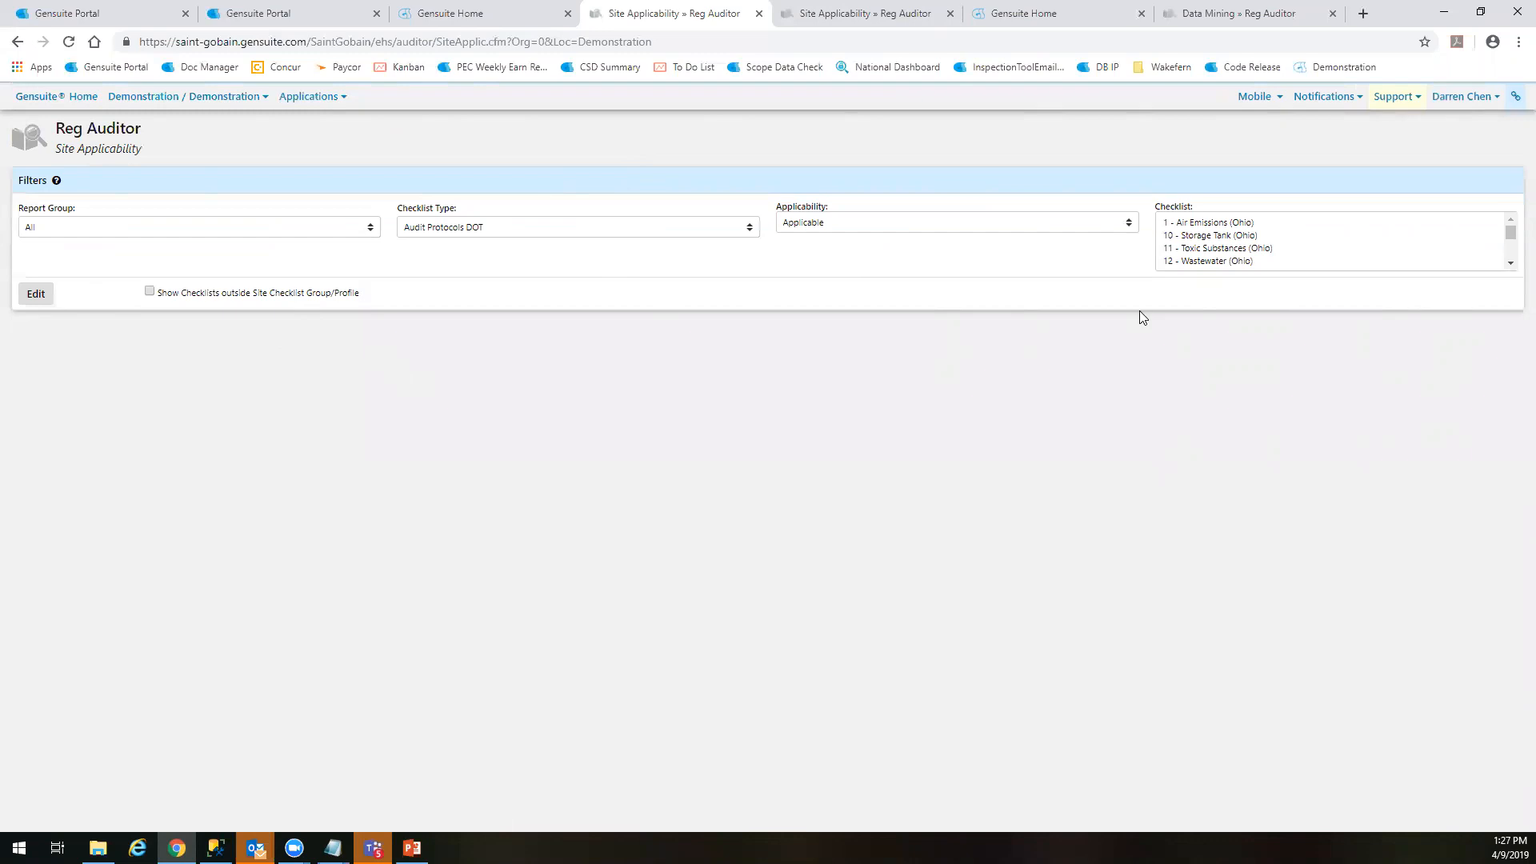
click(1229, 224)
scroll(1238, 254, down, 2)
scroll(1236, 257, up, 3)
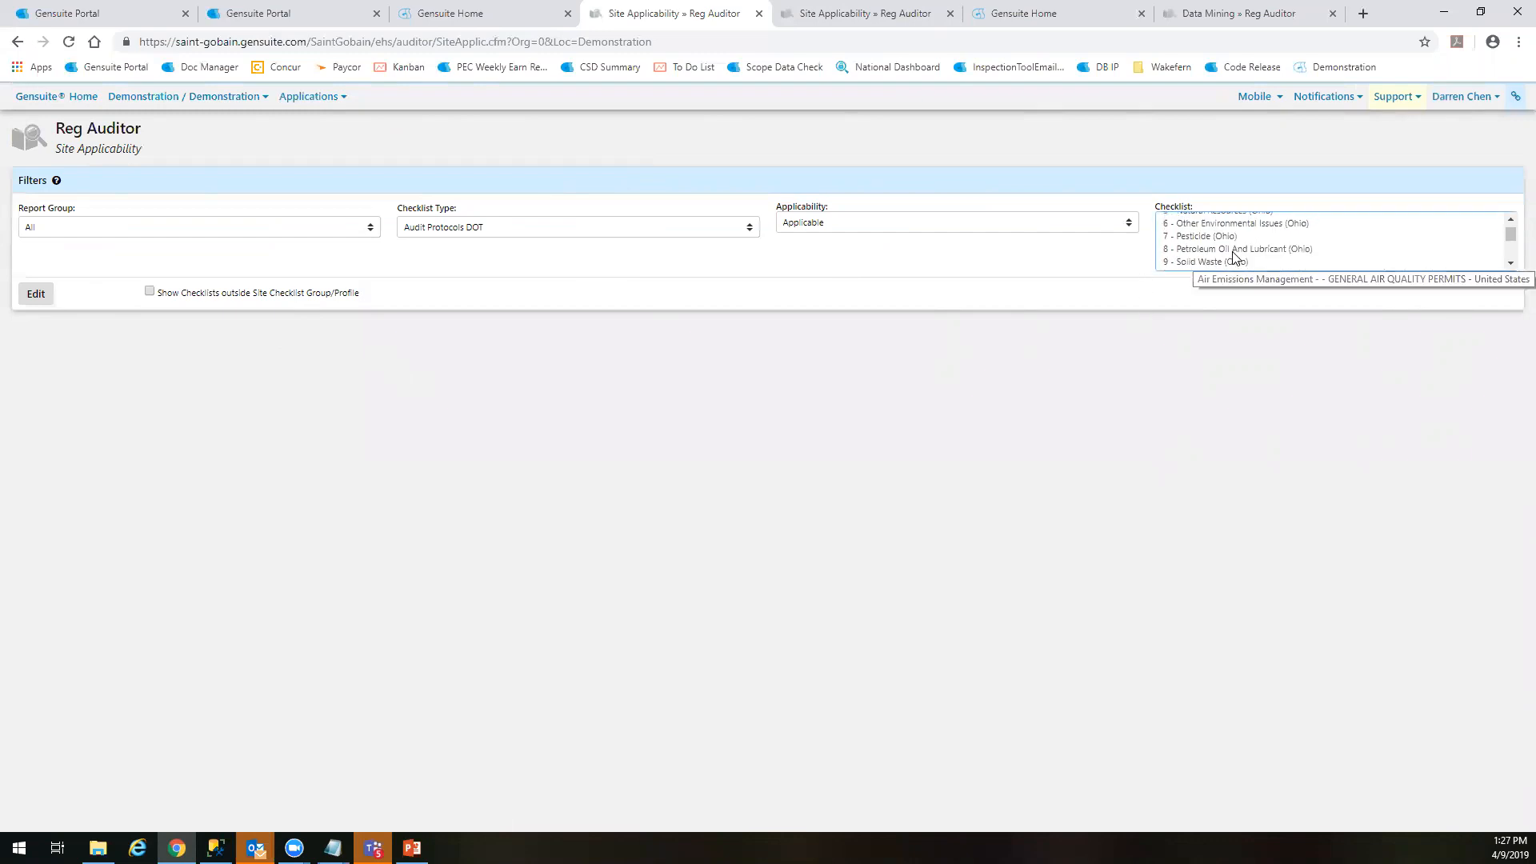
scroll(1218, 256, down, 1)
scroll(1222, 264, down, 1)
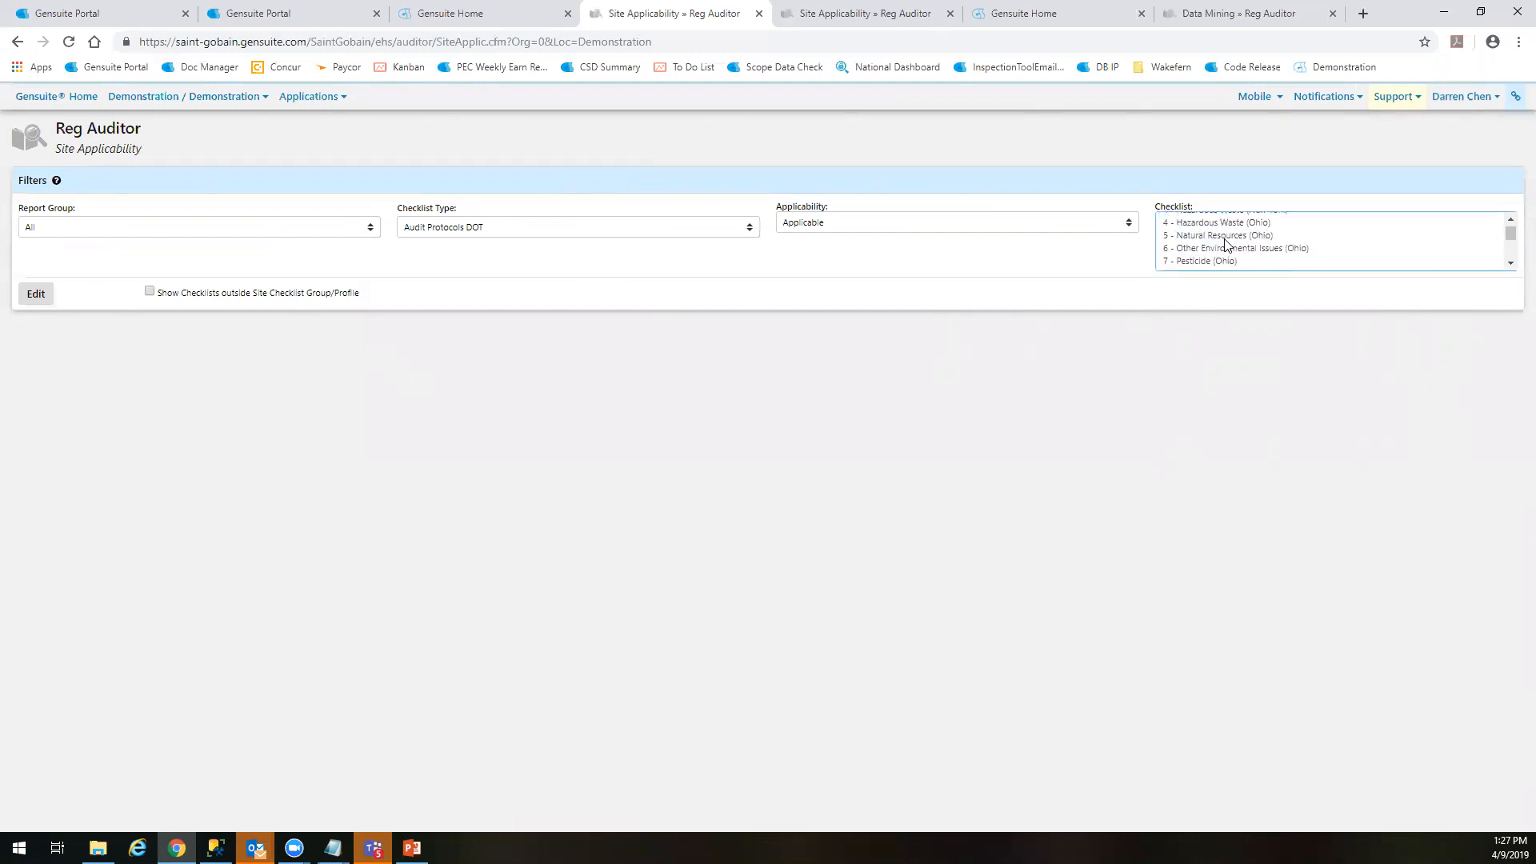
shift+click(1226, 260)
click(36, 294)
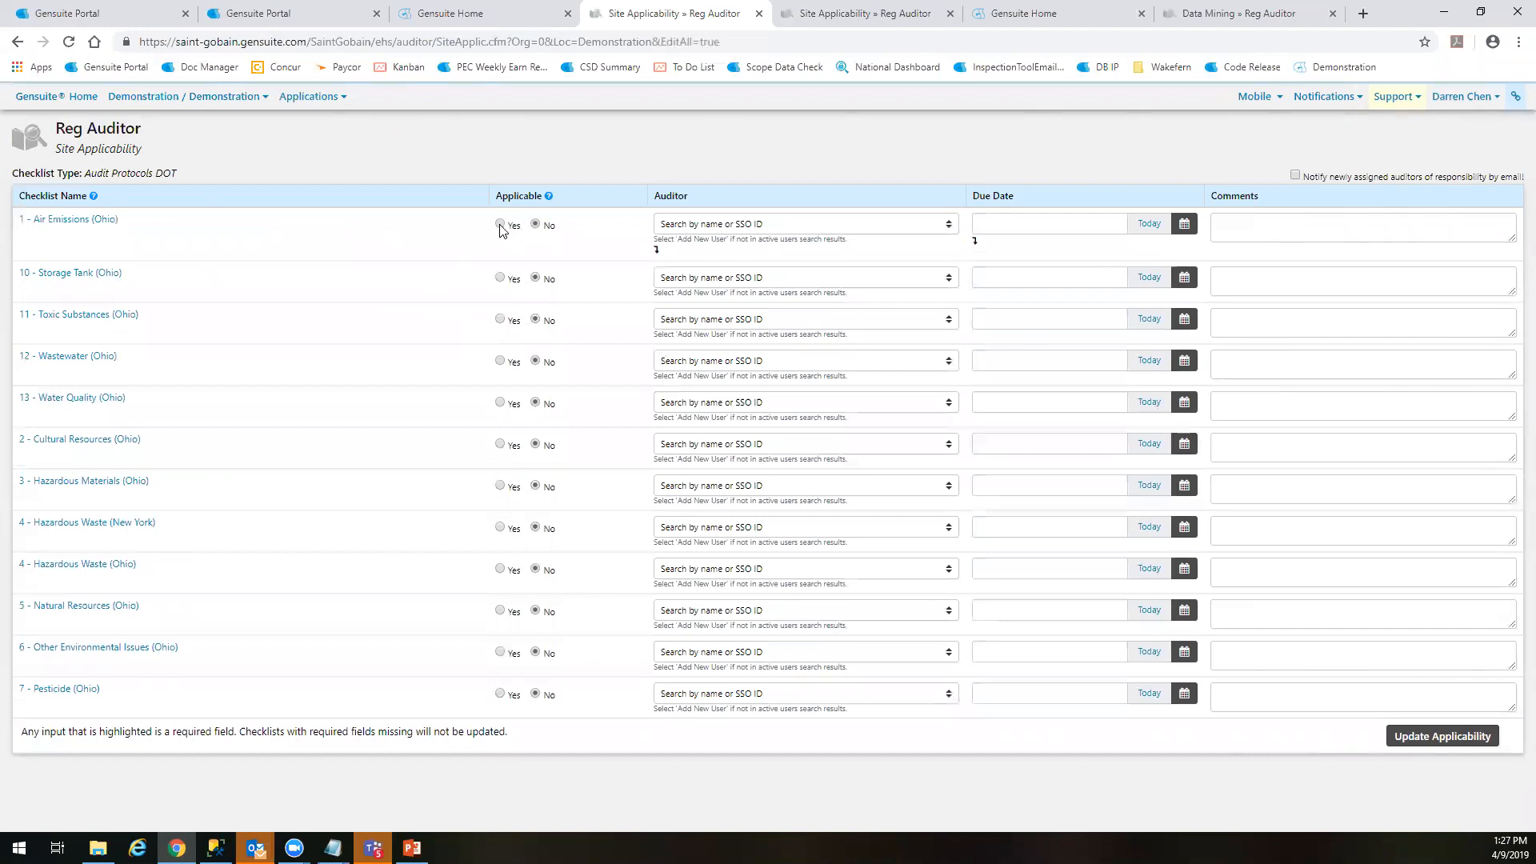
Mark 1 - Air Emissions (Ohio) as applicable, assign the signed-in user as auditor with due date 28-Jun-2019, and update the applicability
click(767, 224)
scroll(760, 358, down, 1)
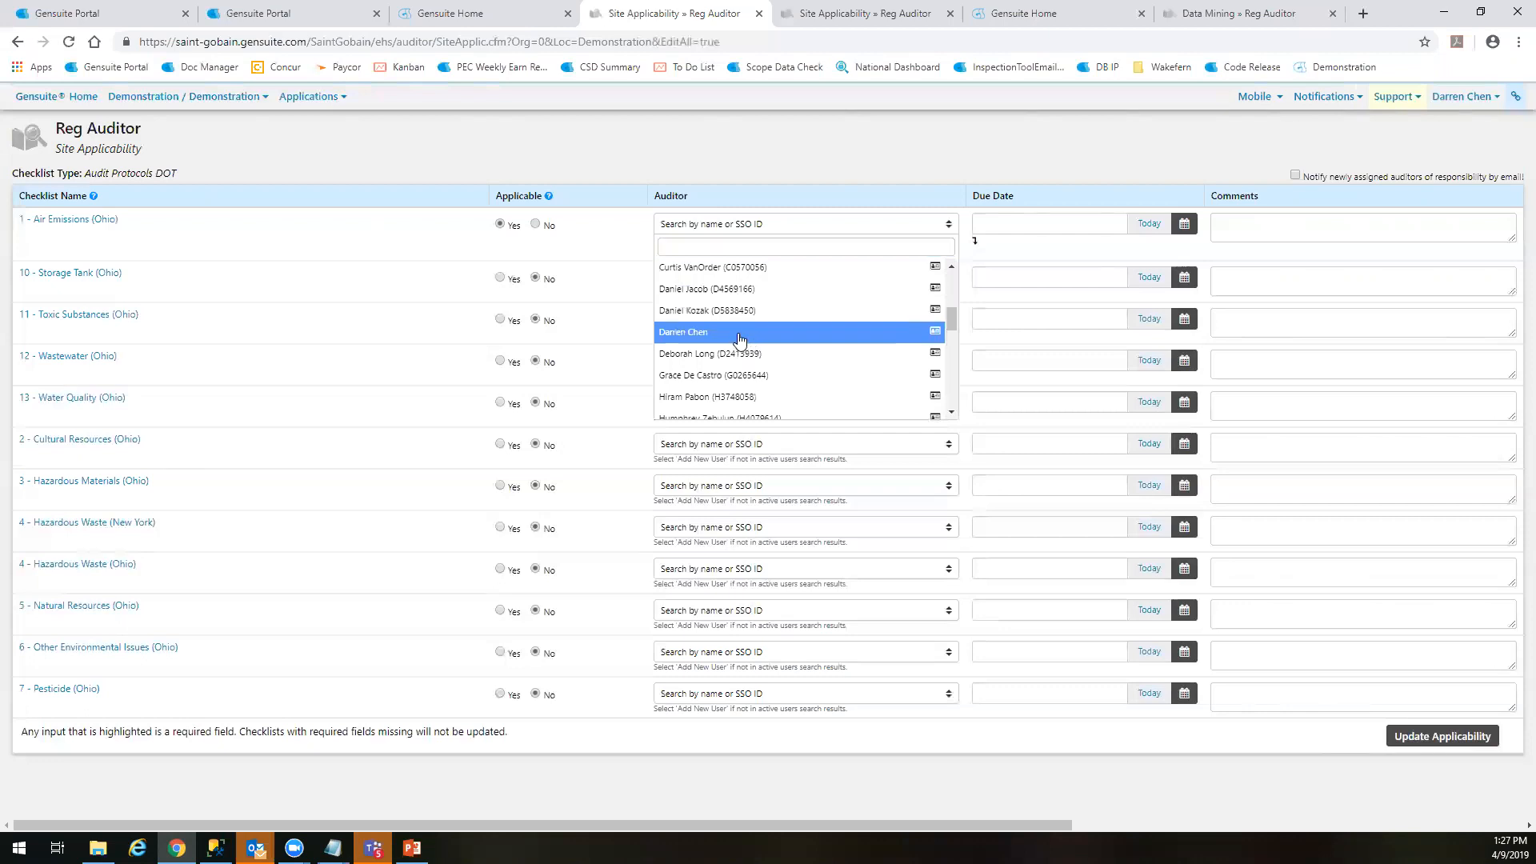
click(740, 332)
click(984, 225)
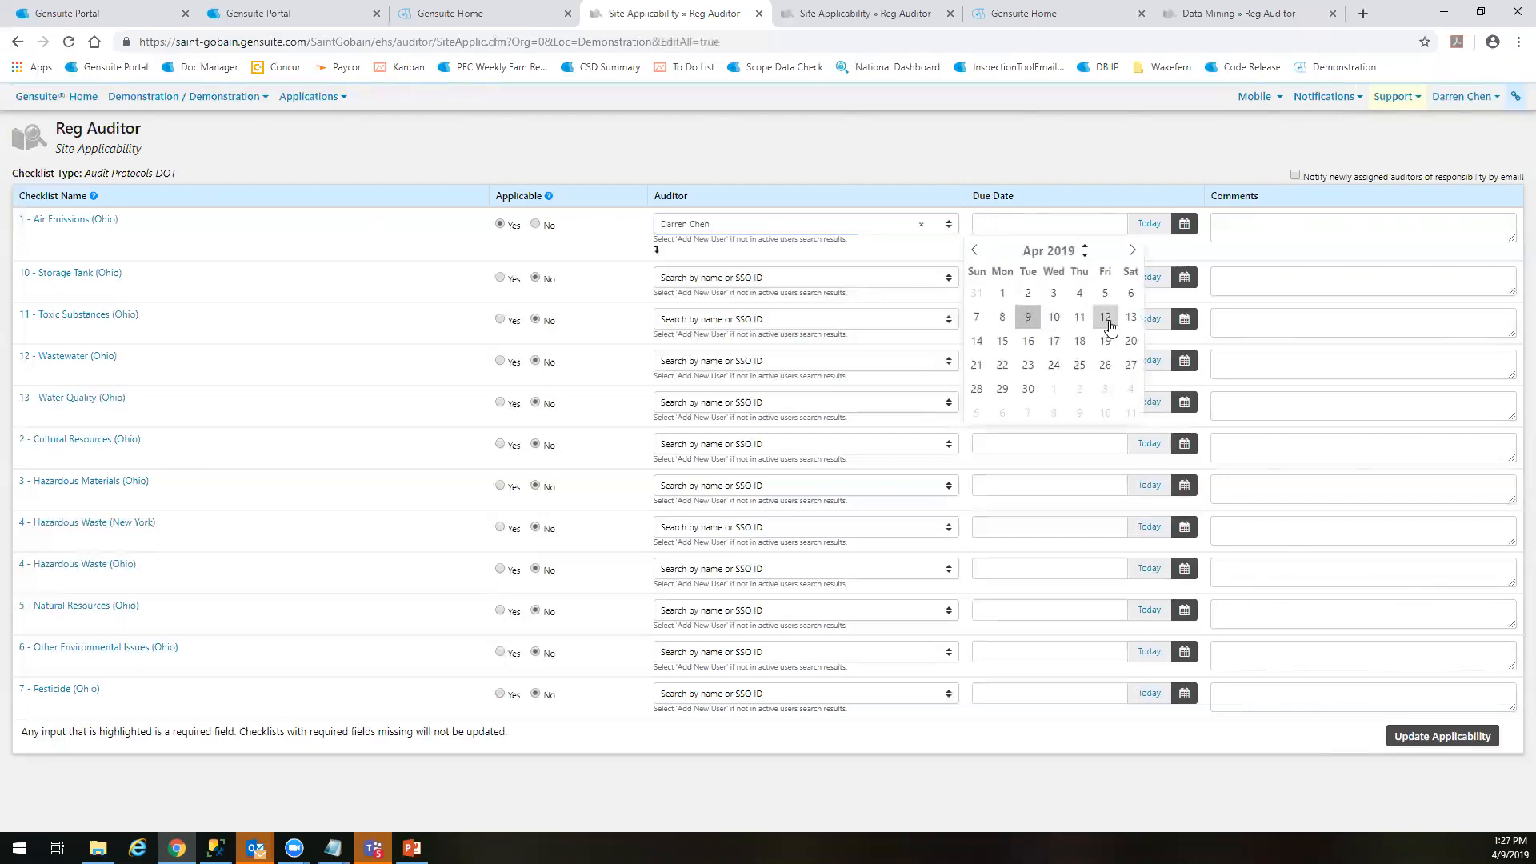
click(1132, 252)
click(1132, 251)
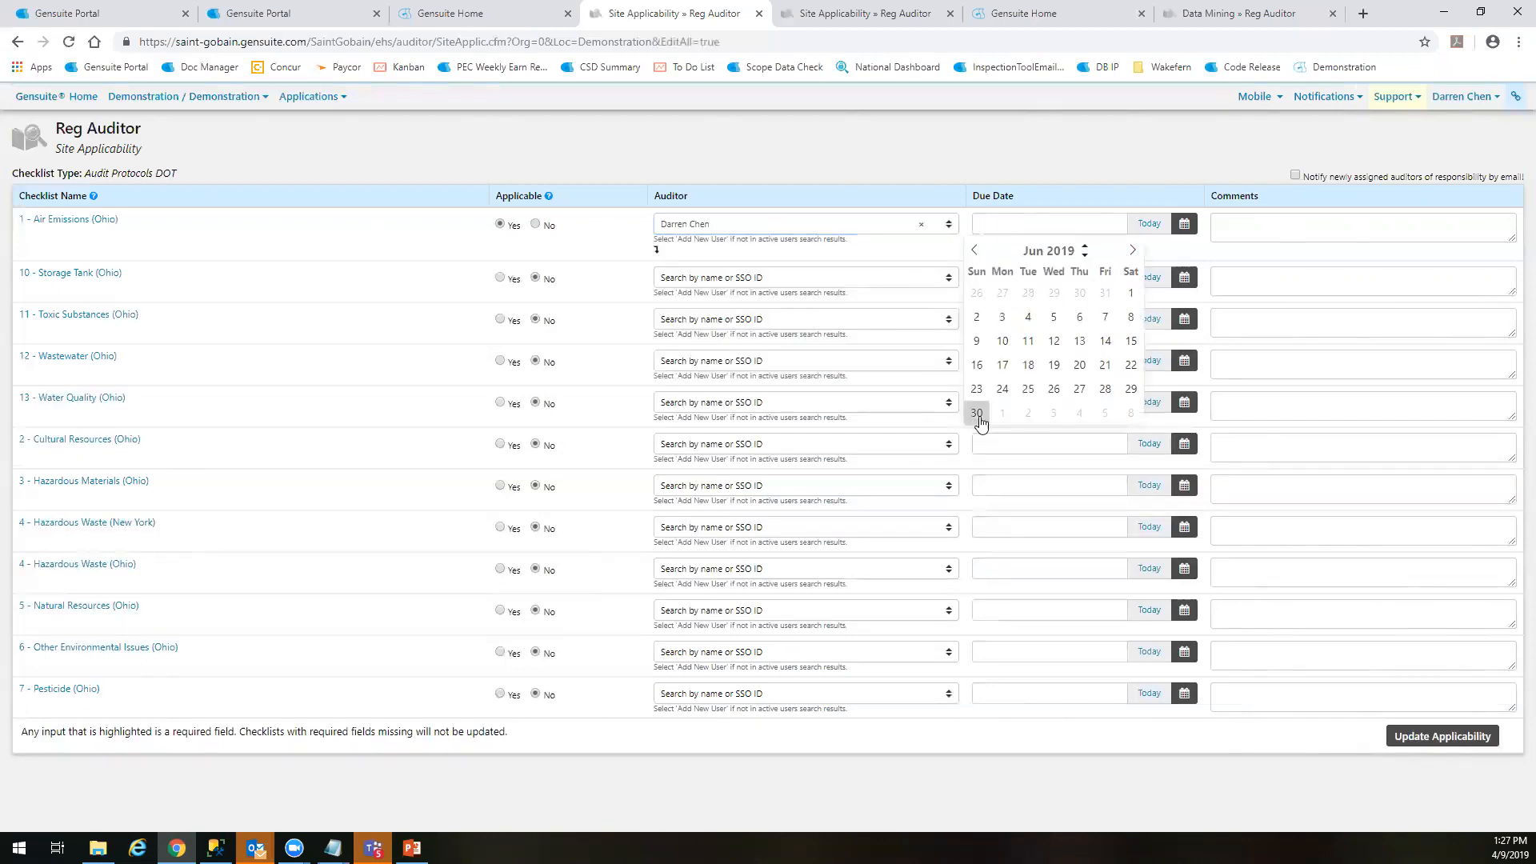
click(1106, 392)
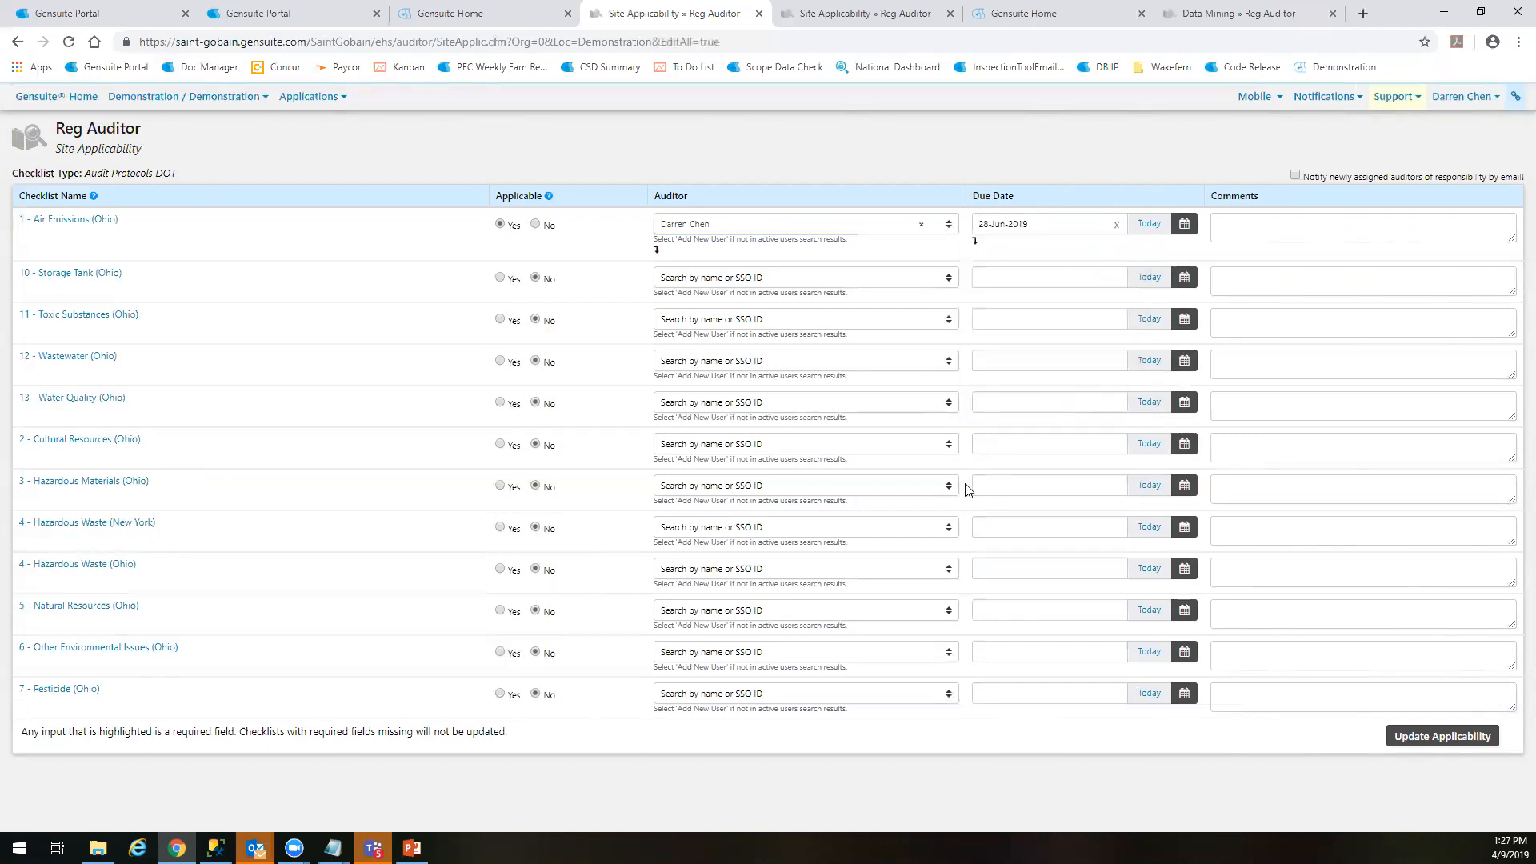
click(1240, 222)
click(1096, 293)
click(1452, 736)
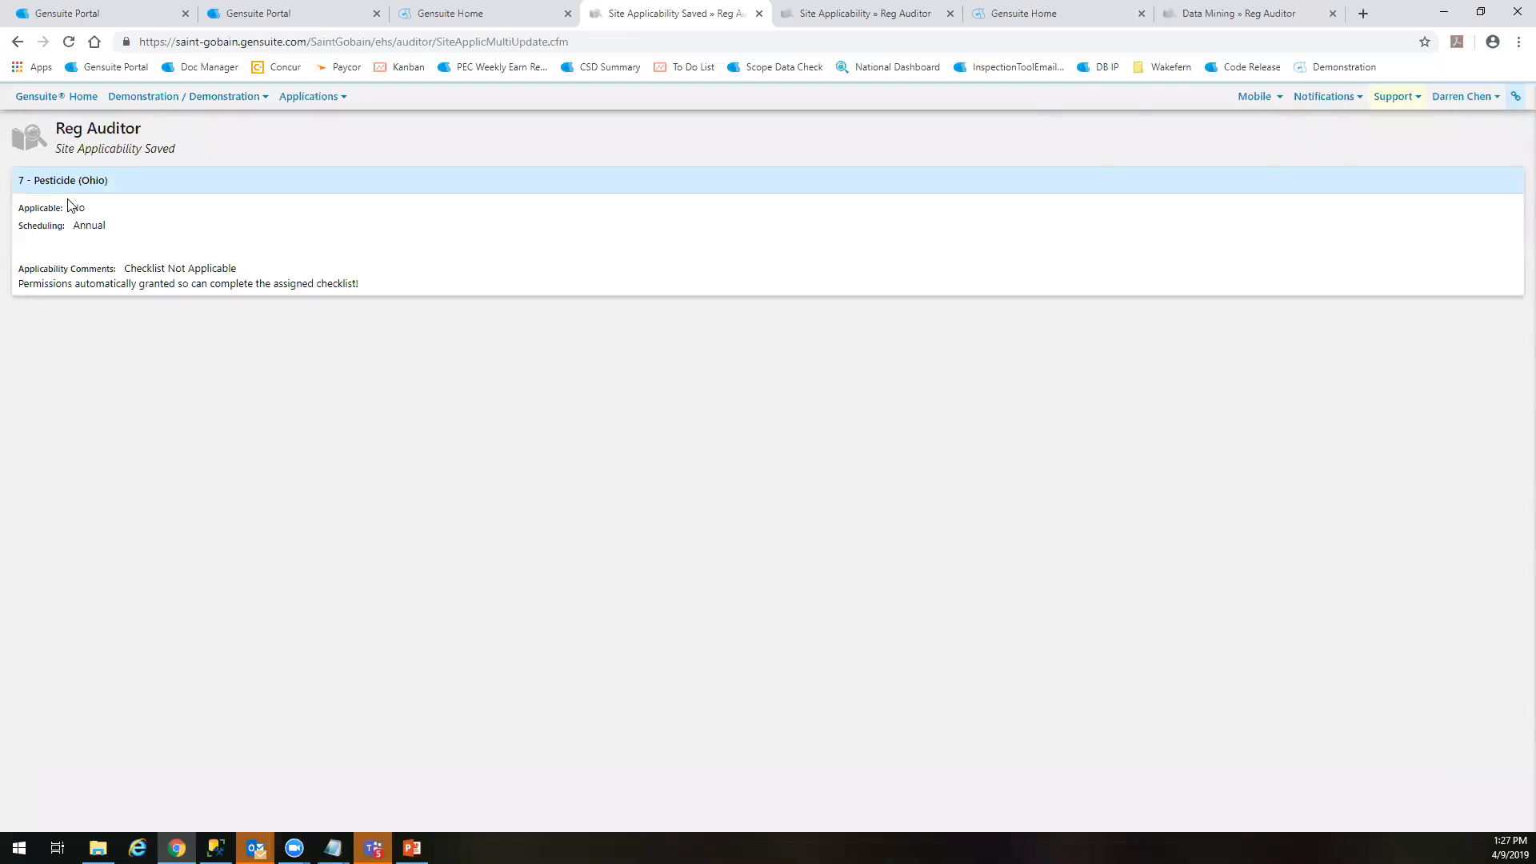
Return to the Reg Auditor homepage and check the Air group's checklists for the new Air Emissions (Ohio) assignment
click(93, 133)
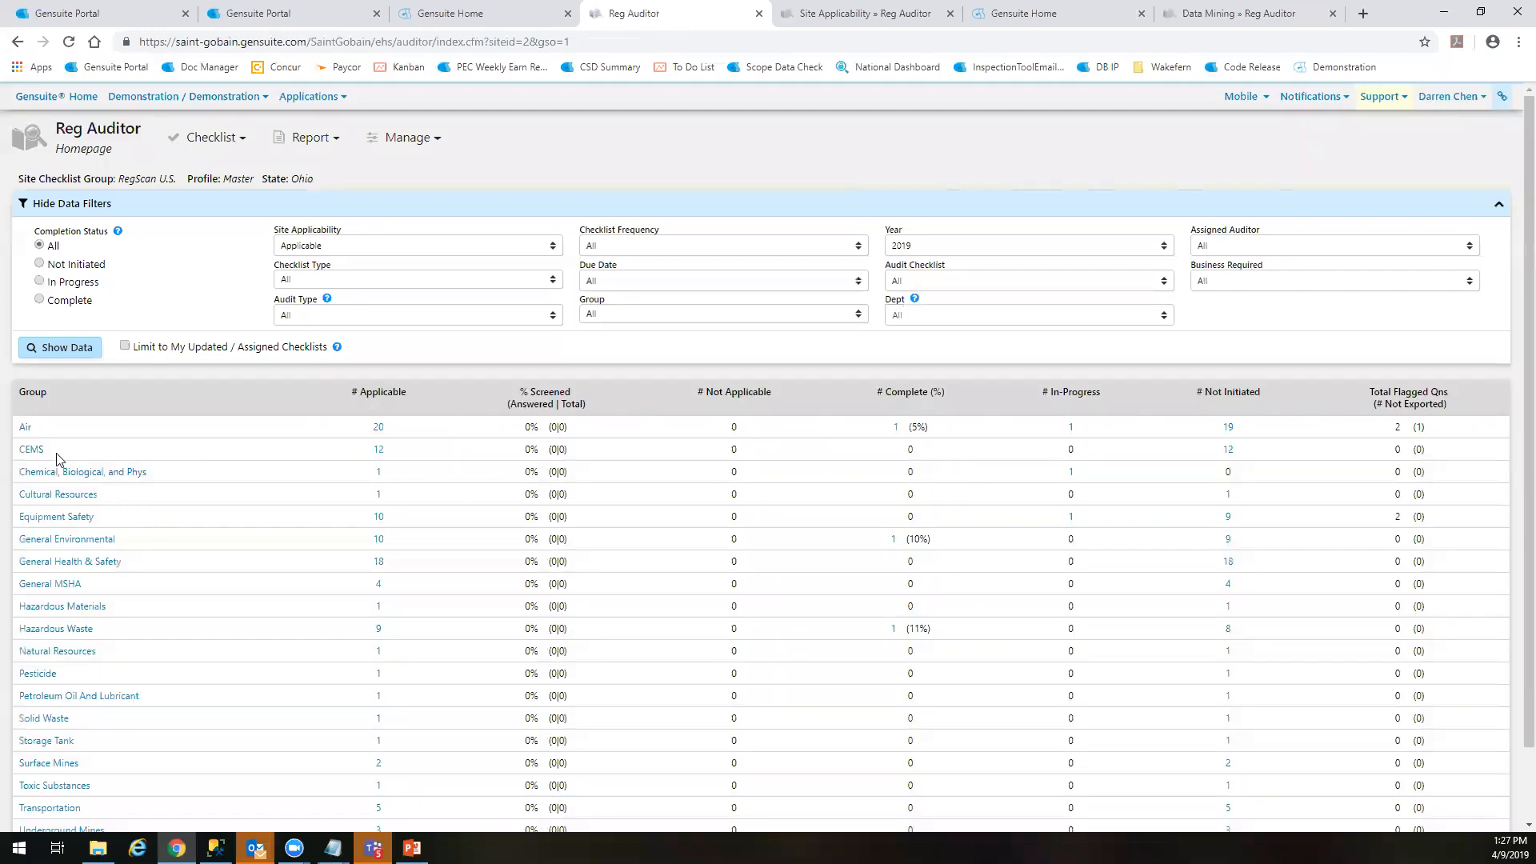
click(27, 430)
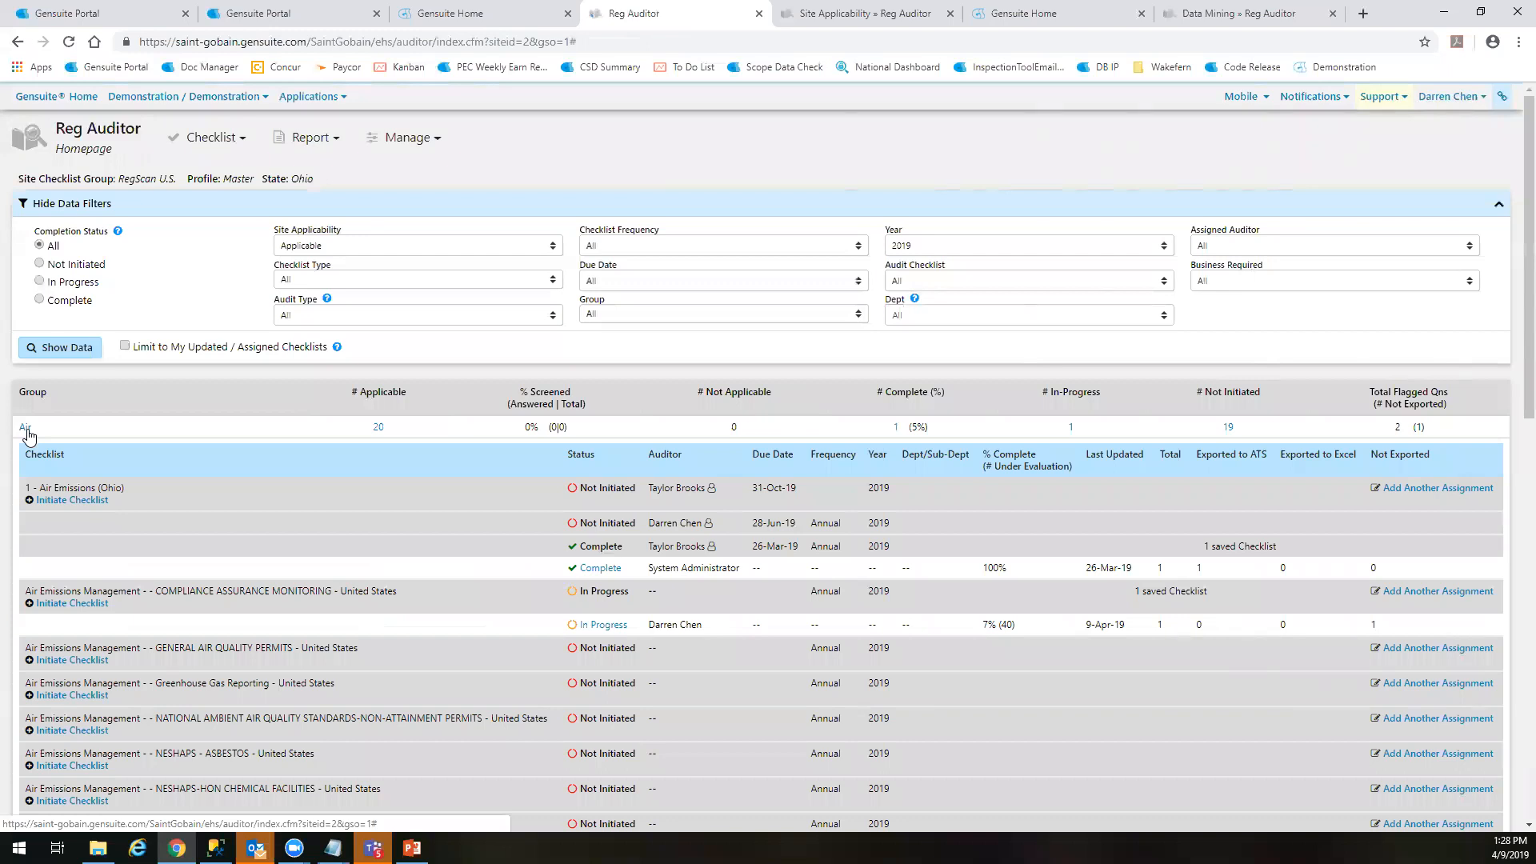
click(26, 428)
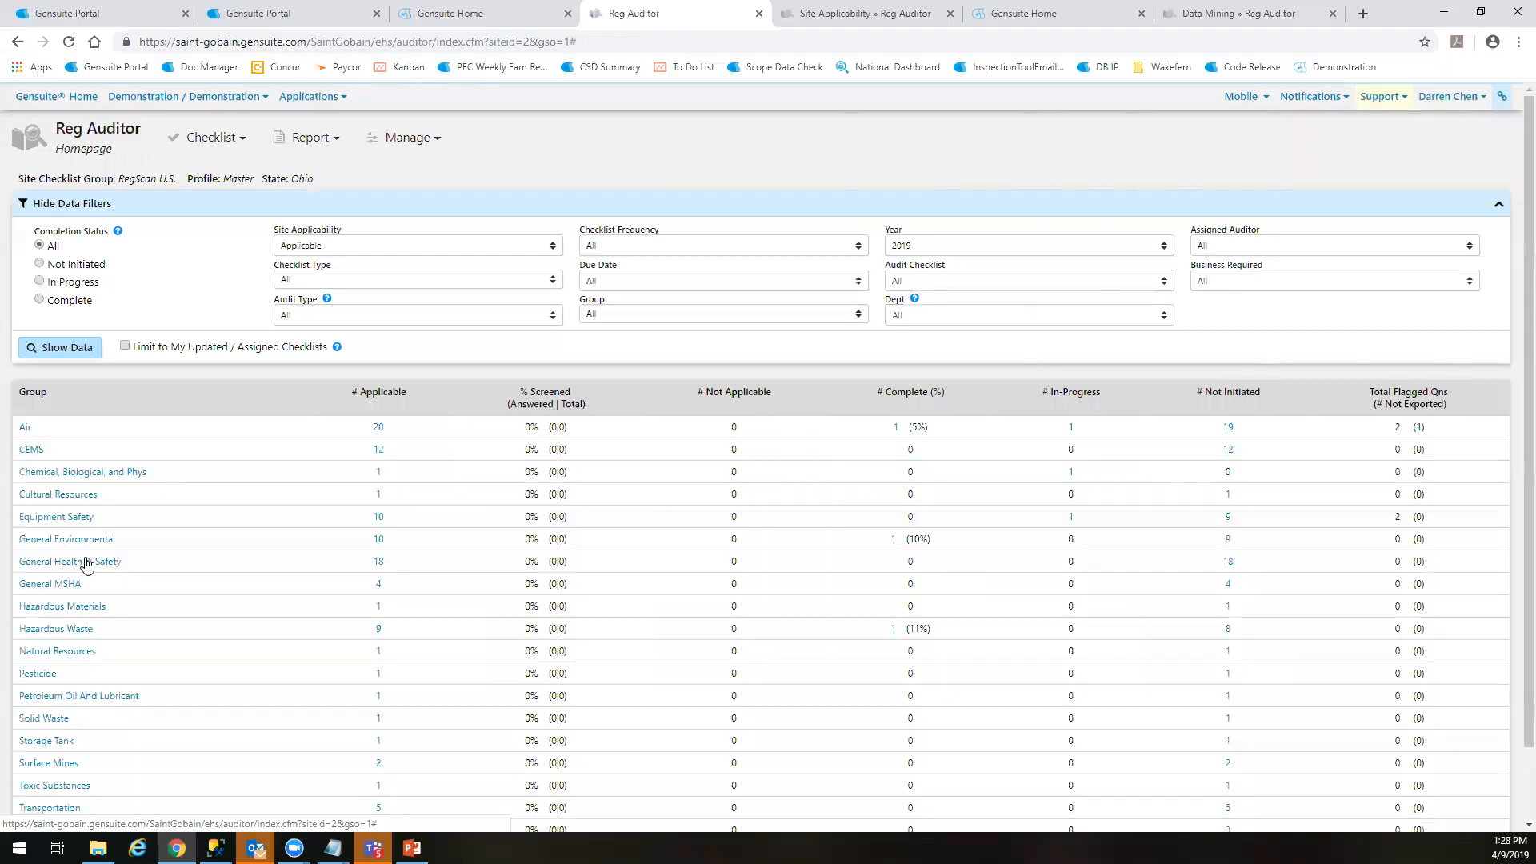
click(68, 472)
click(36, 450)
click(26, 429)
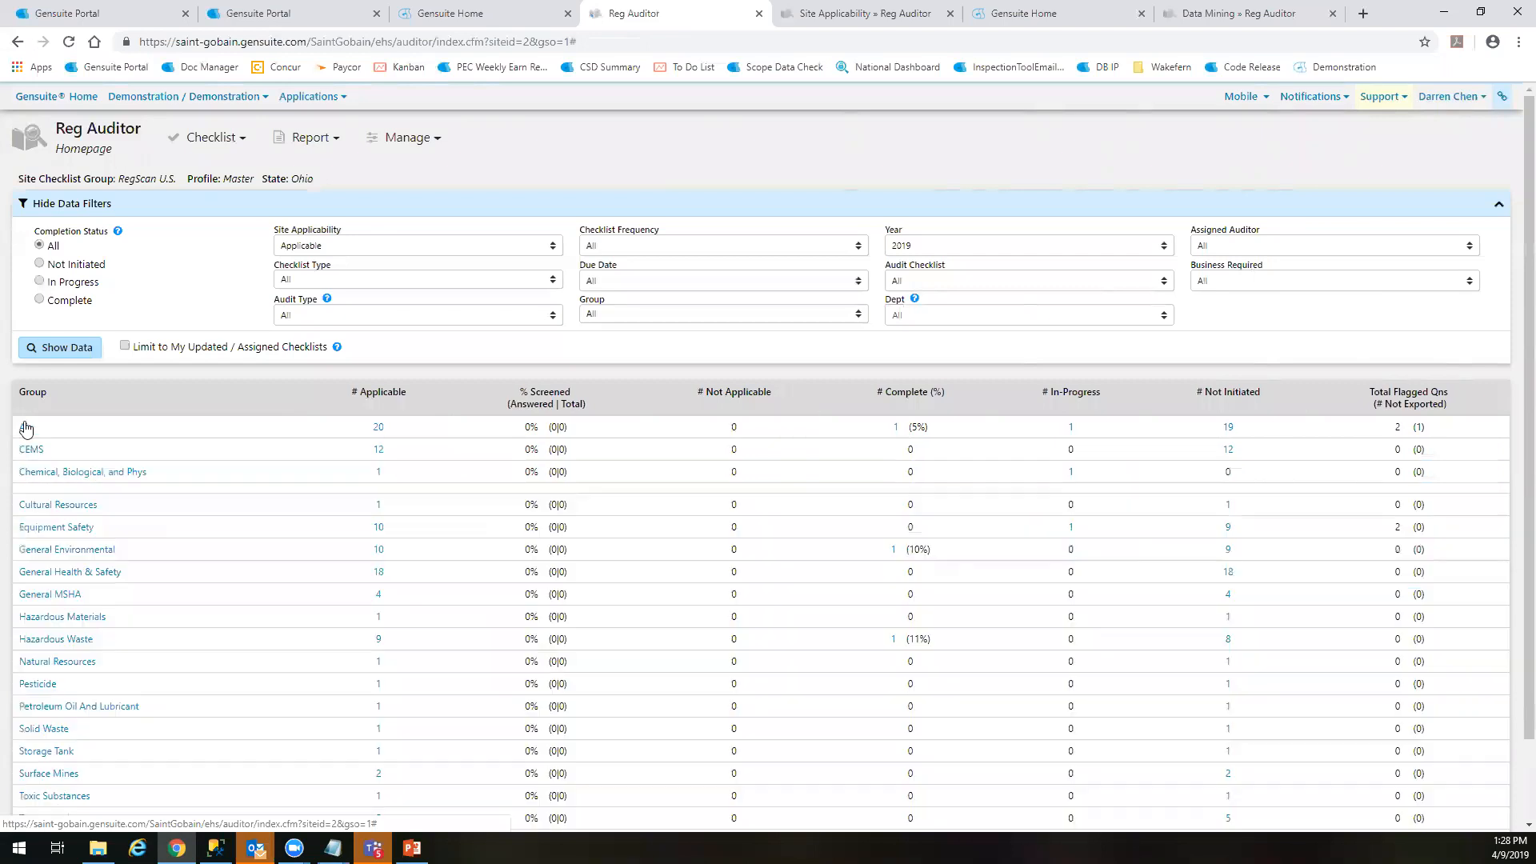
Open Update Site Applicability in a separate tab and load checklists 1 - Air Emissions (Ohio) through 4 - Hazardous Waste (New York) for editing
click(404, 138)
middle_click(432, 197)
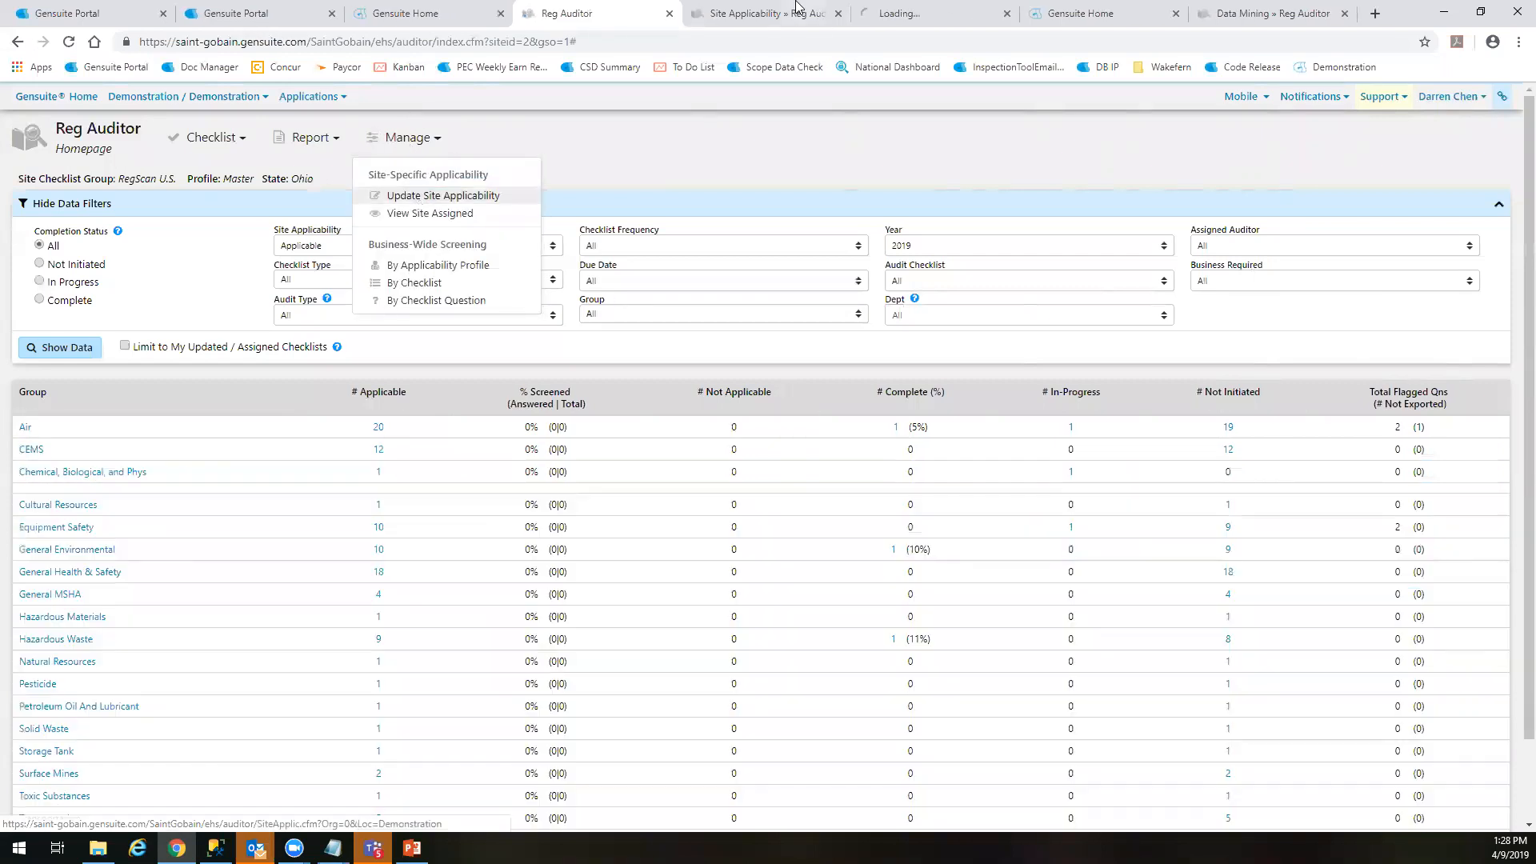
click(928, 13)
mouse_move(1206, 226)
mouse_down()
mouse_move(1212, 258)
mouse_move(1214, 232)
mouse_up()
click(36, 293)
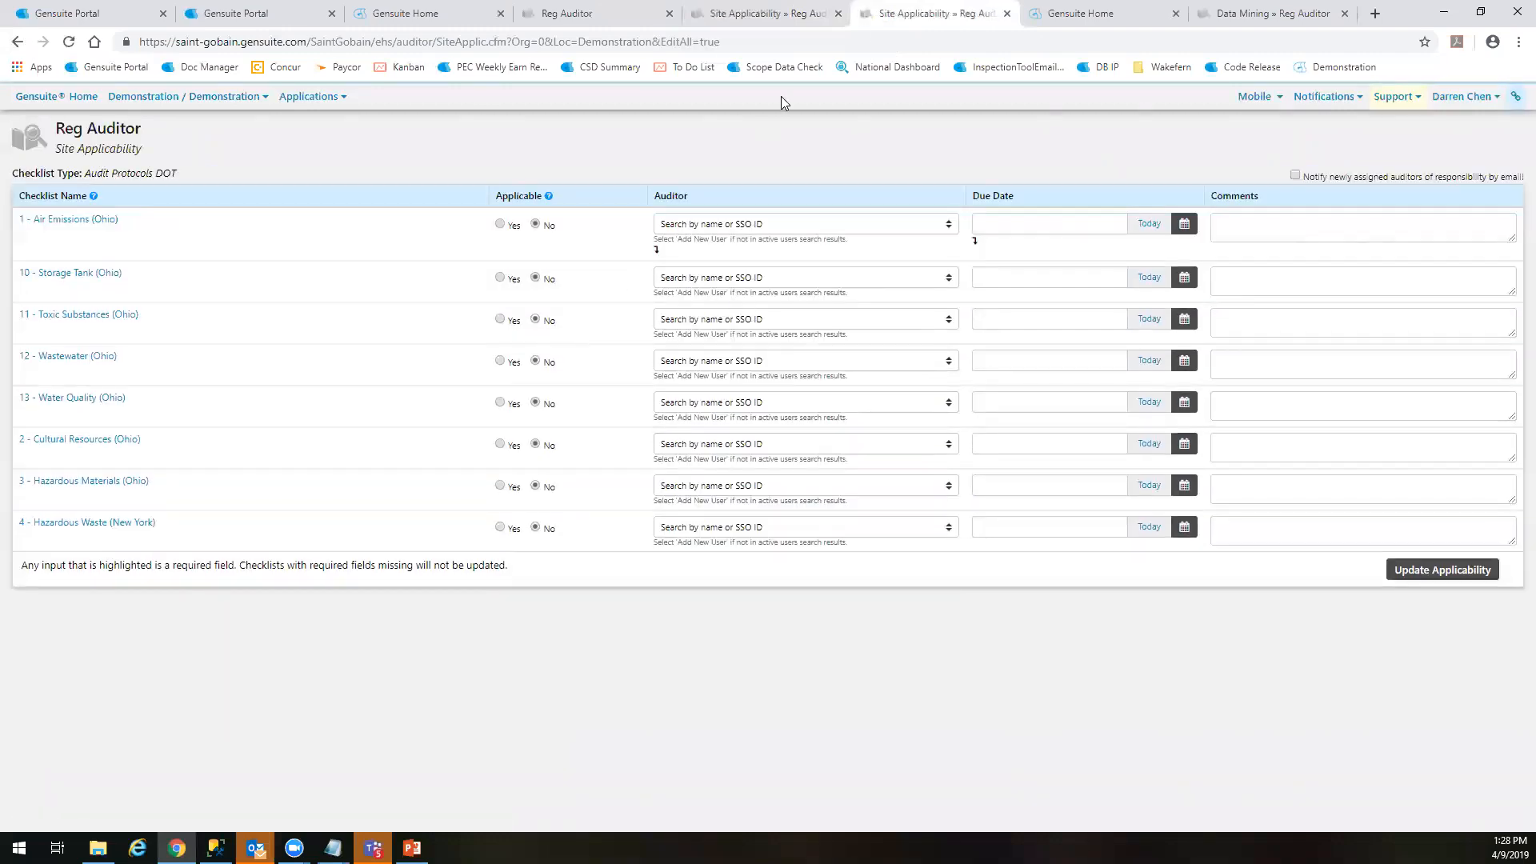
Try copying the first checklist's auditor down to the other rows, dismiss the prompt and close the Site Applicability tab
click(816, 9)
click(892, 9)
click(656, 249)
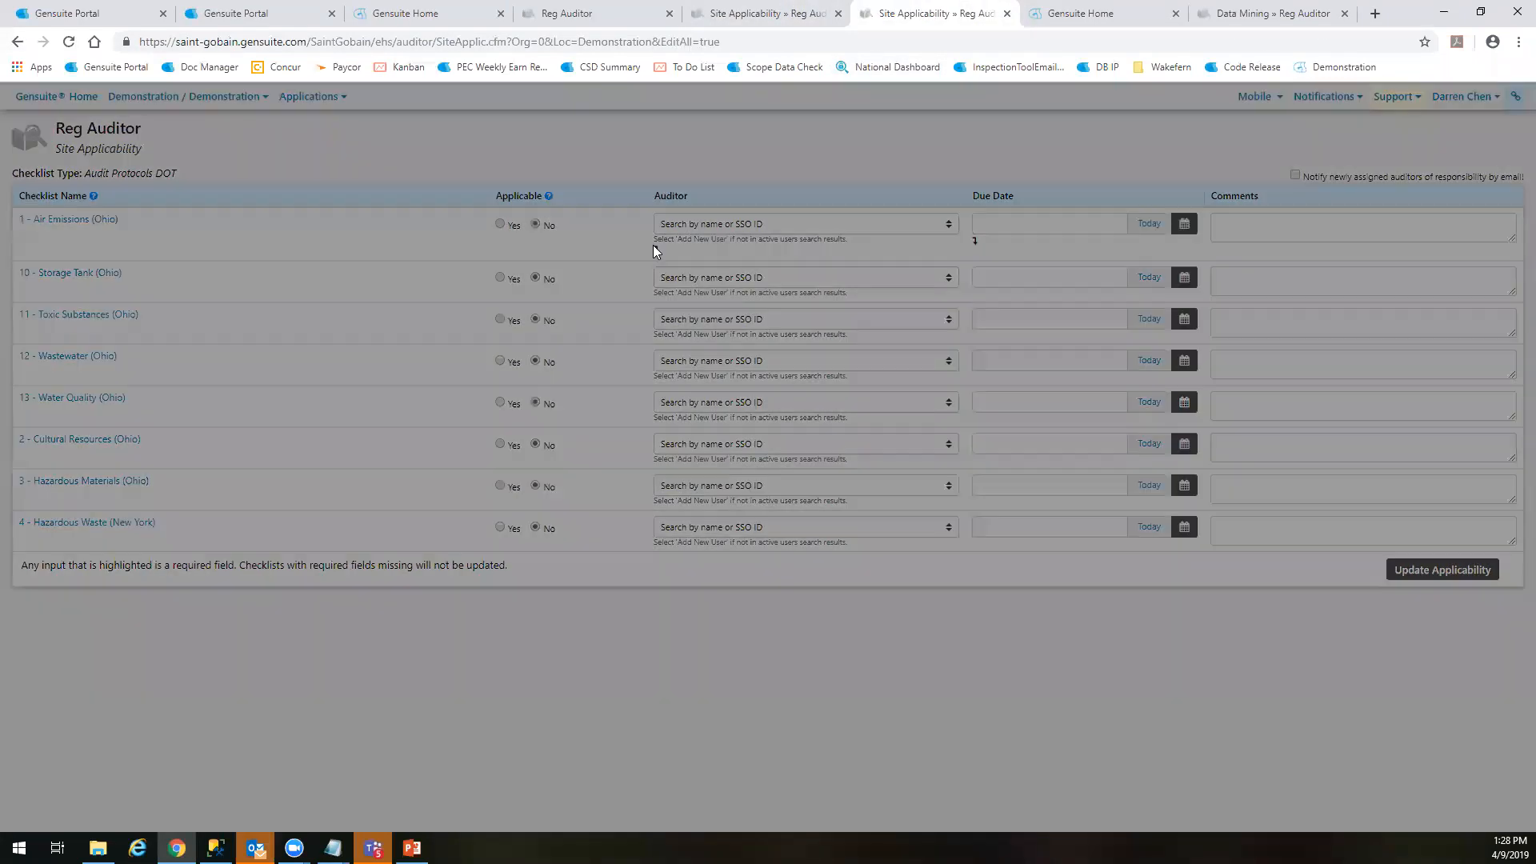
click(940, 167)
click(1006, 12)
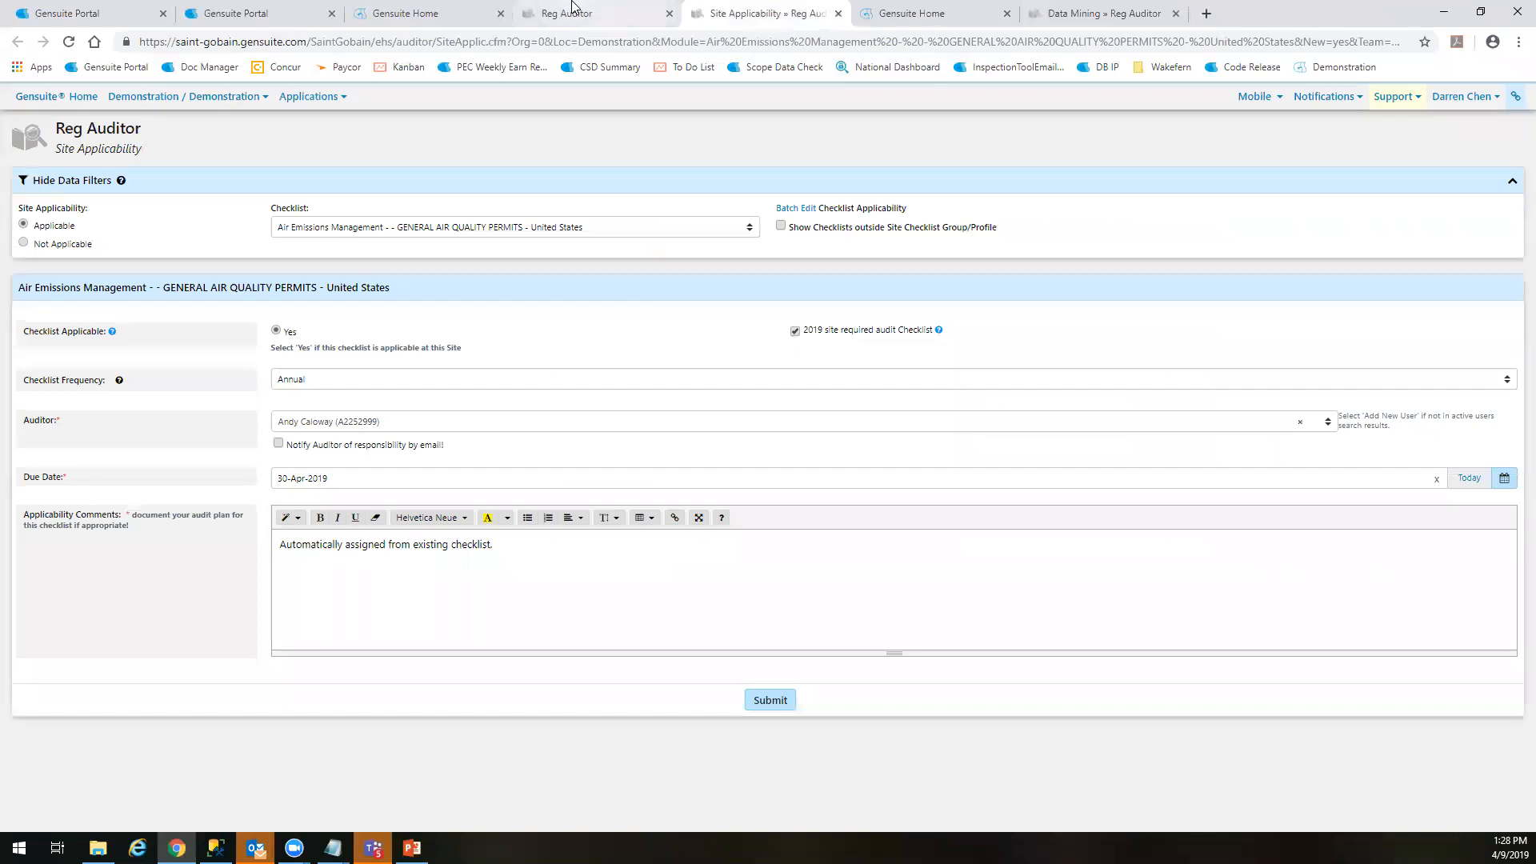
Filter the Reg Auditor homepage to the signed-in user as assigned auditor and expand the Air group's checklists
click(583, 14)
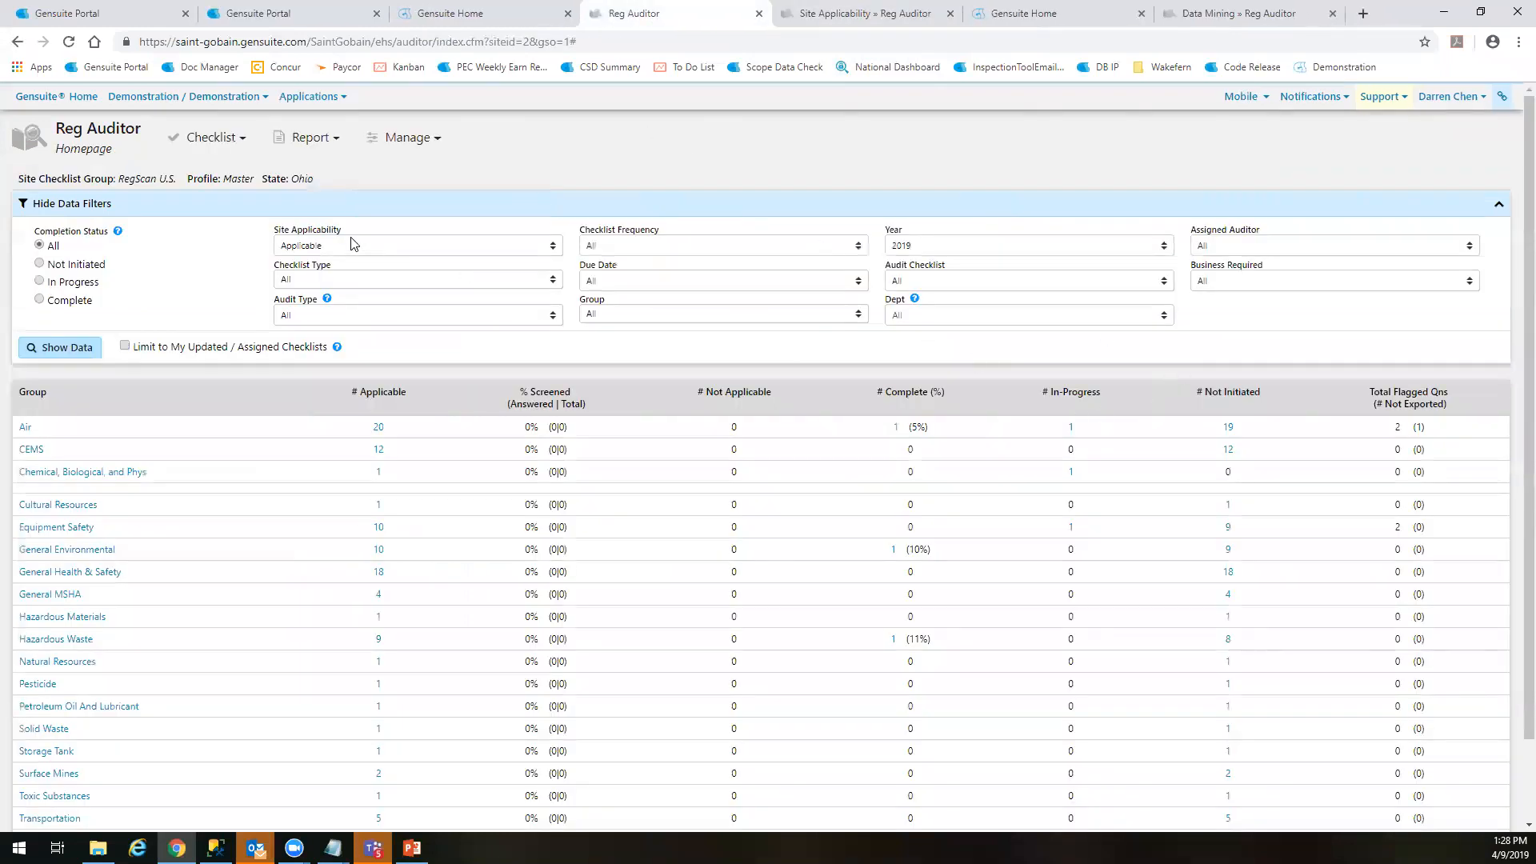
click(1261, 246)
key(d)
key(Return)
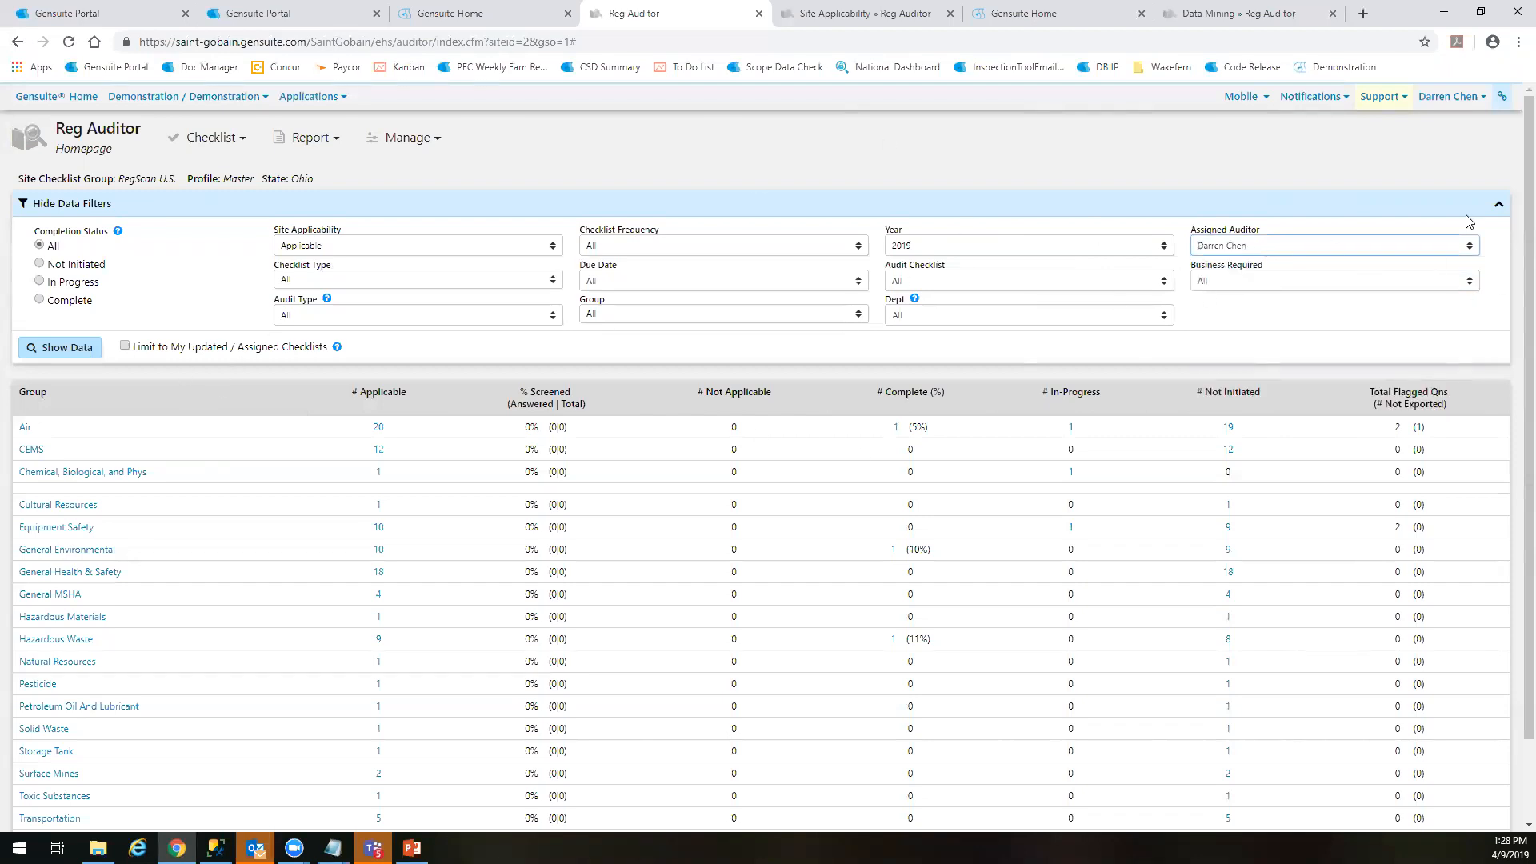
click(64, 347)
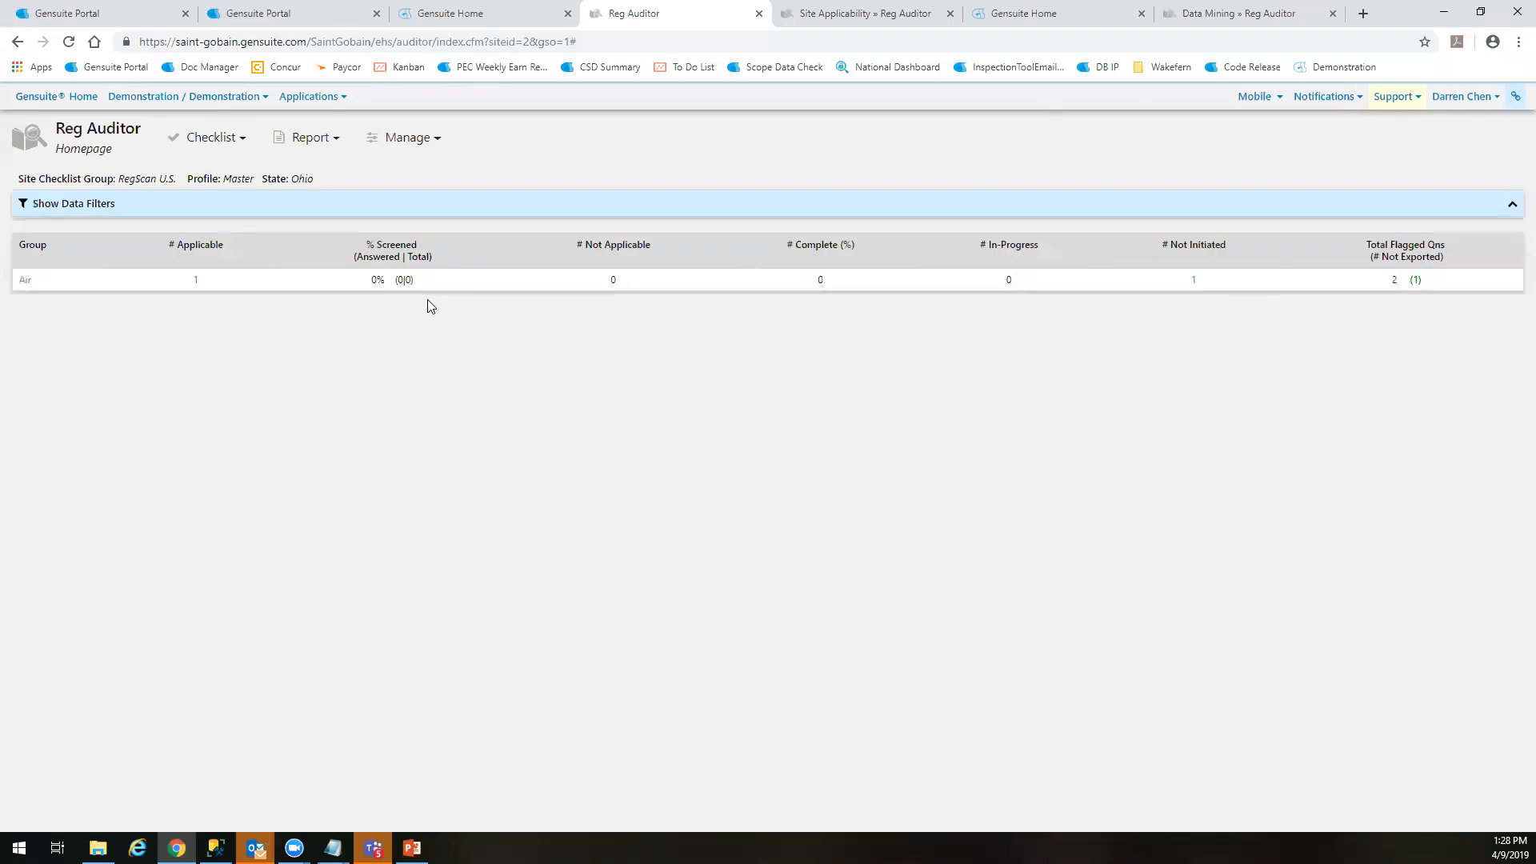
click(25, 280)
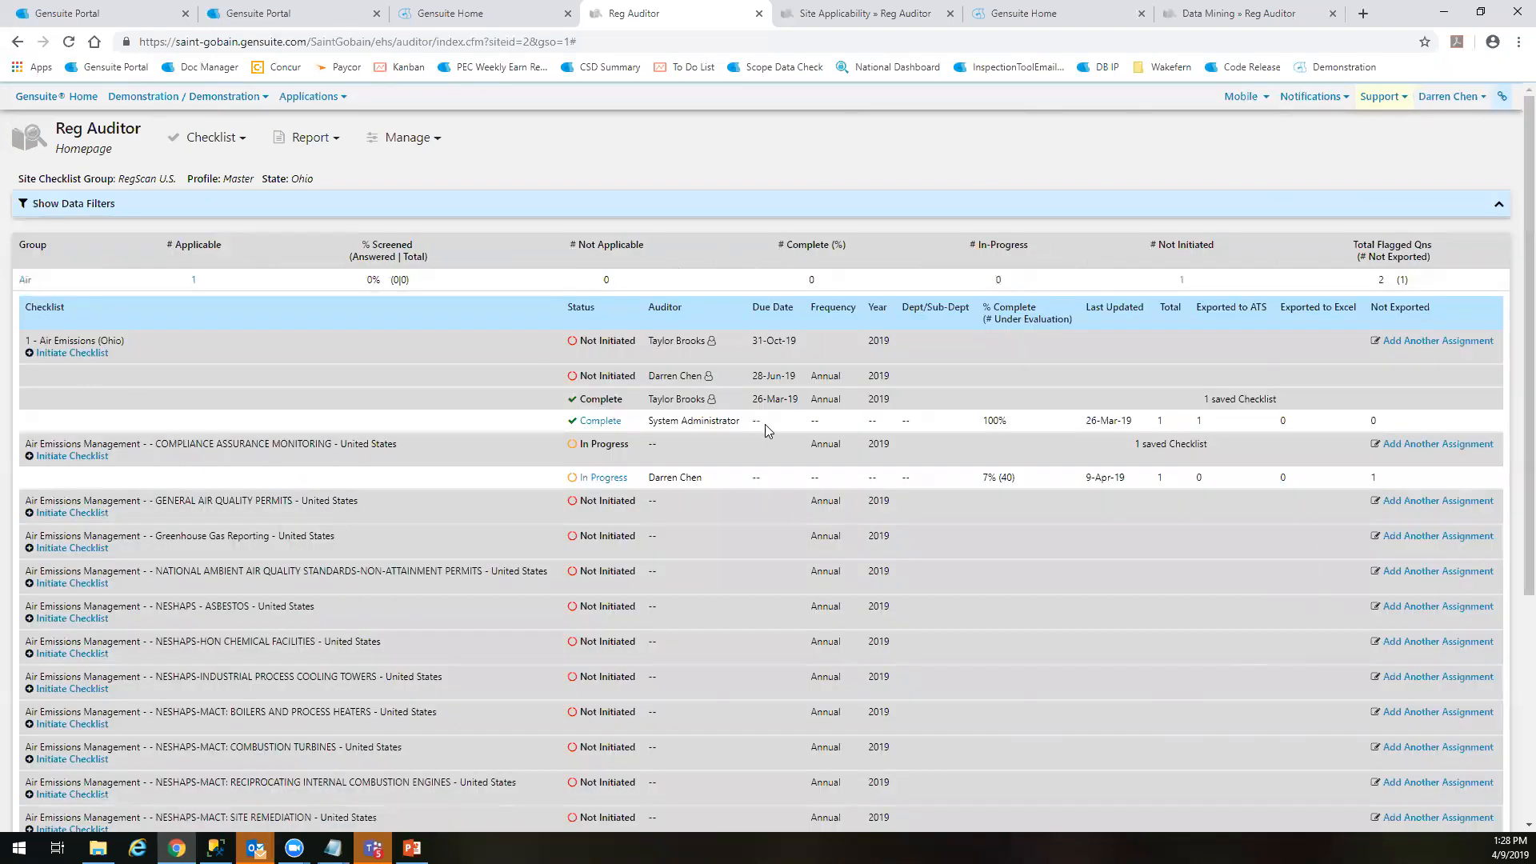
Examine the Air group's checklist rows, especially the auditor, due date and status of the 1 - Air Emissions (Ohio) assignments
scroll(725, 453, down, 4)
scroll(425, 487, up, 4)
drag(182, 444, 416, 435)
drag(1232, 452, 1101, 442)
click(936, 488)
drag(609, 379, 864, 353)
click(887, 375)
drag(659, 379, 783, 371)
click(622, 380)
drag(663, 373, 753, 370)
click(778, 373)
drag(759, 376, 798, 375)
click(800, 374)
mouse_move(571, 377)
mouse_down()
mouse_move(798, 377)
mouse_move(560, 381)
mouse_up()
click(864, 379)
click(551, 382)
Initiate the 1 - Air Emissions (Ohio) checklist and review its table of contents
click(92, 360)
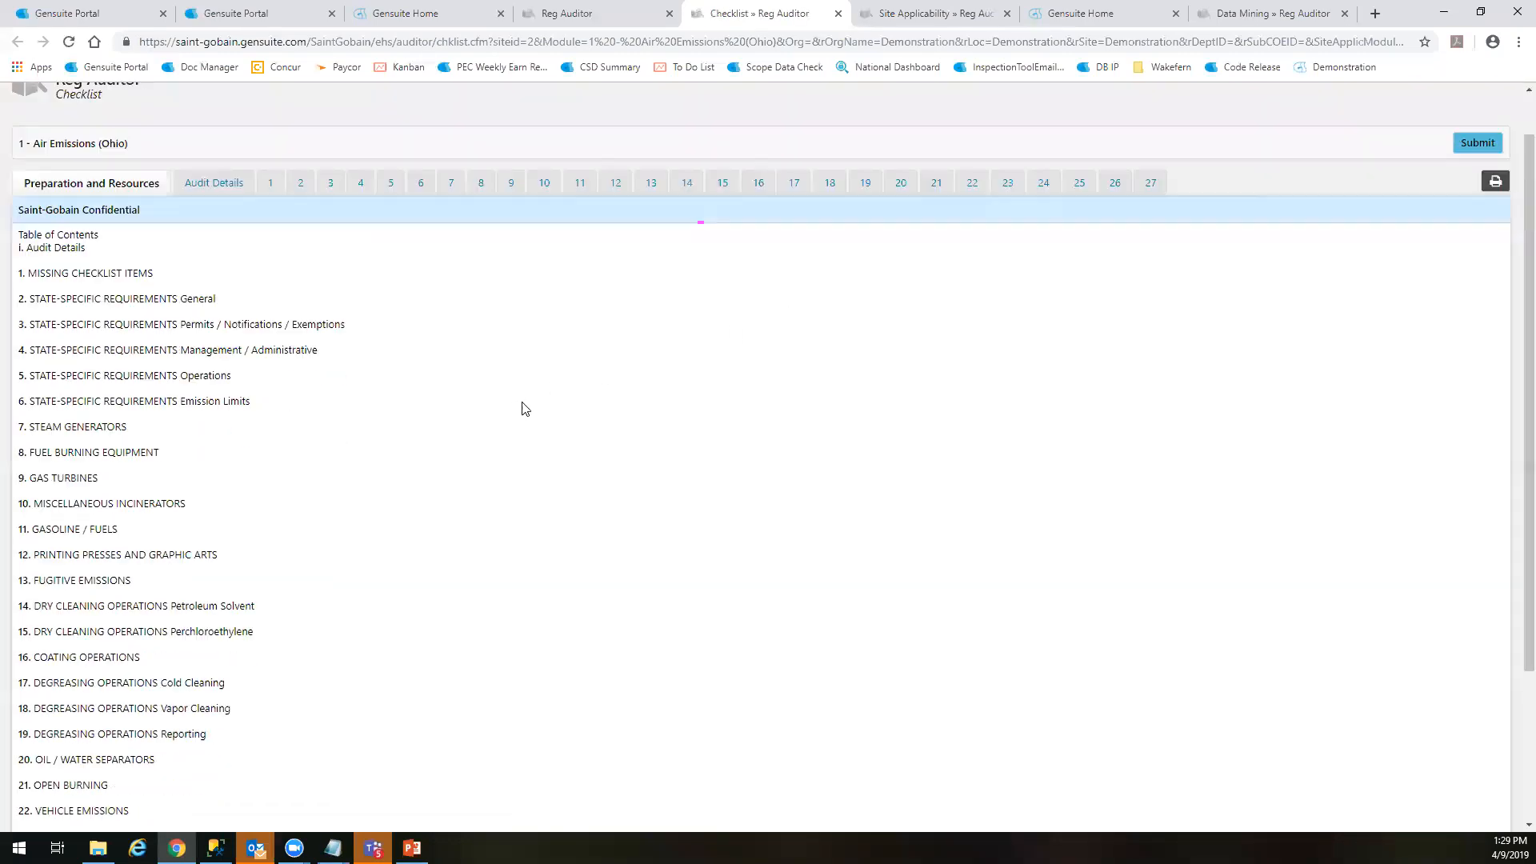
scroll(496, 404, down, 3)
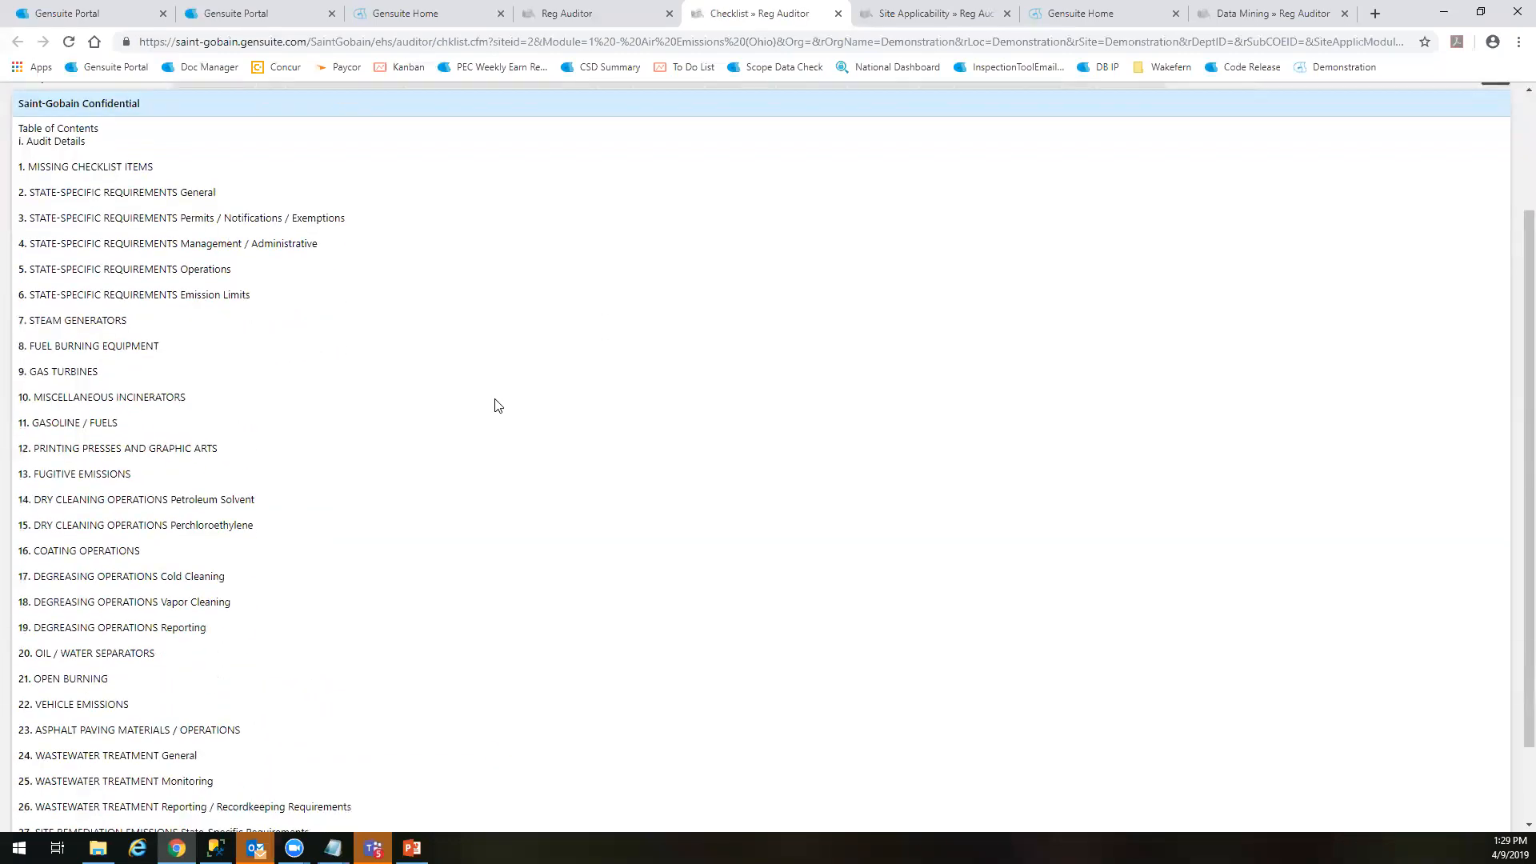
drag(158, 563, 374, 679)
scroll(372, 632, up, 3)
click(370, 602)
Open the checklist's Audit Details and review the organization and department options
click(208, 288)
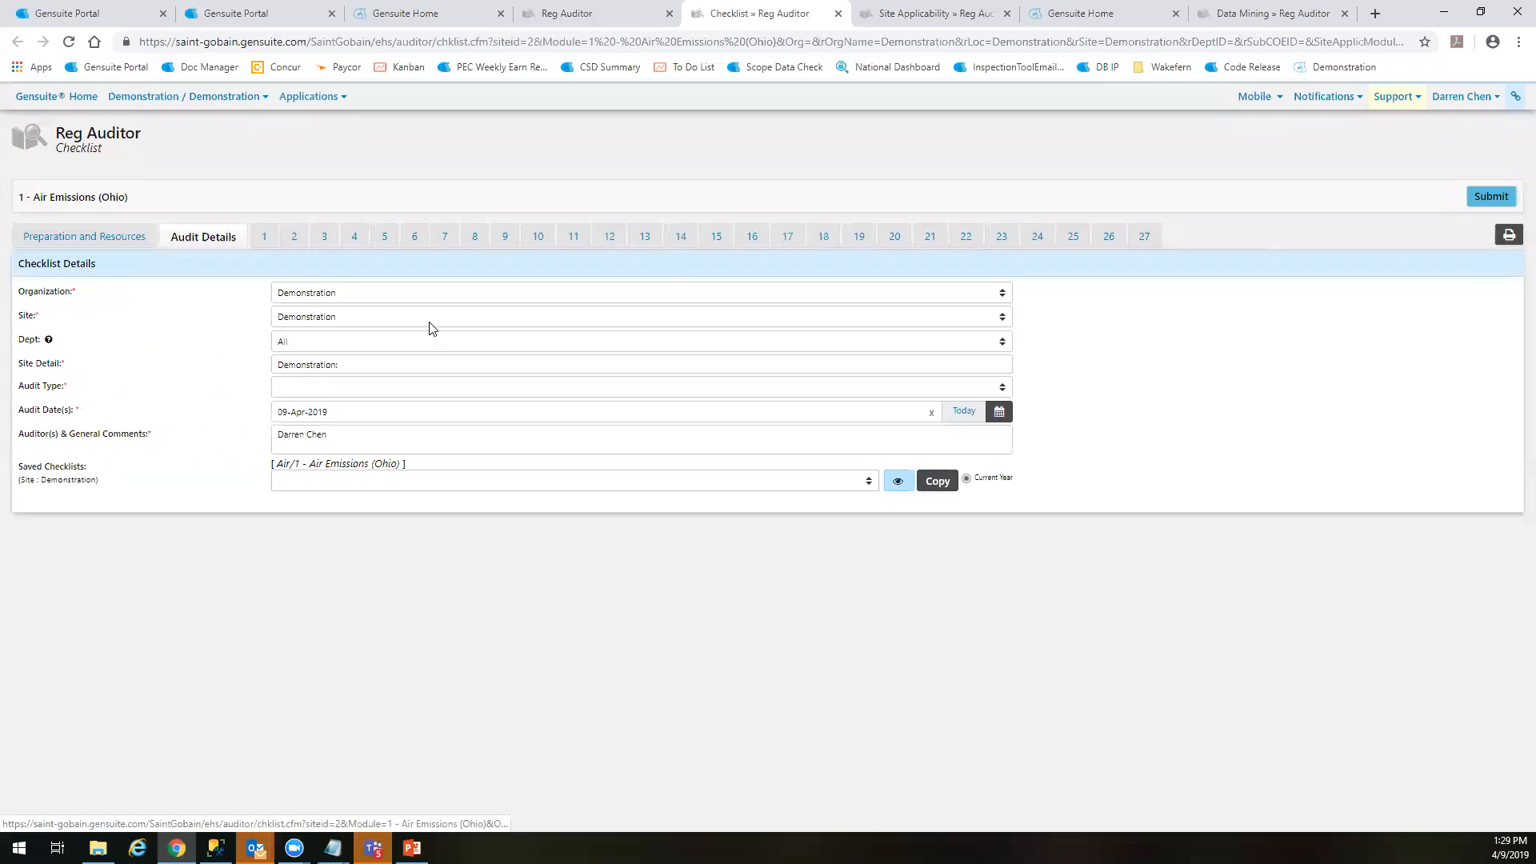
click(366, 292)
click(366, 292)
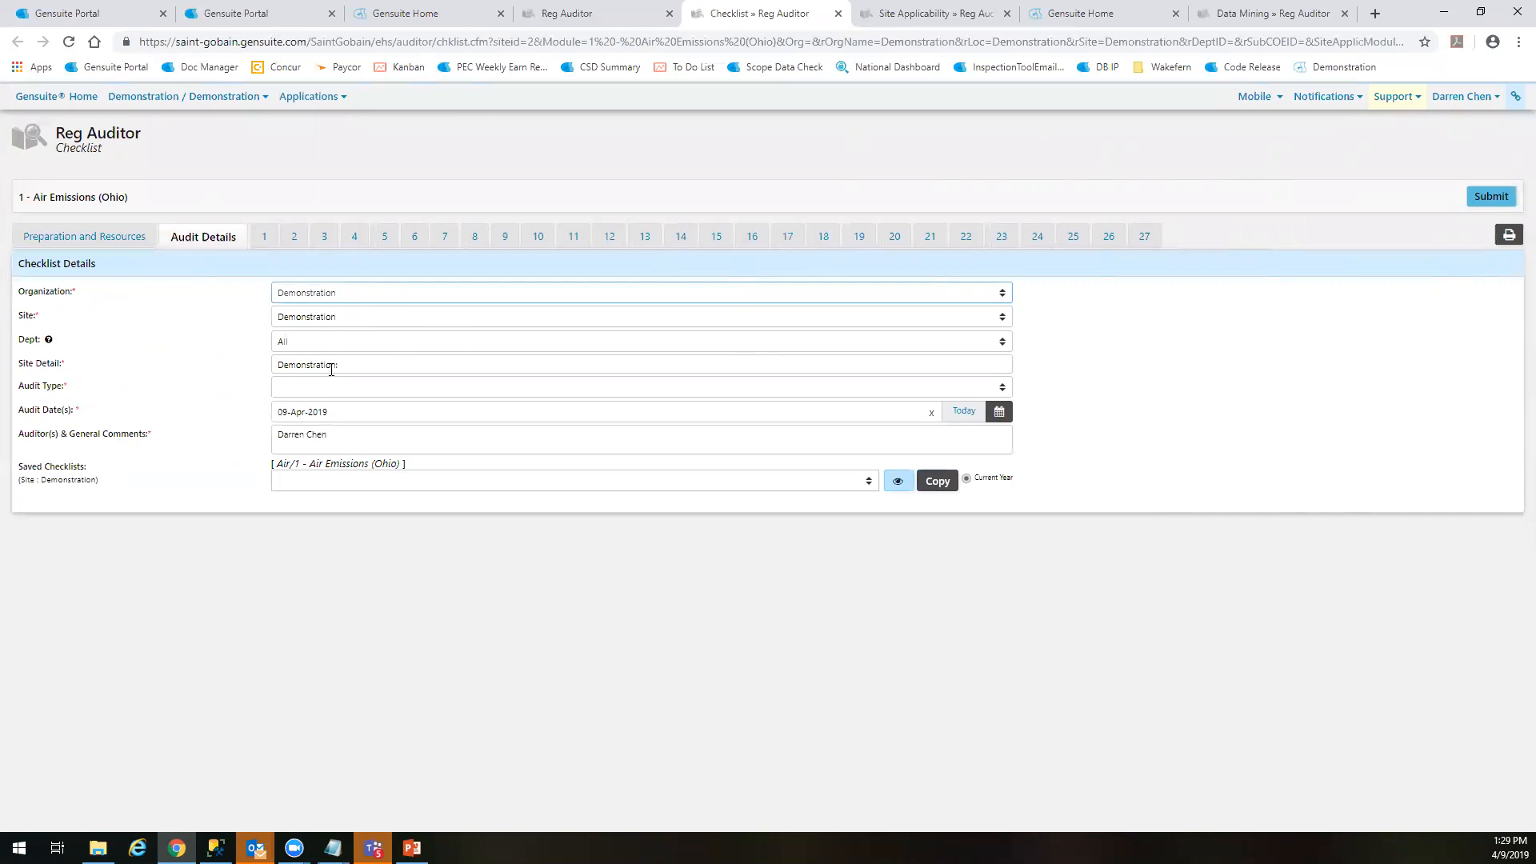
click(352, 344)
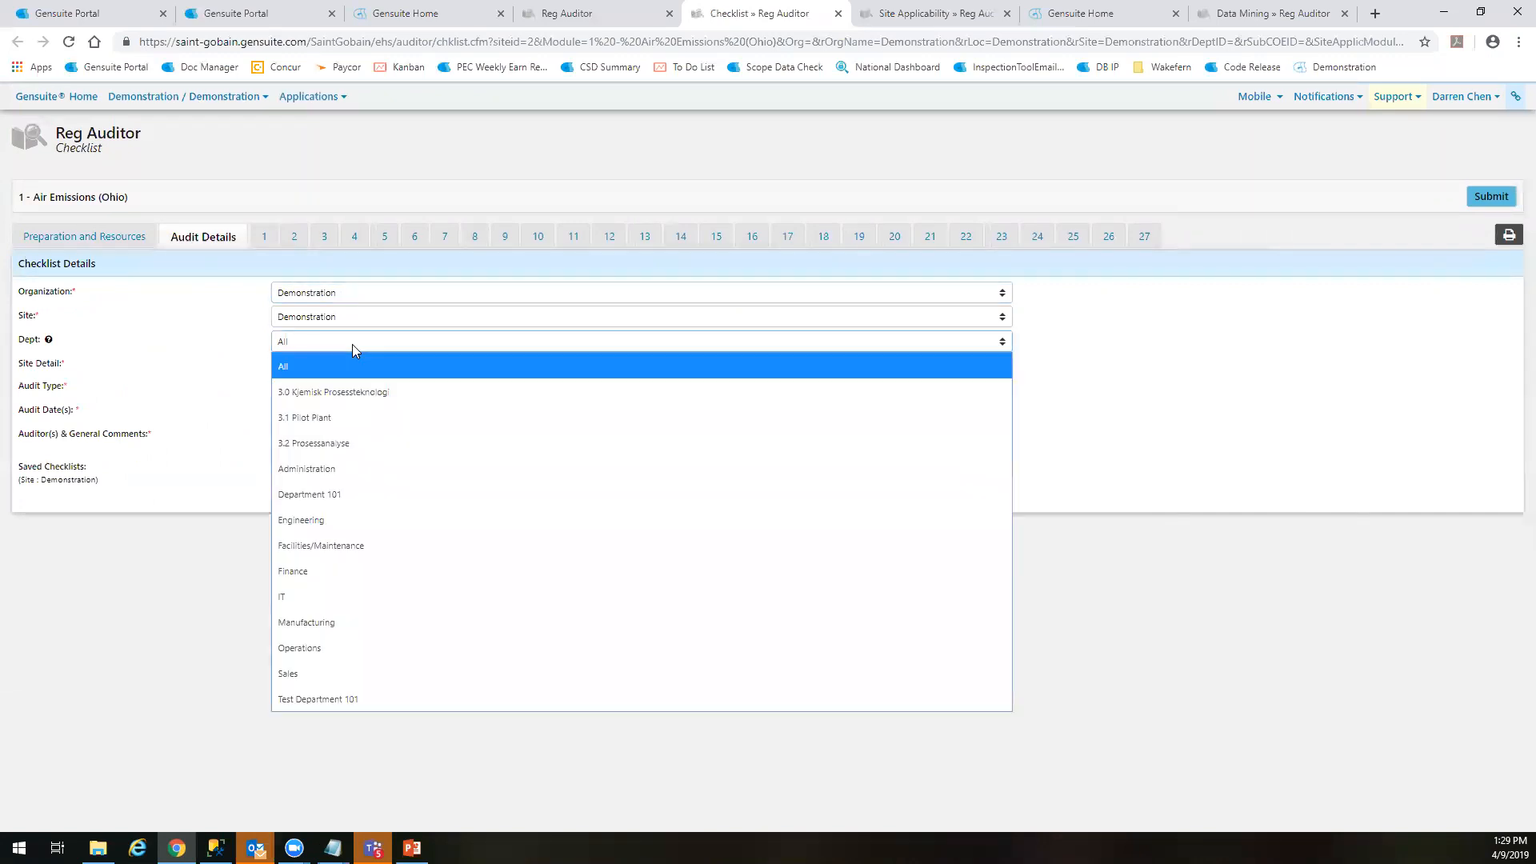
click(344, 347)
click(344, 347)
click(343, 351)
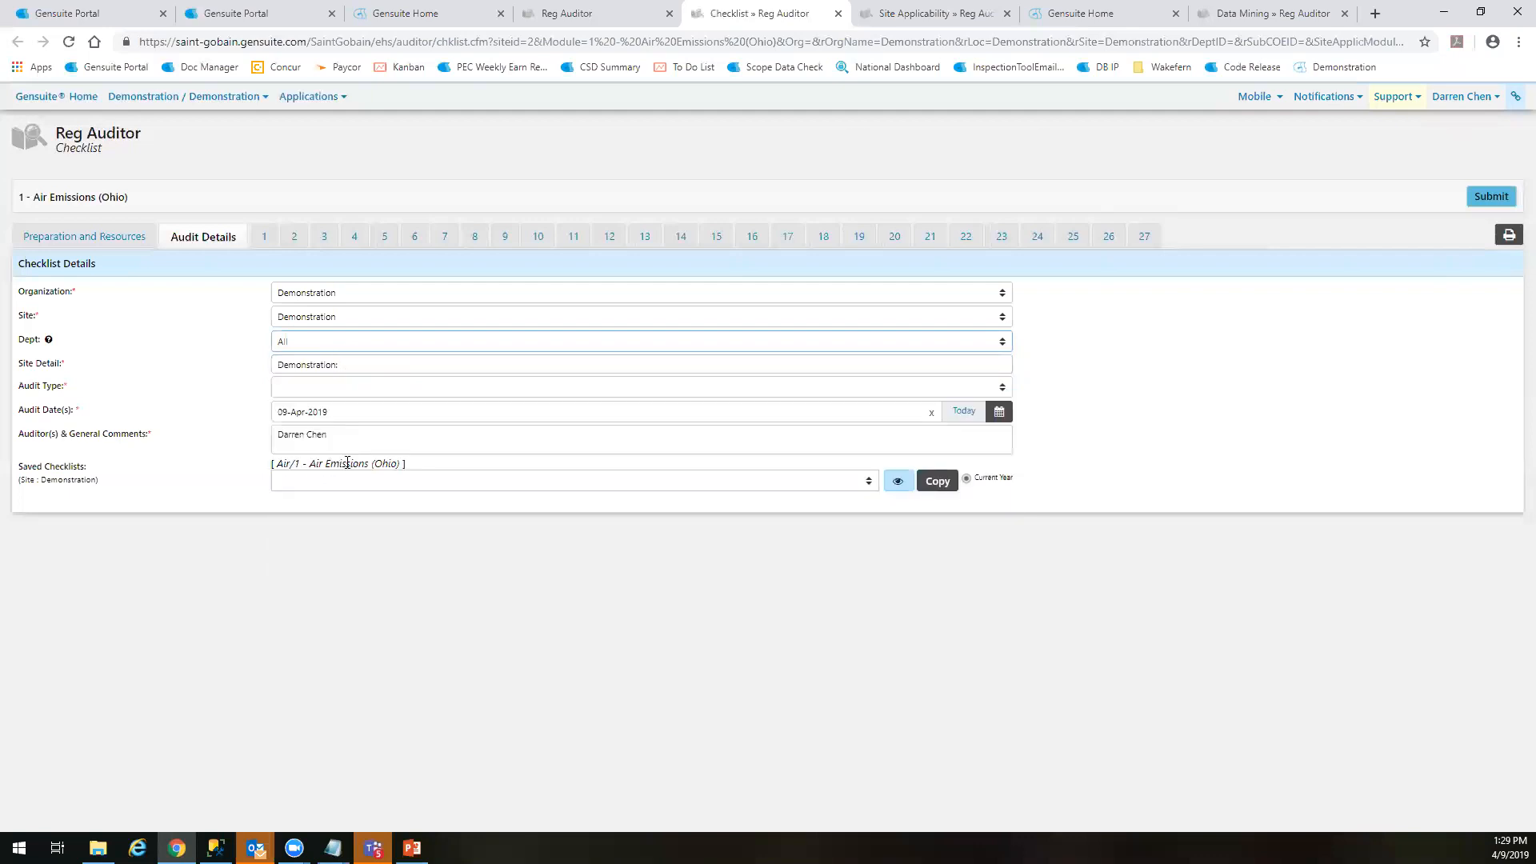
Set the audit type to Self-Assessment Audit and check which saved checklists are available to copy
click(323, 390)
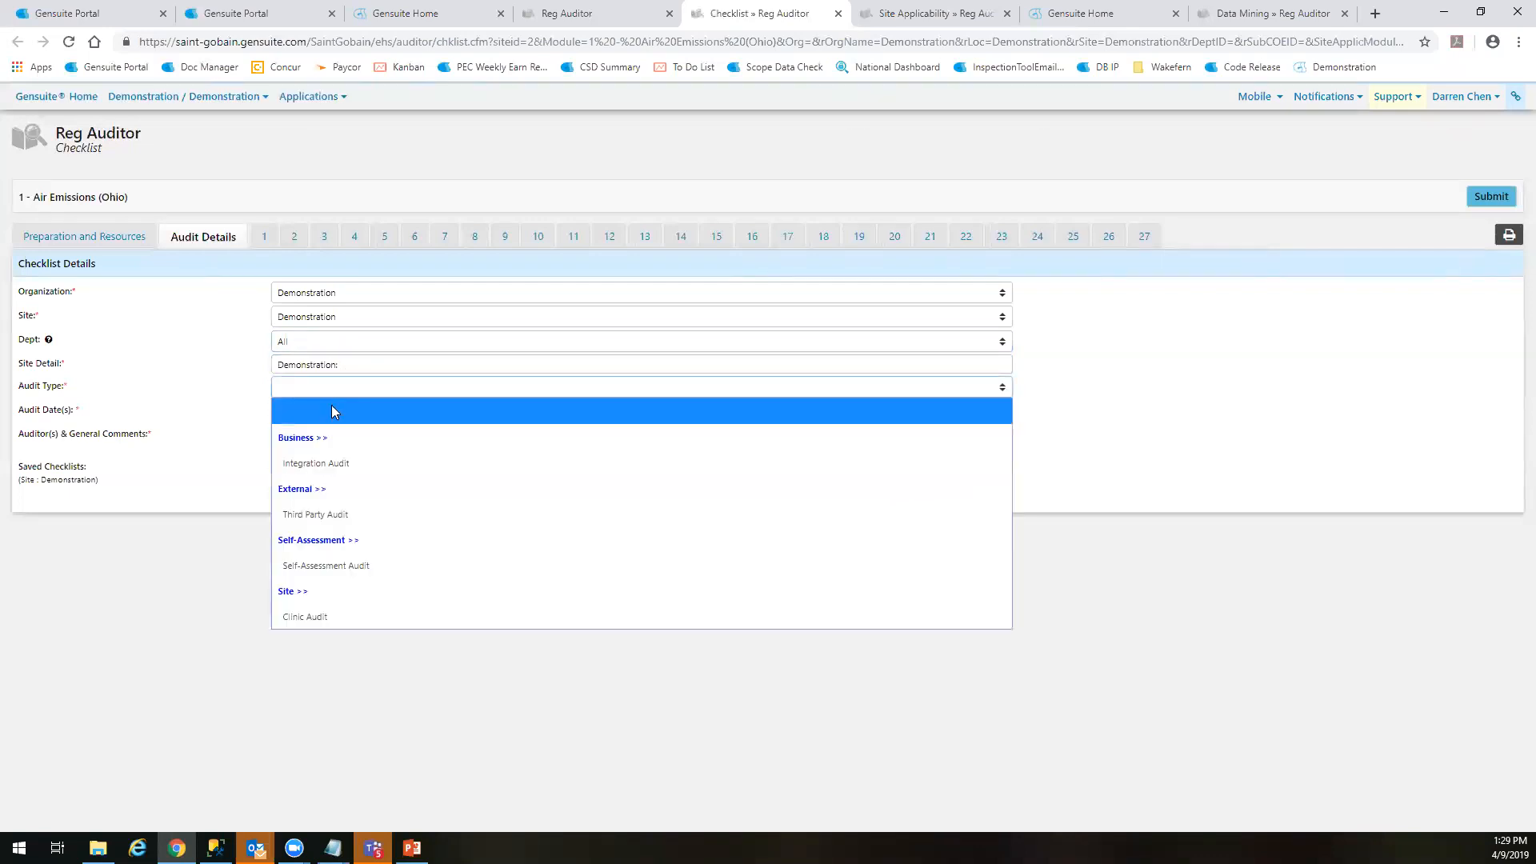
click(368, 565)
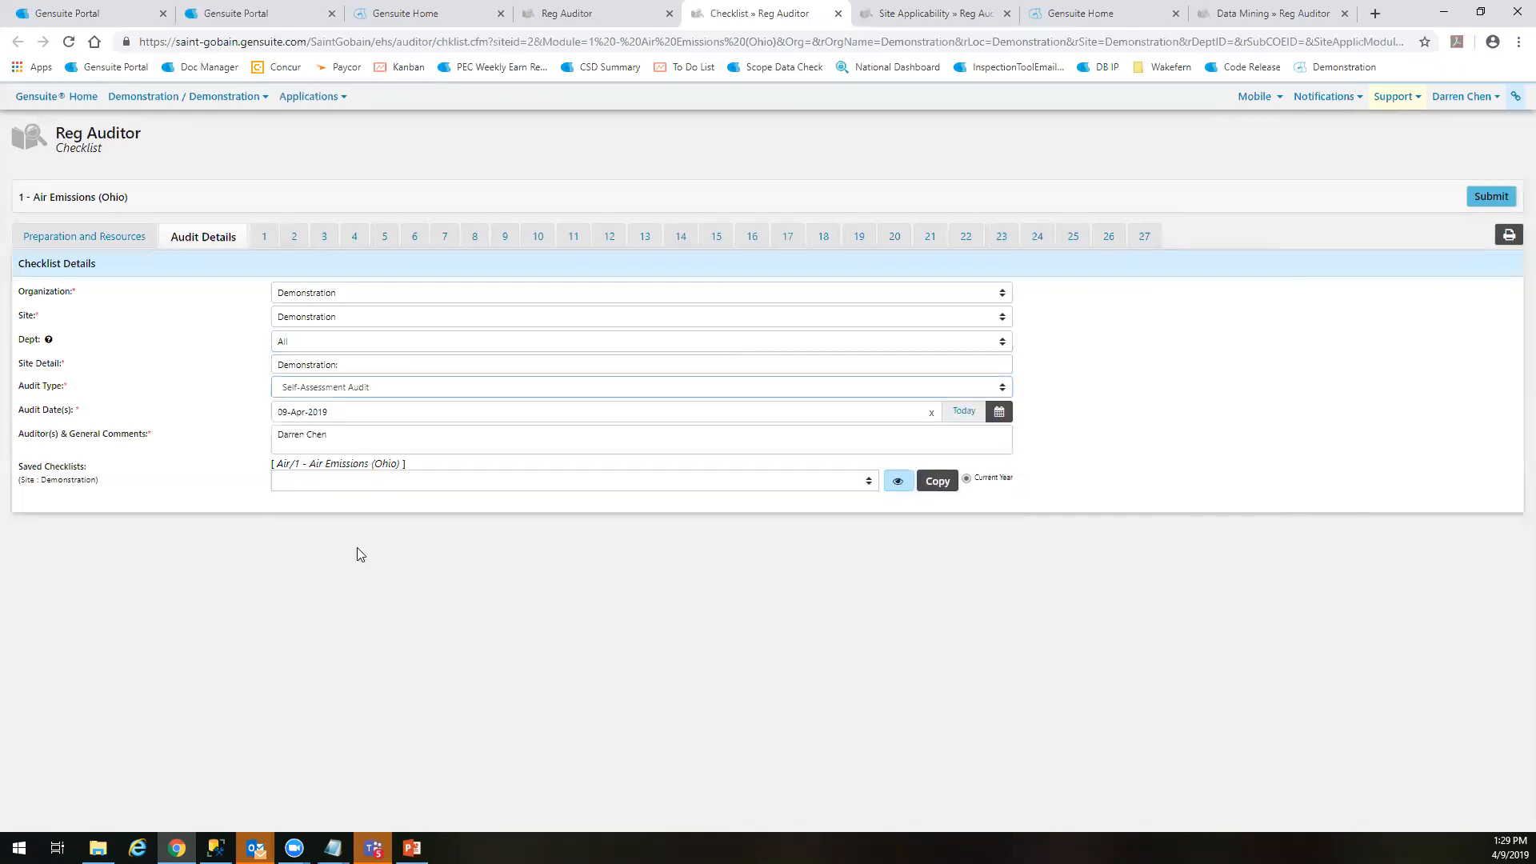
click(436, 388)
click(436, 385)
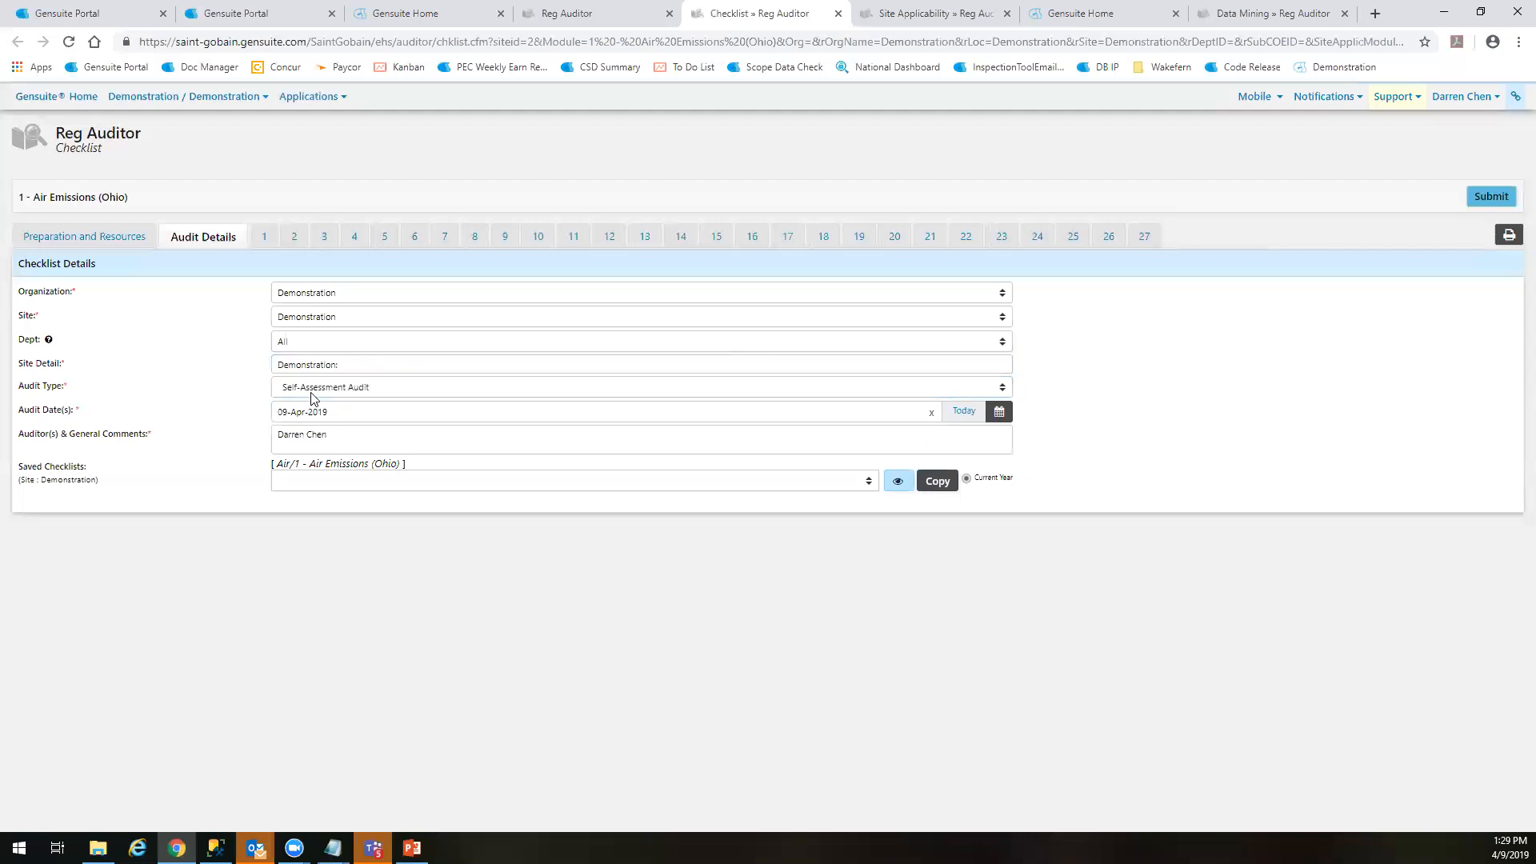
click(346, 391)
click(352, 391)
click(586, 487)
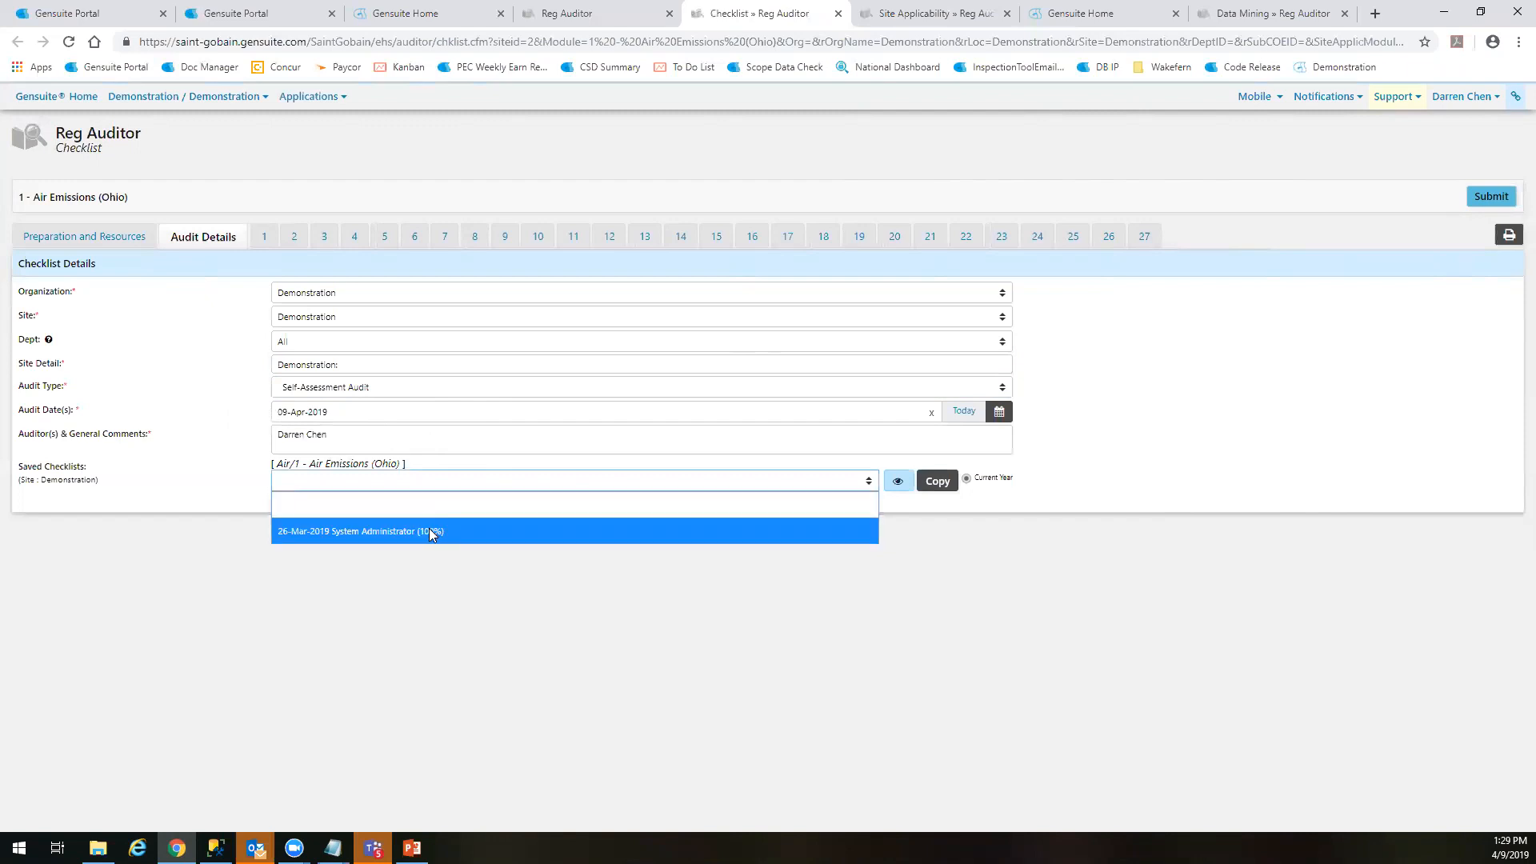
click(559, 481)
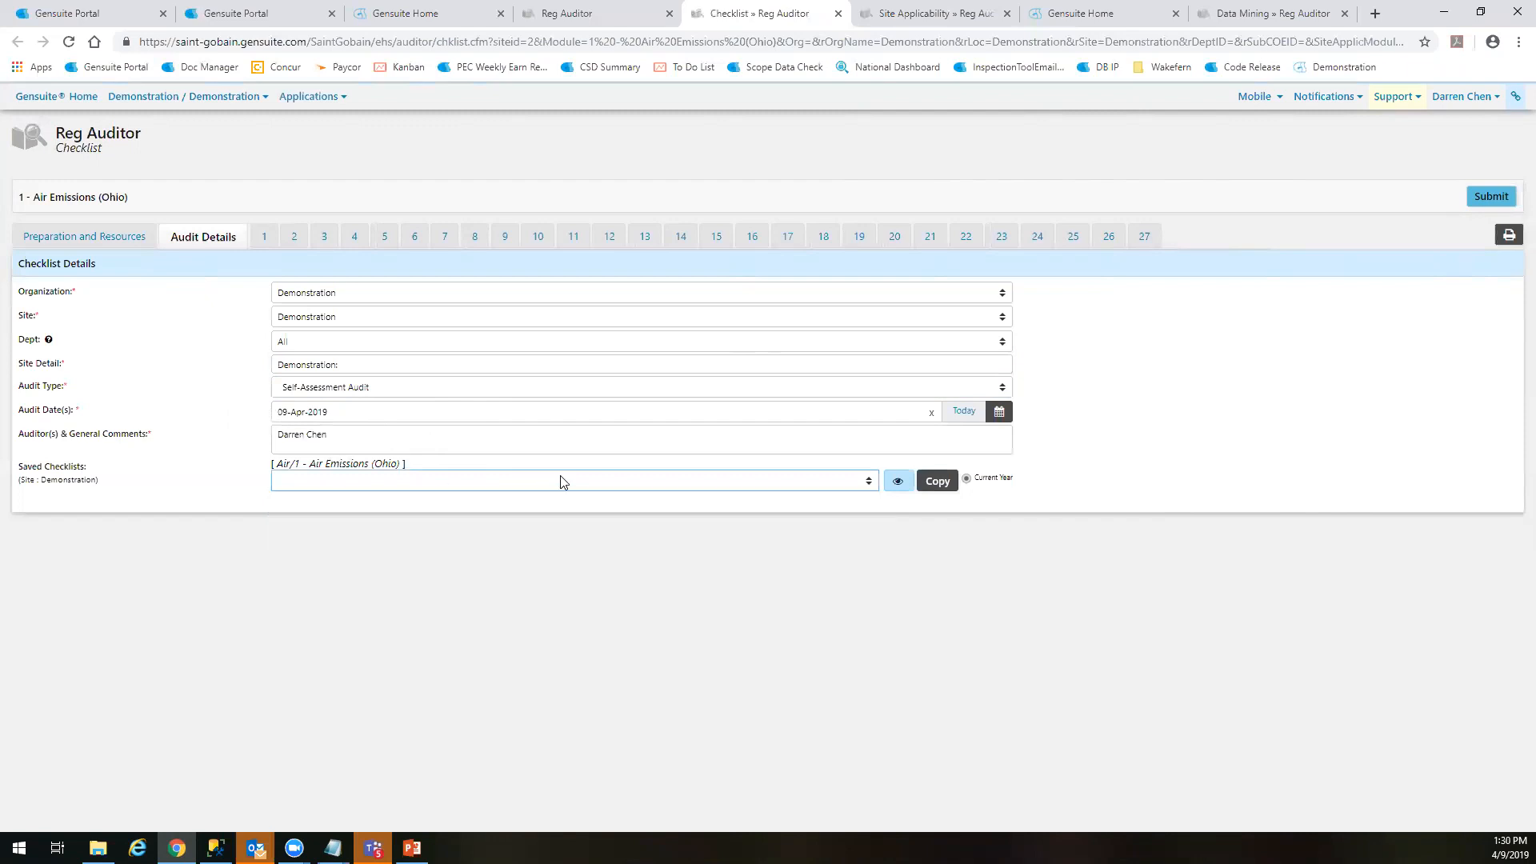
Open section 1, Missing Checklist Items, try expanding and collapsing its notes, and read question 1.1
click(264, 238)
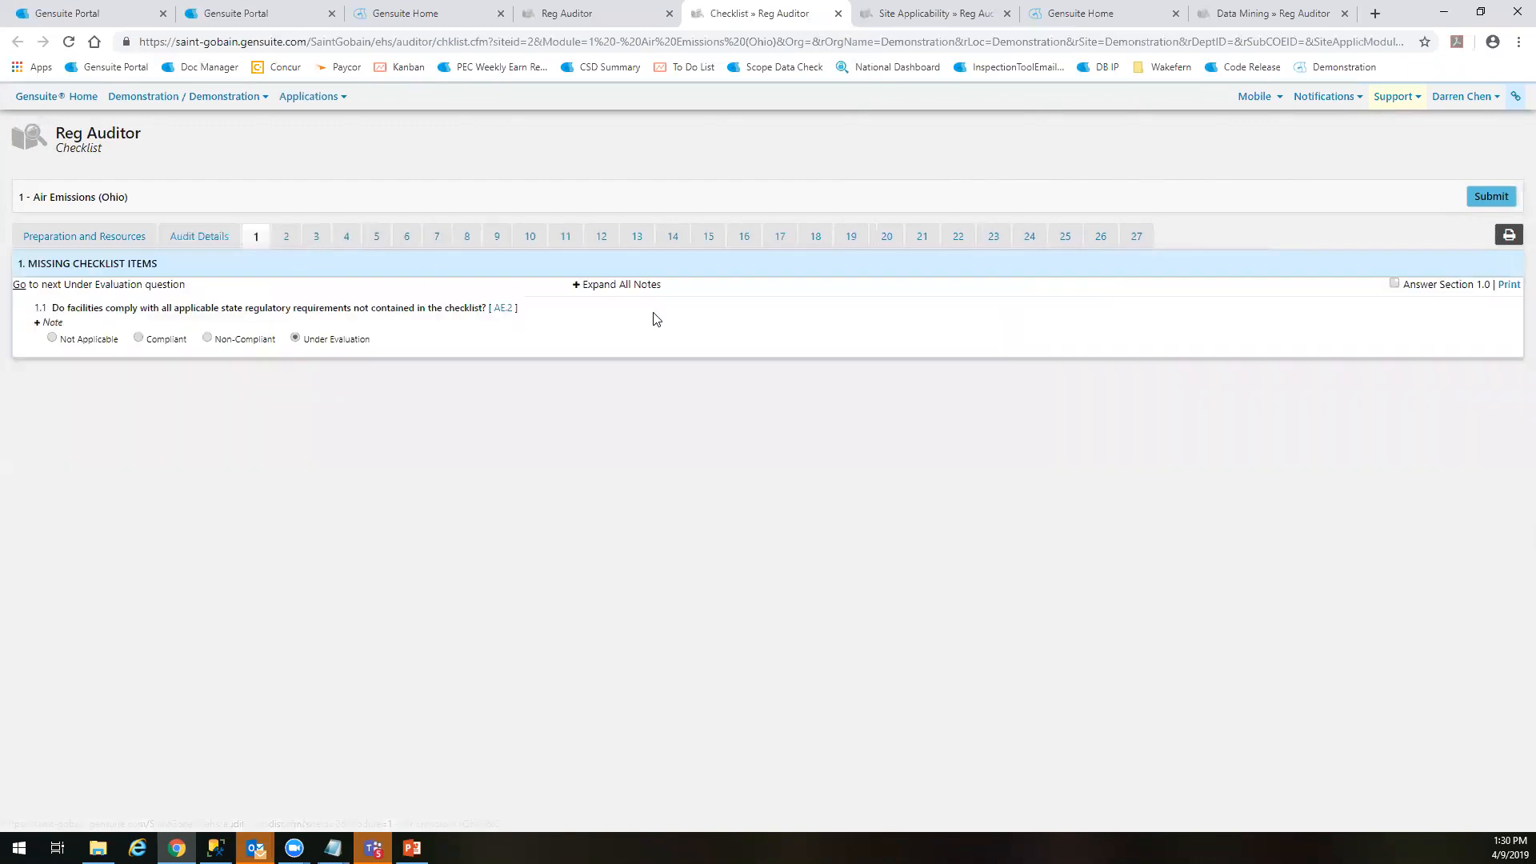
click(597, 288)
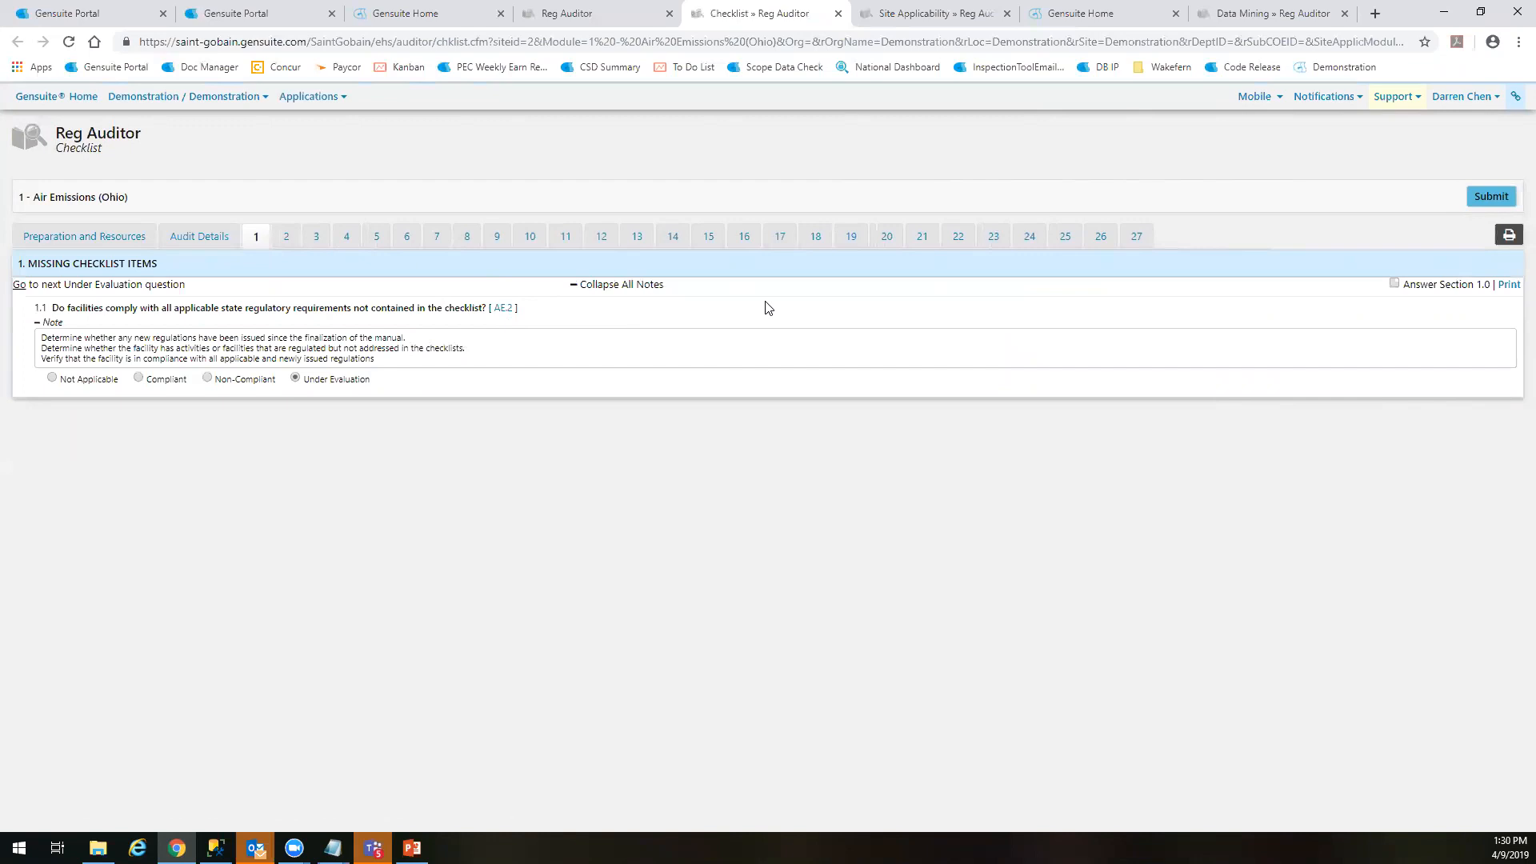
click(640, 286)
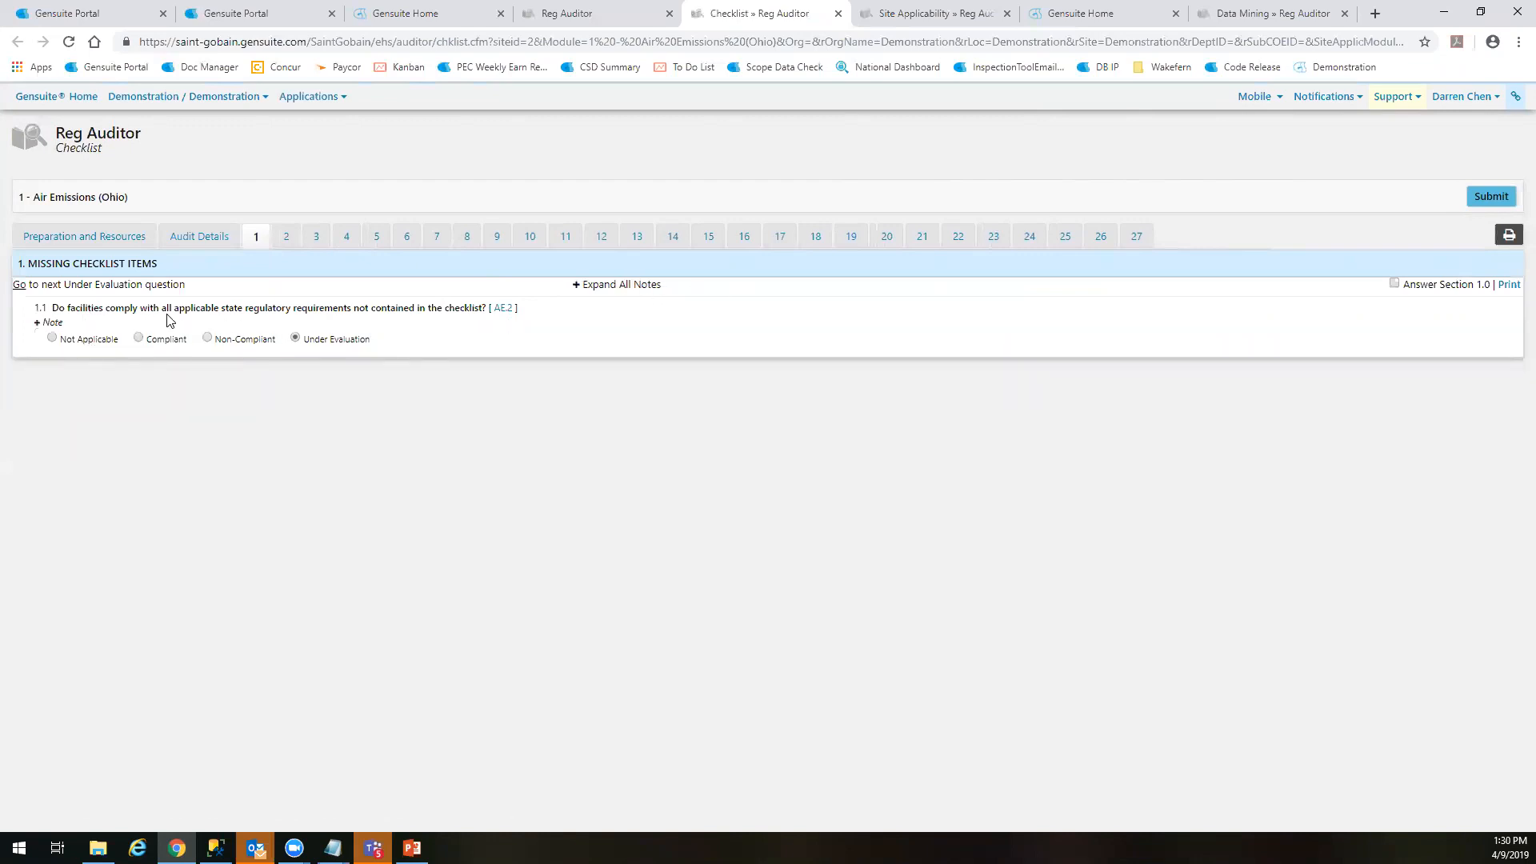
drag(520, 308, 438, 307)
click(358, 308)
click(351, 307)
click(444, 308)
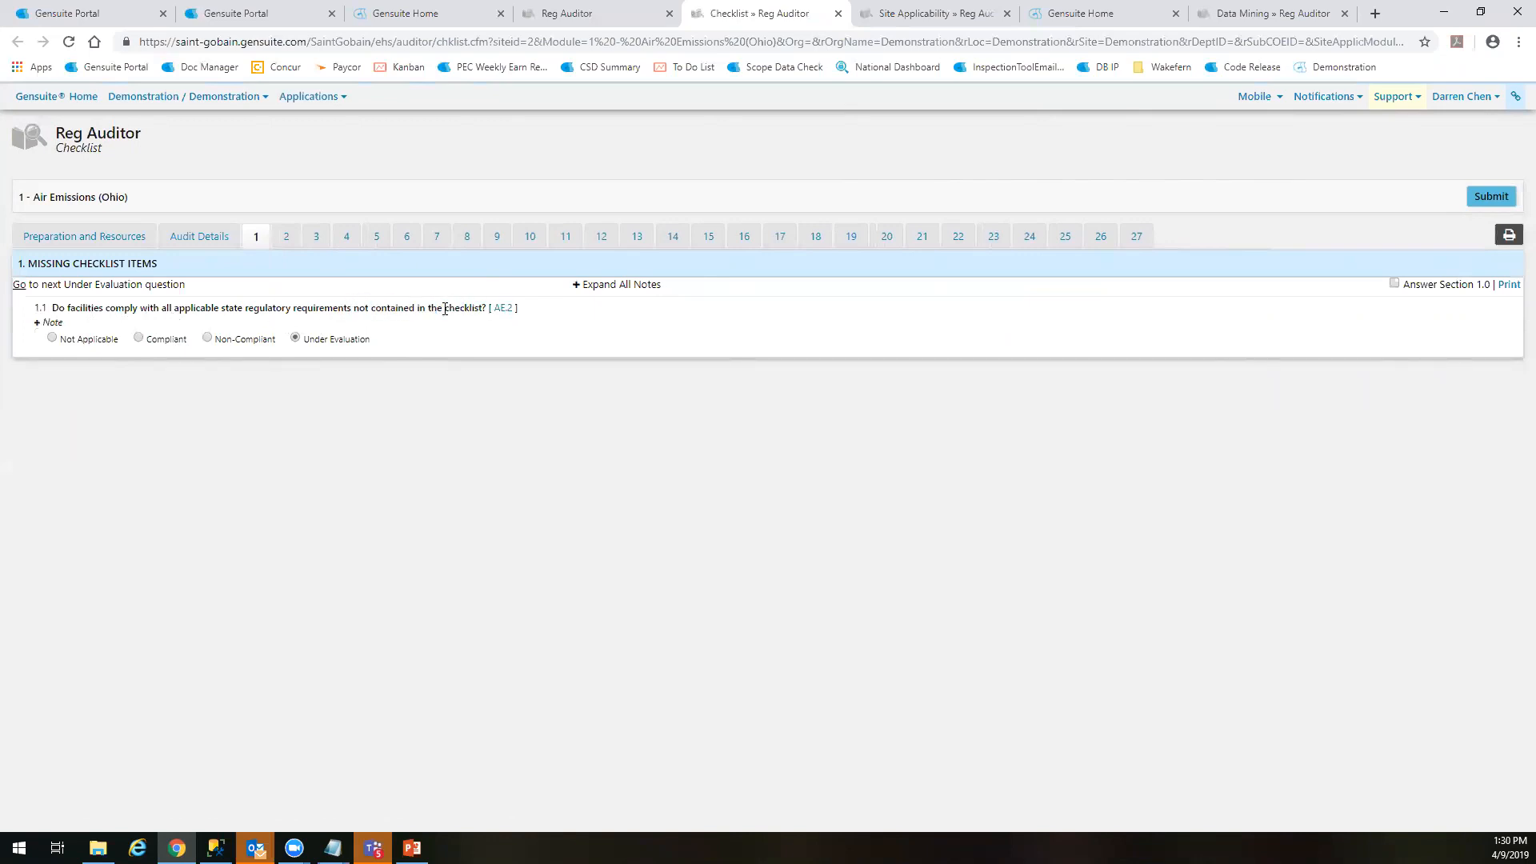
Expand all notes in section 1 and read the guidance note for question 1.1
click(623, 287)
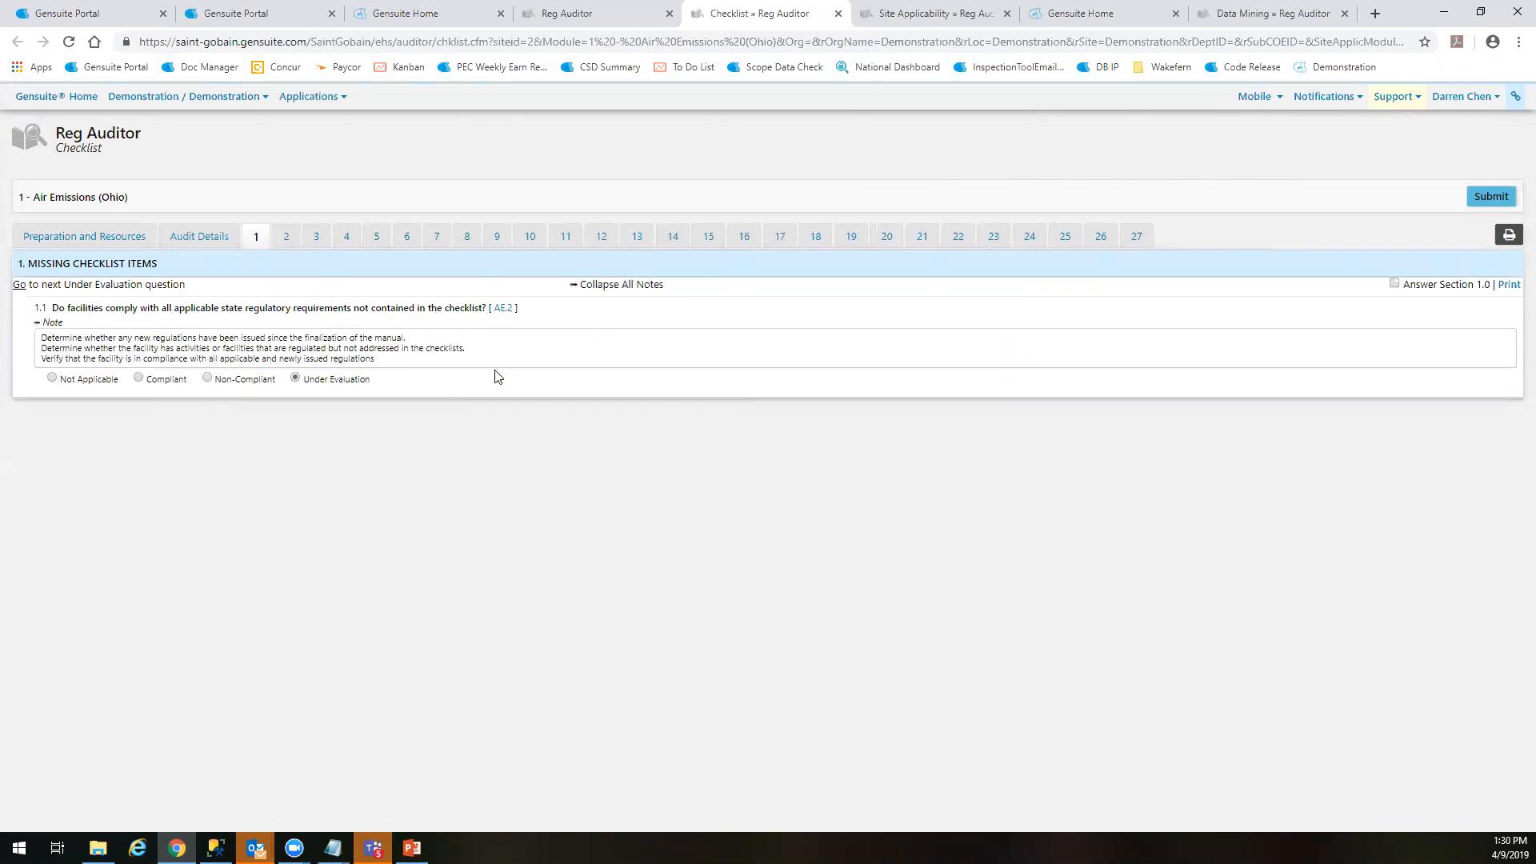
click(601, 290)
click(601, 289)
drag(43, 338, 293, 348)
click(616, 323)
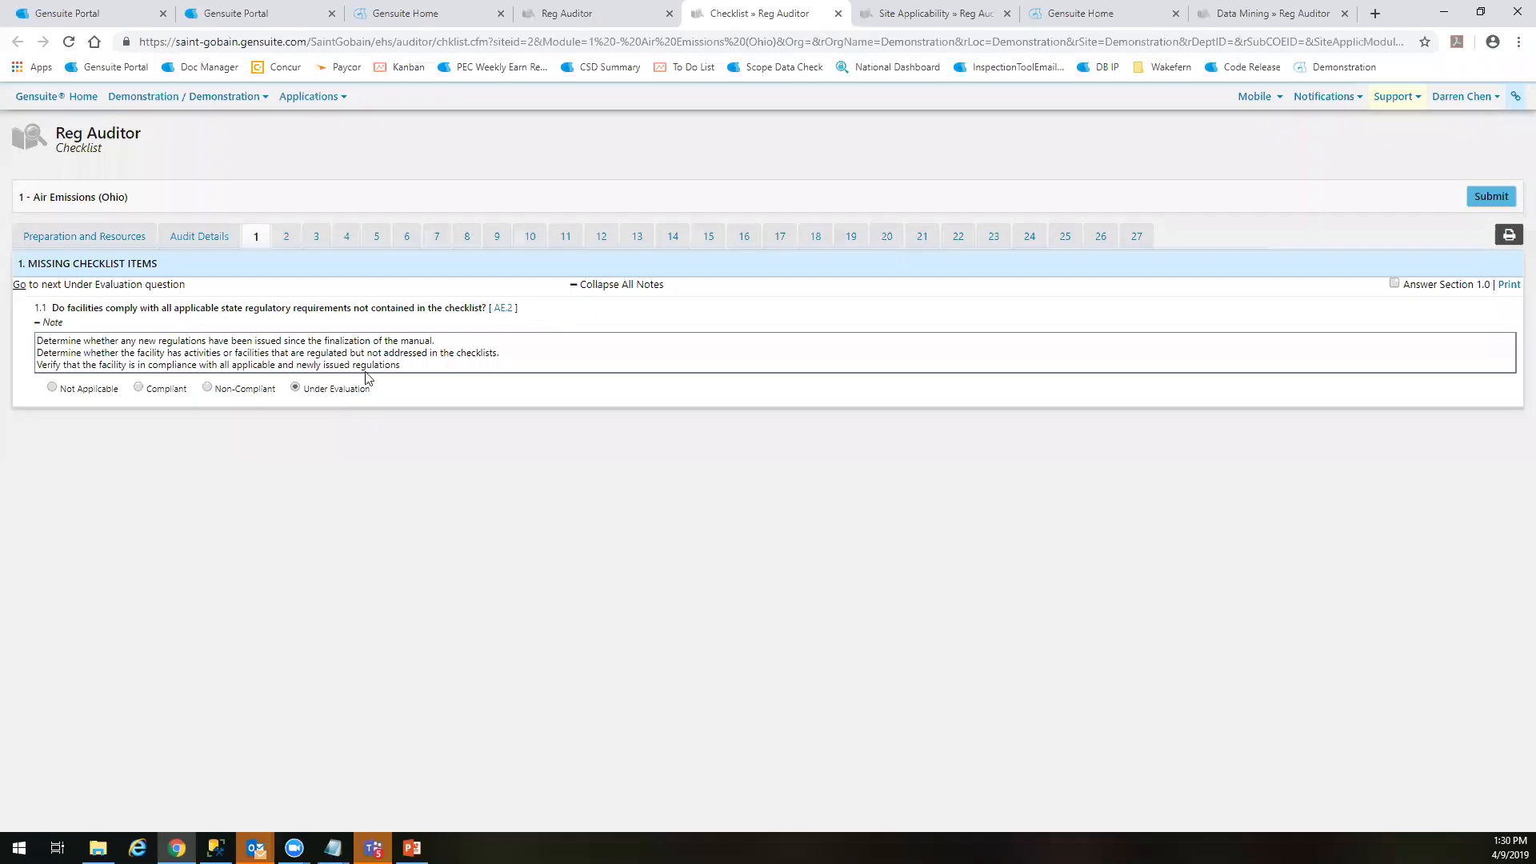
click(372, 366)
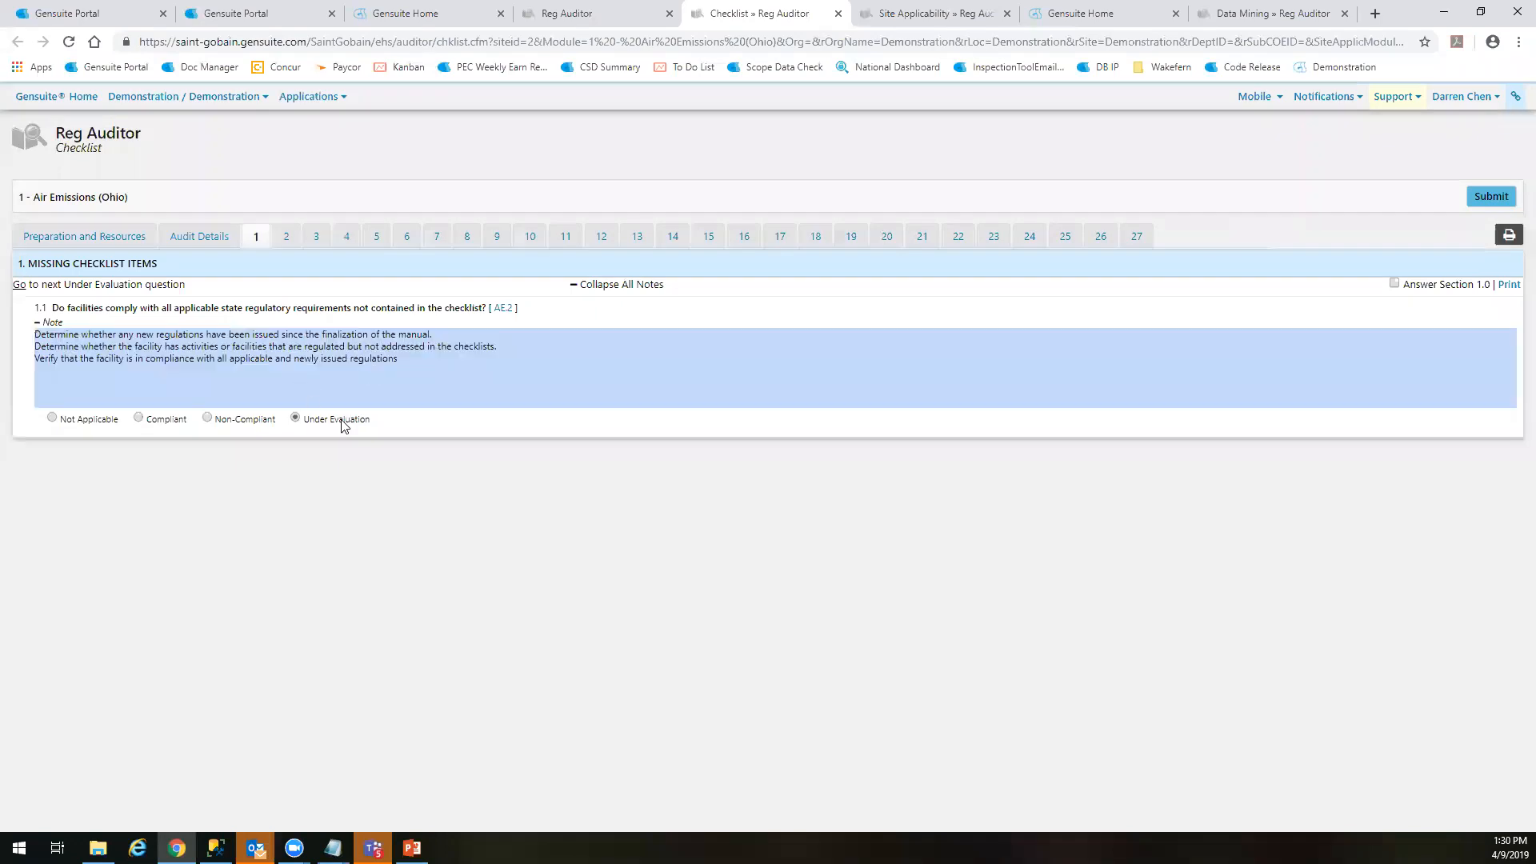
click(441, 489)
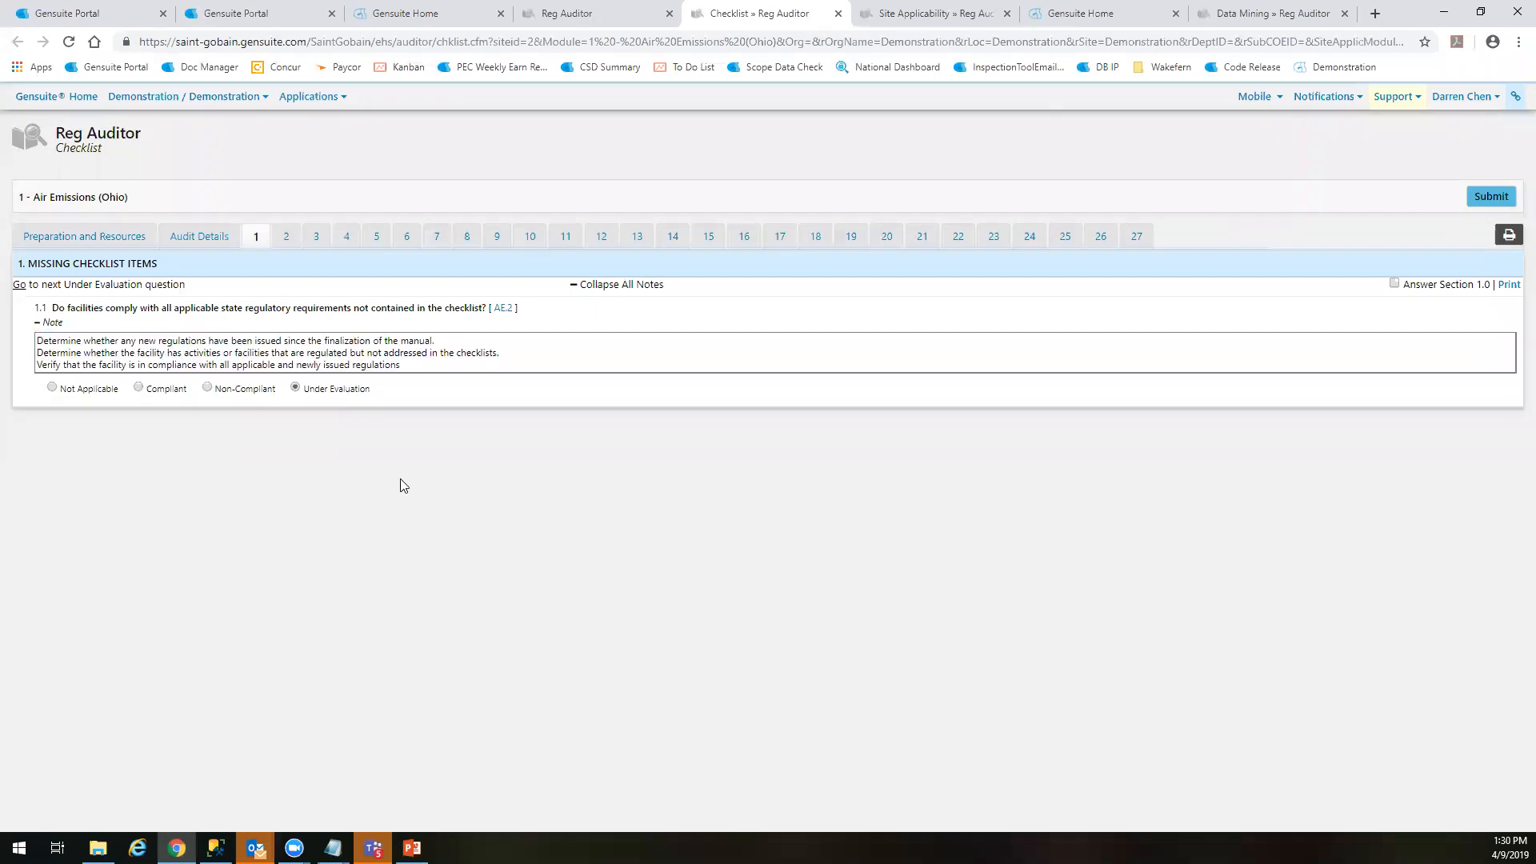
Mark question 1.1 as Compliant, open its AE.2 citation in RegScan and close that page to return to the checklist
click(161, 385)
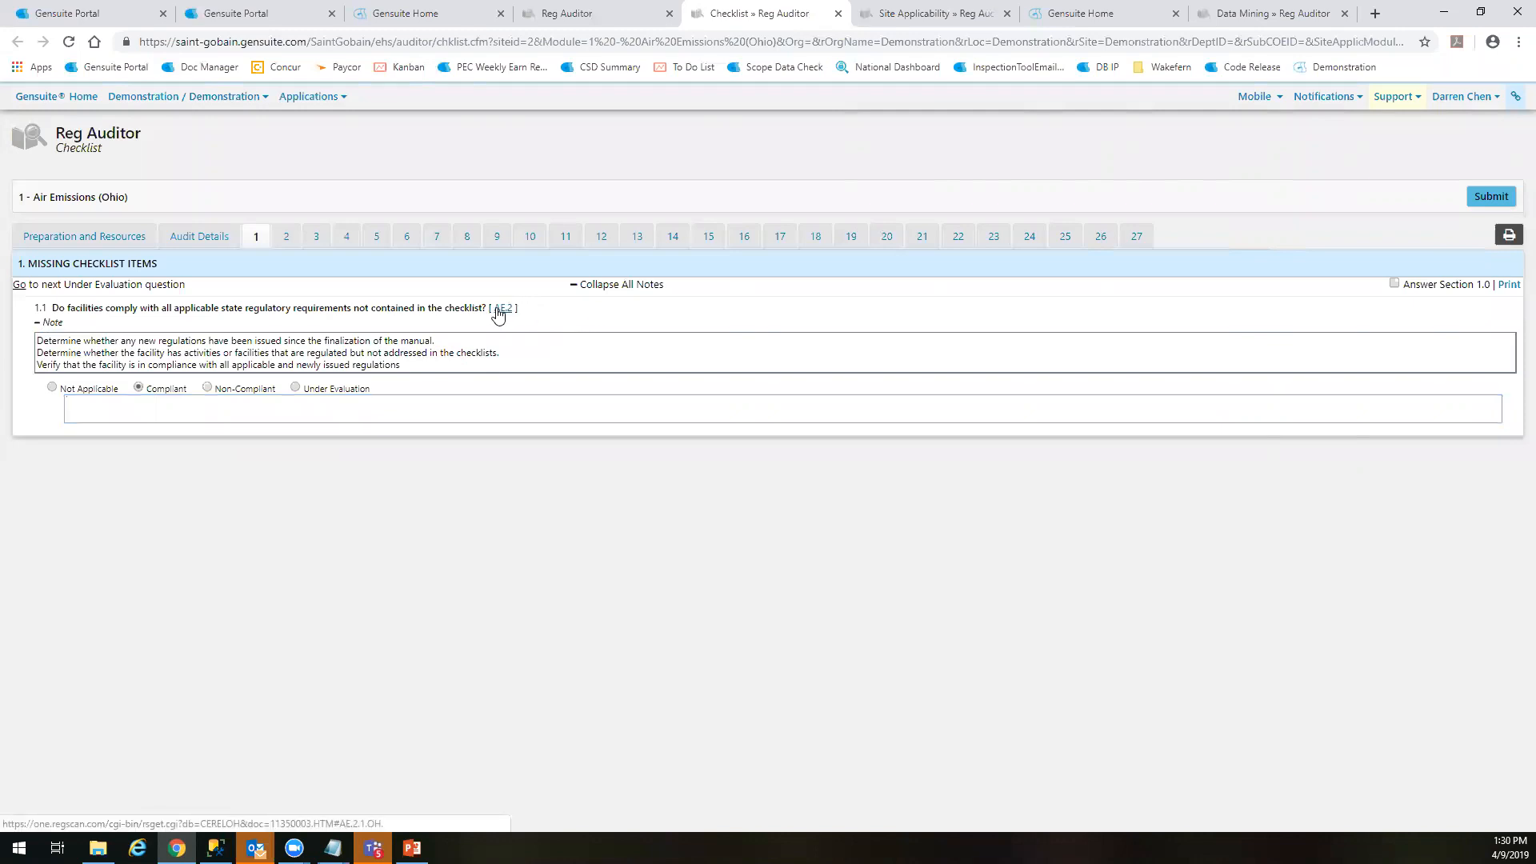
click(500, 309)
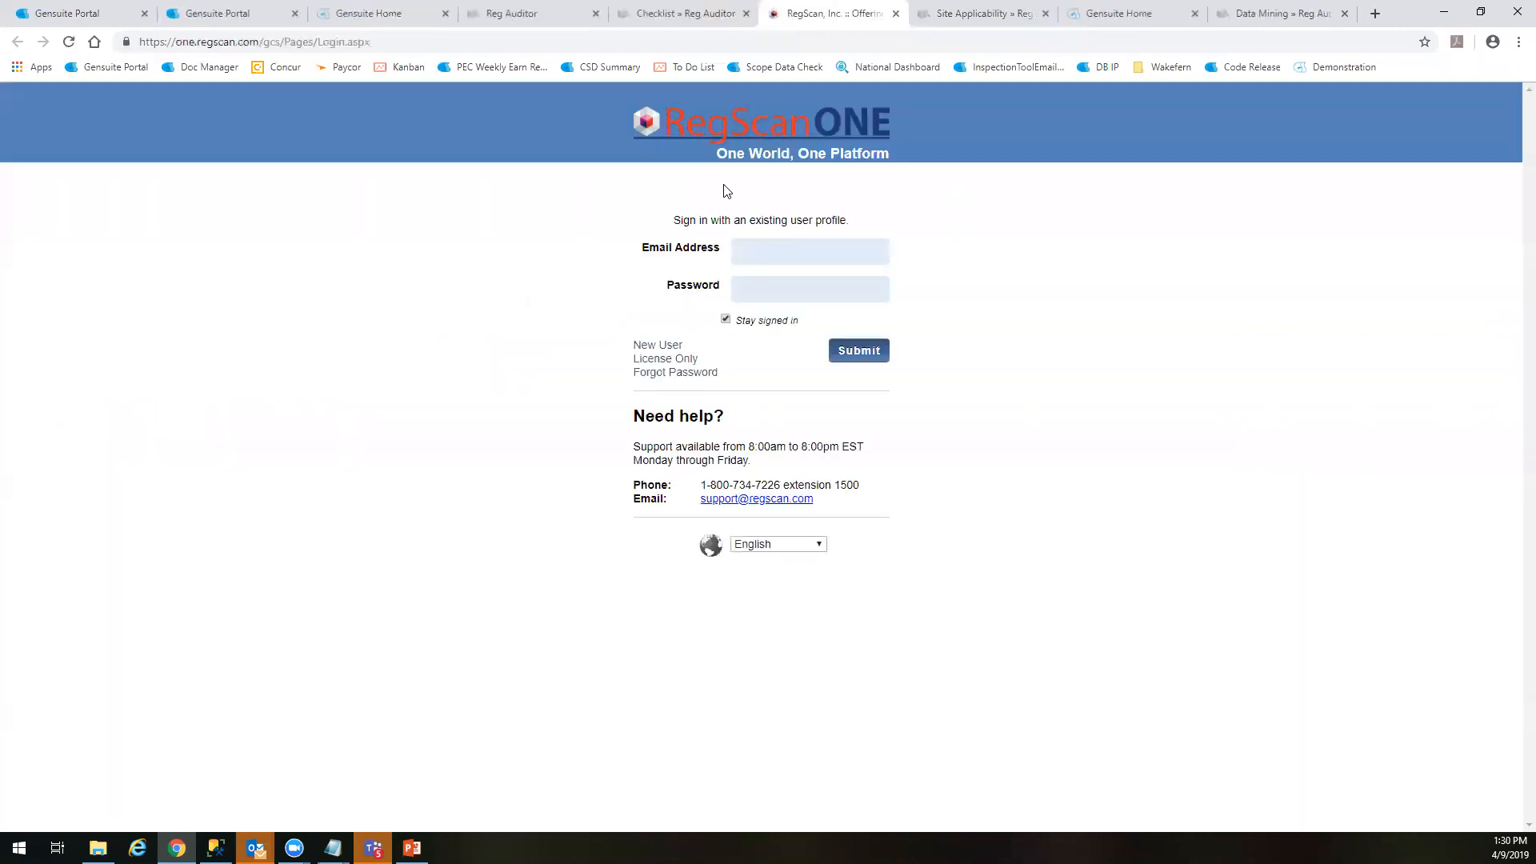
click(663, 14)
click(801, 12)
click(717, 12)
click(855, 11)
middle_click(852, 11)
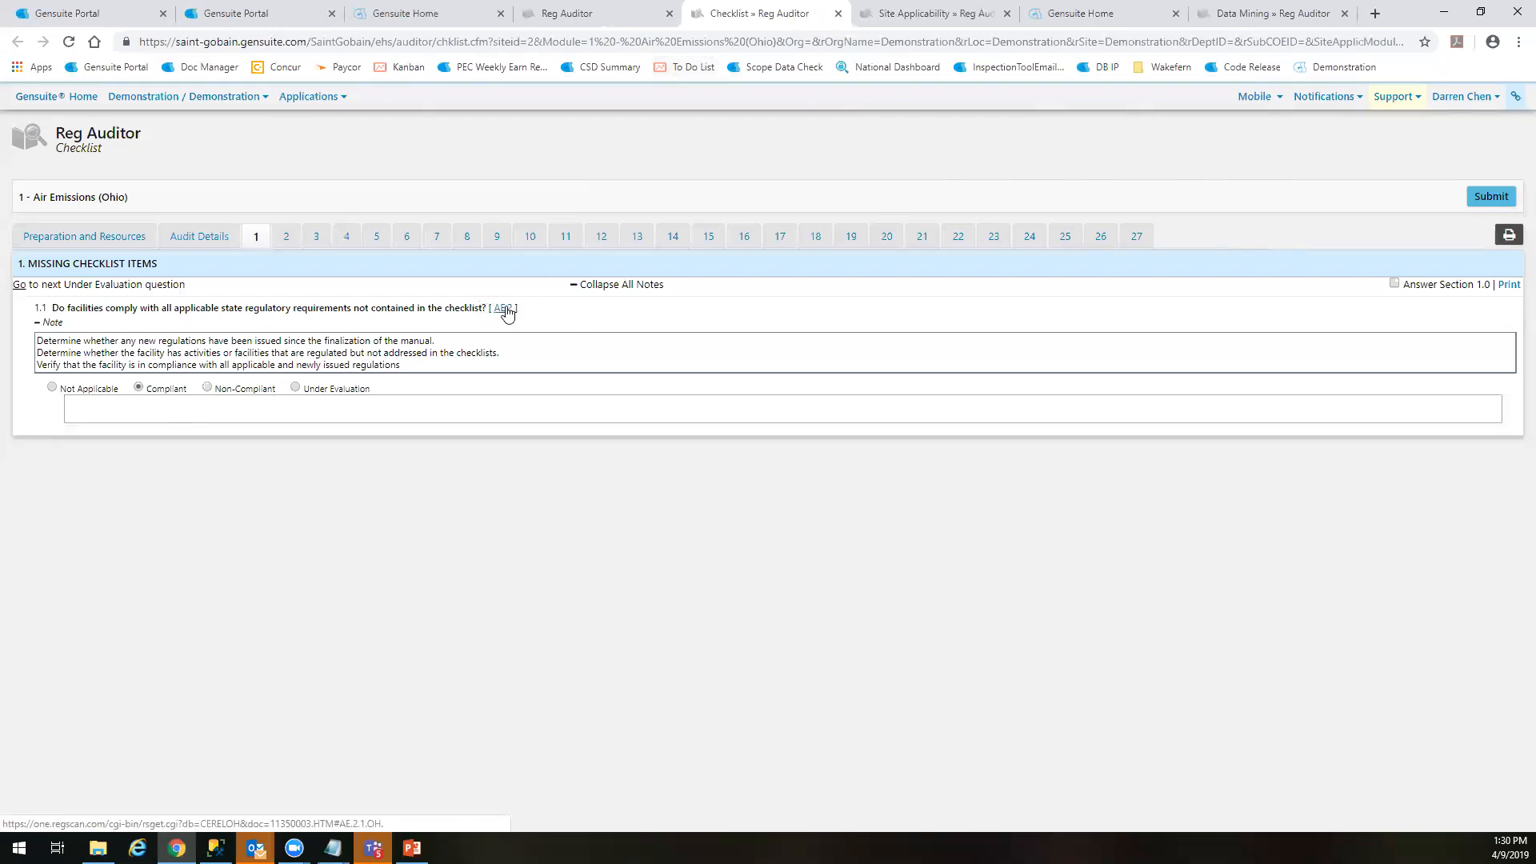
Open section 2, check the OAC 3745-15-07 citation and read the expanded guidance note for question 2.1
click(290, 237)
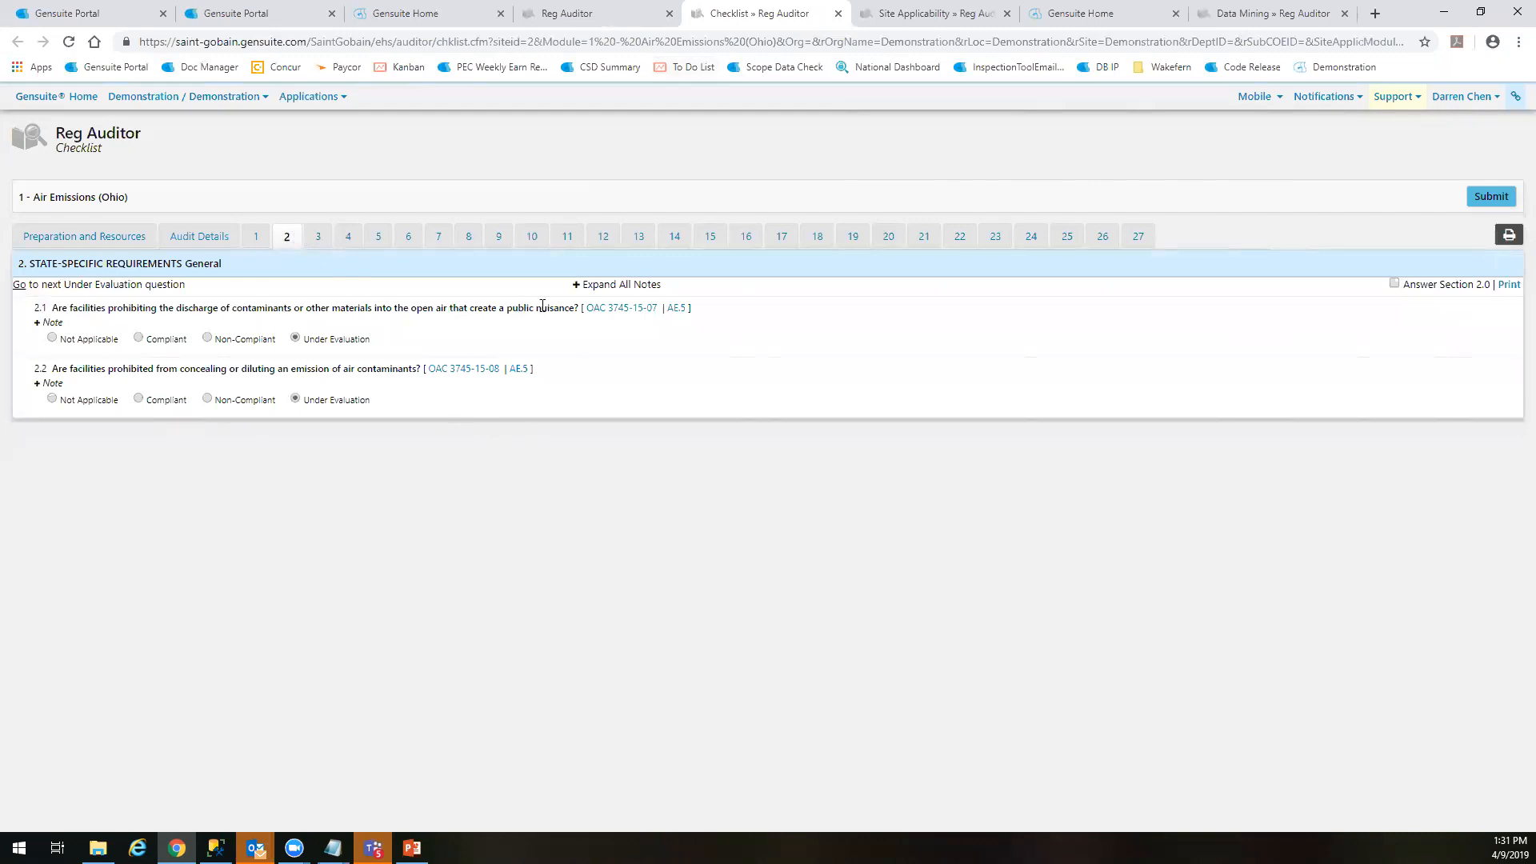
click(628, 308)
click(689, 13)
middle_click(794, 6)
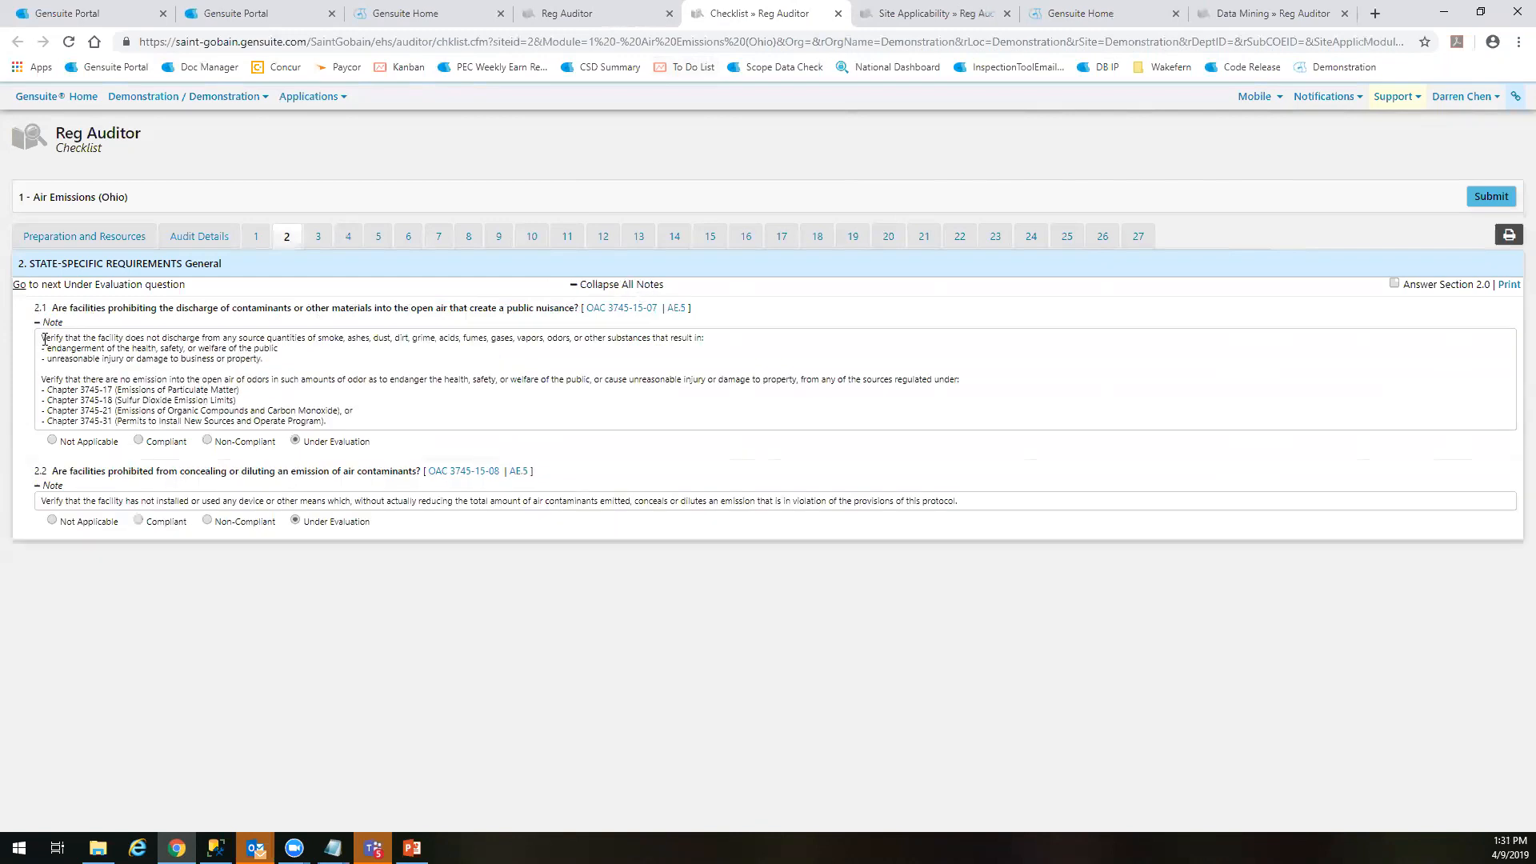
drag(43, 339, 299, 354)
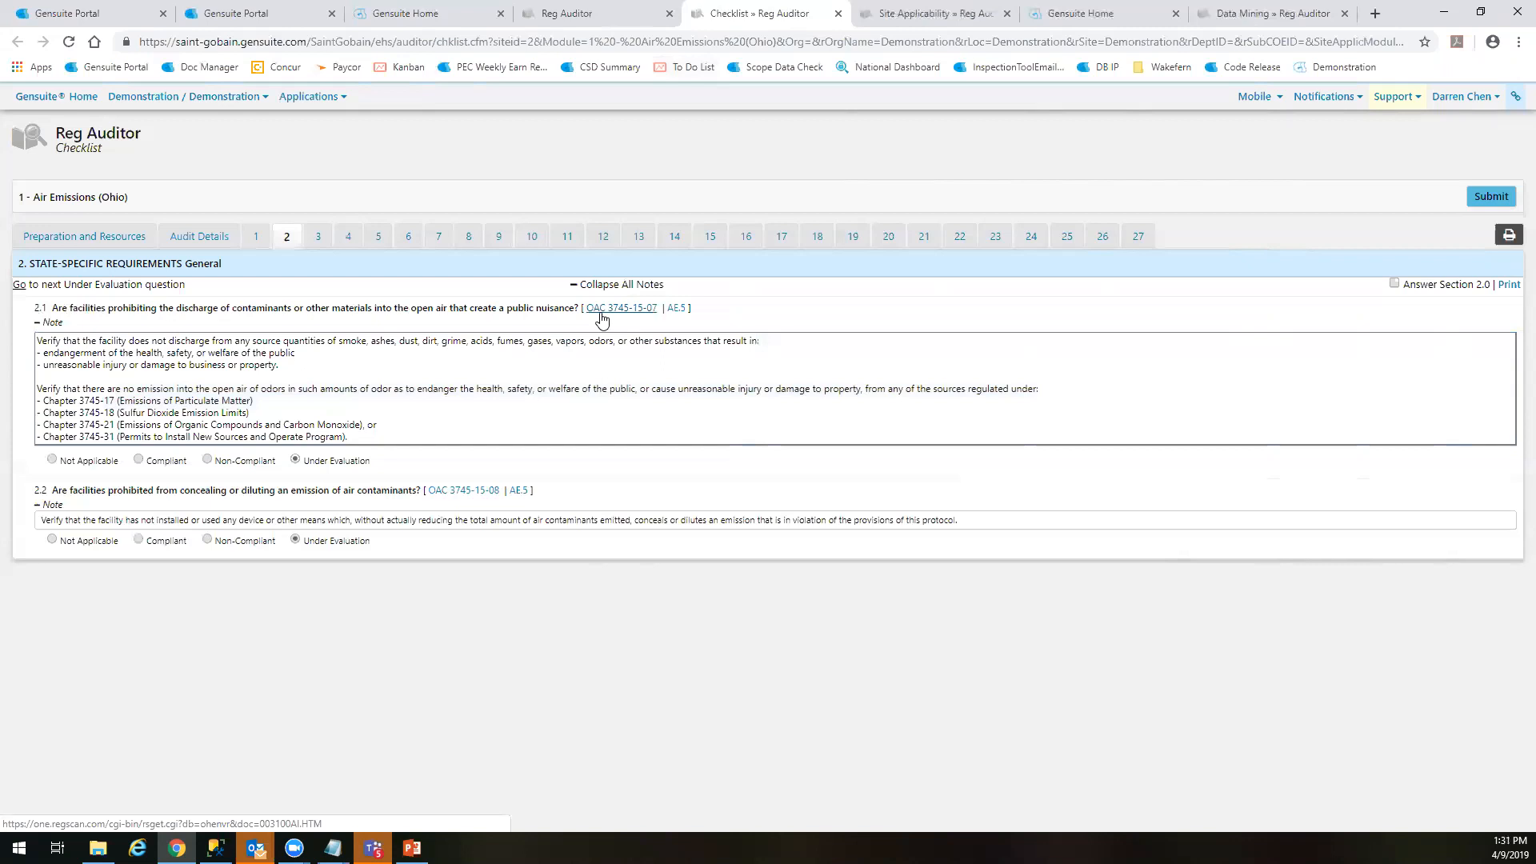
Answer question 2.1 as Not Applicable, question 2.2 as Compliant and question 3.1 in the following section as Non-Compliant
click(52, 459)
click(157, 575)
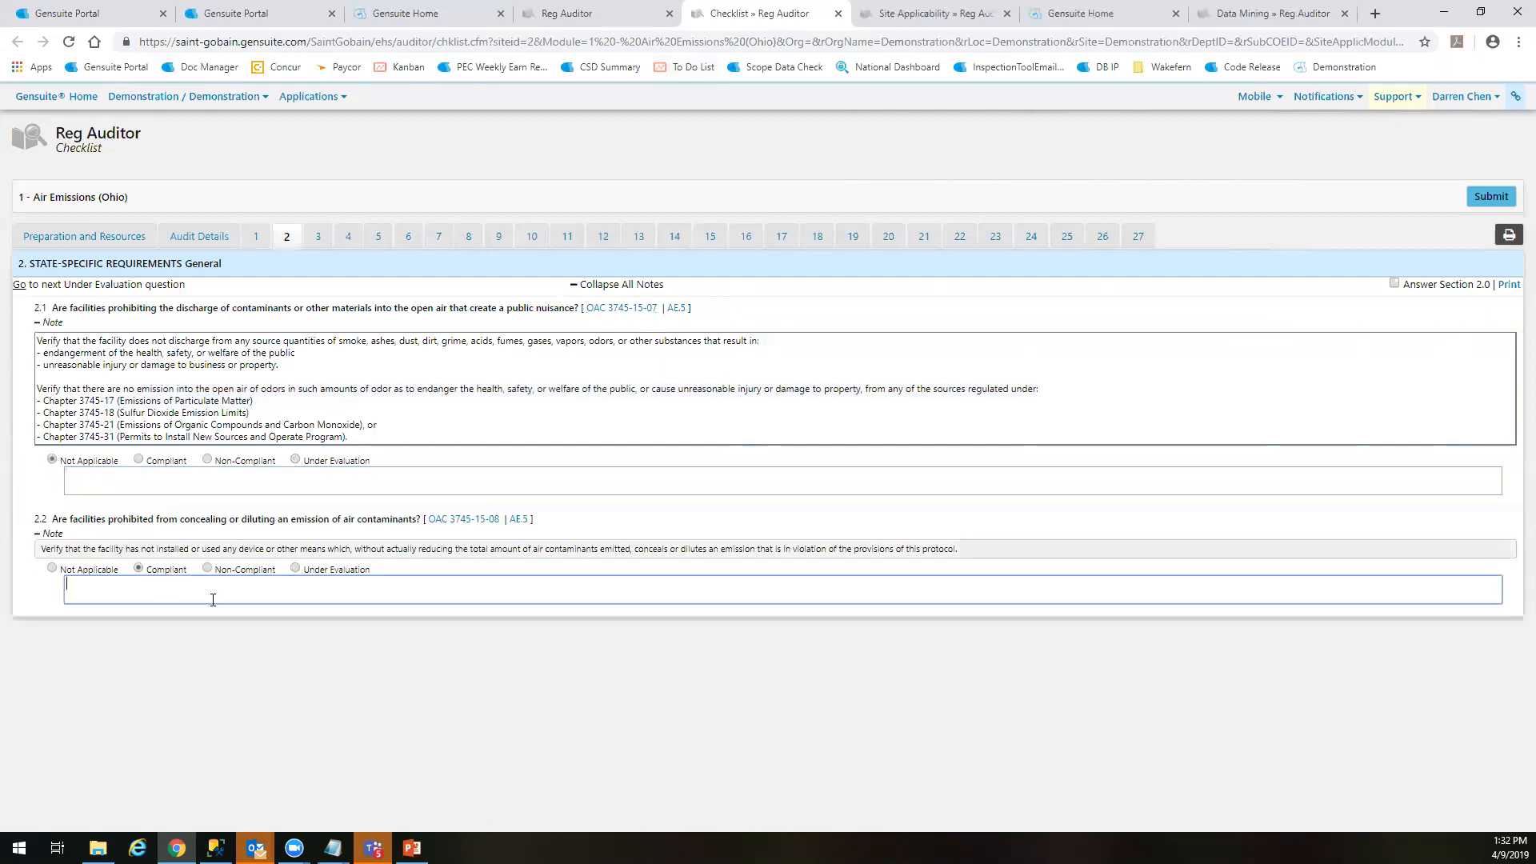
click(317, 236)
click(207, 339)
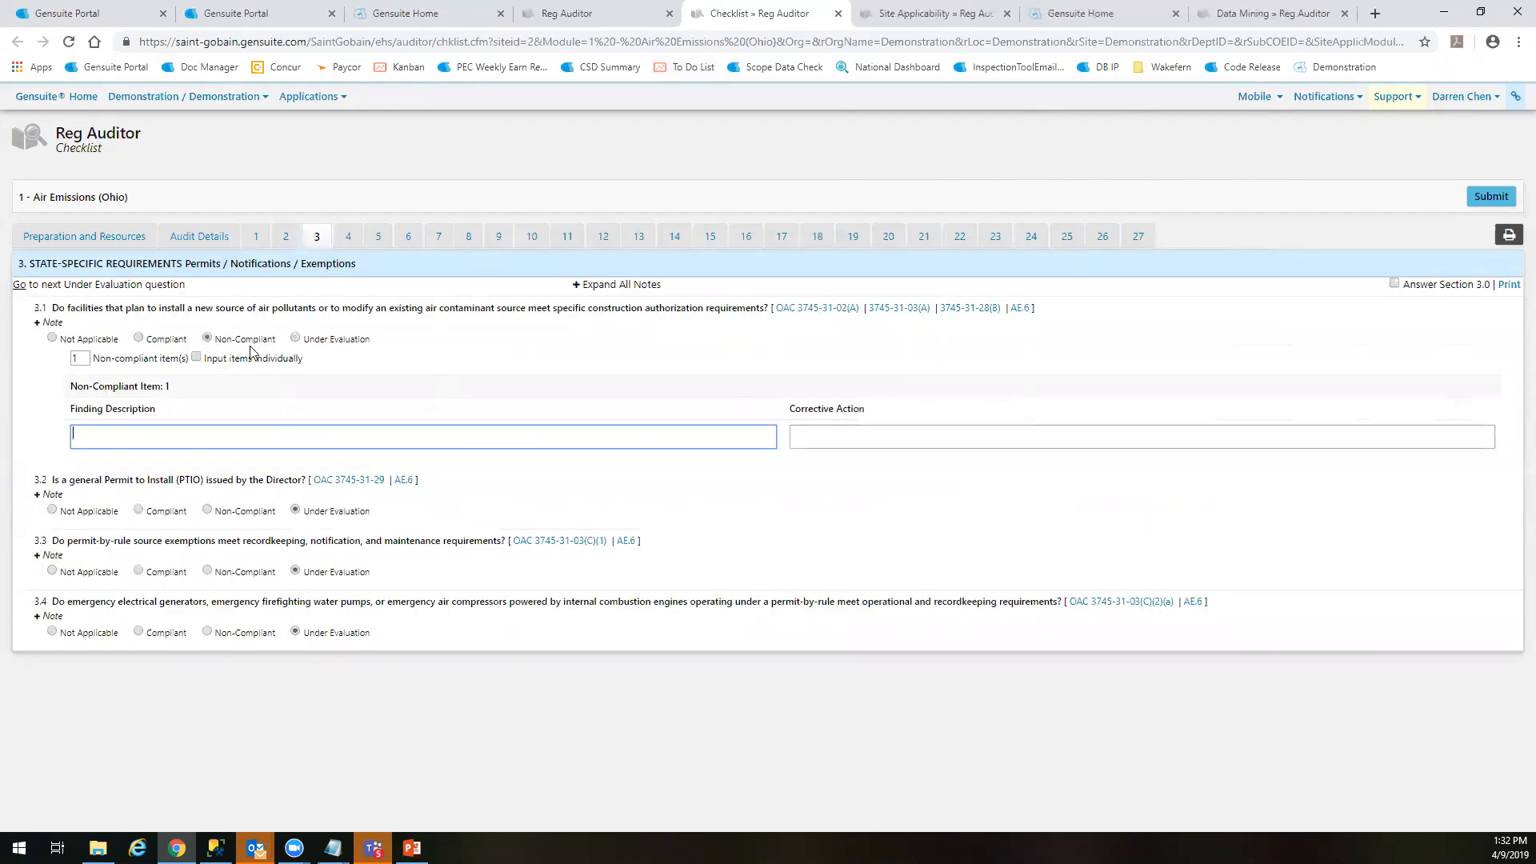
click(291, 236)
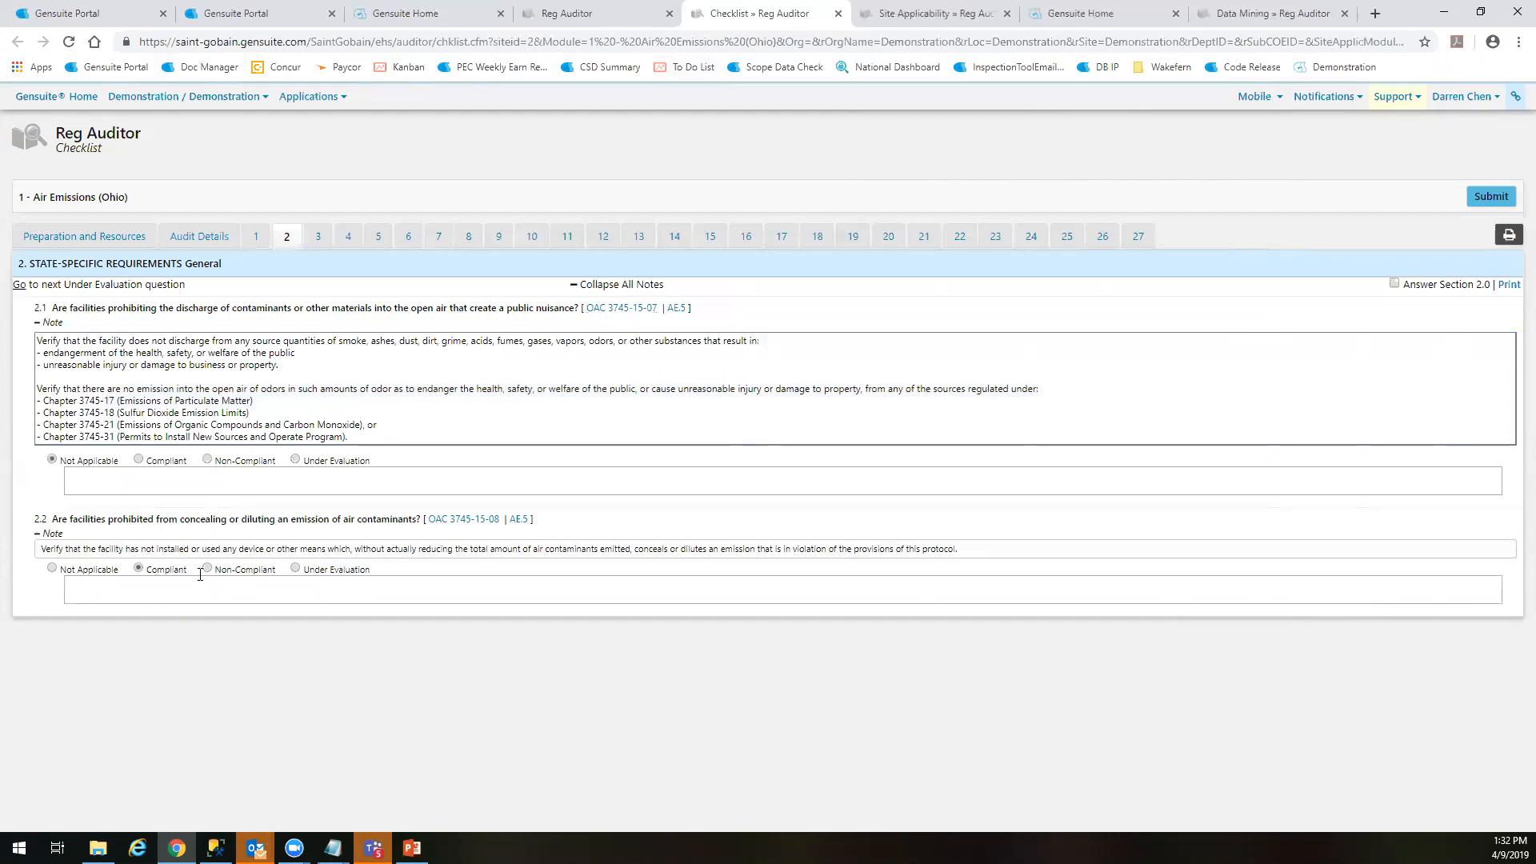
click(314, 239)
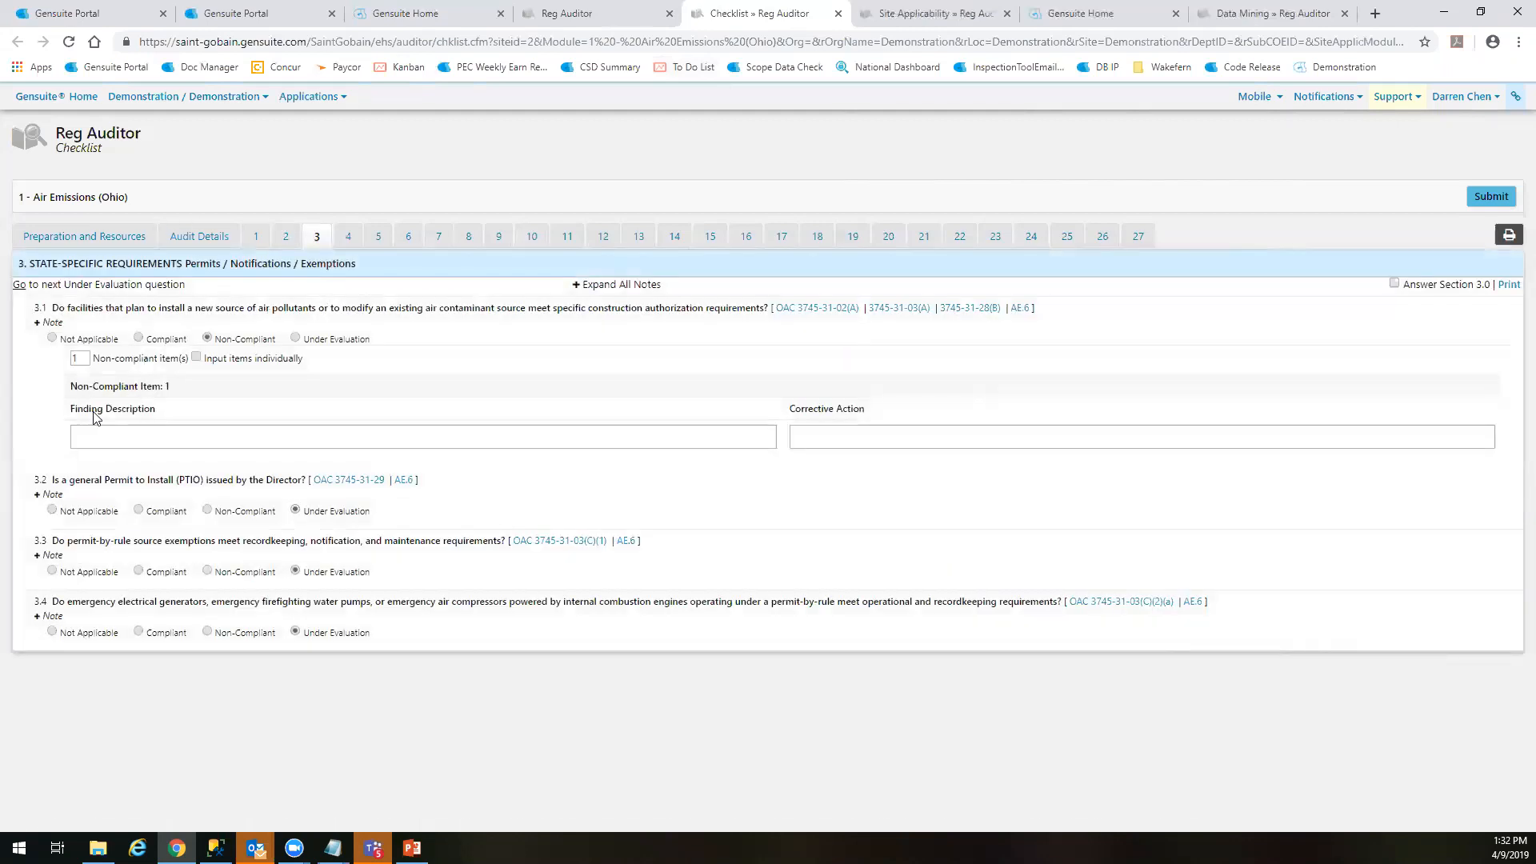
Enter the finding description "Does not meet construction authorization requirements." for question 3.1
click(163, 443)
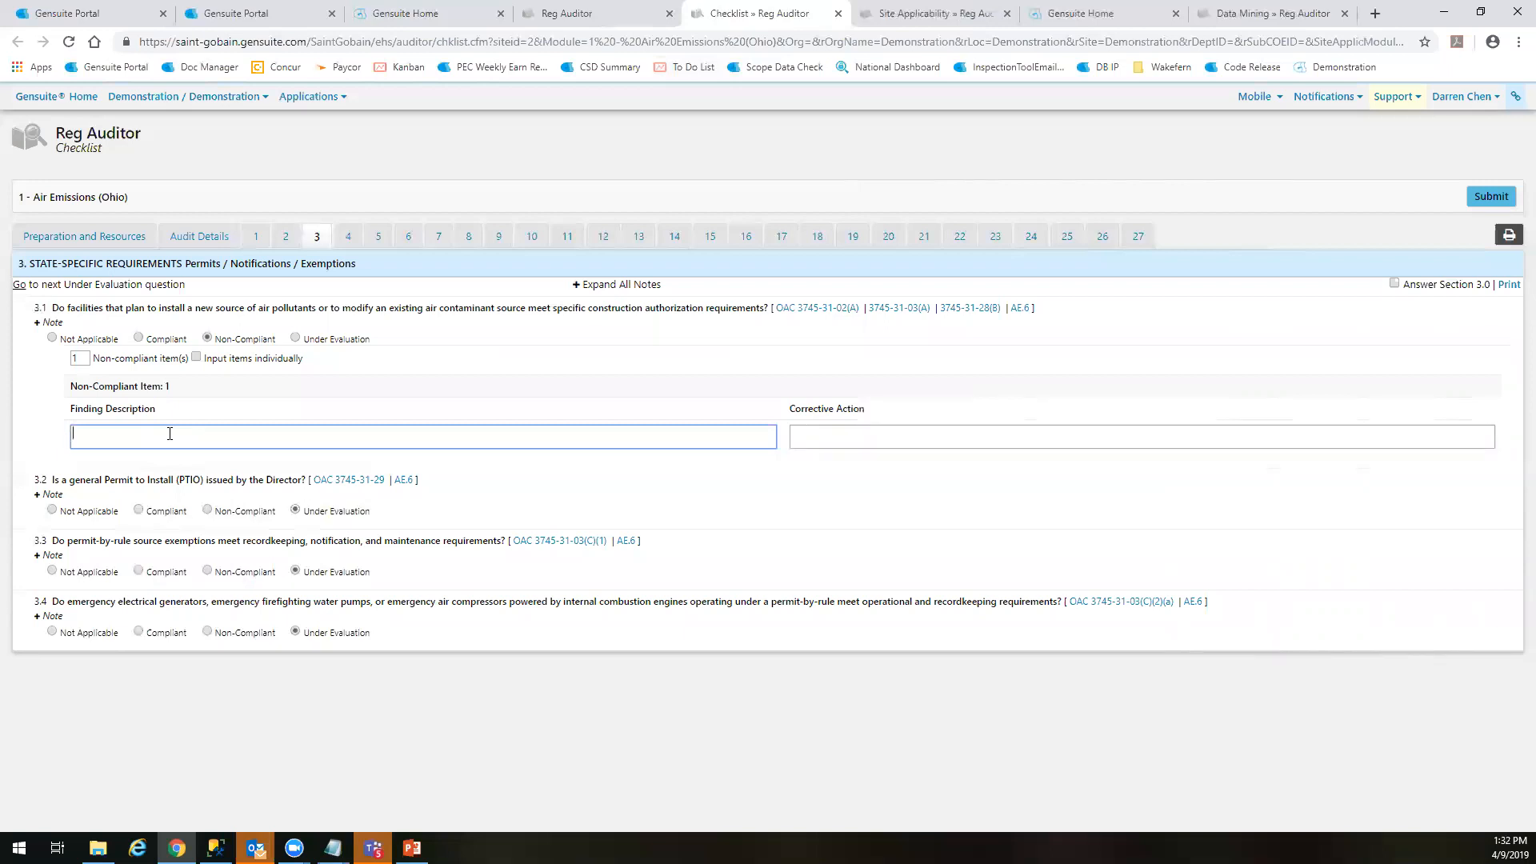
text(Does not meet construction authorization requirements.)
key(Tab)
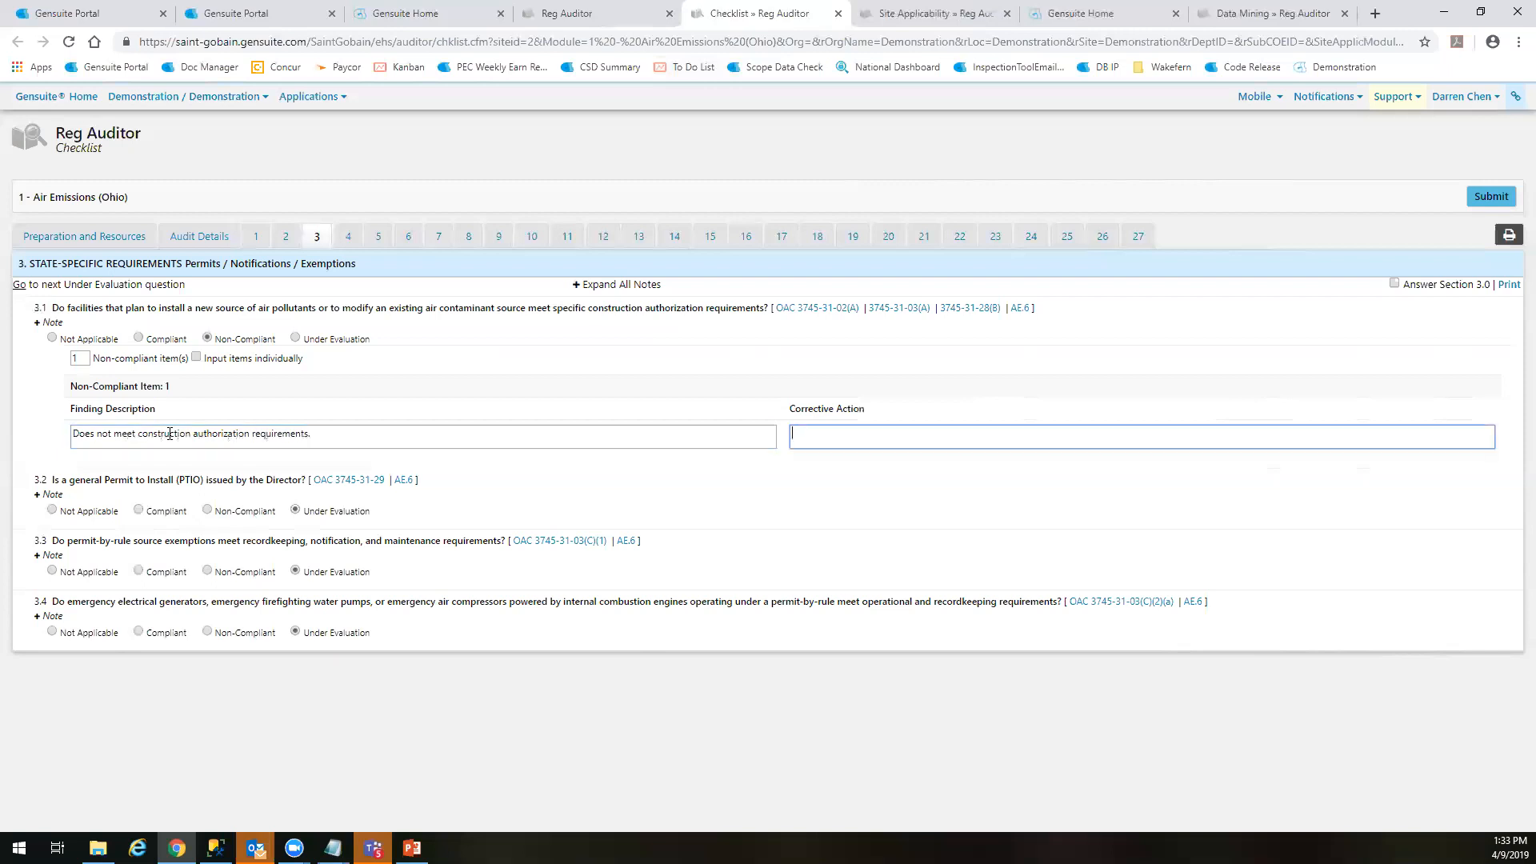
Enter the corrective action "Ensure authorization requirements are met." for question 3.1's non-compliant item
text(Obtai)
key(BackSpace)
key(BackSpace)
key(BackSpace)
key(BackSpace)
key(BackSpace)
text(Ensure authorization requirements are met.)
Set question 3.1 to 2 non-compliant items and have the items input individually
drag(83, 357, 61, 356)
text(2)
click(197, 357)
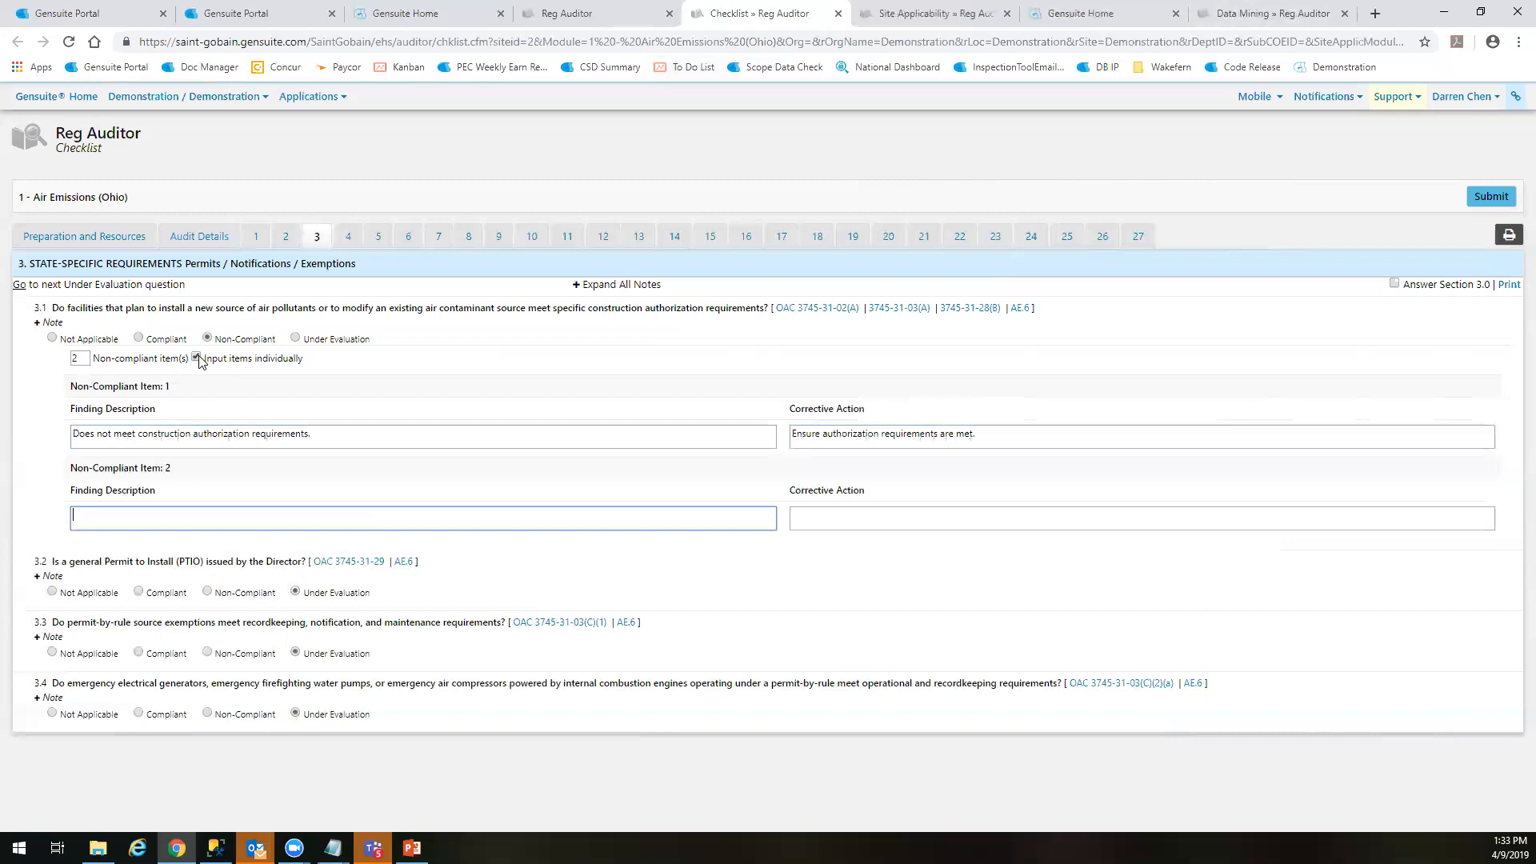
Set question 3.1 to 1 non-compliant item without individual input and submit the checklist
drag(85, 357, 70, 364)
text(1)
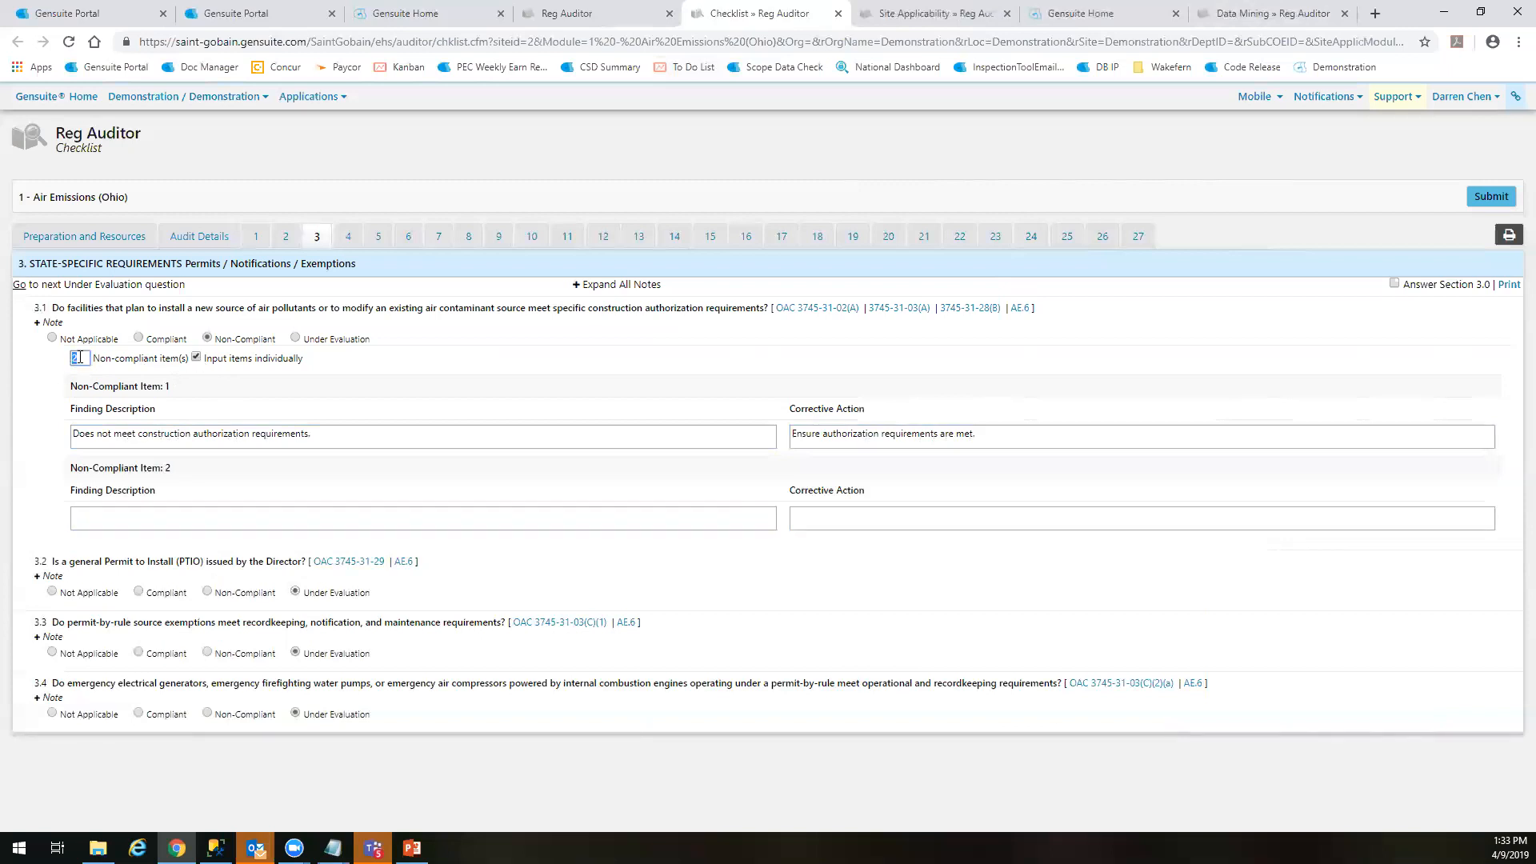
click(222, 371)
click(198, 357)
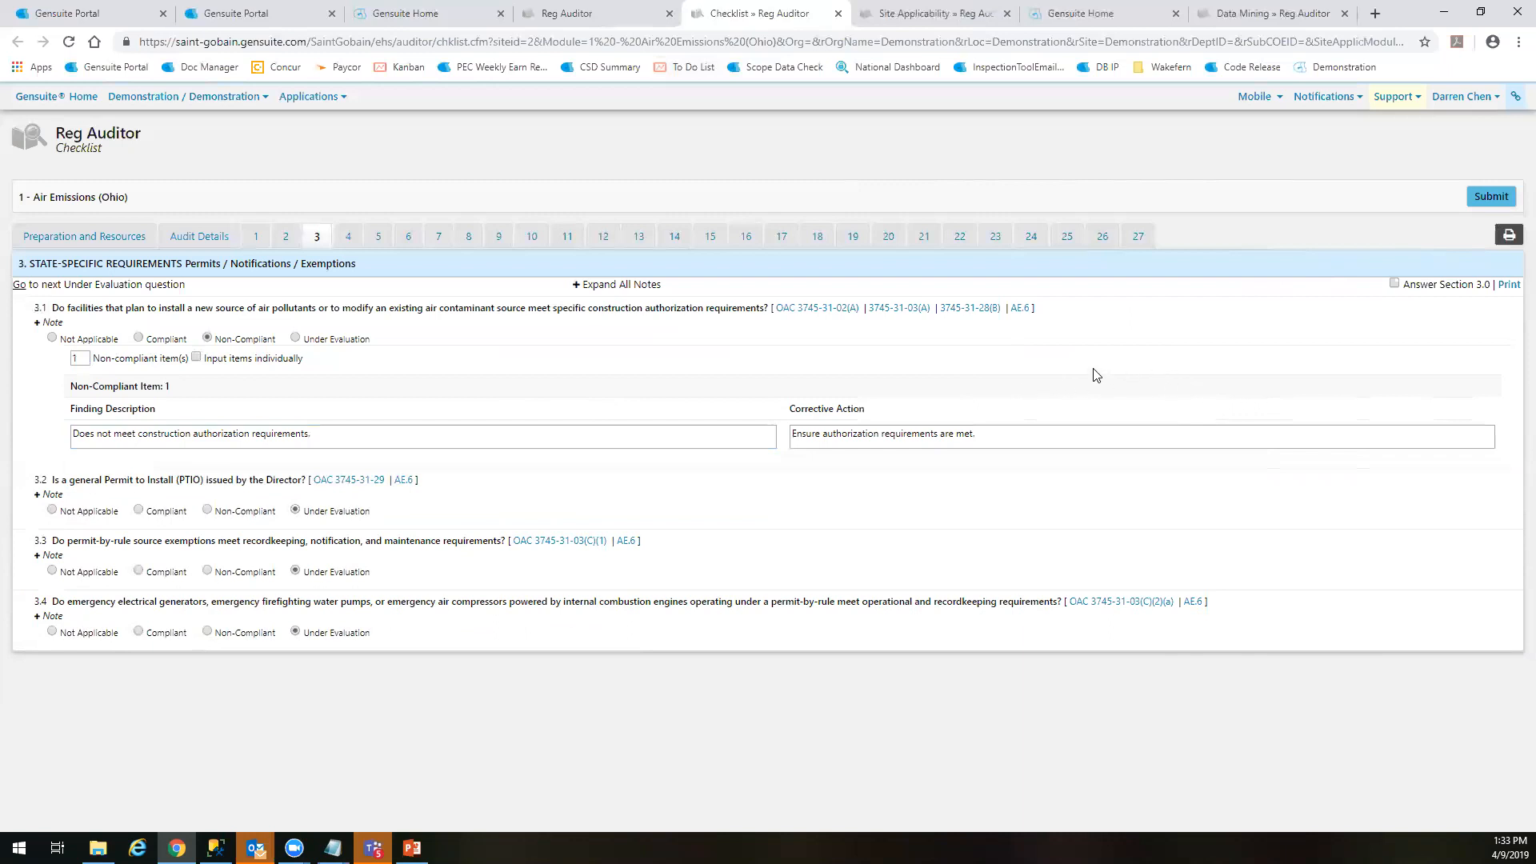
click(1482, 200)
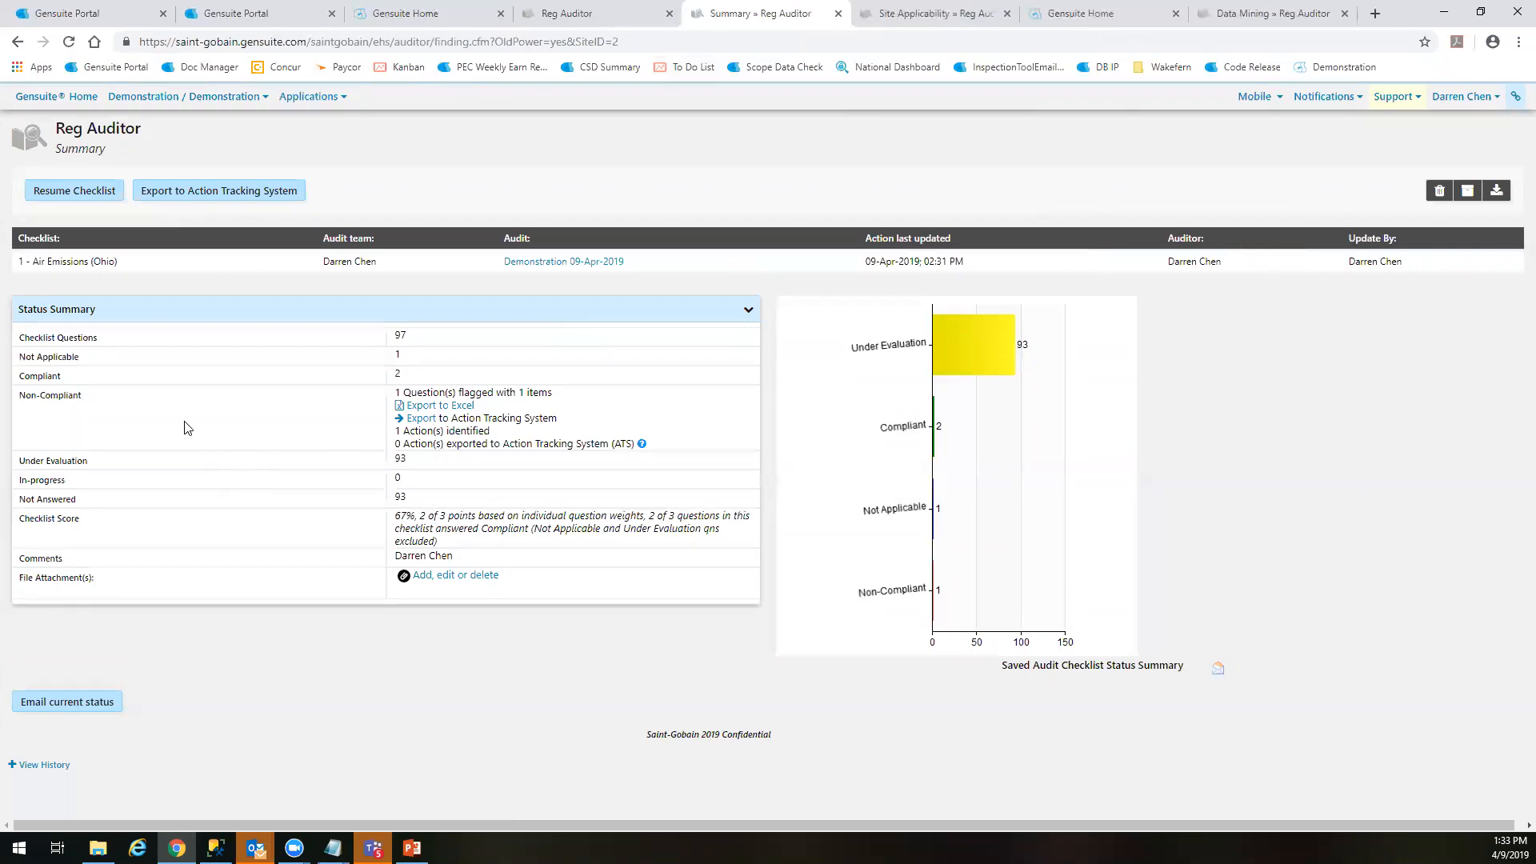
Review the submitted checklist's status summary, including the question counts, under-evaluation items and checklist score
drag(380, 333, 357, 382)
click(422, 352)
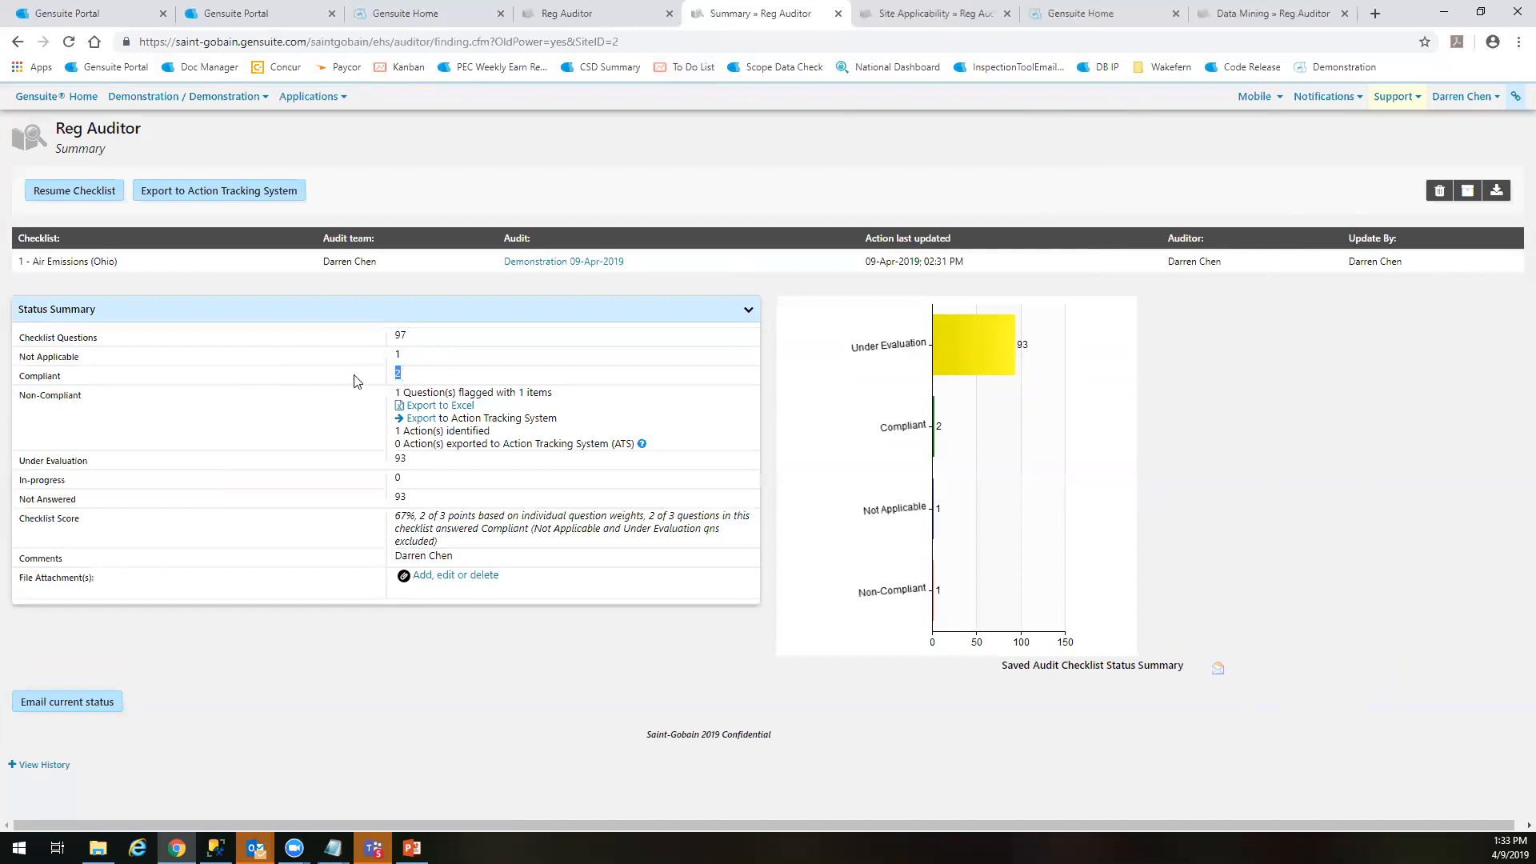
drag(395, 462, 423, 458)
click(458, 469)
drag(395, 517, 420, 516)
click(609, 545)
Email the checklist's current status to your own user with the message "Sending current status."
click(55, 716)
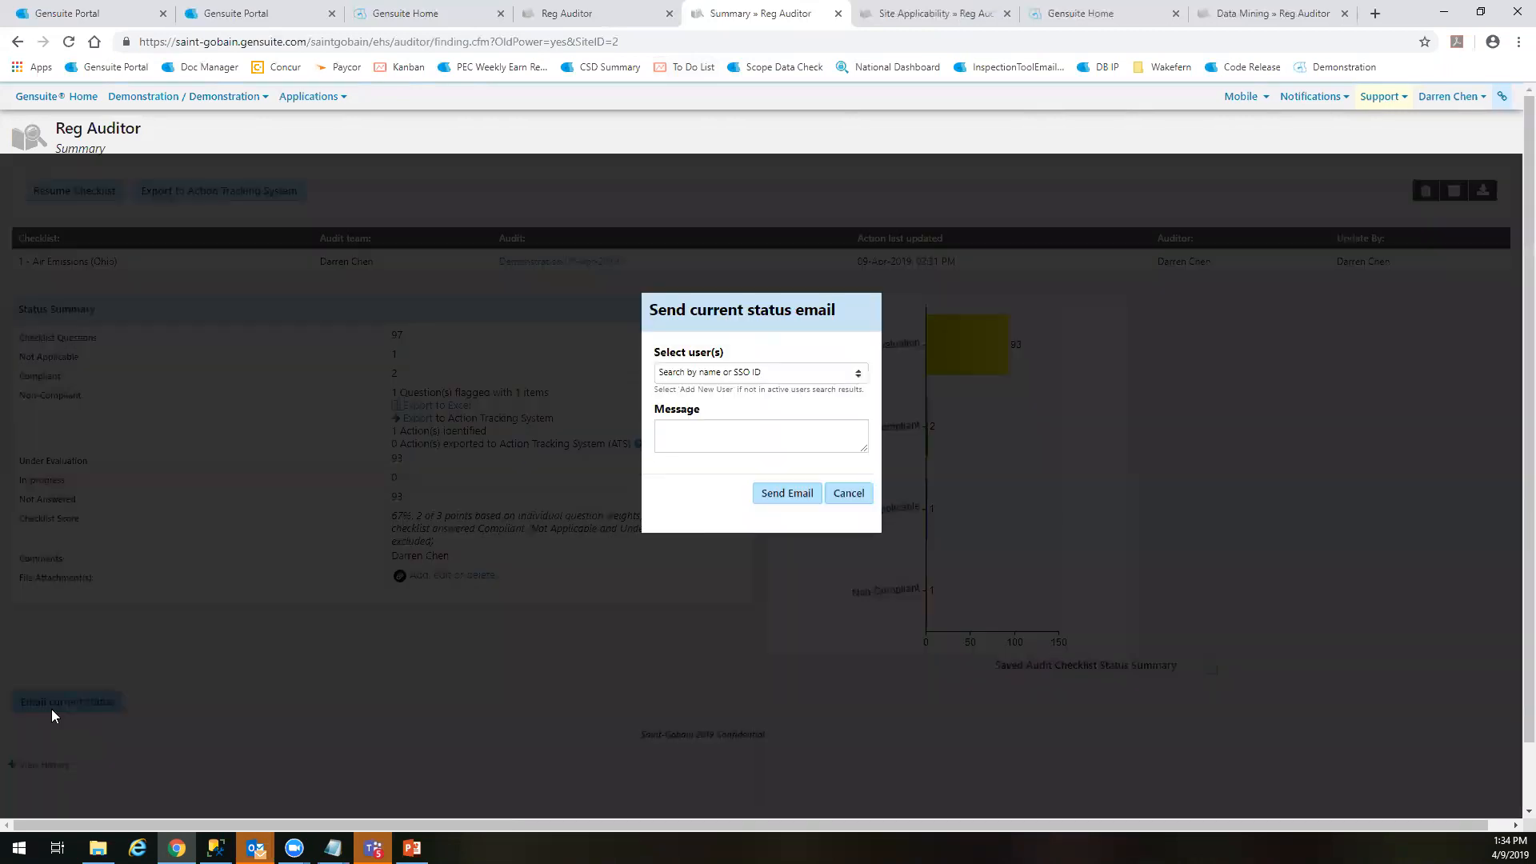
click(753, 374)
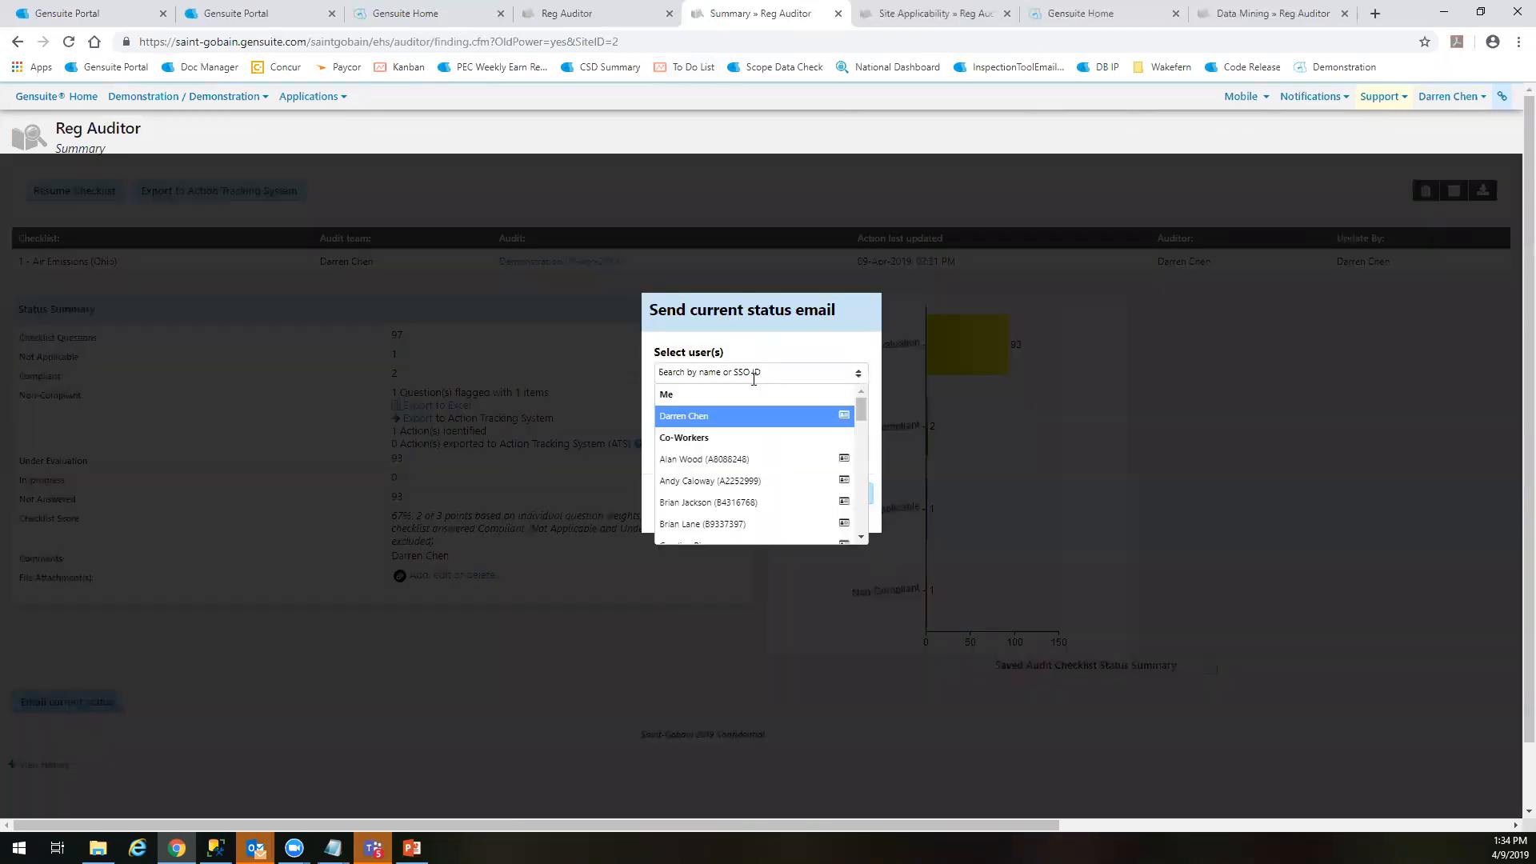
text(ch)
key(BackSpace)
key(BackSpace)
click(701, 414)
text(Sending current status.)
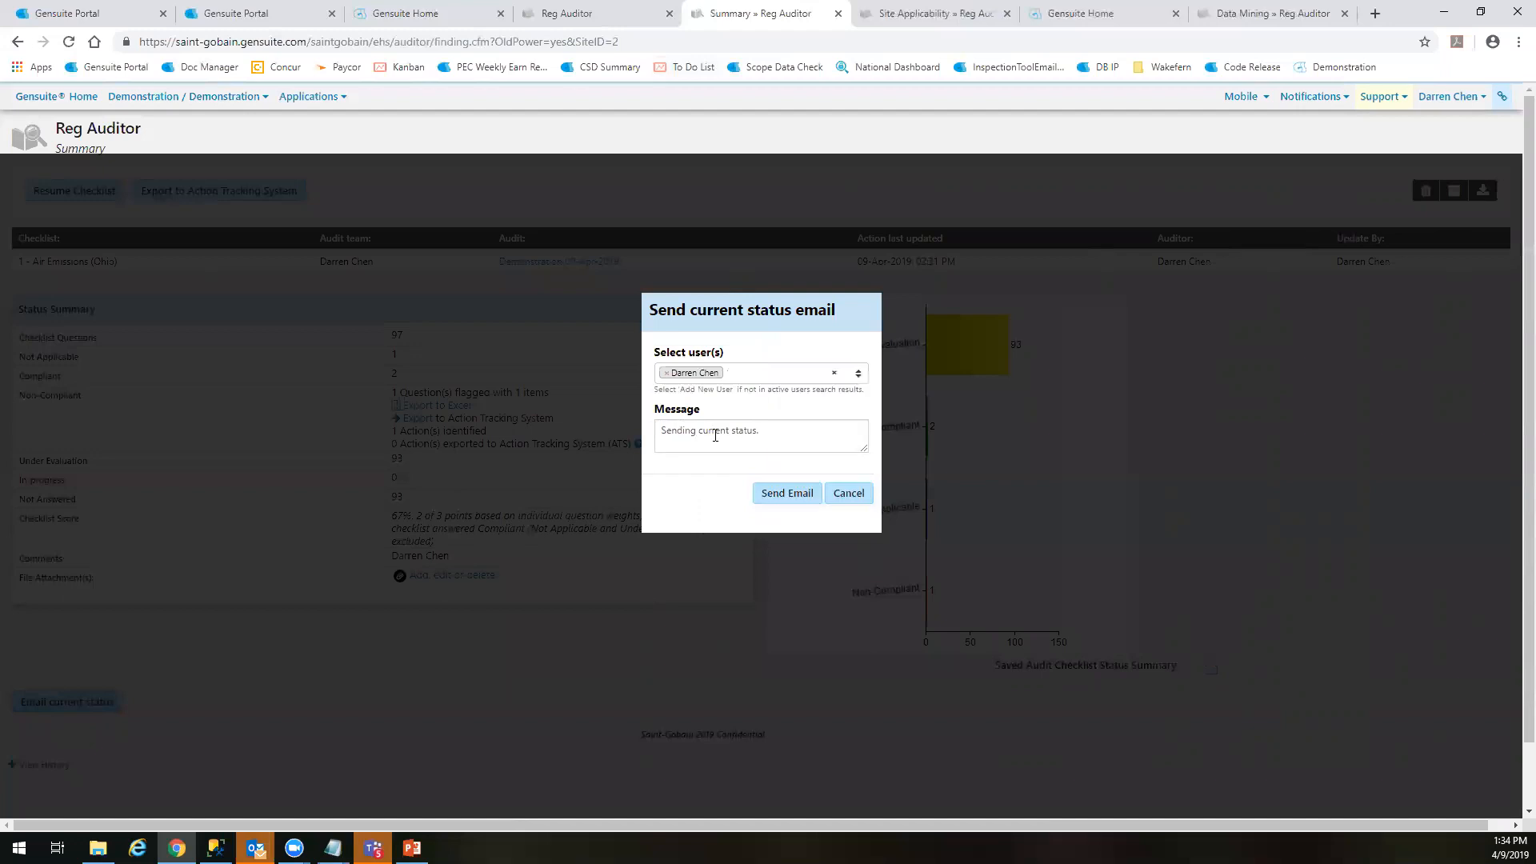
click(777, 489)
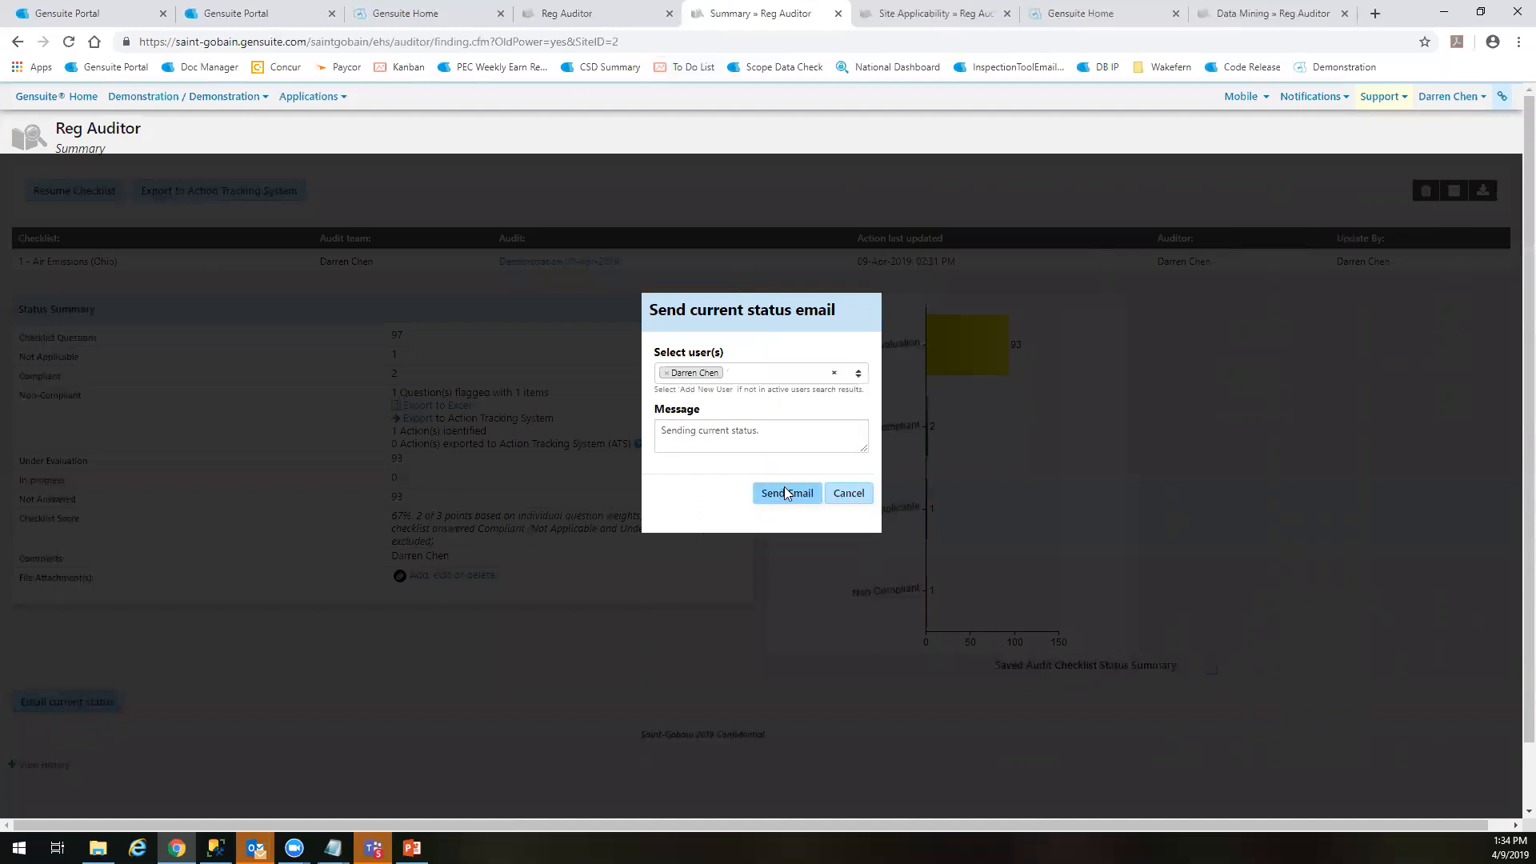
click(938, 228)
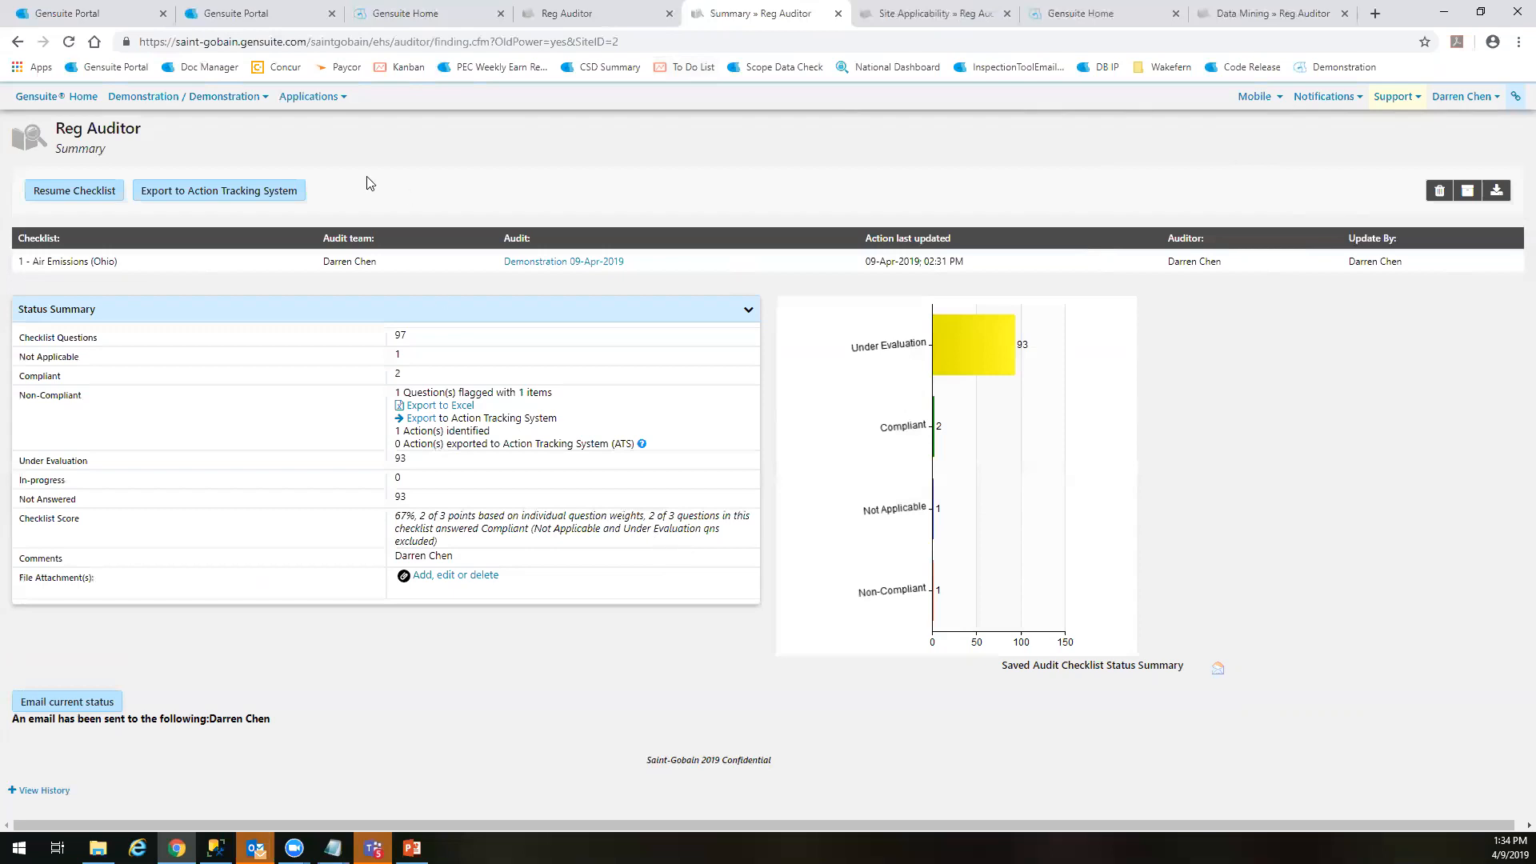
Export the checklist's non-compliant findings to Excel and open the exported workbook
click(439, 406)
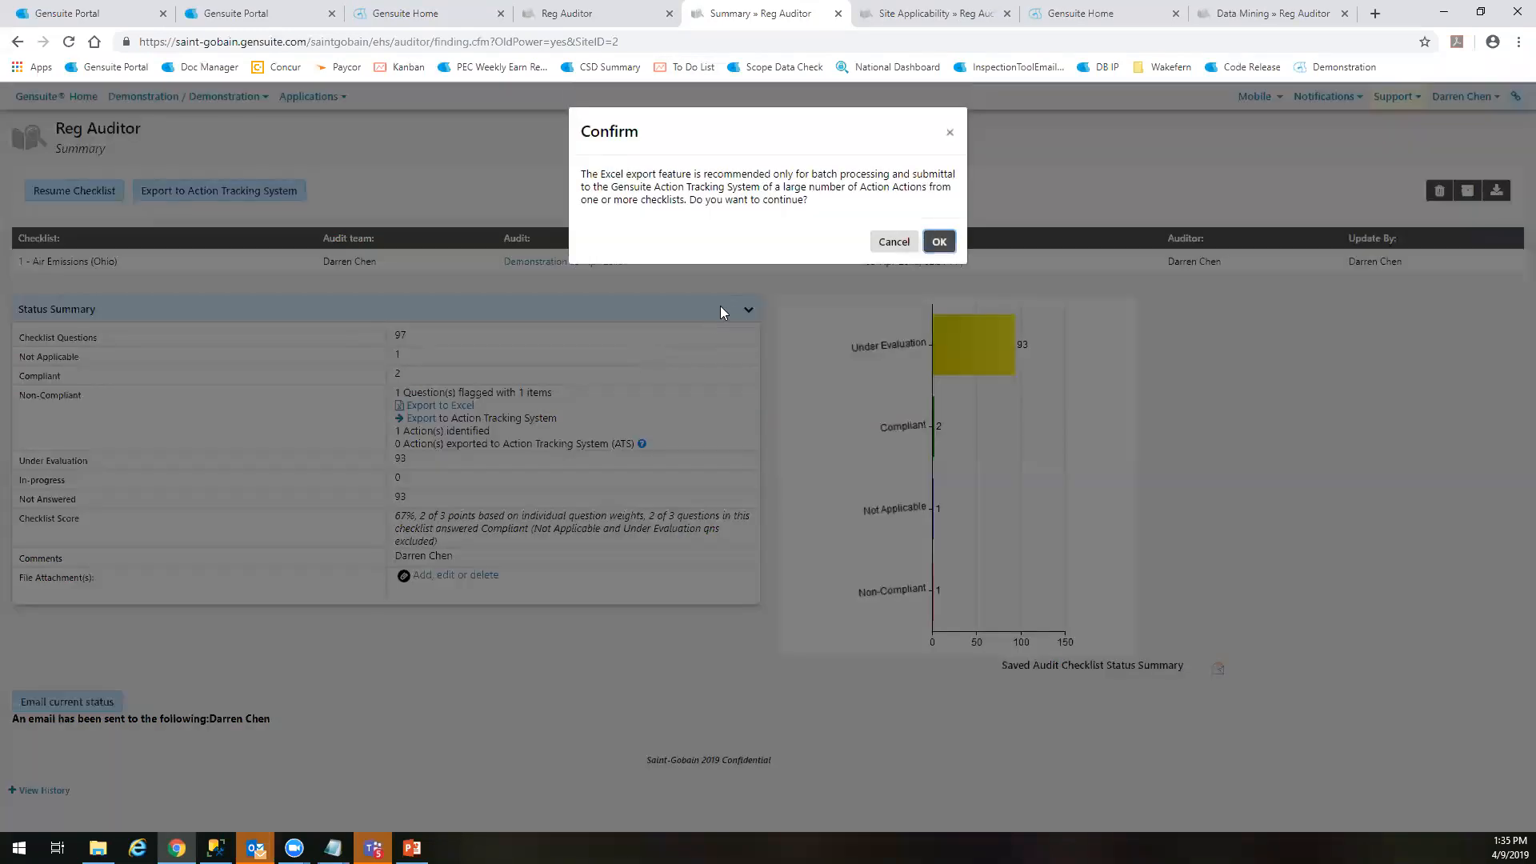
click(956, 245)
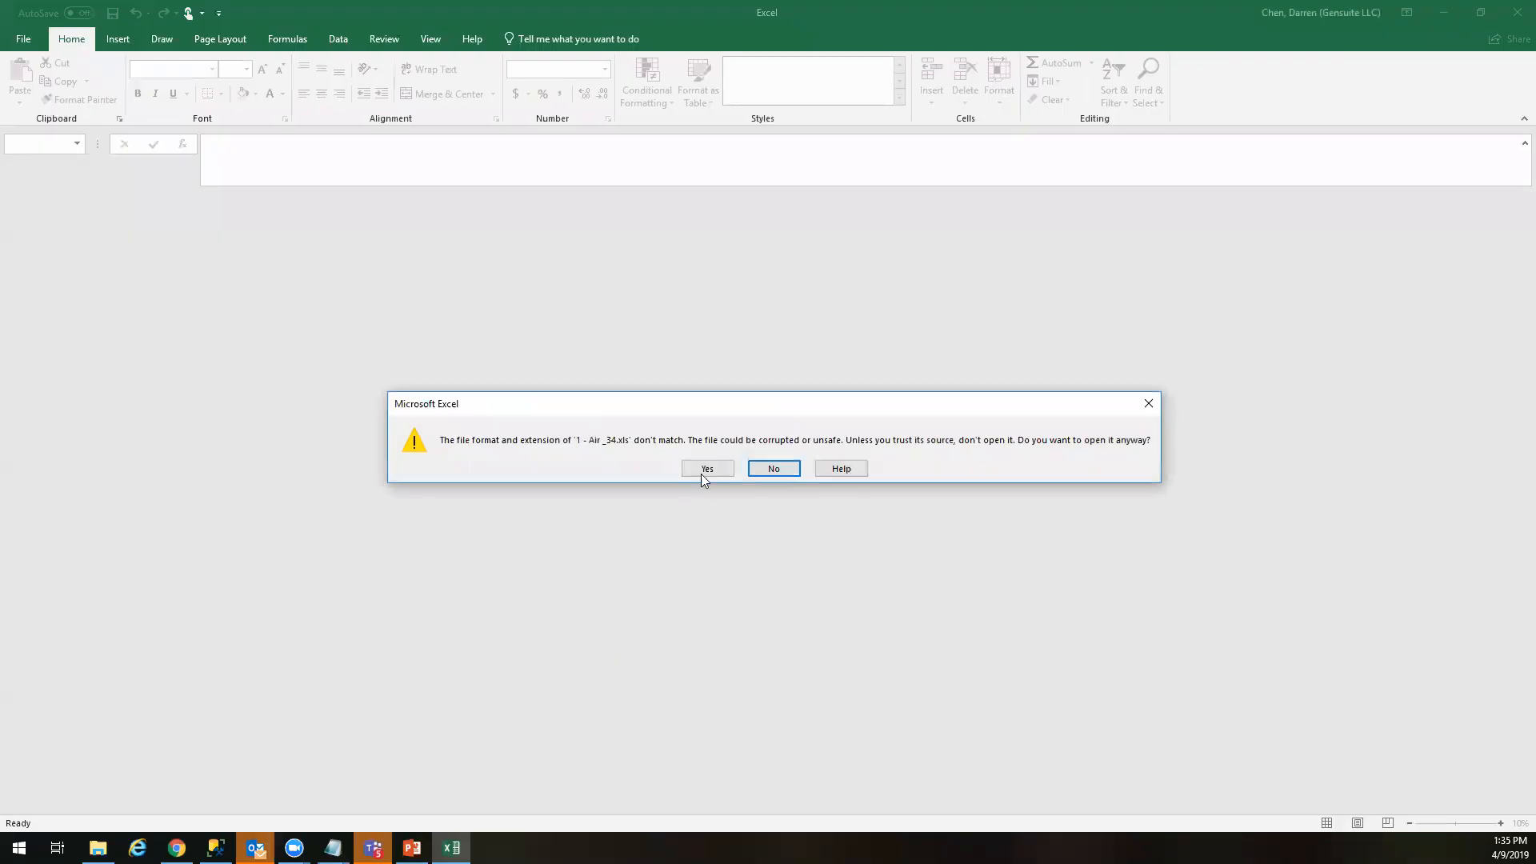
click(703, 466)
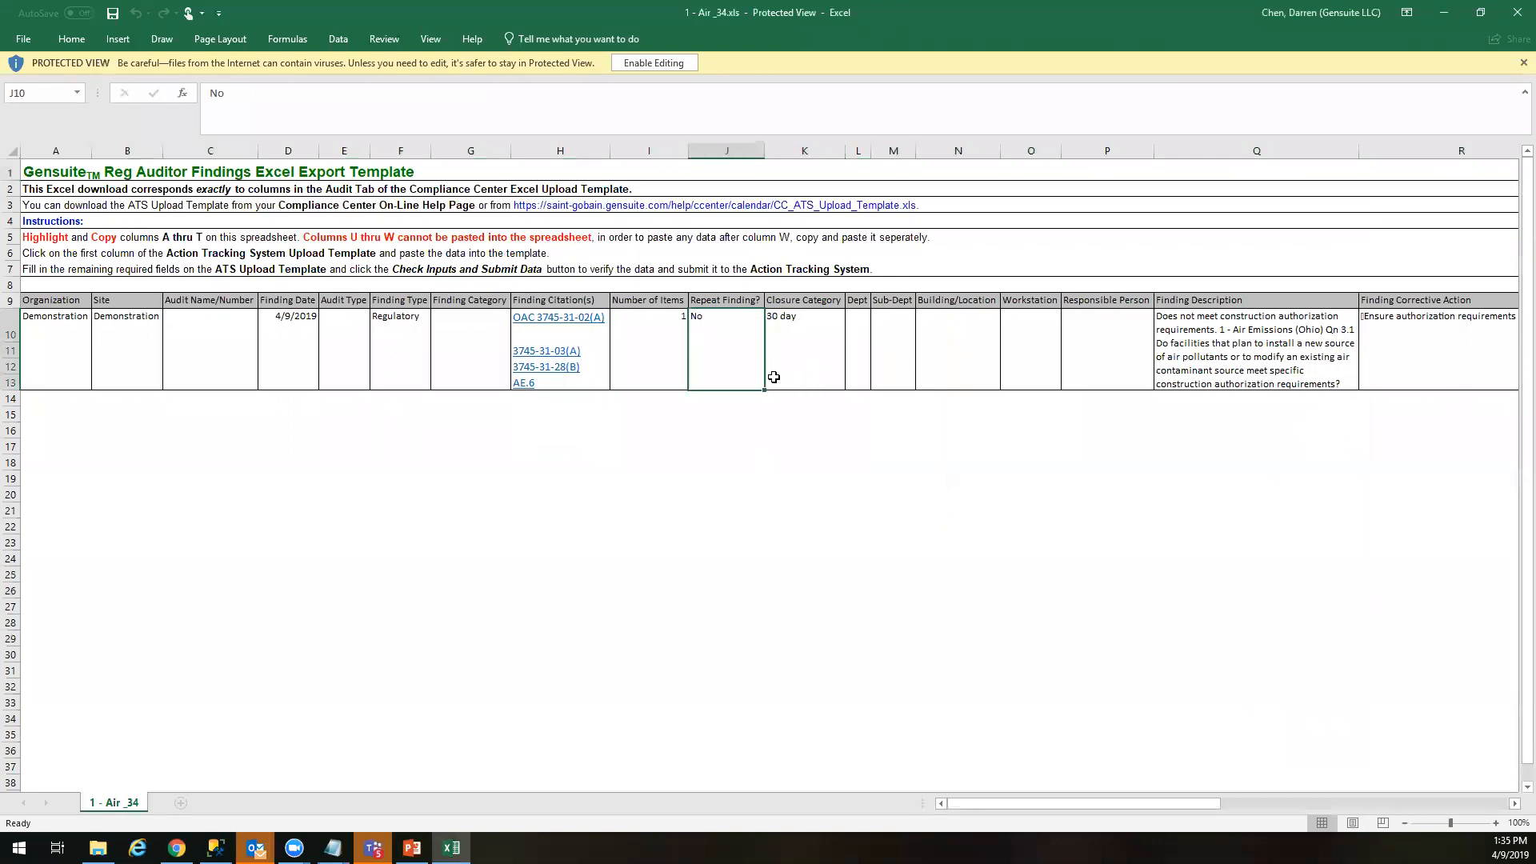
Examine the exported finding's columns, from citations and closure category to description and corrective action, and close the workbook
click(1204, 352)
key(Right)
key(Right)
scroll(1198, 358, right, 5)
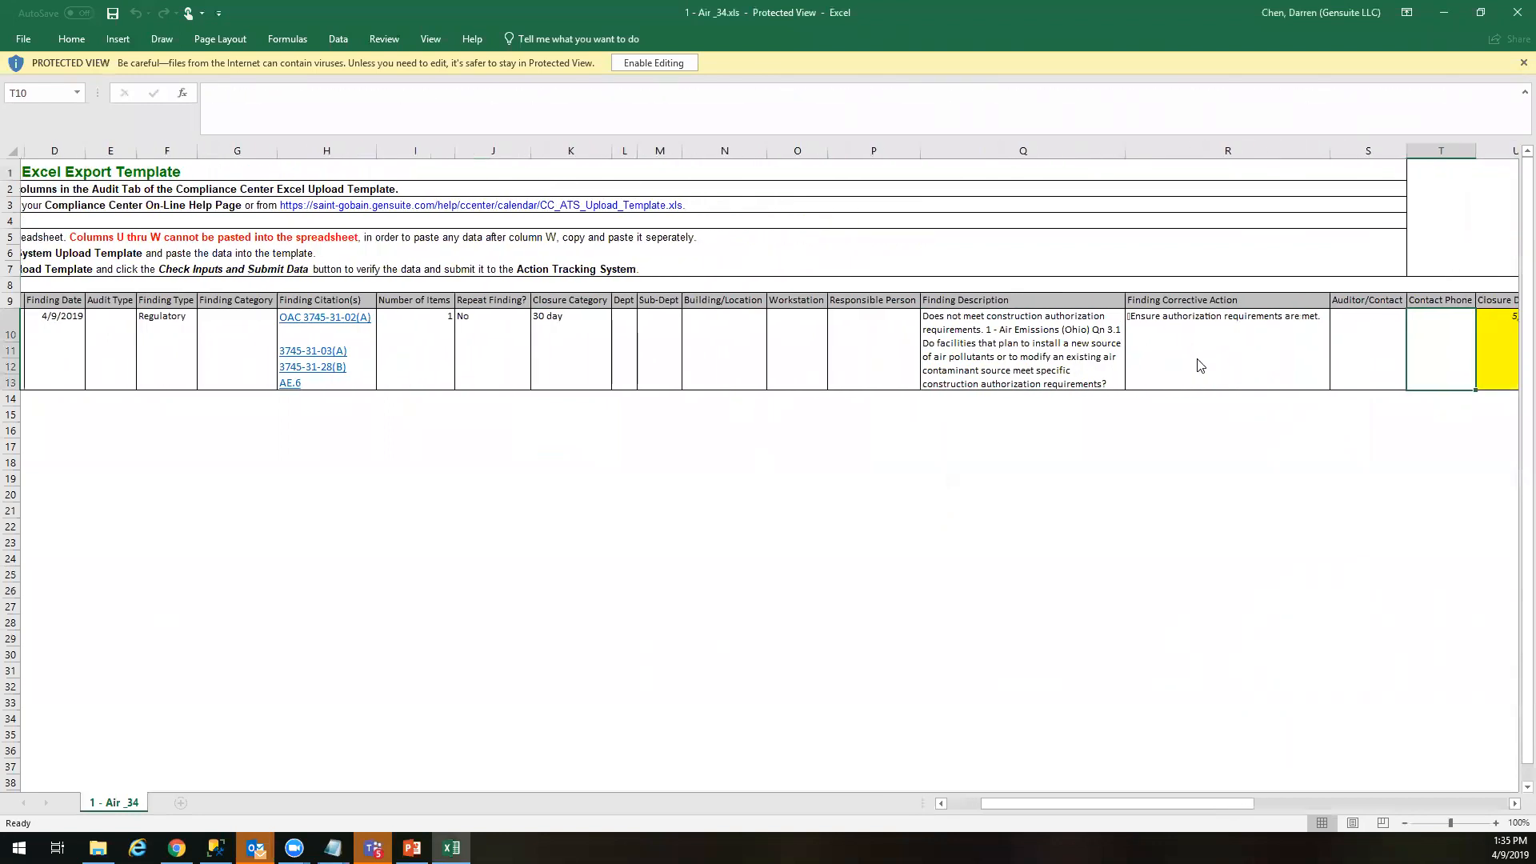
click(920, 379)
key(Right)
key(Right)
key(Right)
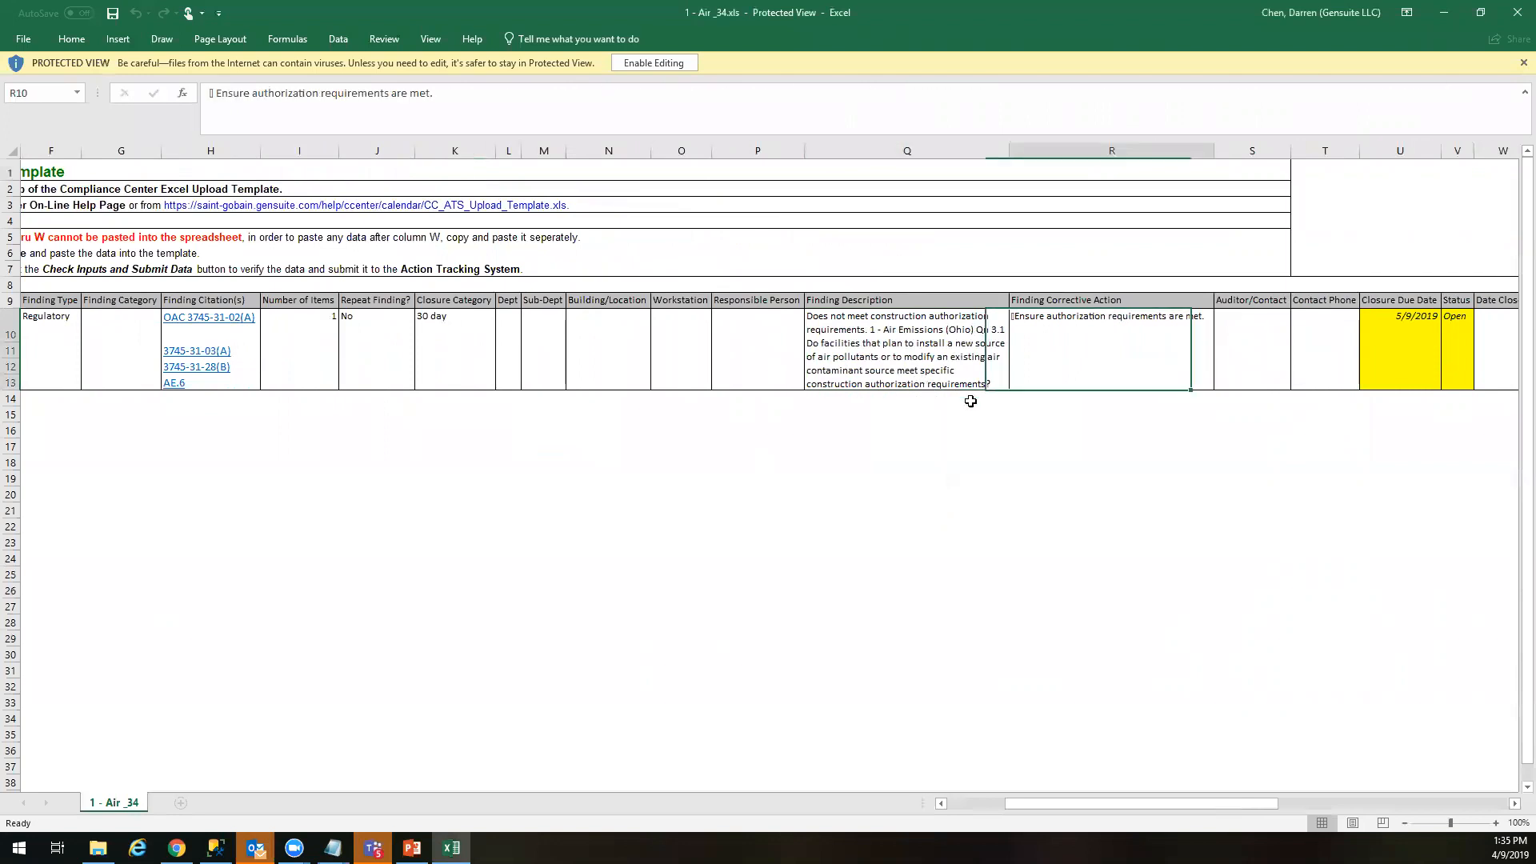
key(Left)
key(Left)
key(Left)
key(Left)
key(Left)
key(Left)
key(Left)
key(Home)
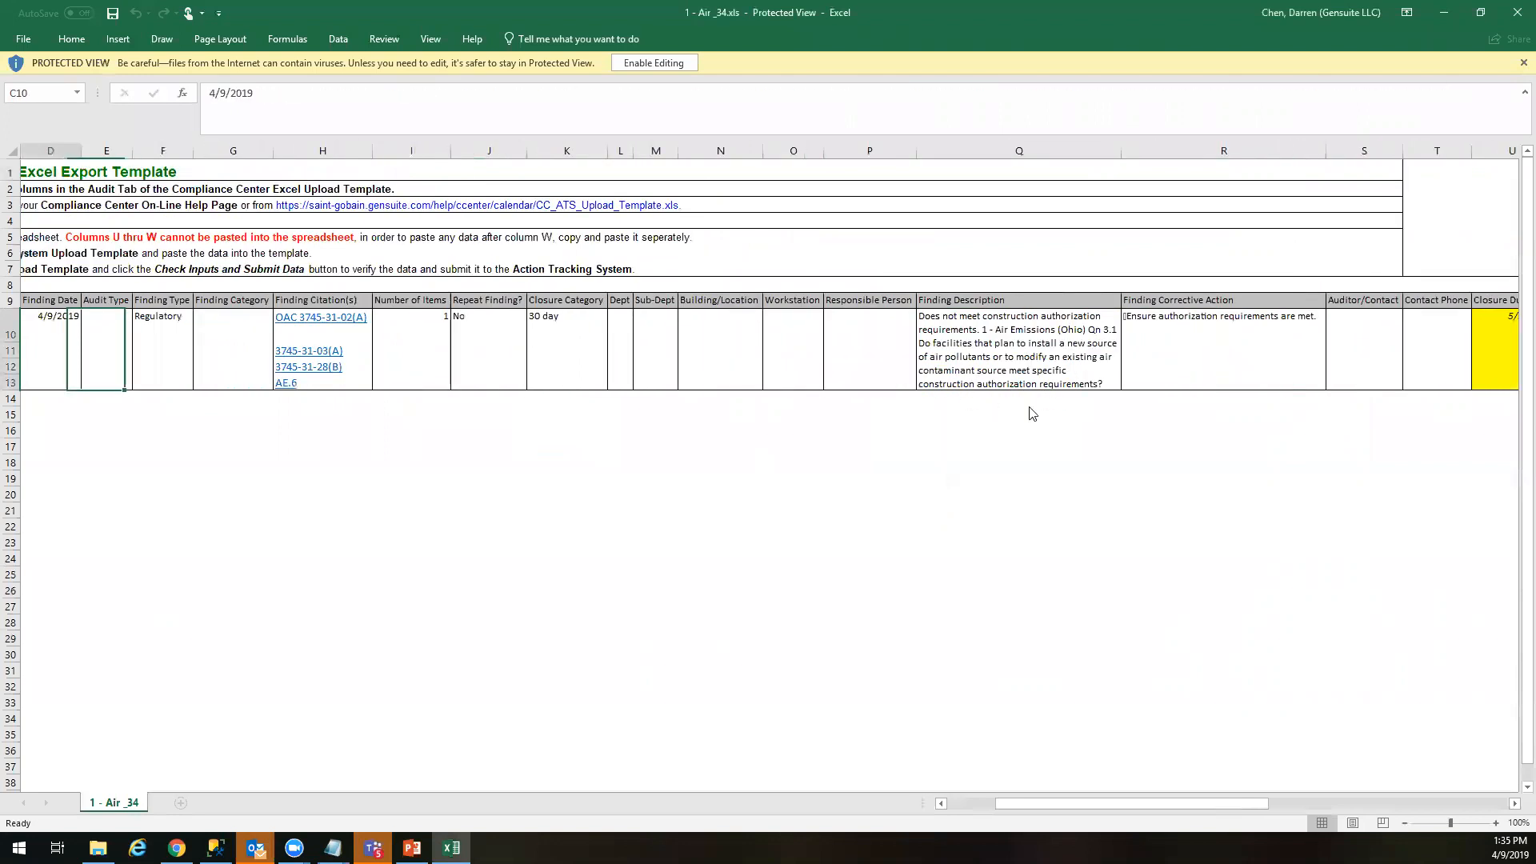
key(Right)
key(Right)
key(Right)
key(Right)
key(Right)
key(Right)
key(Right)
key(Right)
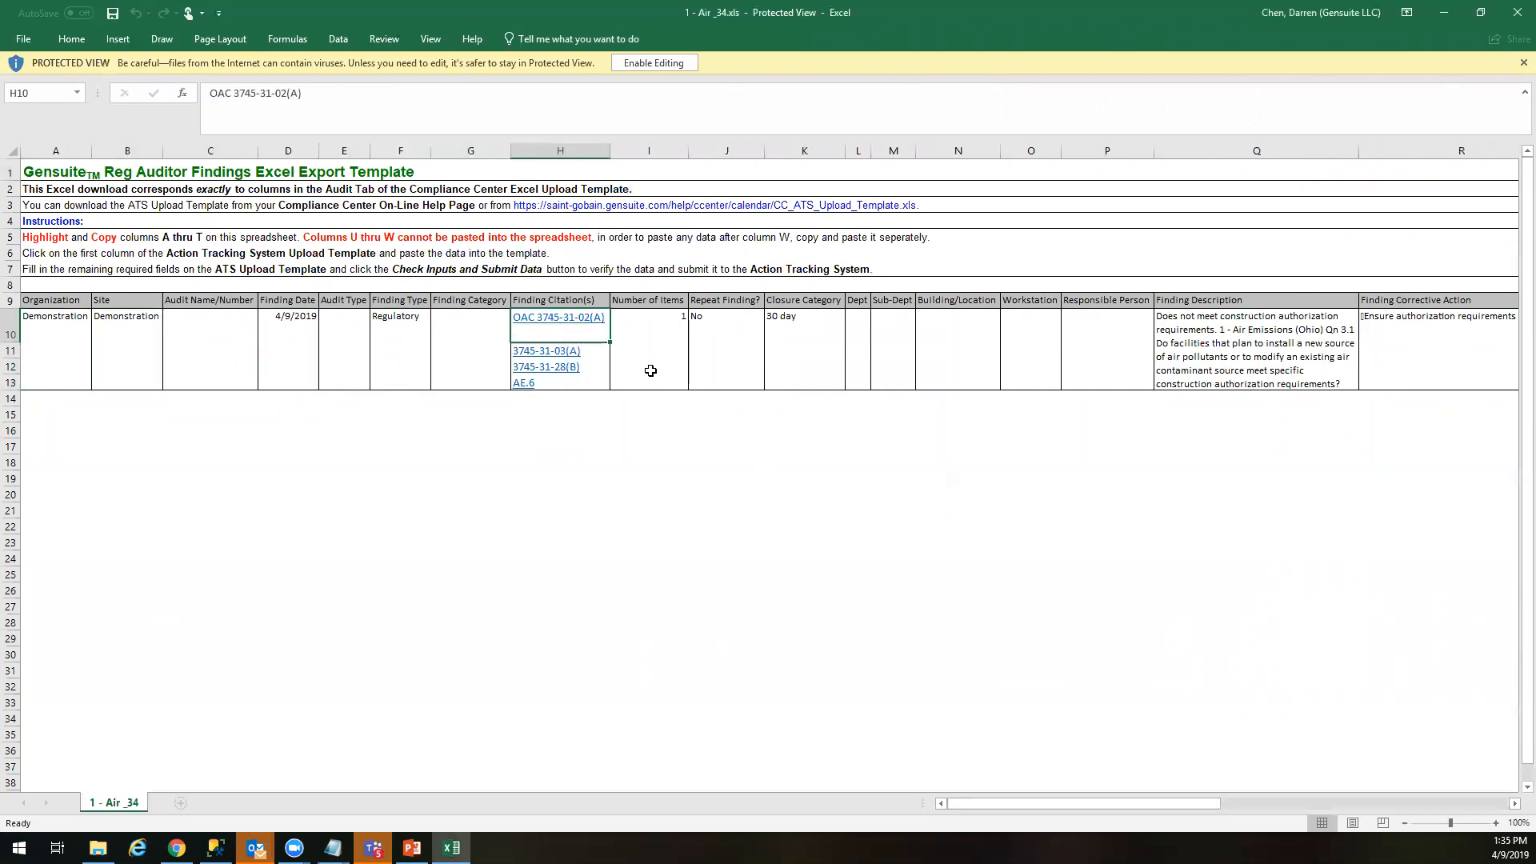
key(Up)
key(Up)
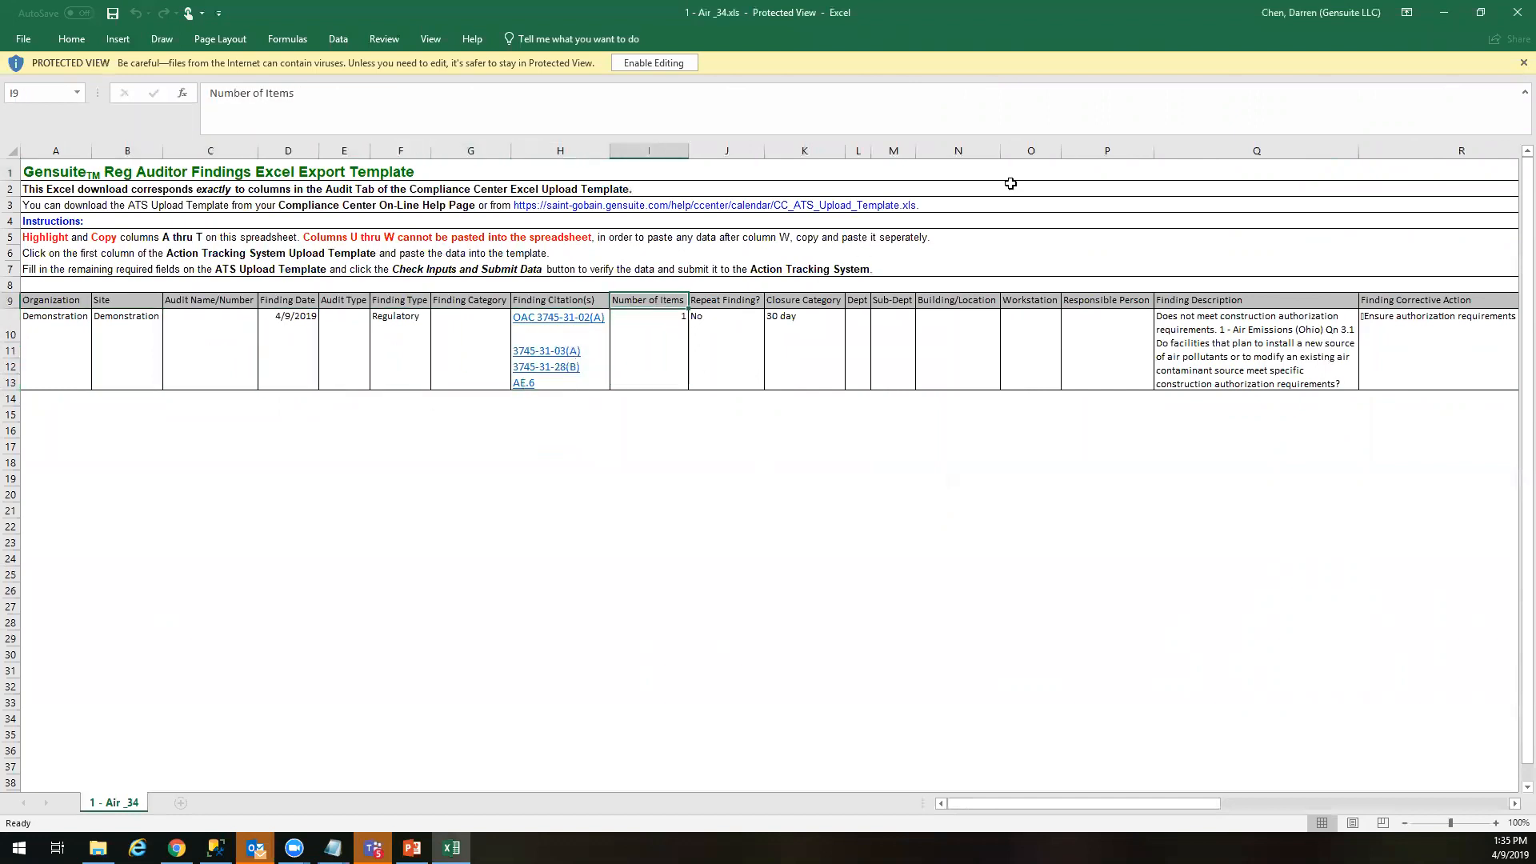
click(1514, 18)
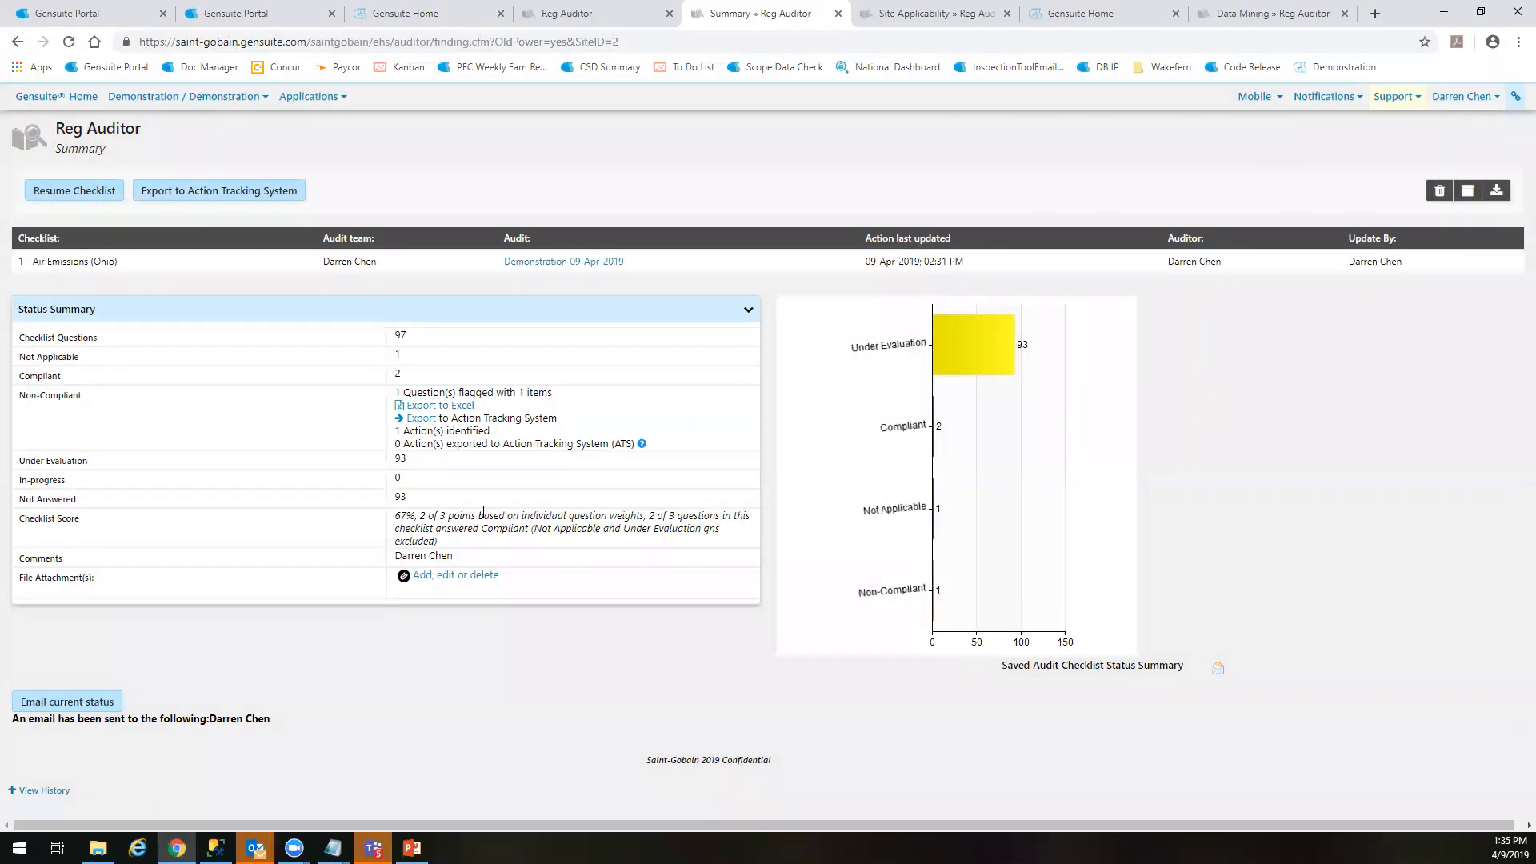
Start exporting the non-compliant item to the Action Tracking System and set its action category to Air
click(414, 421)
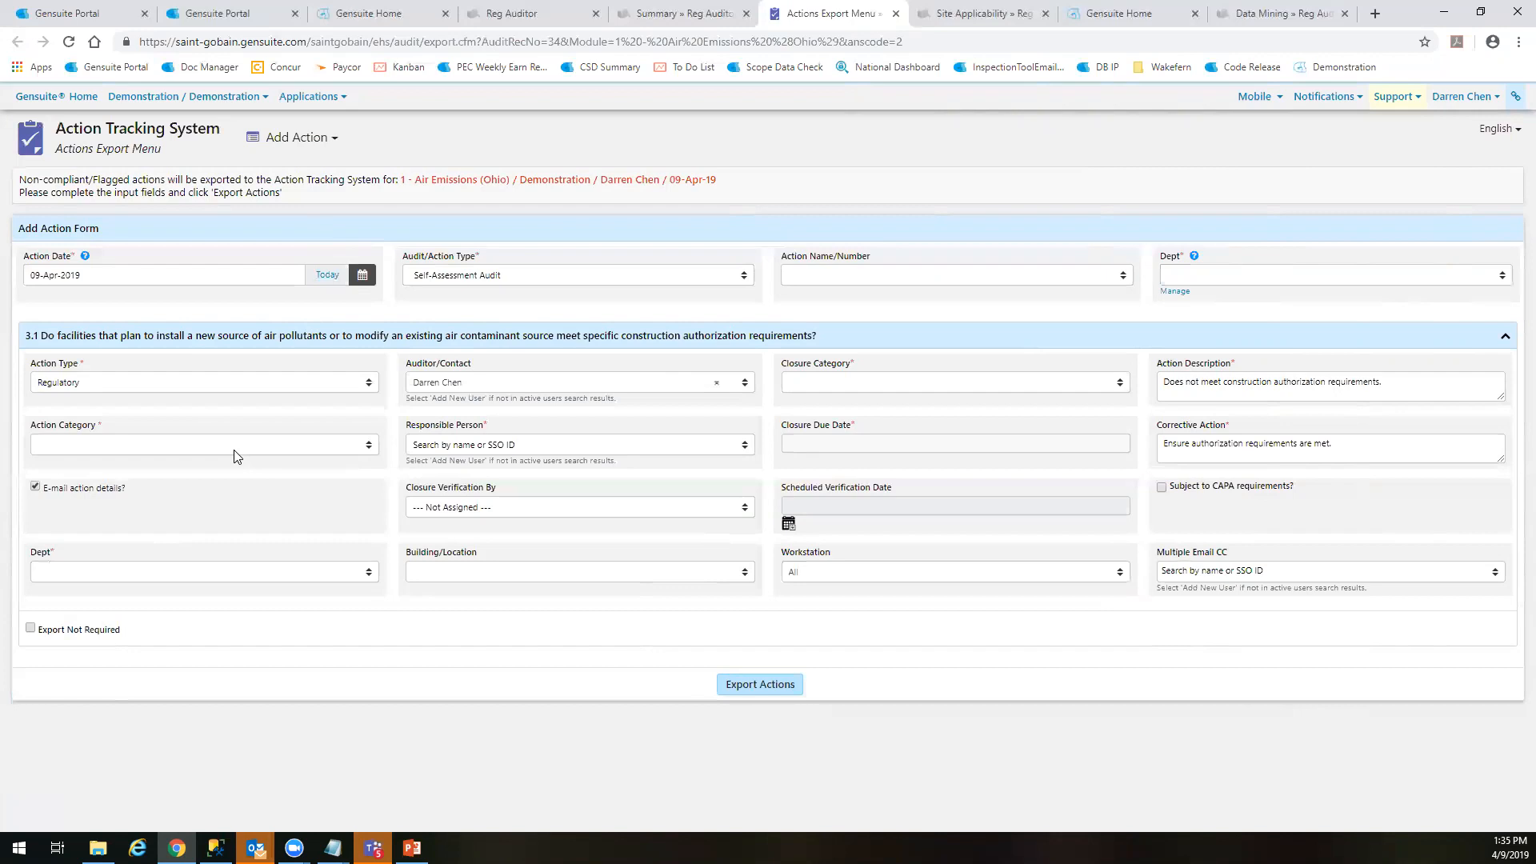
click(169, 460)
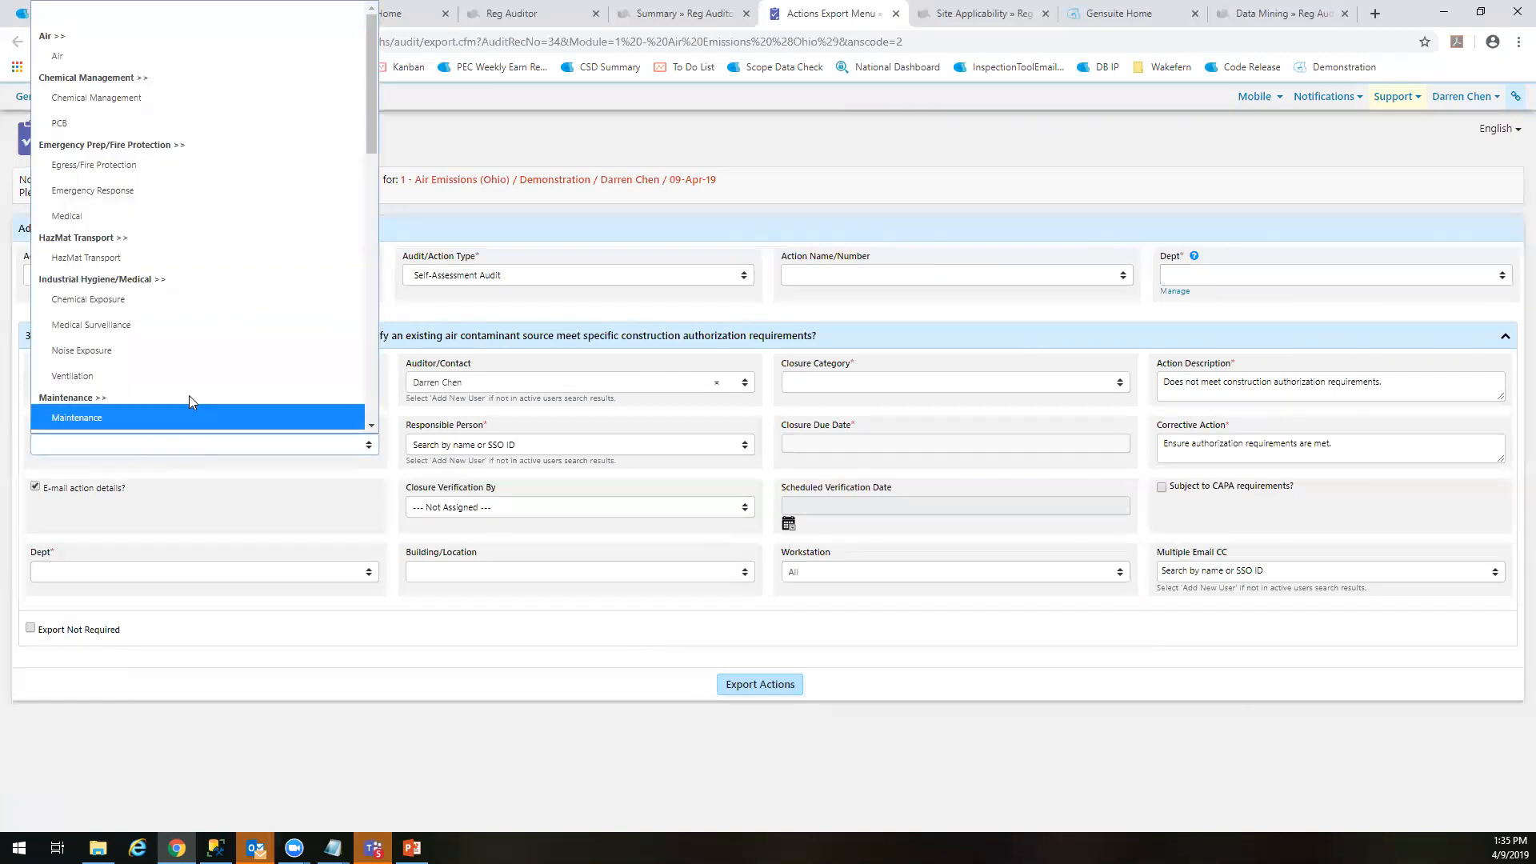
click(212, 532)
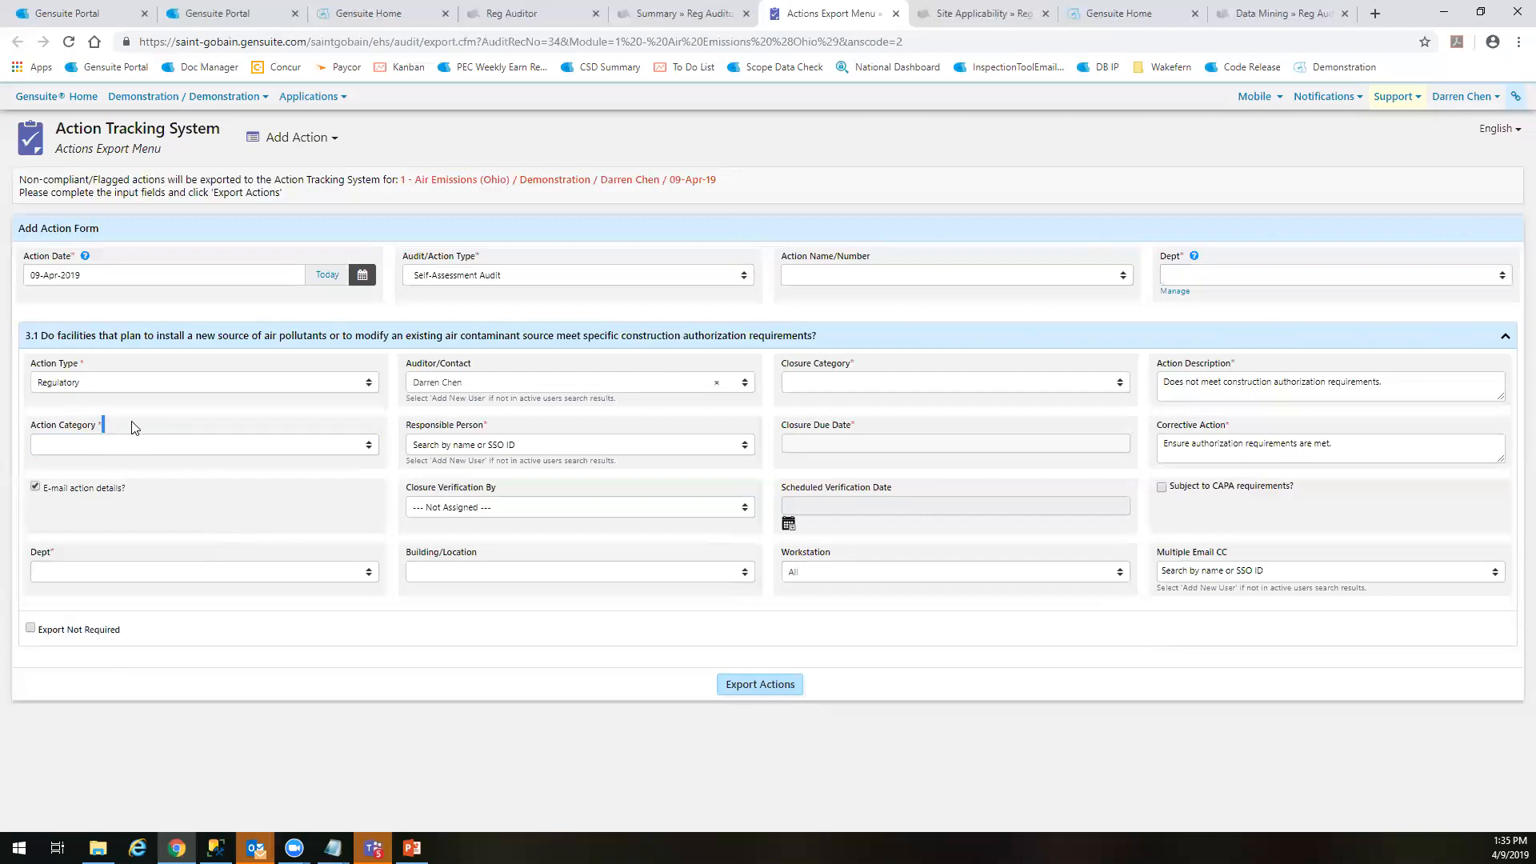
click(171, 446)
scroll(370, 349, down, 5)
scroll(370, 240, up, 5)
click(98, 47)
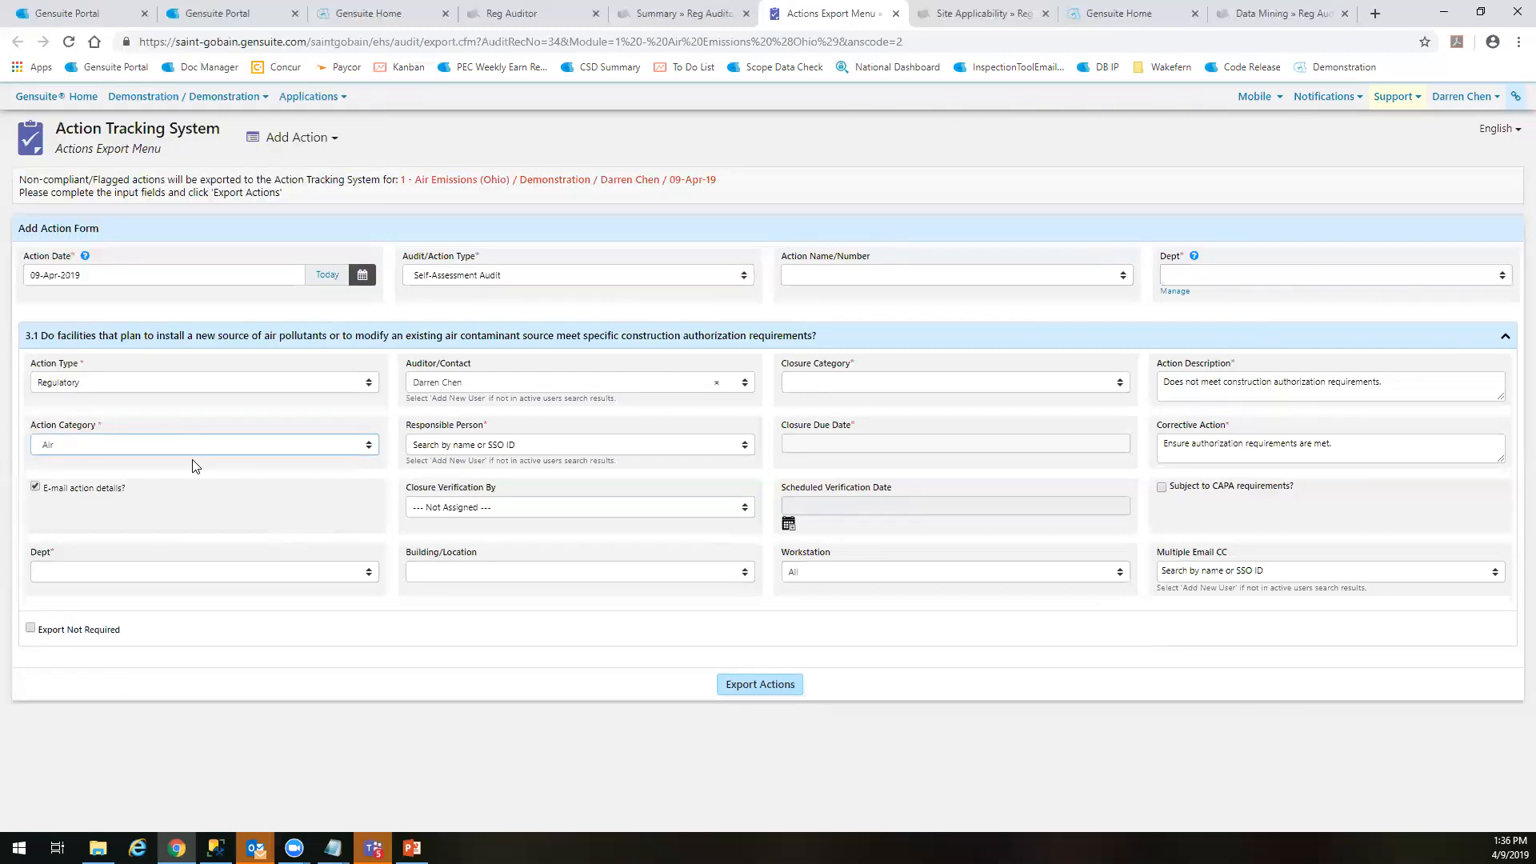
Set question 3.1's department to Operations and assign your own user as the responsible person
click(88, 572)
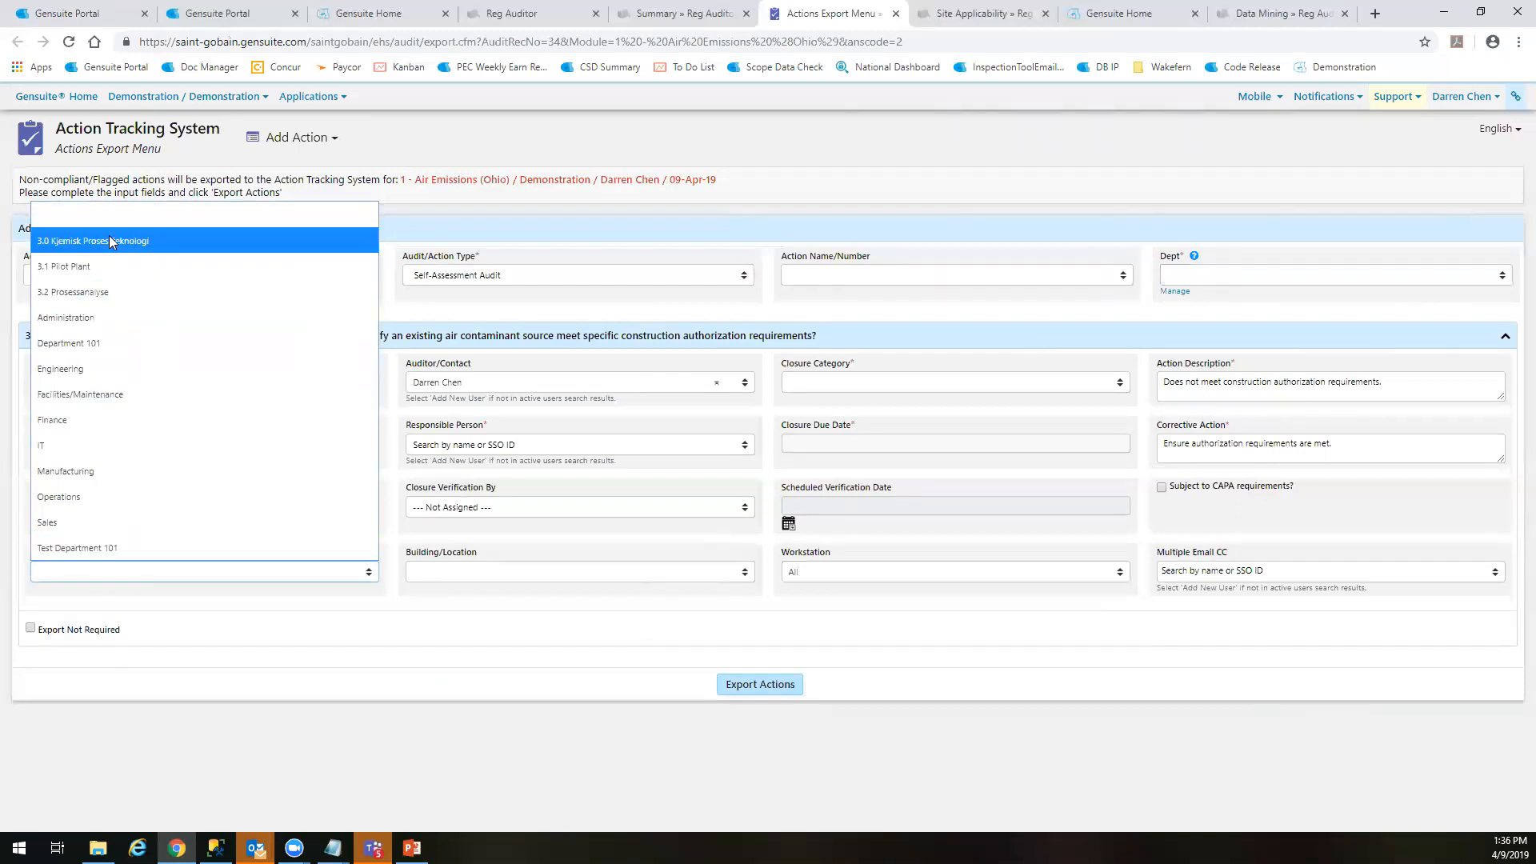
click(120, 497)
click(519, 448)
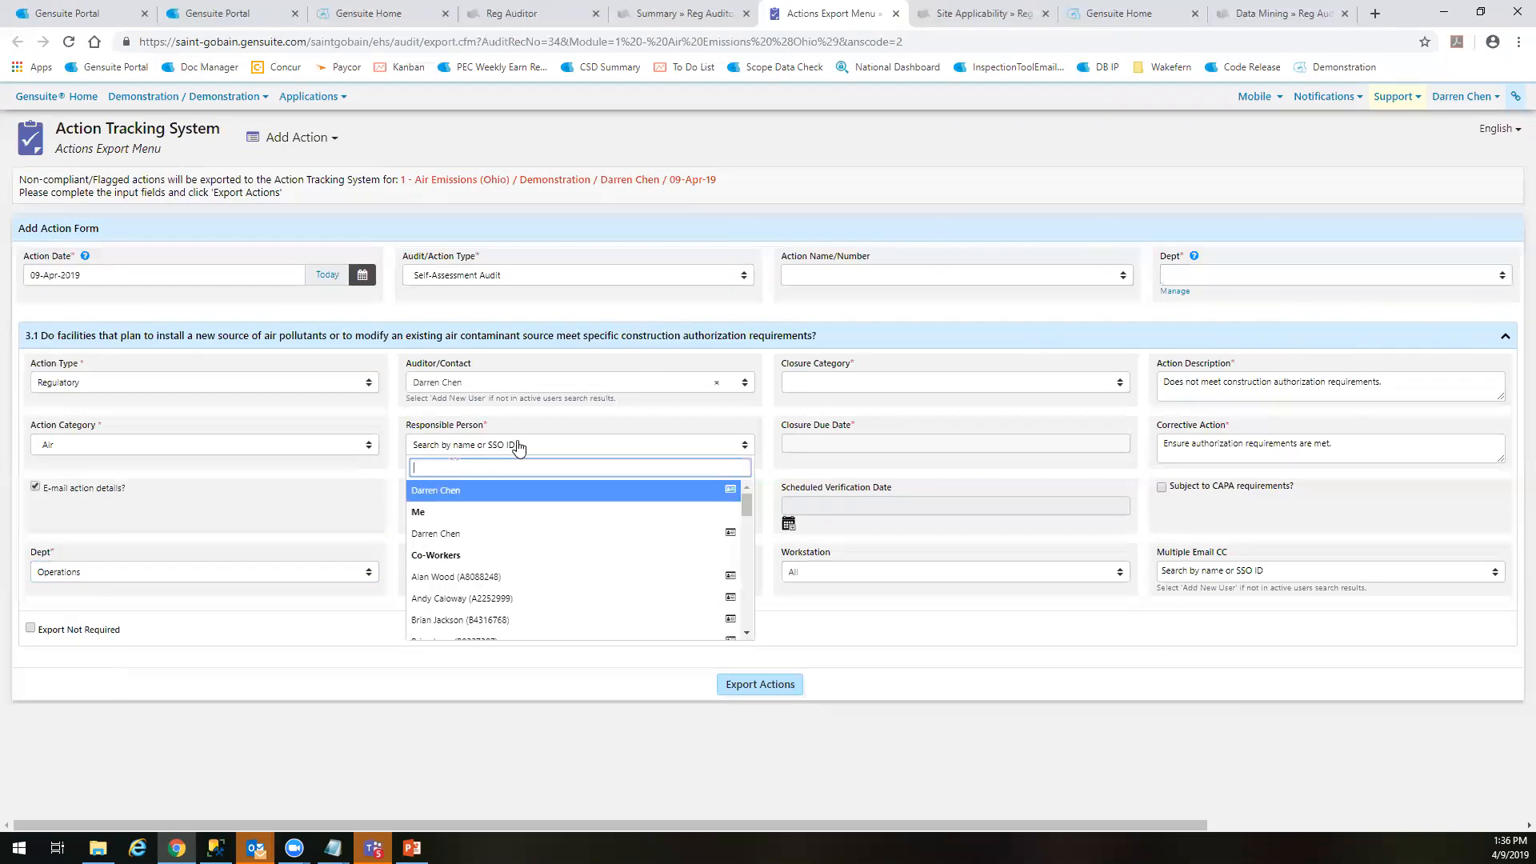
click(503, 531)
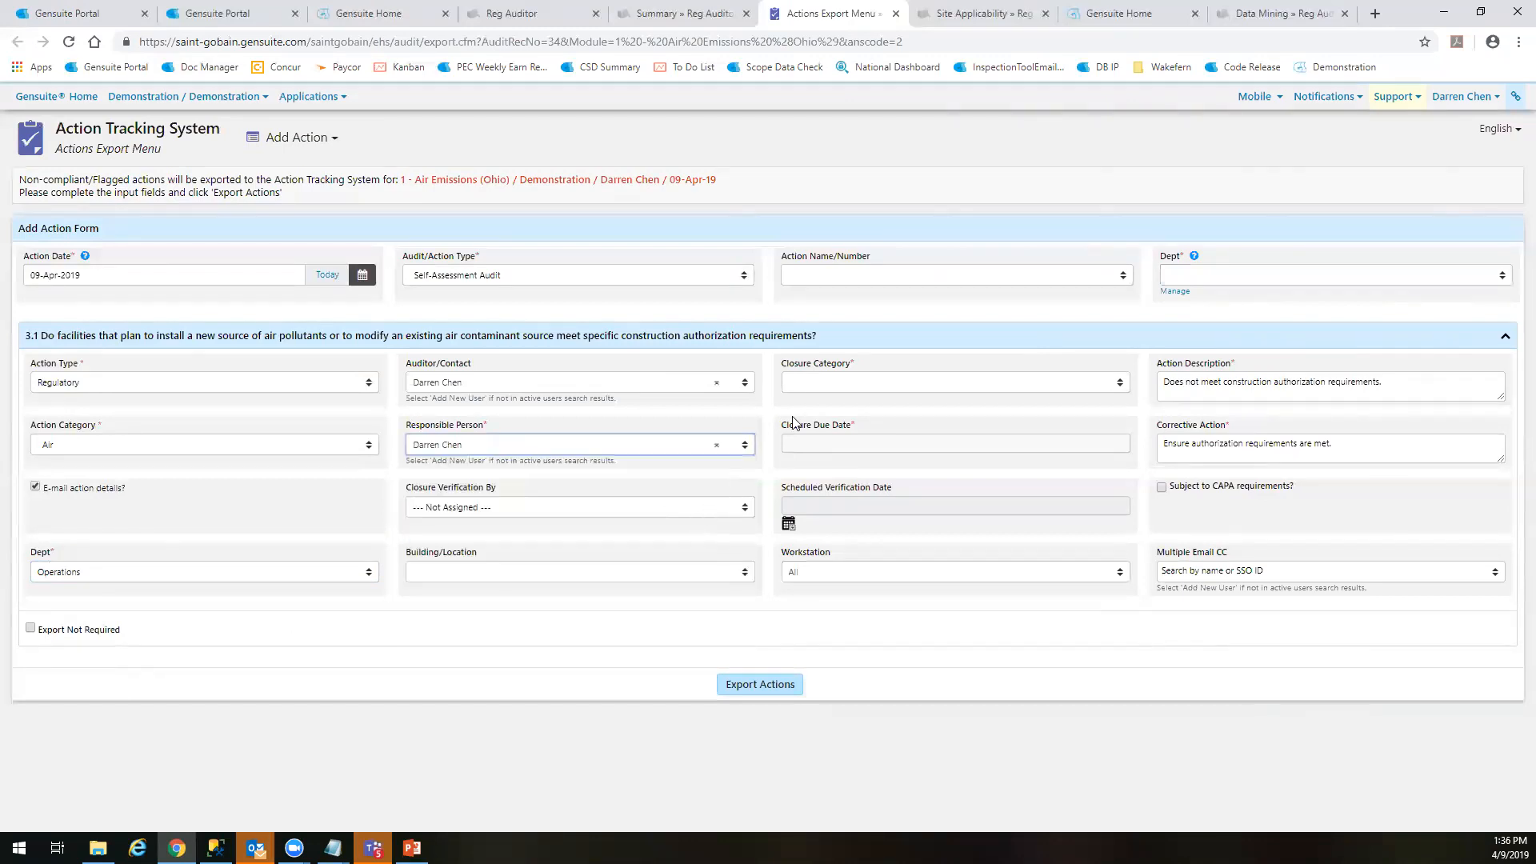
Set question 3.1's closure category to 60 day and export the action
click(1247, 277)
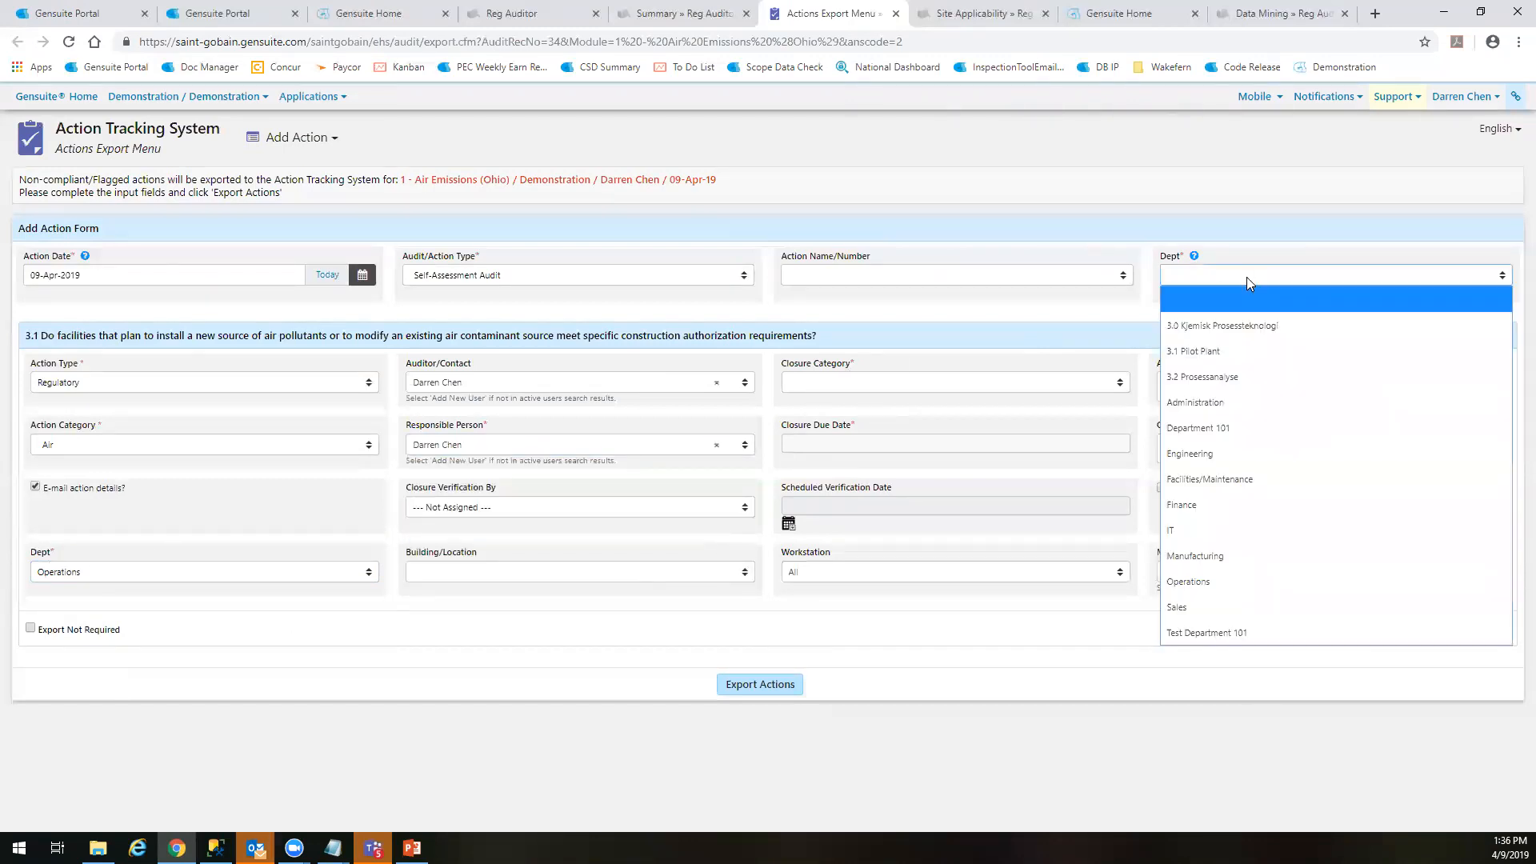
click(1247, 277)
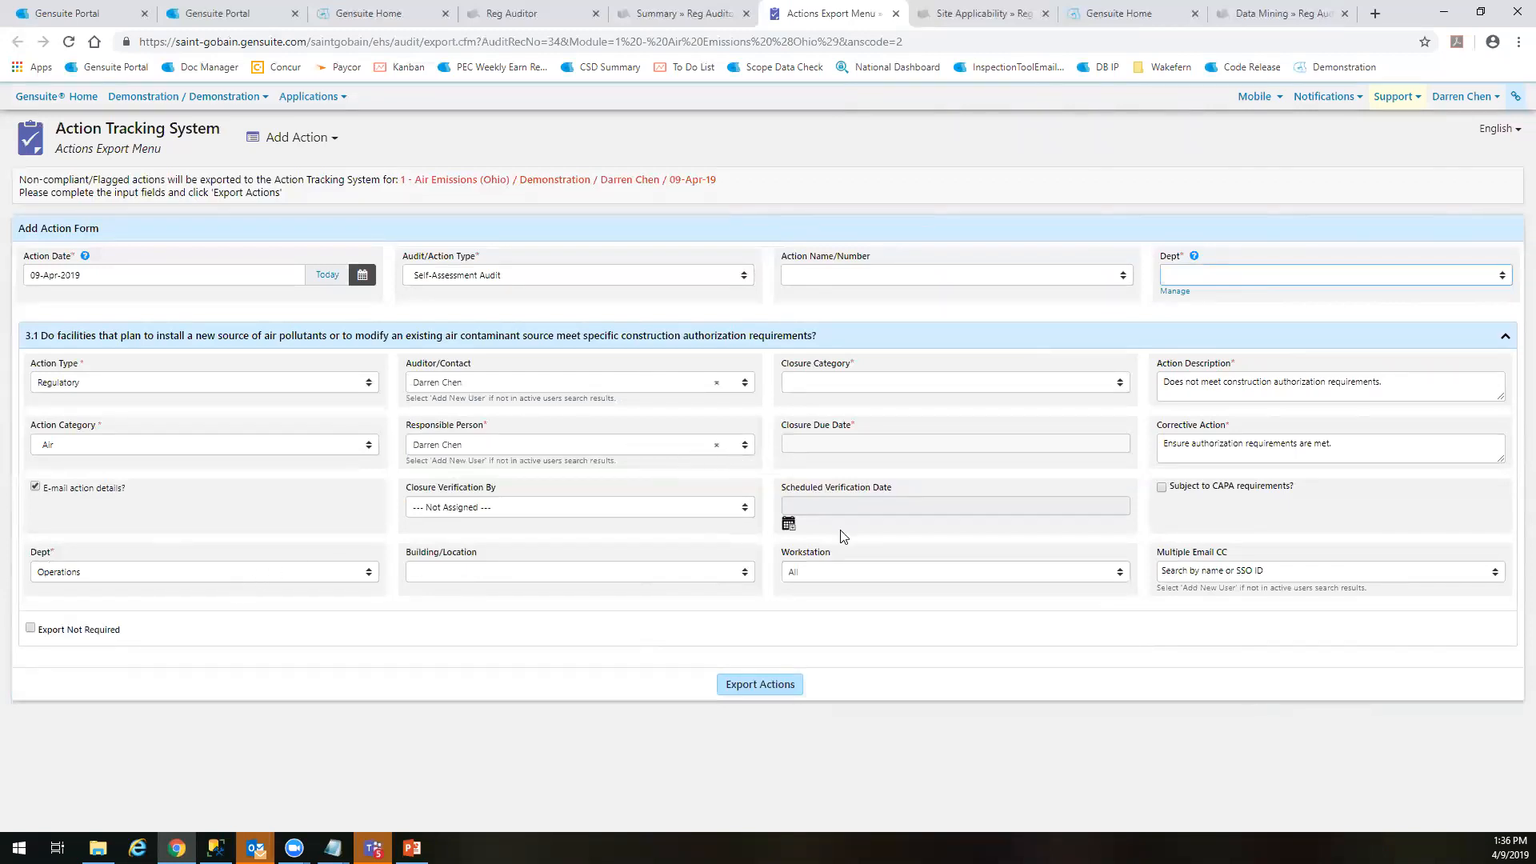
click(879, 387)
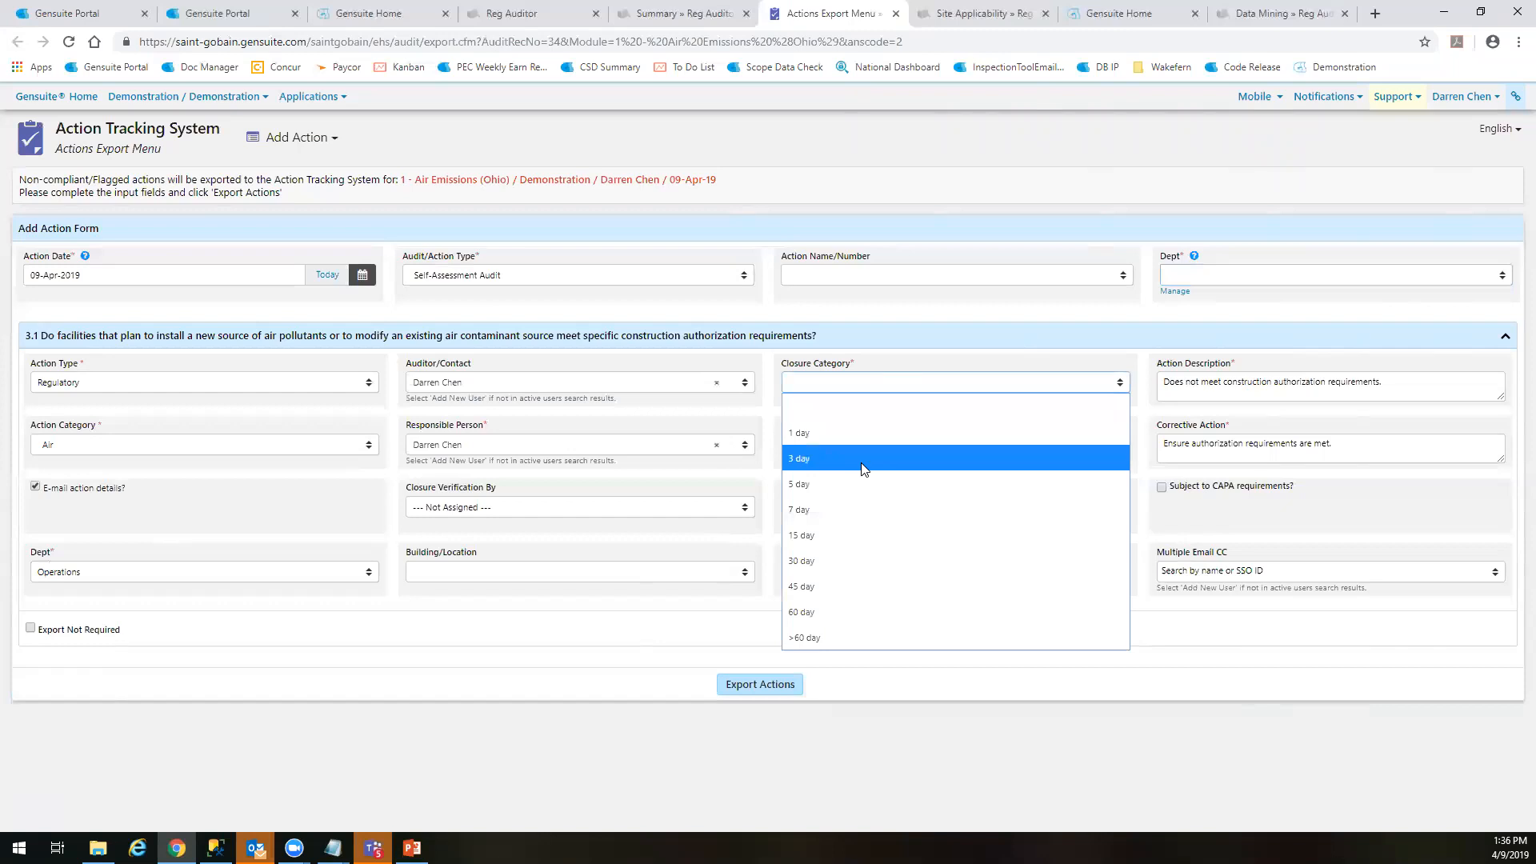
click(813, 614)
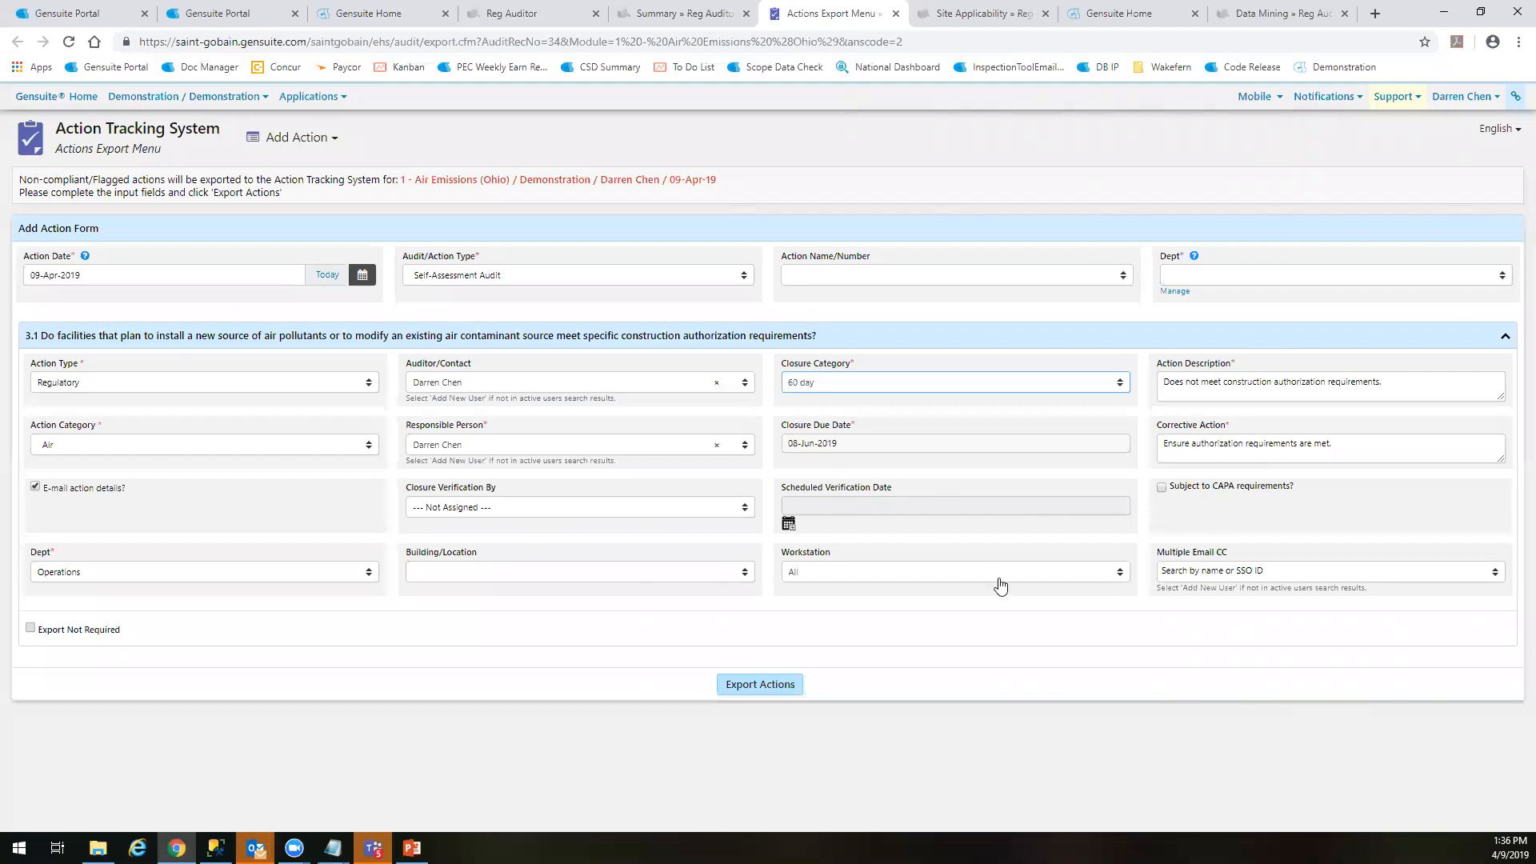
click(758, 685)
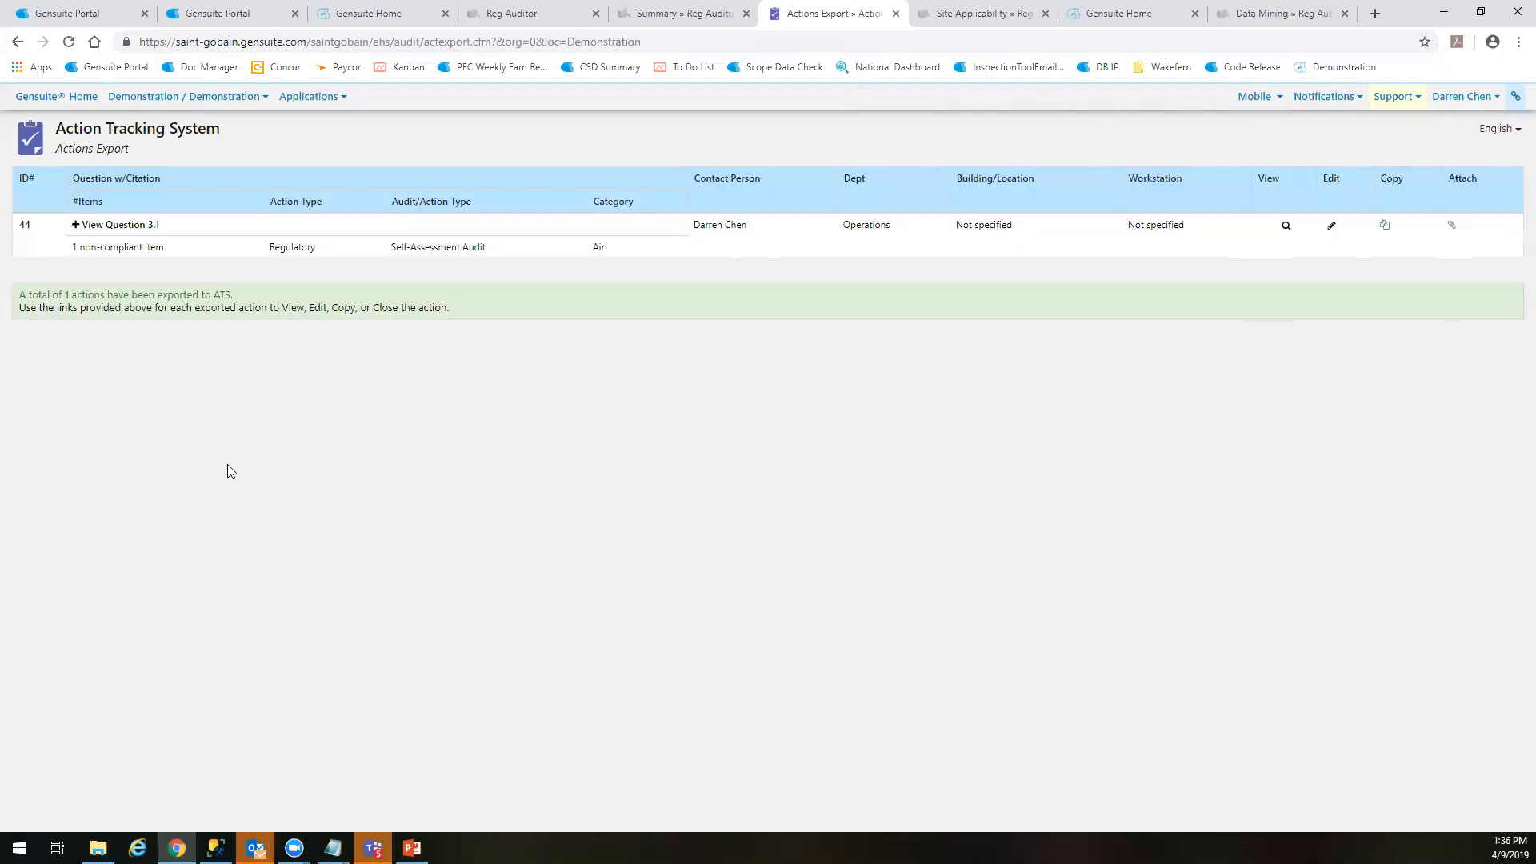
Expand the exported question, check the Reference & ID# in its action details, and return to the Reg Auditor summary
click(76, 226)
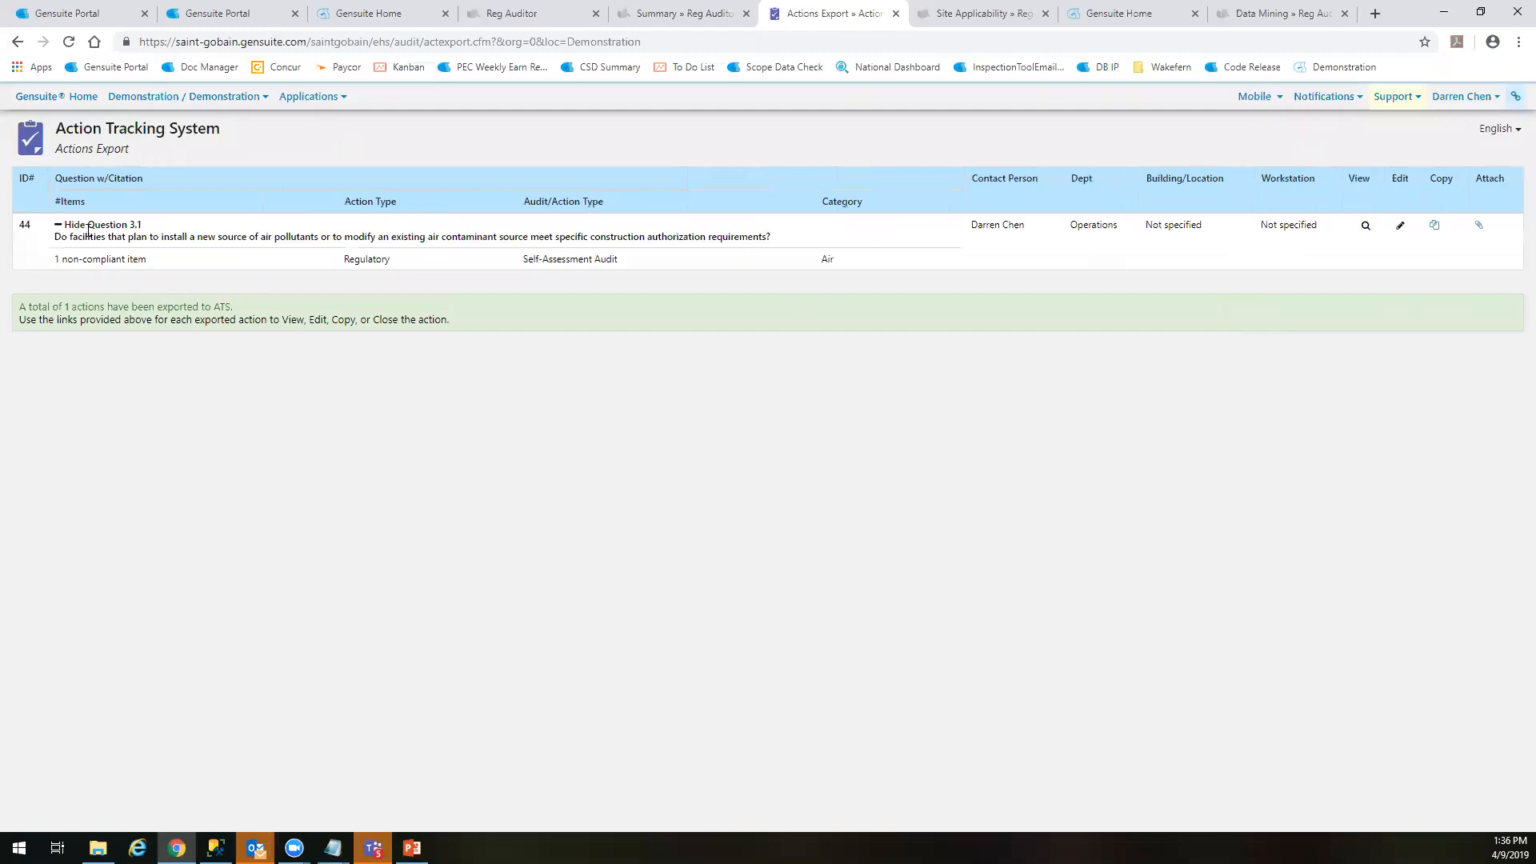
click(1367, 226)
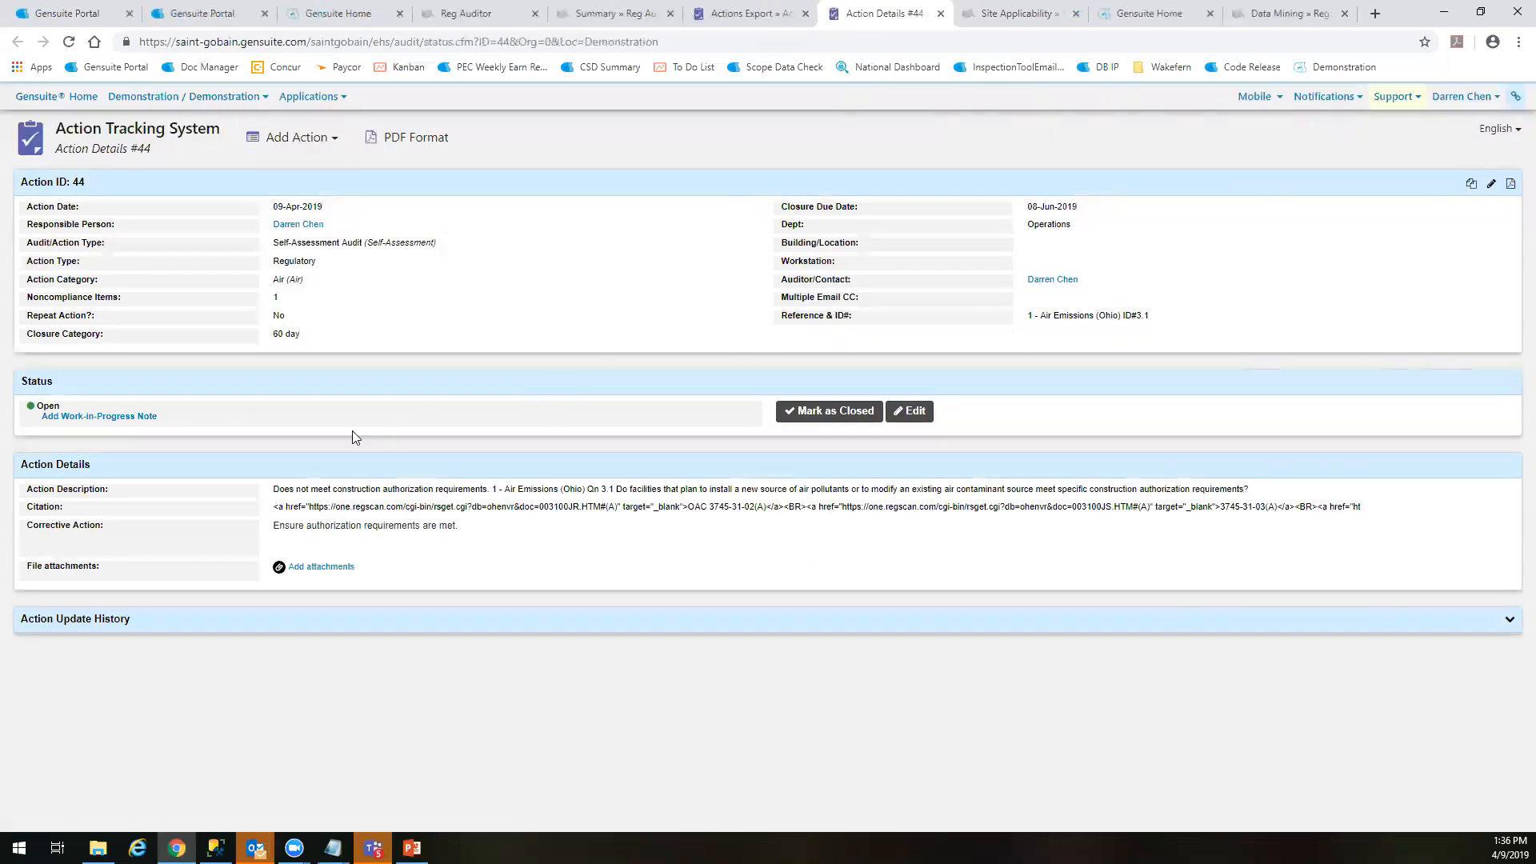
drag(1149, 321, 1074, 316)
click(1032, 319)
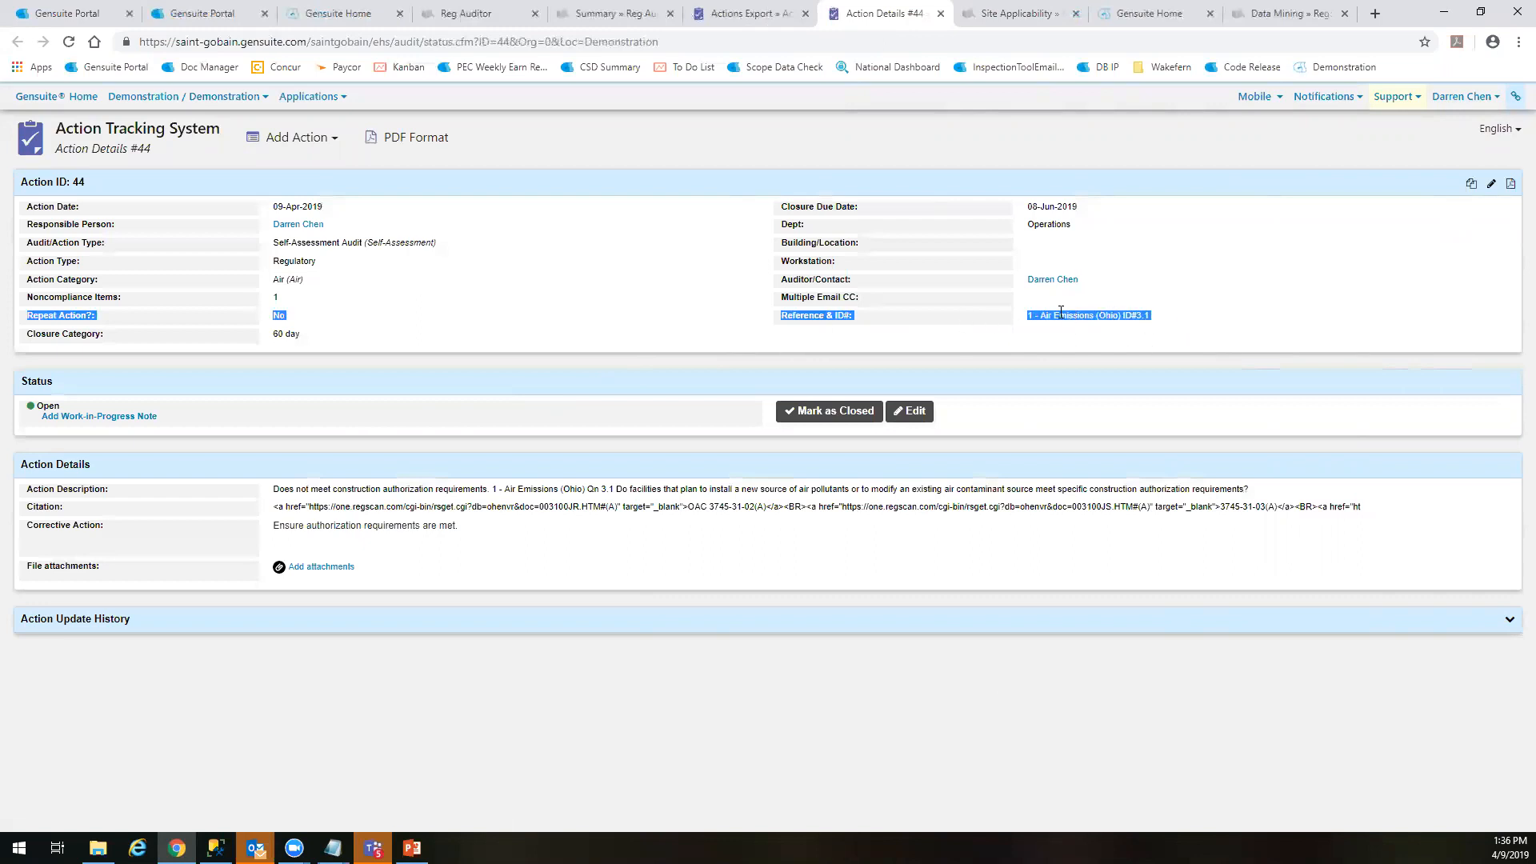
drag(1181, 316, 1113, 320)
click(1069, 315)
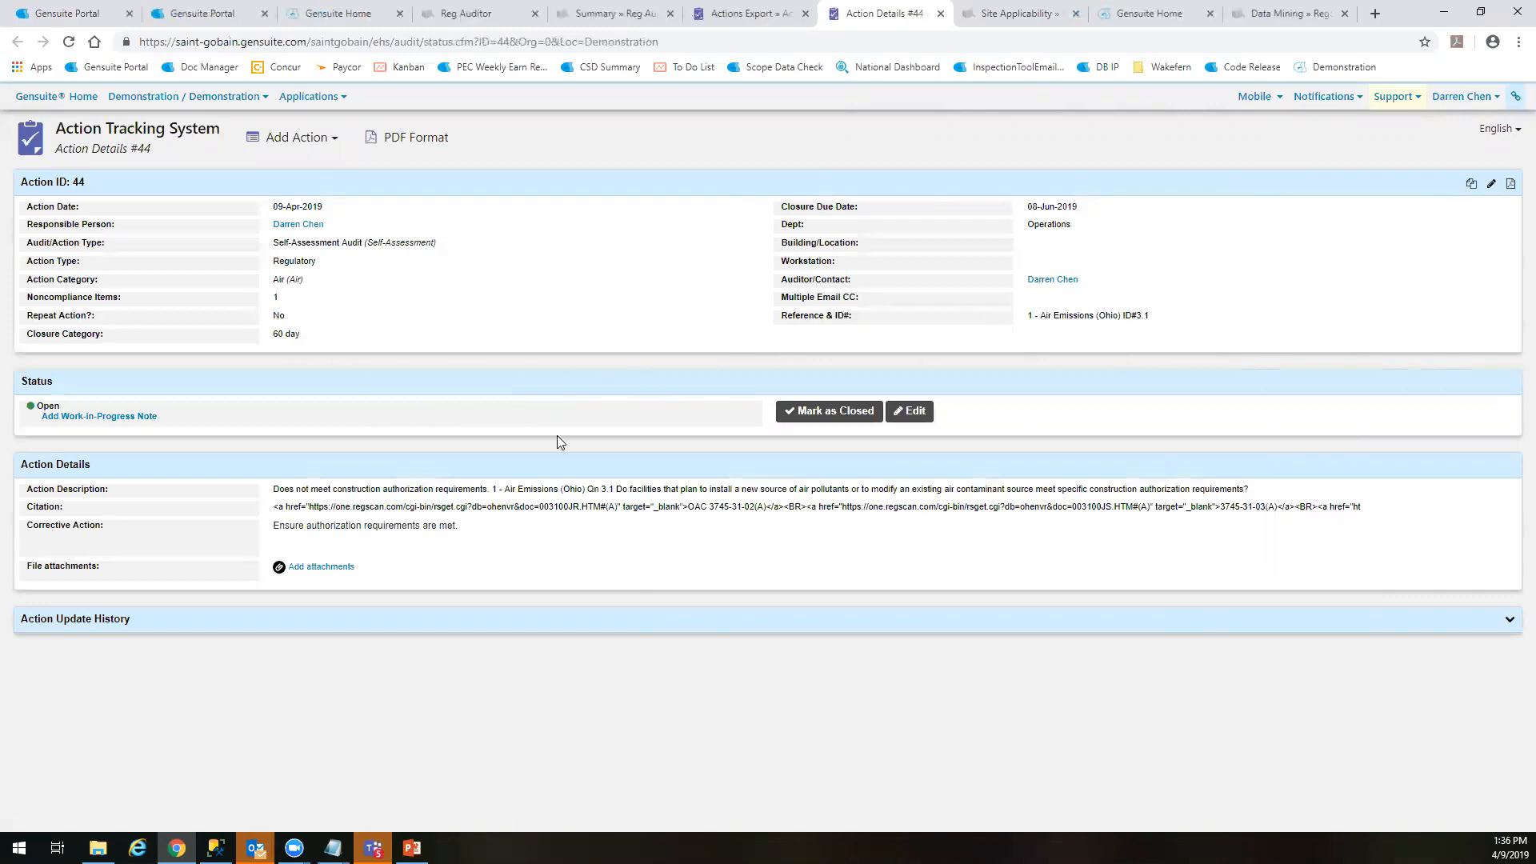
key(ctrl+shift+Tab)
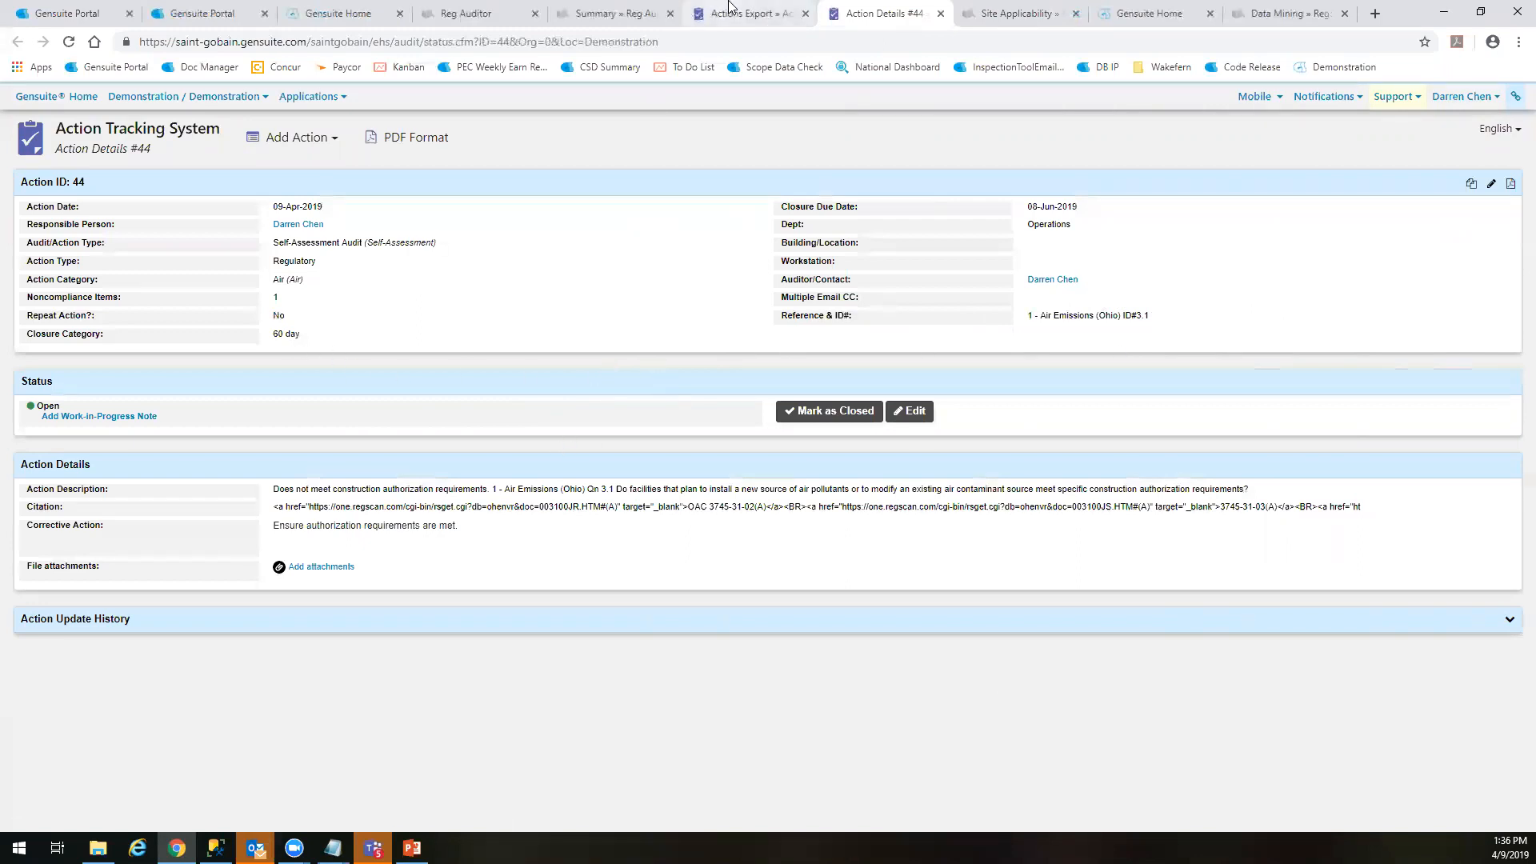
key(ctrl+shift+Tab)
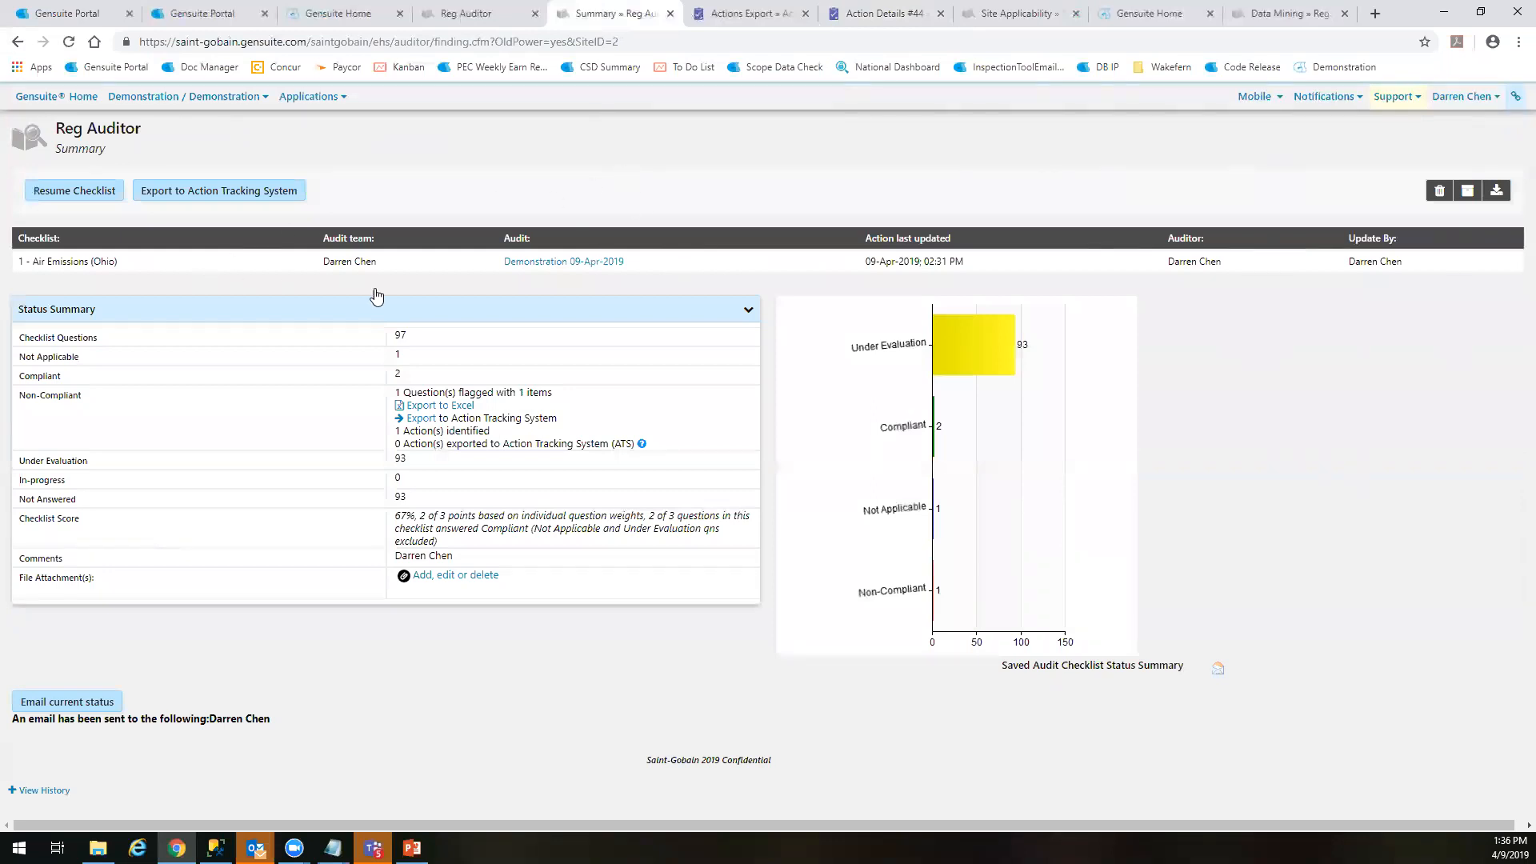
Refresh the Reg Auditor homepage, expand the Air group, and open the summary of the in-progress Air Emissions (Ohio) checklist
key(ctrl+shift+Tab)
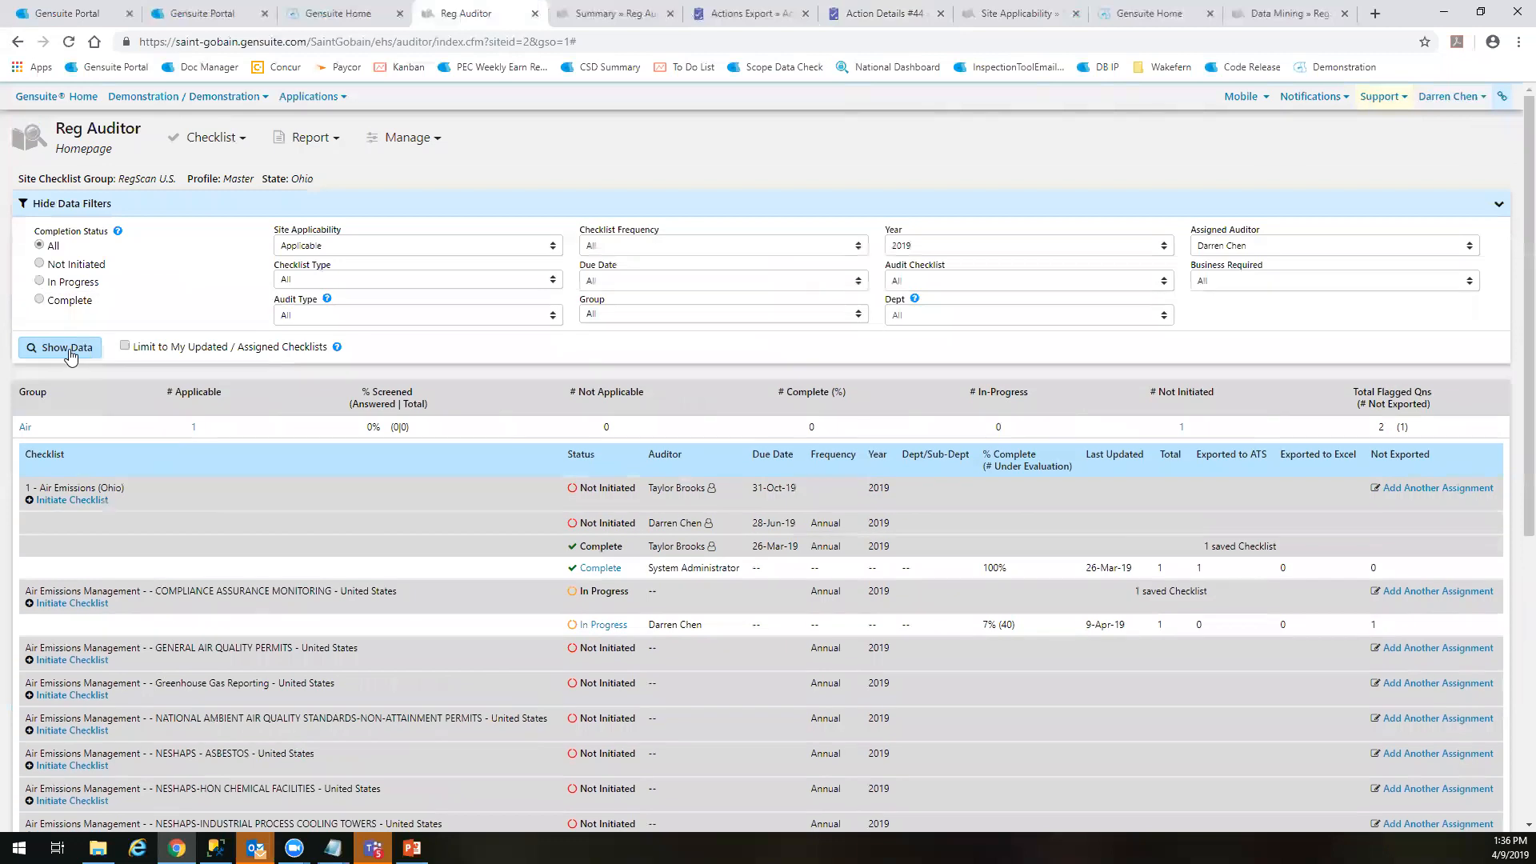
click(67, 350)
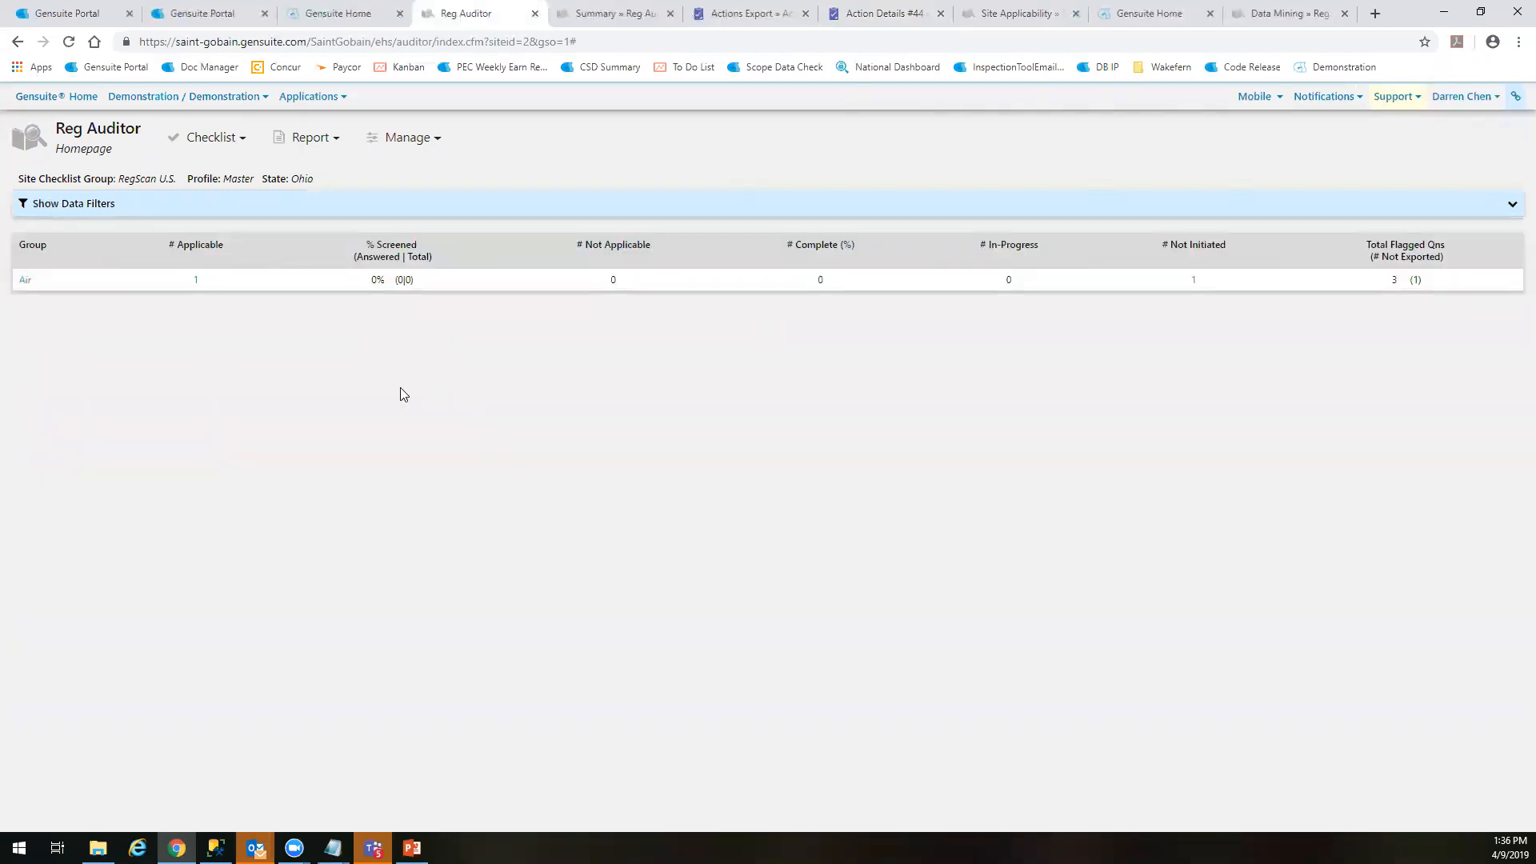
click(26, 280)
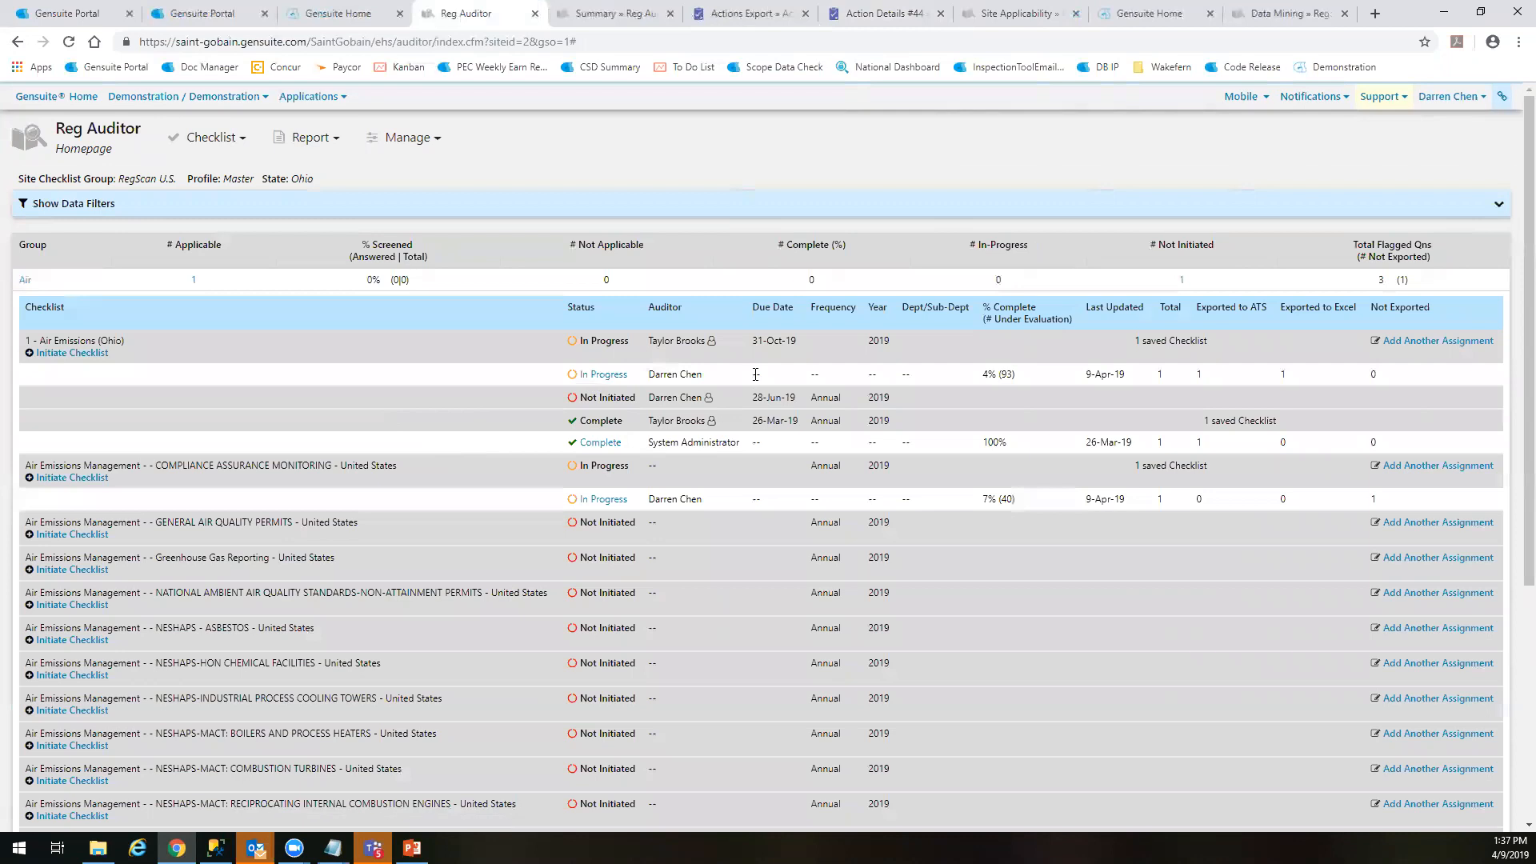
drag(1123, 375, 1087, 376)
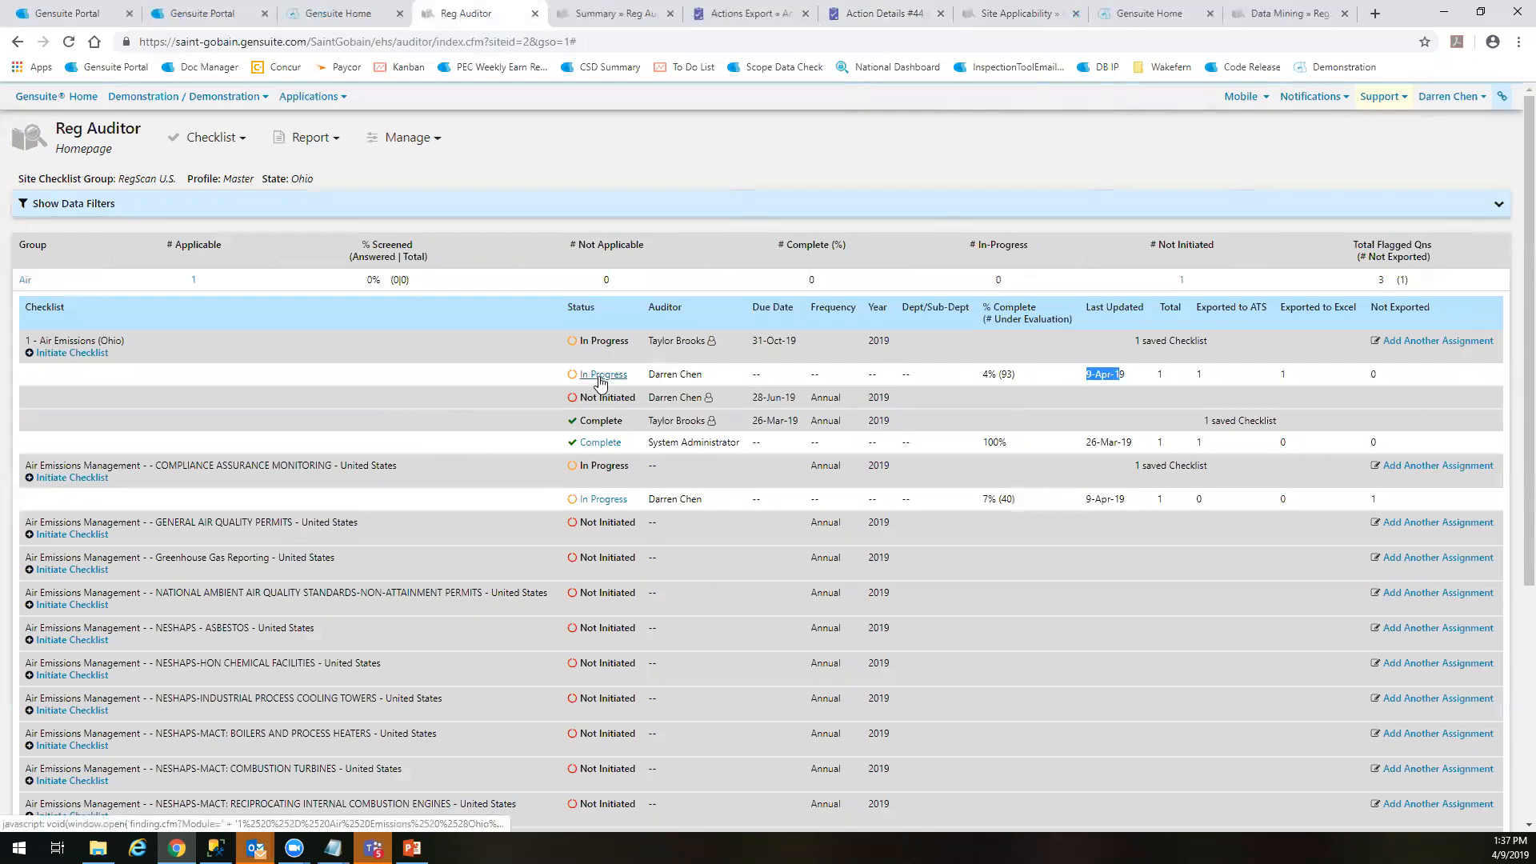
click(601, 378)
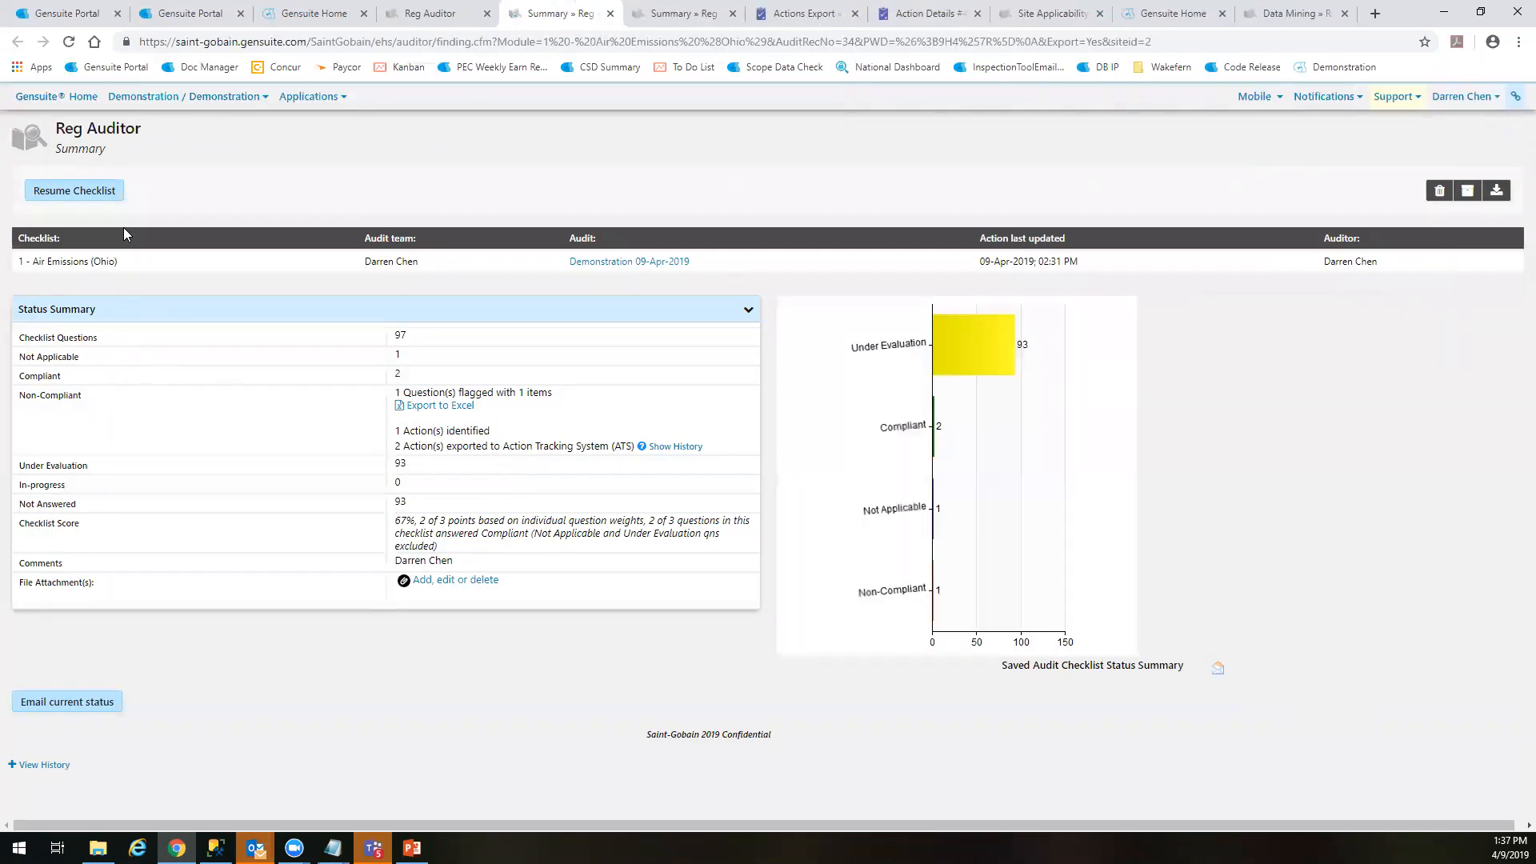
Resume the Air Emissions (Ohio) checklist and browse its sections, including 7, 3 and 26
click(93, 195)
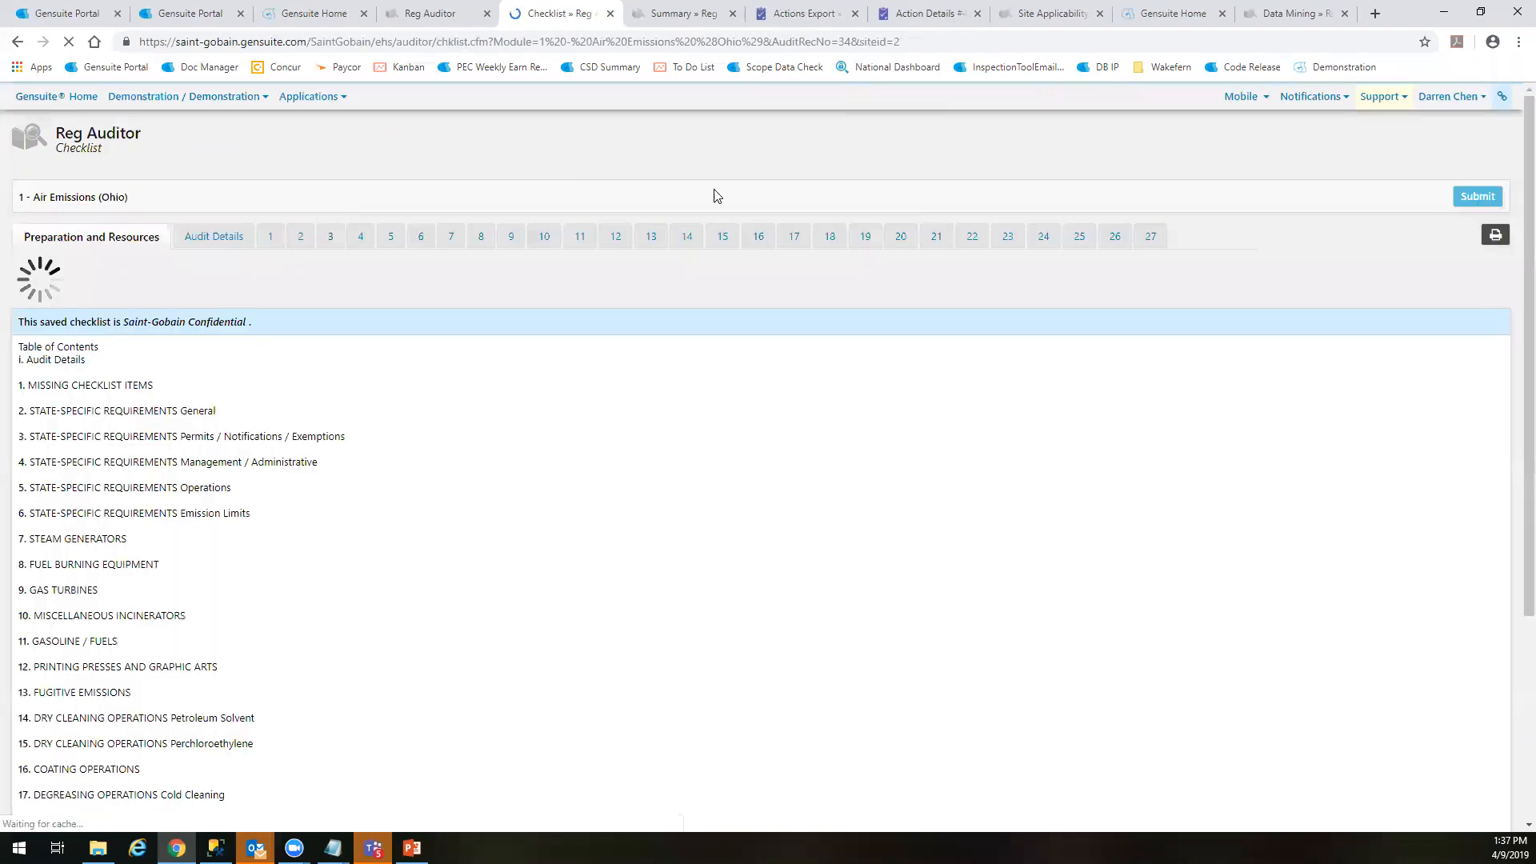
click(367, 238)
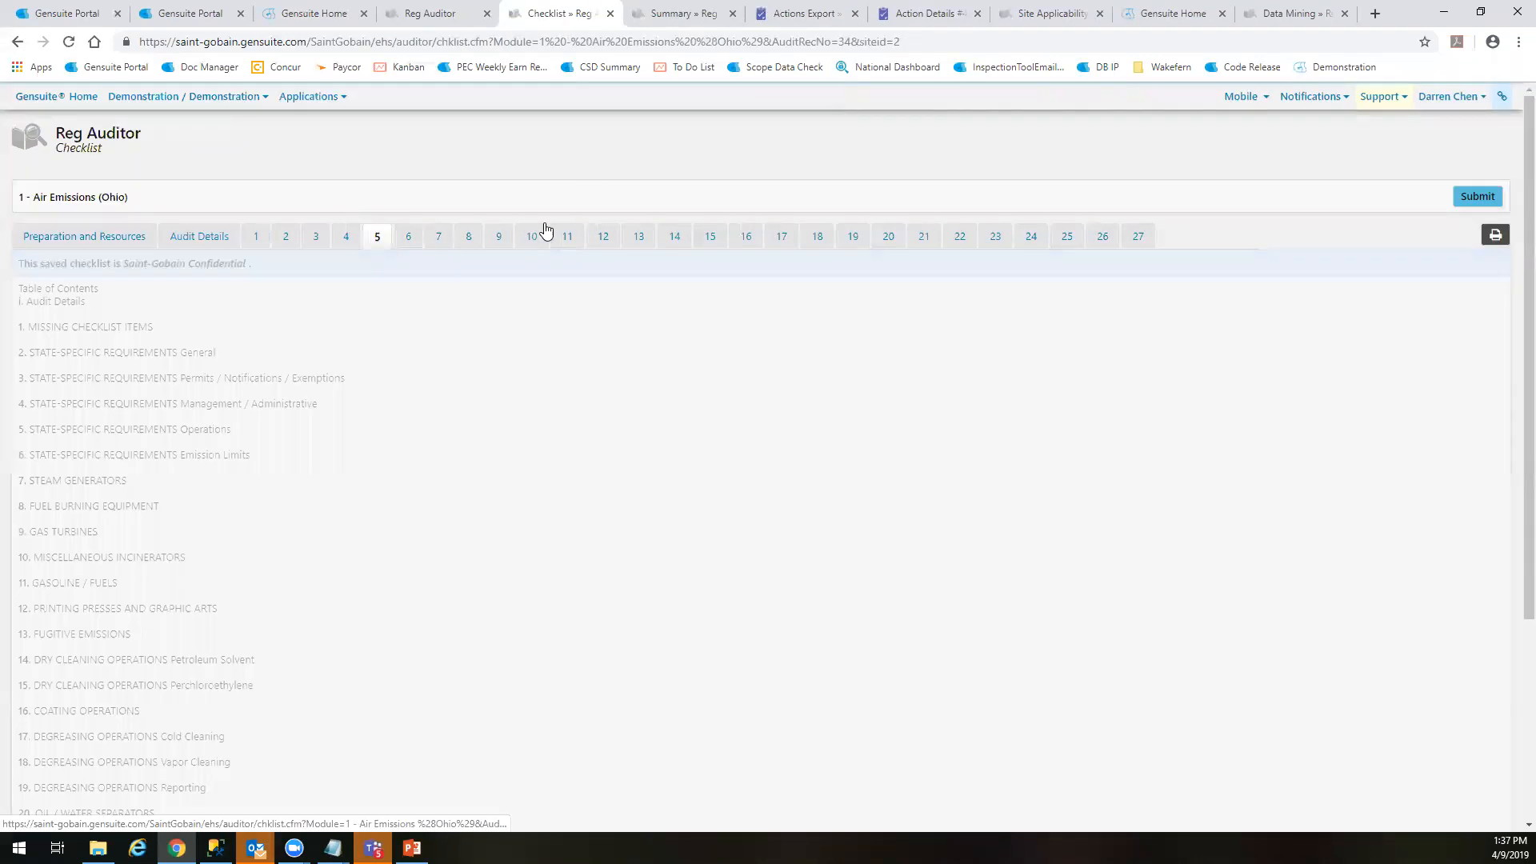
click(439, 236)
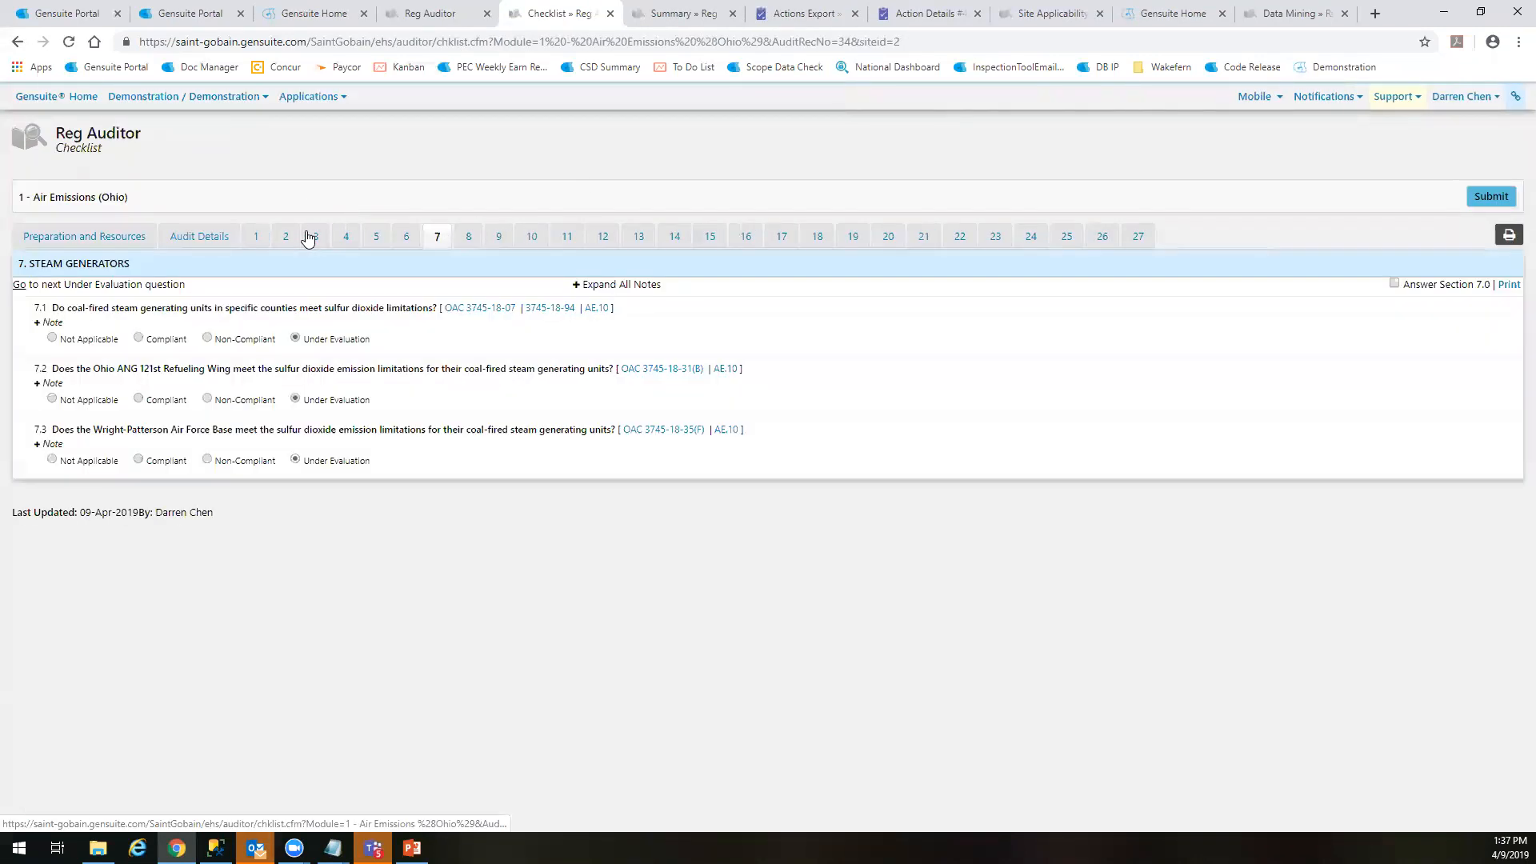
click(308, 238)
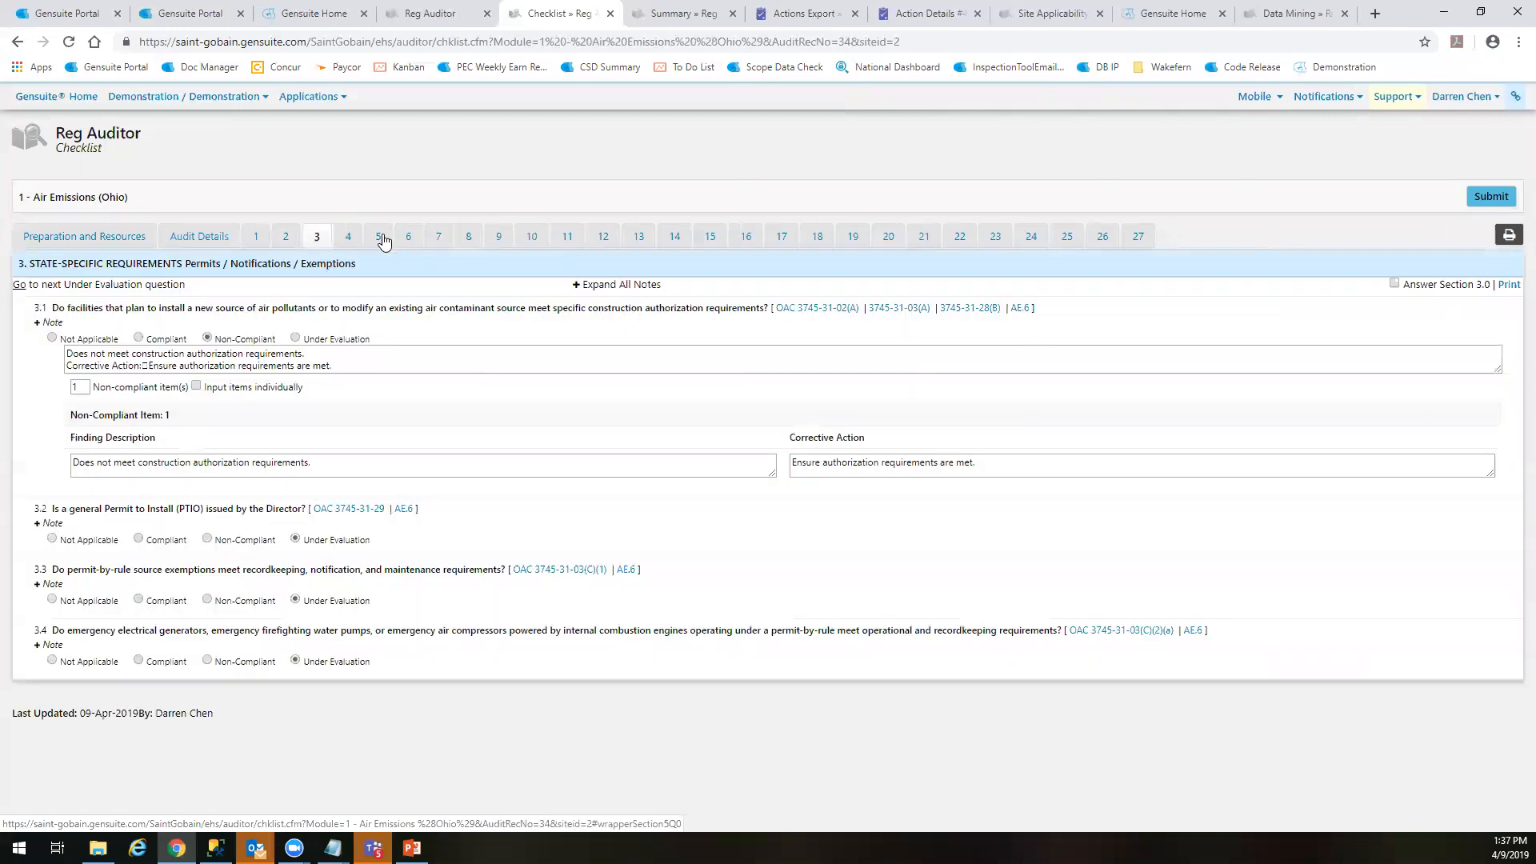
click(377, 236)
click(1102, 236)
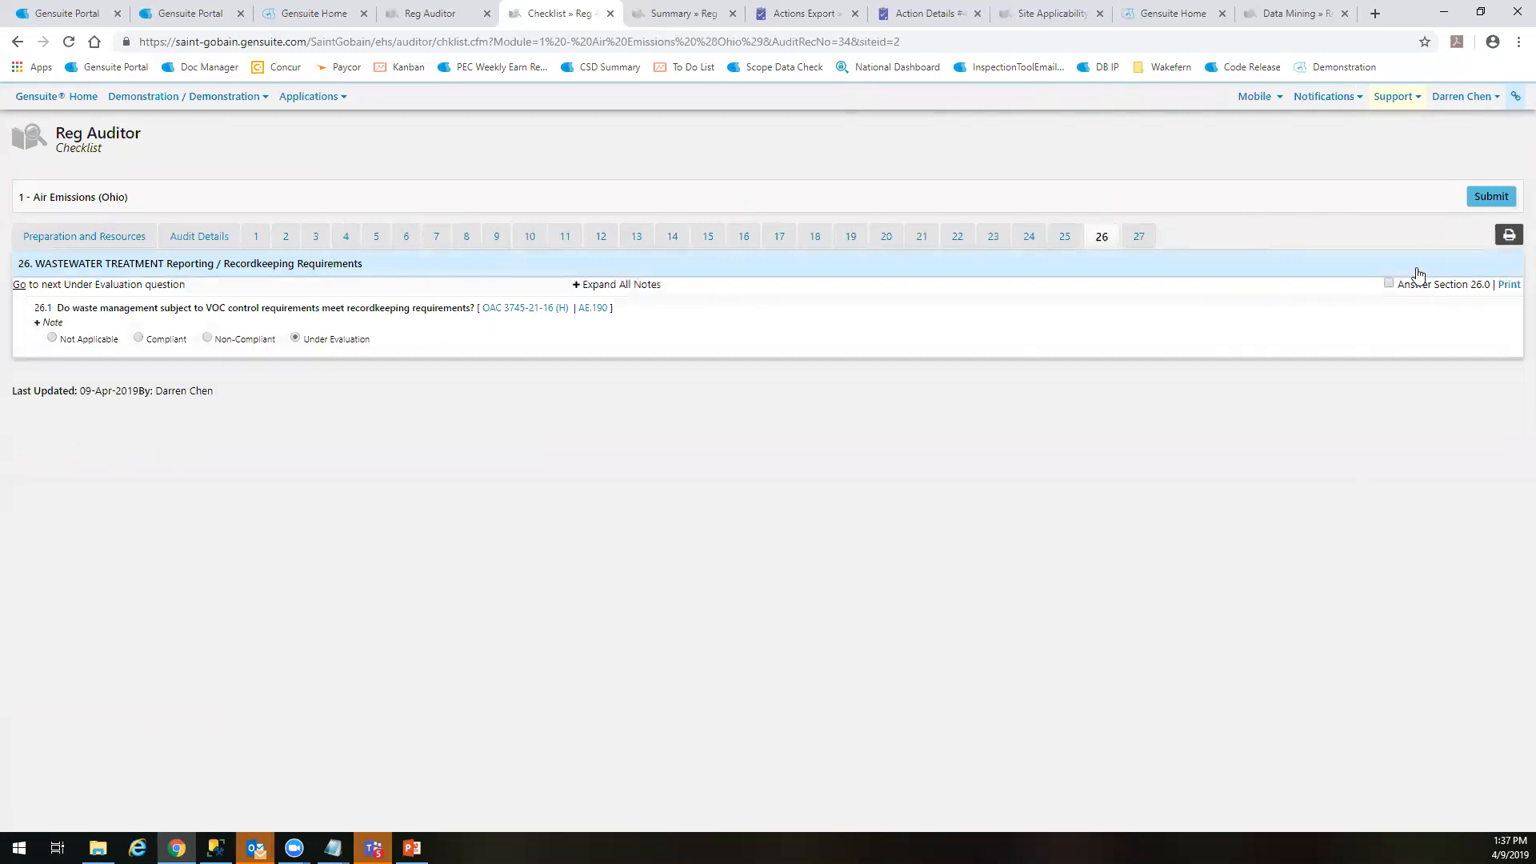
Open the print version of the Air Emissions (Ohio) checklist and look through its questions and answers
click(1501, 237)
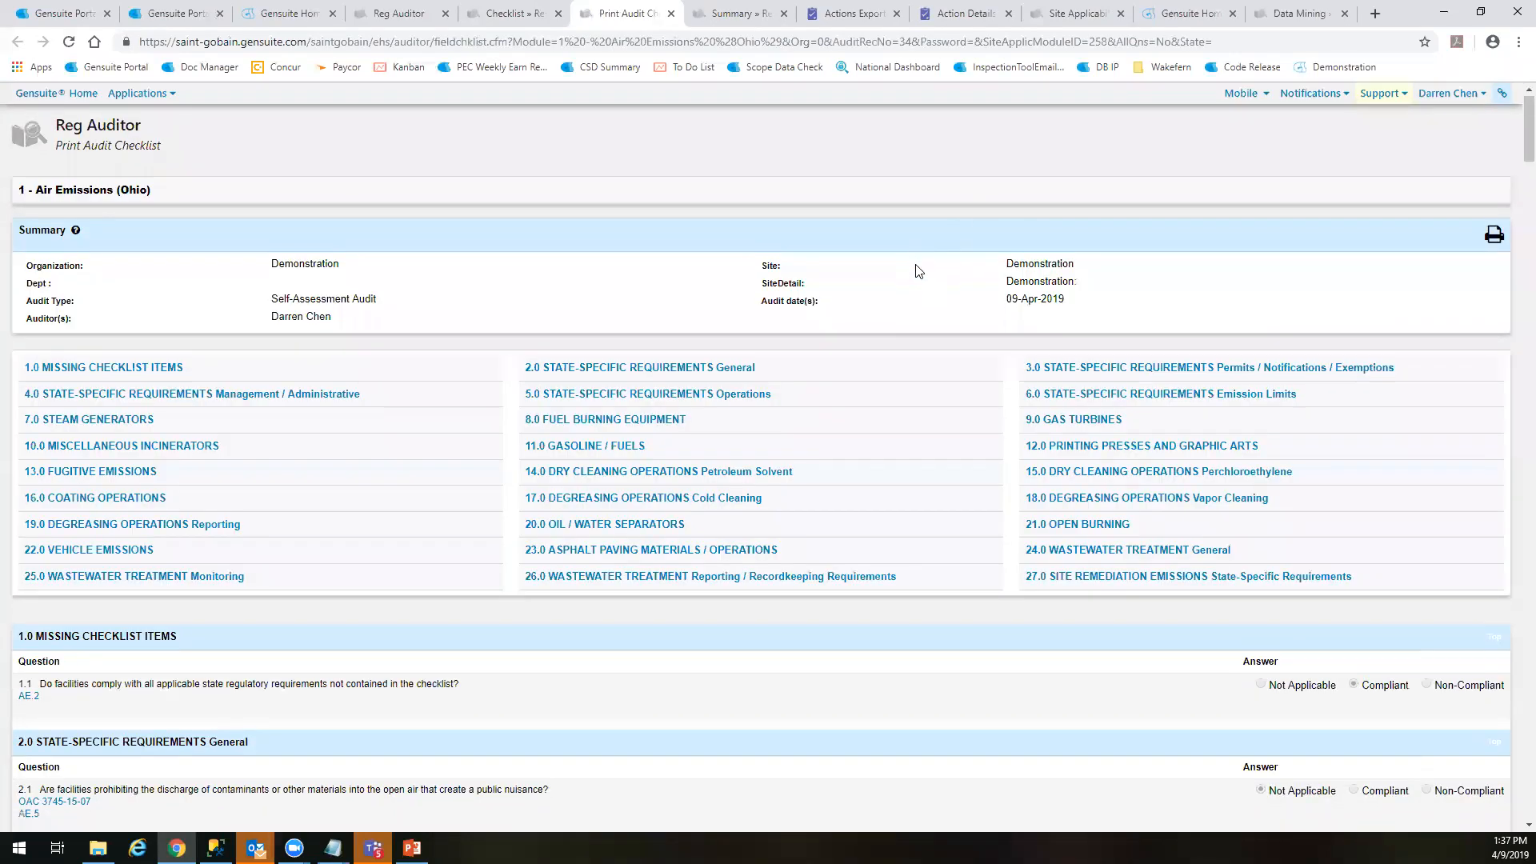
scroll(921, 270, down, 7)
scroll(934, 259, up, 6)
scroll(875, 279, down, 20)
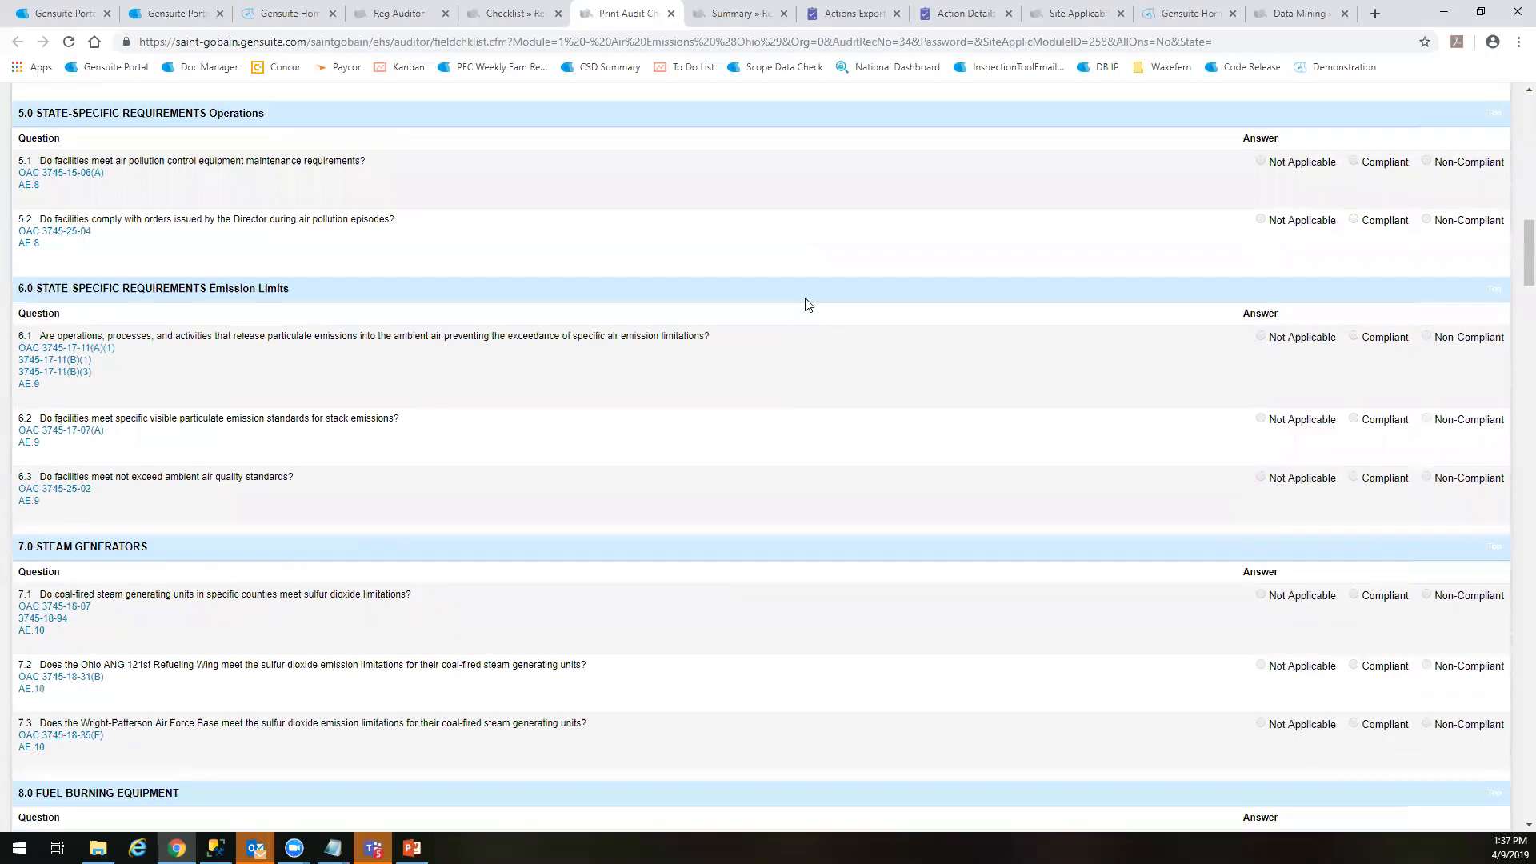
scroll(997, 399, down, 20)
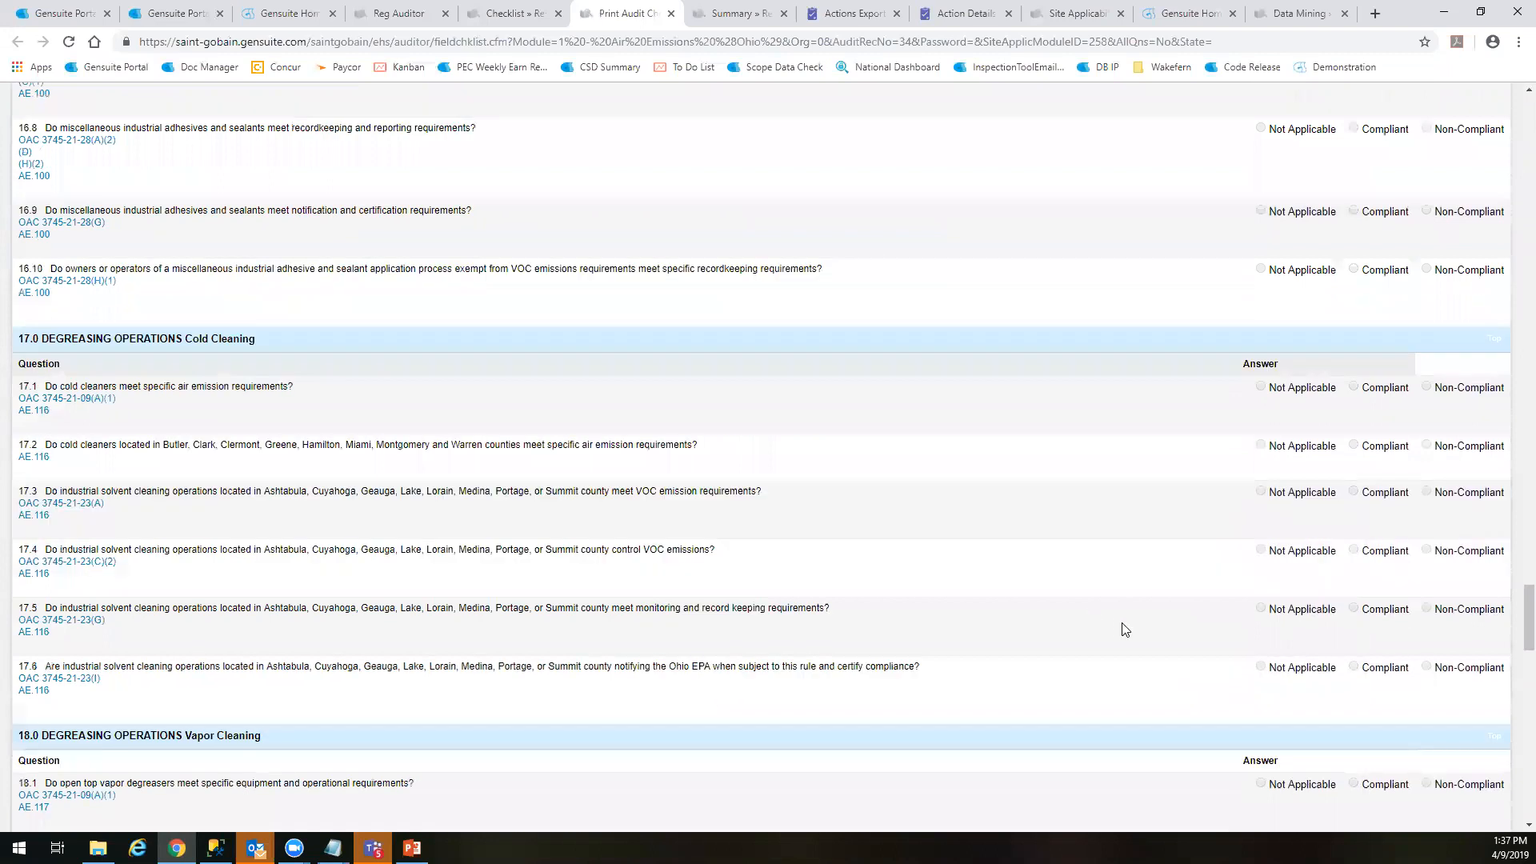
scroll(1476, 775, down, 12)
scroll(1498, 436, up, 20)
scroll(1345, 238, up, 20)
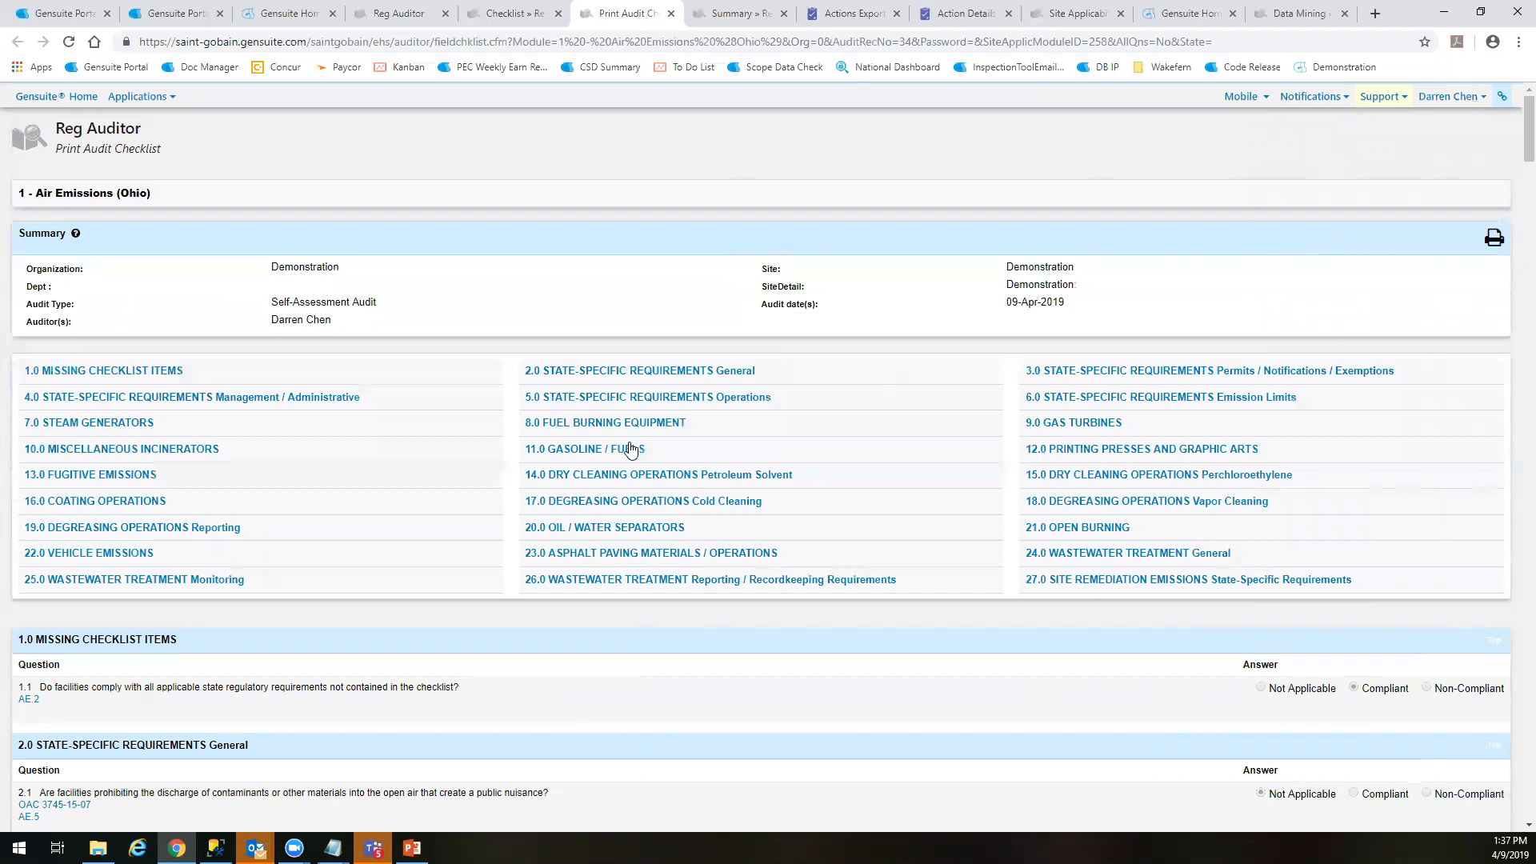
Jump to section 5.0 STATE-SPECIFIC REQUIREMENTS Operations in the print version, review the questions that follow, and return to the section index
click(648, 398)
scroll(1021, 468, down, 1)
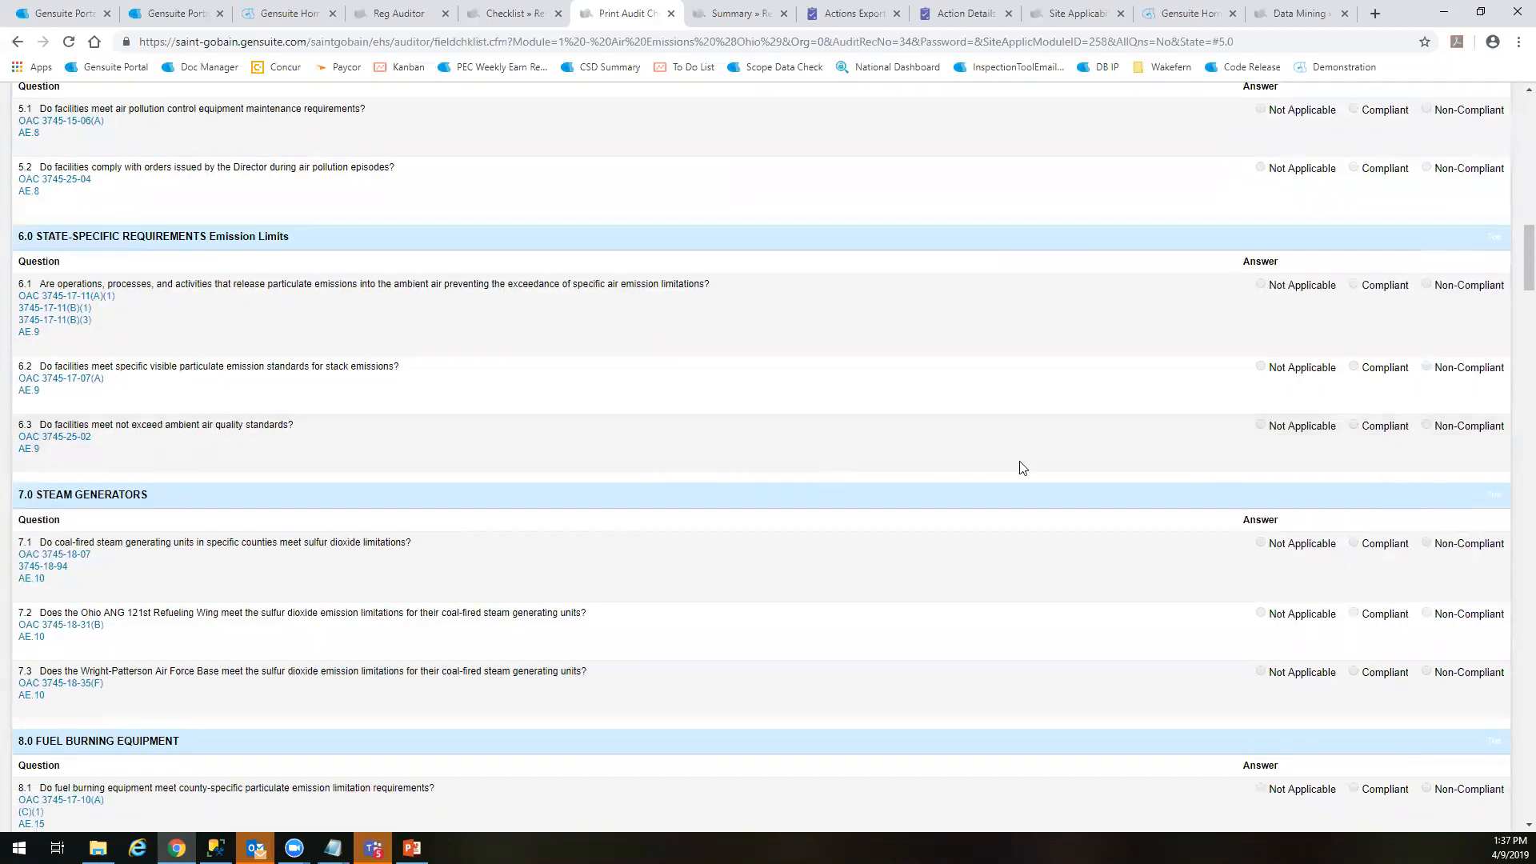
scroll(1021, 468, down, 5)
drag(1511, 307, 1505, 96)
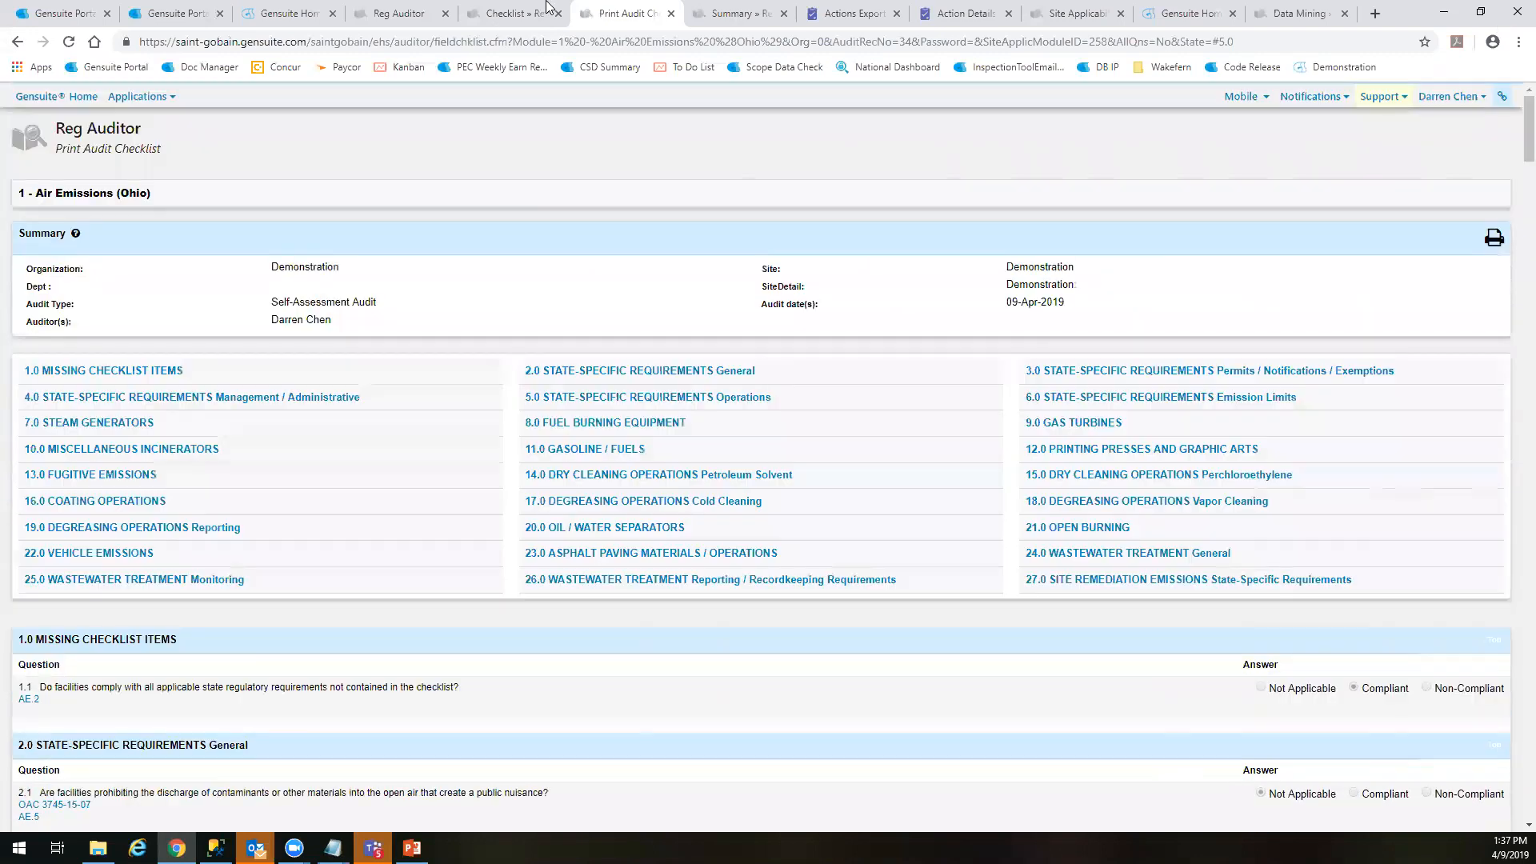
Close the print version and the checklist, and show the data filters on the Reg Auditor homepage
key(ctrl+w)
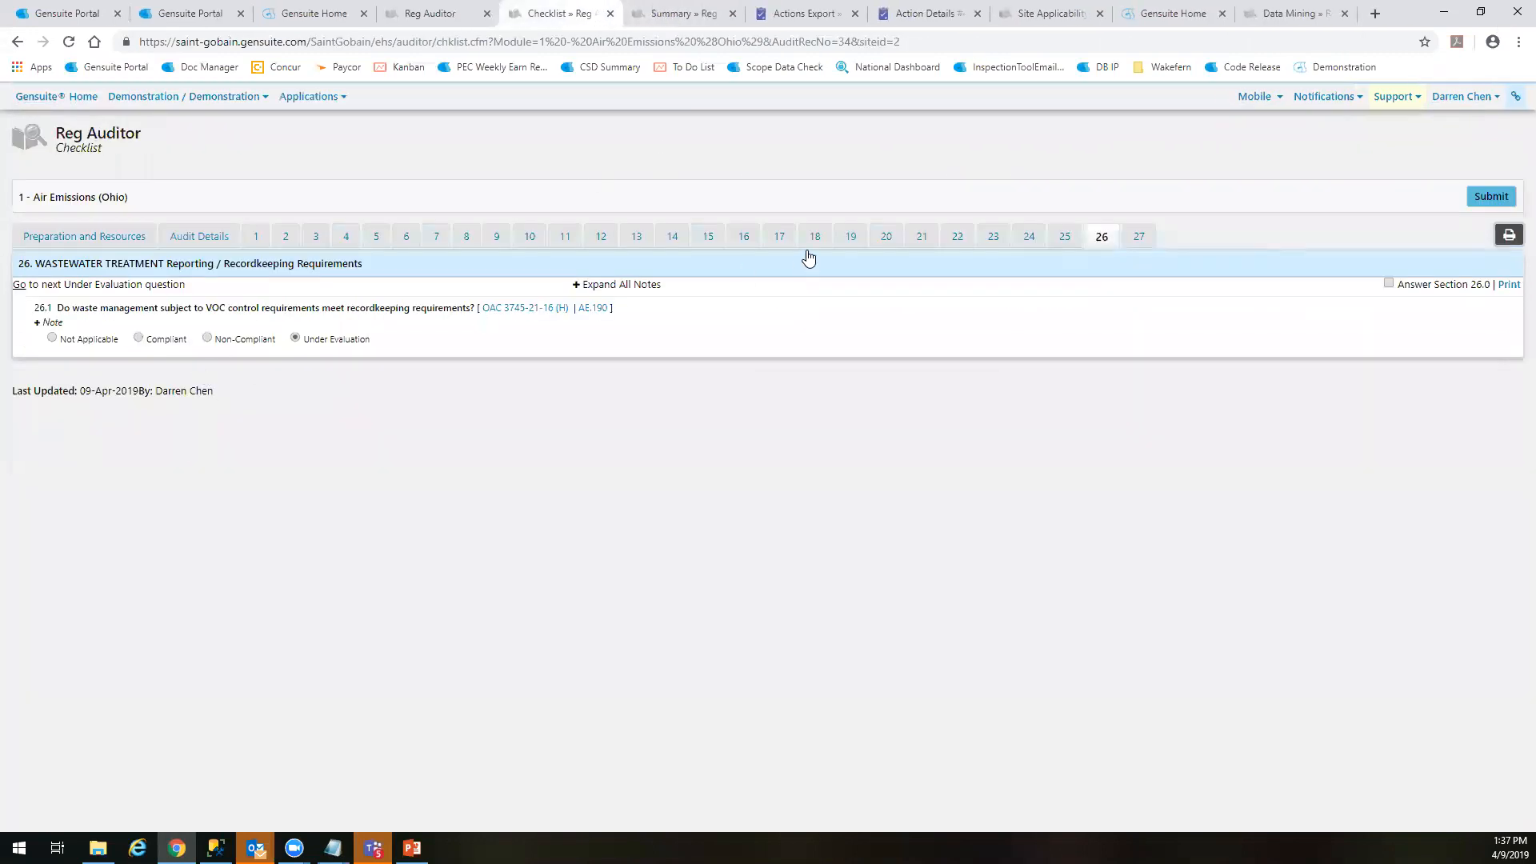
key(ctrl+w)
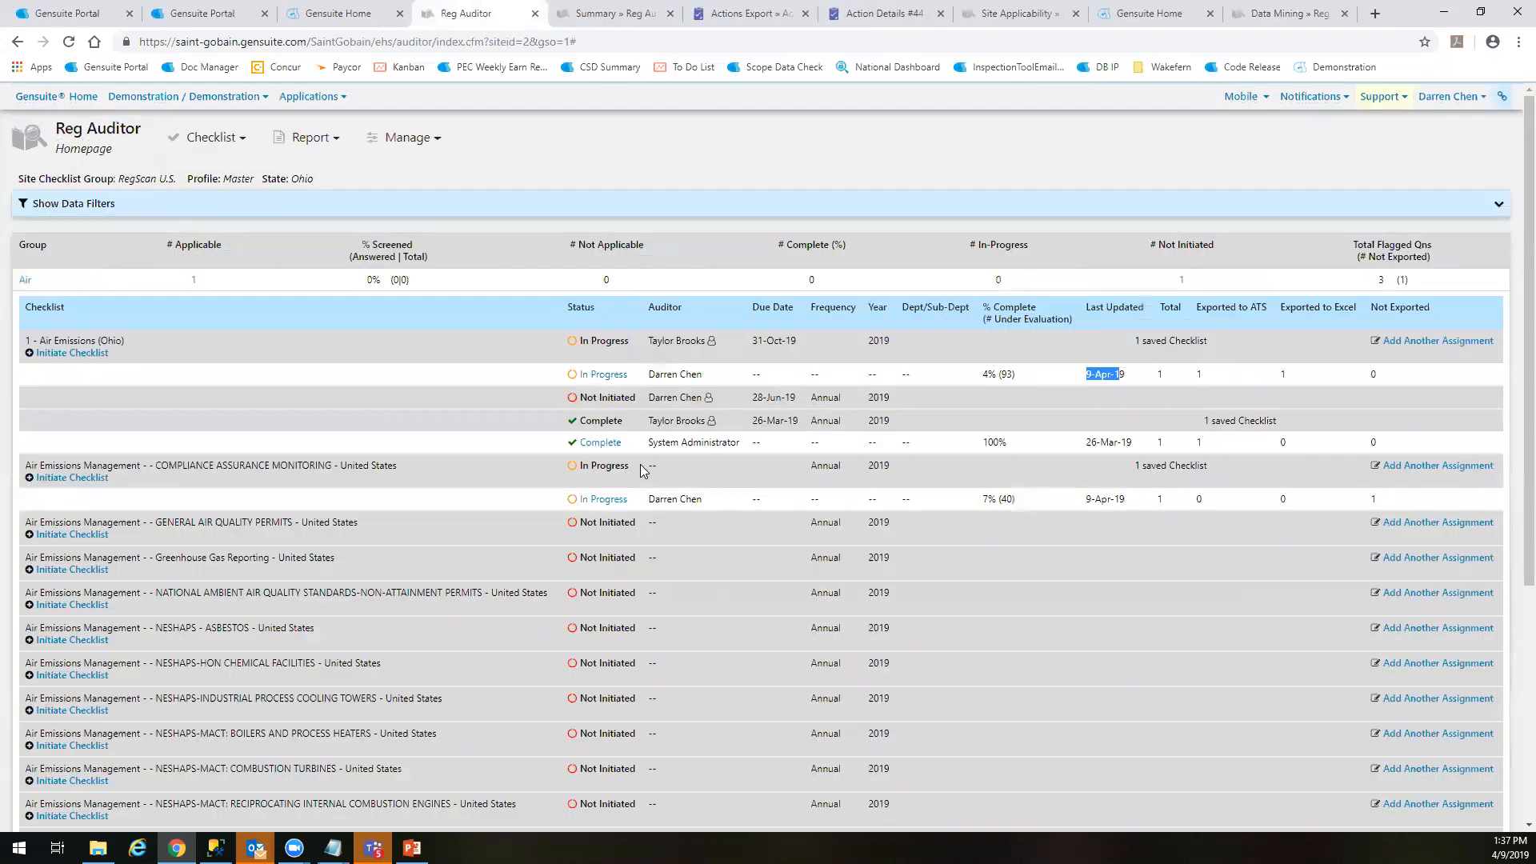
mouse_move(960, 449)
mouse_down()
mouse_move(1061, 446)
mouse_move(984, 447)
mouse_up()
click(27, 284)
click(378, 205)
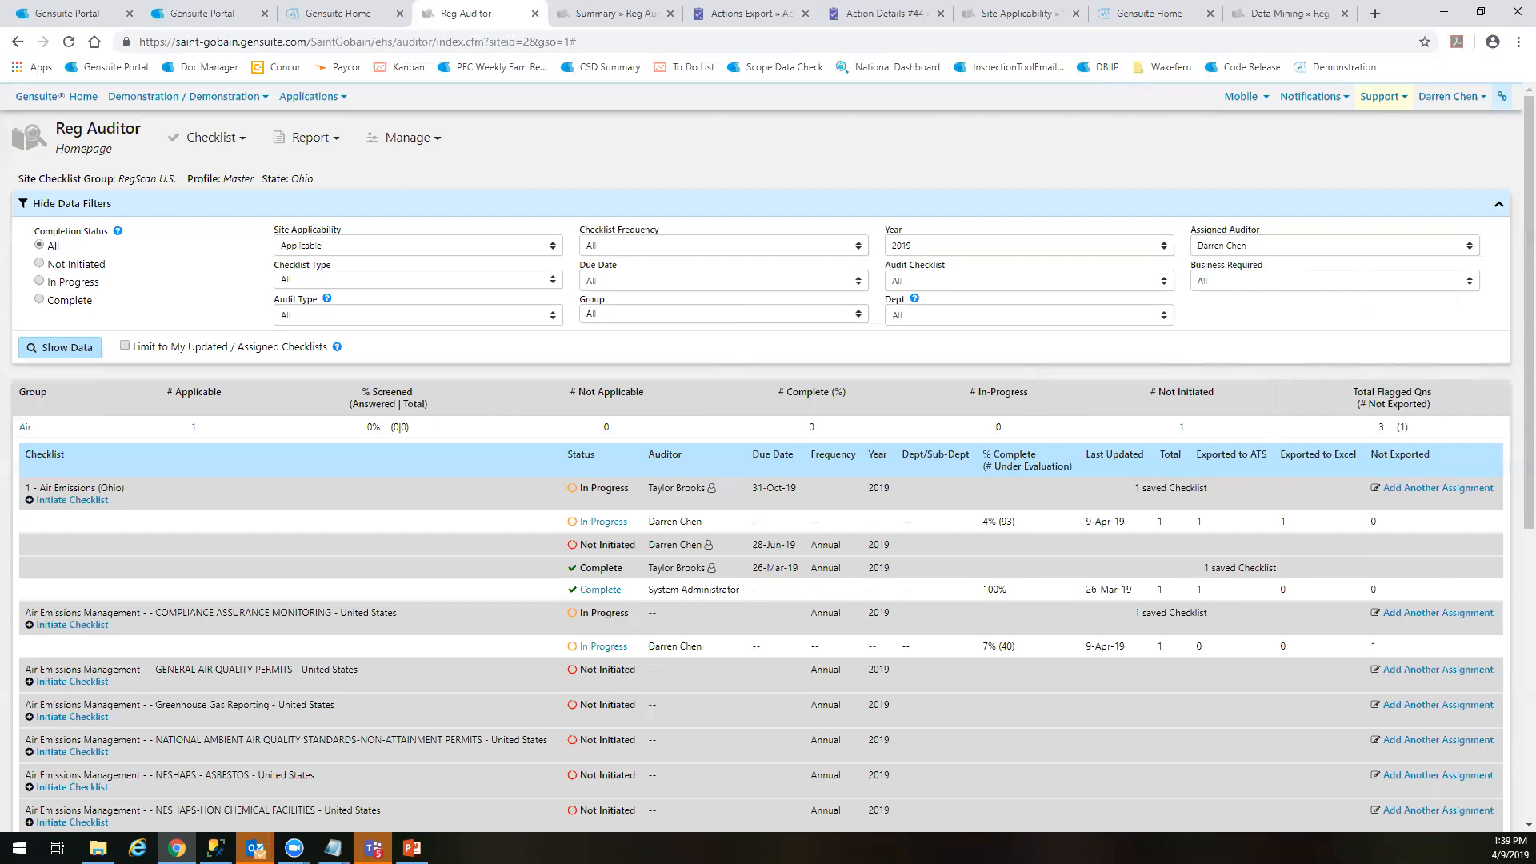
Open the Reg Auditor Library from the homepage
click(394, 140)
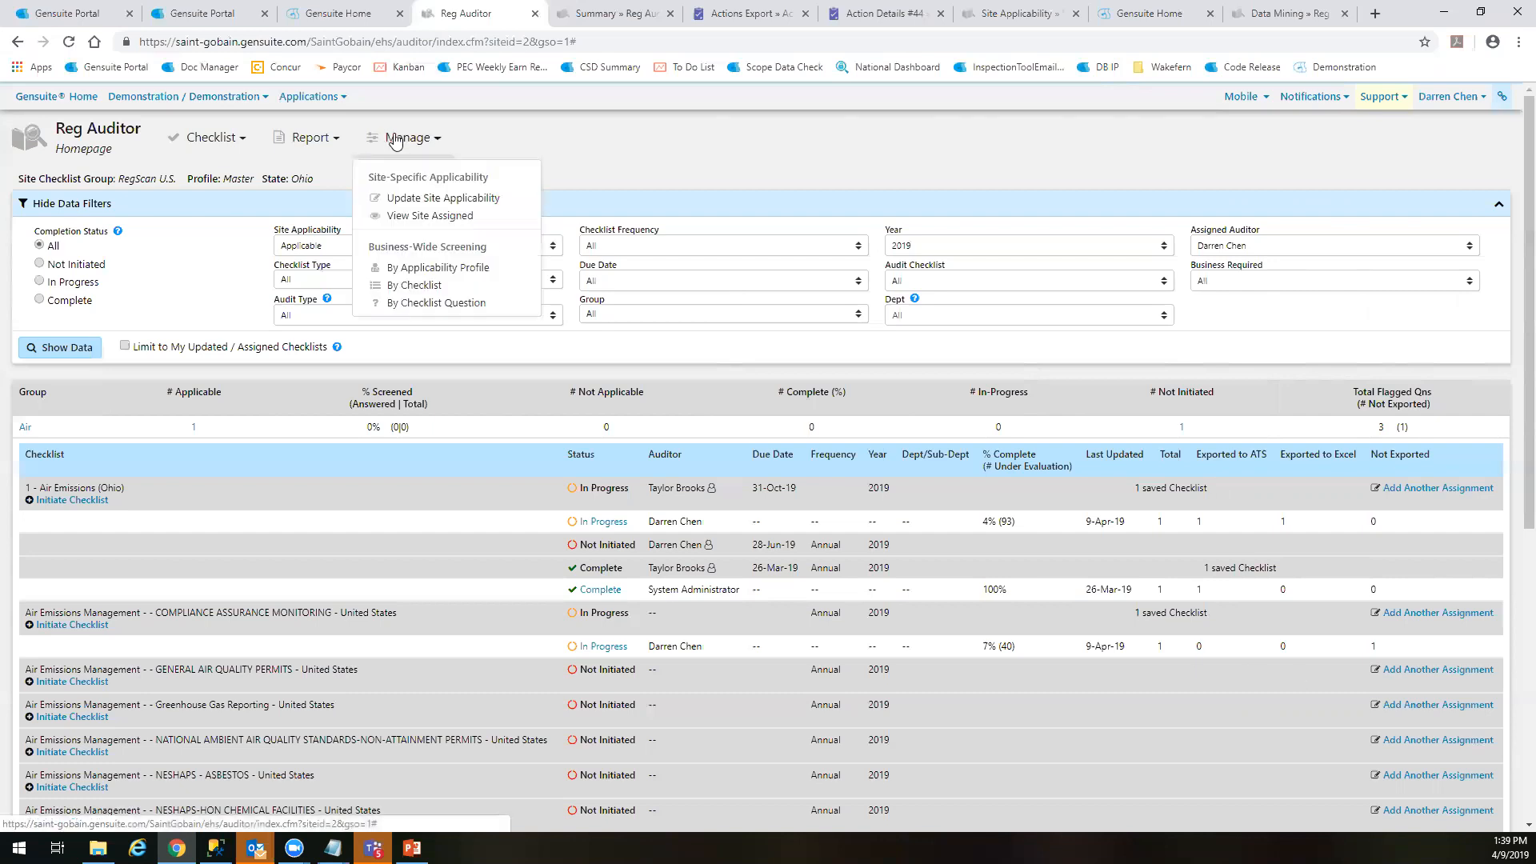
click(229, 144)
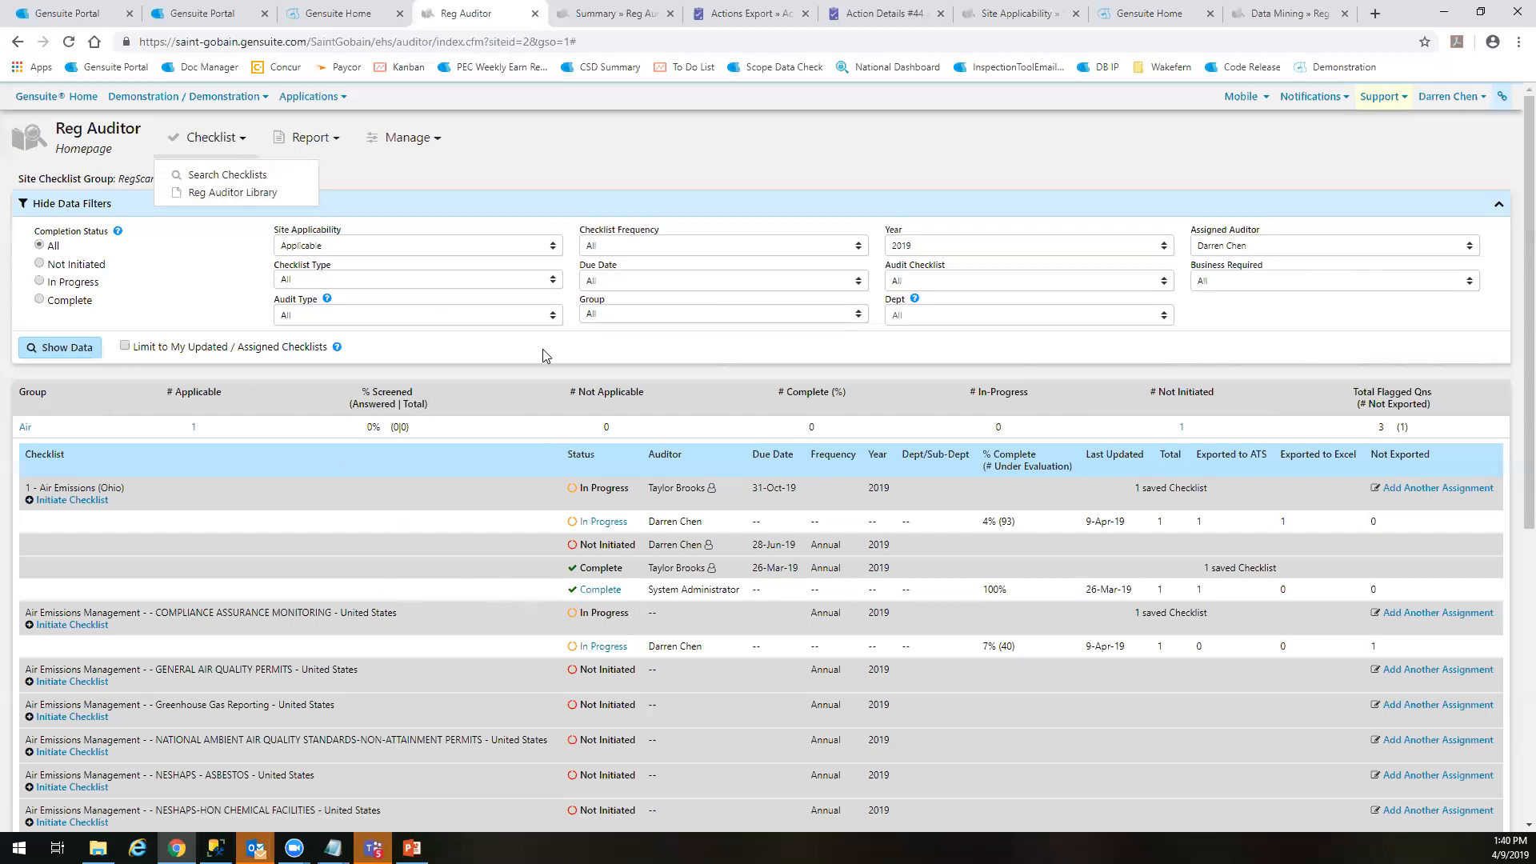
click(231, 195)
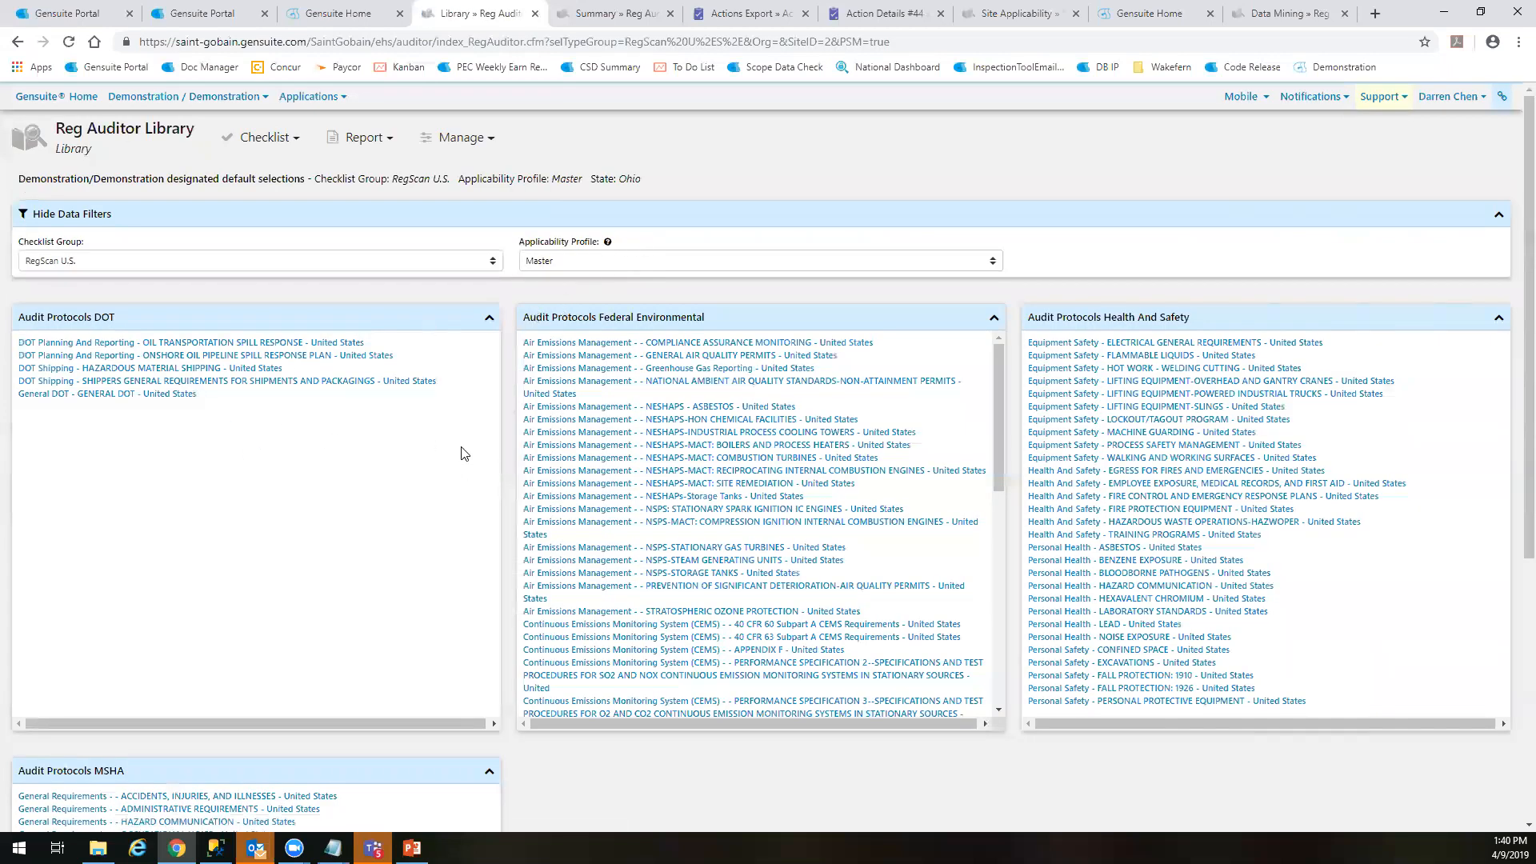
Set the library's applicability profile to CT Insulation
click(669, 262)
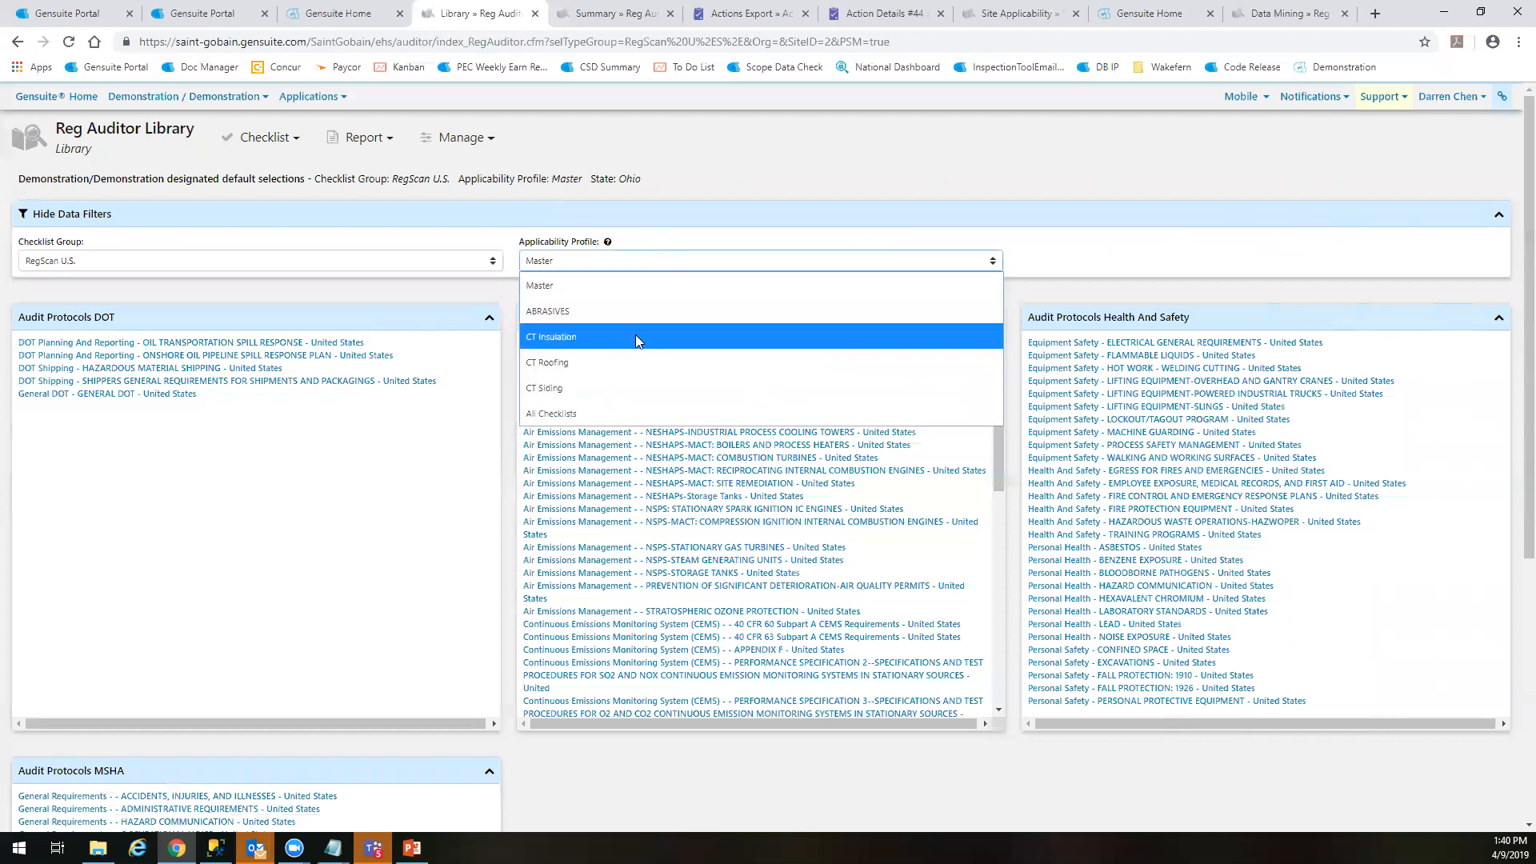
click(597, 259)
click(600, 261)
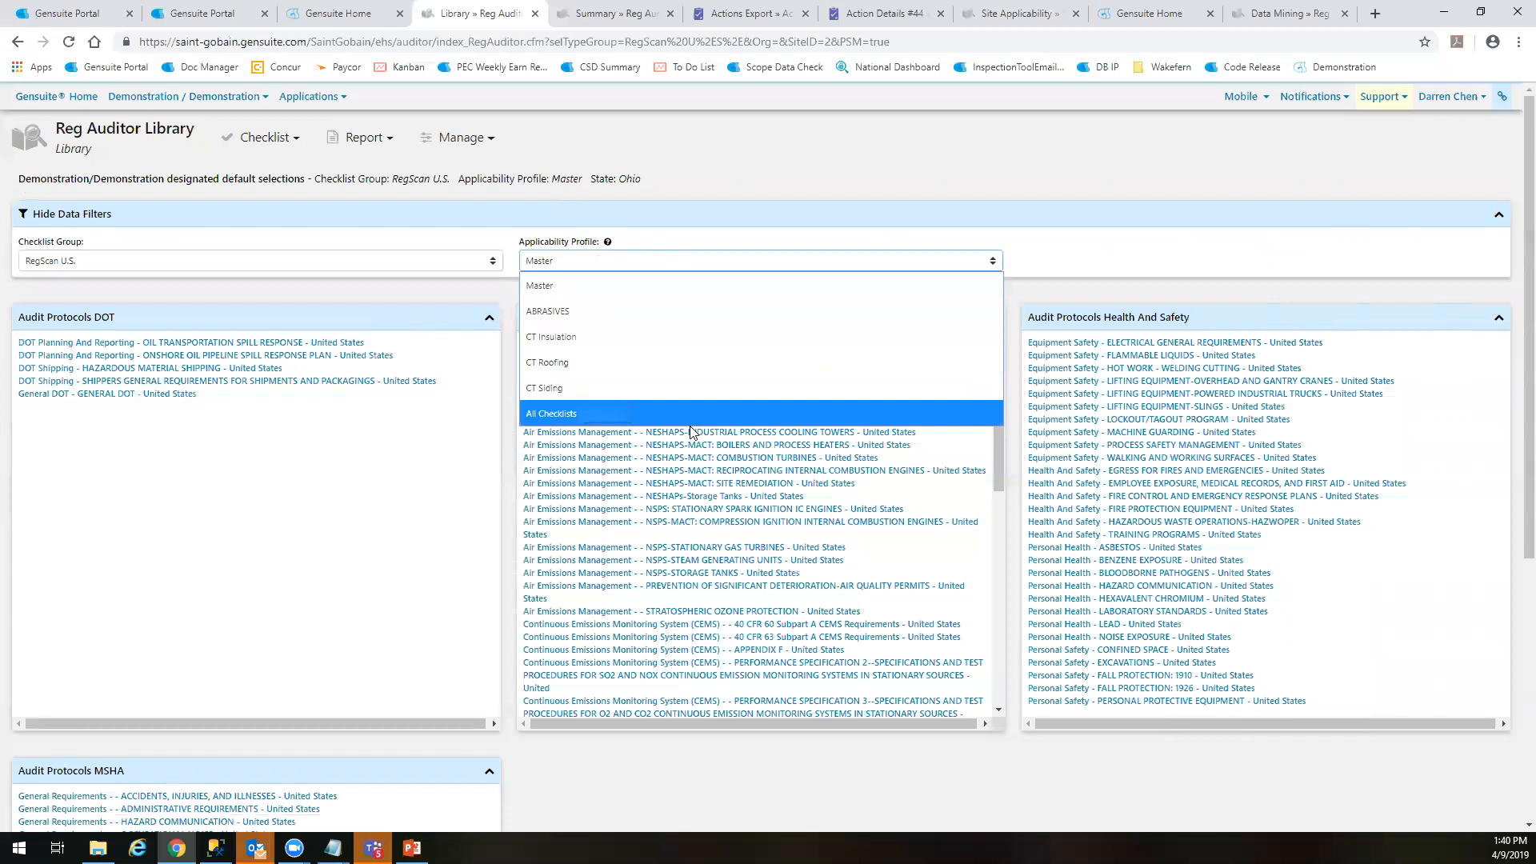
click(637, 337)
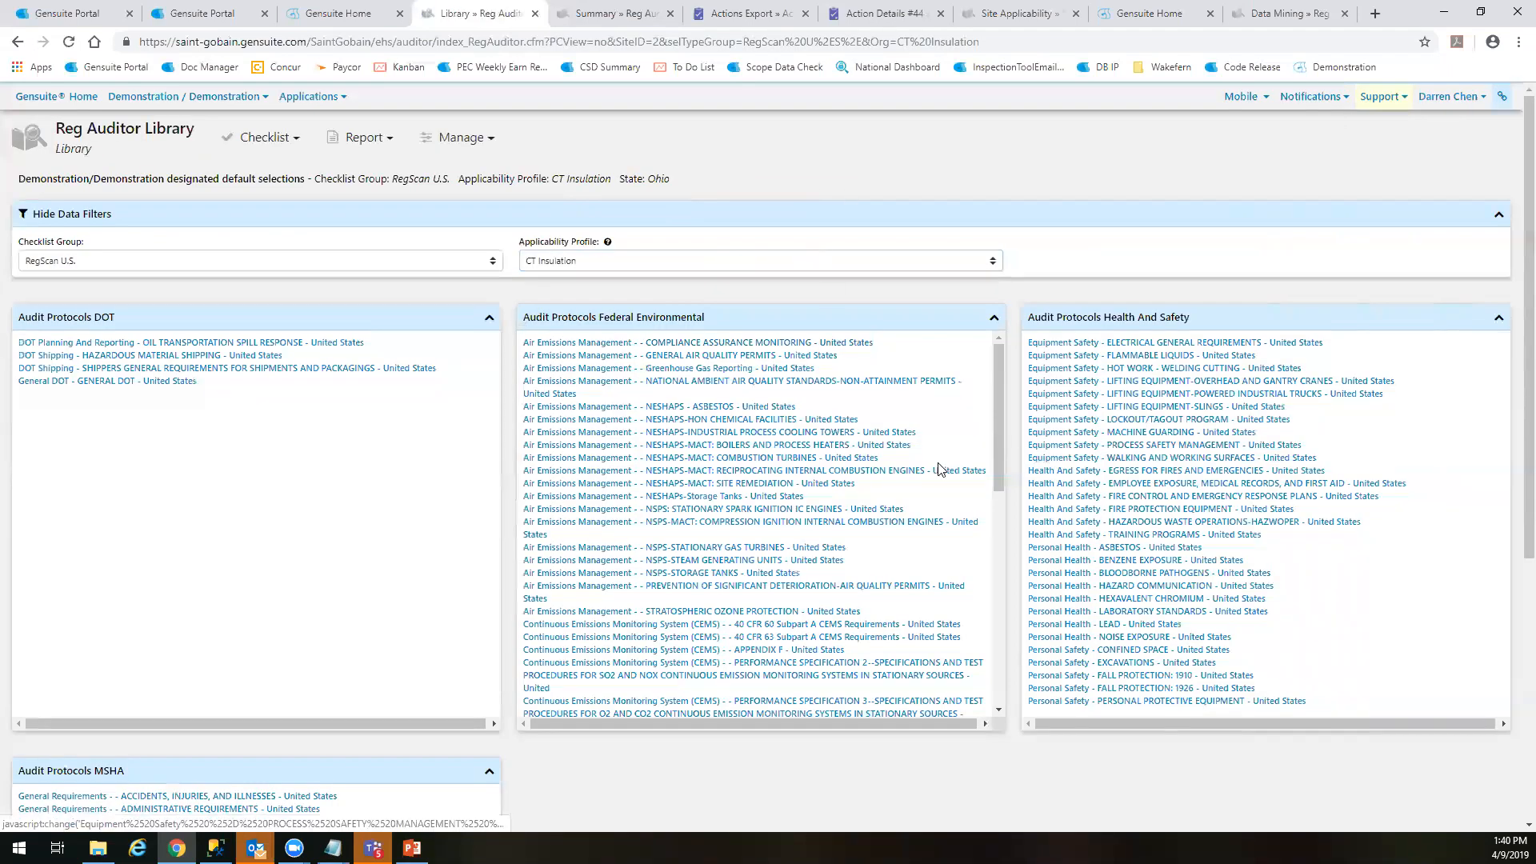
Examine the DOT, Federal Environmental, Health And Safety and MSHA audit protocols listed for the CT Insulation profile
scroll(346, 558, down, 3)
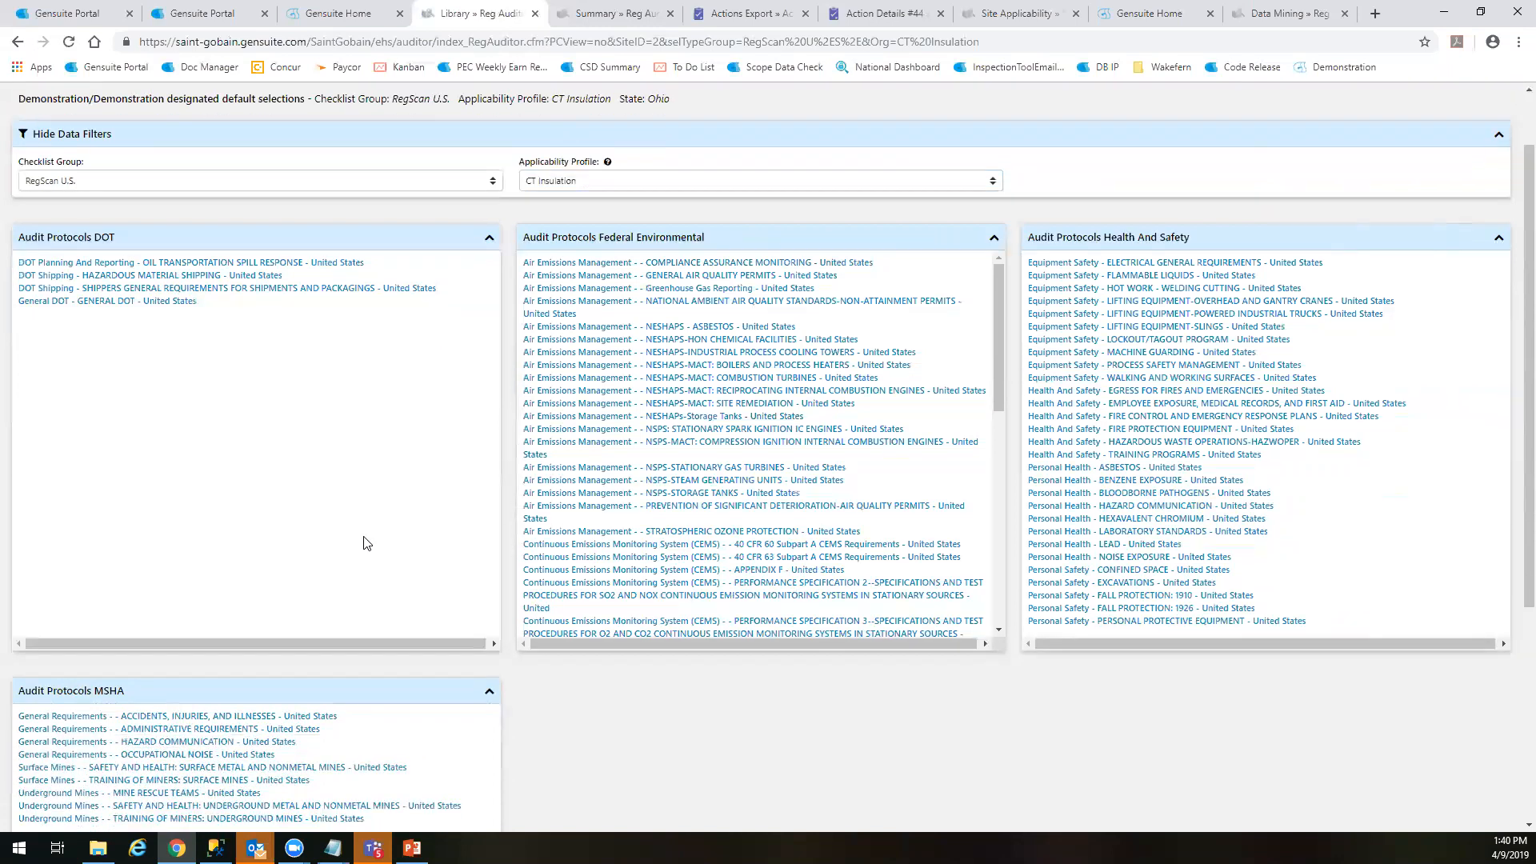
scroll(824, 616, up, 3)
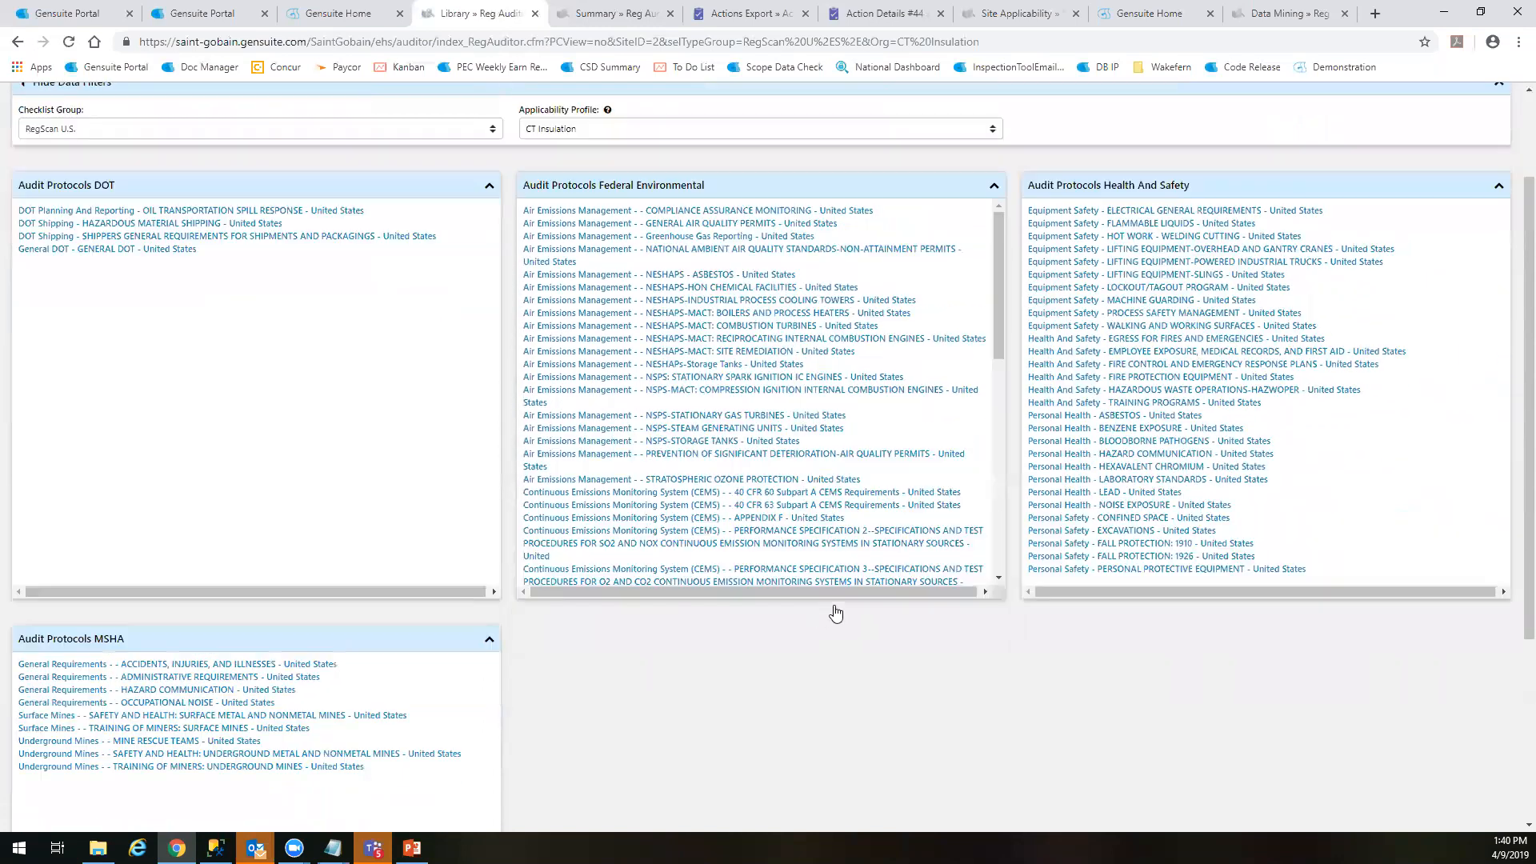
scroll(764, 604, down, 5)
scroll(760, 602, down, 1)
scroll(737, 601, up, 5)
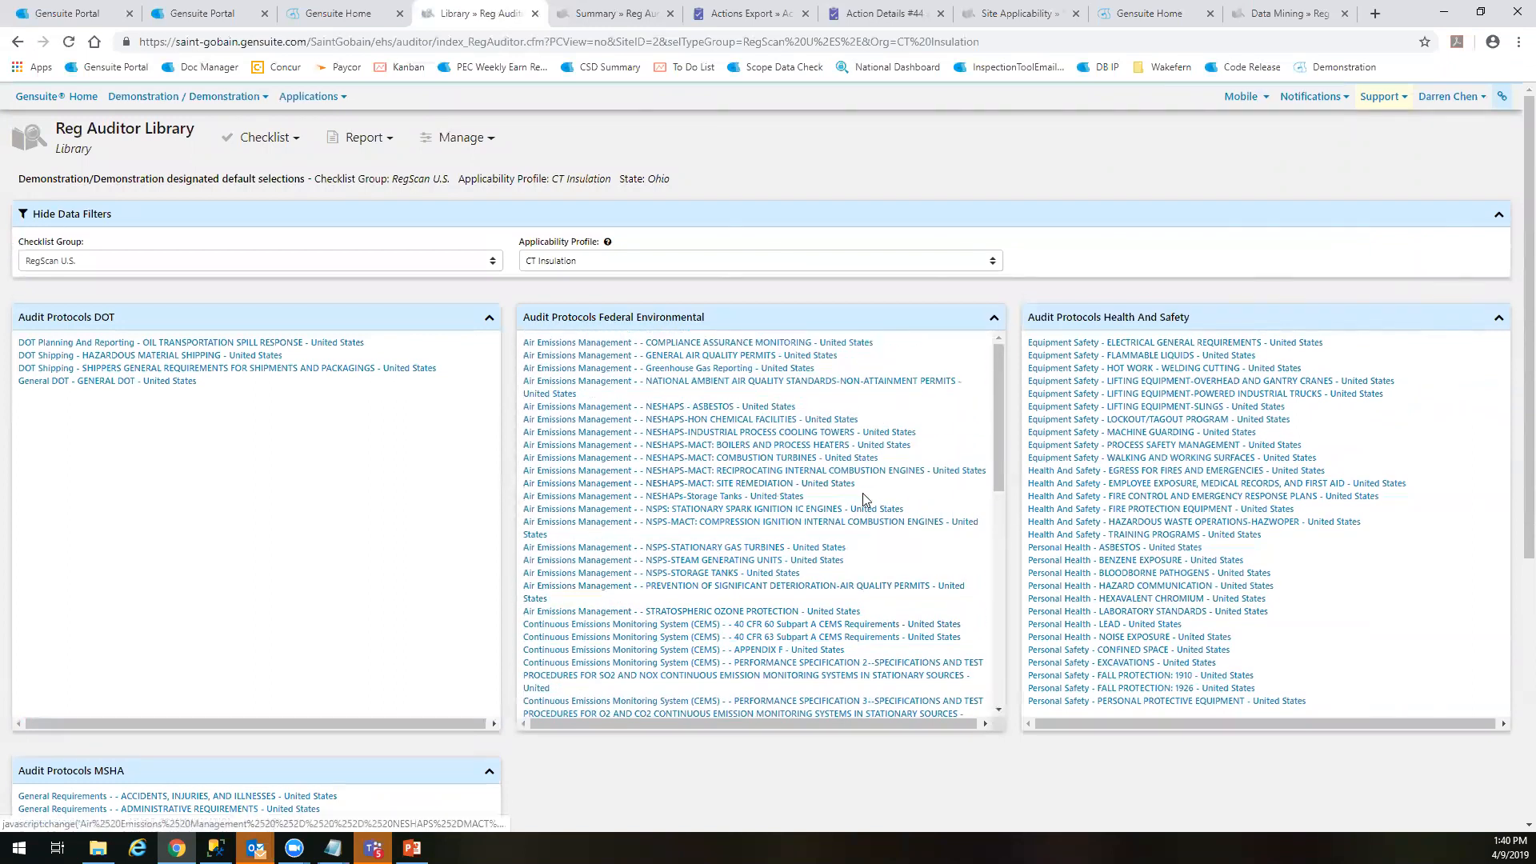
scroll(860, 516, down, 3)
scroll(860, 516, down, 4)
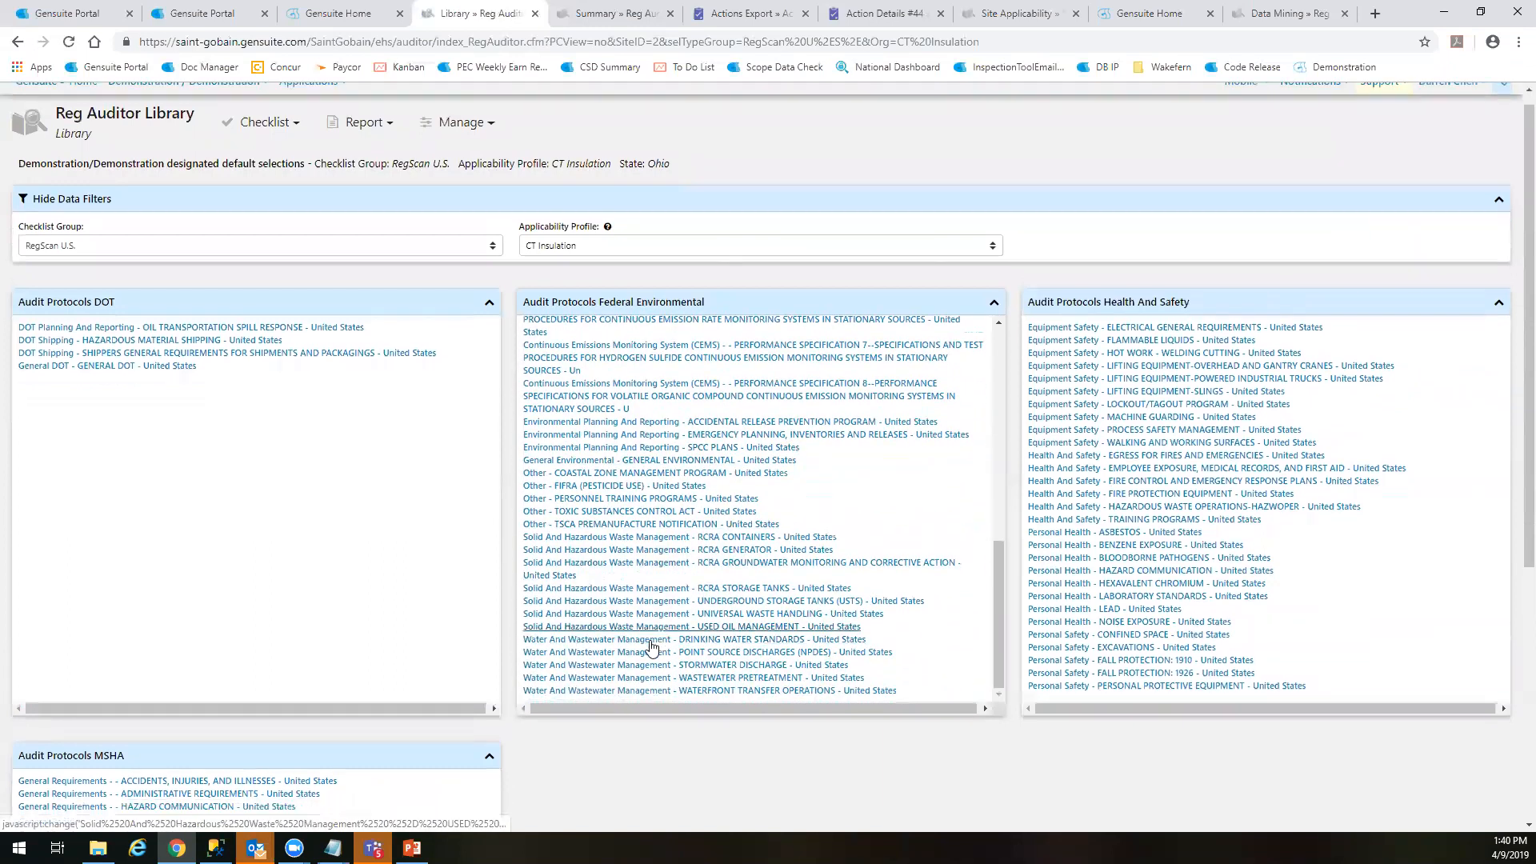
scroll(384, 620, down, 4)
scroll(376, 620, up, 4)
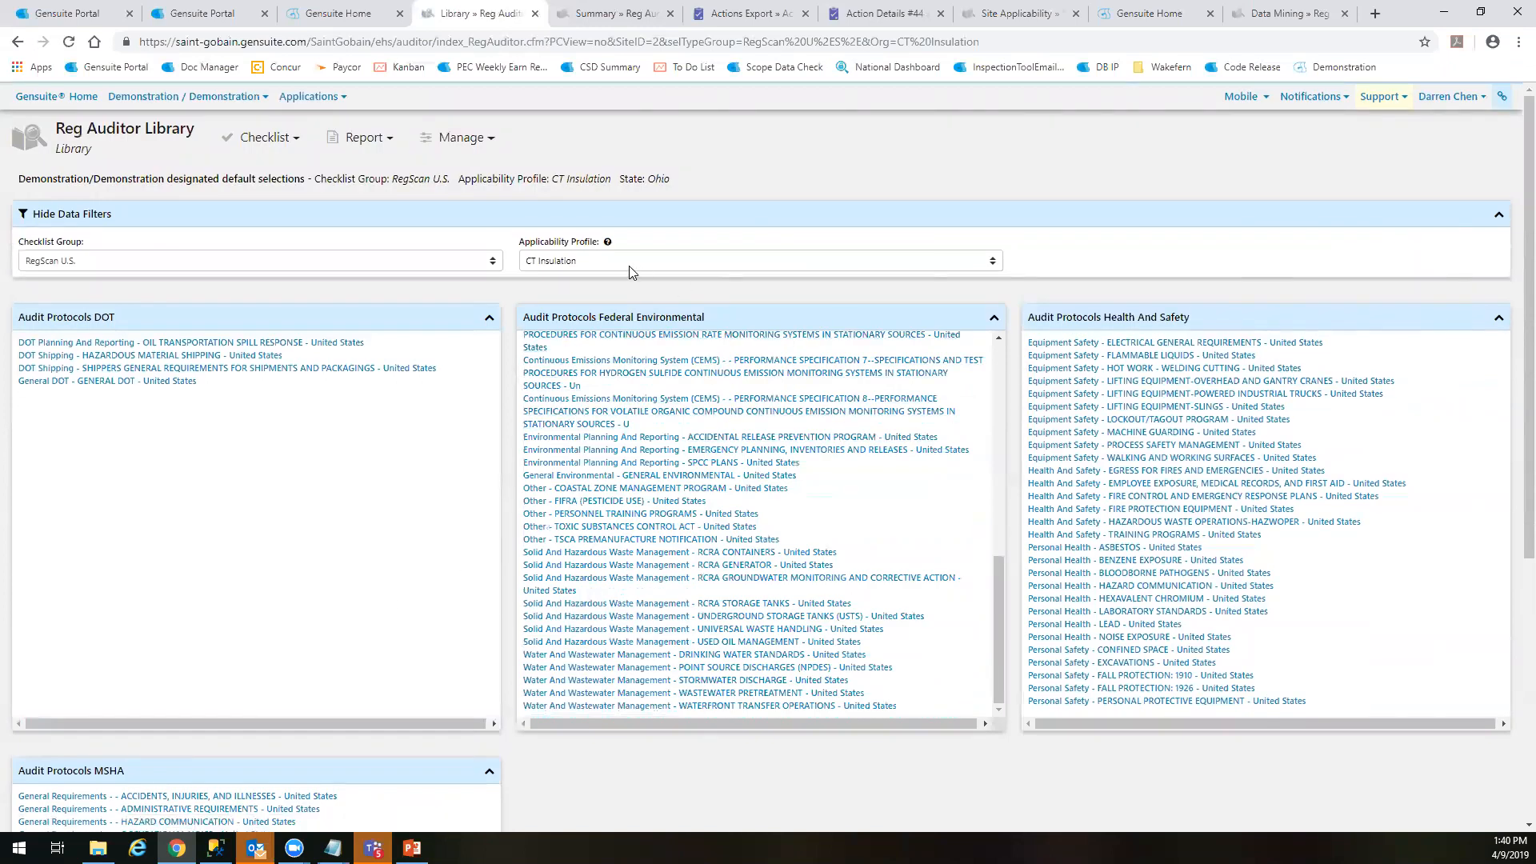
Switch the applicability profile back to Master and look over its Federal Environmental audit protocols
click(596, 262)
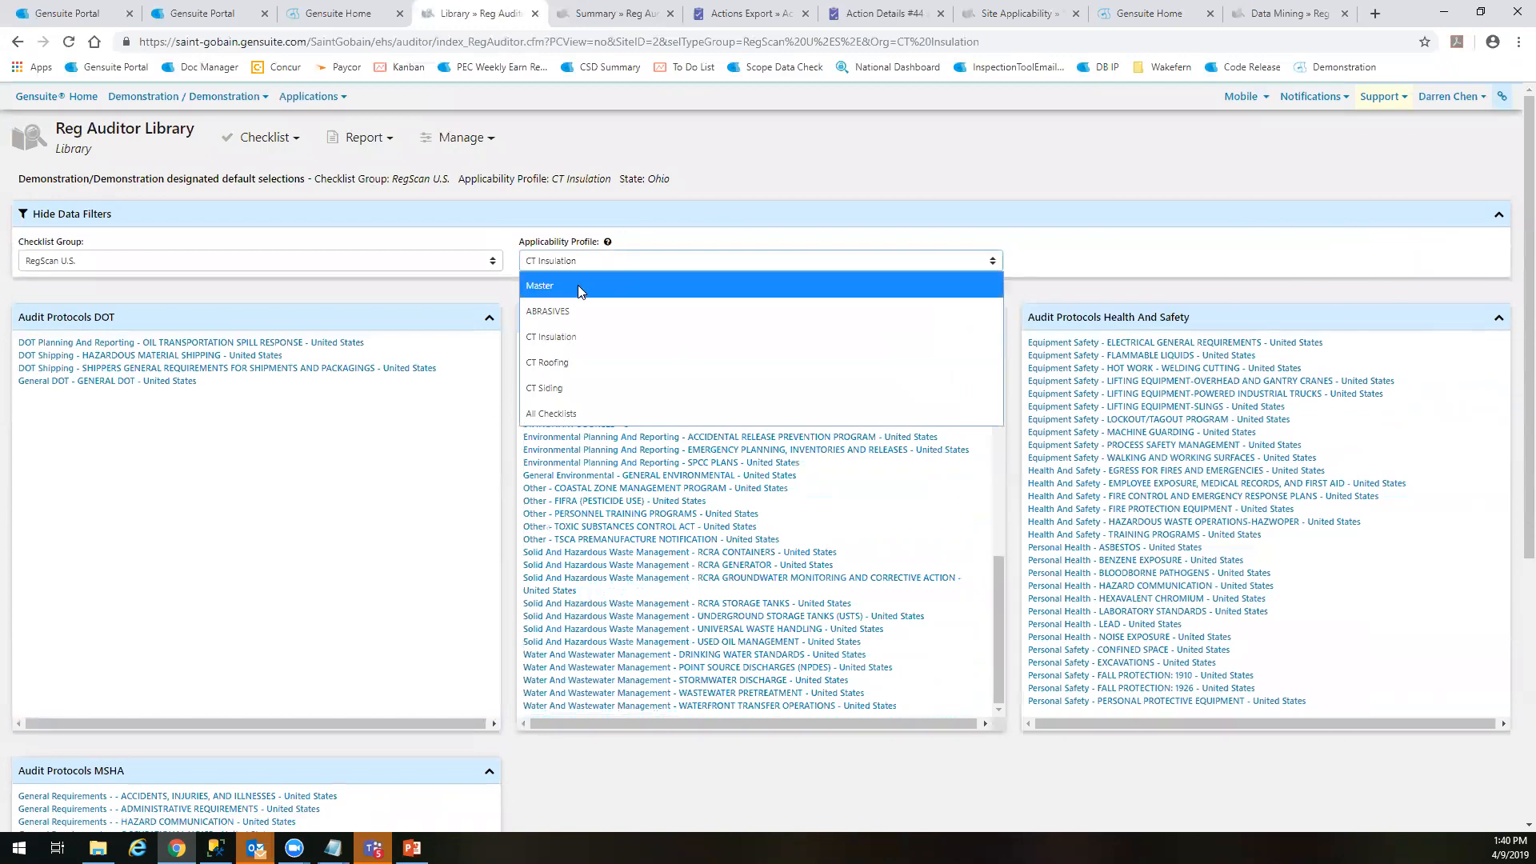
click(578, 285)
scroll(989, 496, down, 5)
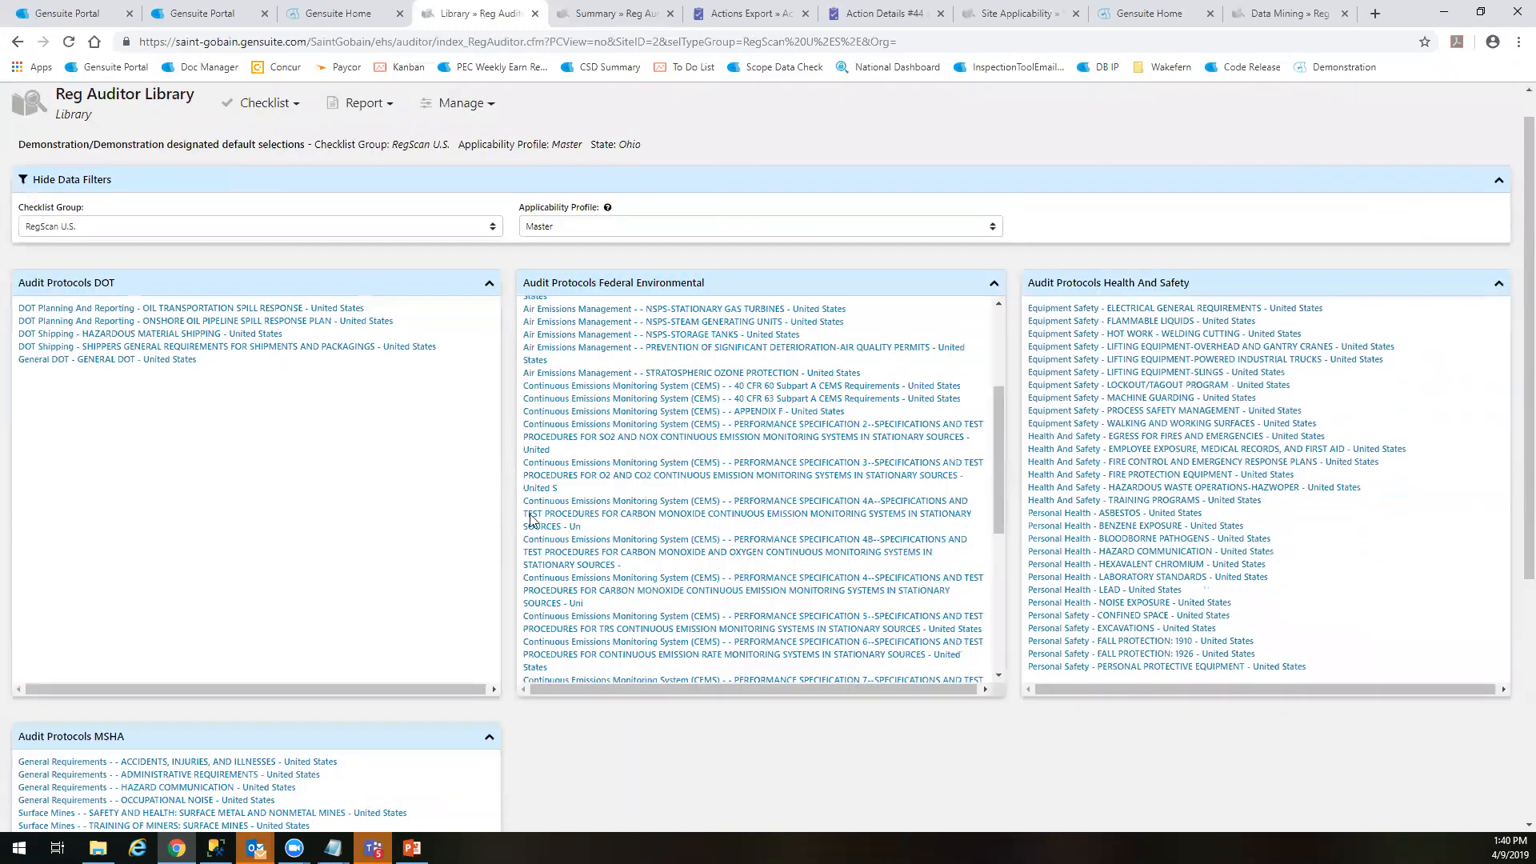
scroll(1060, 480, up, 6)
scroll(874, 424, down, 6)
scroll(833, 445, up, 7)
Set the applicability profile to CT Roofing and review the Federal Environmental audit protocols it includes
click(647, 262)
click(631, 362)
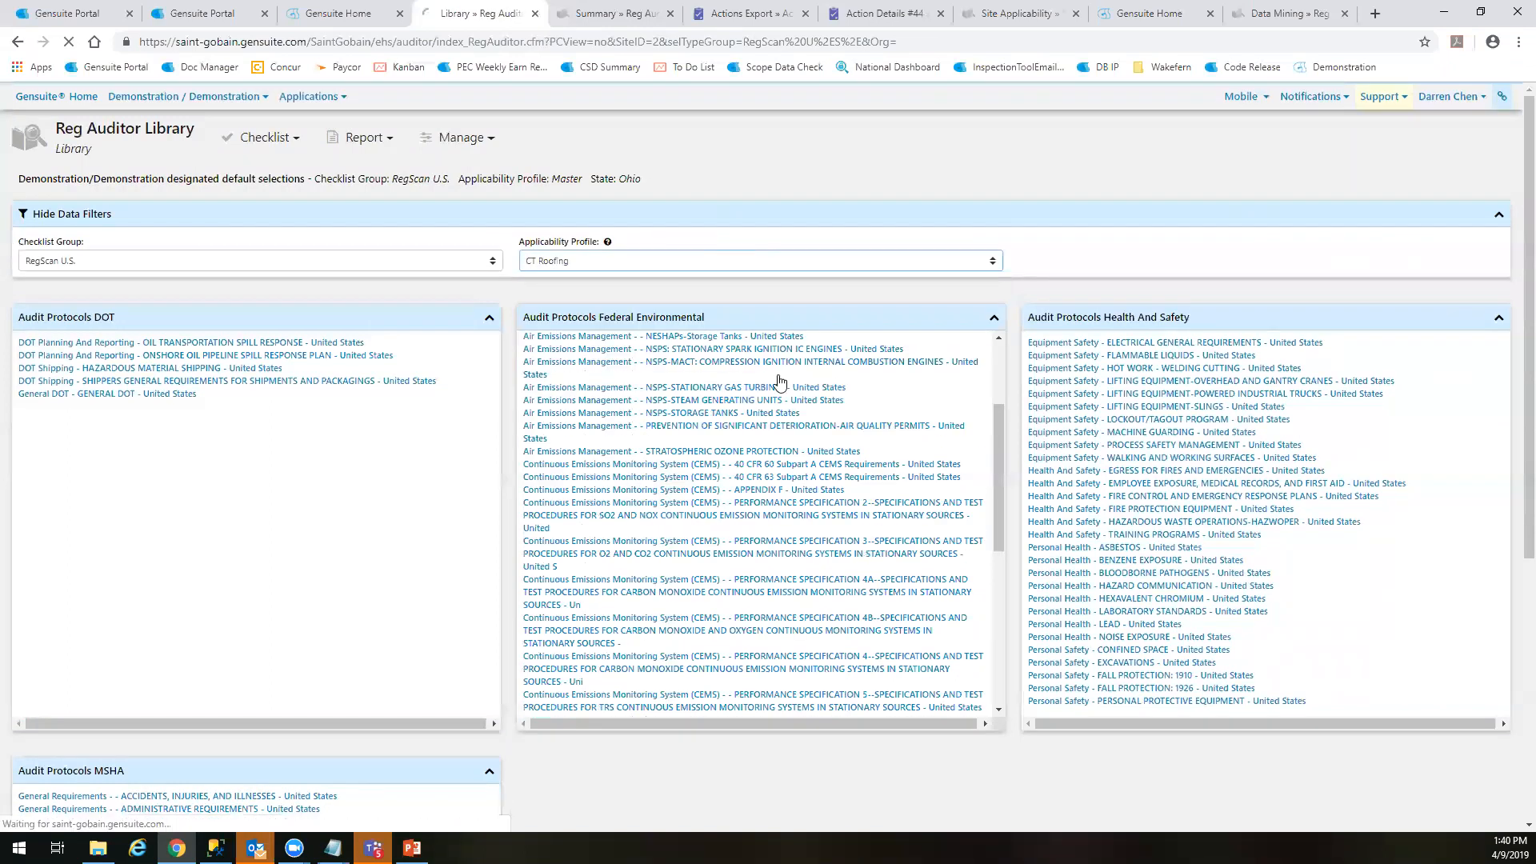
scroll(836, 448, down, 3)
scroll(832, 480, up, 3)
scroll(824, 490, down, 3)
scroll(840, 494, down, 4)
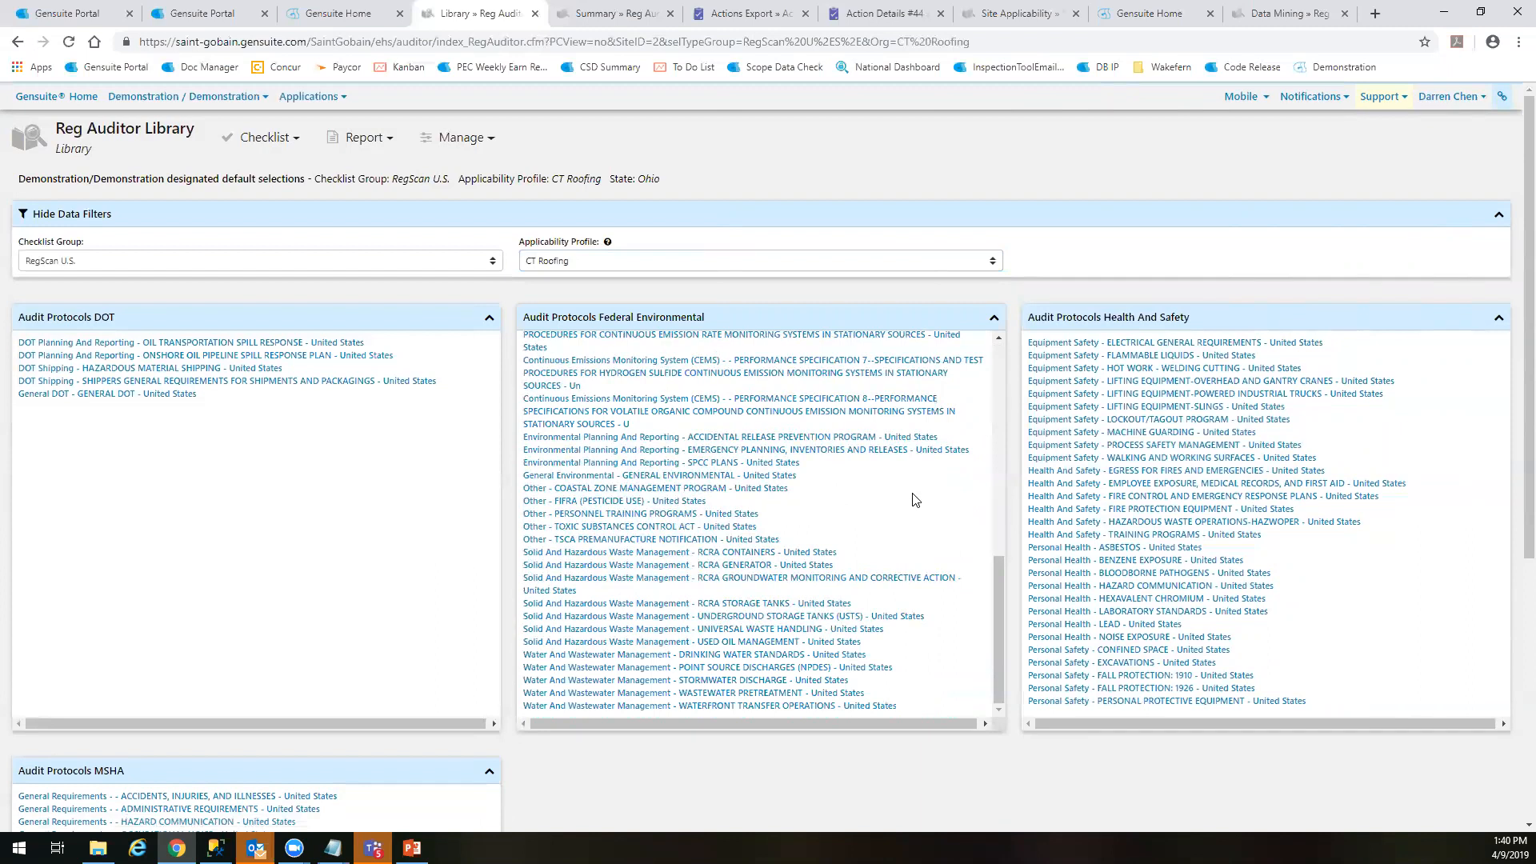
scroll(905, 501, up, 5)
scroll(905, 500, up, 2)
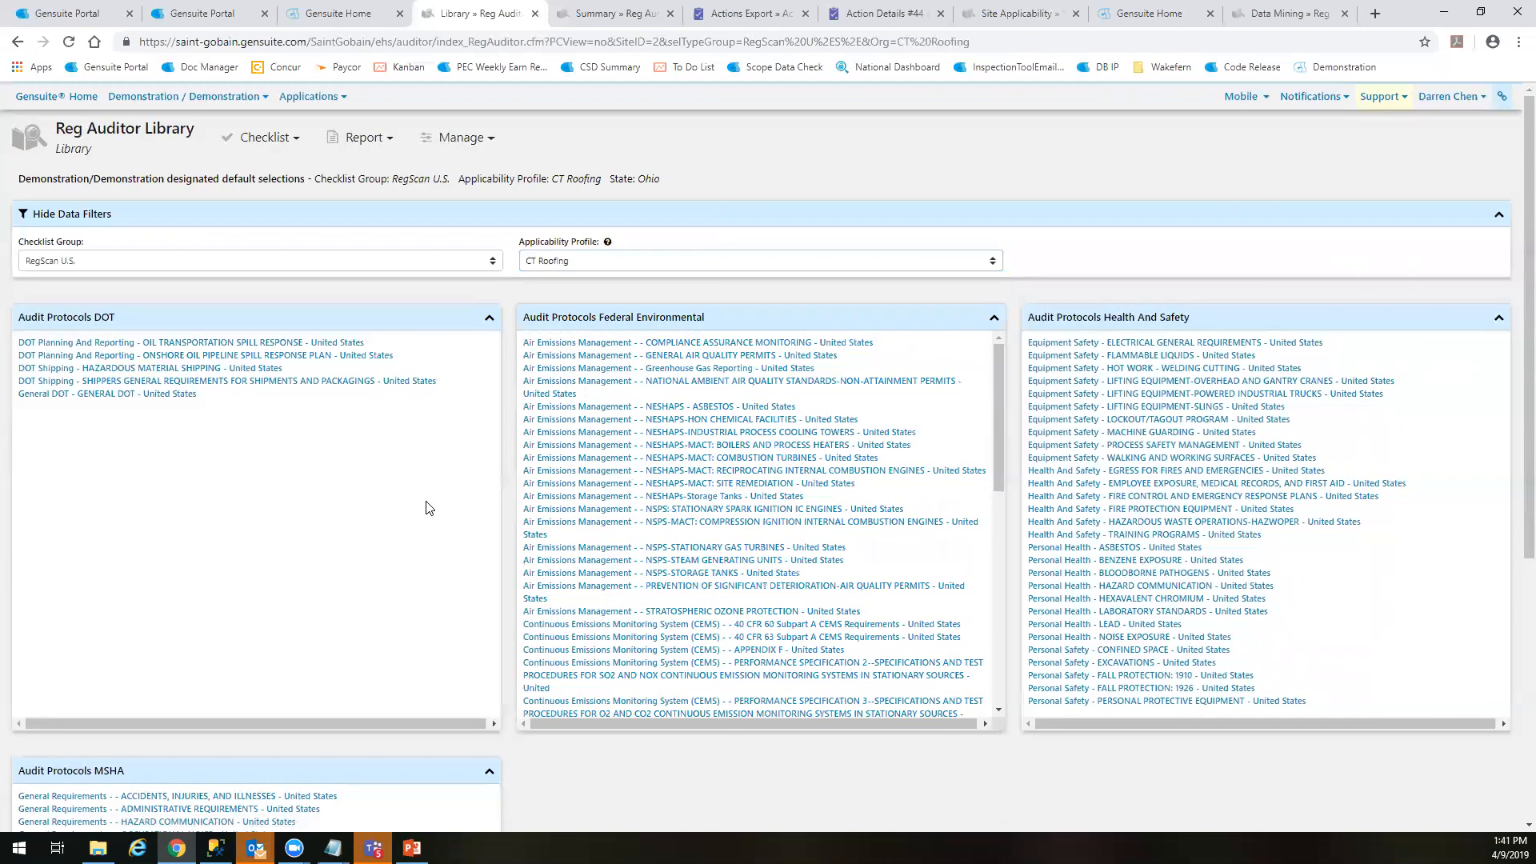
Open the Lifting Equipment-Overhead and Gantry Cranes checklist from the CT Roofing library, look over its section 1 questions and close it
click(704, 261)
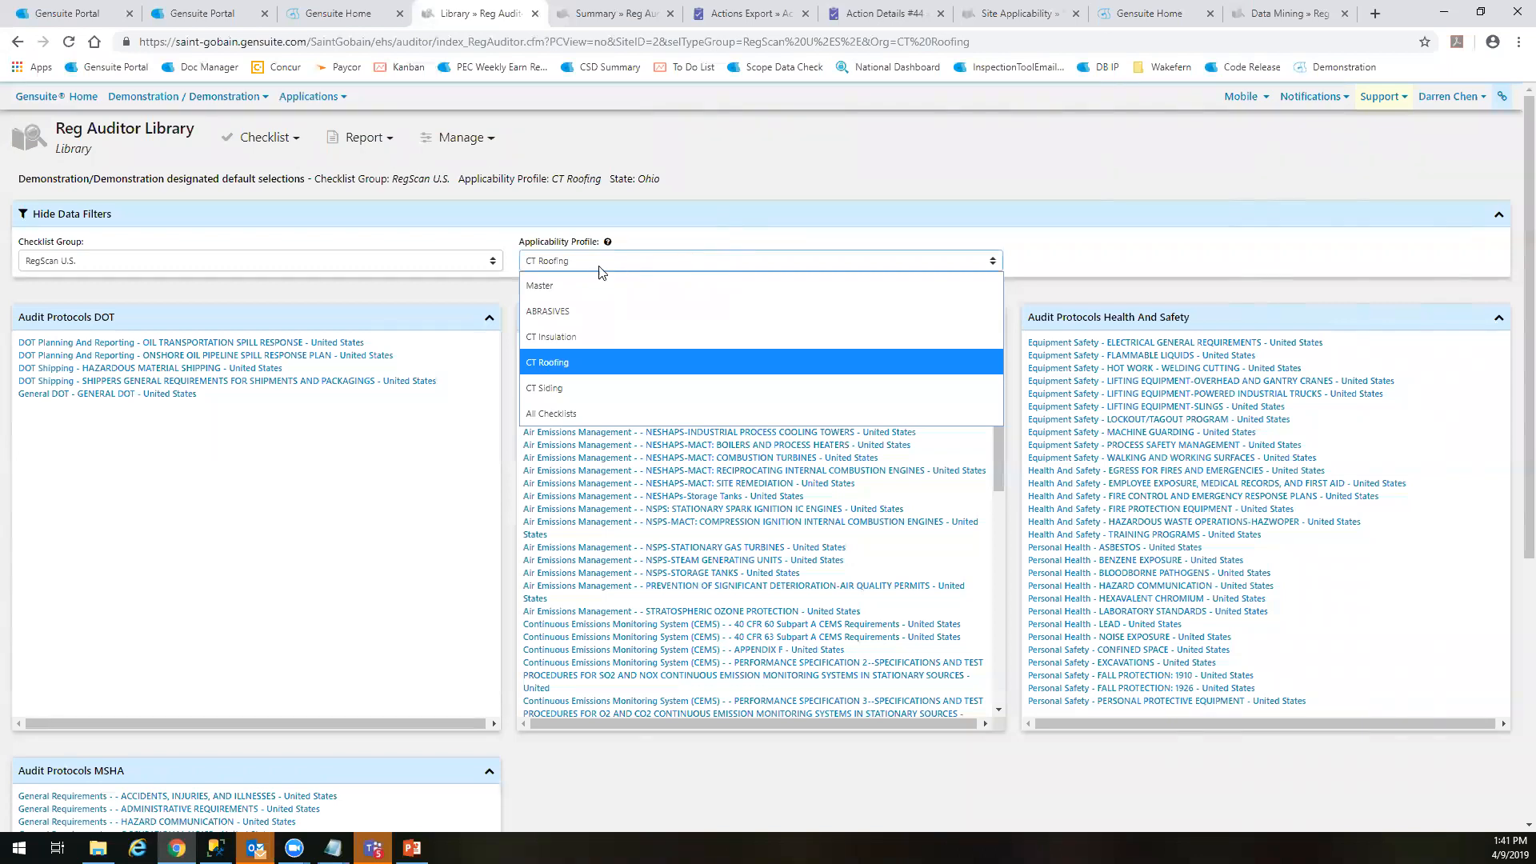
click(1068, 320)
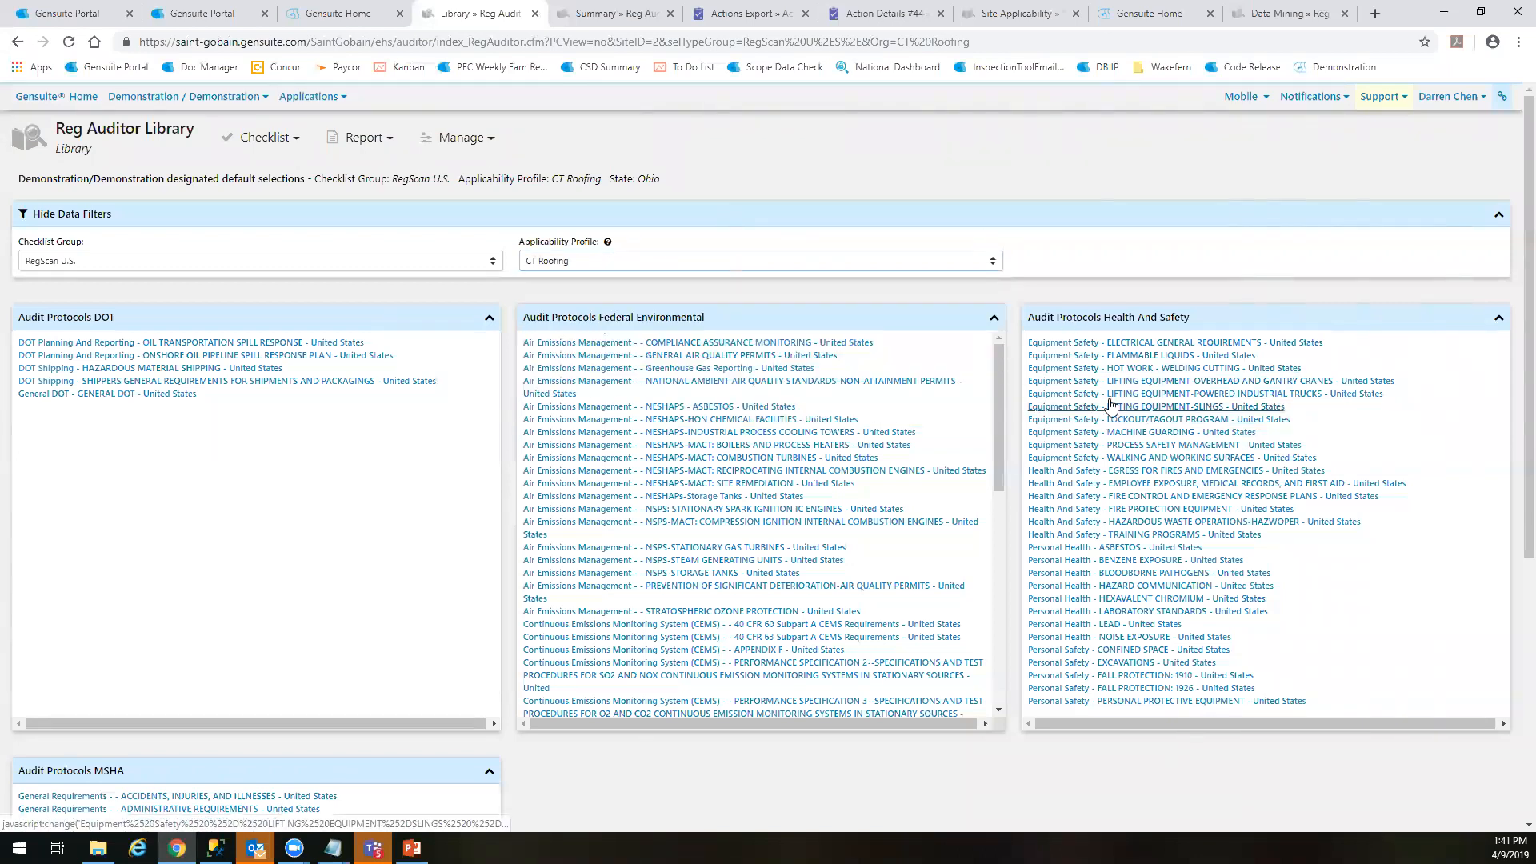
click(1082, 388)
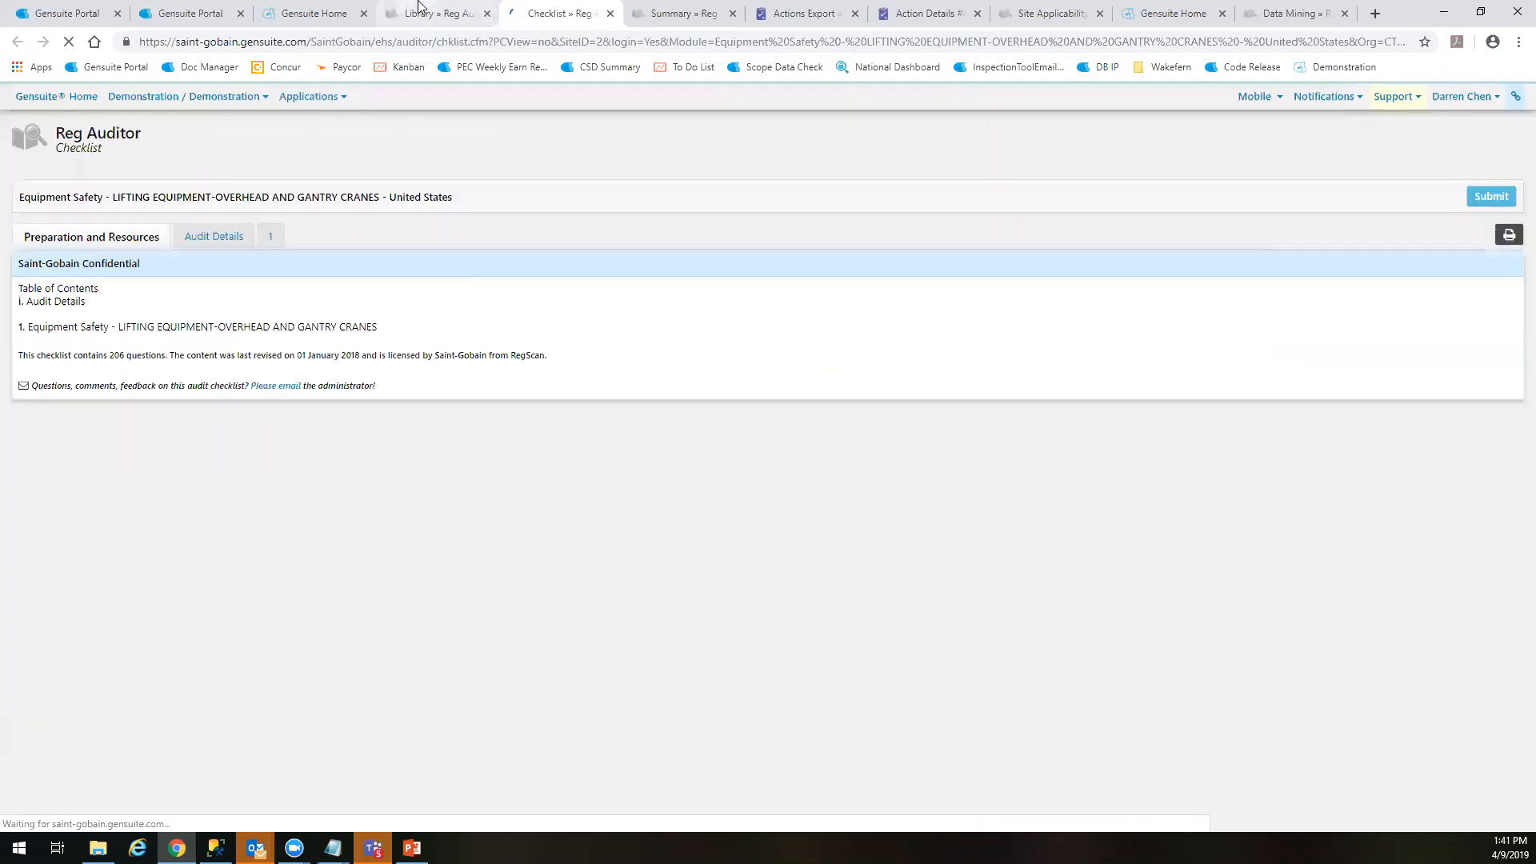
click(419, 7)
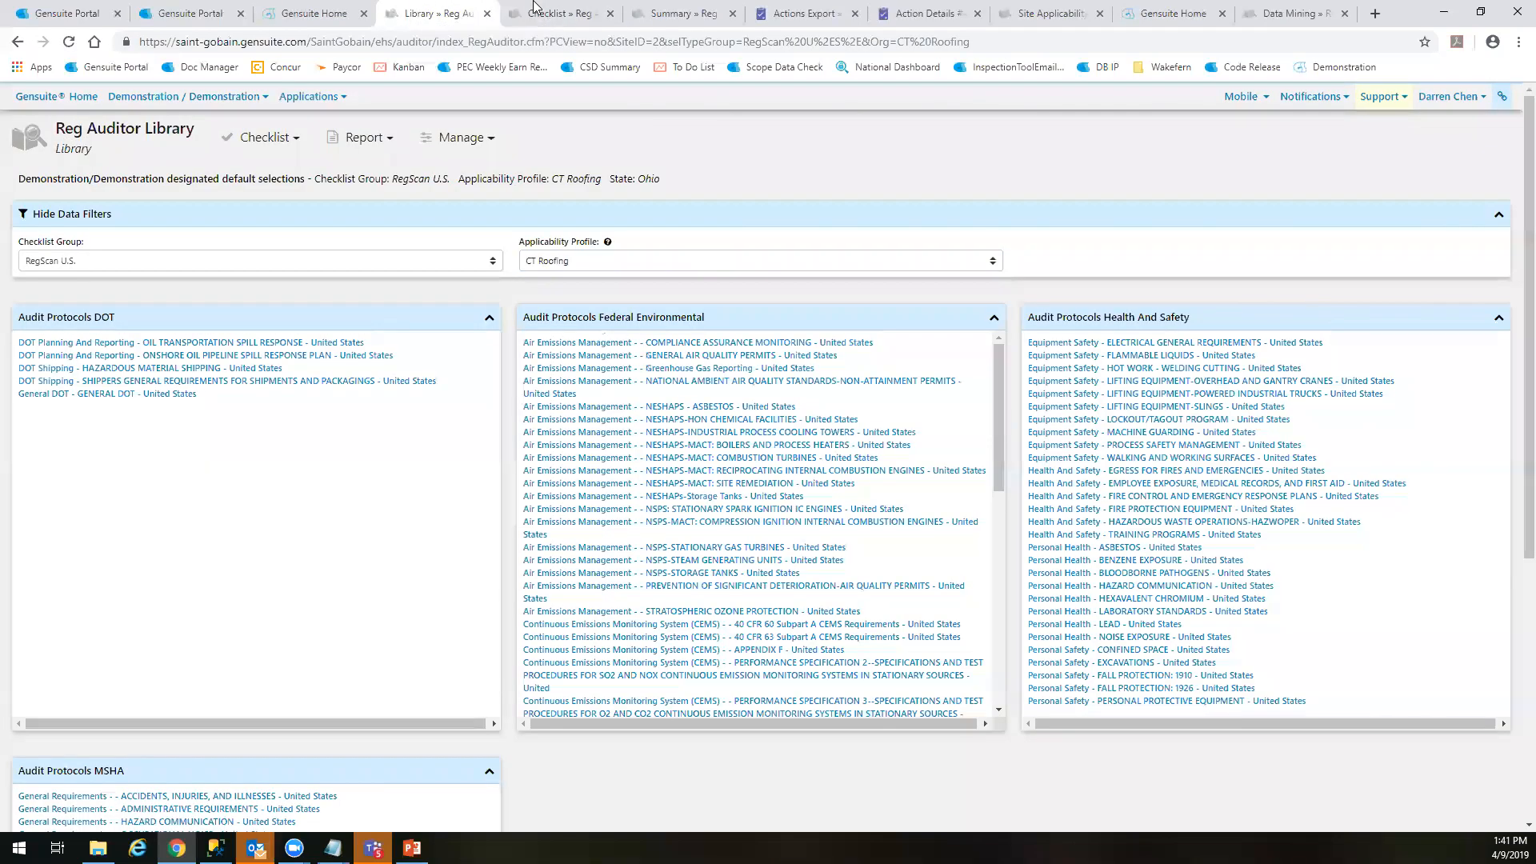
click(549, 7)
click(218, 238)
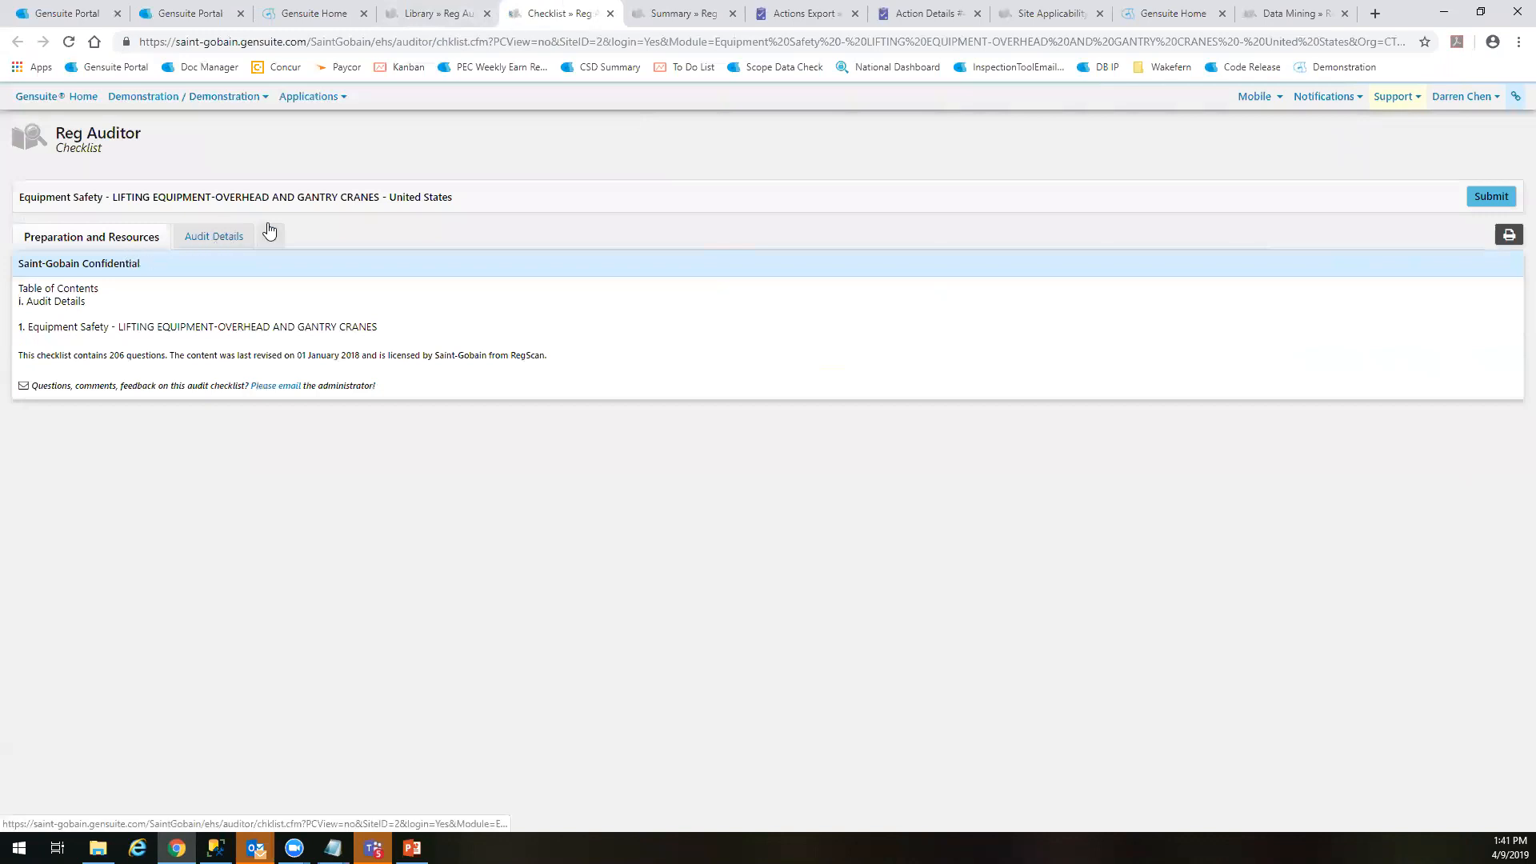
click(270, 236)
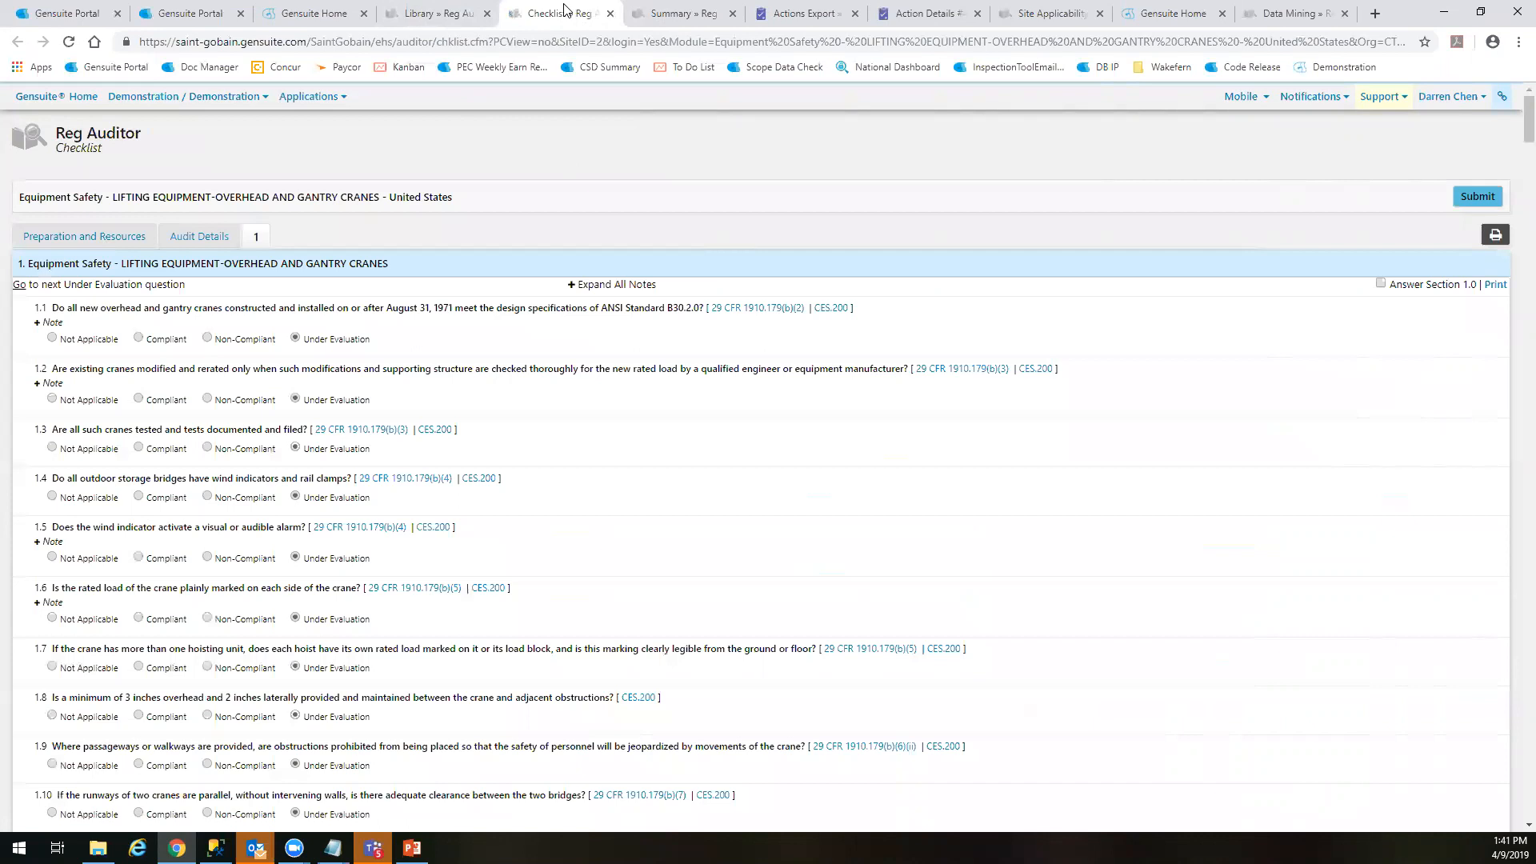
click(611, 14)
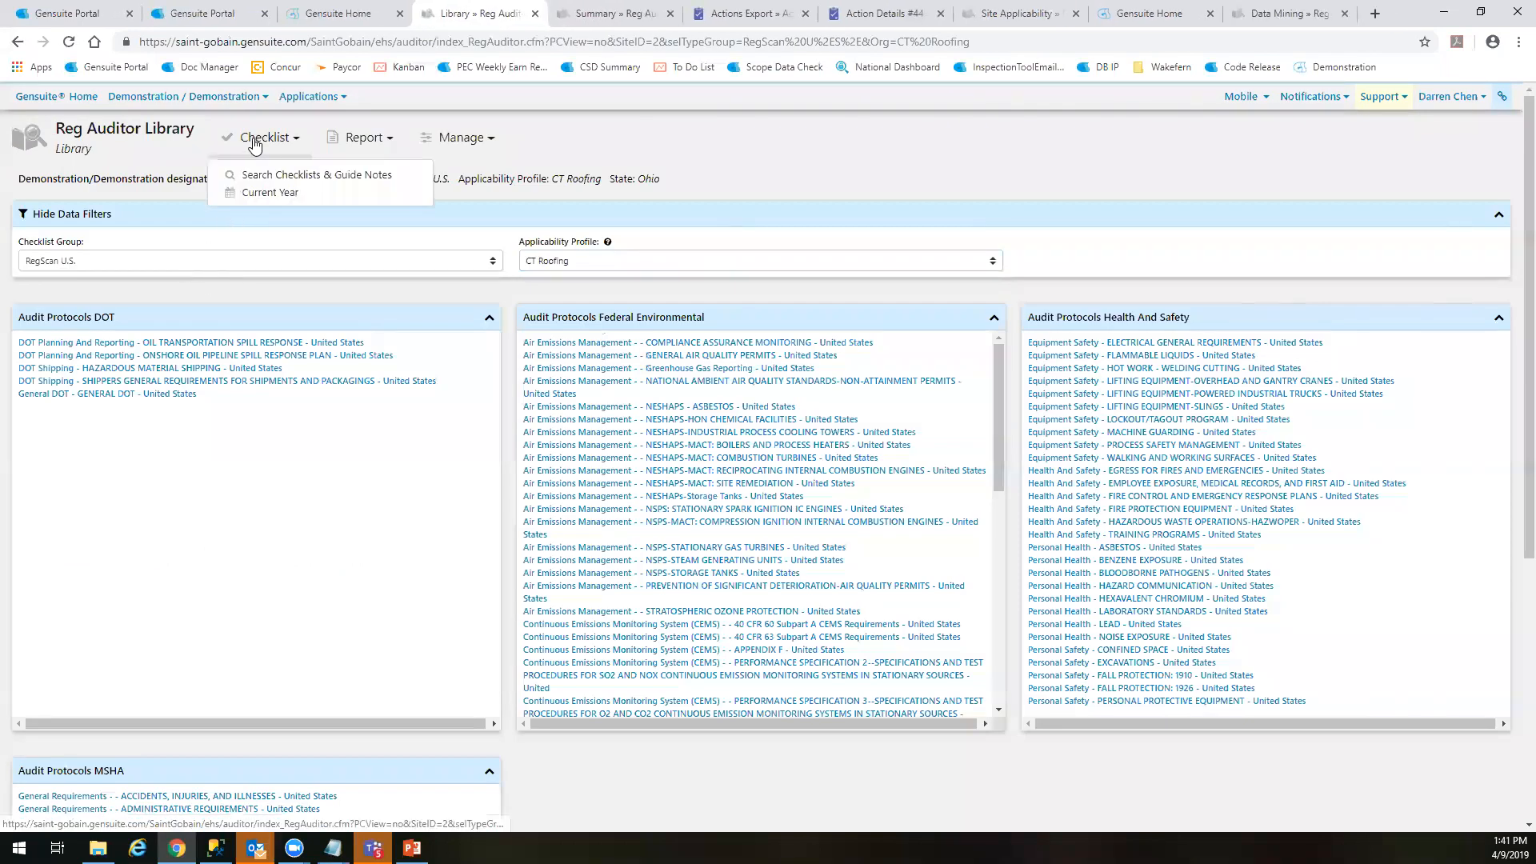
Look over the Reg Auditor reporting options and view the checklists assigned to the Demonstration site
click(358, 139)
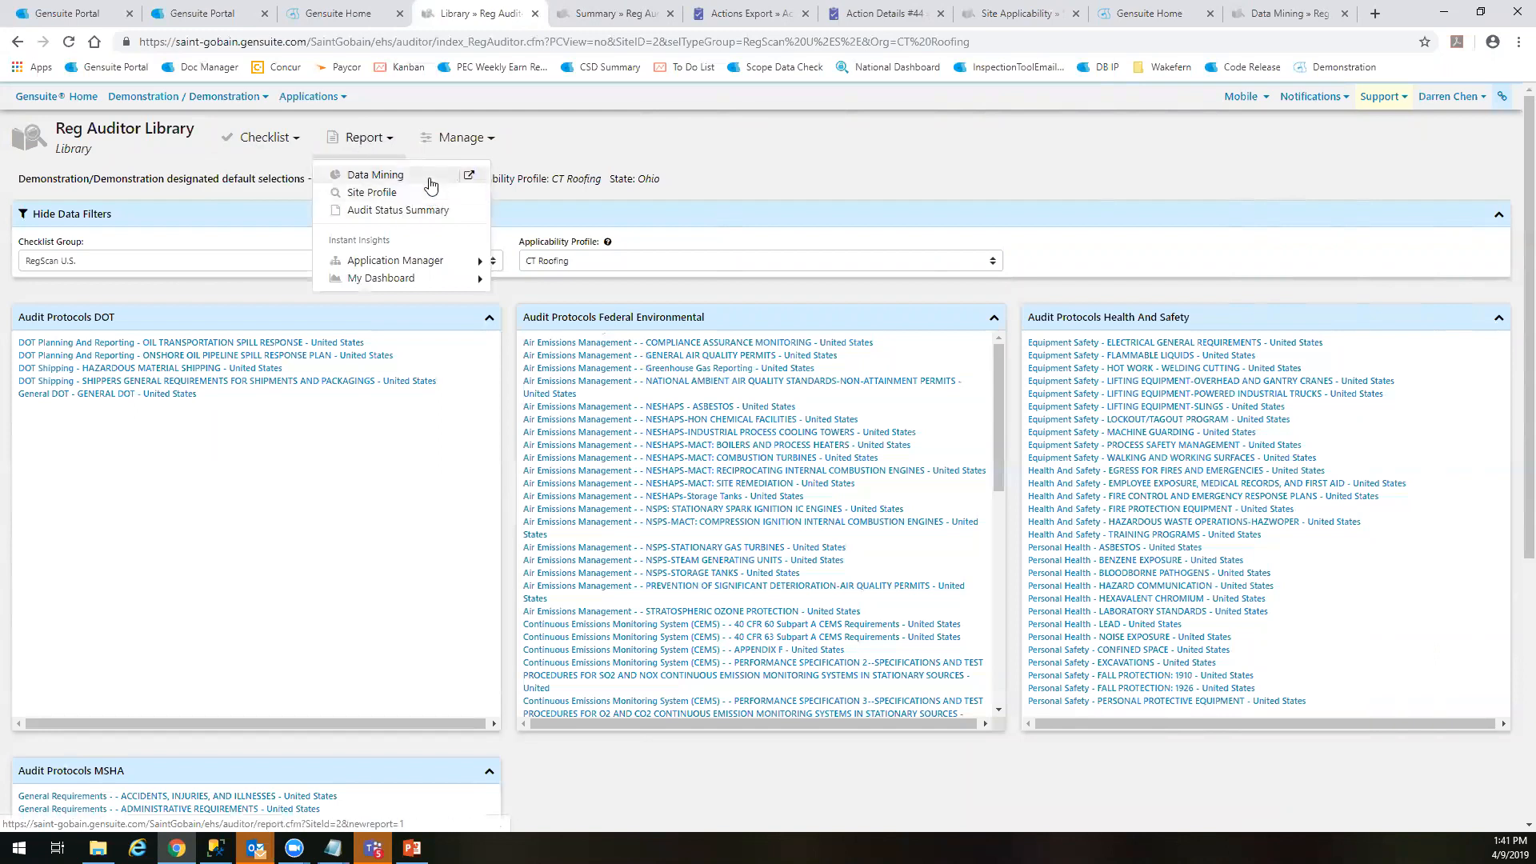
click(447, 140)
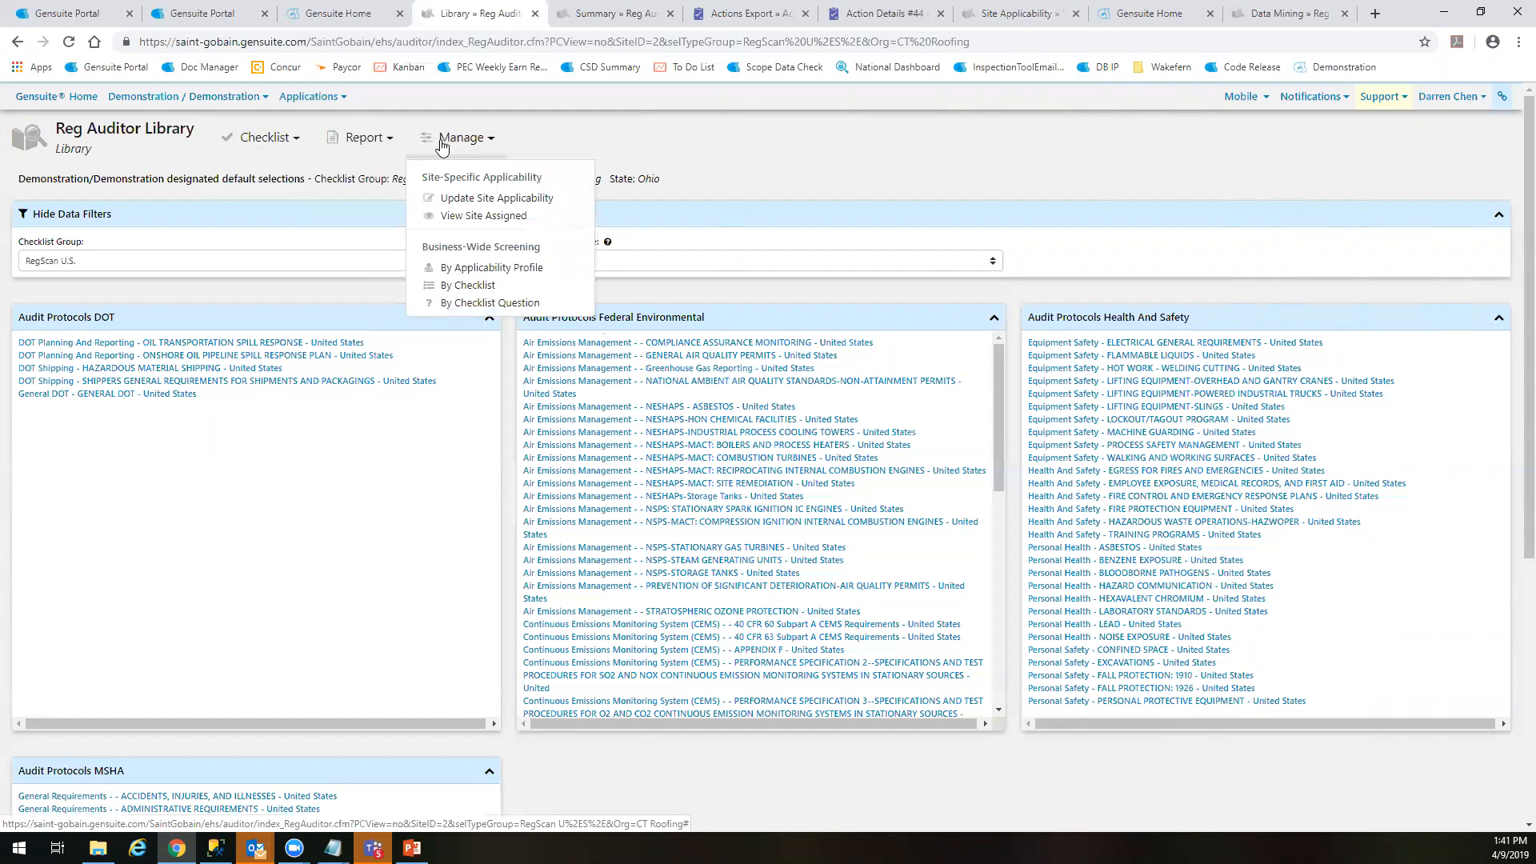
click(448, 216)
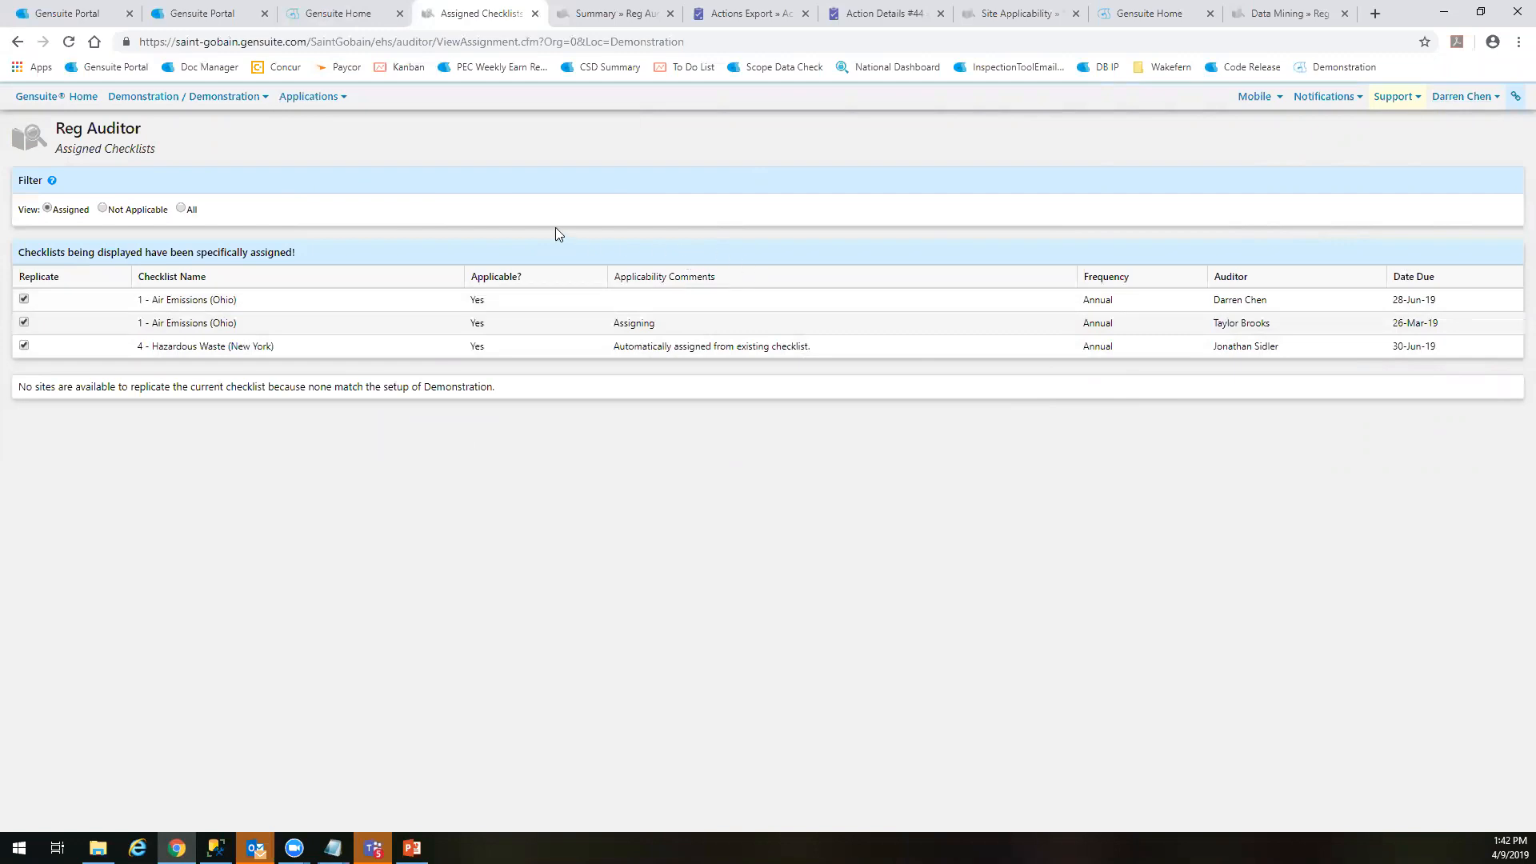
click(352, 21)
click(460, 11)
Open the Reg Auditor Data Mining report page and close the Actions Export and Action Details pages
click(58, 138)
mouse_move(115, 198)
mouse_move(255, 220)
click(368, 211)
middle_click(756, 9)
middle_click(756, 9)
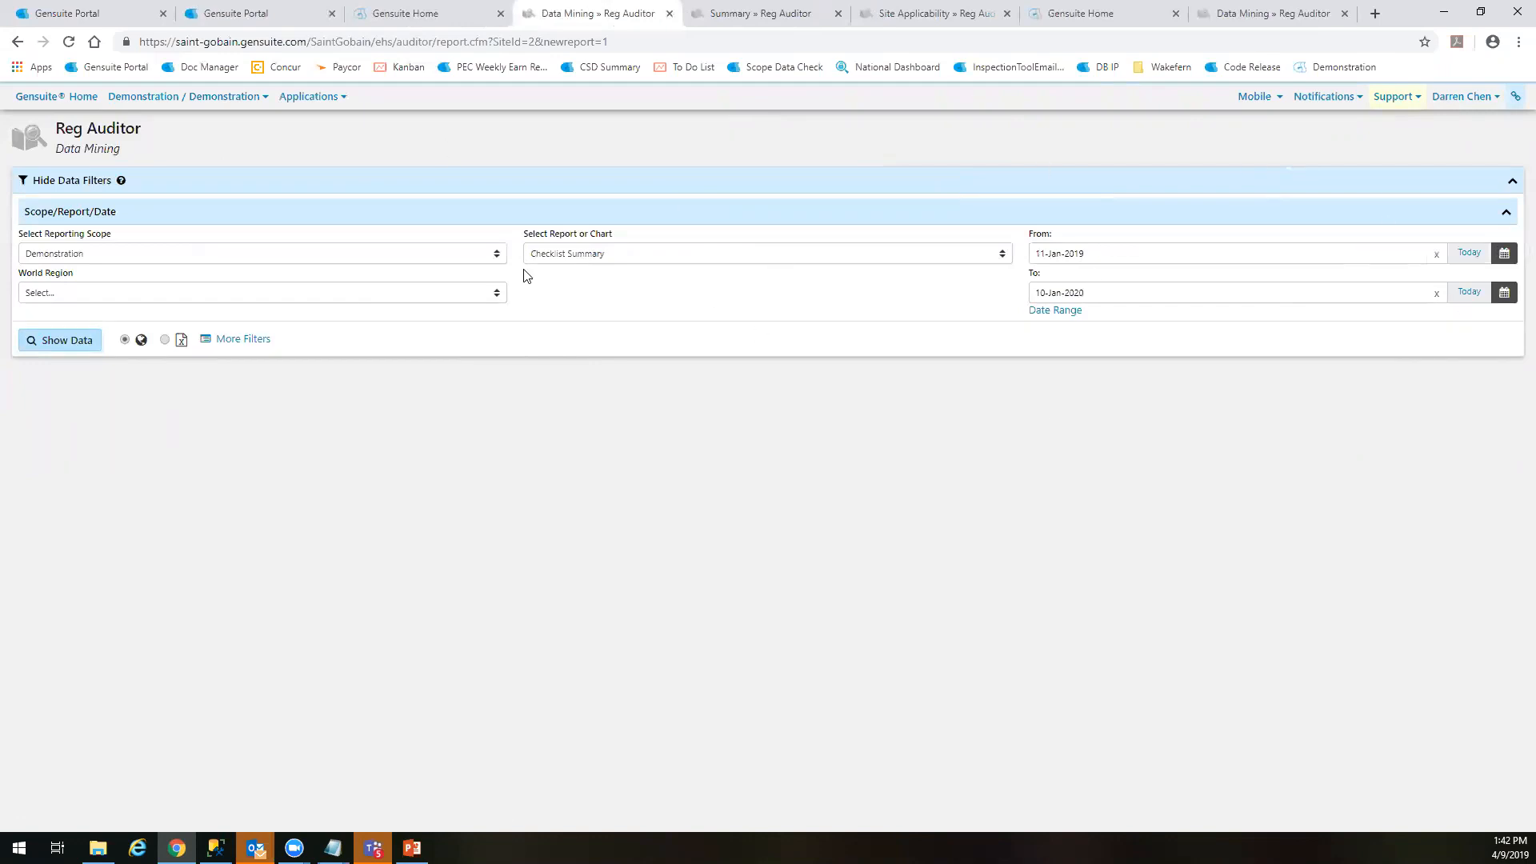
On the demo.gensuite.com Data Mining page, set the reporting scope to Gensuite Demo and the start date to 01-Jan-2017
click(1244, 11)
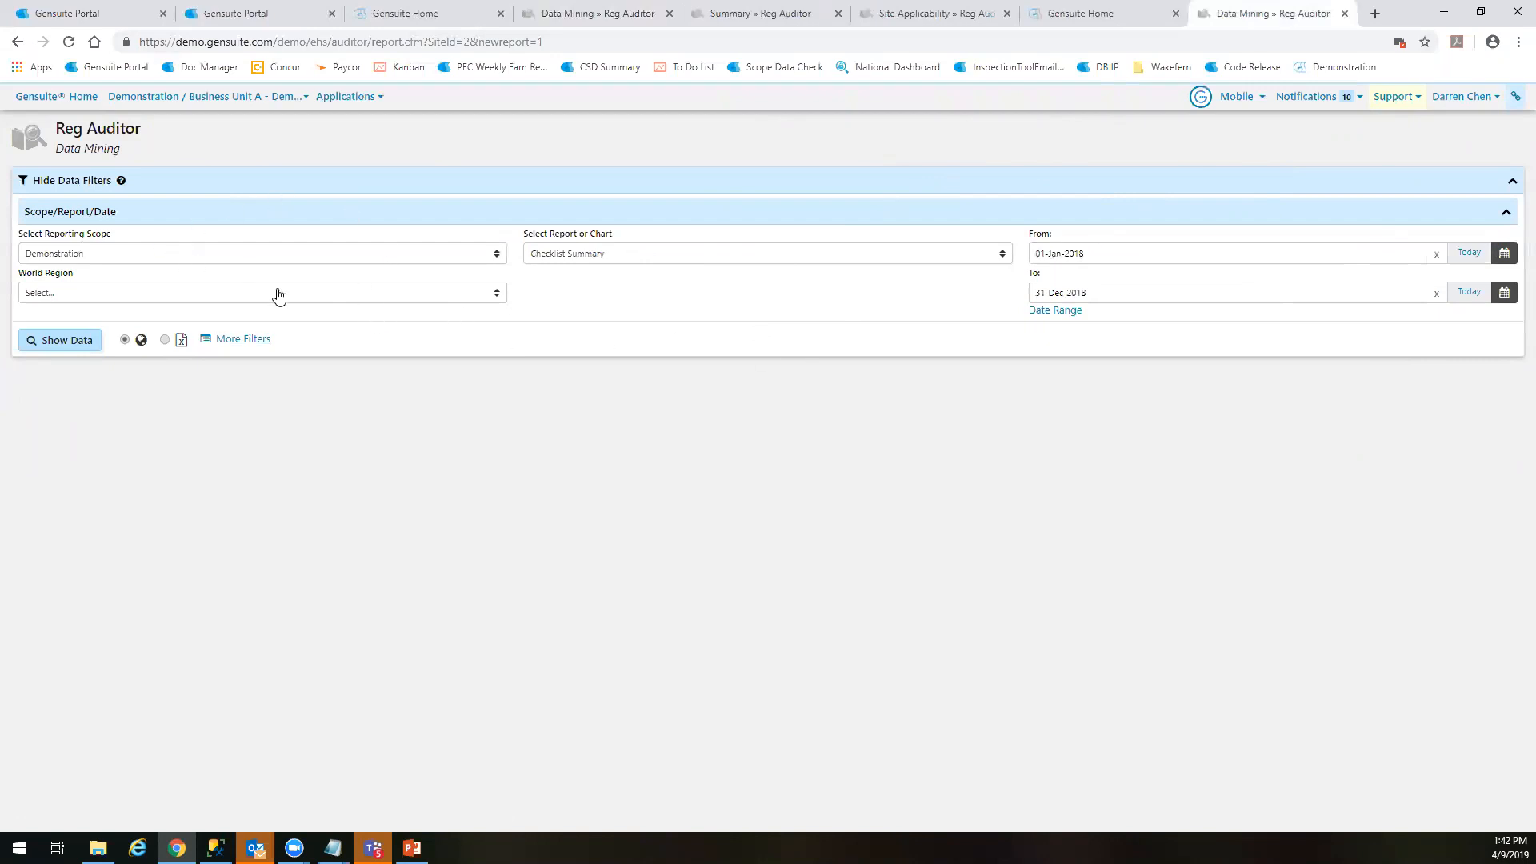
click(211, 255)
click(116, 367)
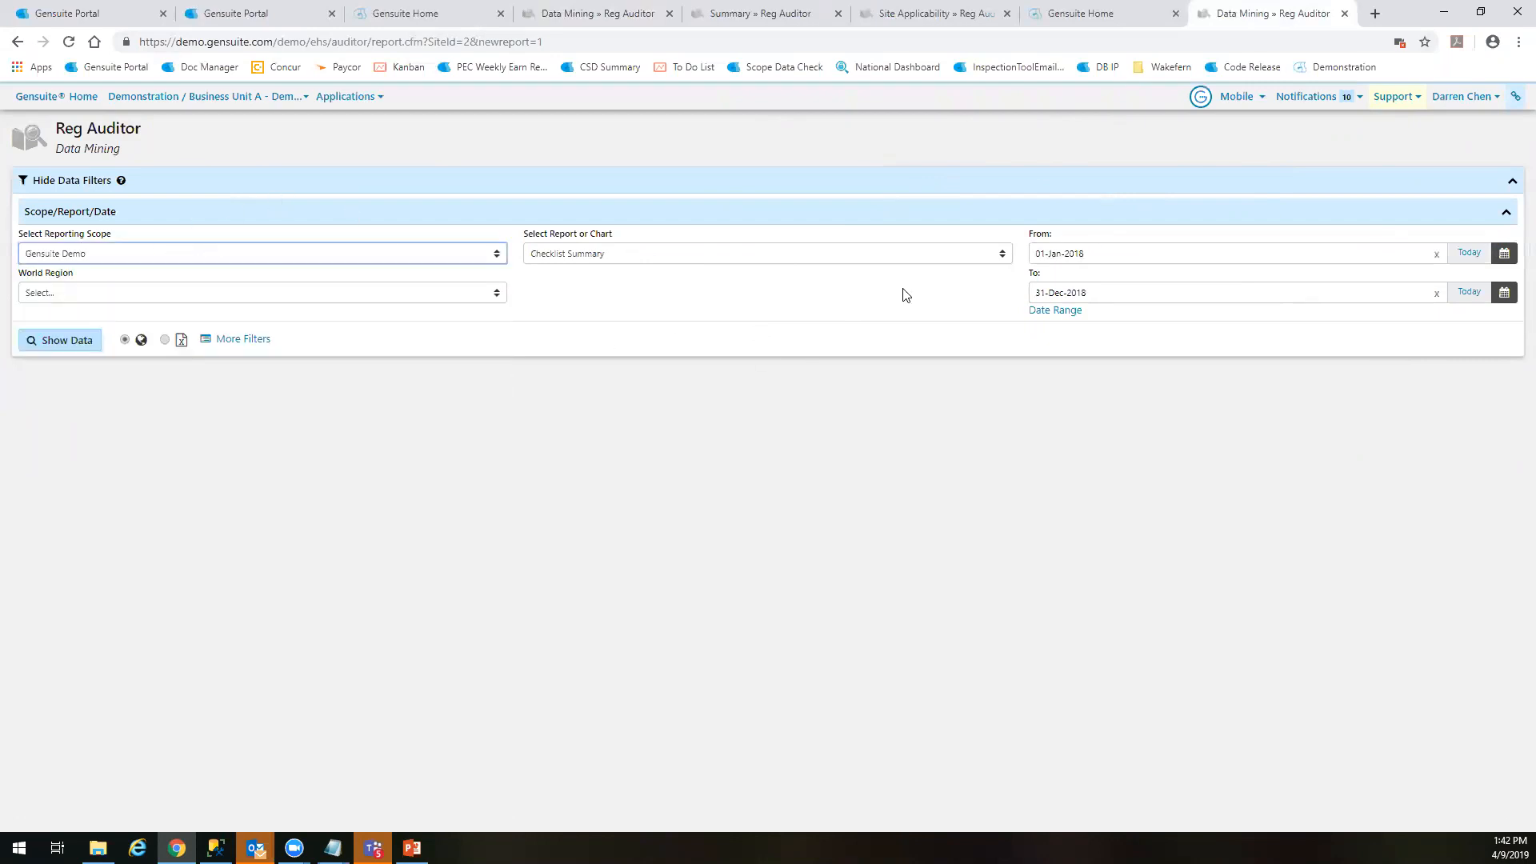
click(1087, 253)
click(1149, 287)
click(1041, 321)
click(1101, 293)
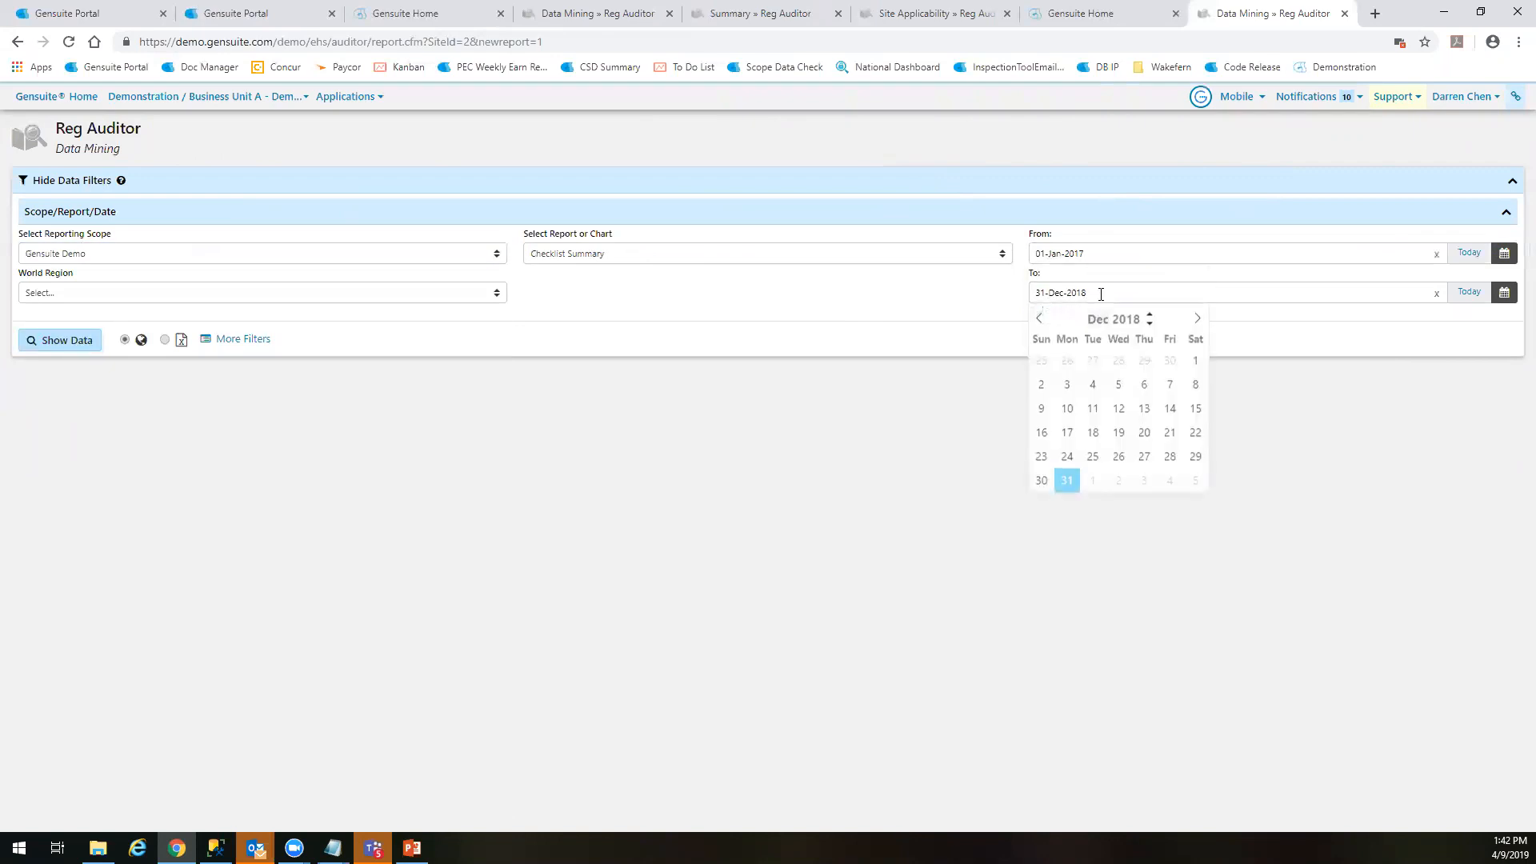
click(953, 358)
Keep Checklist Summary as the report type, generate the report and look over its rows
click(599, 258)
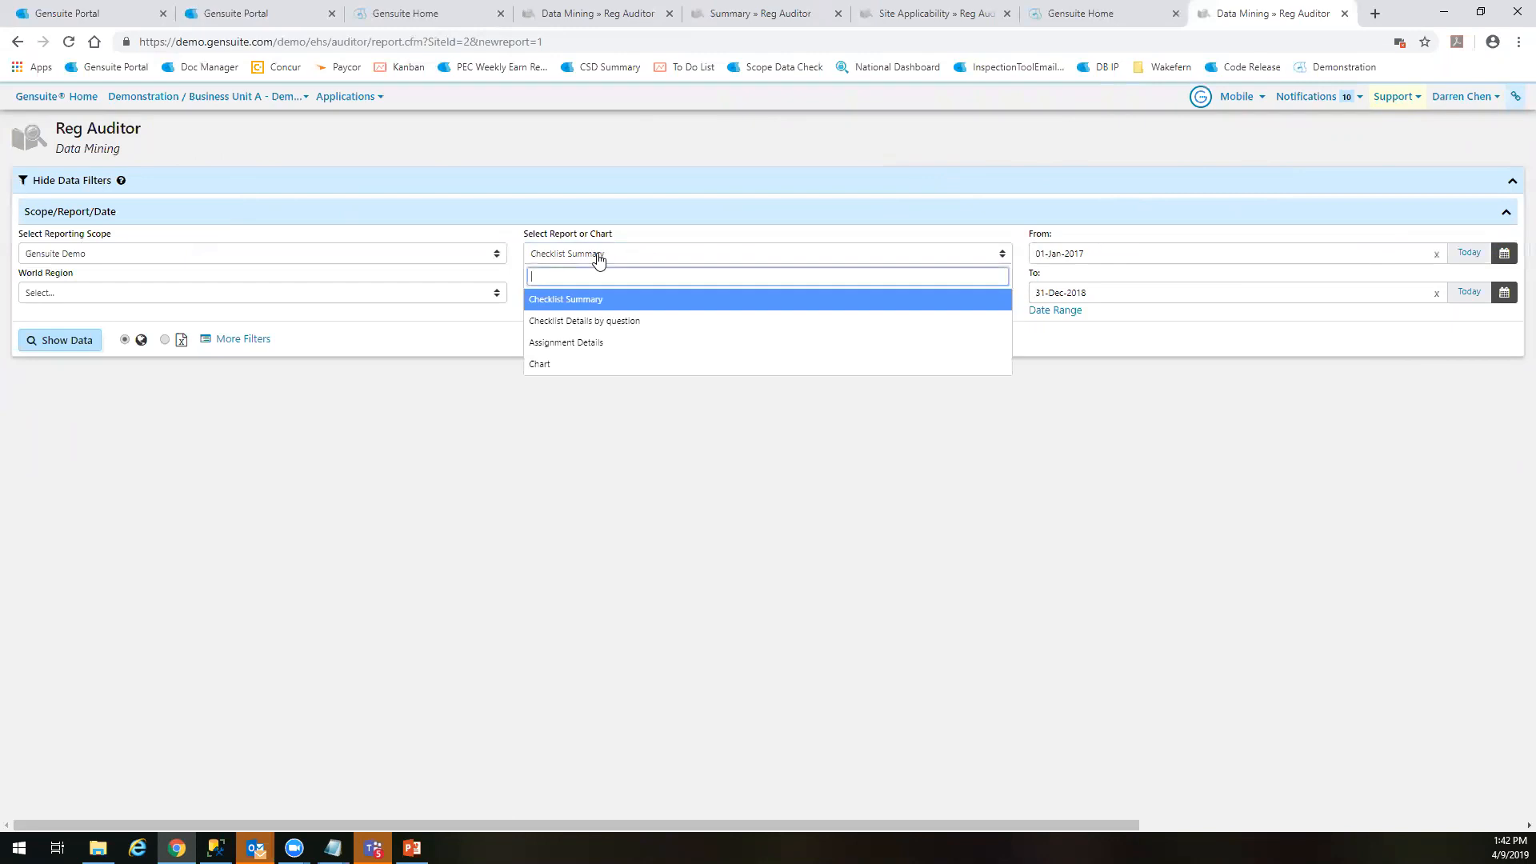
click(595, 258)
click(605, 261)
click(605, 261)
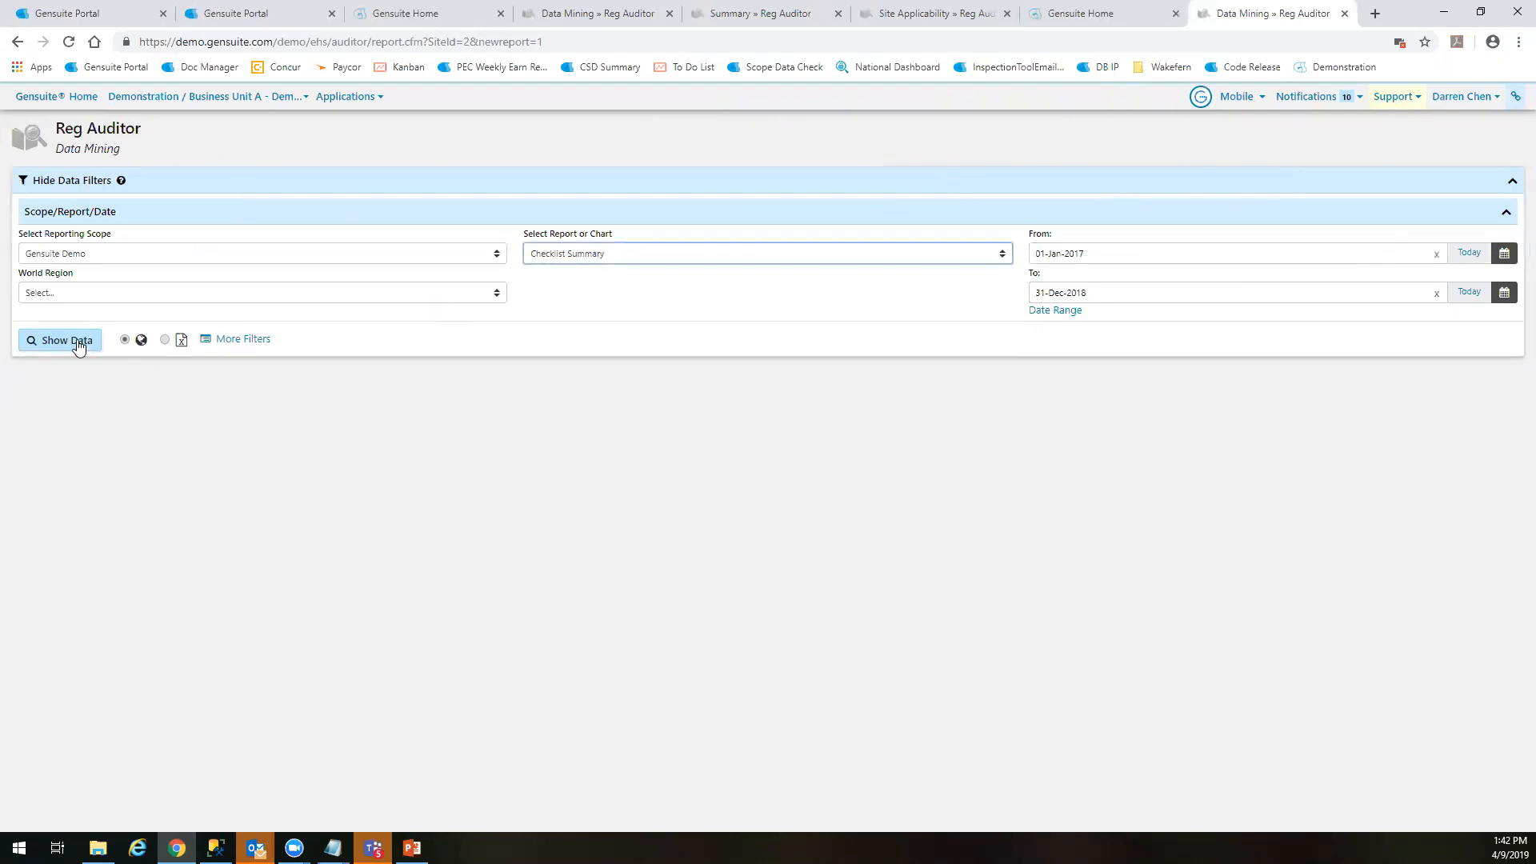
click(76, 342)
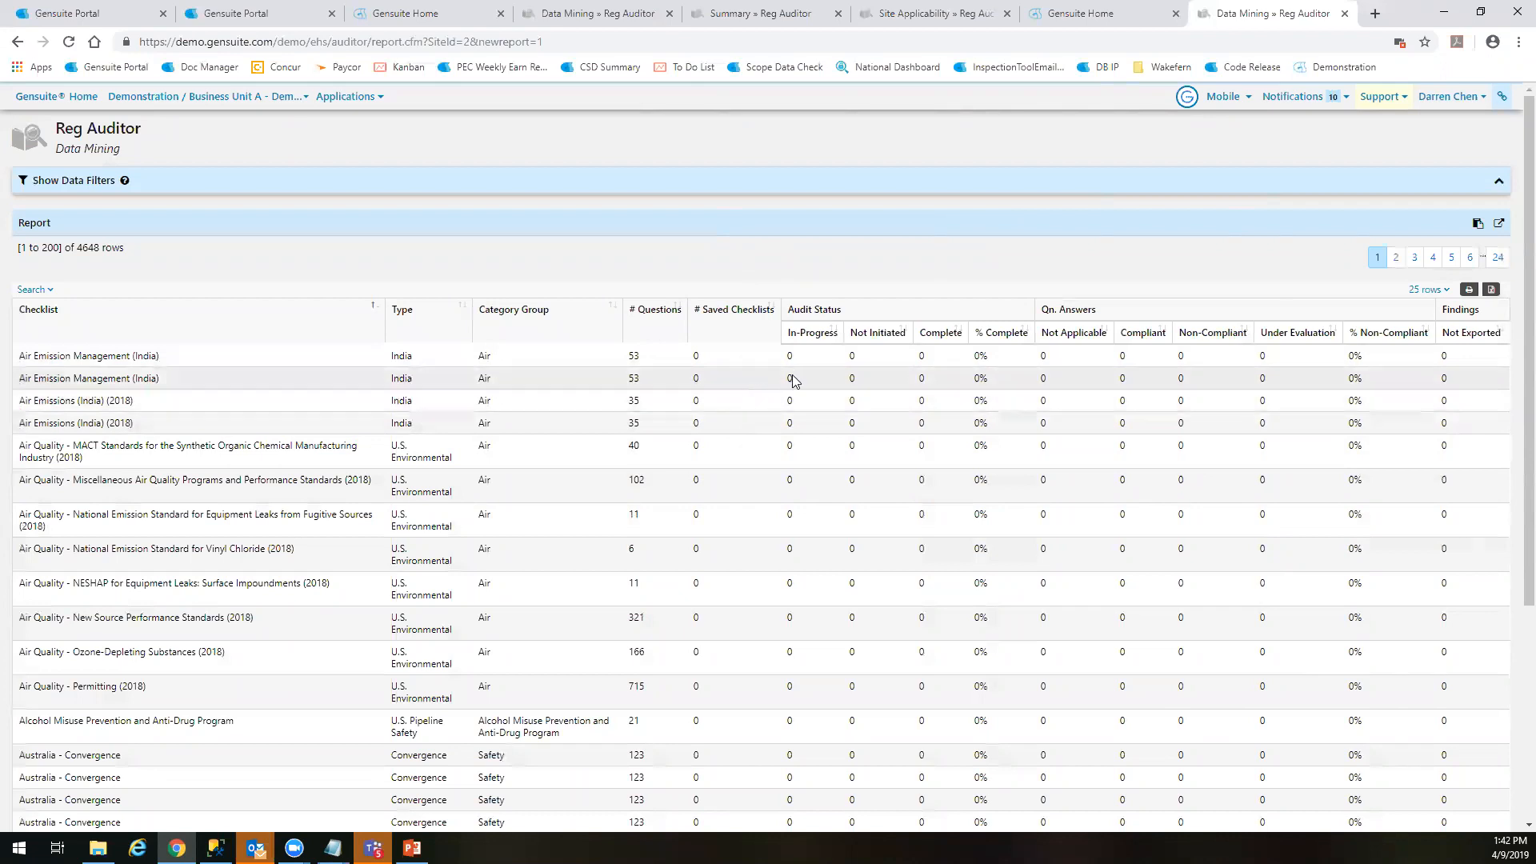
scroll(800, 512, down, 4)
scroll(798, 506, up, 4)
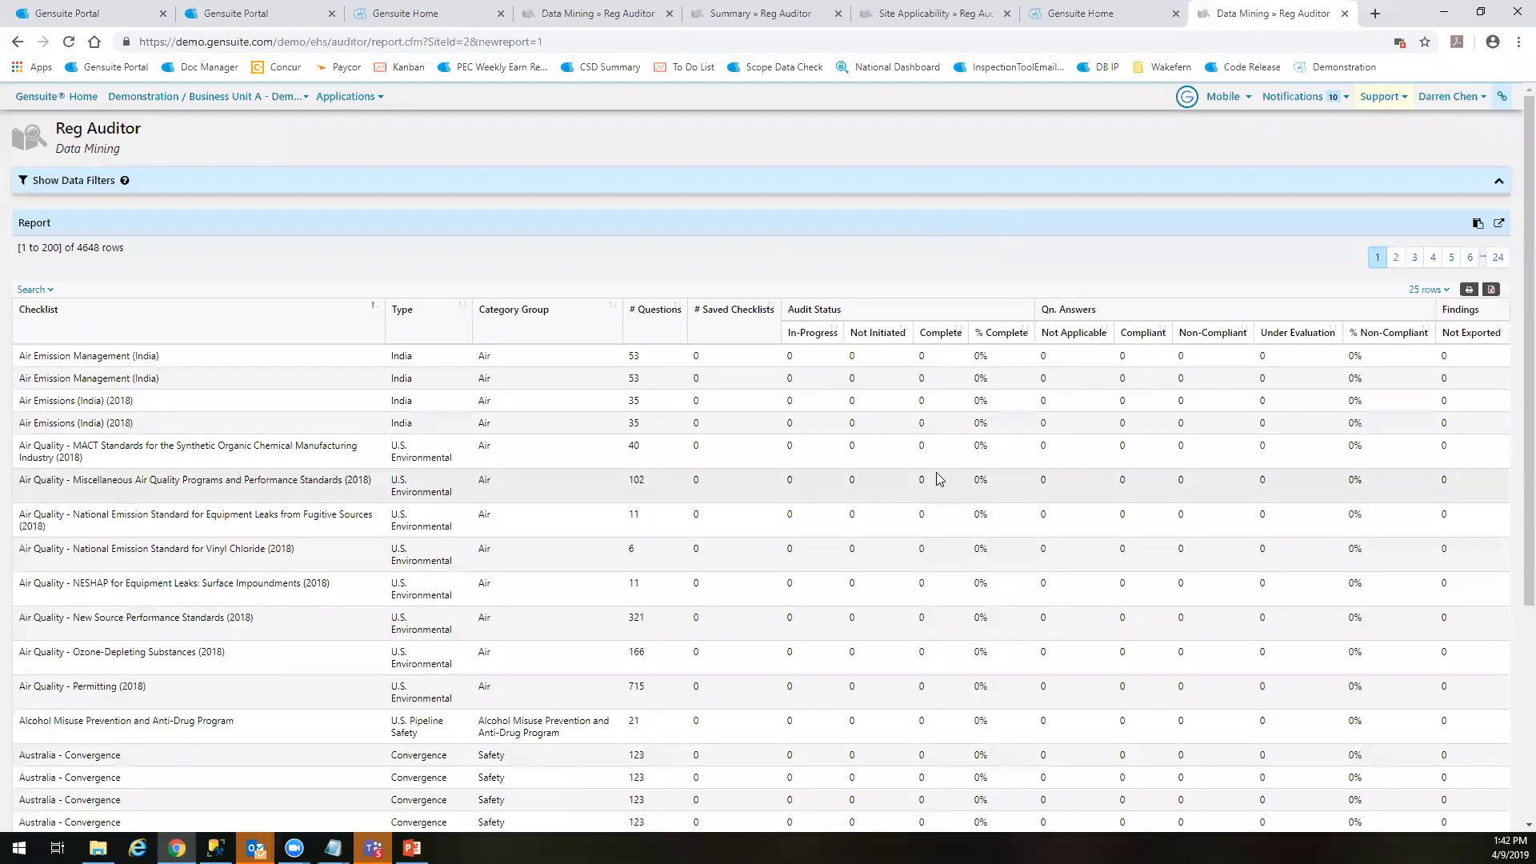
Expand the additional report filters, set Category Group to All and regenerate the report
click(686, 183)
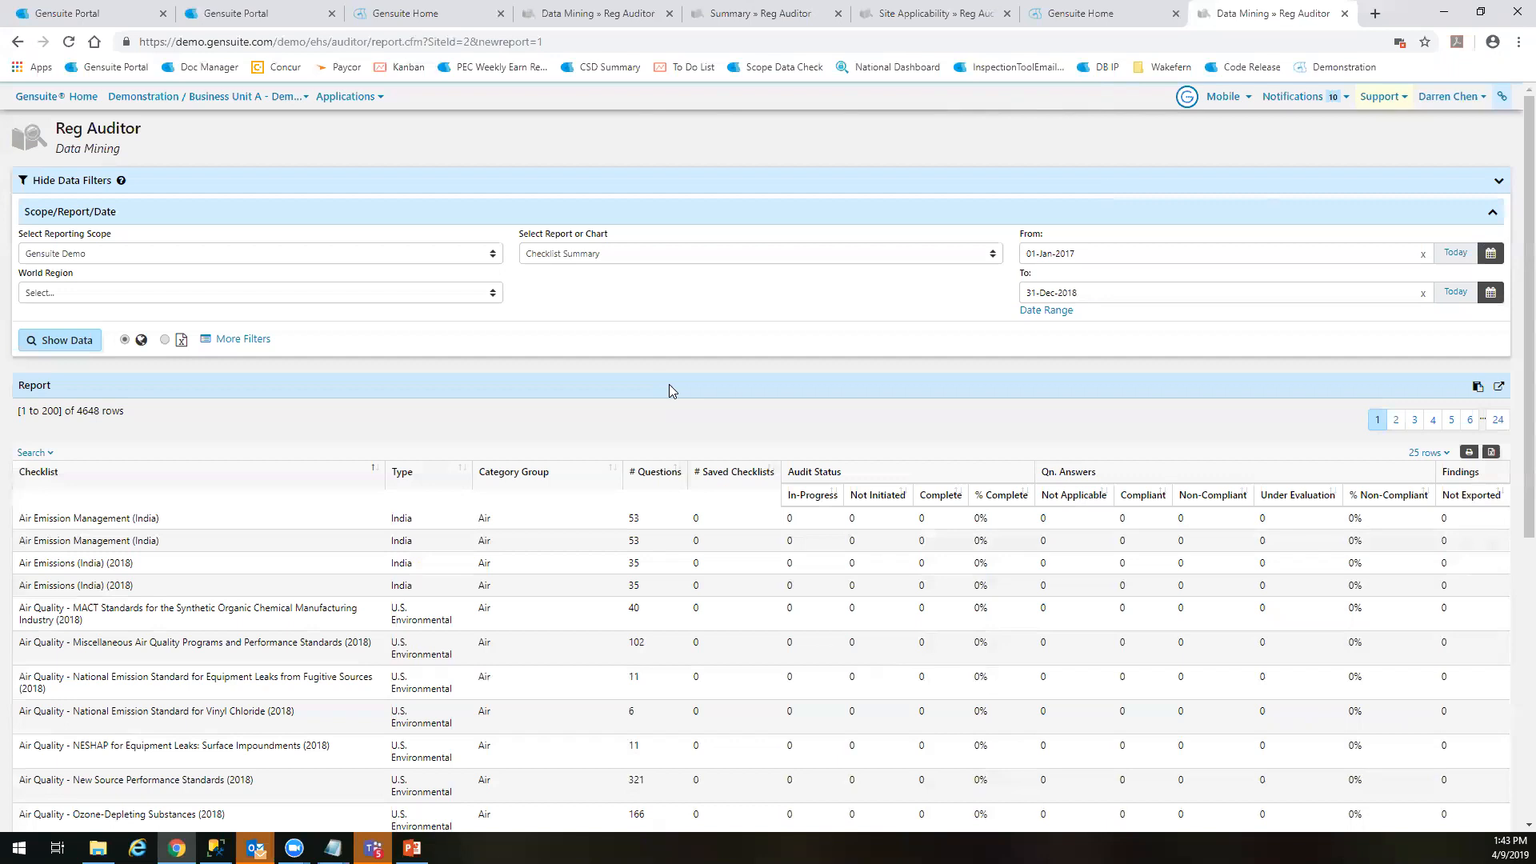
click(268, 341)
click(552, 389)
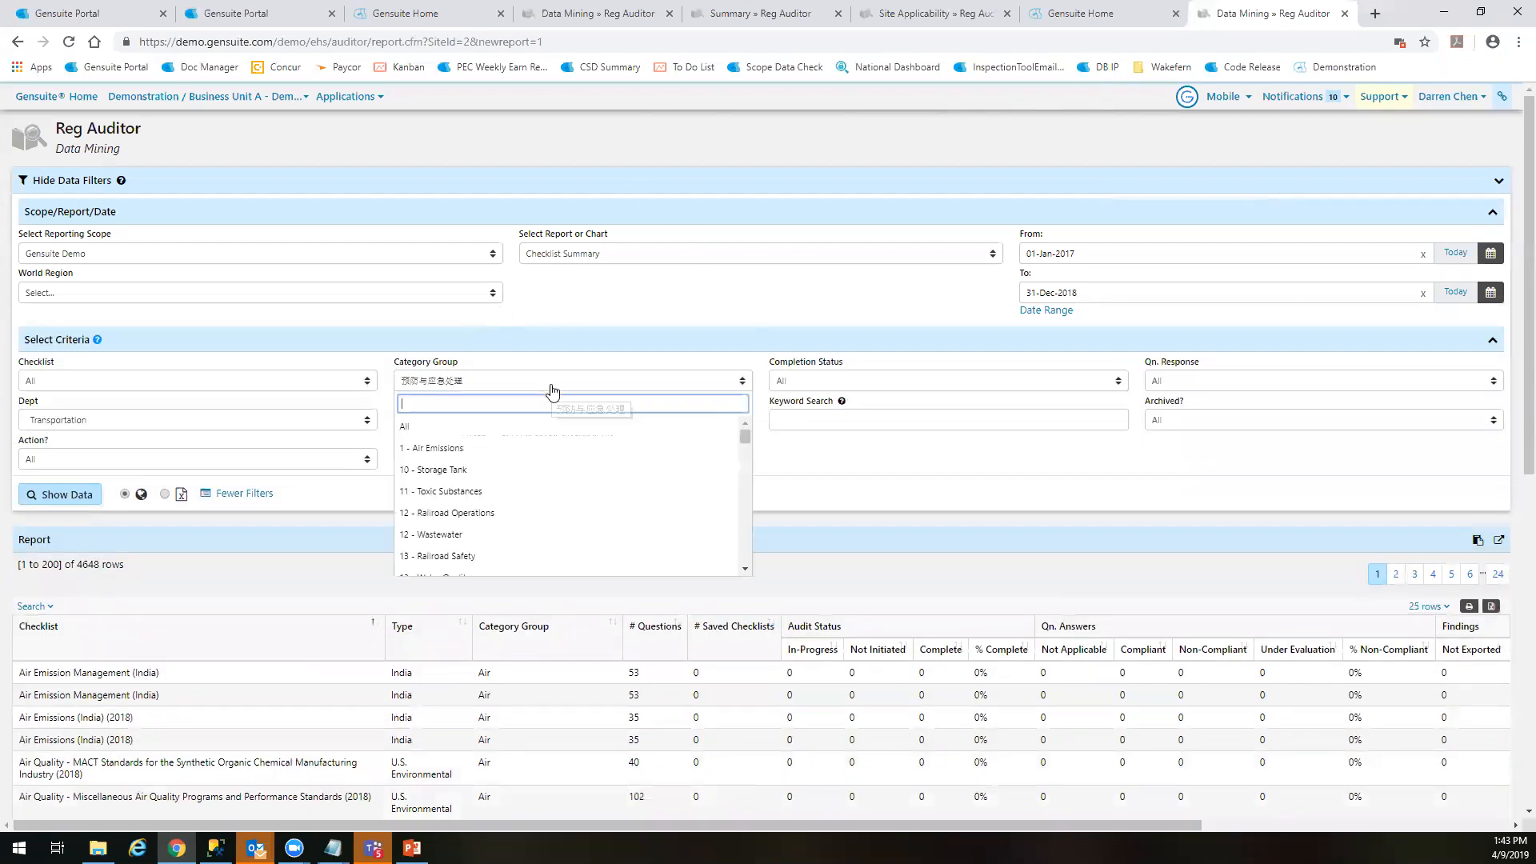
click(531, 427)
click(70, 492)
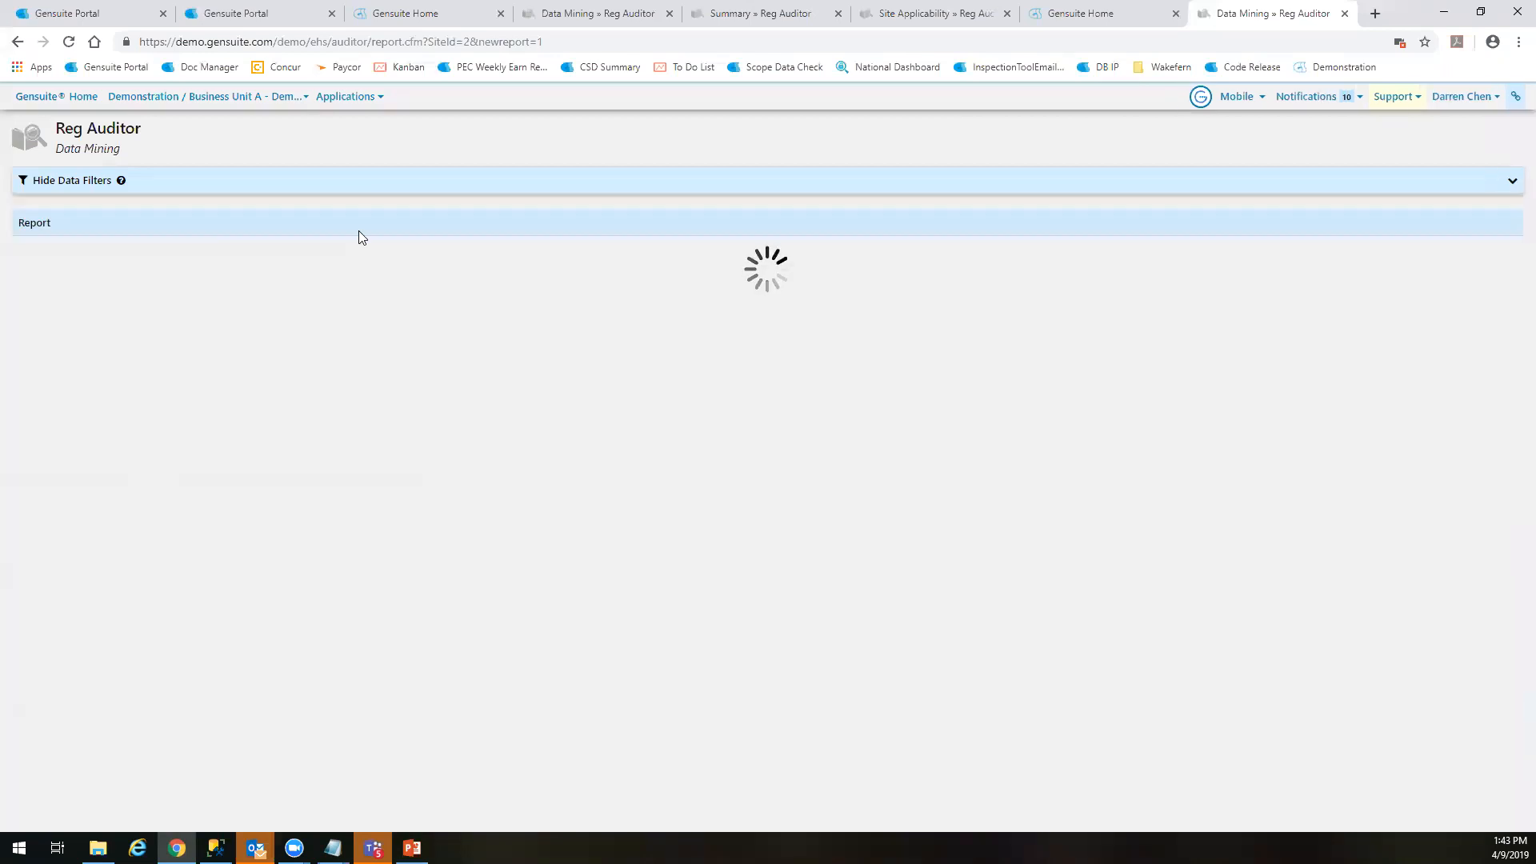
Set the Dept filter to All and regenerate the Checklist Summary report
click(360, 184)
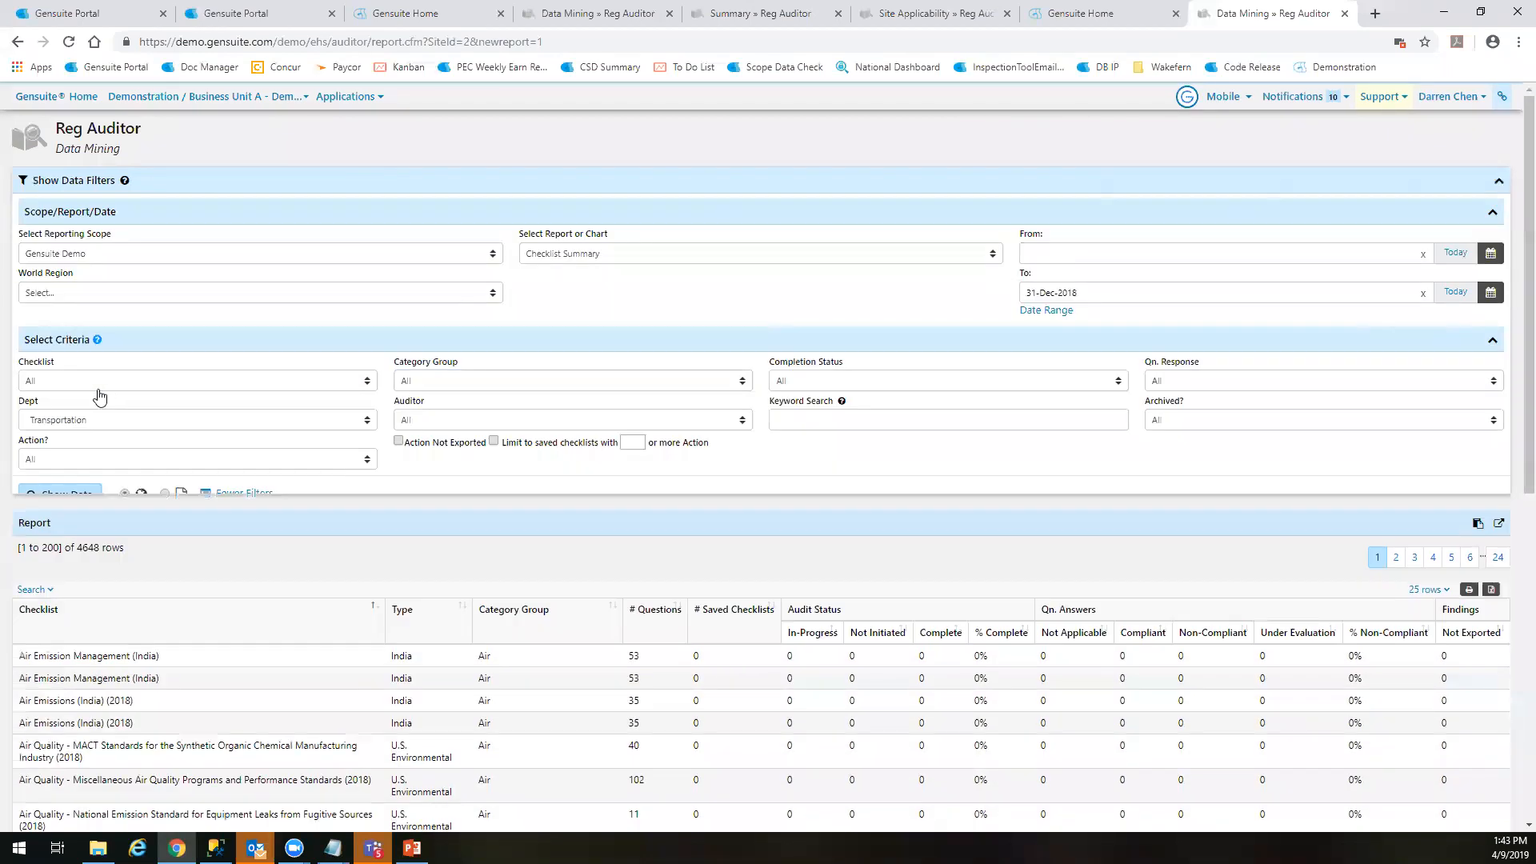
click(84, 420)
click(54, 508)
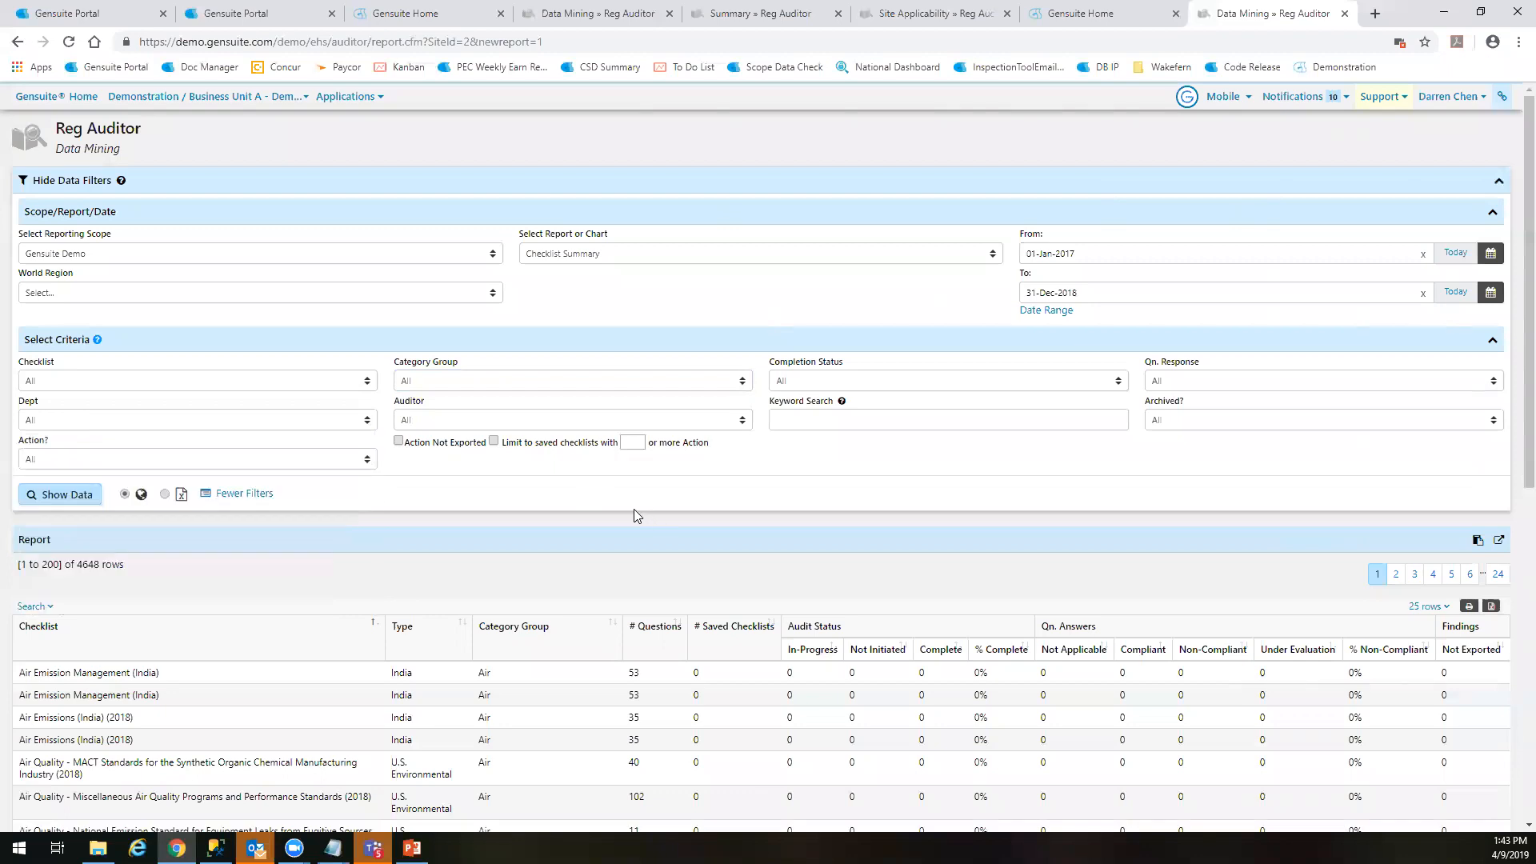
click(100, 496)
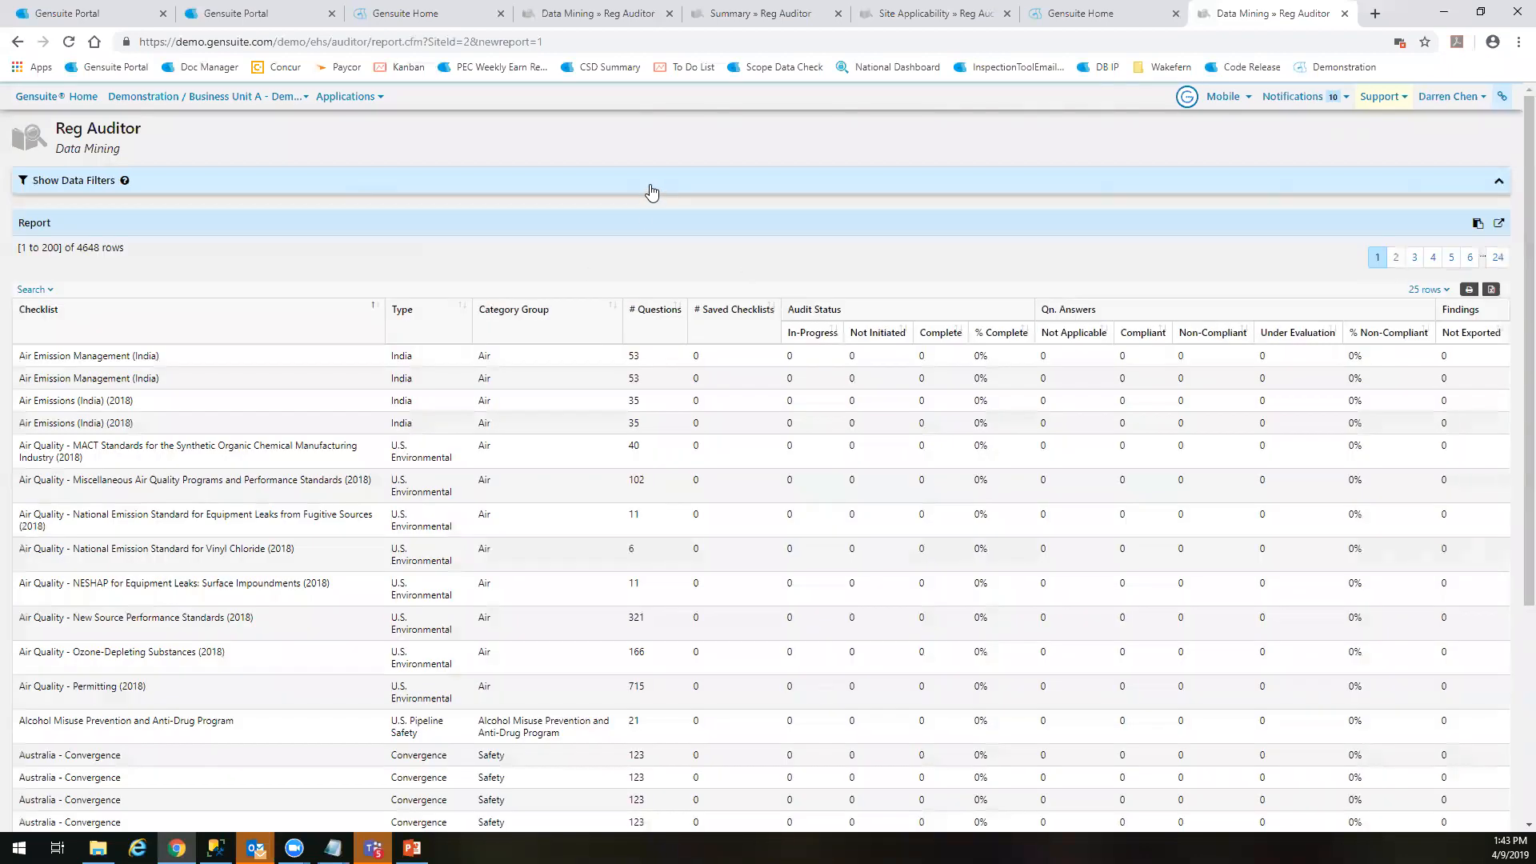
Change the reporting scope to Demonstration and regenerate the Checklist Summary report
click(652, 191)
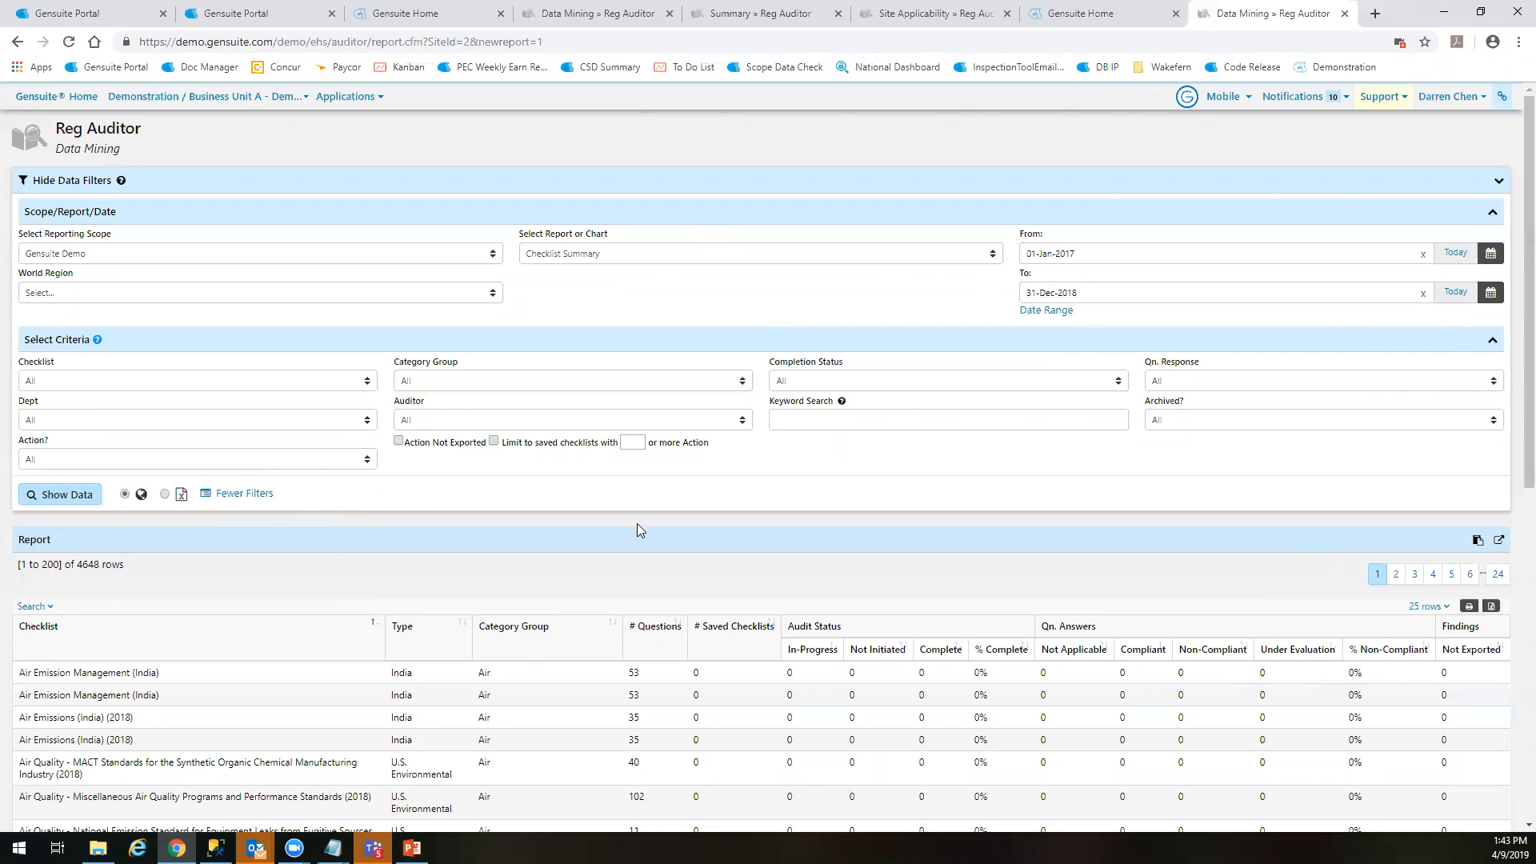
scroll(680, 532, down, 9)
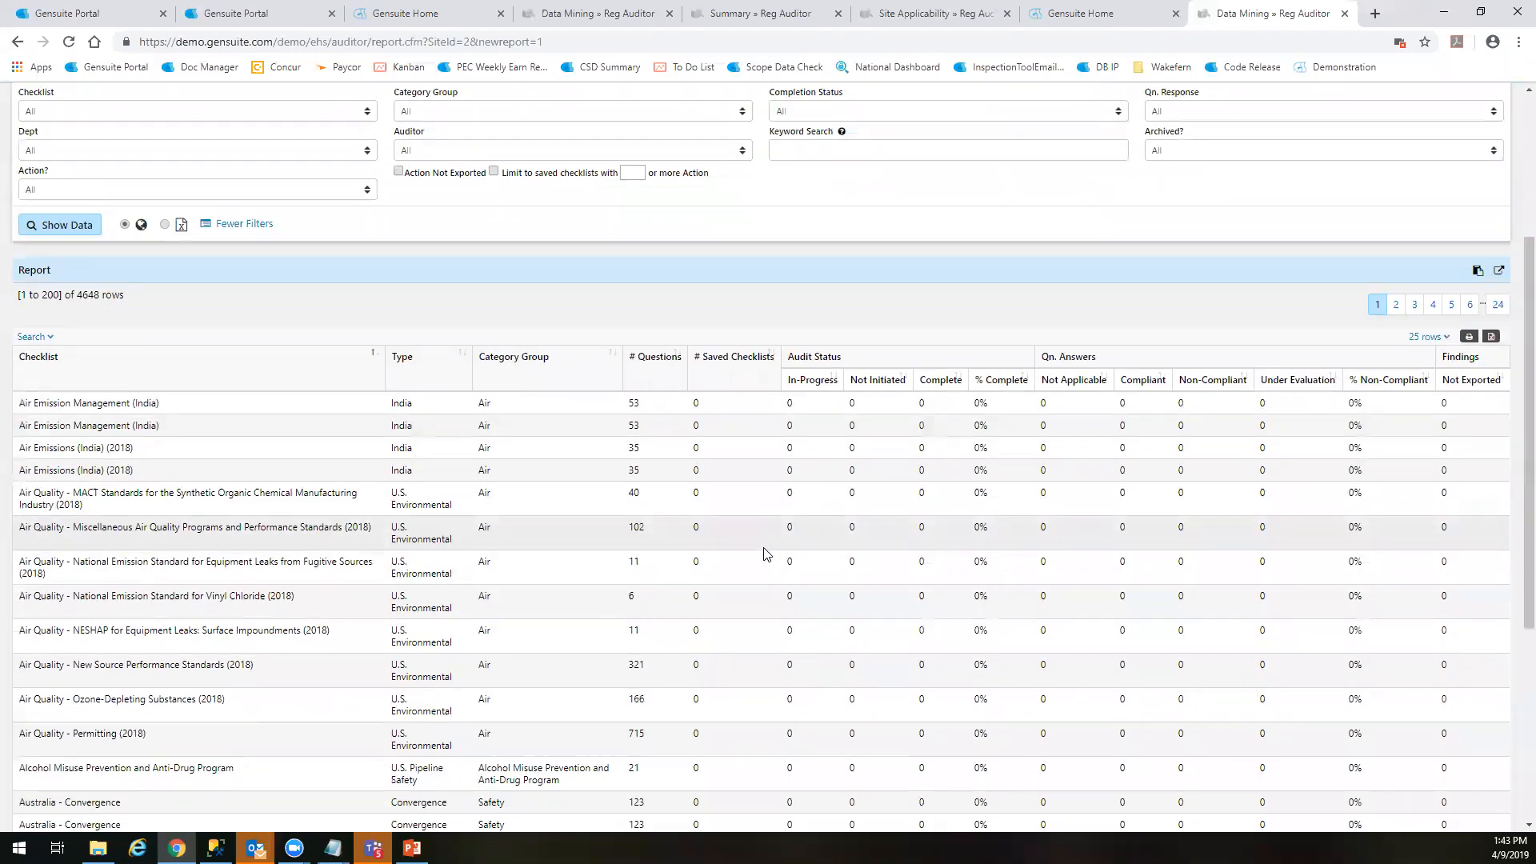
scroll(792, 544, up, 7)
scroll(819, 544, up, 2)
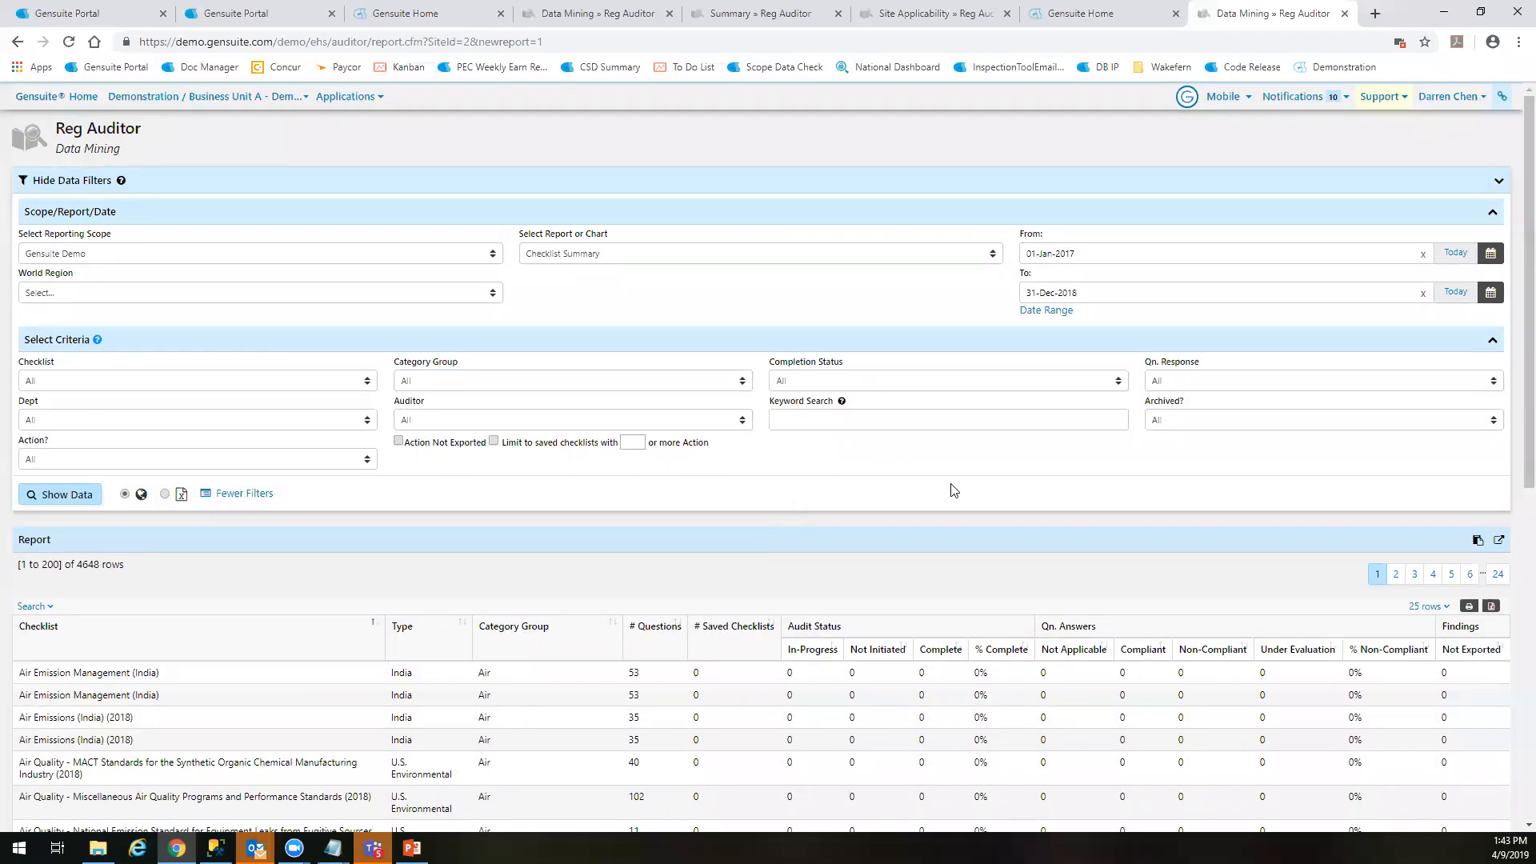
click(237, 255)
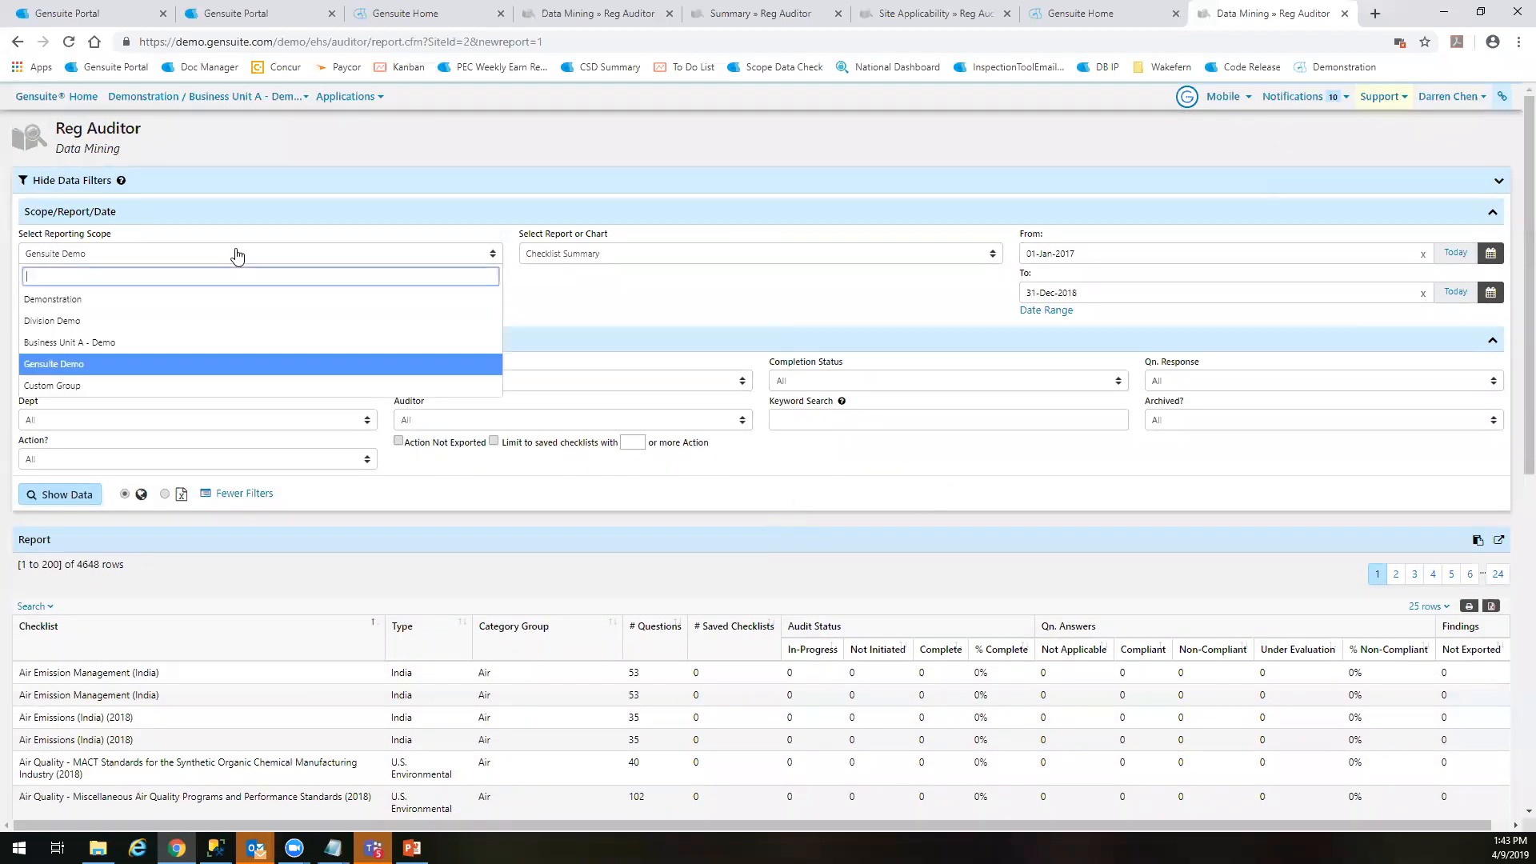
click(154, 302)
click(60, 493)
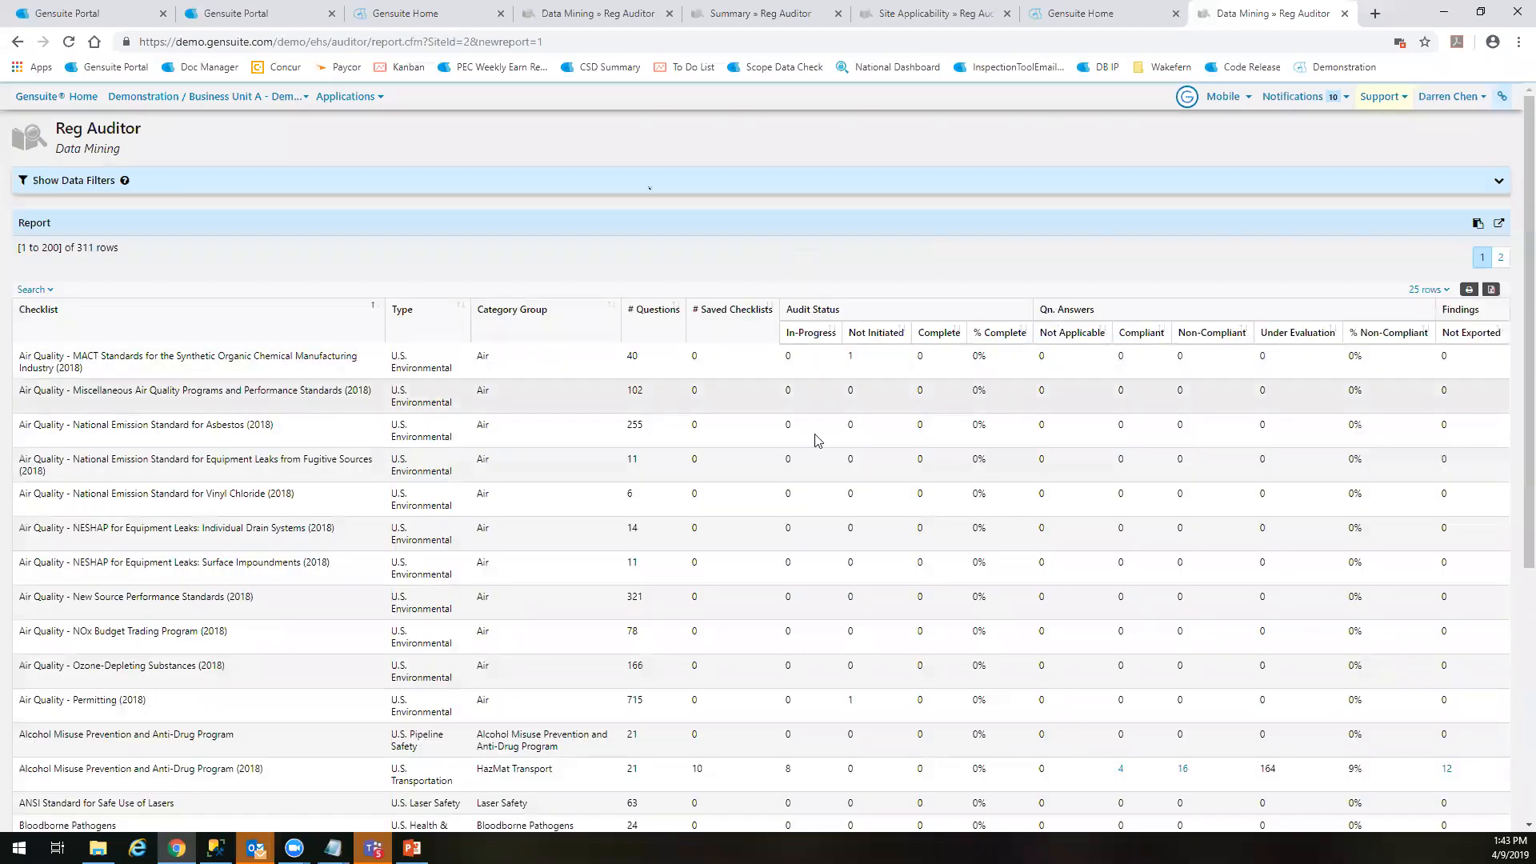
Examine the audit status, question answers and findings columns, especially for the Alcohol Misuse Prevention and Anti-Drug Program (2018) checklist
scroll(1007, 432, down, 1)
scroll(1006, 432, down, 3)
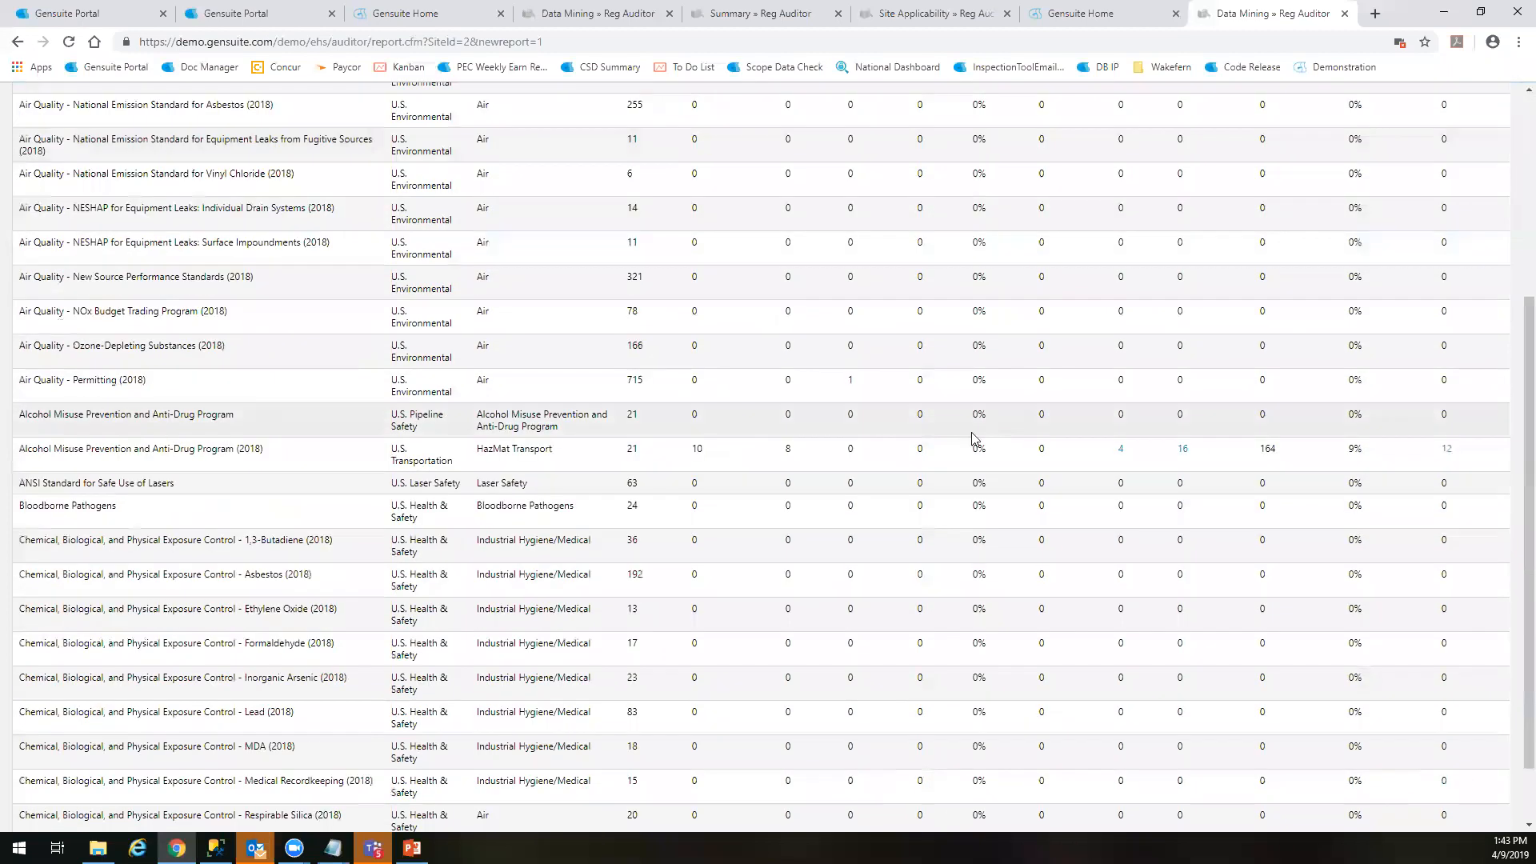
scroll(884, 468, up, 3)
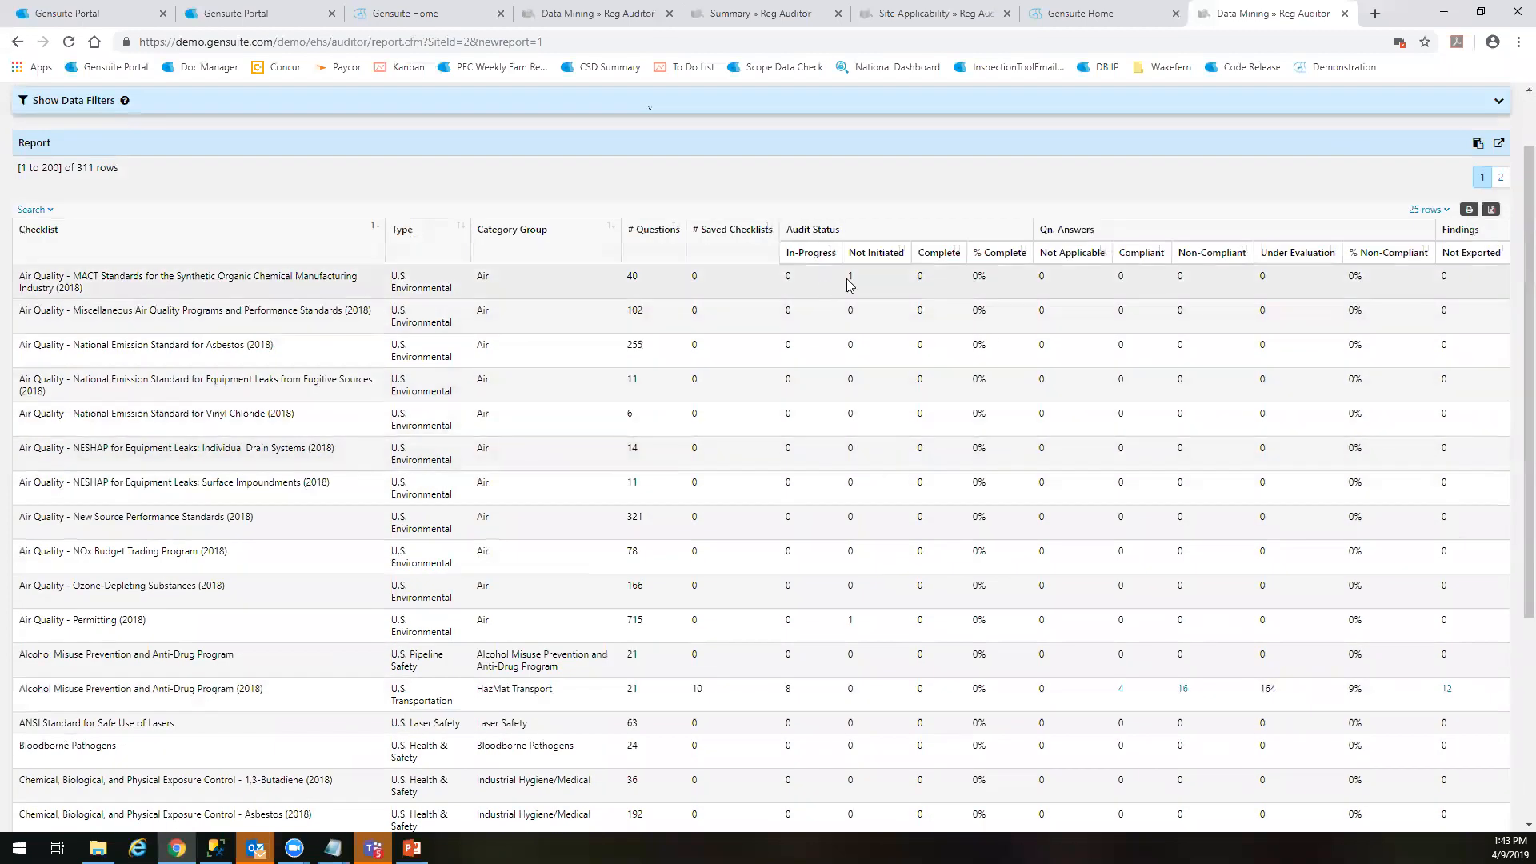
scroll(872, 569, down, 1)
scroll(872, 564, down, 5)
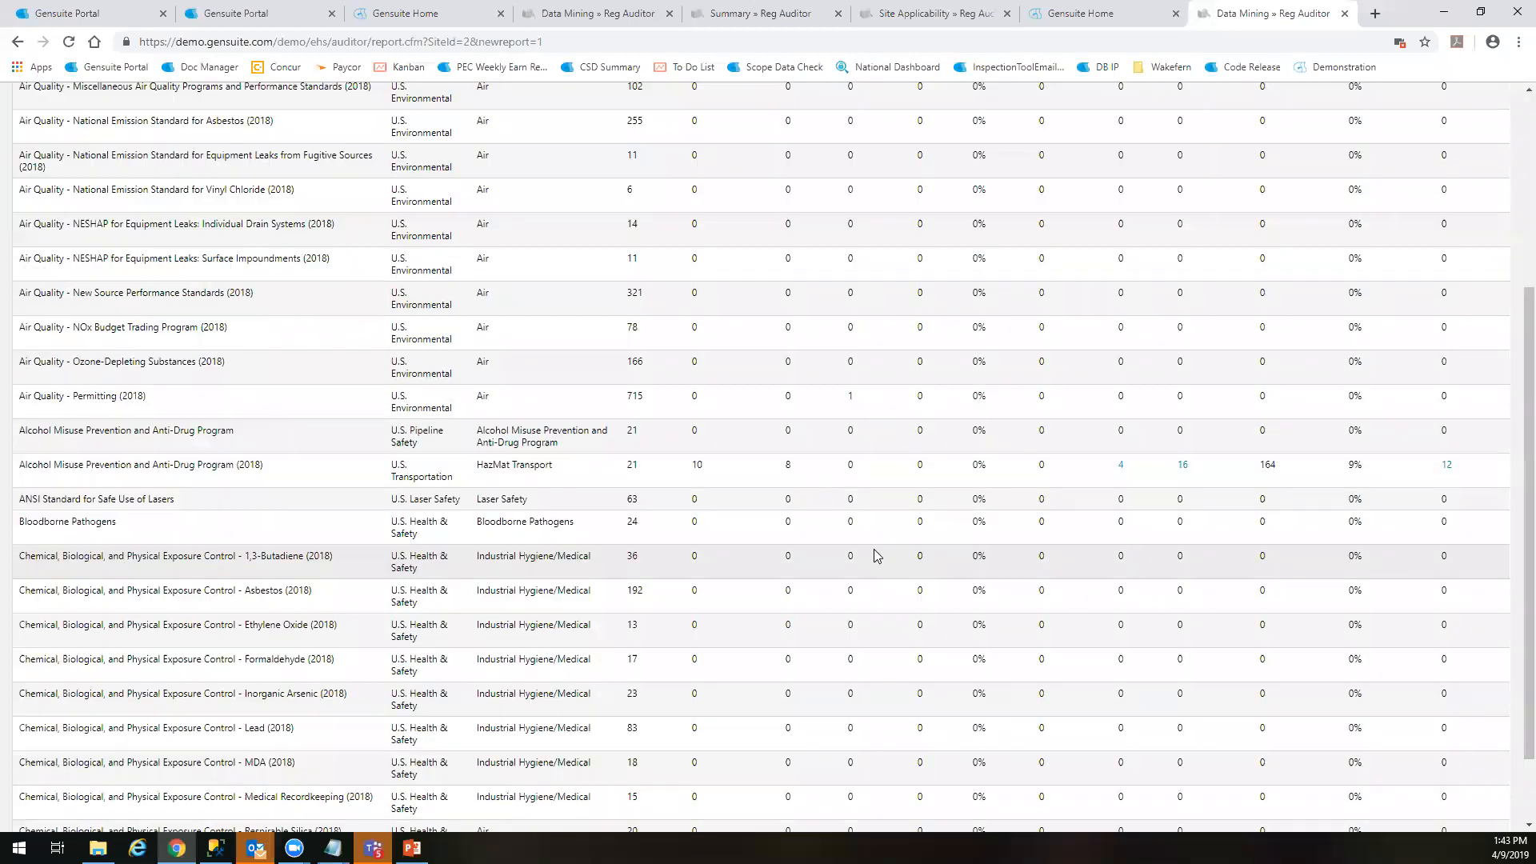
scroll(864, 536, up, 3)
drag(977, 532, 854, 540)
scroll(887, 575, up, 3)
scroll(878, 594, down, 1)
scroll(879, 594, down, 2)
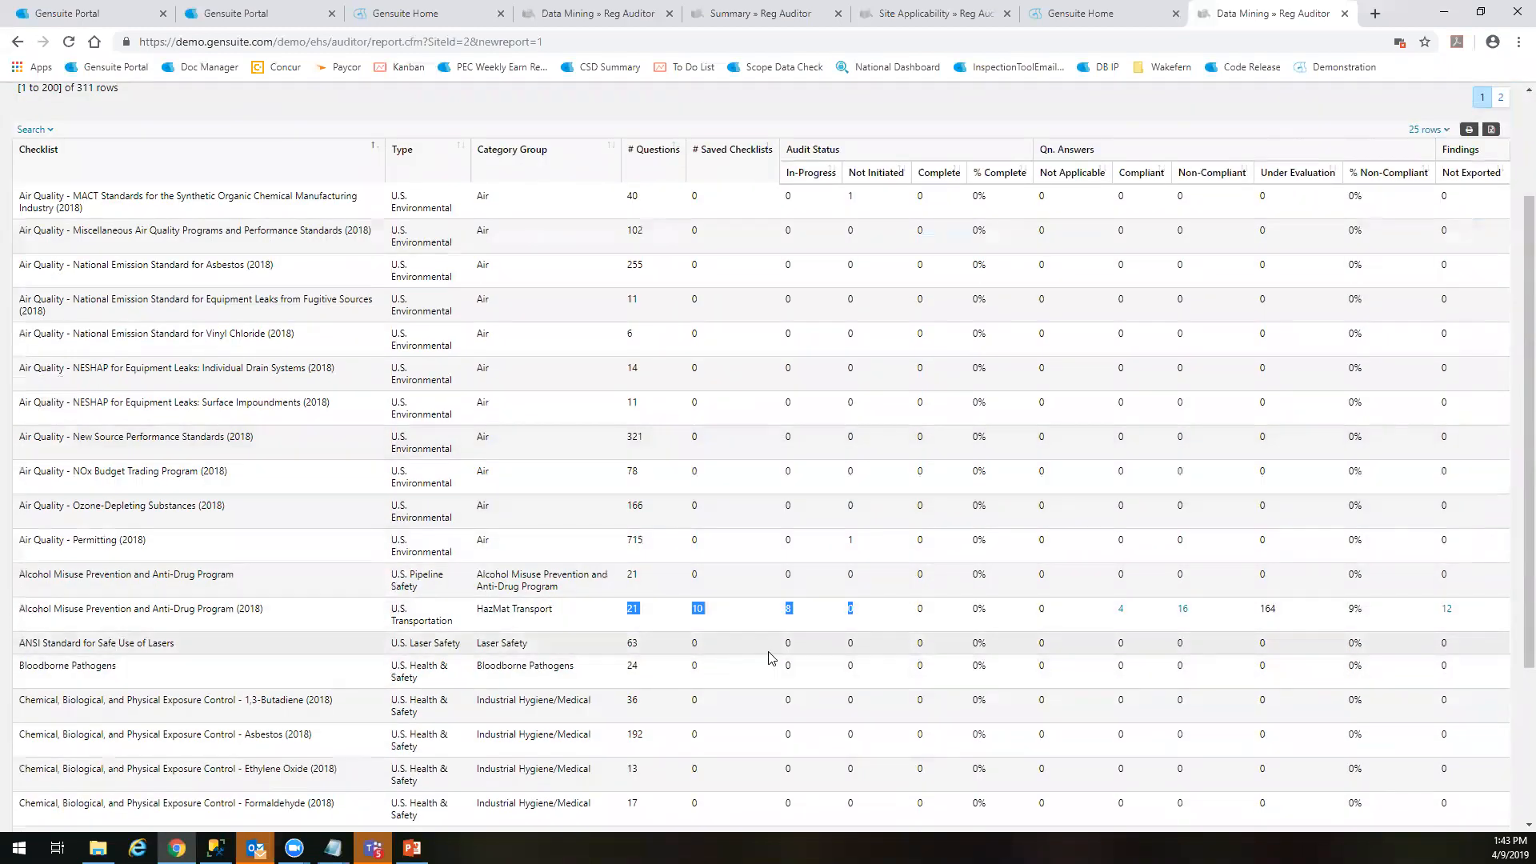
click(810, 623)
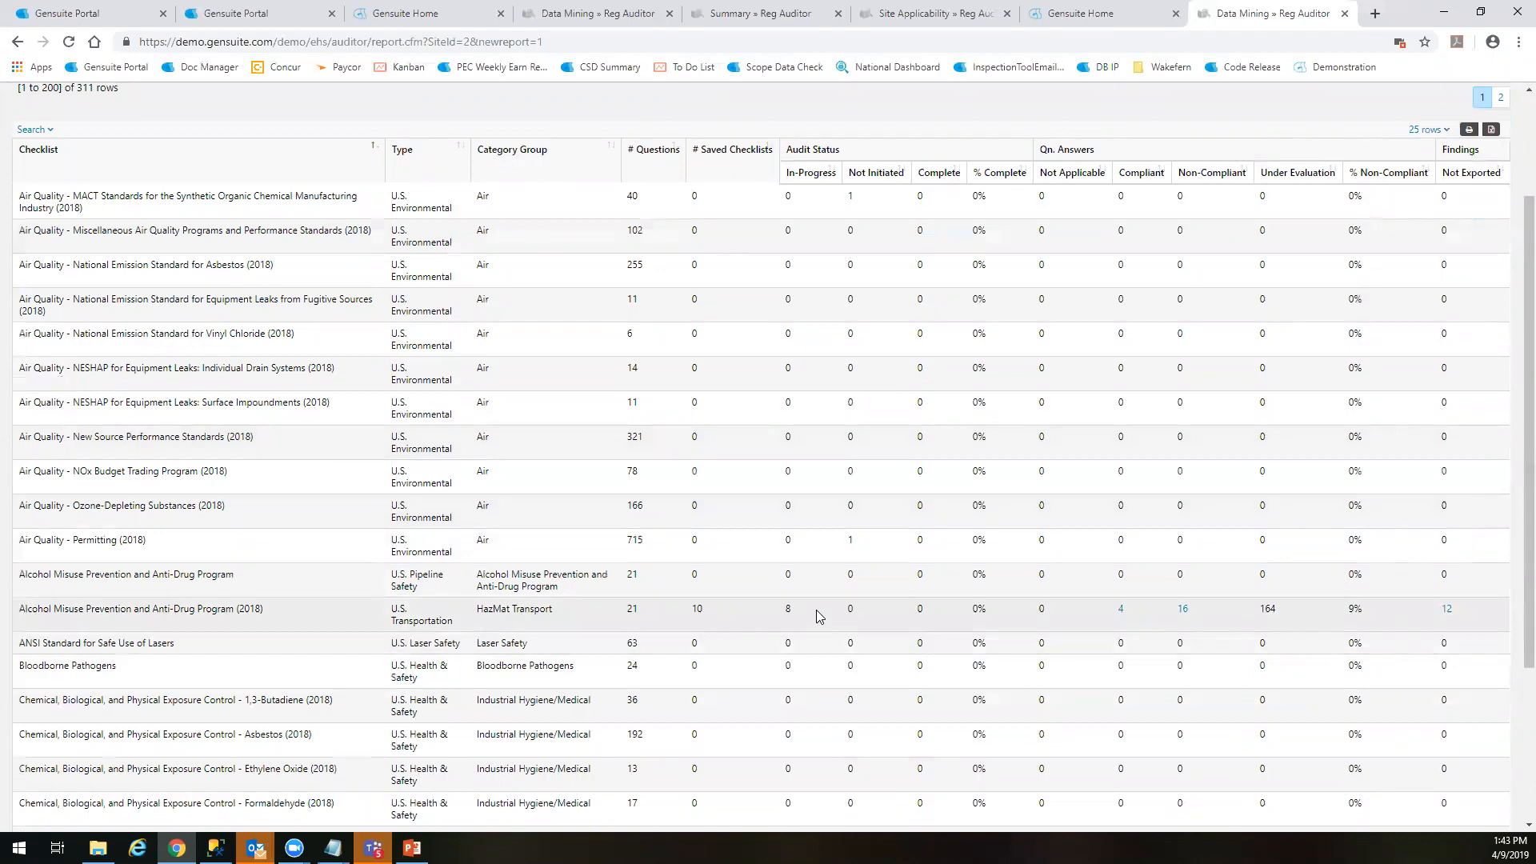
Review the In-Progress, % Complete and Under Evaluation values in the Alcohol Misuse Prevention and Anti-Drug Program (2018) row
drag(810, 610, 1035, 614)
click(976, 612)
click(1234, 634)
Switch the report type to Checklist Details by question and try to generate it with the Checklist filter at All
scroll(1260, 614, up, 4)
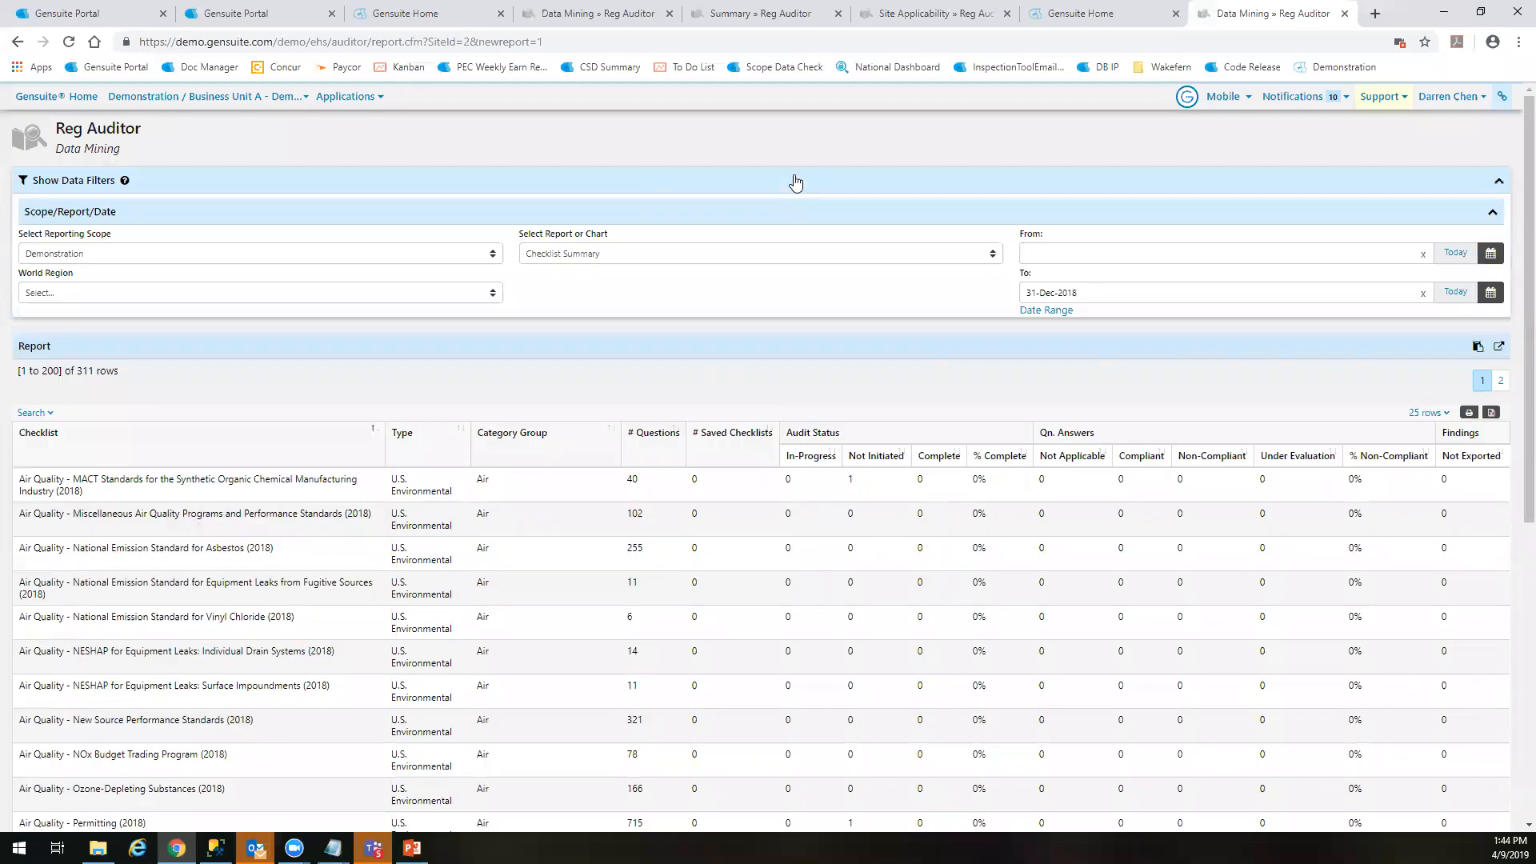
click(795, 183)
click(621, 255)
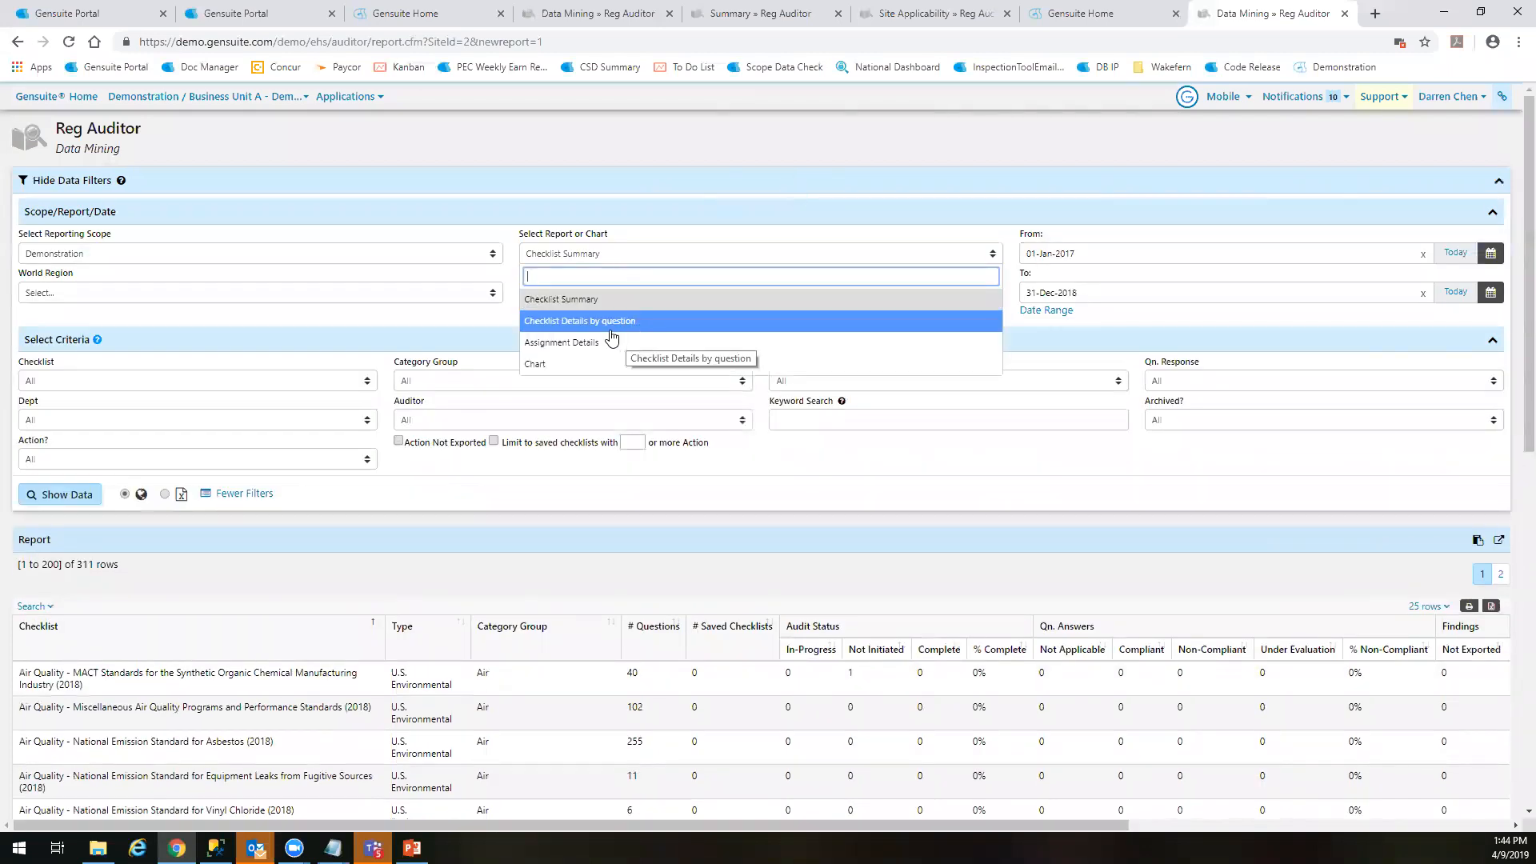
click(613, 323)
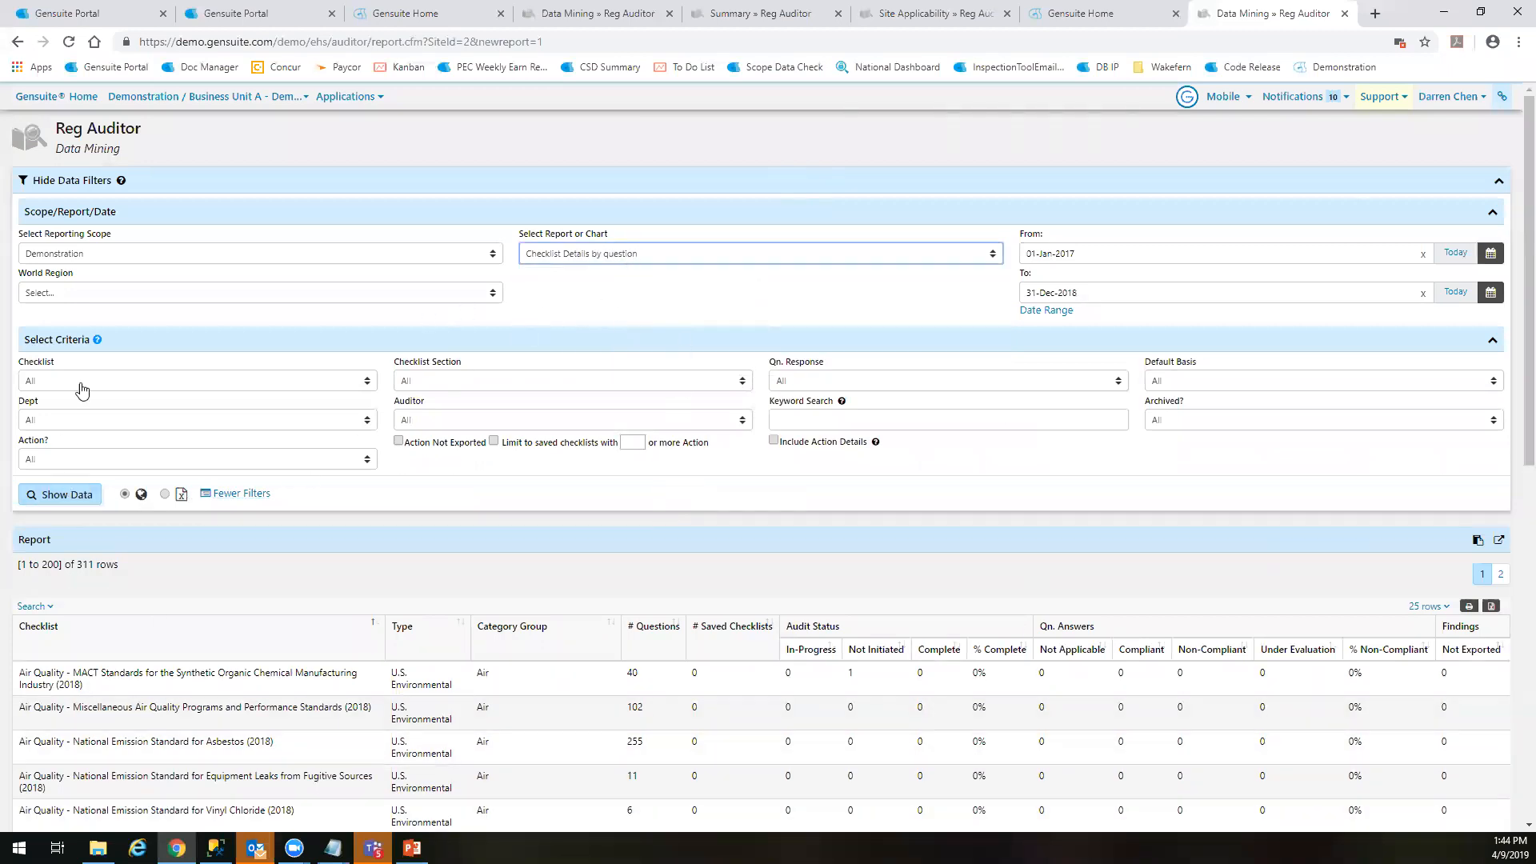
click(71, 490)
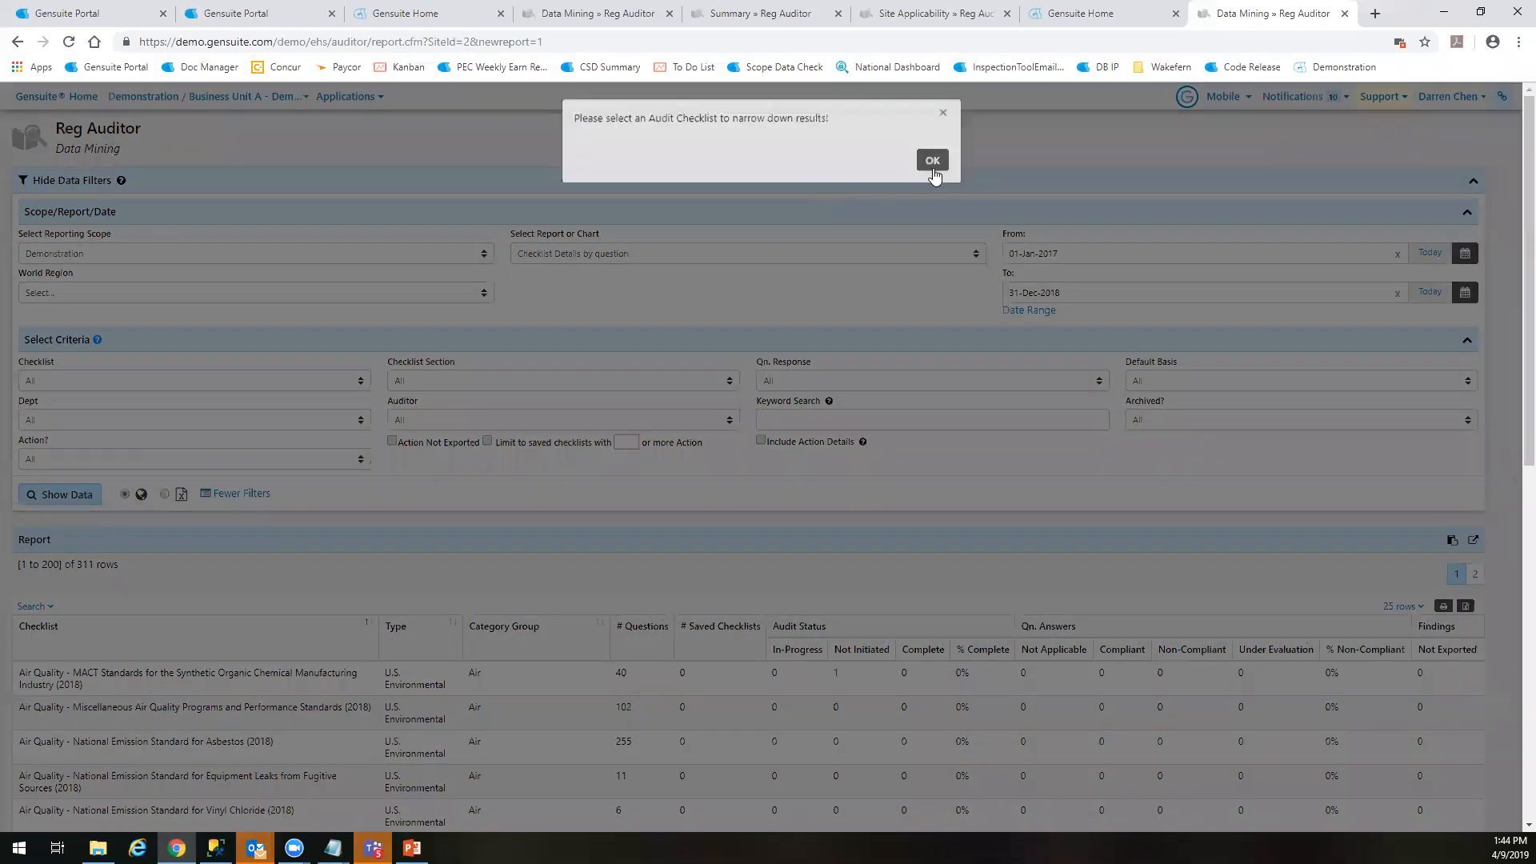
Set the Checklist filter to Hazardous Materials - EPCRA (2018) and generate the question details report
click(149, 377)
scroll(160, 512, down, 10)
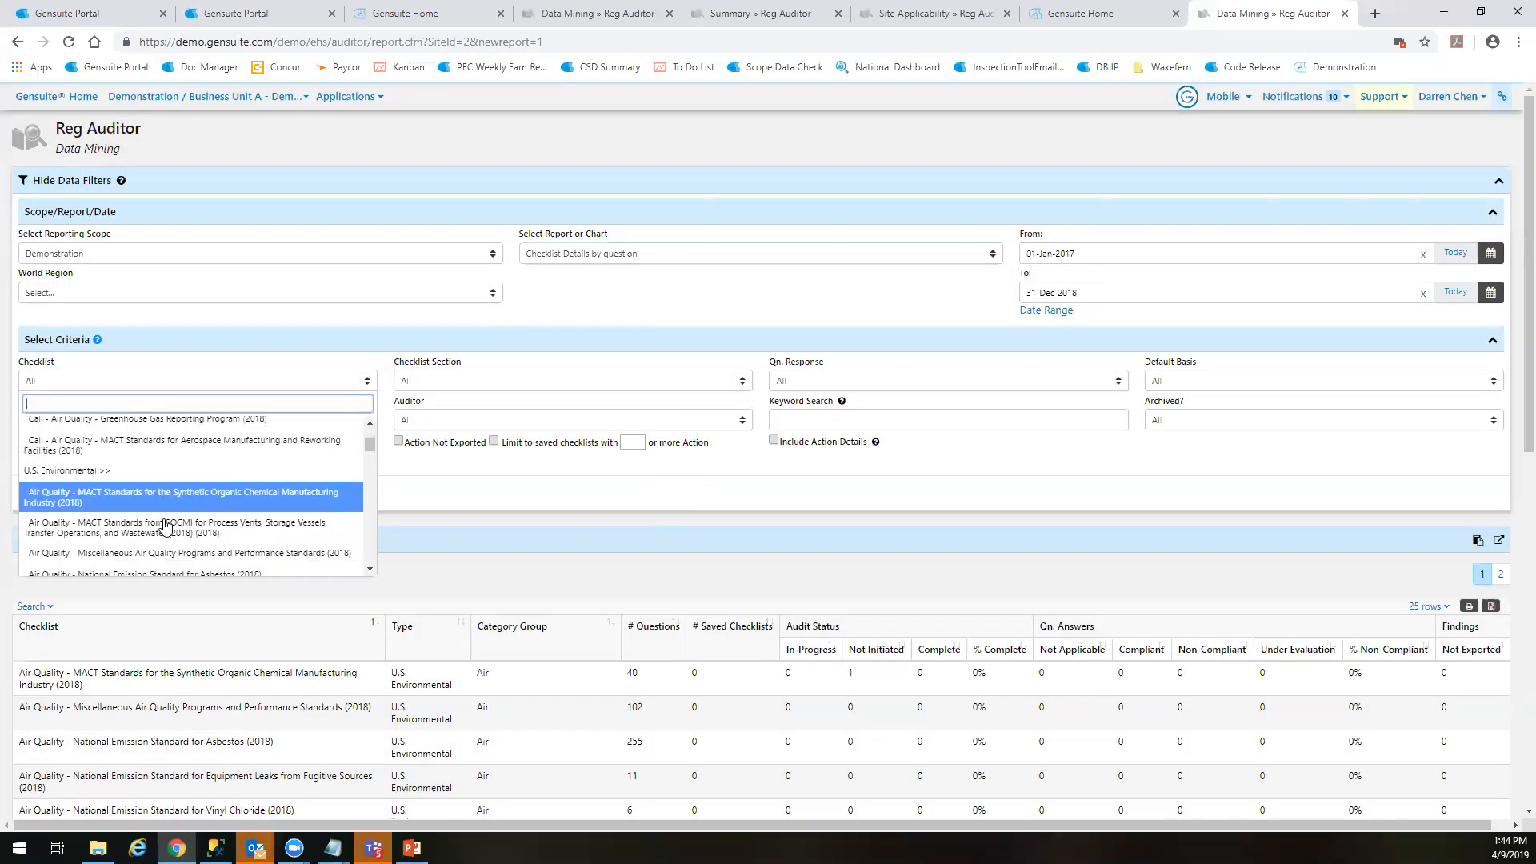
scroll(166, 526, up, 3)
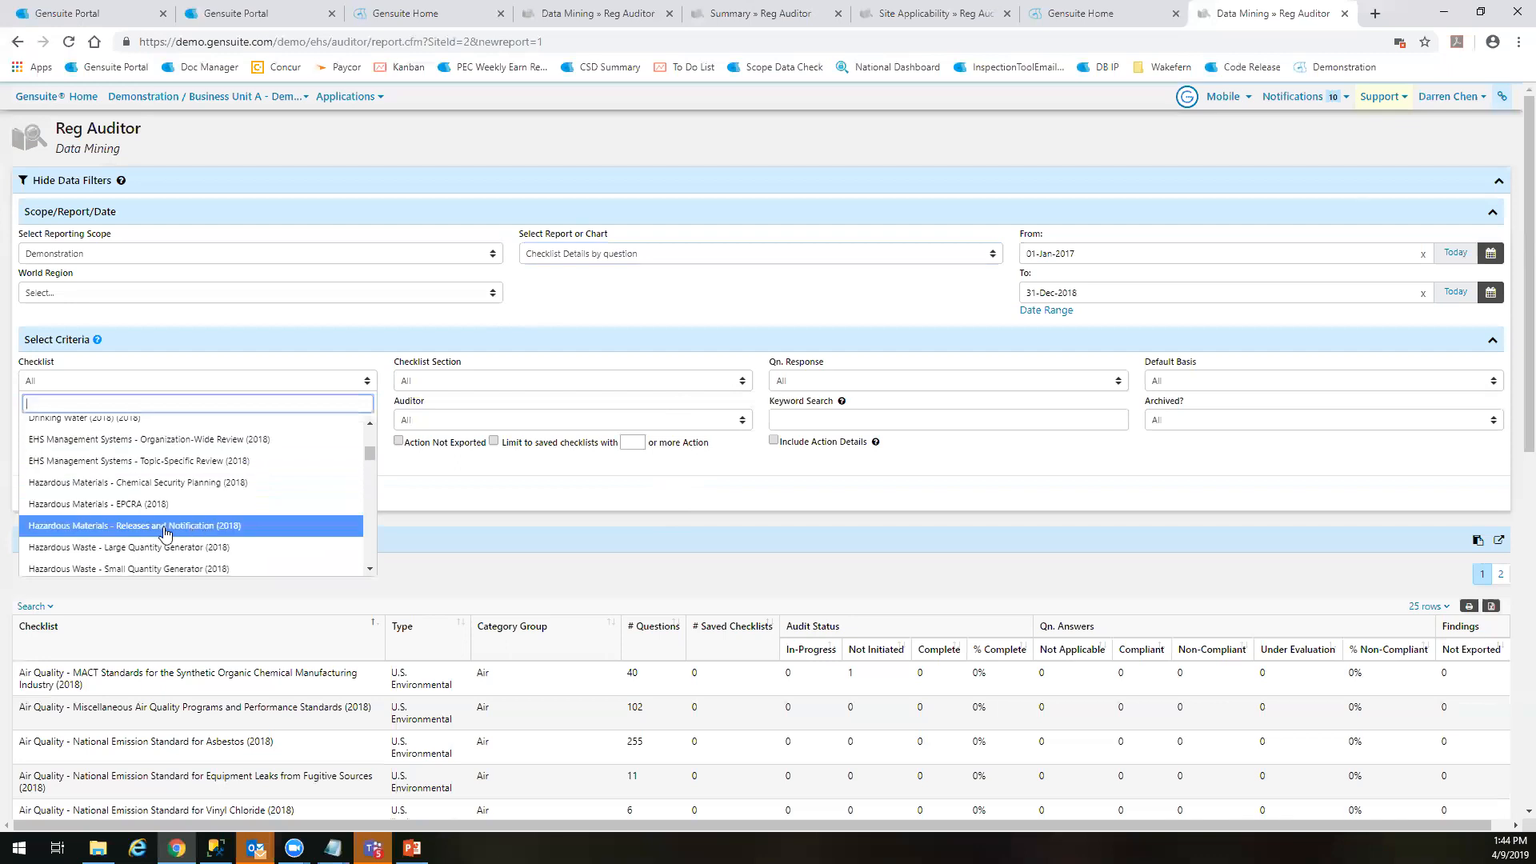
click(174, 505)
click(70, 491)
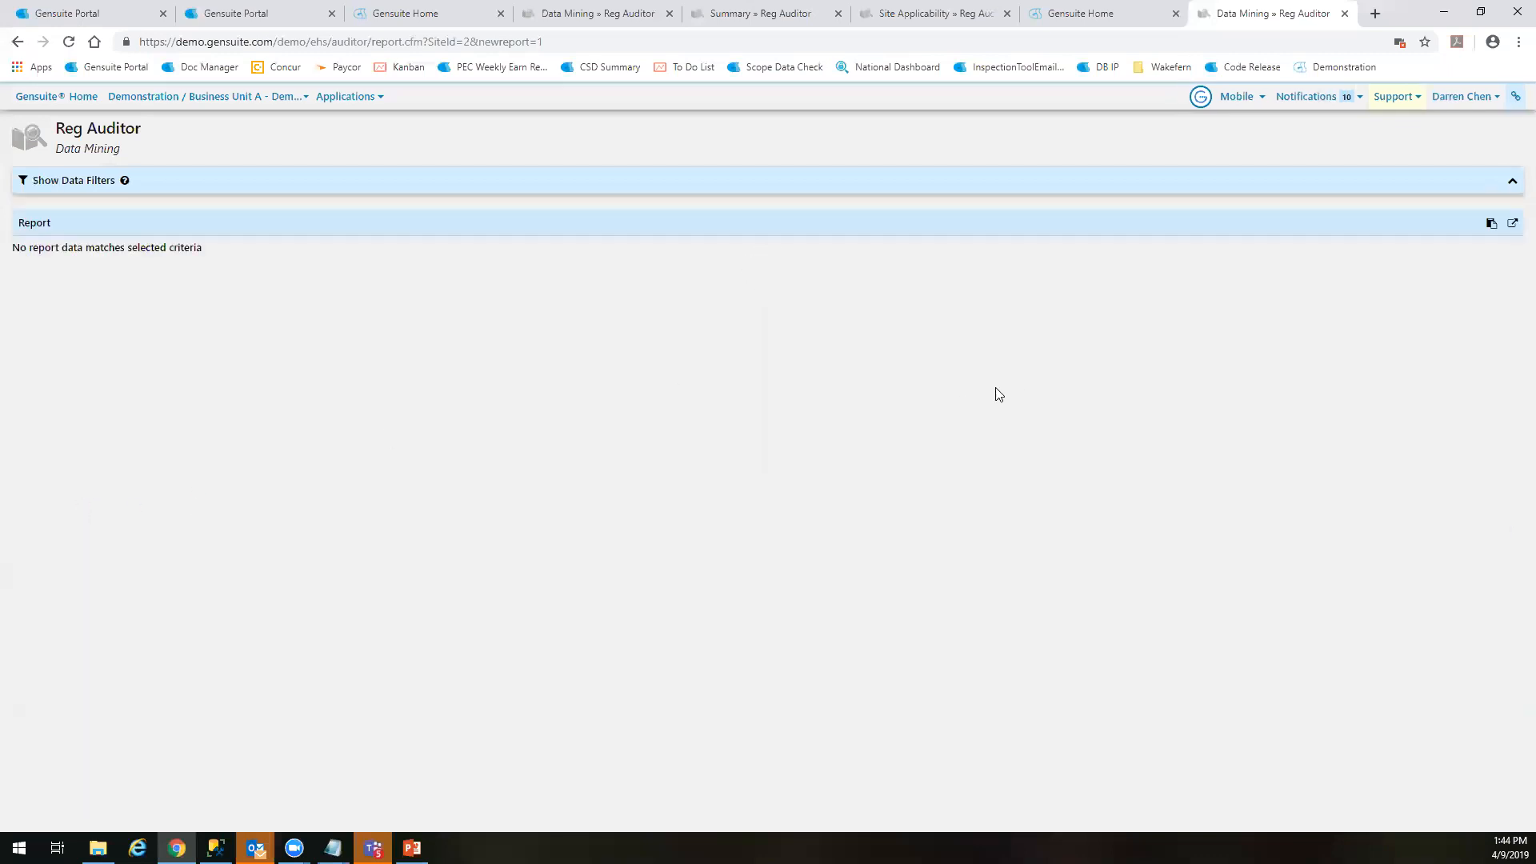
Regenerate the question details for Cali - Air Quality - MACT Standards for Aerospace Manufacturing and Reworking Facilities (2018) and look through the answers
click(316, 182)
click(200, 383)
scroll(187, 479, up, 3)
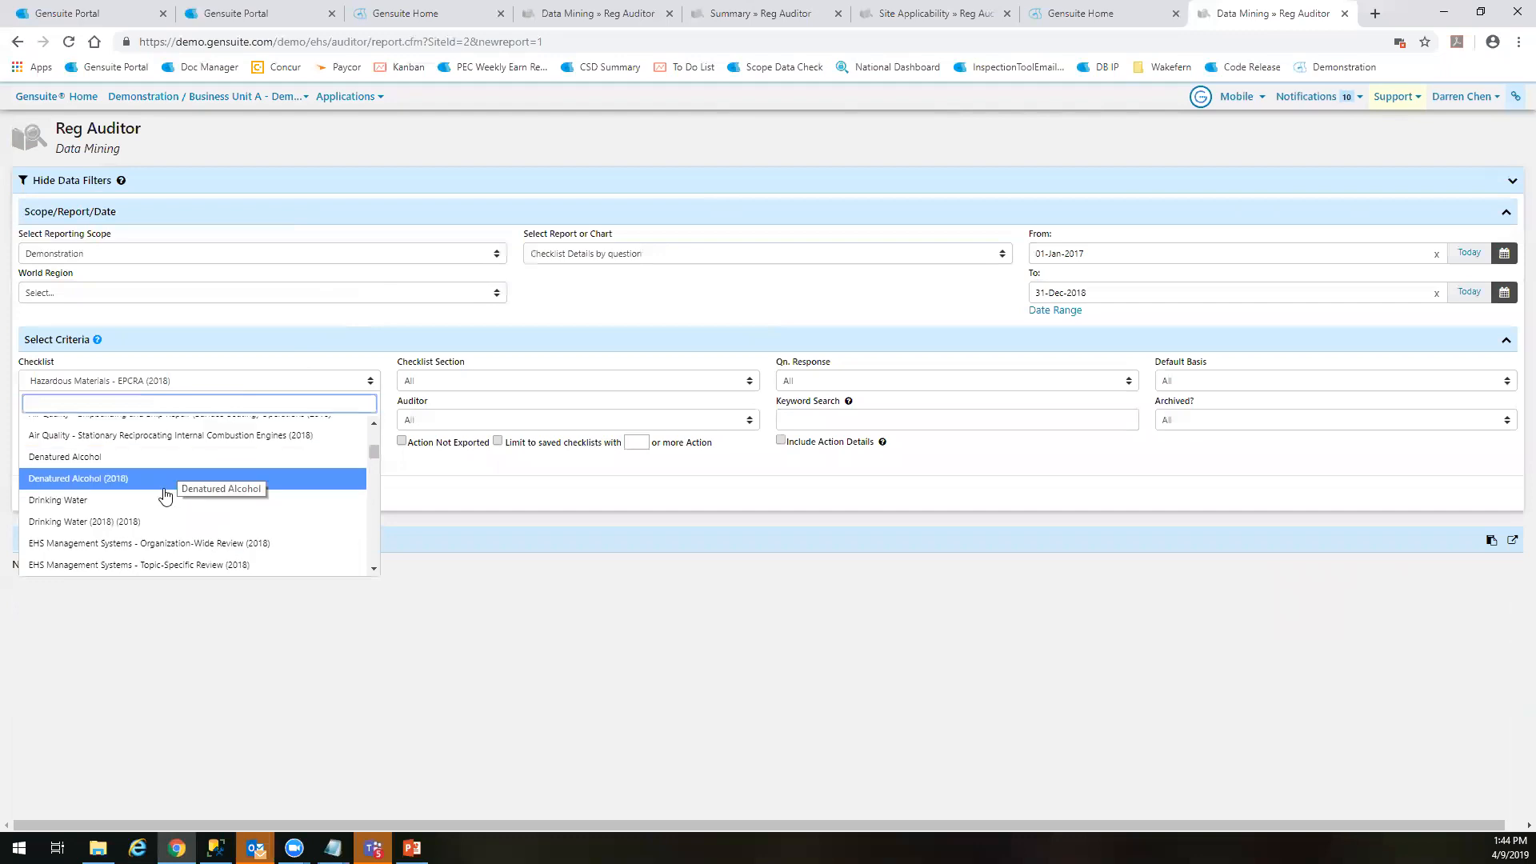
scroll(144, 505, up, 5)
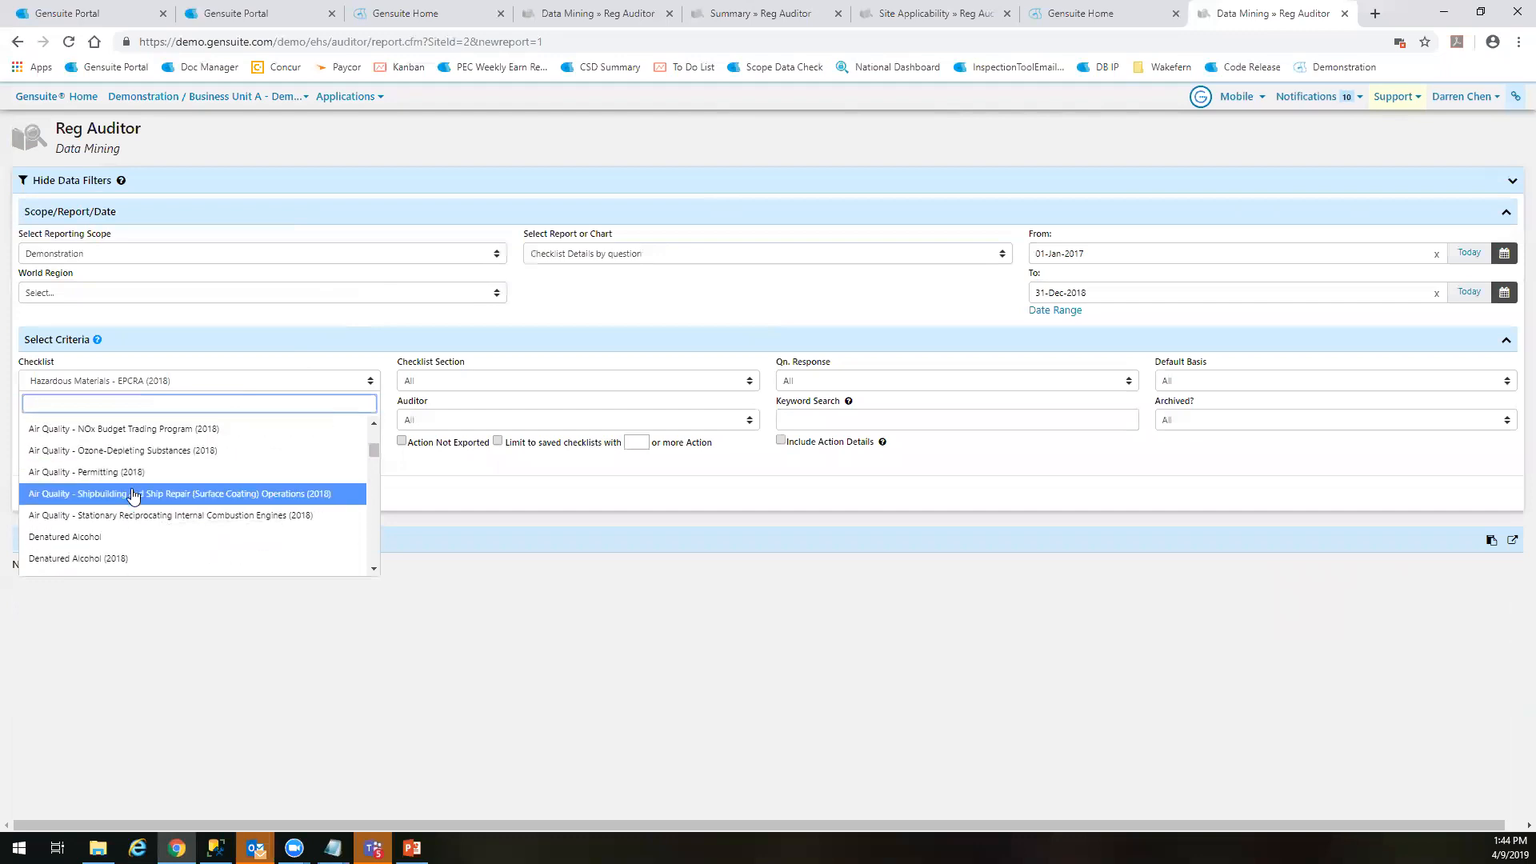
click(135, 499)
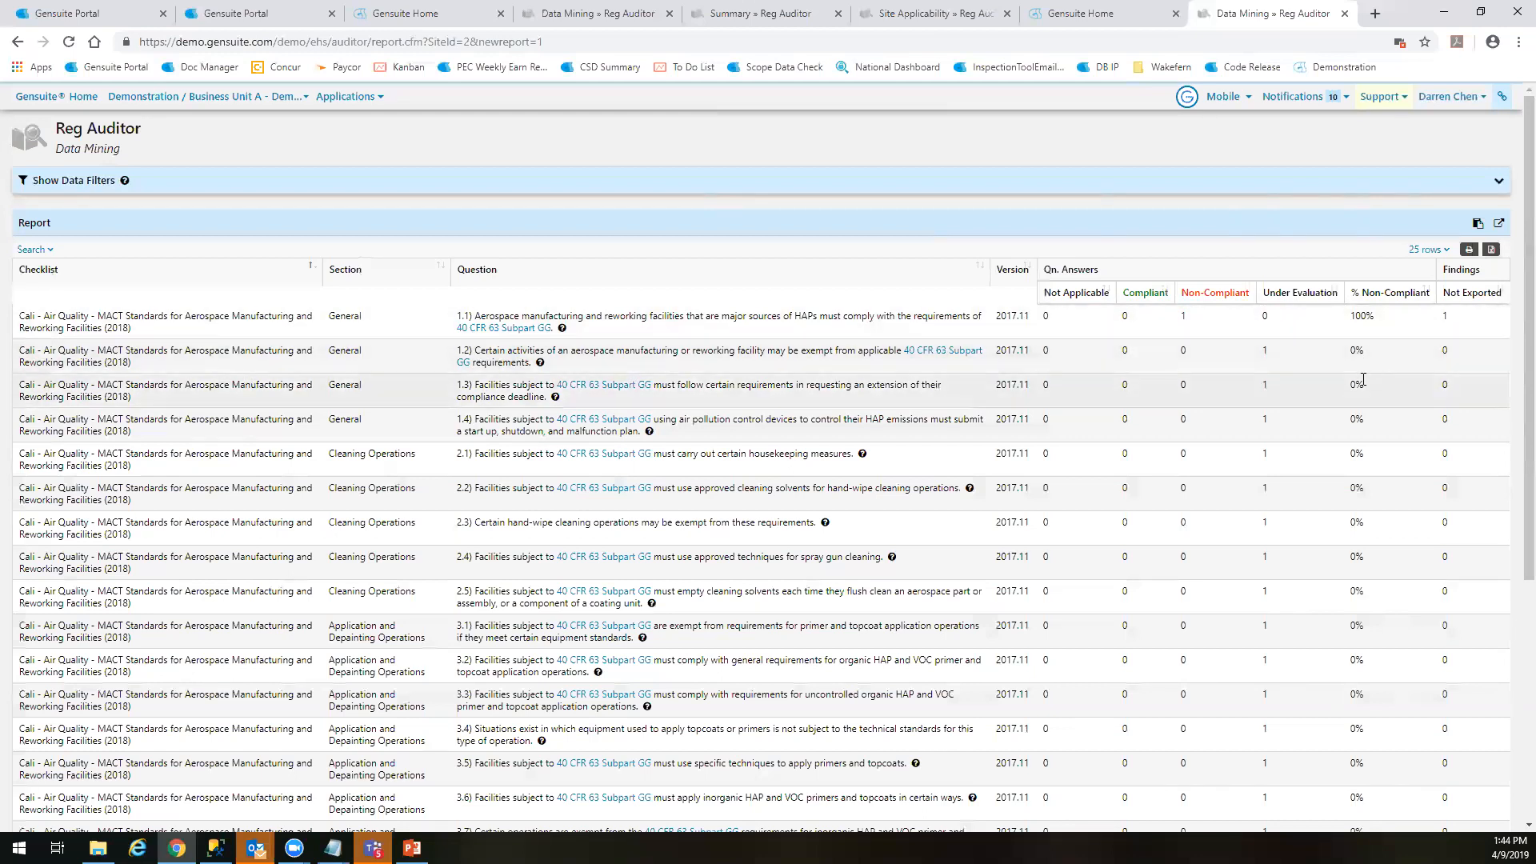
scroll(1320, 384, down, 3)
scroll(1361, 352, up, 3)
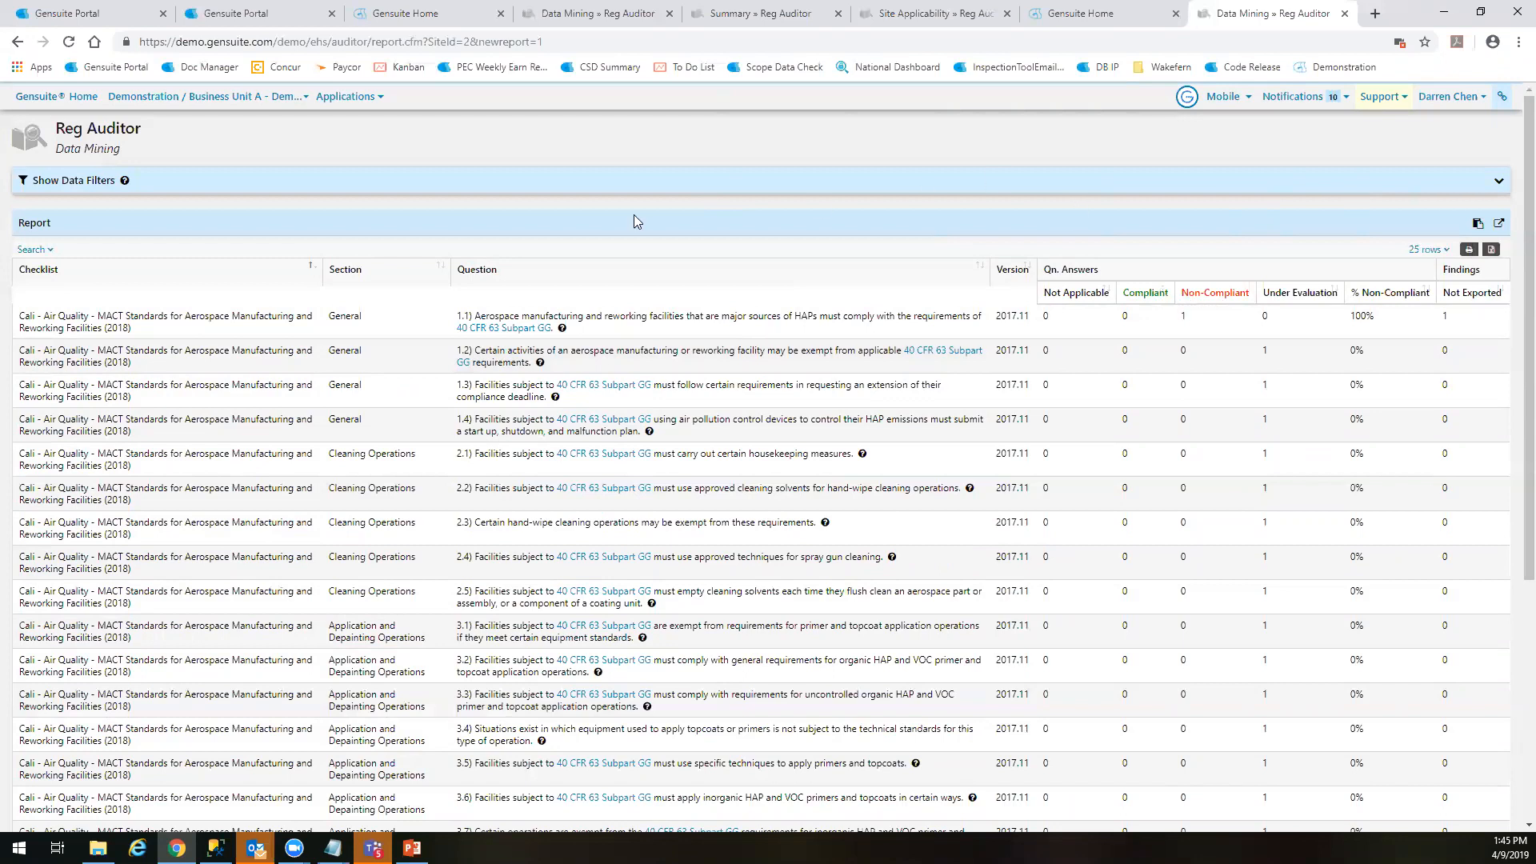
Change the report type to Assignment Details and generate the report
click(461, 176)
click(666, 265)
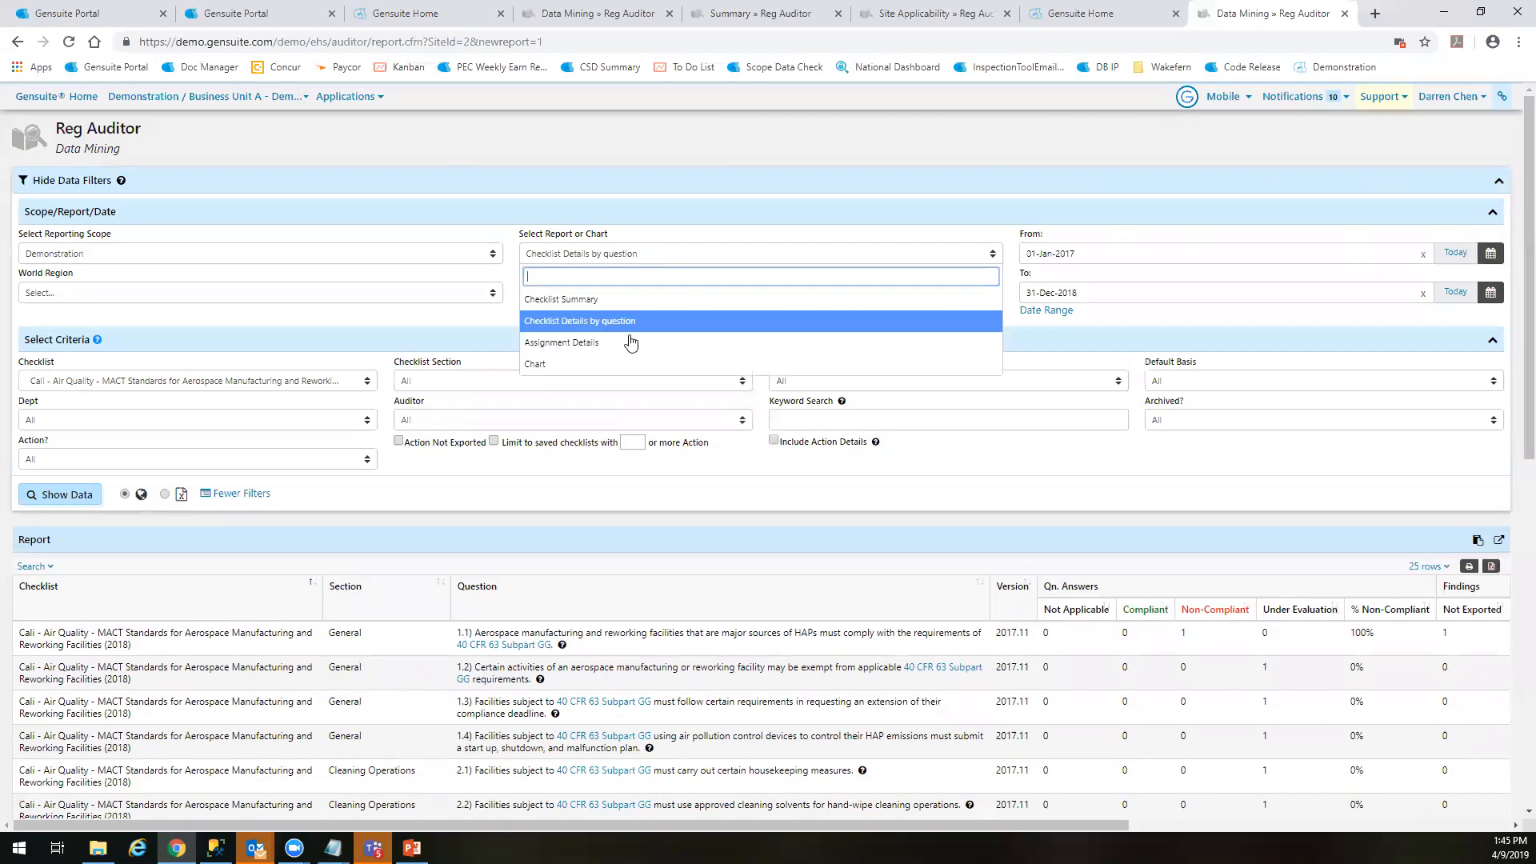
click(650, 340)
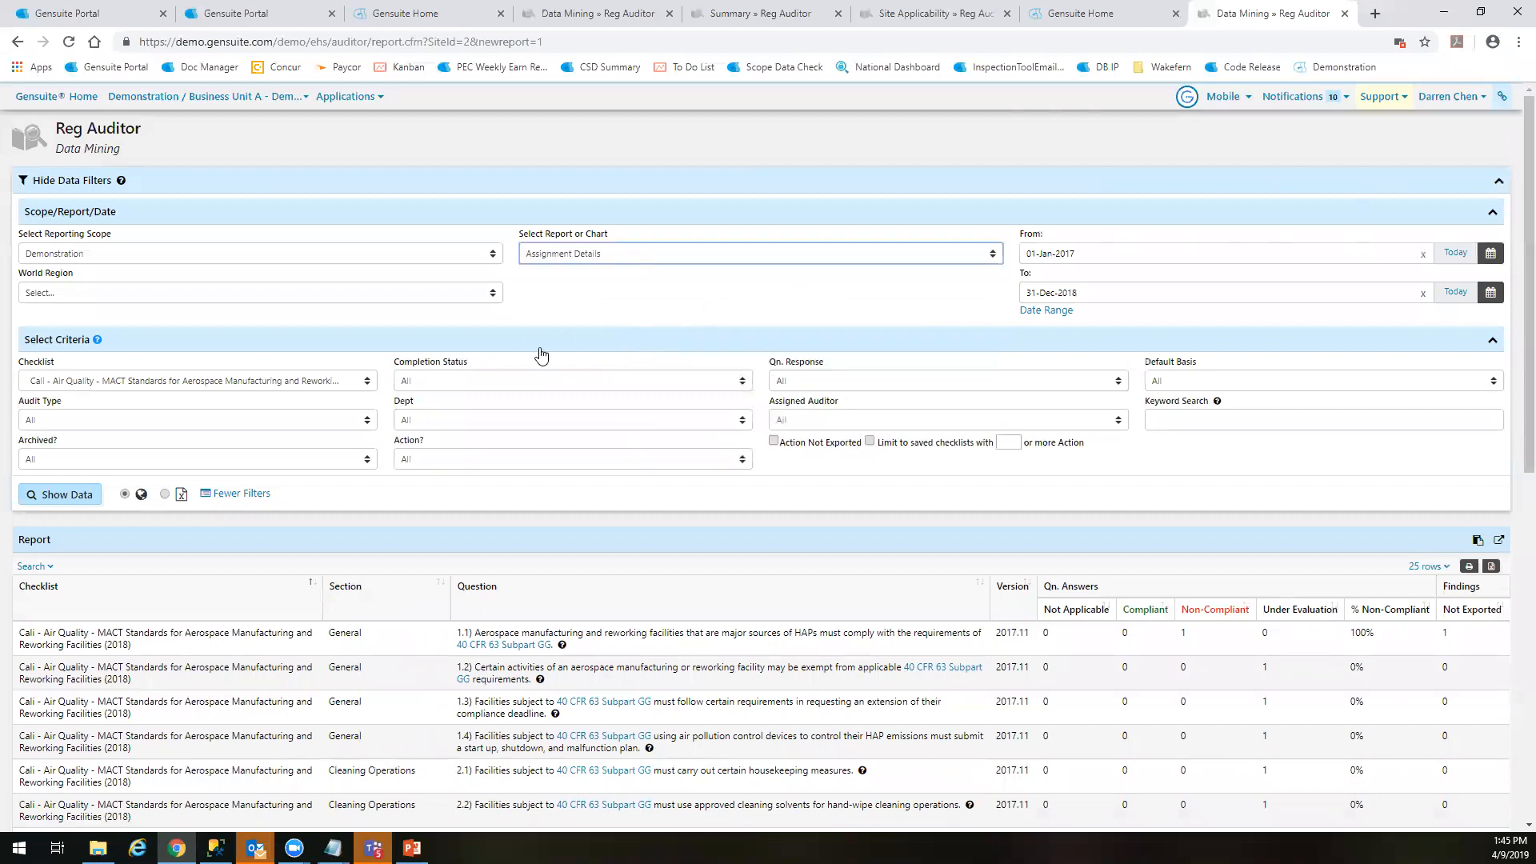
click(87, 495)
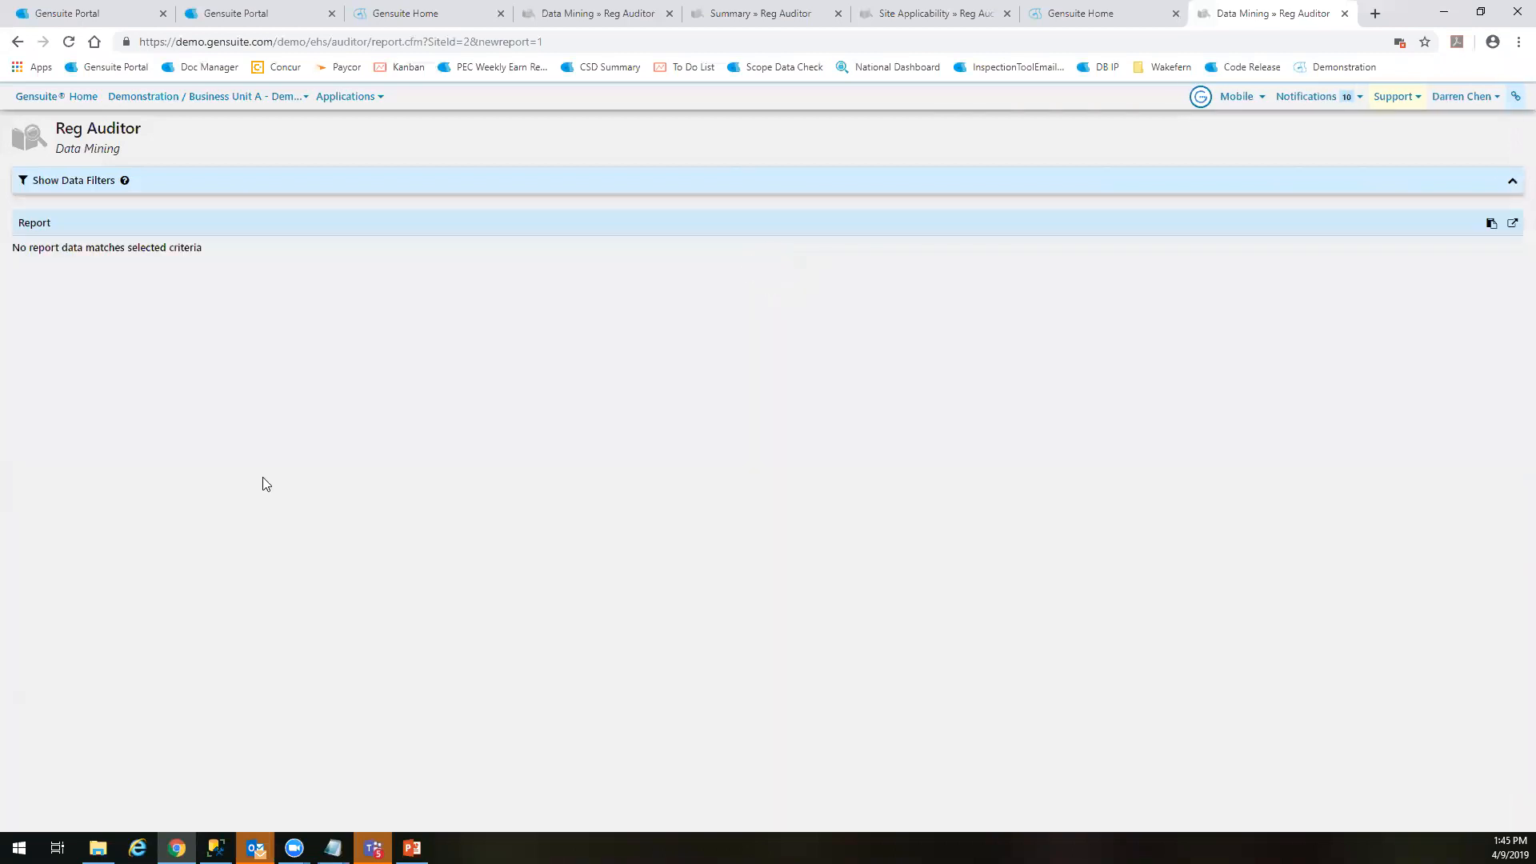
Set the Checklist filter to All and regenerate the Assignment Details report
click(264, 182)
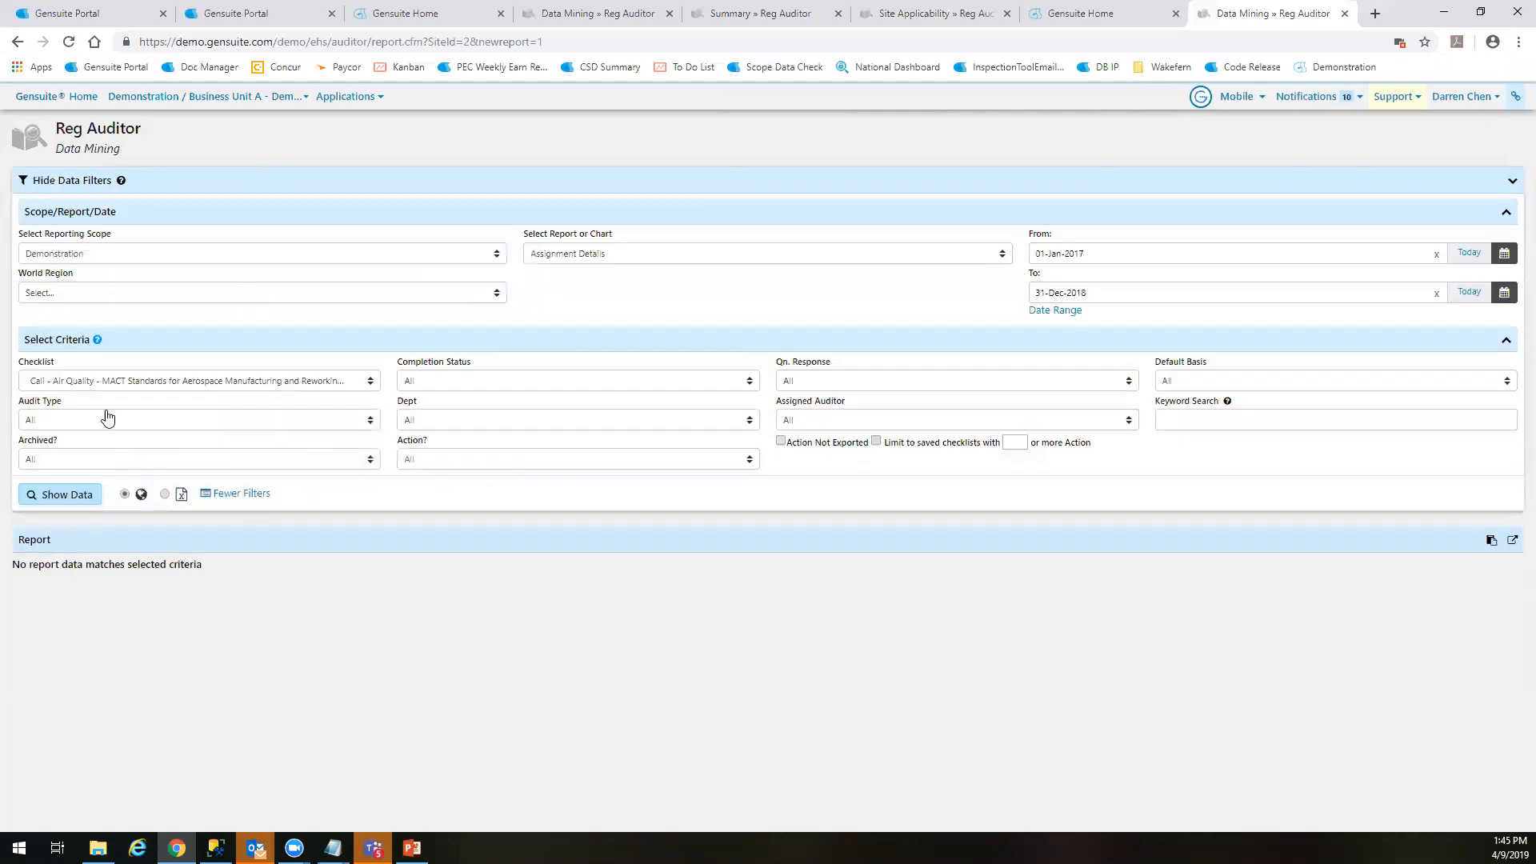
click(104, 383)
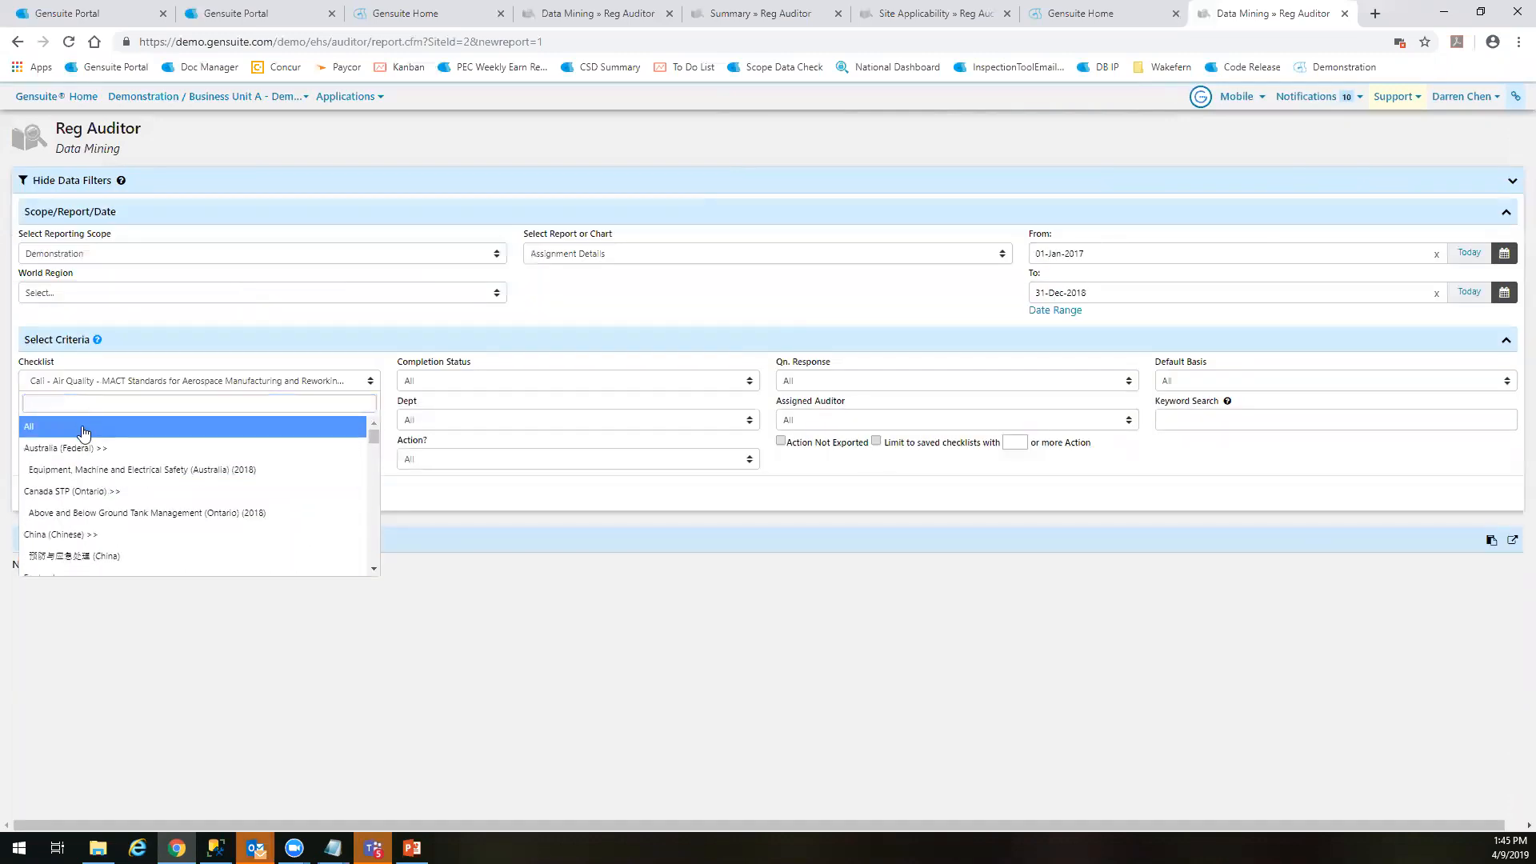
click(80, 421)
click(65, 490)
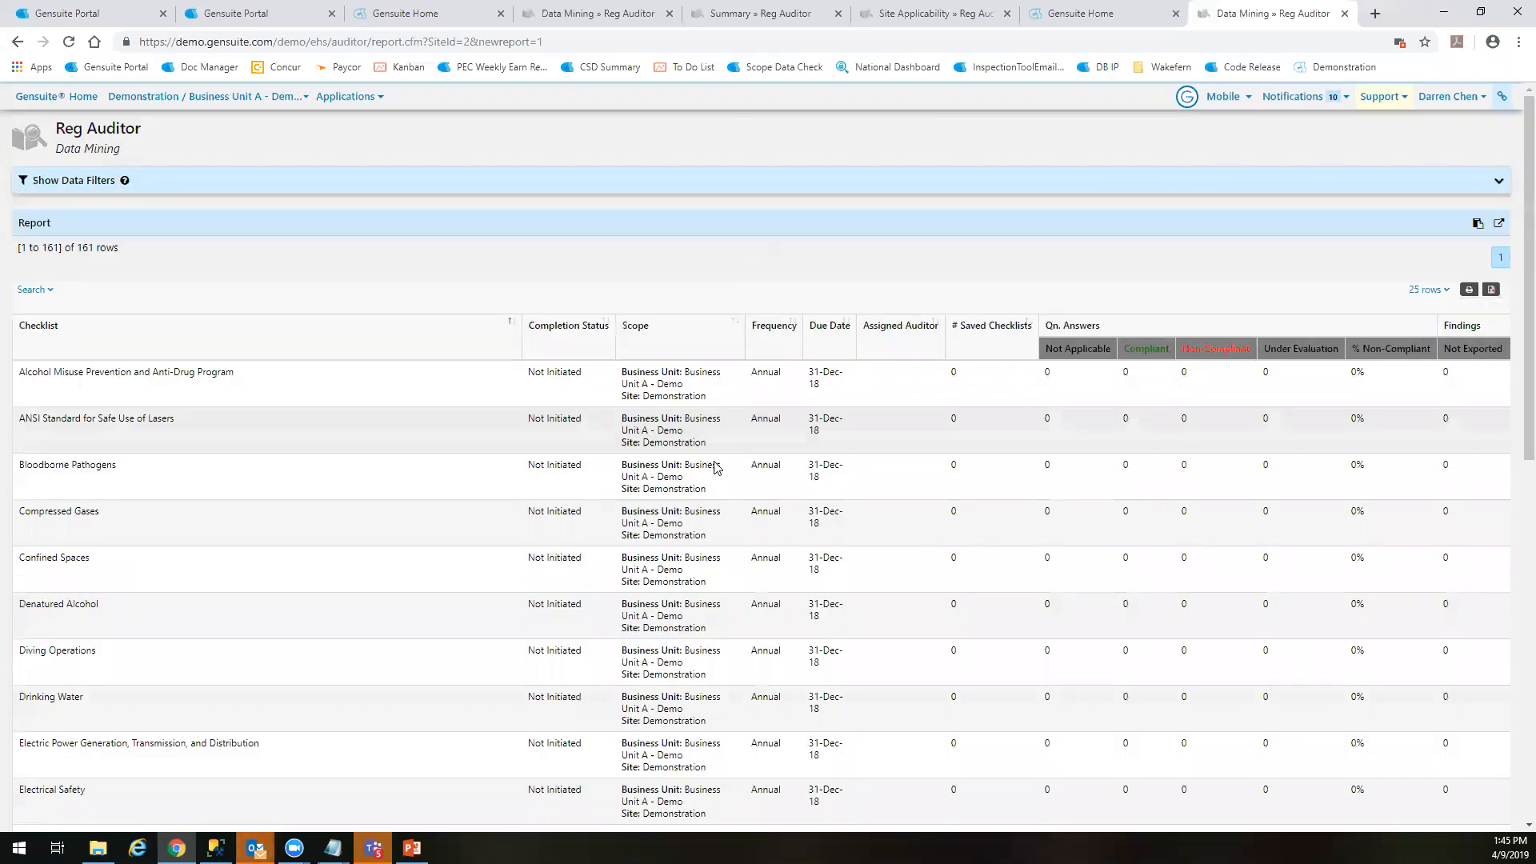
Examine the Assignment Details report's row total, completion status, scope, due date and question answer columns
scroll(304, 580, down, 10)
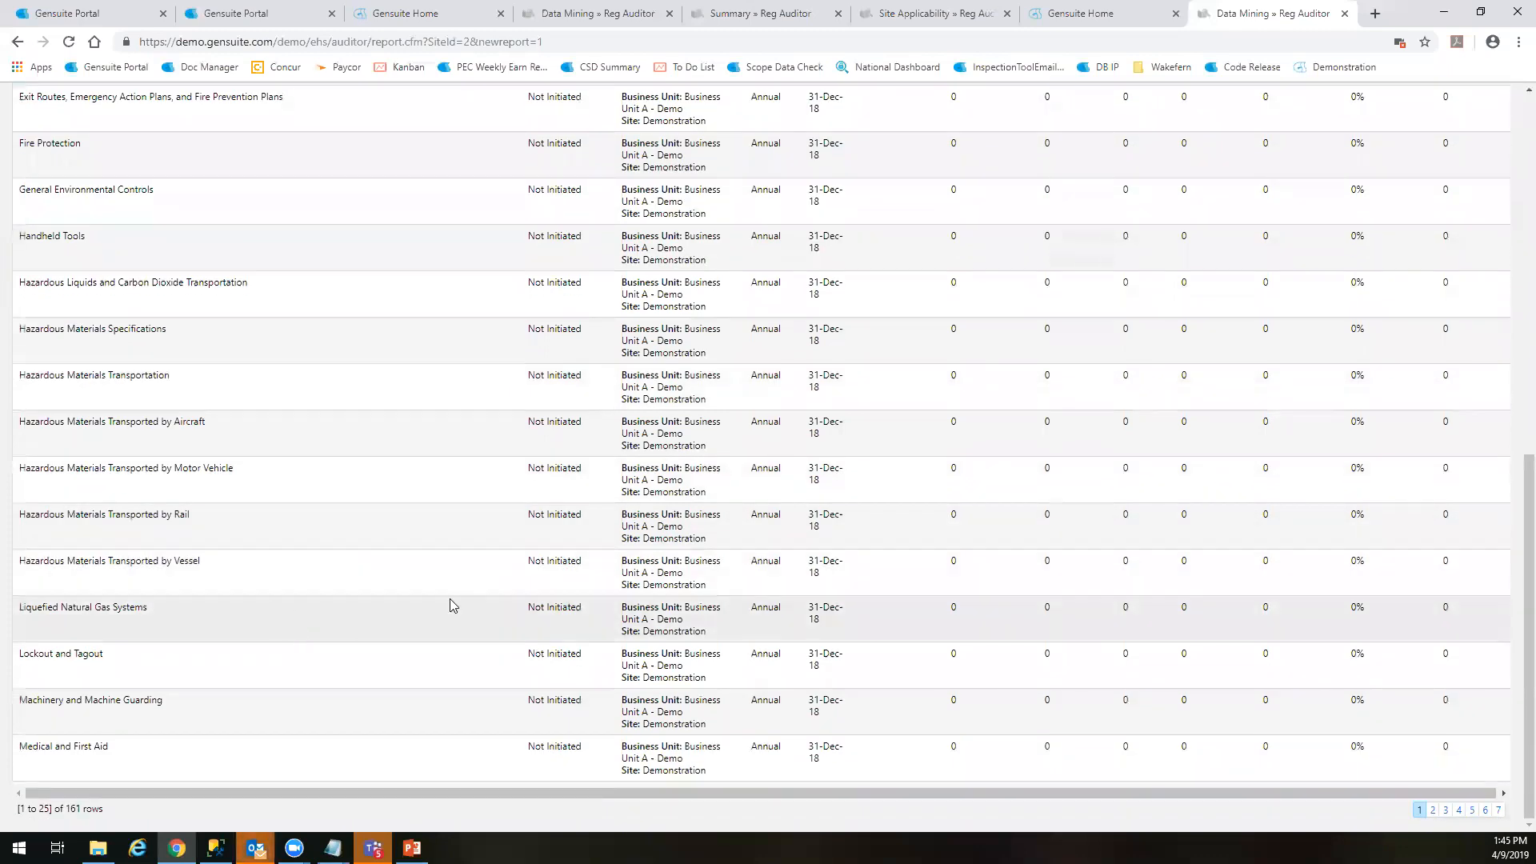
drag(66, 809, 102, 810)
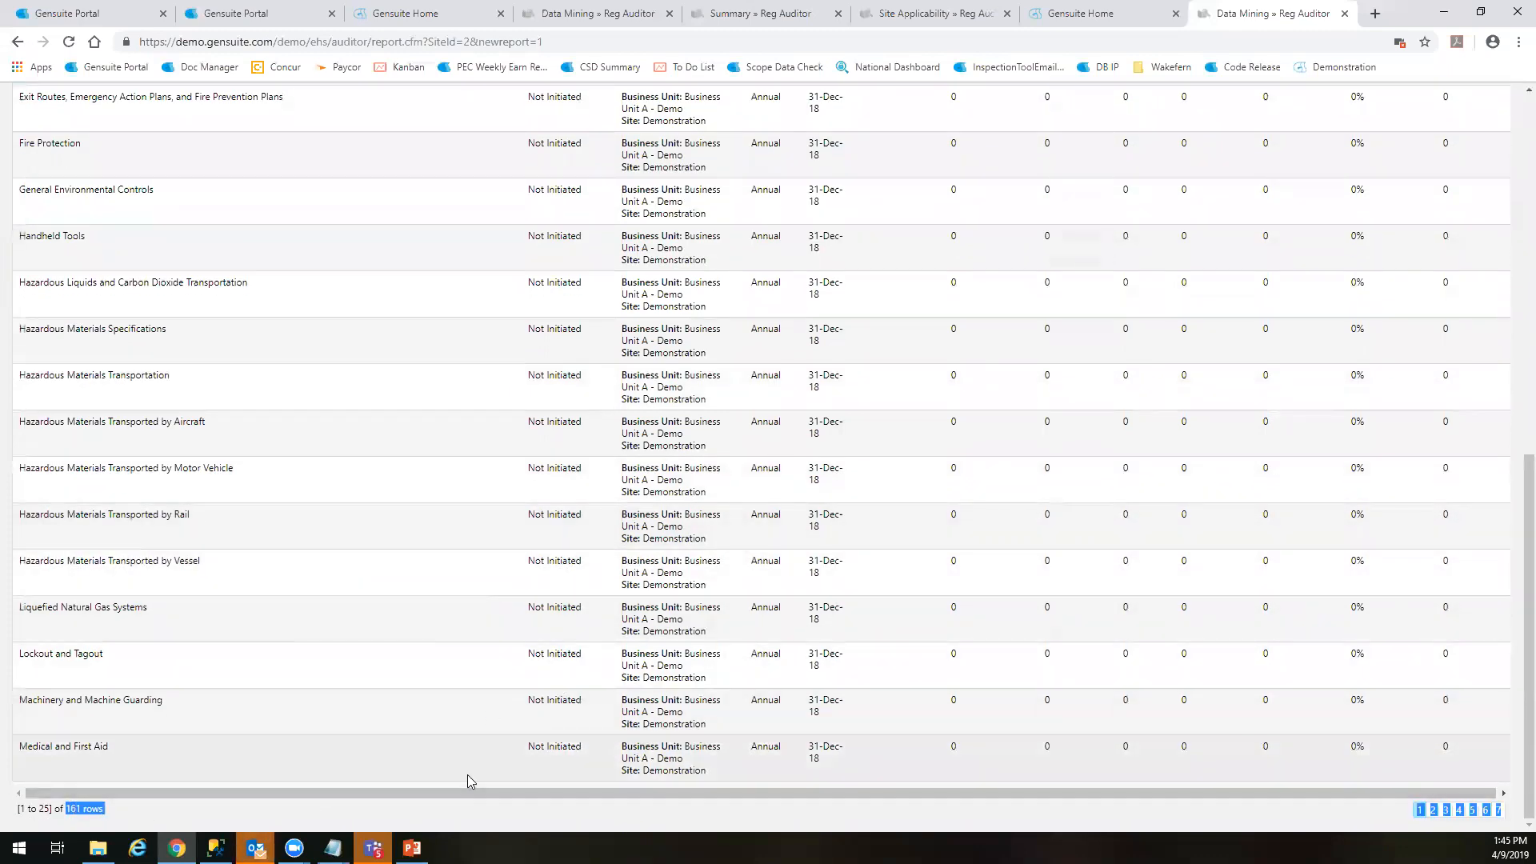
scroll(469, 768, up, 9)
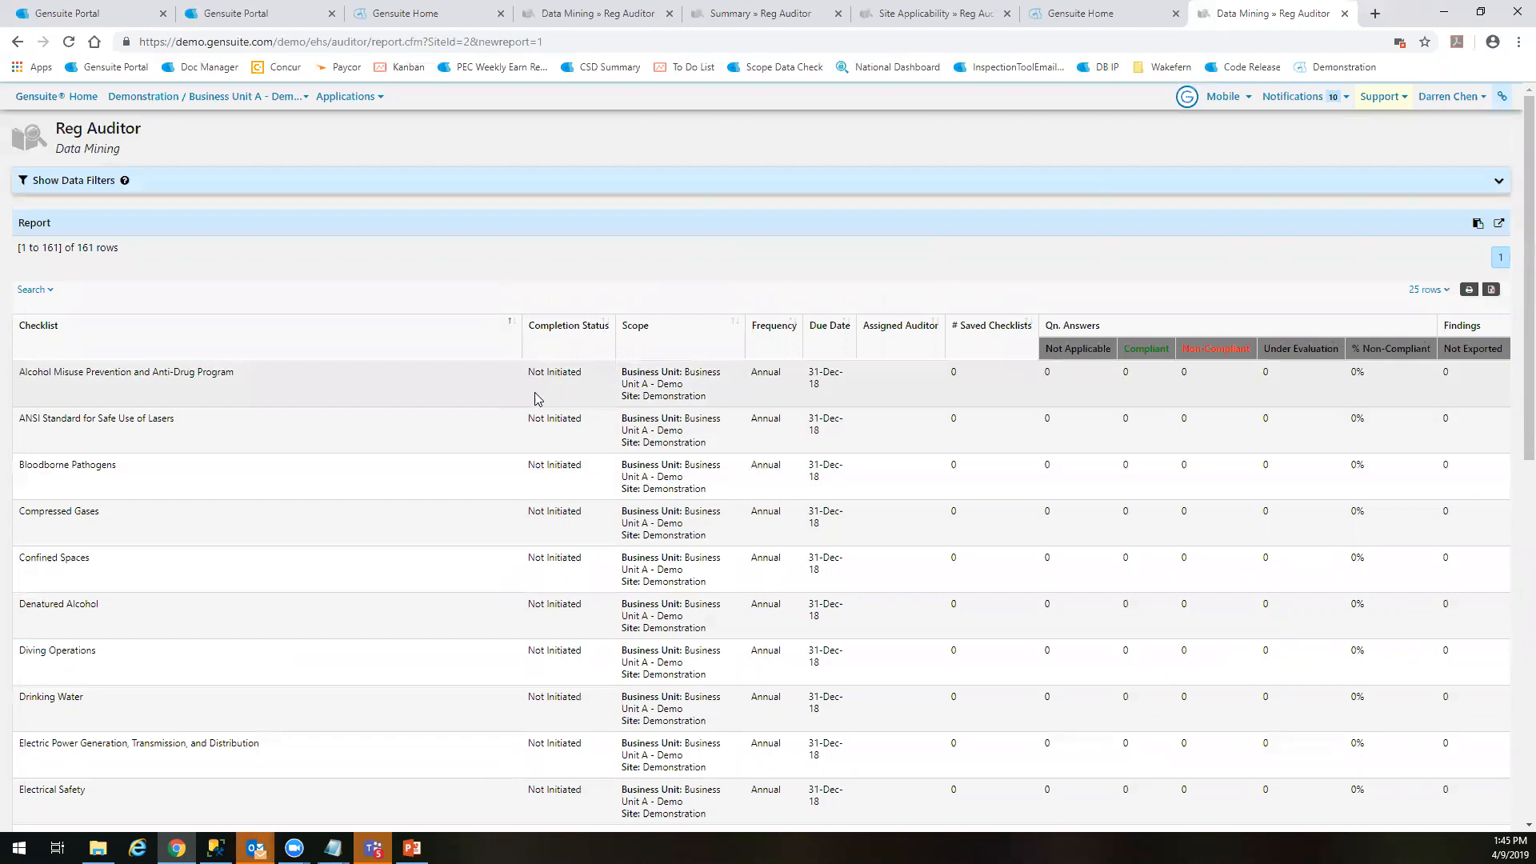
drag(608, 399, 502, 396)
click(604, 390)
scroll(1056, 432, down, 5)
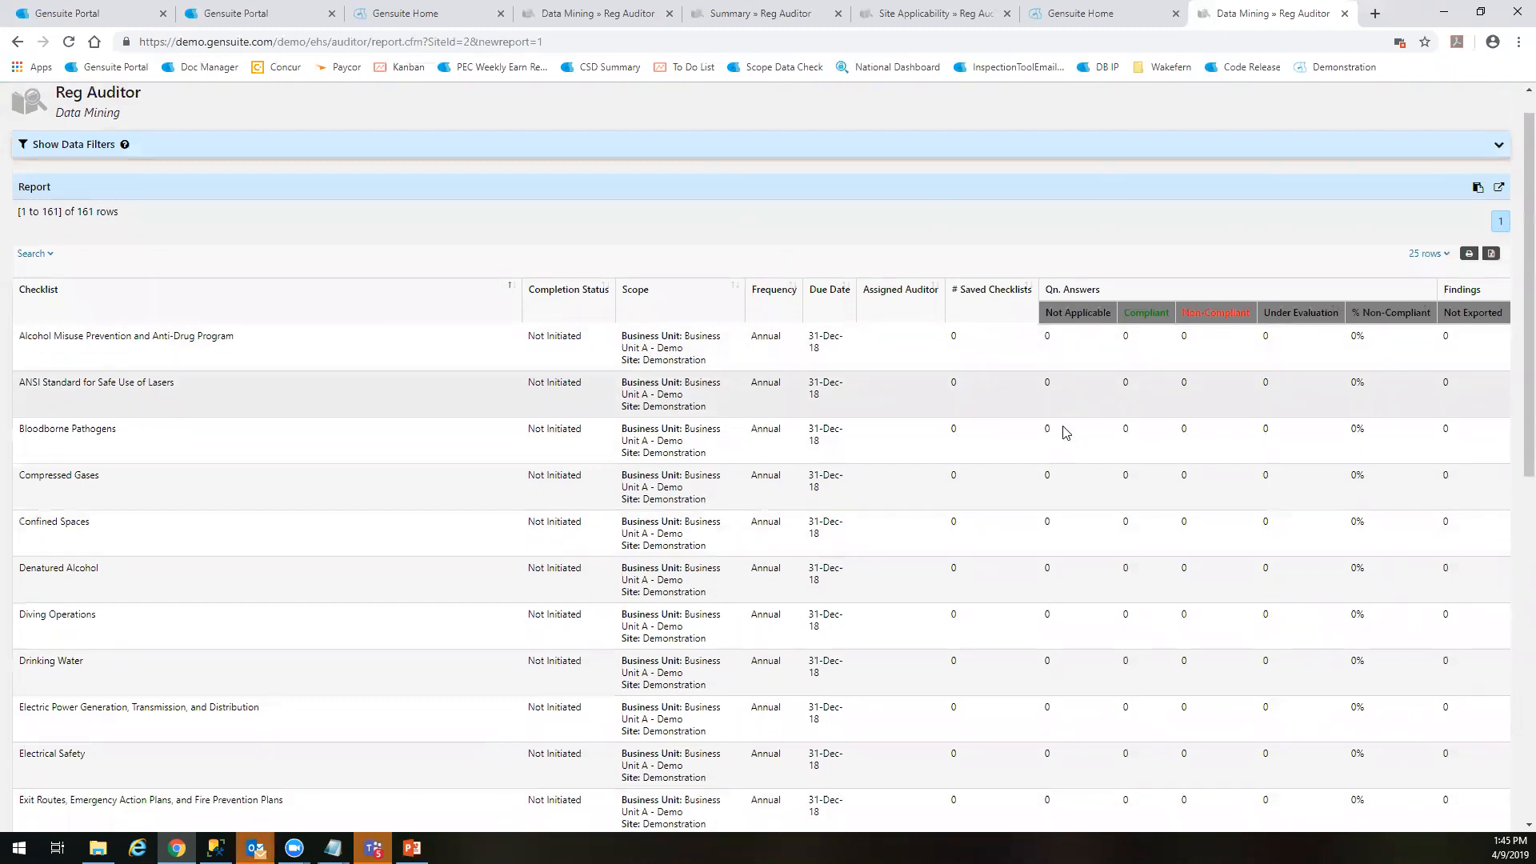
scroll(1050, 435, down, 4)
scroll(1018, 460, up, 10)
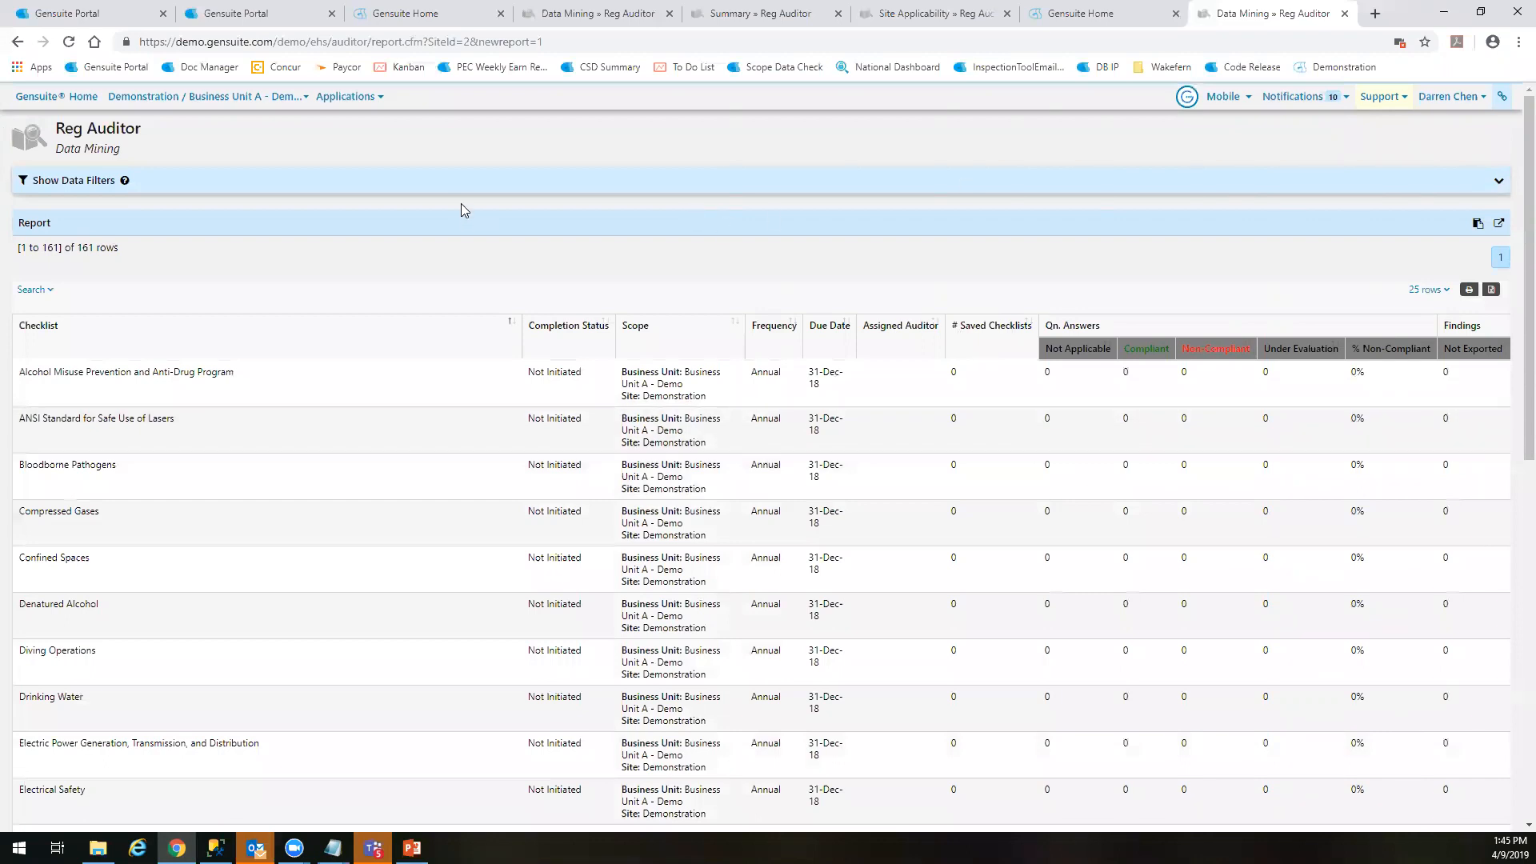
Switch the report type to Chart and set the chart to % Non-Compliant Questions
click(477, 189)
click(600, 254)
click(597, 367)
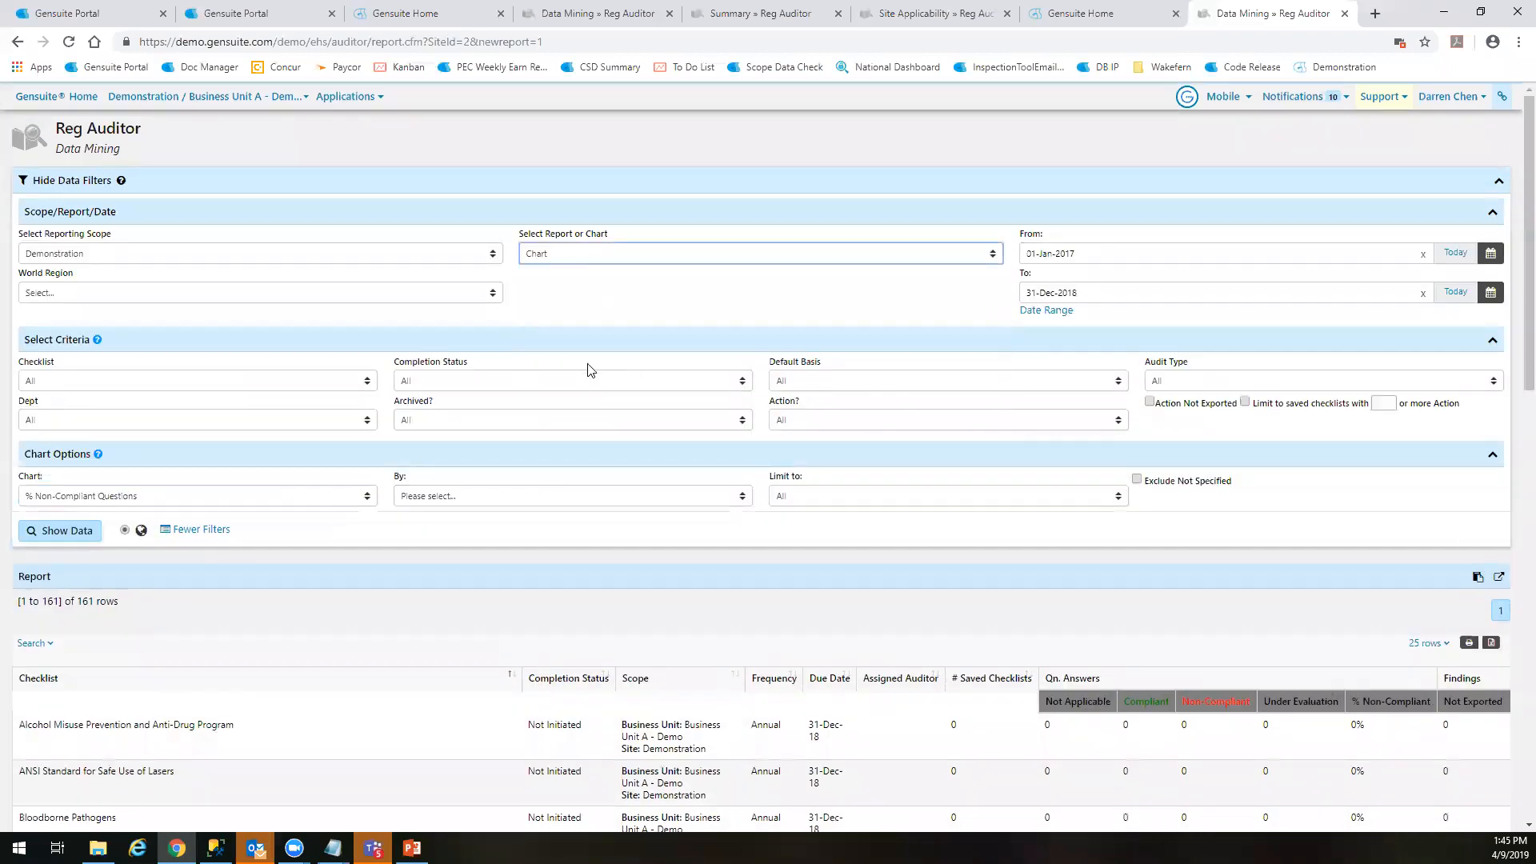
click(207, 497)
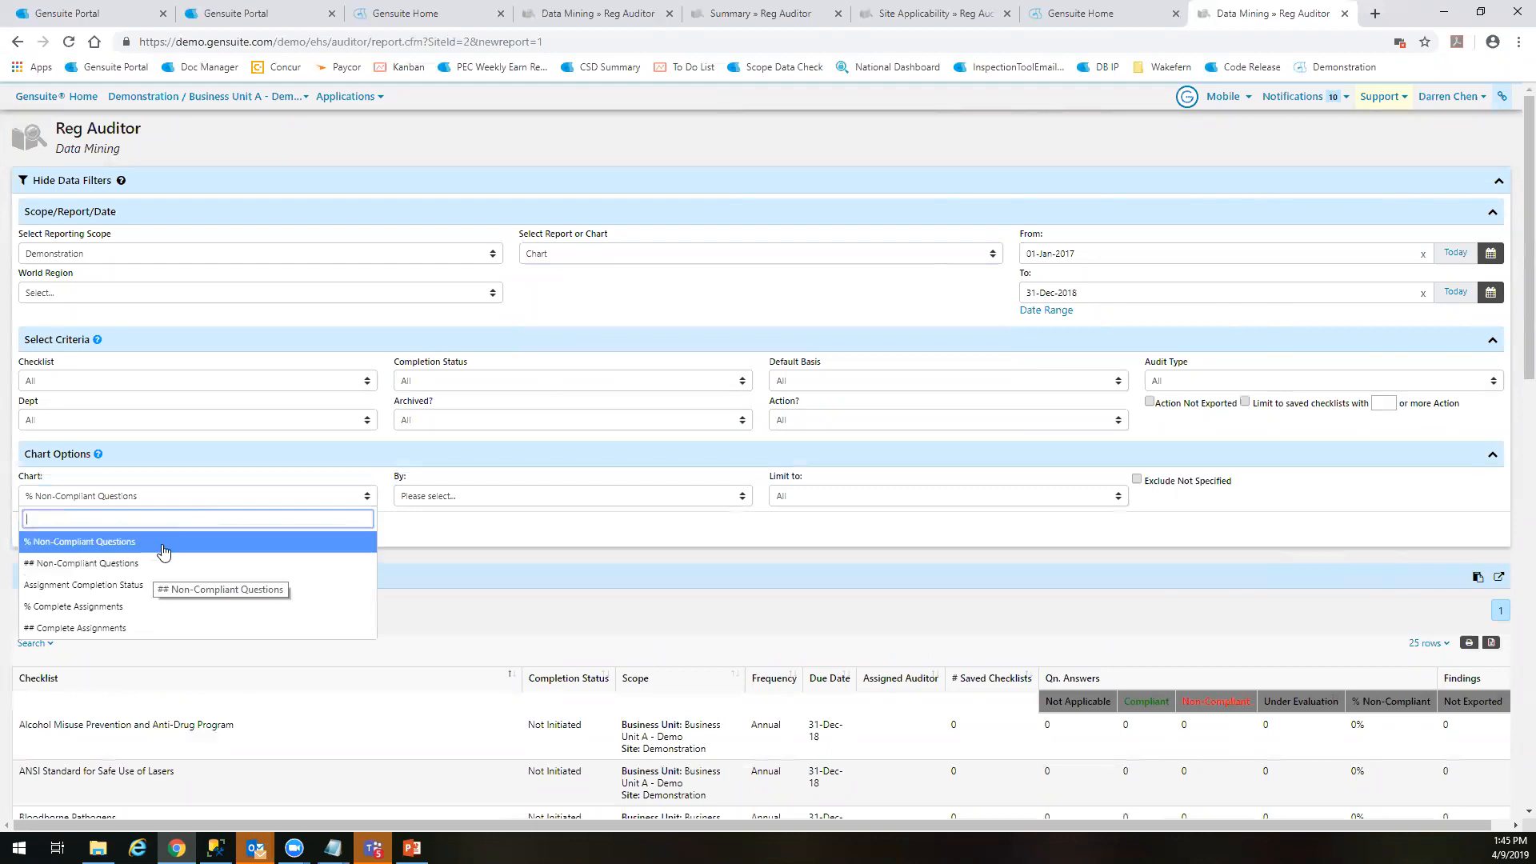
click(176, 544)
Group the chart by Checklist and generate it
click(512, 500)
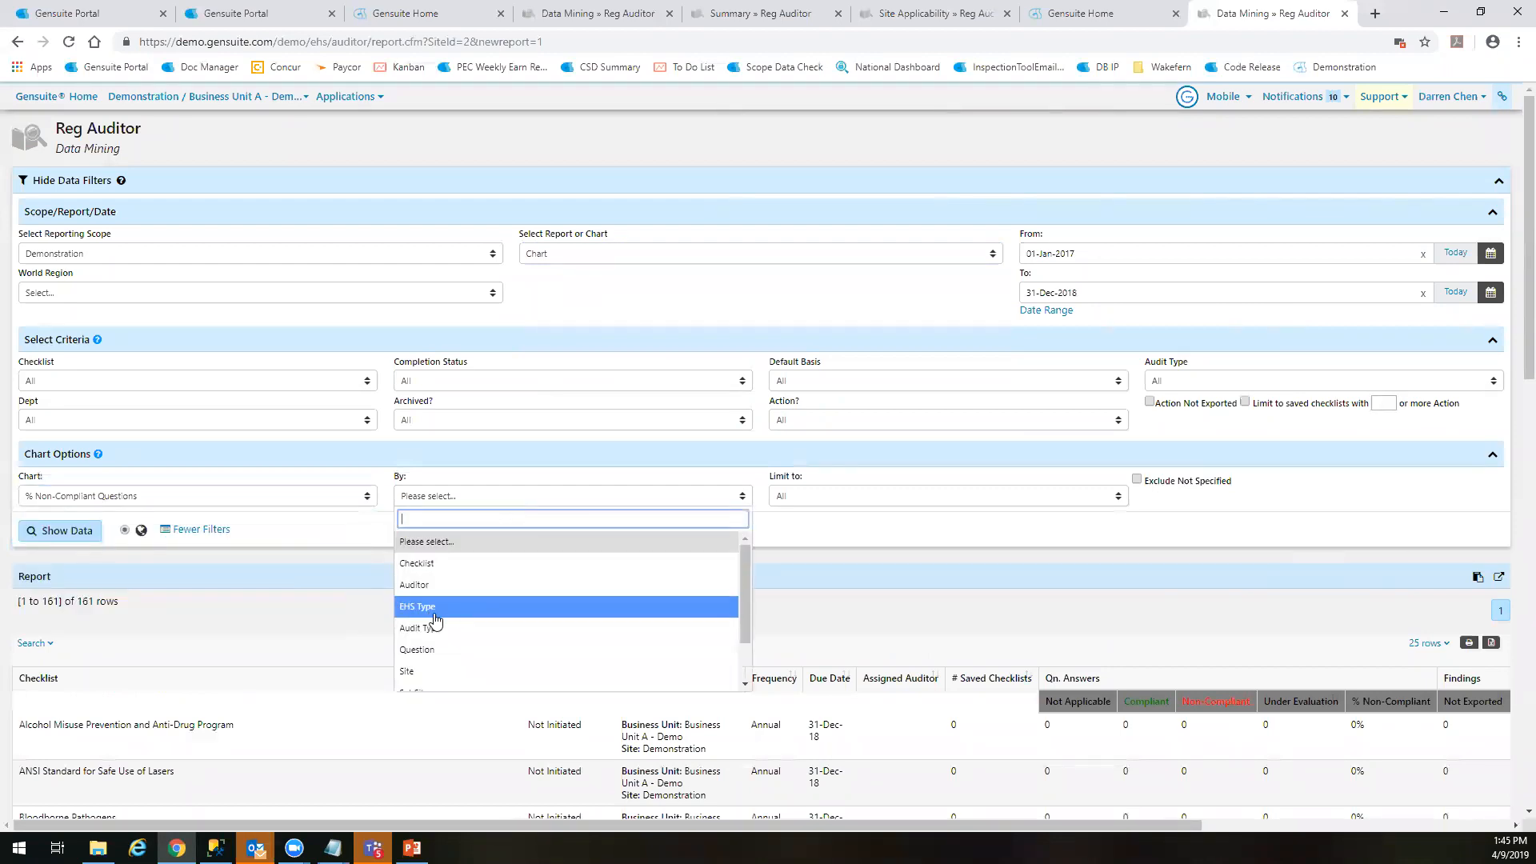
scroll(515, 626, down, 1)
scroll(515, 626, down, 1)
scroll(472, 552, up, 2)
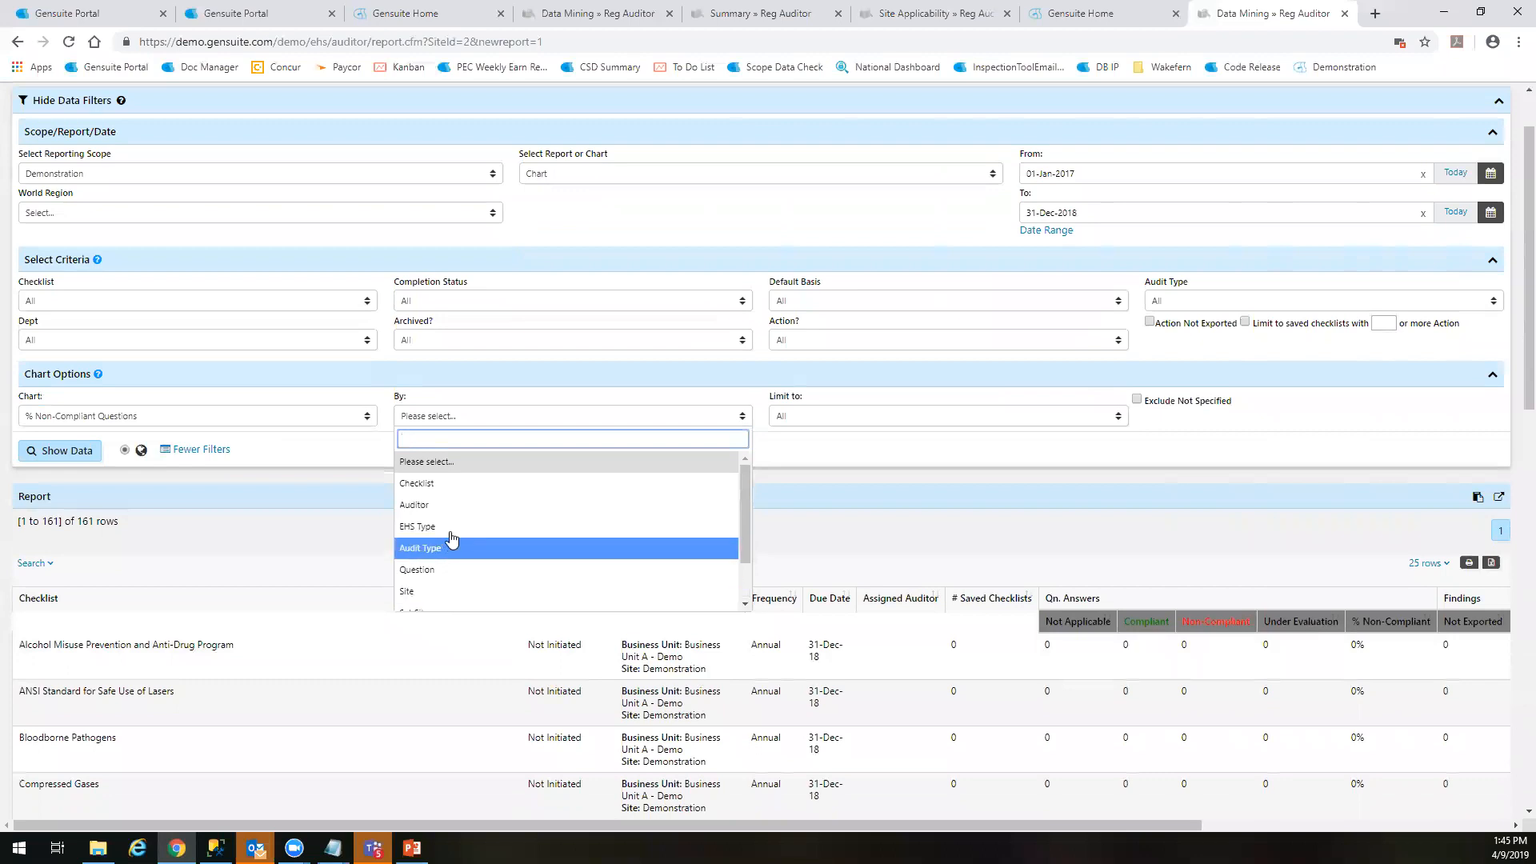
click(440, 483)
click(46, 451)
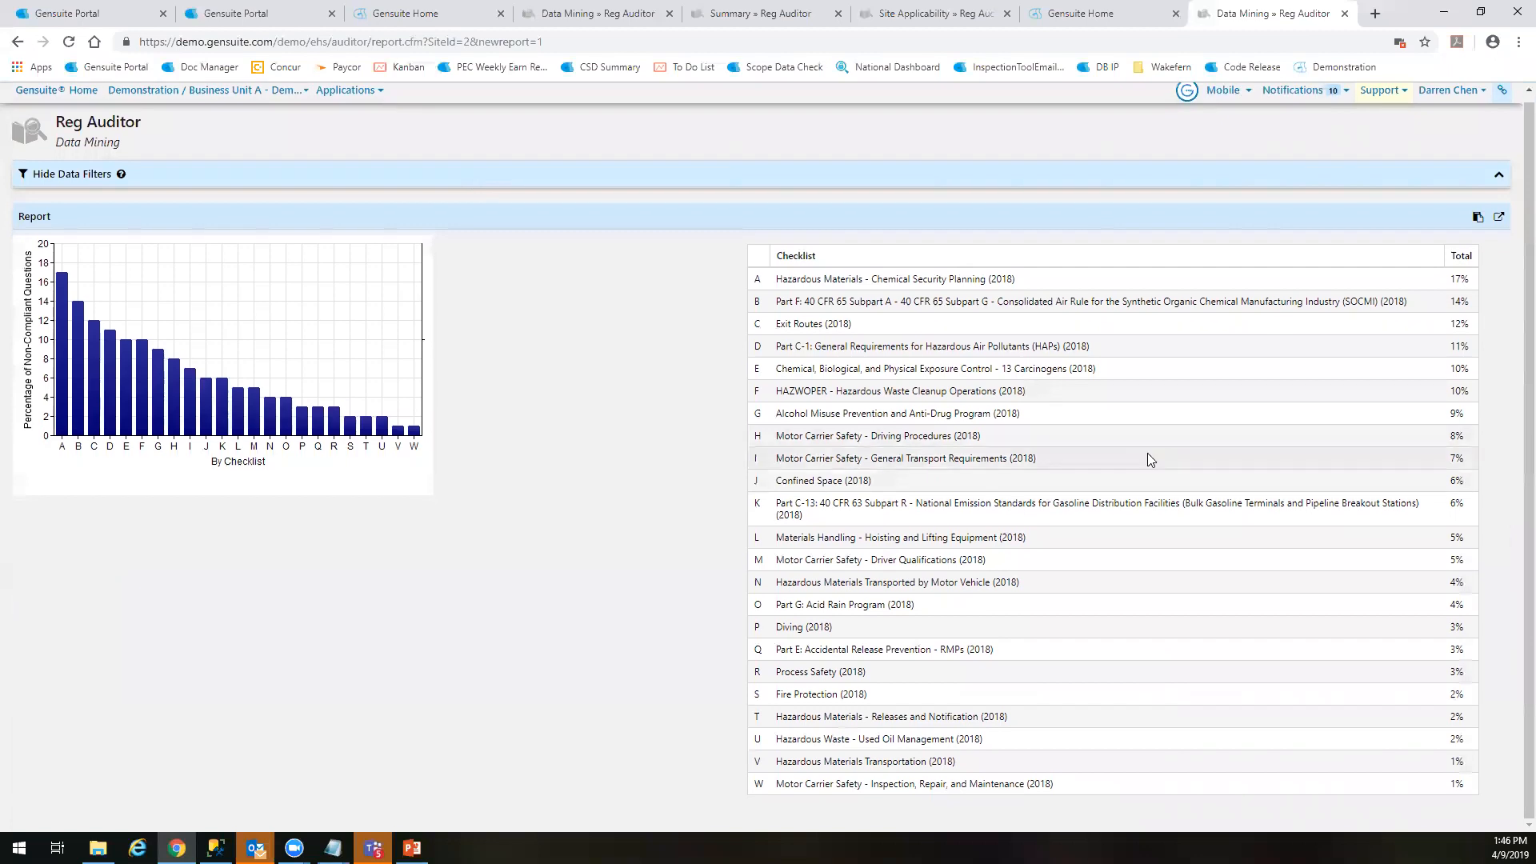
Examine the Hazardous Materials - Chemical Security Planning (2018) entry in the chart's checklist table
drag(782, 278, 1124, 277)
click(1124, 277)
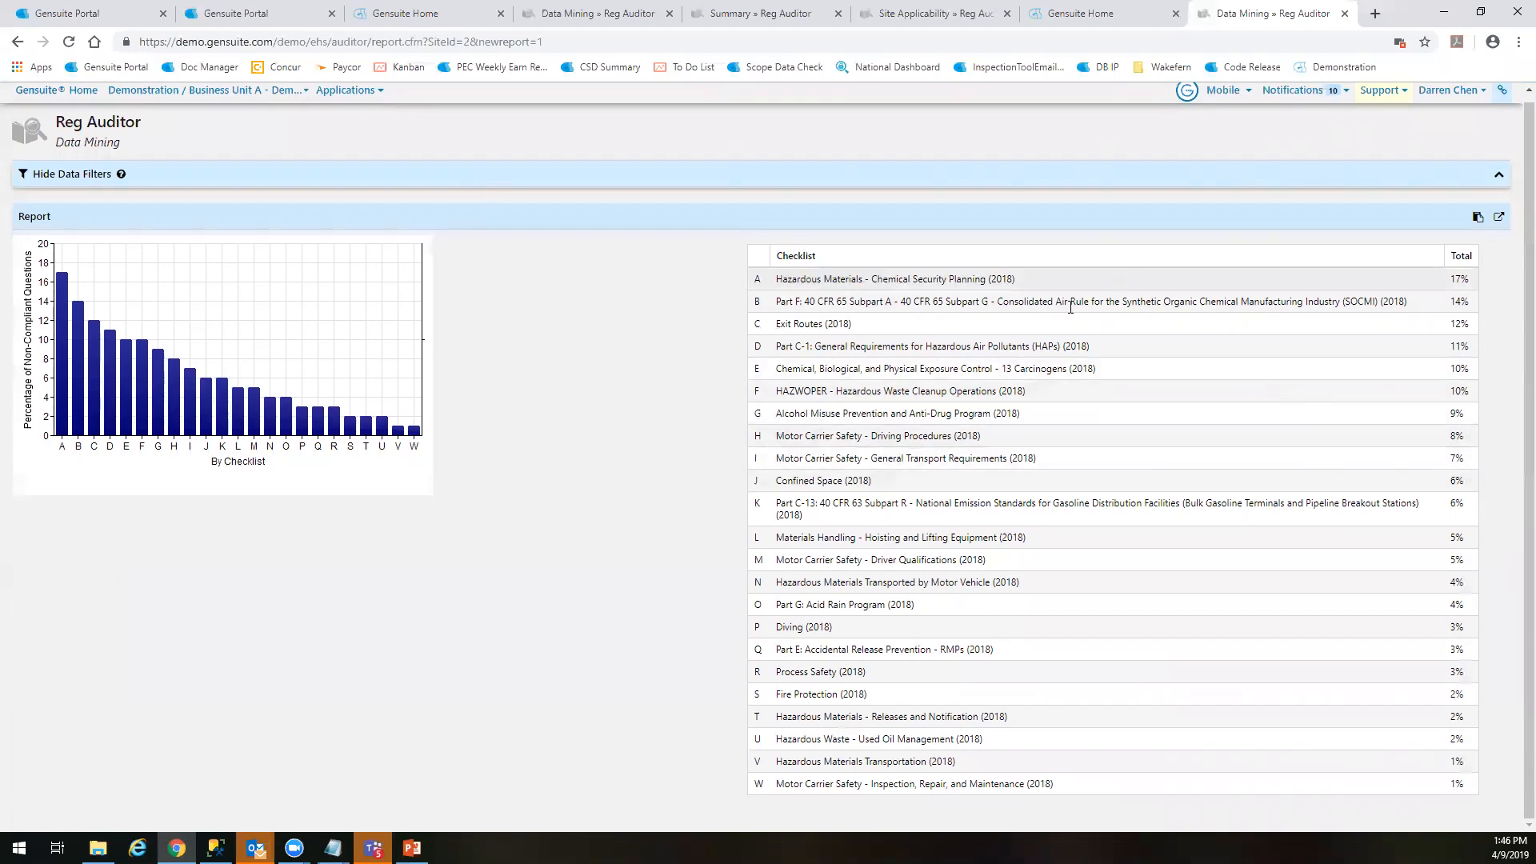
drag(782, 278, 1101, 277)
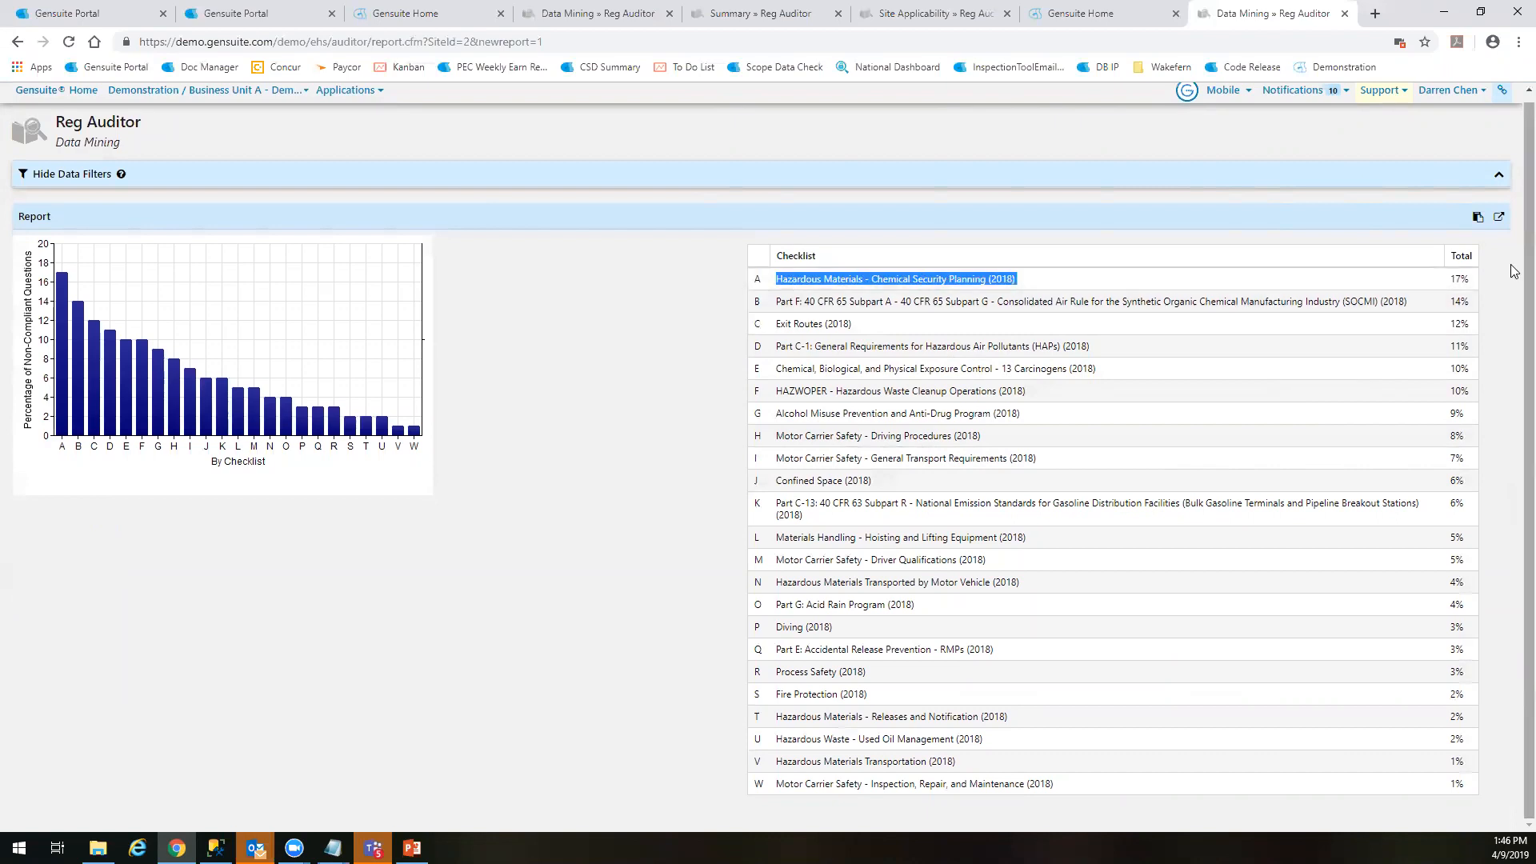
click(1402, 276)
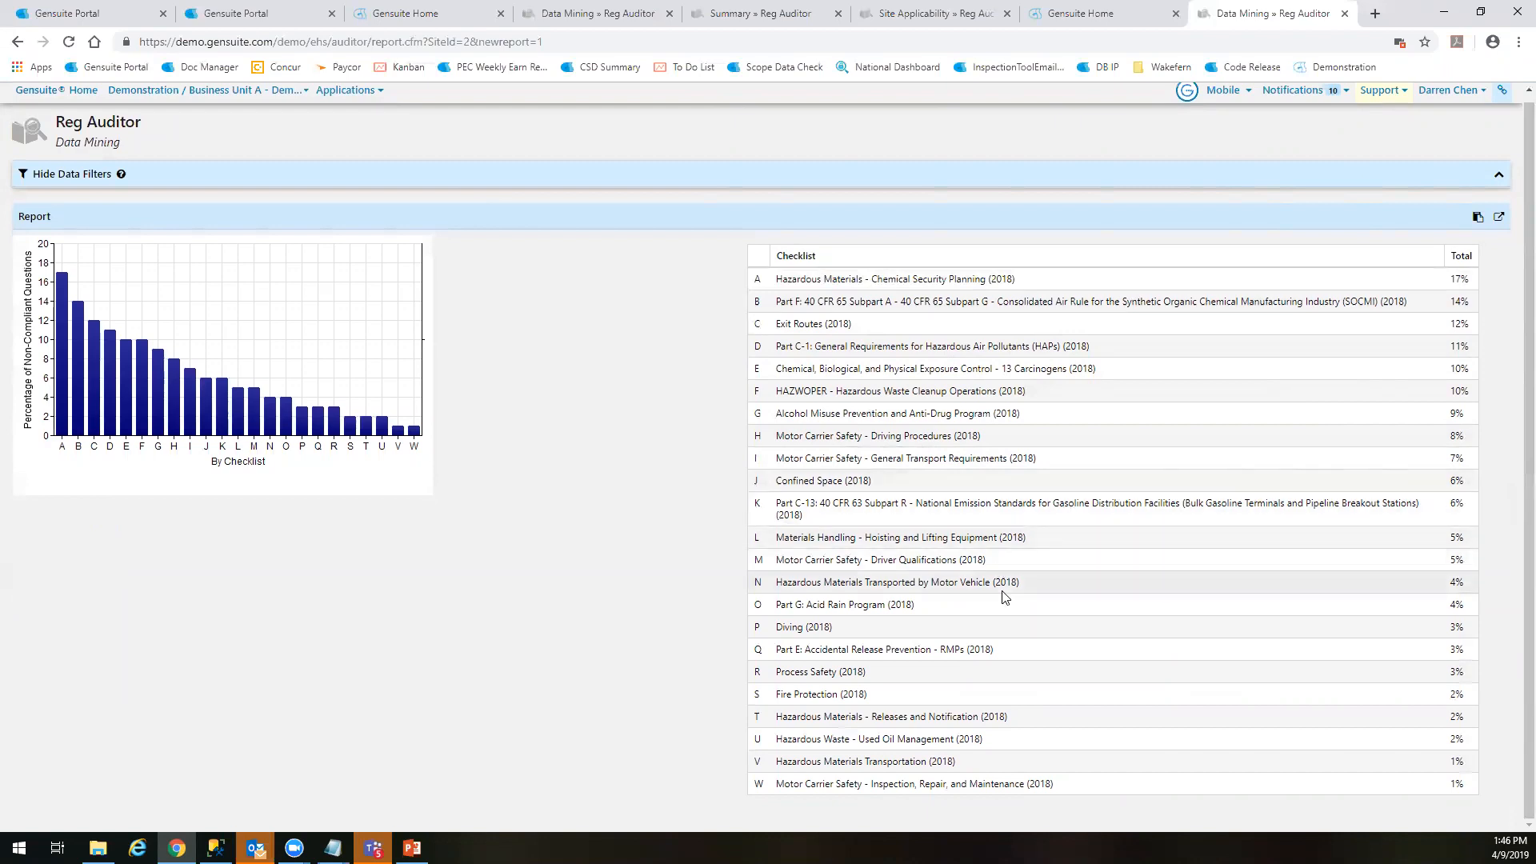
Reopen the Data Mining filters and review the available grouping options for the chart, from Checklist through Sub-Dept
click(190, 176)
click(540, 488)
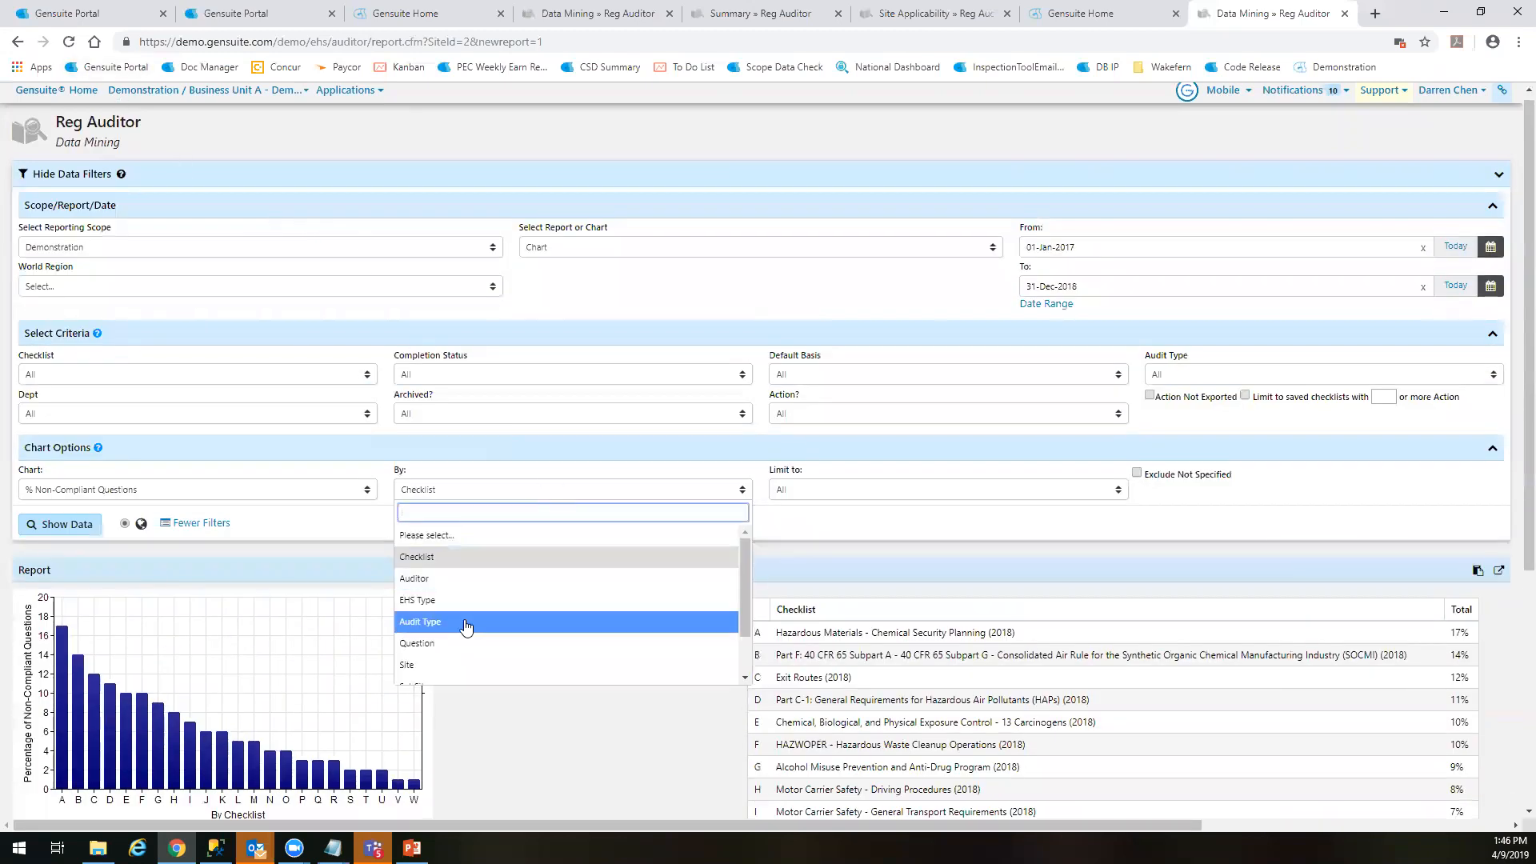
scroll(462, 634, down, 1)
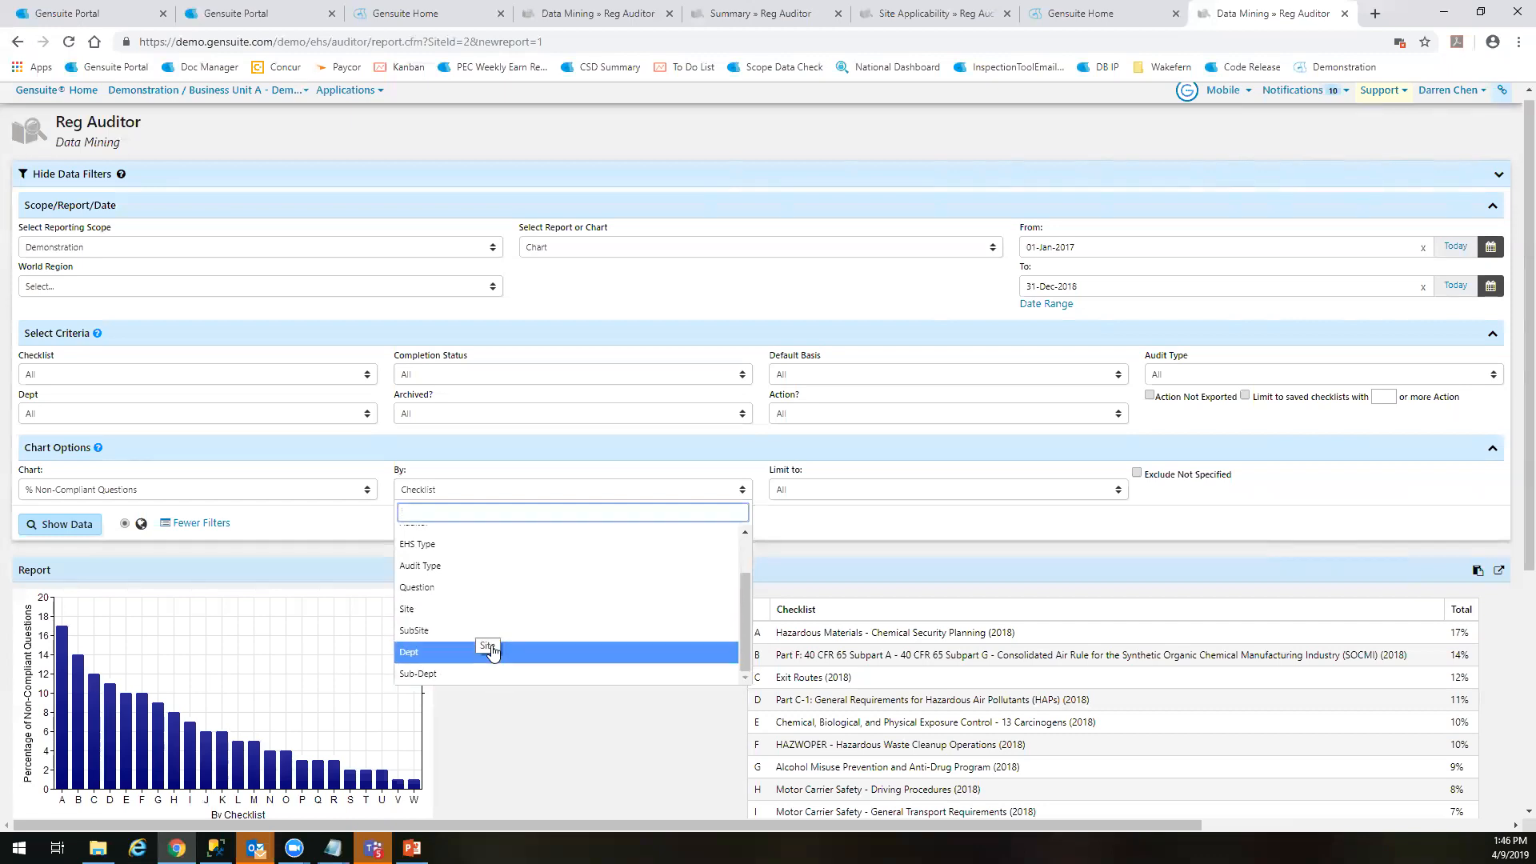
click(544, 738)
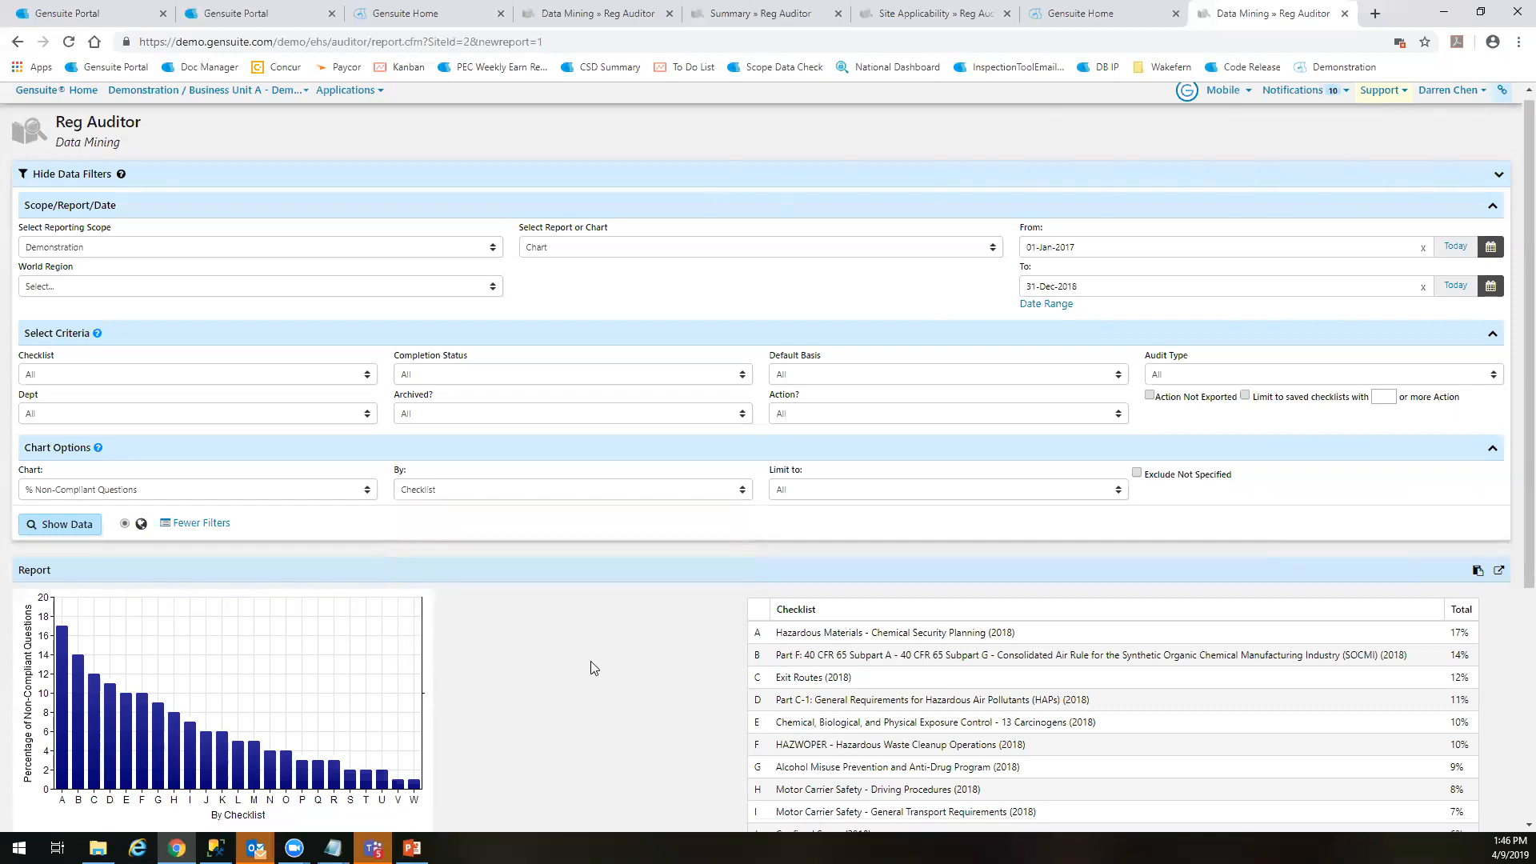
Review the chart's Limit to setting and the available chart types, such as % Complete Assignments and Assignment Completion Status
click(916, 492)
click(916, 494)
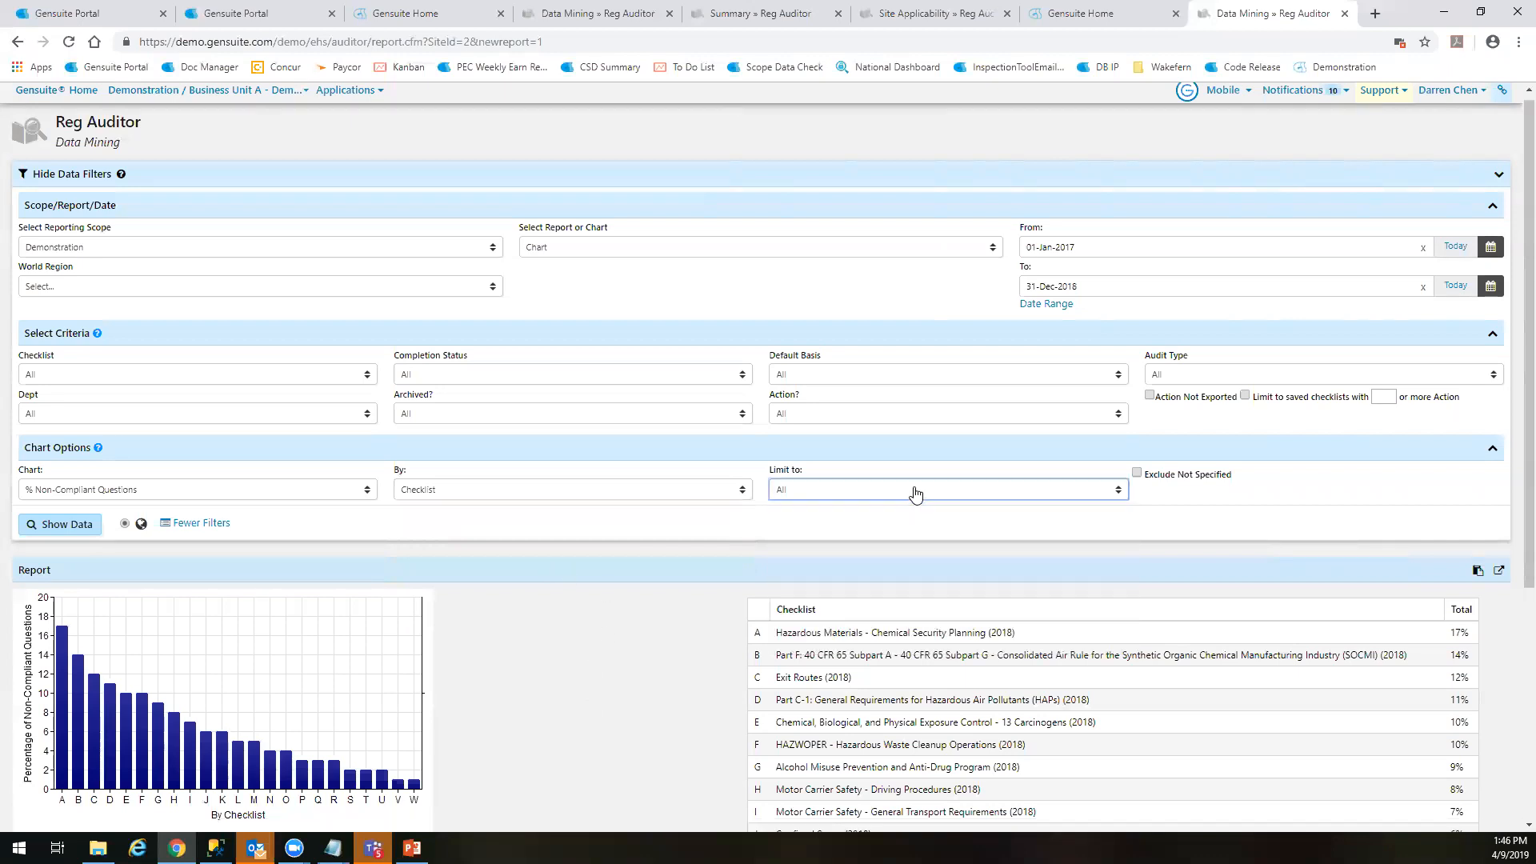
click(113, 490)
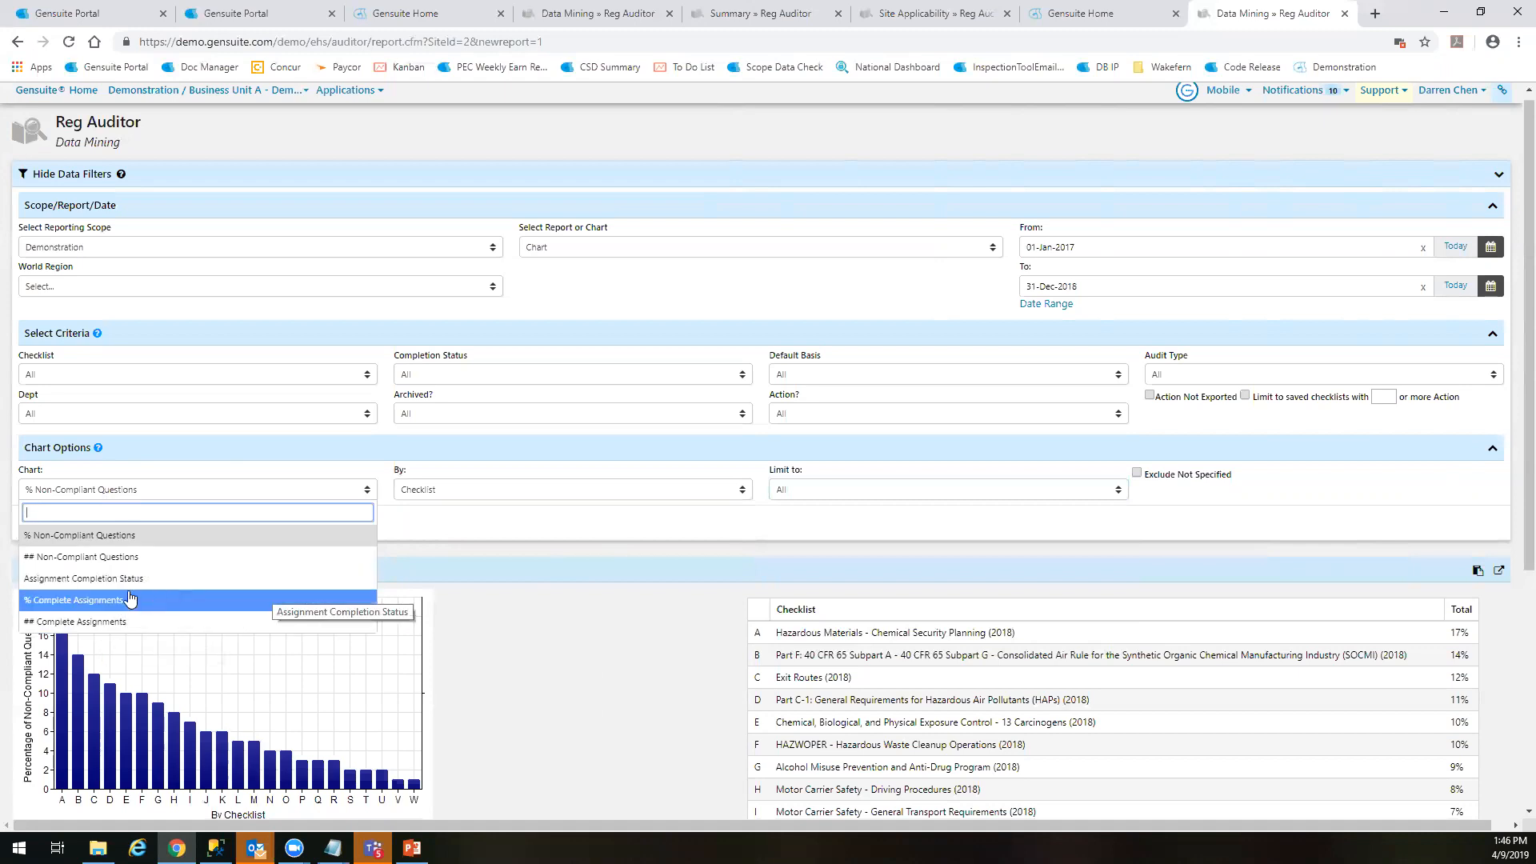
click(614, 637)
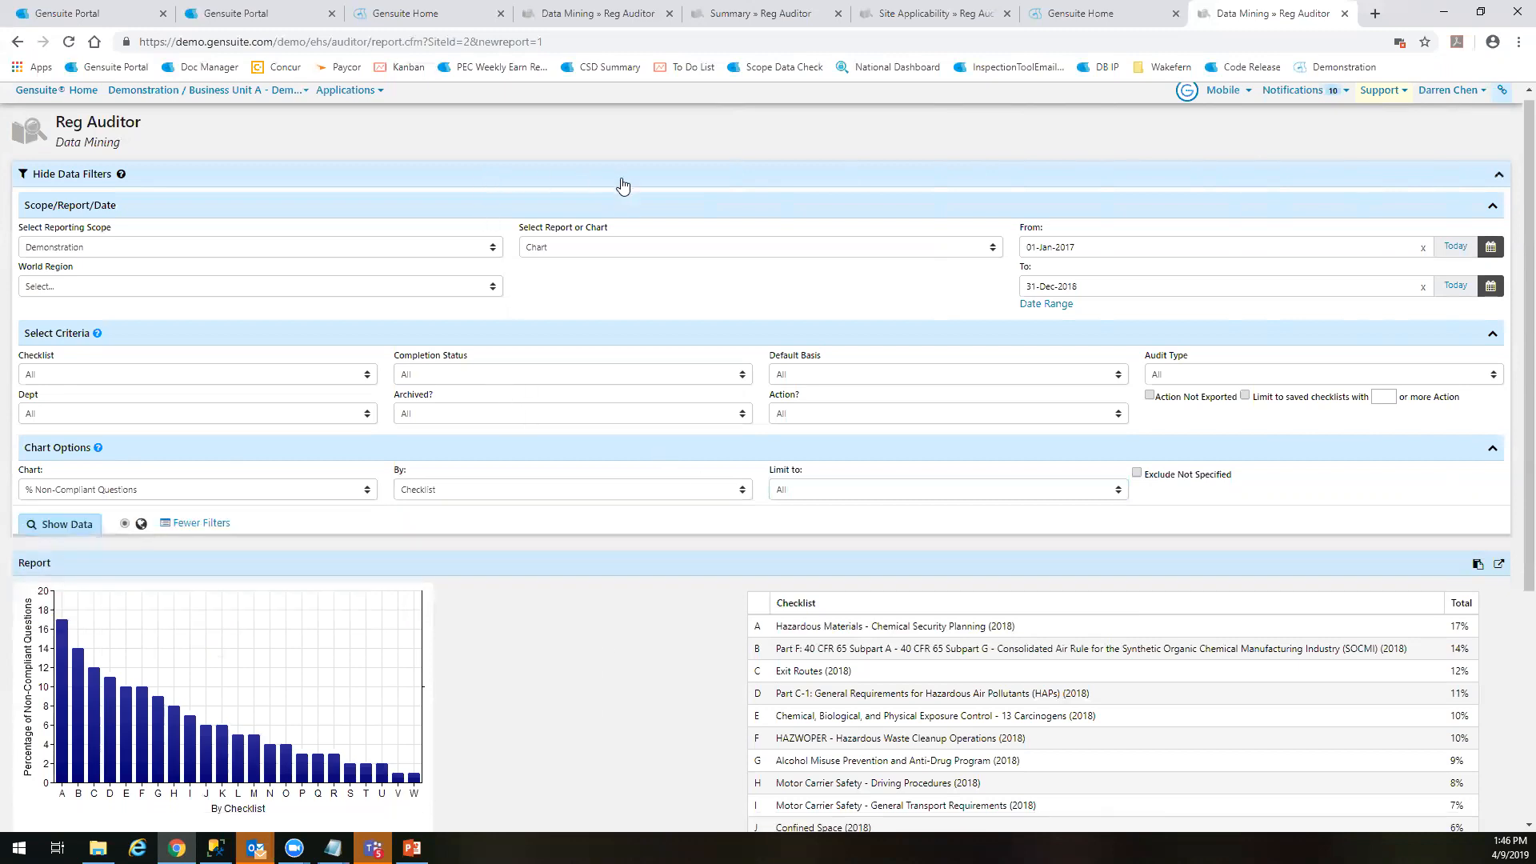
Leave the Data Mining report and return to the Reg Auditor homepage
click(621, 179)
click(675, 180)
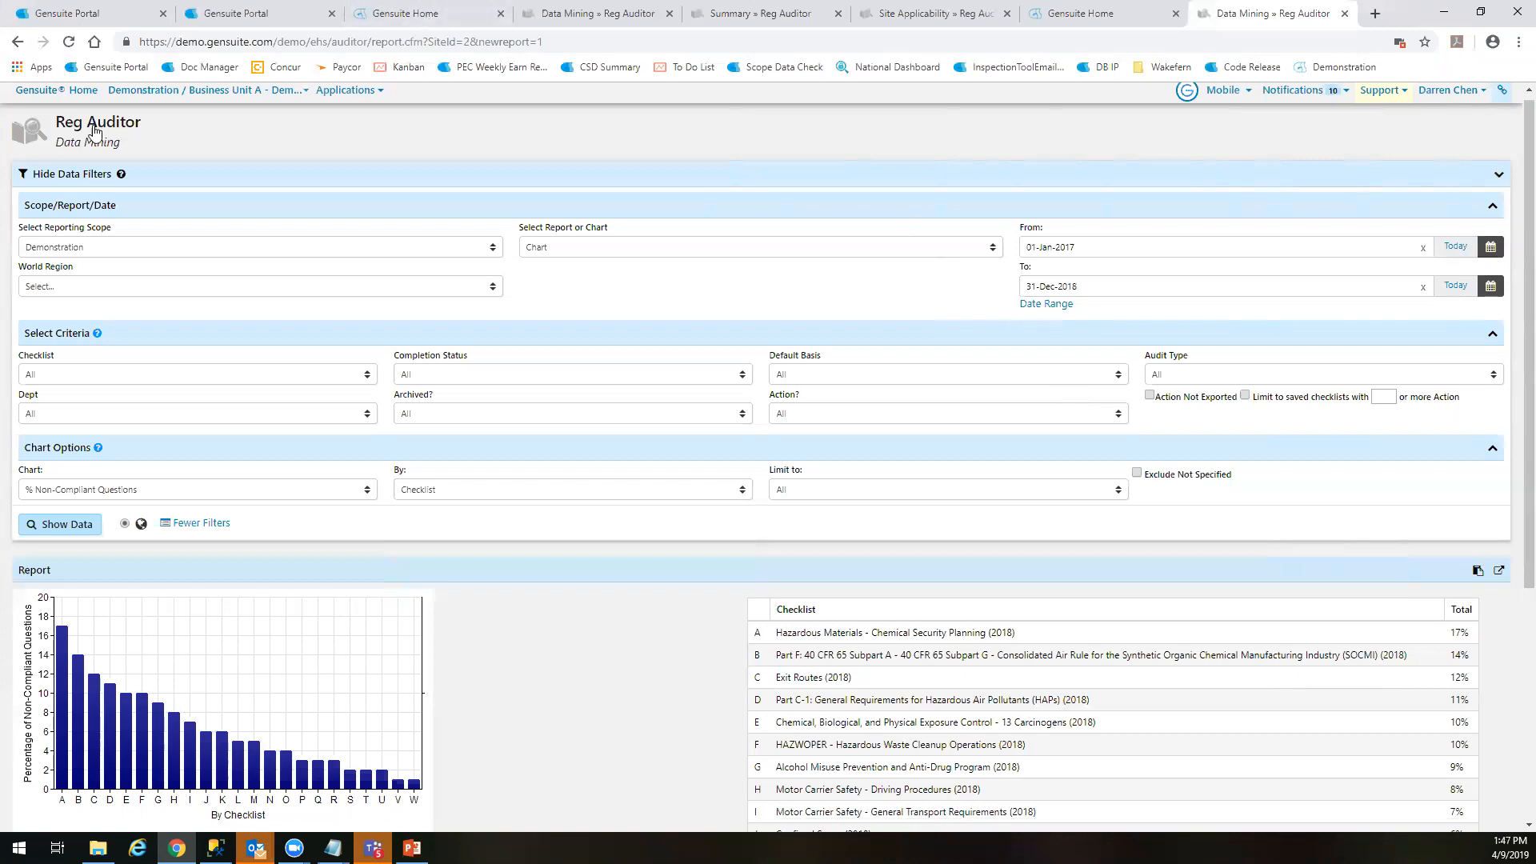
click(45, 143)
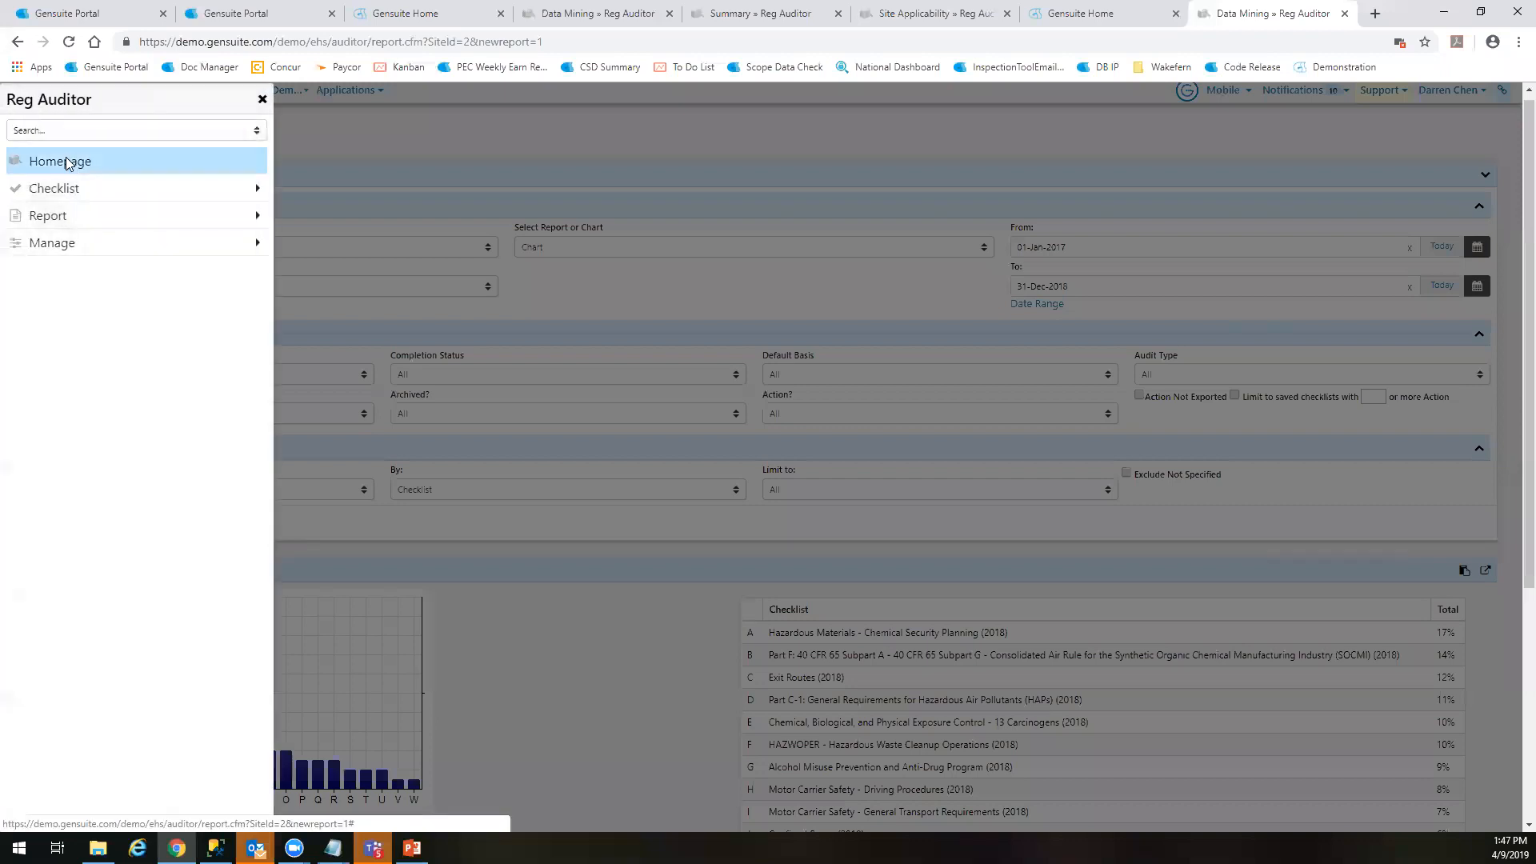
click(71, 161)
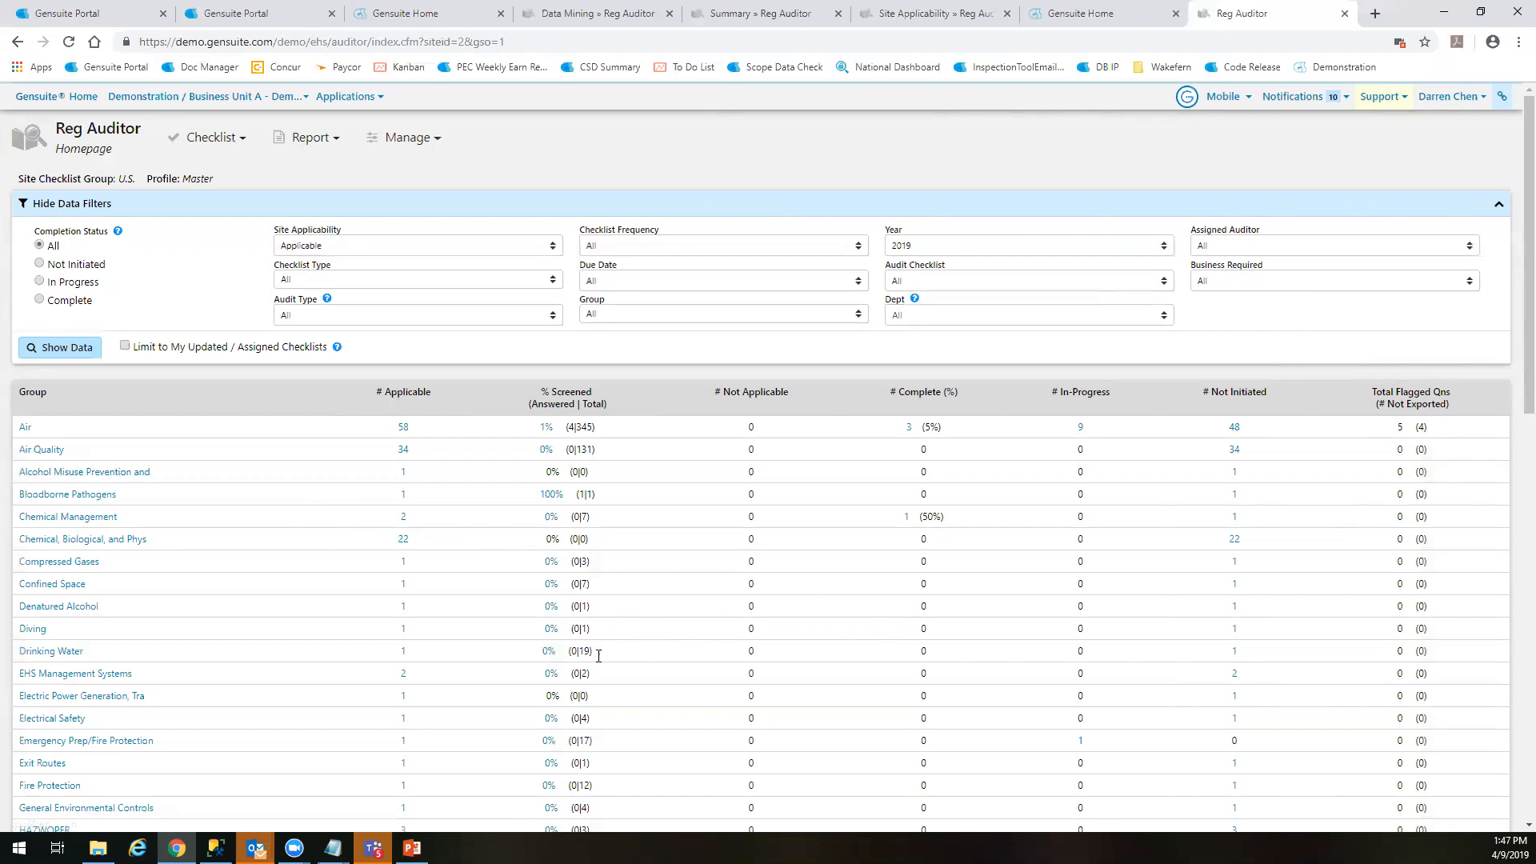
Switch to the PowerPoint presentation and show slide 4, the Reg Tracker expectations and next steps for Saint-Gobain
click(412, 848)
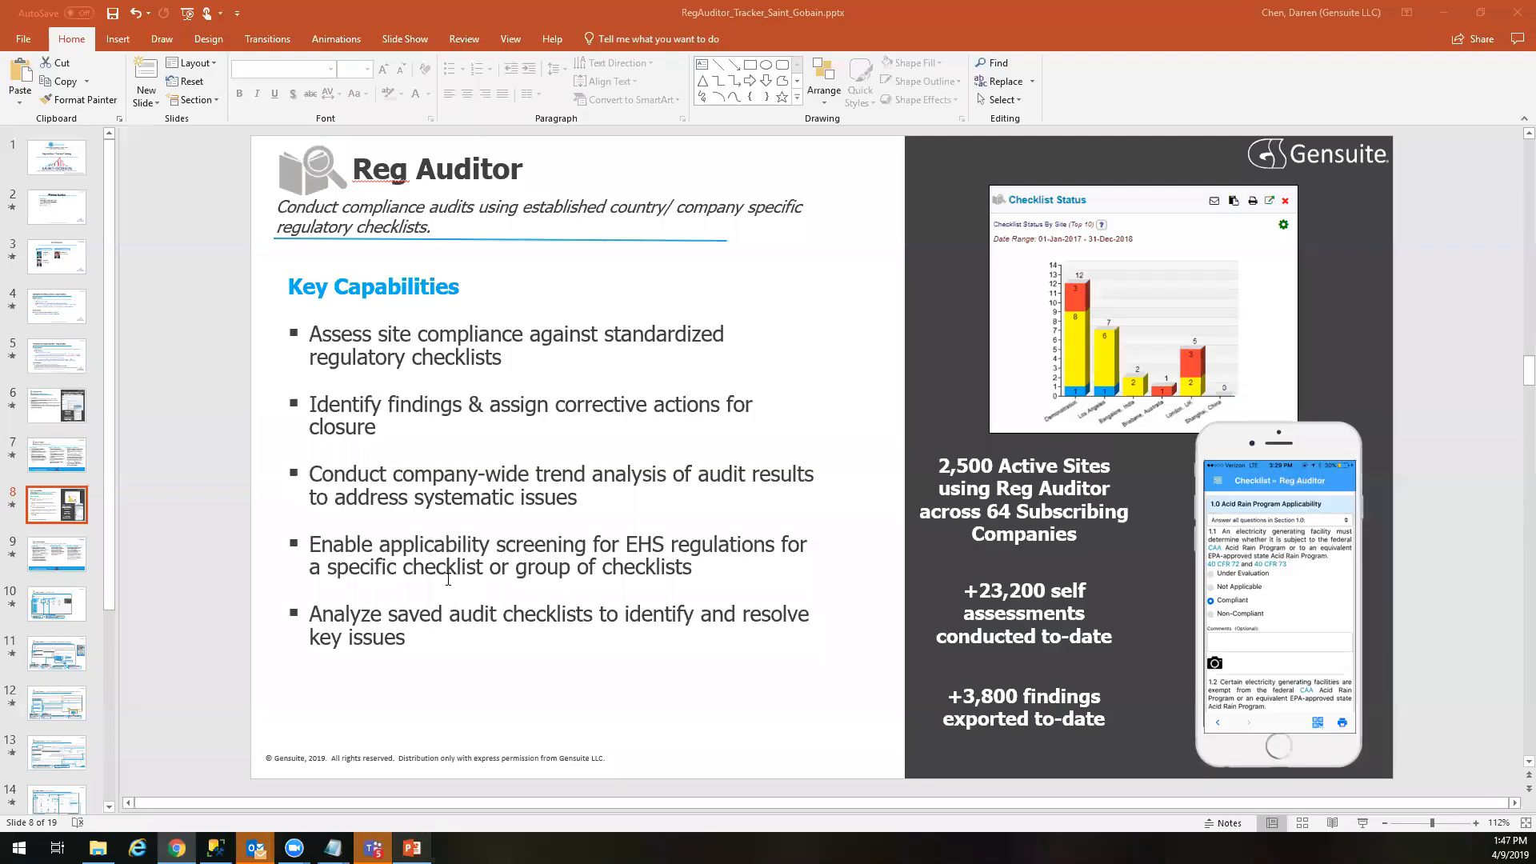
click(50, 313)
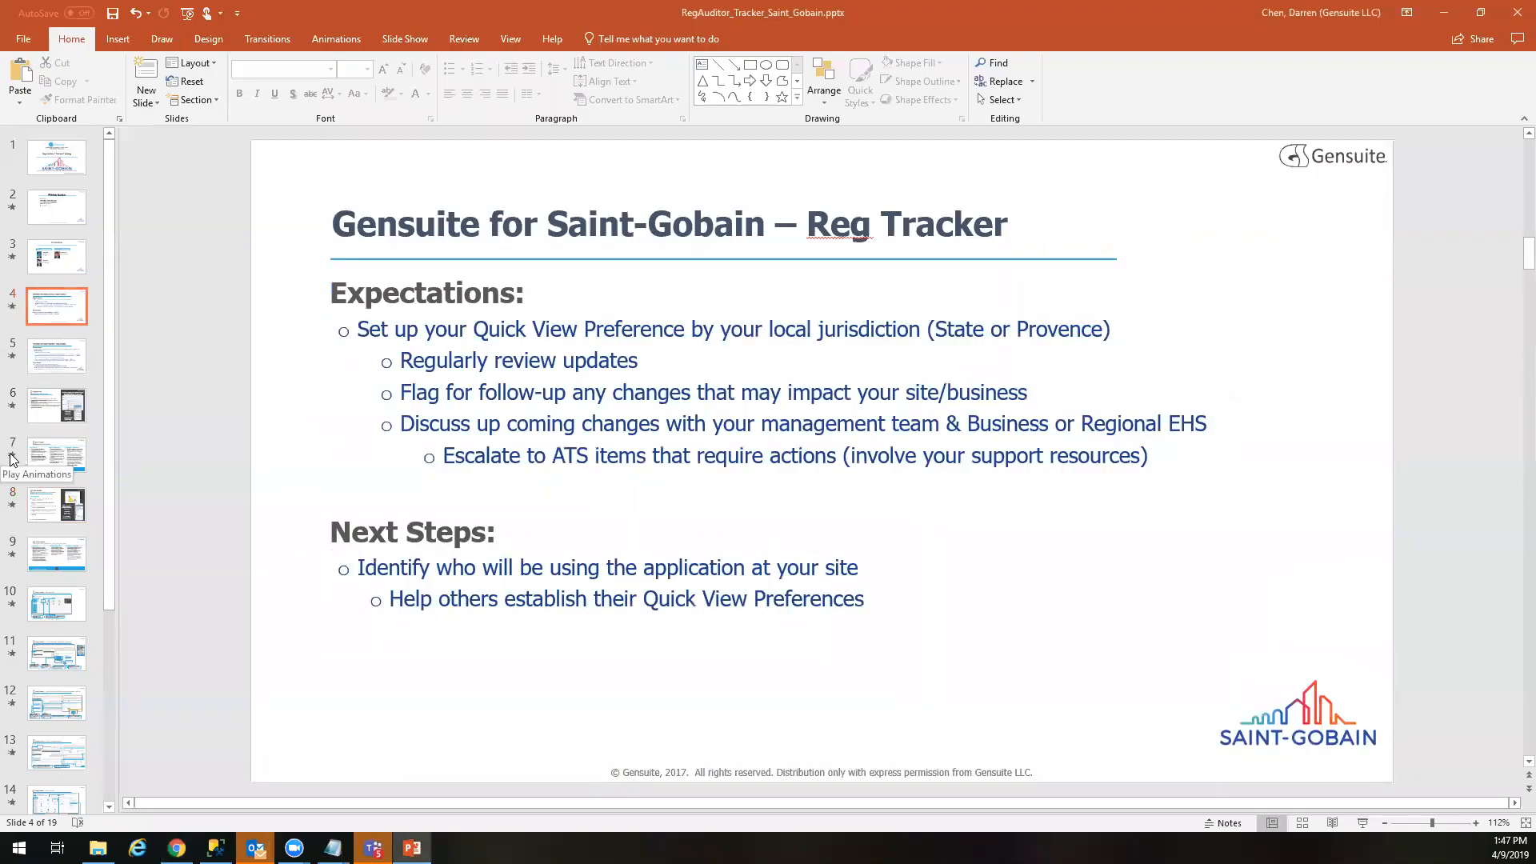